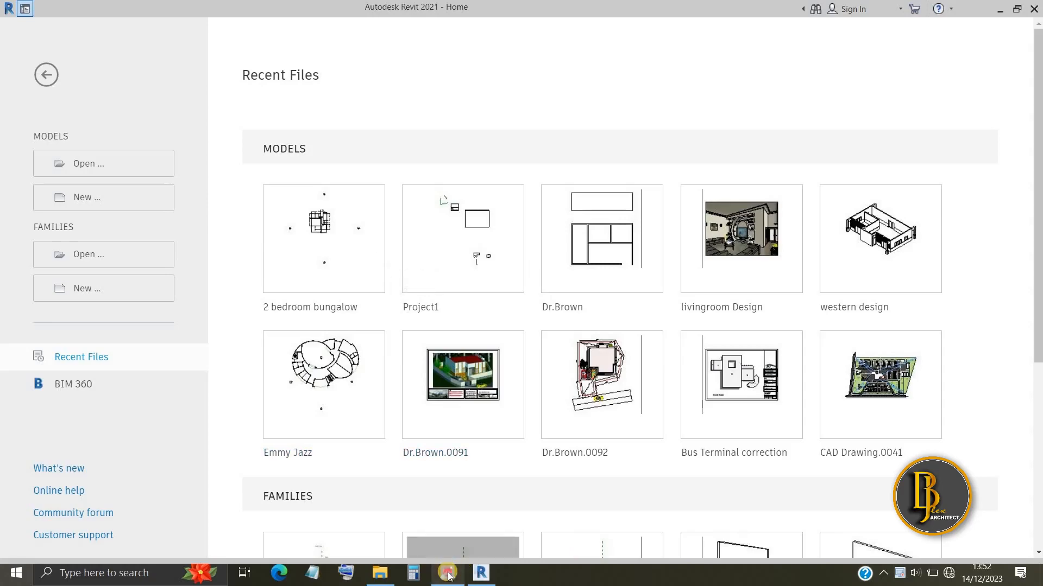
Step: Review the ground level floor plan image, examining its room layout and dimensions
click(449, 571)
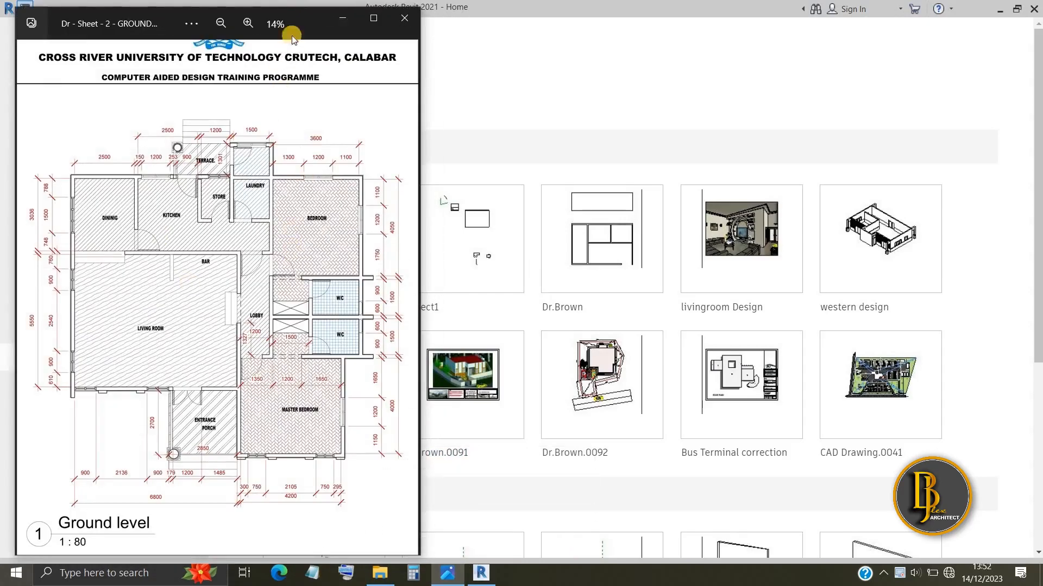
scroll(215, 259, up, 1)
scroll(216, 271, down, 1)
scroll(219, 293, up, 2)
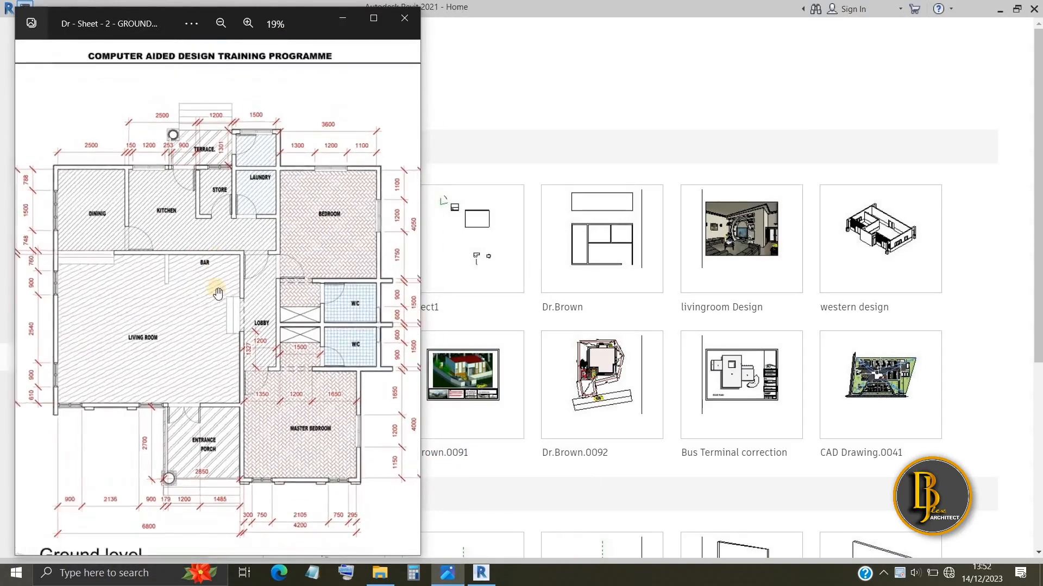
scroll(218, 299, down, 2)
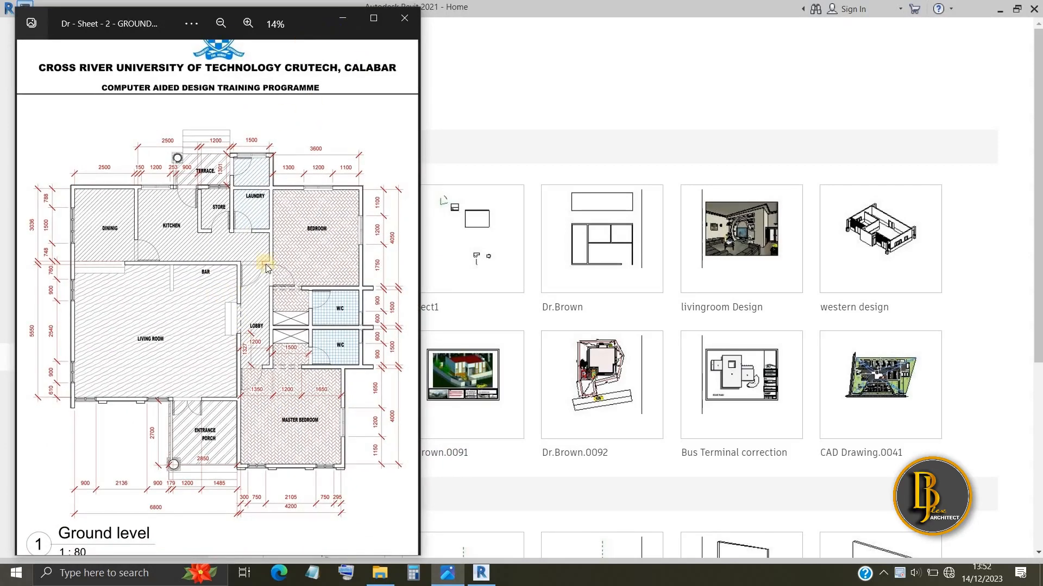
scroll(266, 265, down, 1)
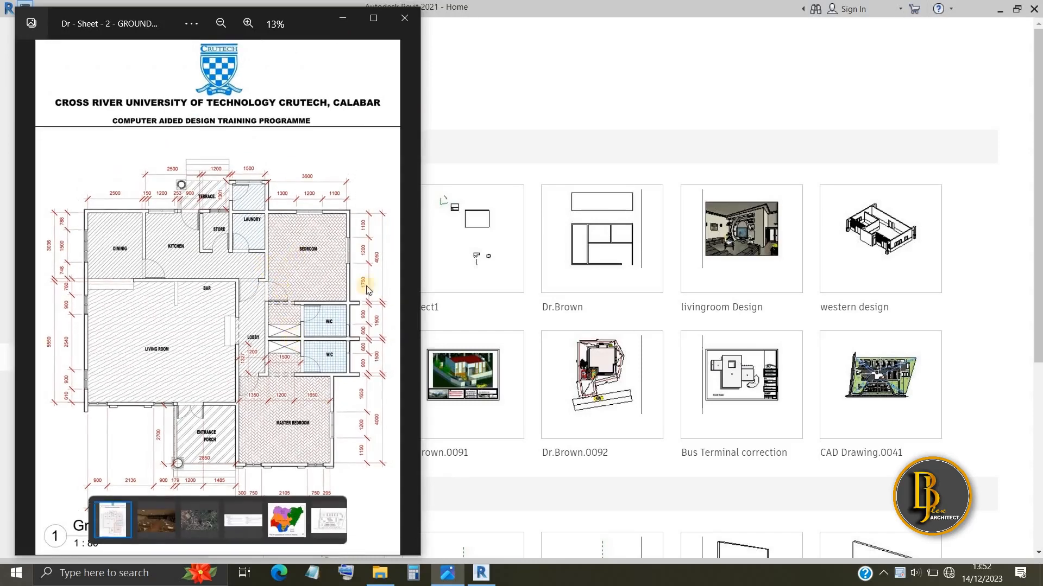
click(337, 27)
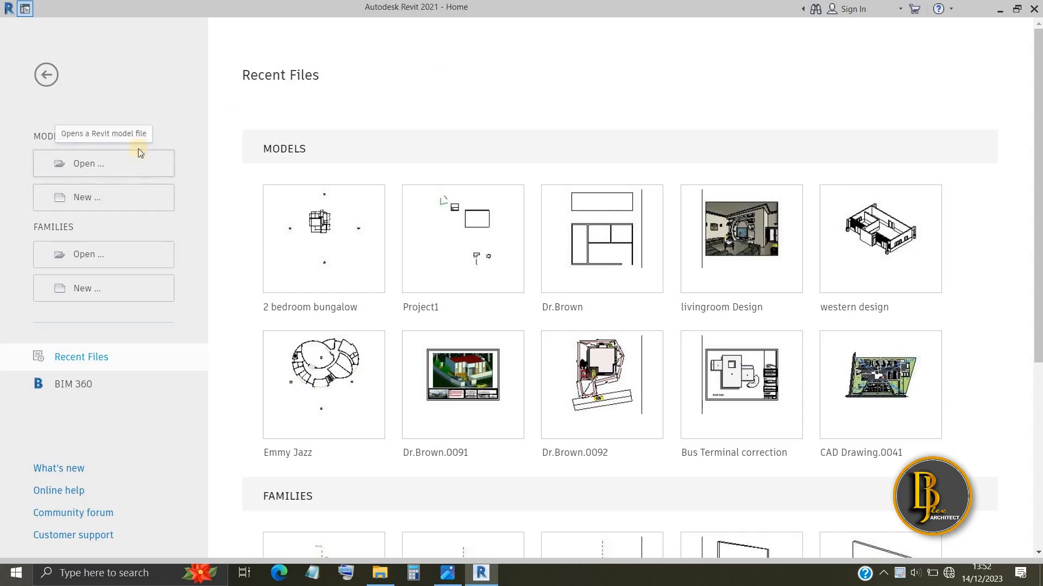
Step: Create a new project from the Metric-Architectural Template
click(106, 199)
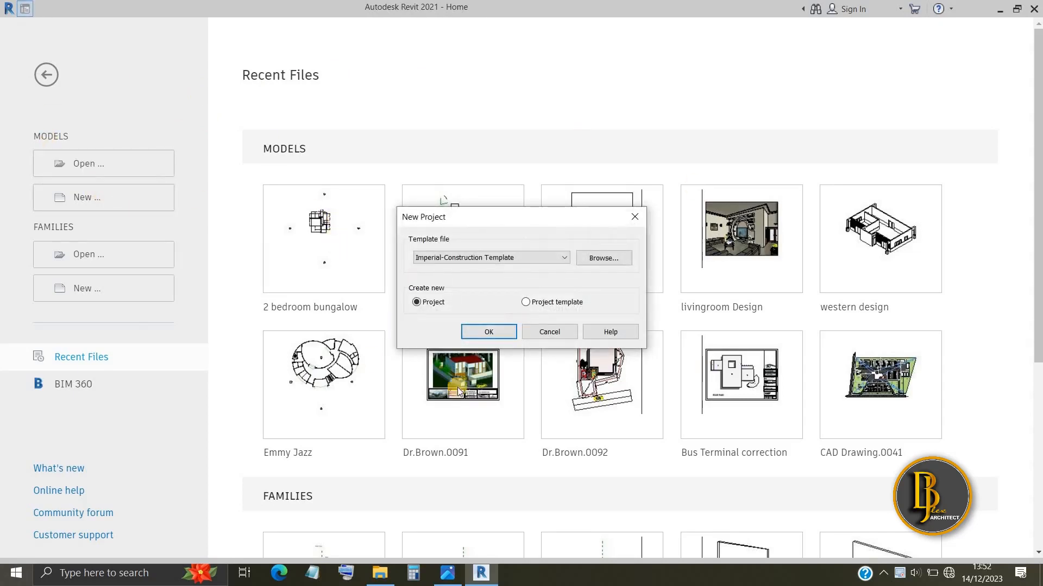
drag(458, 224, 367, 242)
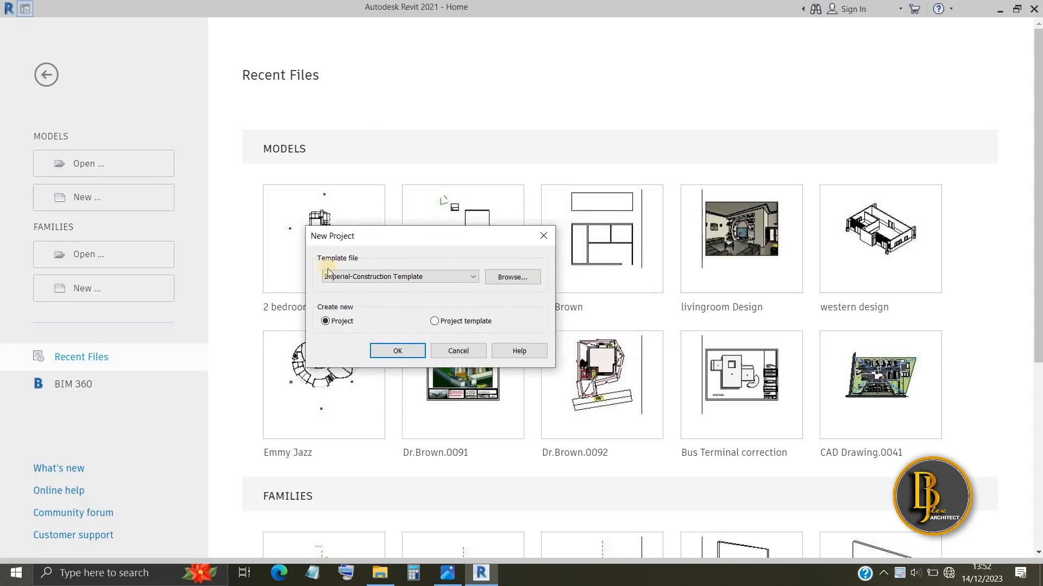
click(465, 276)
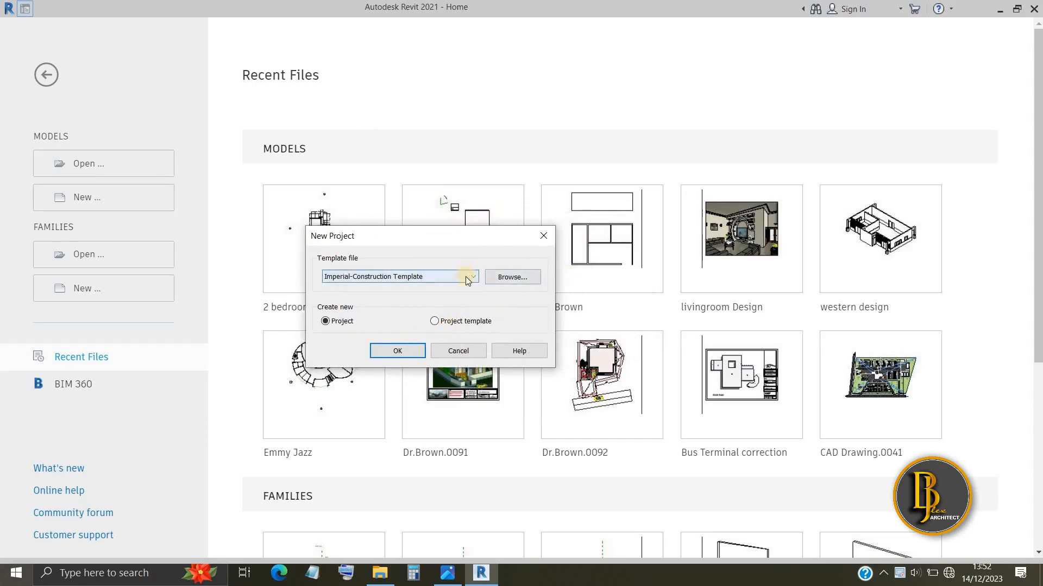
click(475, 277)
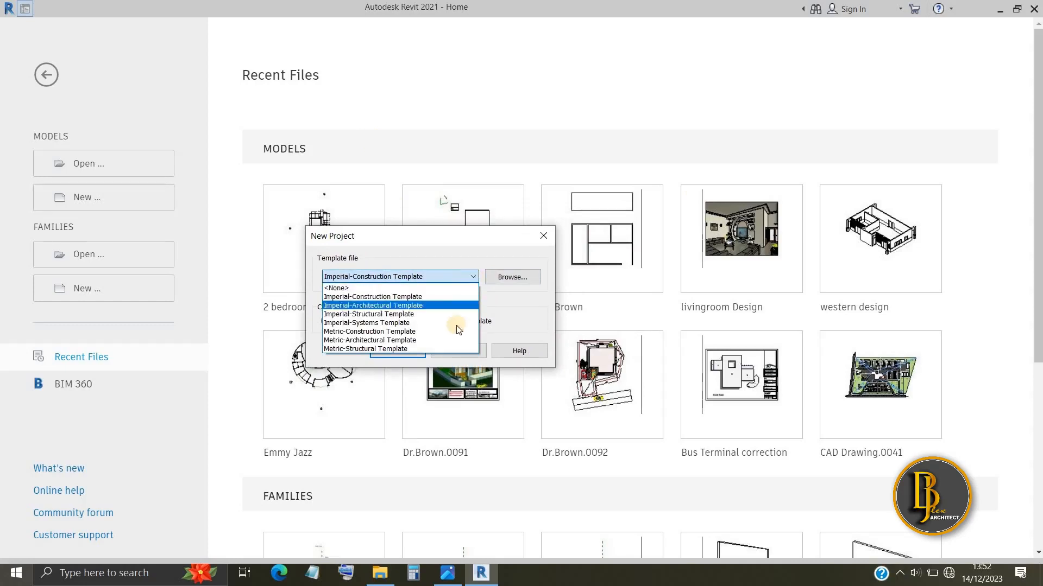
click(371, 341)
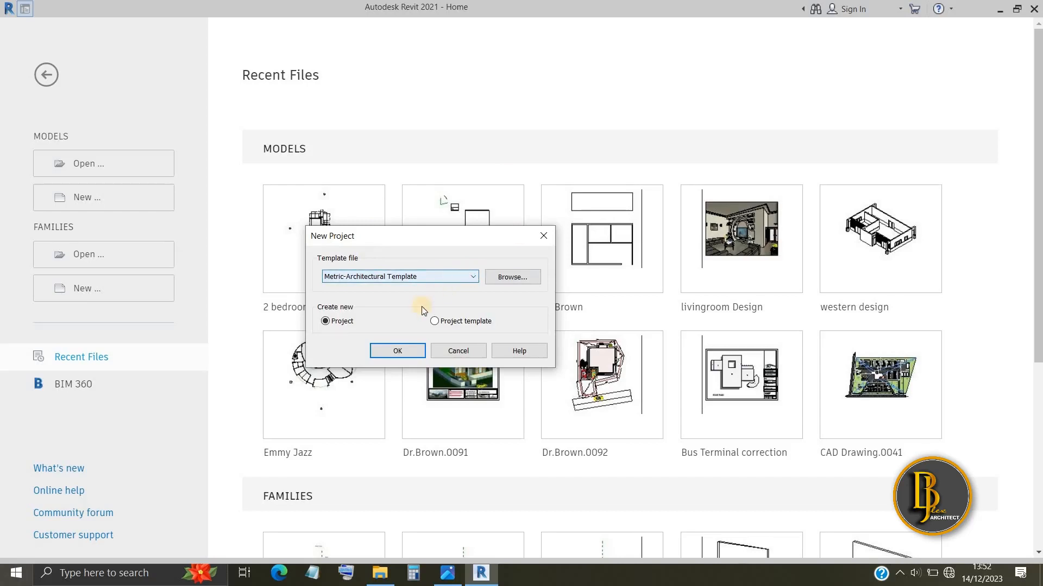
click(400, 351)
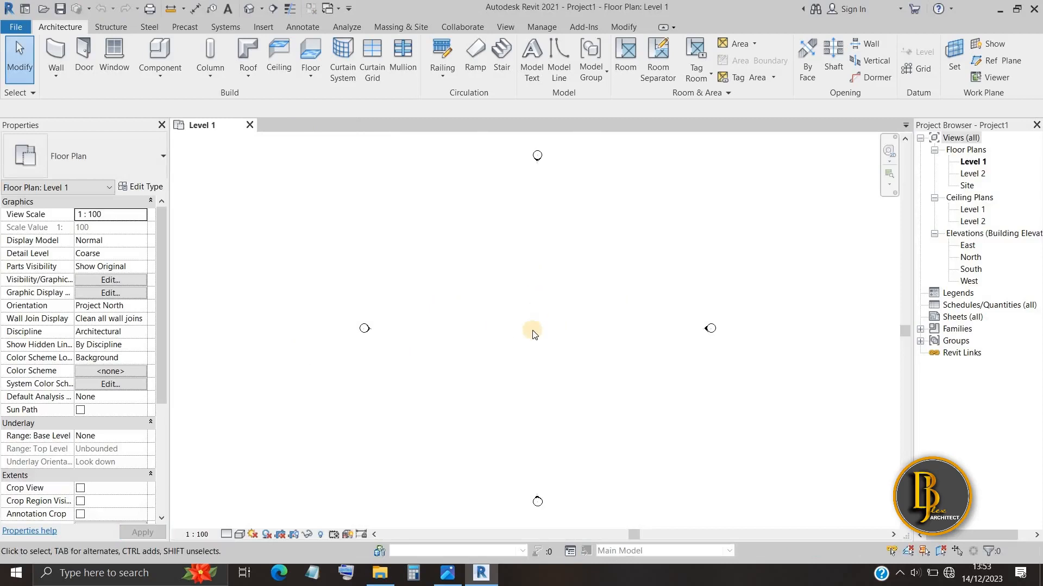
Step: Open the project units and set the length format to millimeters
scroll(532, 333, up, 1)
key(u)
key(n)
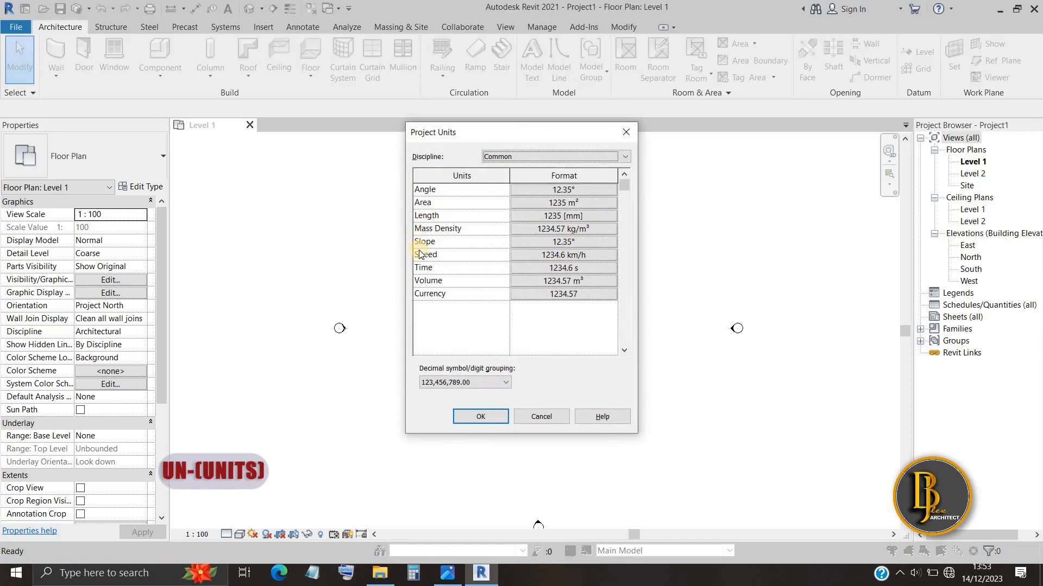
click(569, 216)
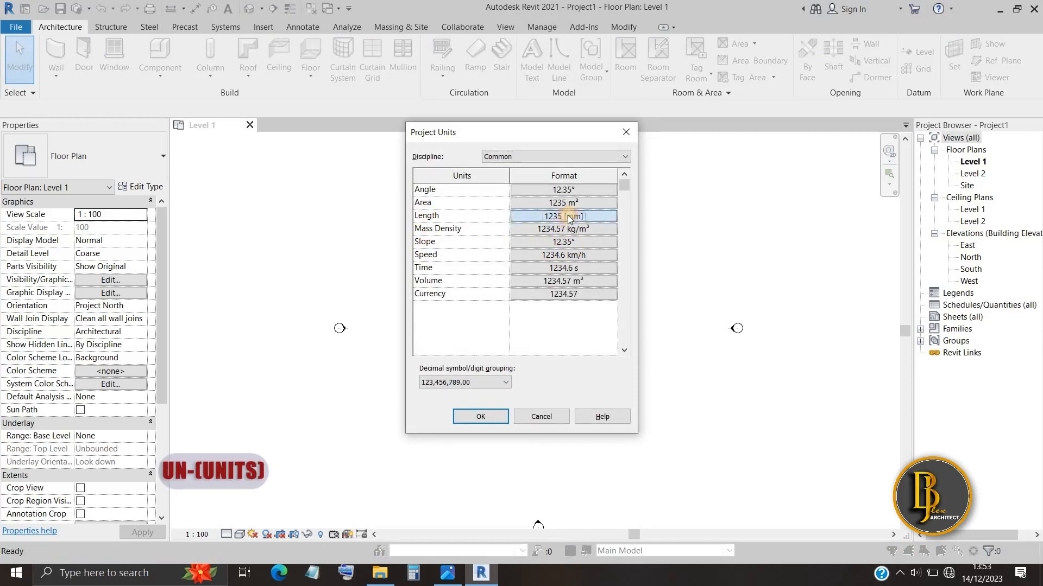
click(615, 215)
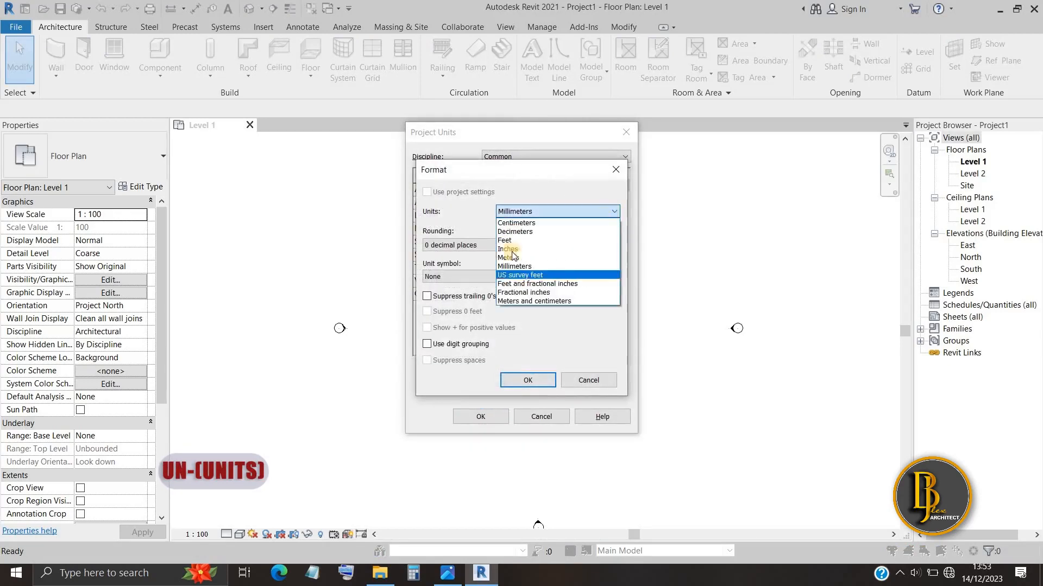
click(540, 263)
click(546, 376)
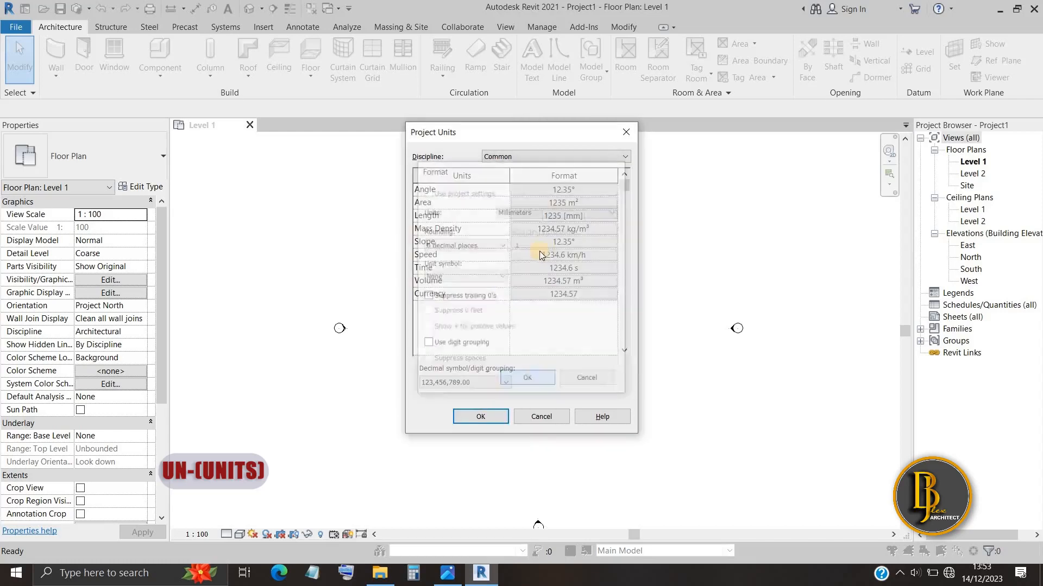
Step: Set the slope format to degrees and apply the project units
click(597, 242)
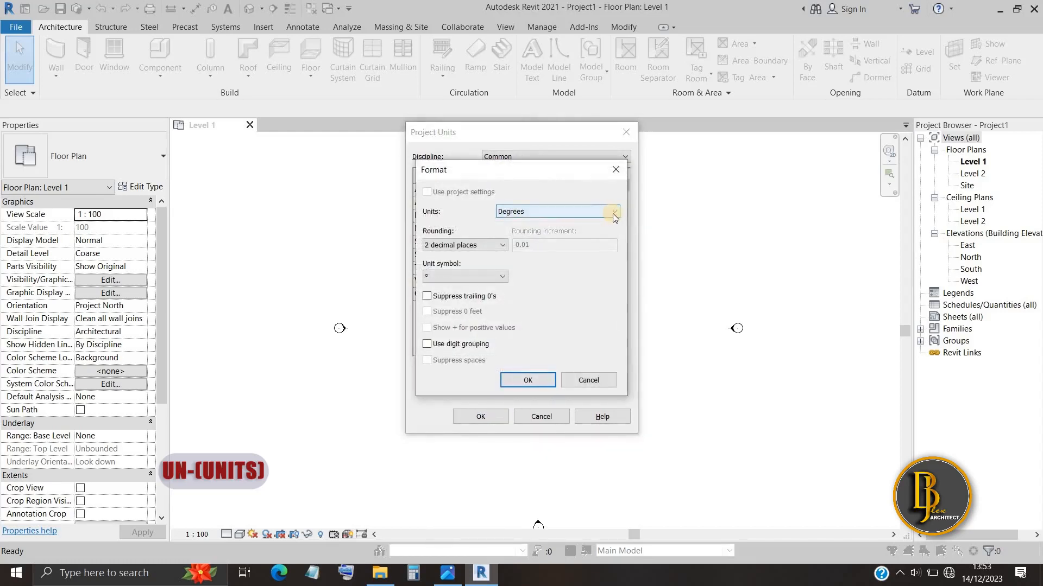
click(614, 213)
click(613, 213)
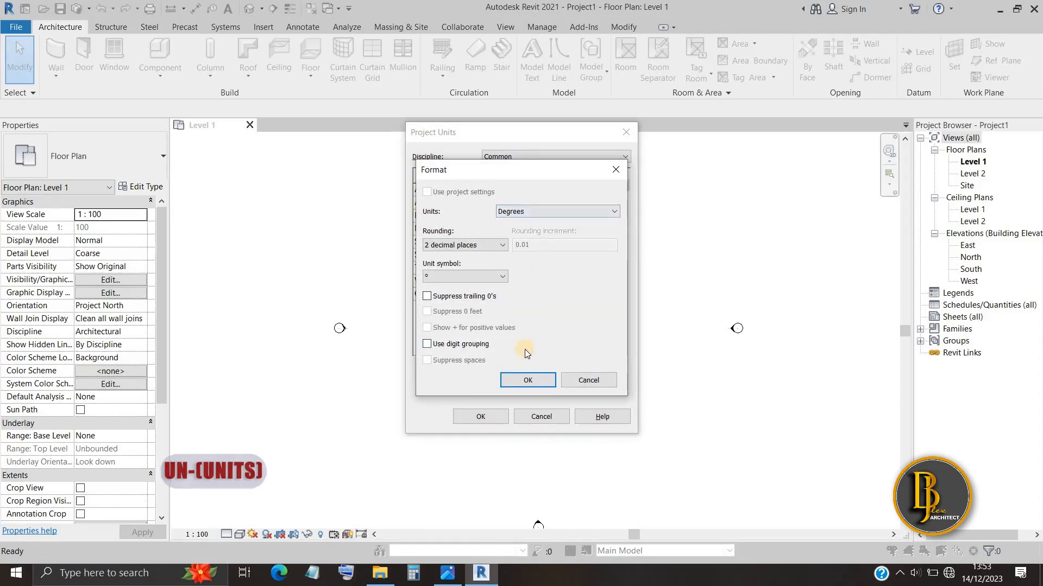
click(533, 382)
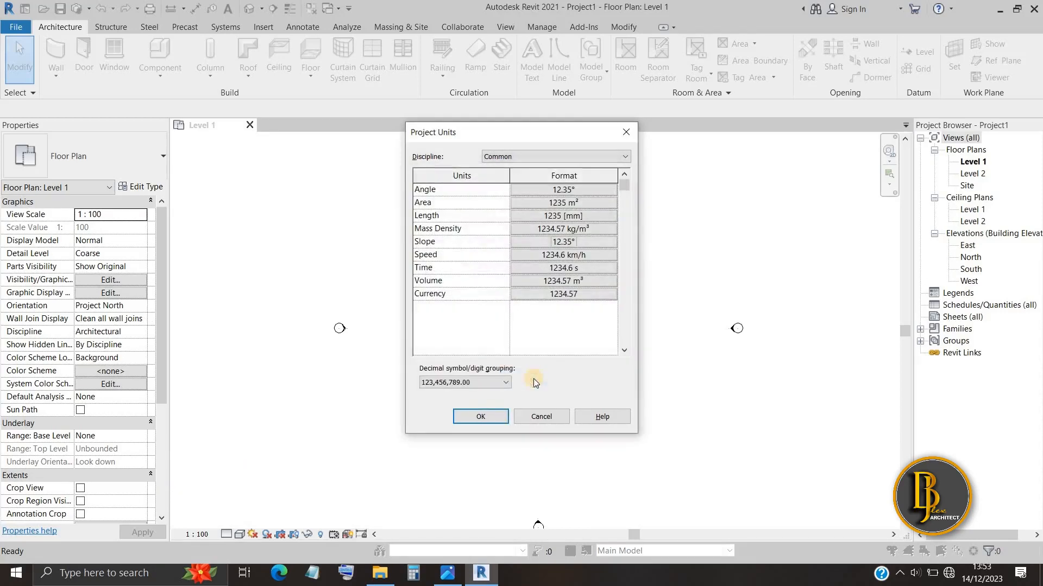
click(484, 422)
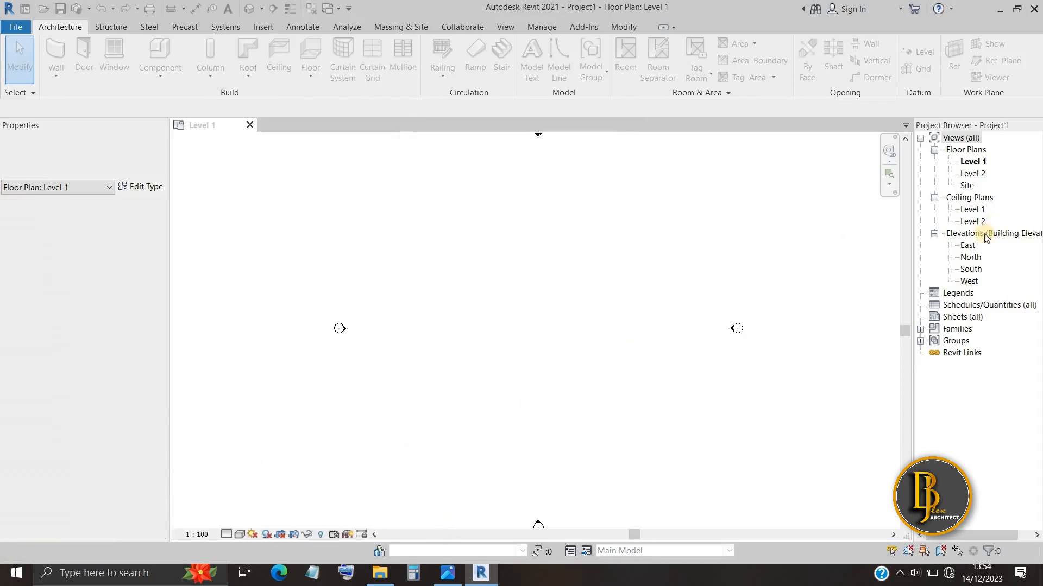
Step: Check the ground level plan image briefly and open the North building elevation
middle_drag(573, 377, 567, 379)
click(448, 580)
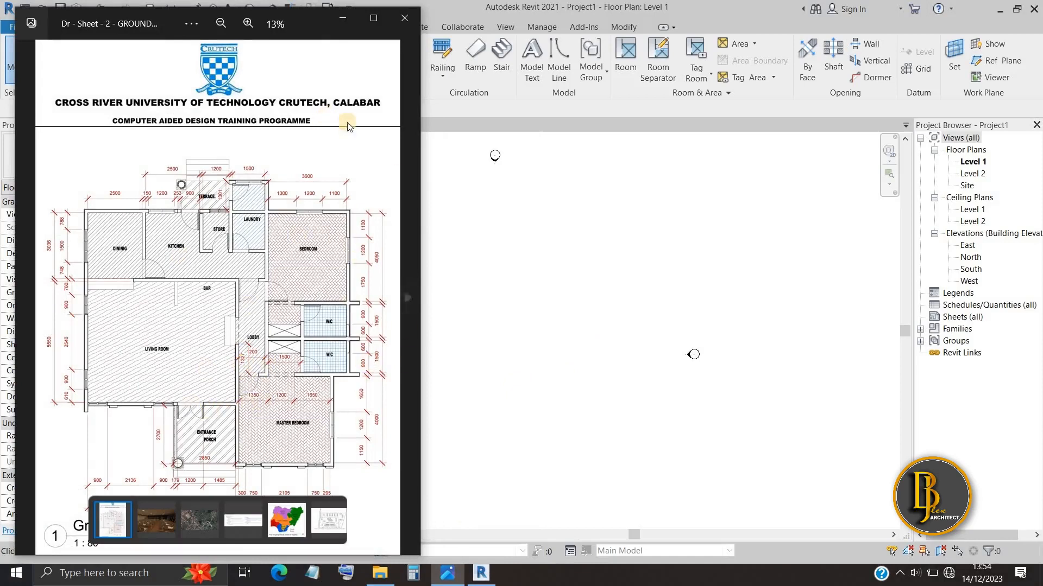
click(339, 18)
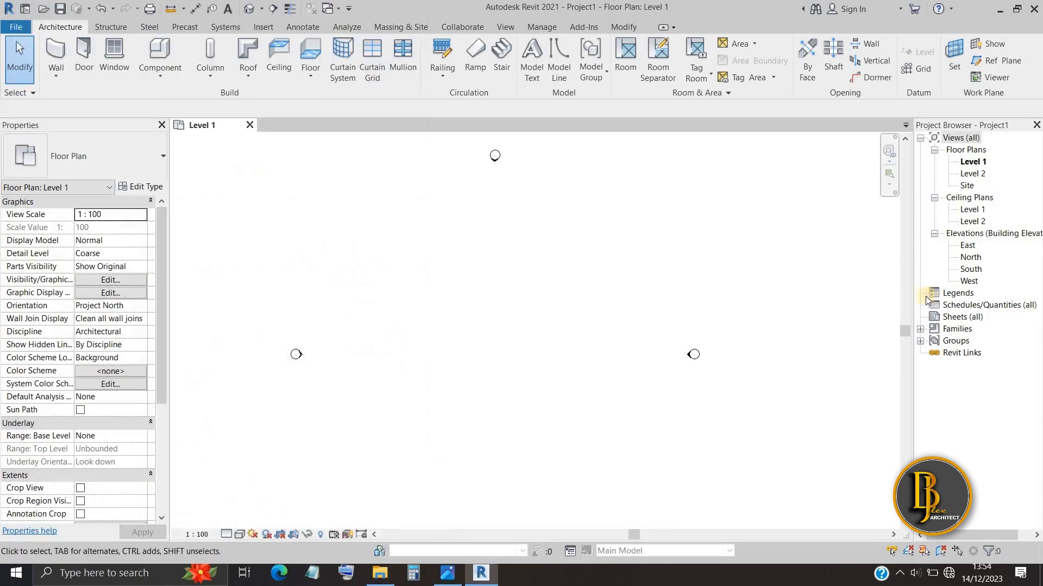
double_click(970, 259)
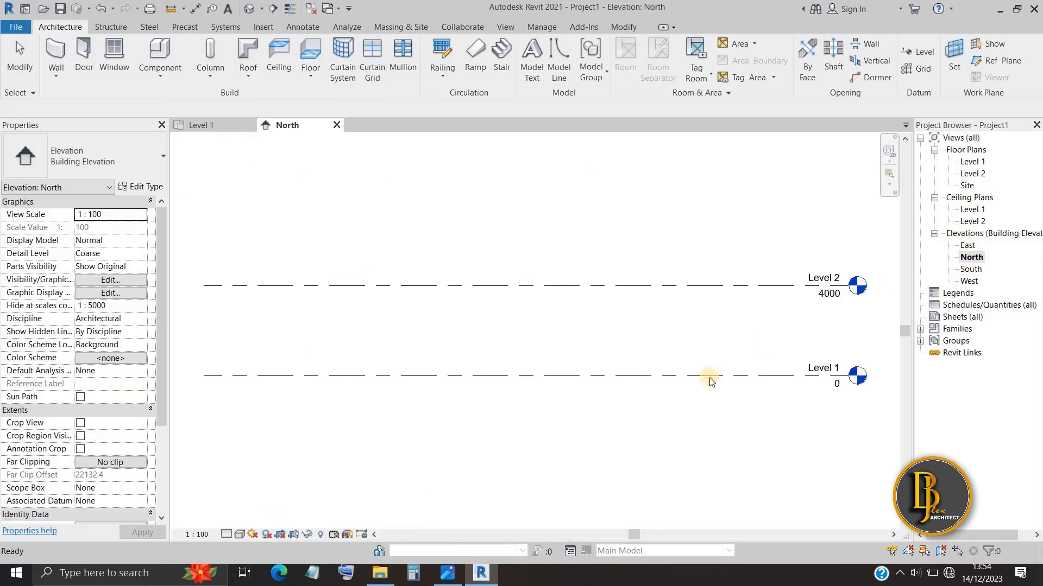
mouse_move(741, 402)
middle_down()
mouse_move(655, 403)
mouse_move(740, 403)
middle_up()
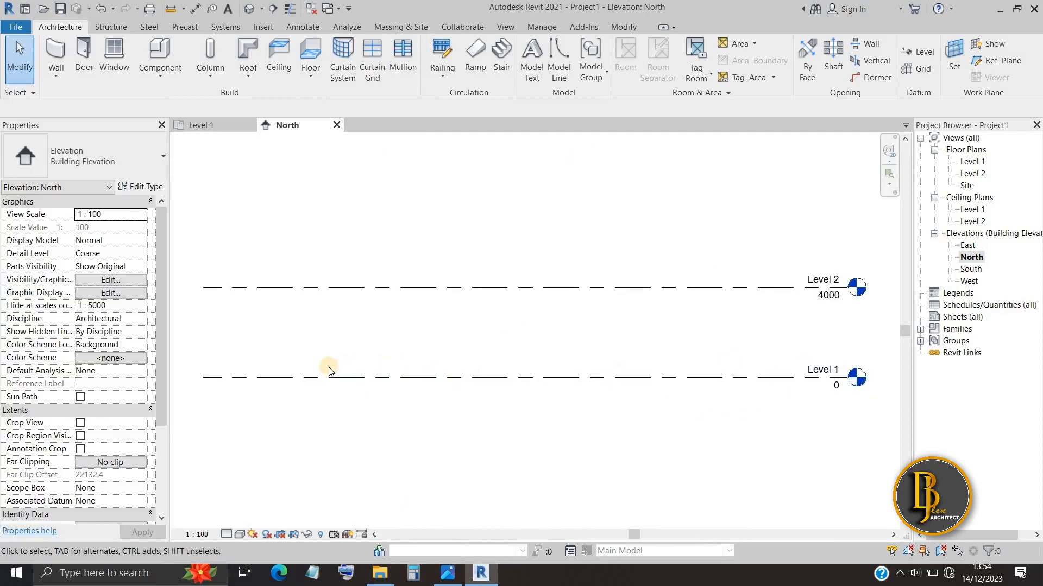
Step: Use Create Similar on Level 1 to draw a new level 450 mm above it, ending in line with the existing level heads
click(352, 381)
right_click(352, 380)
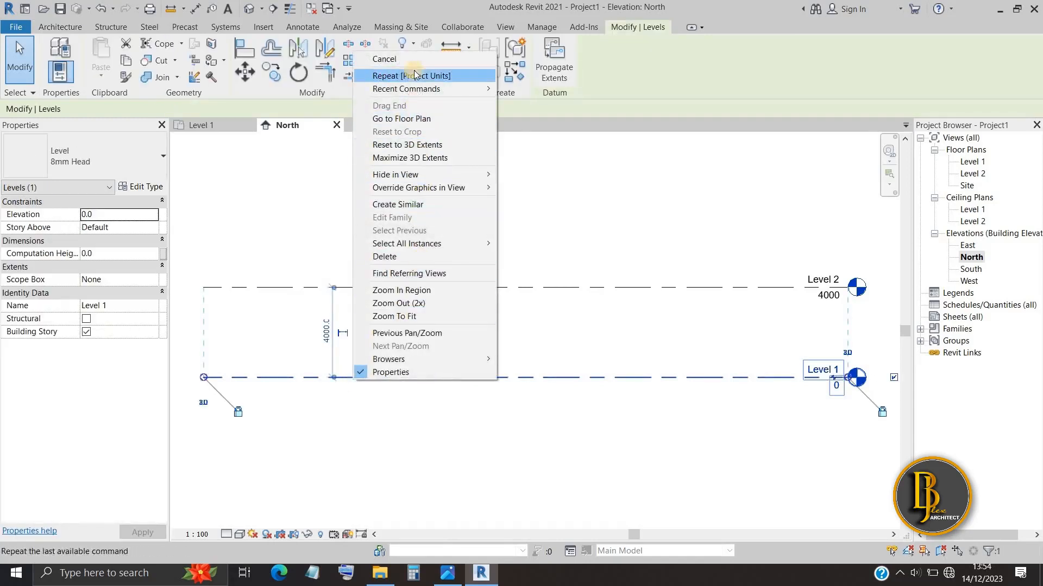
mouse_move(395, 245)
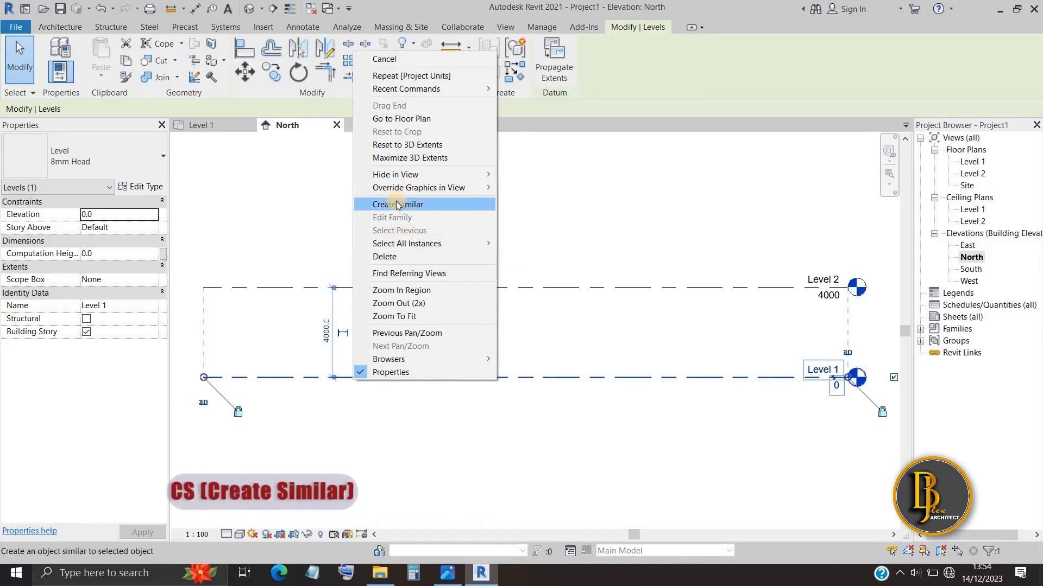
click(415, 207)
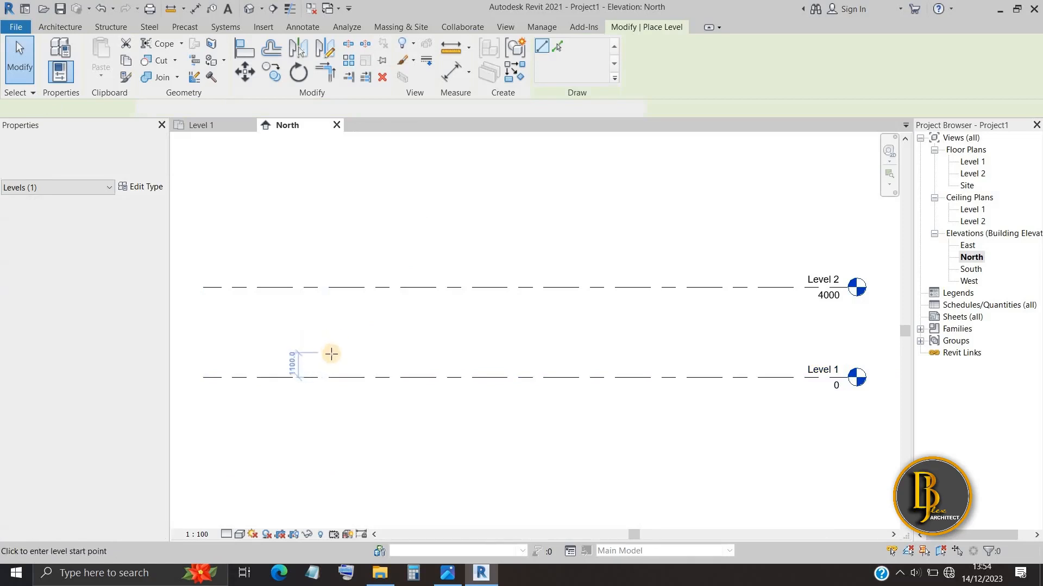
scroll(334, 353, up, 3)
scroll(336, 354, up, 2)
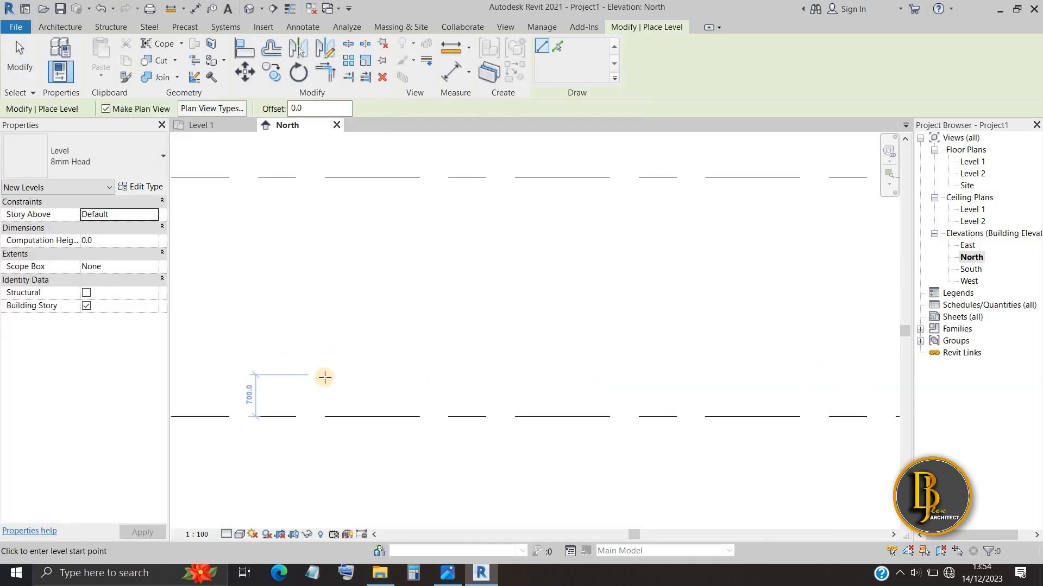
text(450)
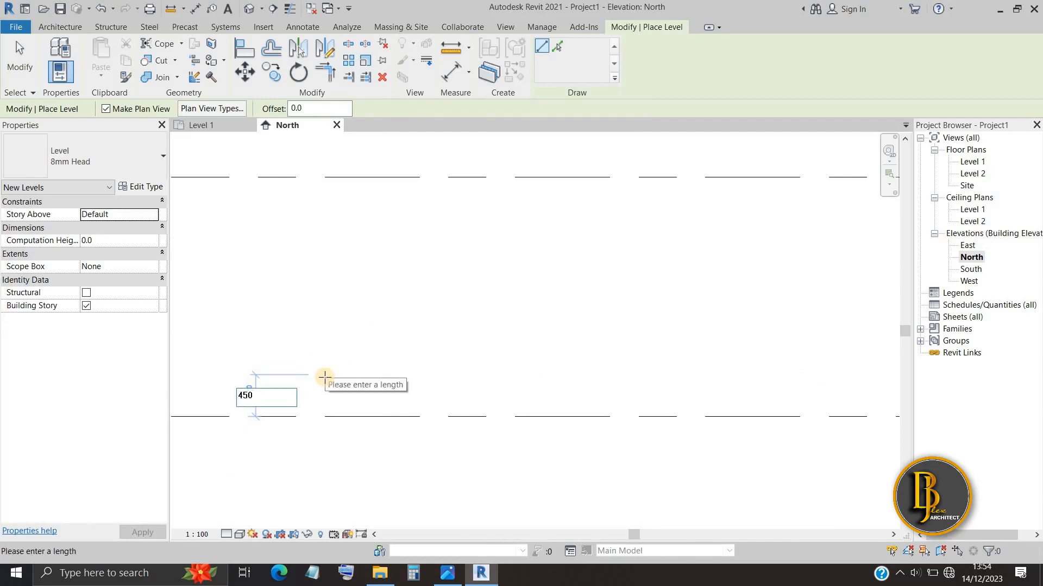
key(Return)
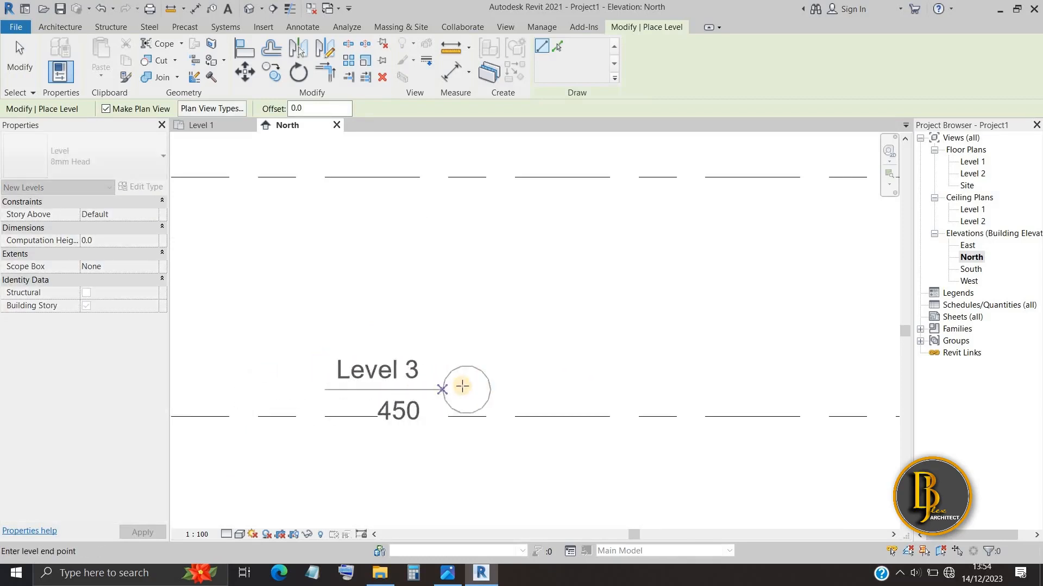
scroll(462, 386, down, 3)
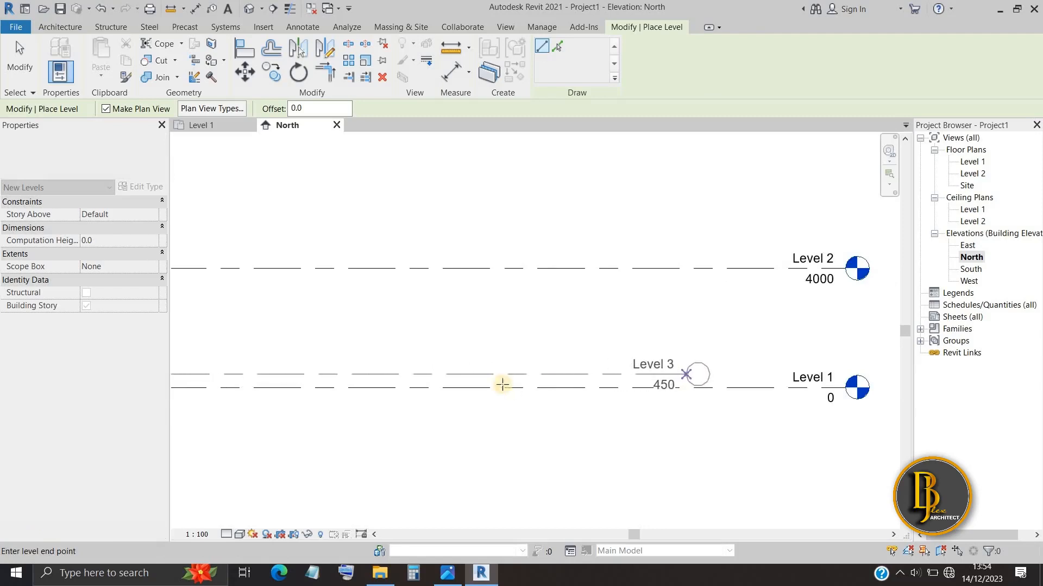
middle_drag(687, 375, 502, 385)
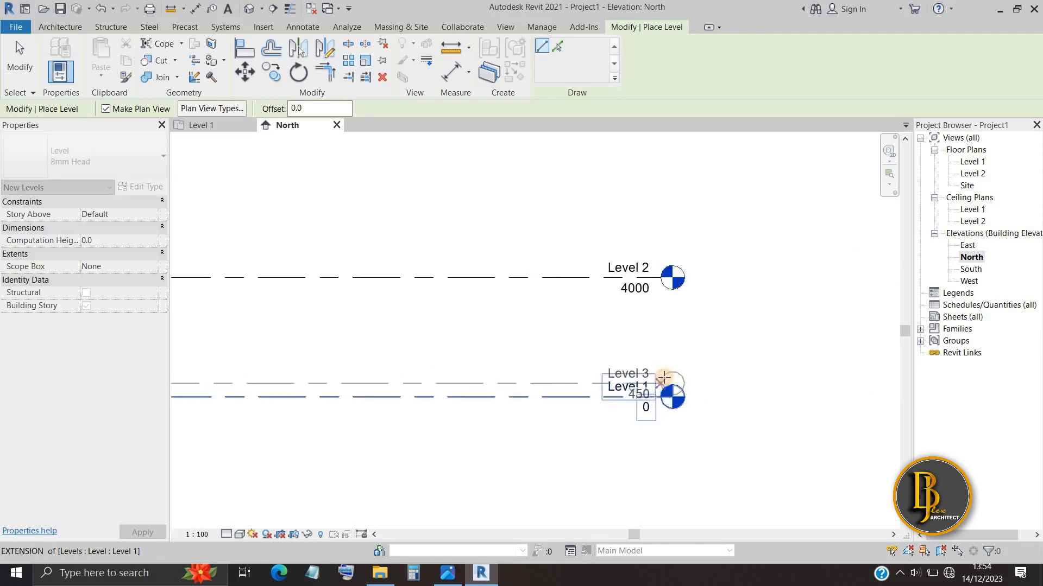
click(664, 377)
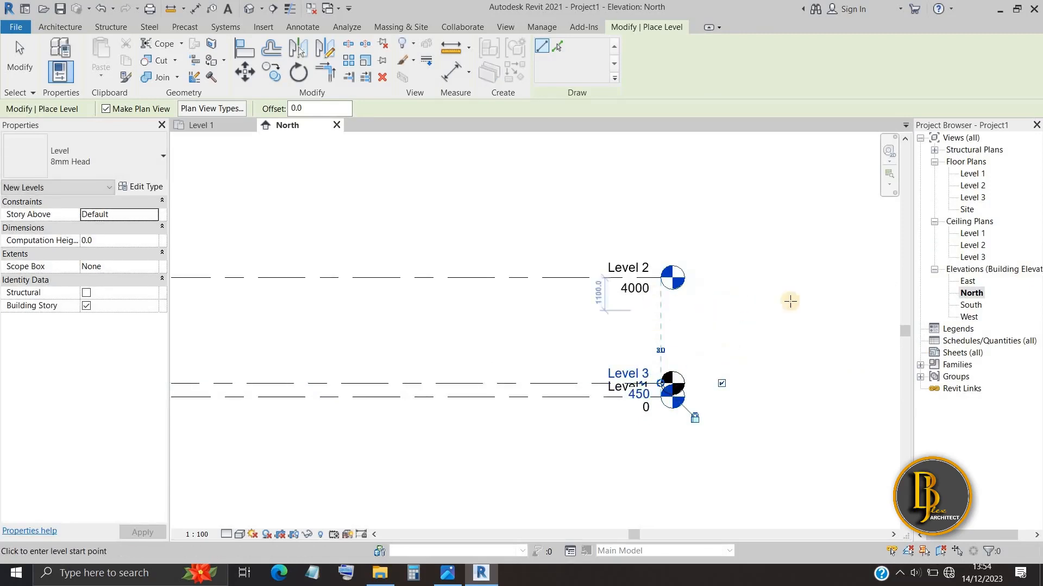
scroll(403, 526, down, 1)
middle_drag(406, 526, 634, 501)
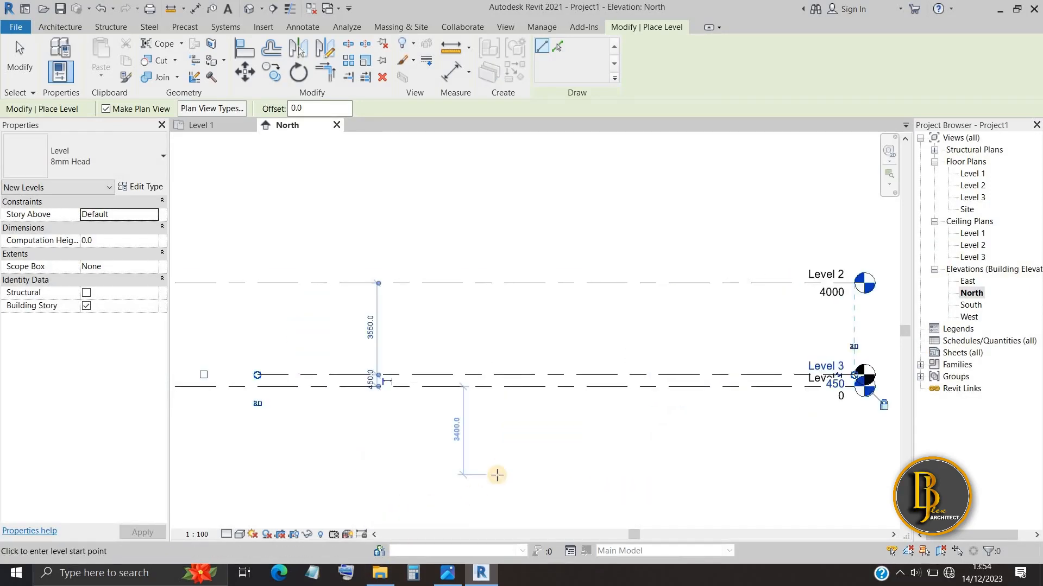
key(Escape)
key(Escape)
Step: Shorten the locked Level 1 and Level 2 lines at their free end, and restore their original extent
scroll(480, 436, down, 1)
middle_drag(480, 438, 505, 435)
middle_drag(178, 293, 248, 315)
scroll(253, 319, down, 1)
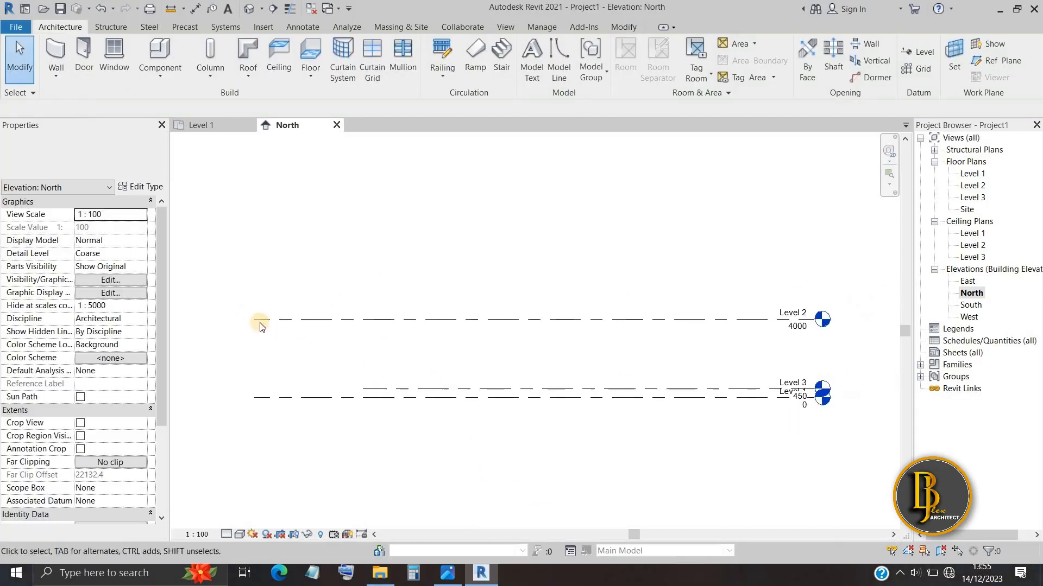
click(261, 325)
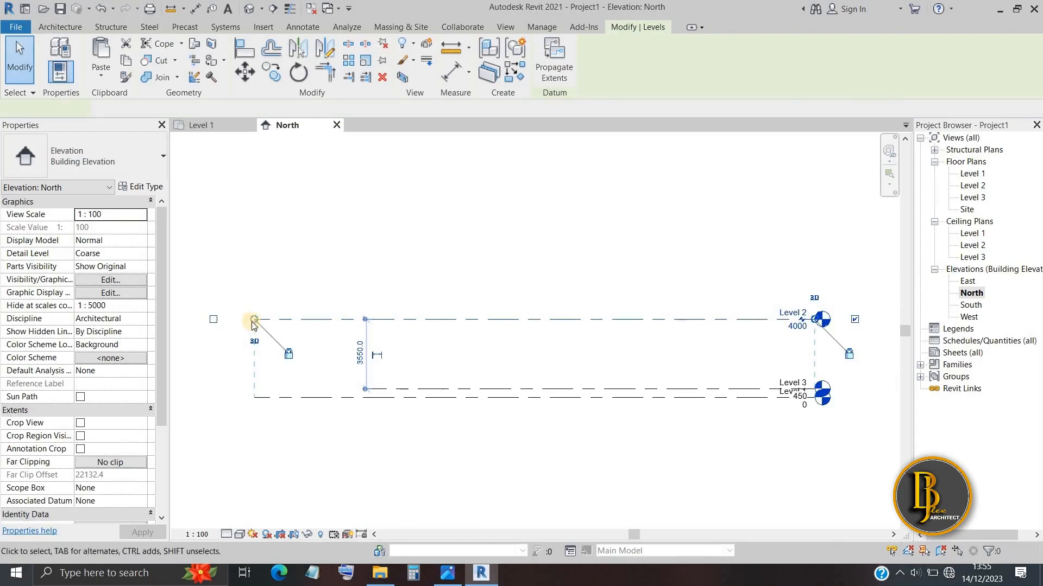
drag(286, 325, 396, 319)
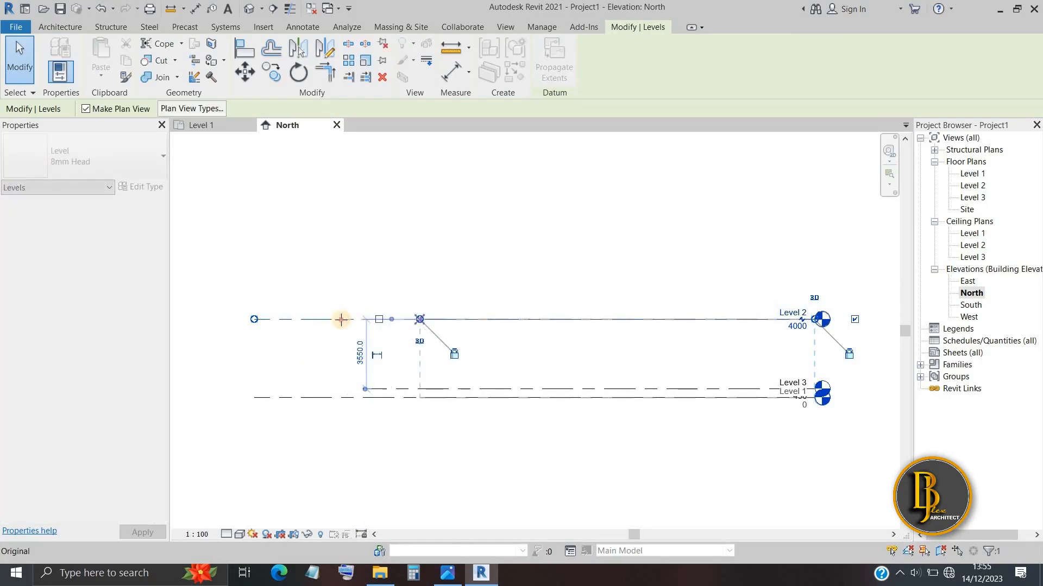
drag(278, 316, 254, 319)
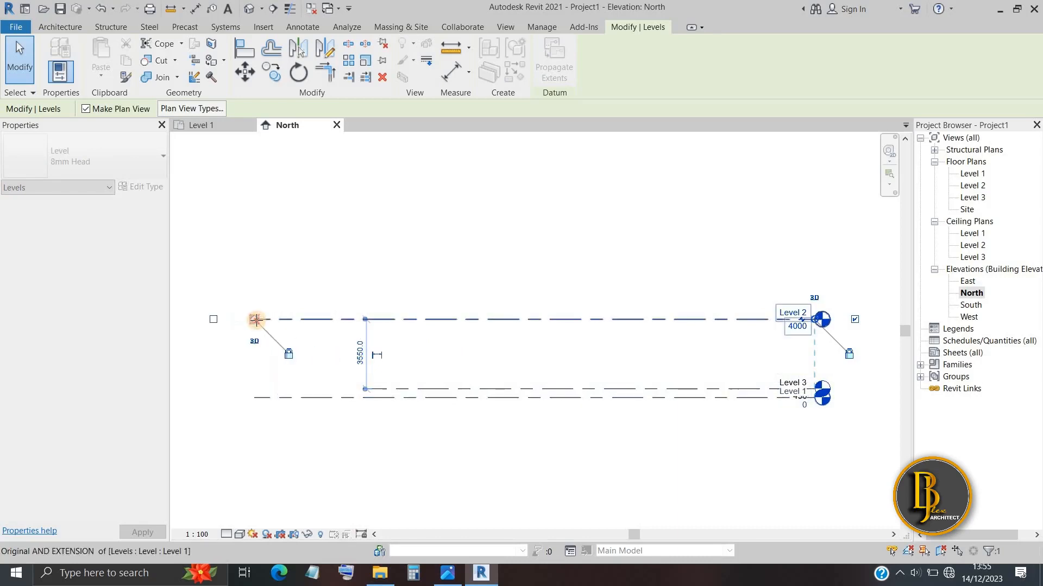
click(412, 356)
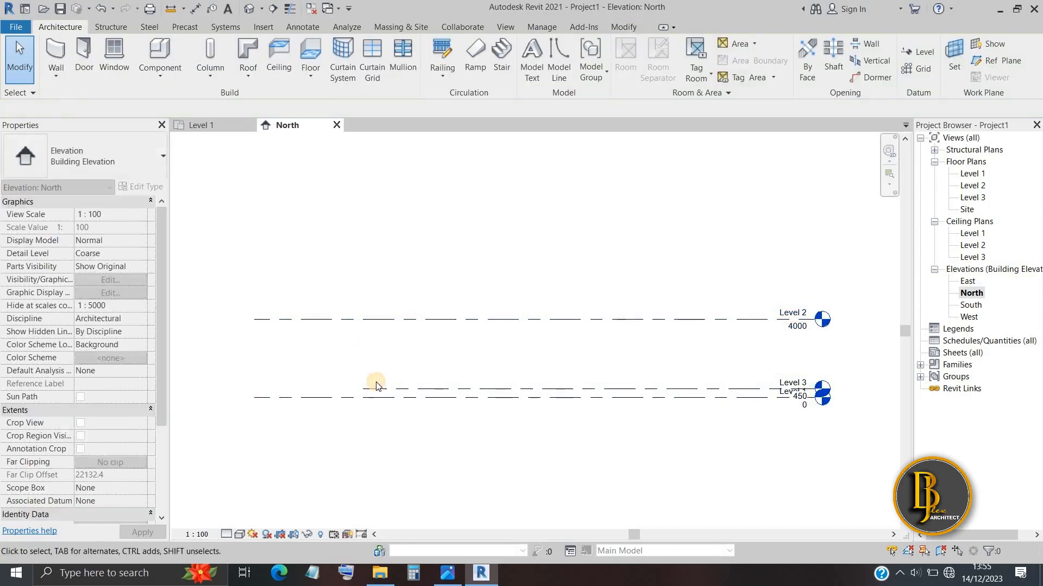
Step: Extend the free end of the Level 3 line to align with the ends of Levels 1 and 2
middle_drag(384, 381, 483, 375)
scroll(400, 382, up, 5)
scroll(384, 394, down, 4)
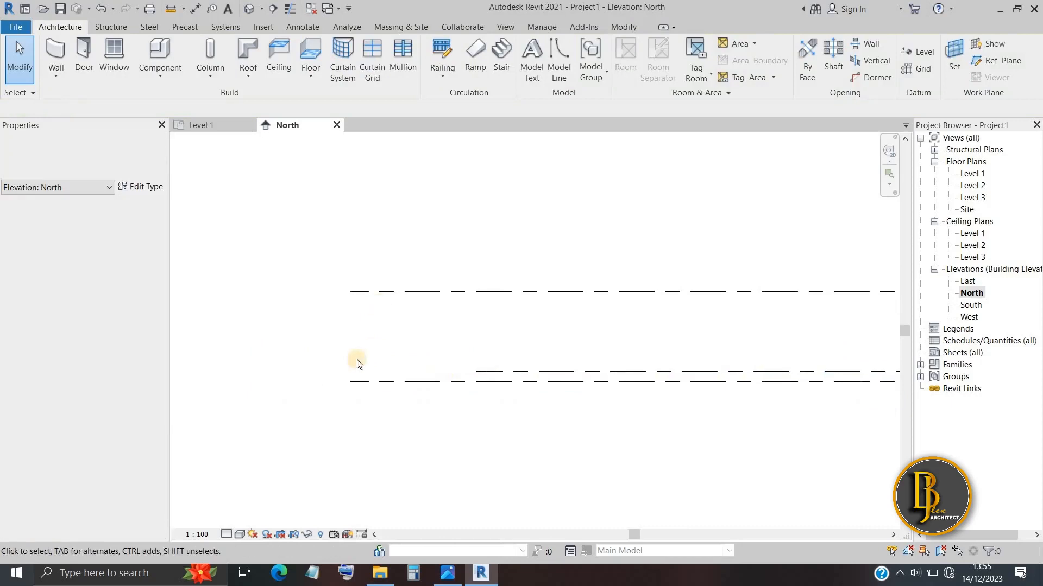
click(480, 378)
drag(477, 372, 347, 369)
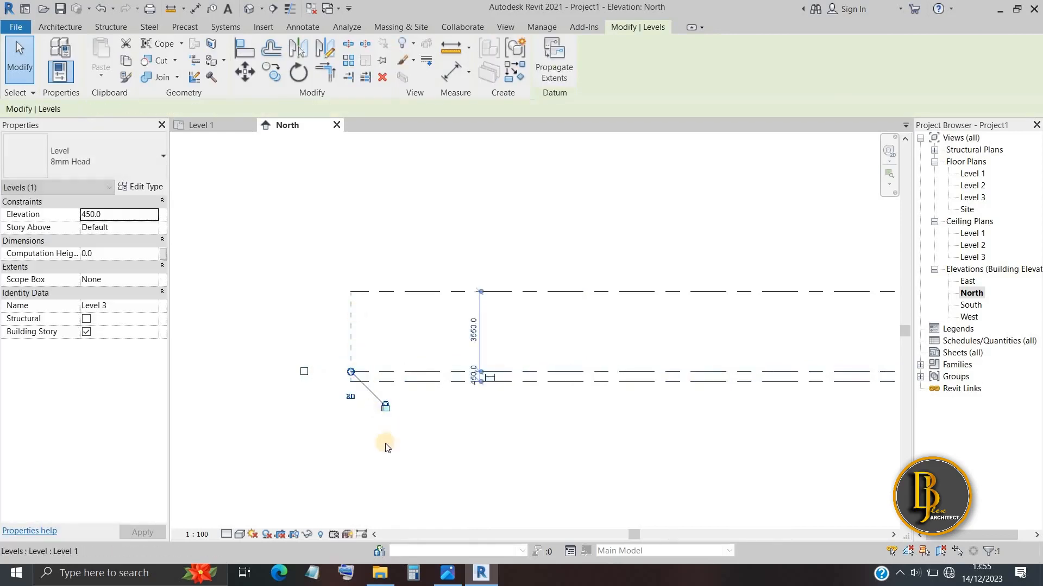
click(333, 326)
Step: Shorten all three locked level lines together by moving the free end of Level 2 inward
click(348, 291)
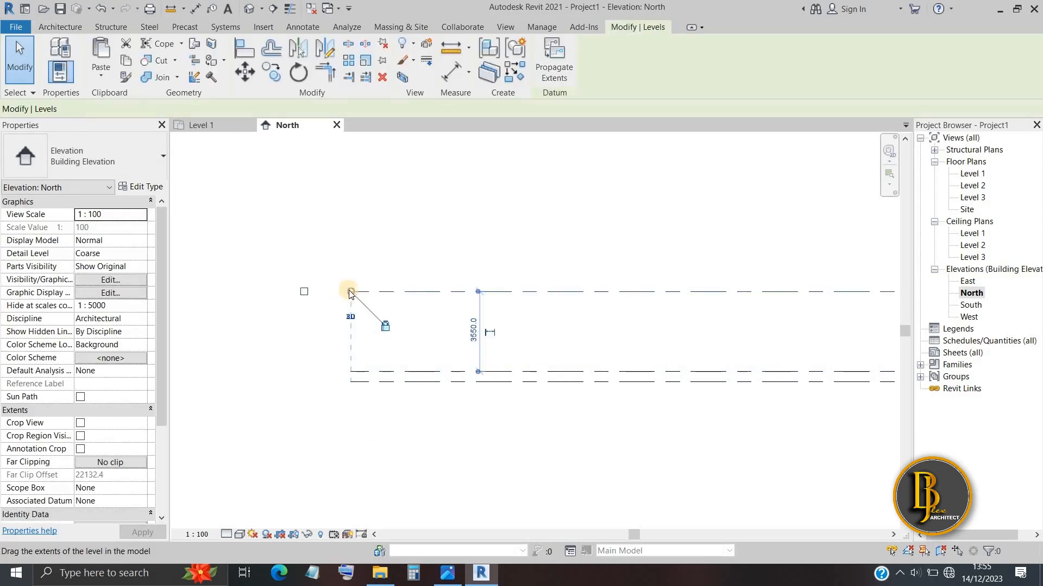
drag(350, 293, 453, 292)
drag(452, 292, 452, 291)
click(439, 228)
middle_drag(337, 382, 241, 375)
scroll(241, 375, down, 2)
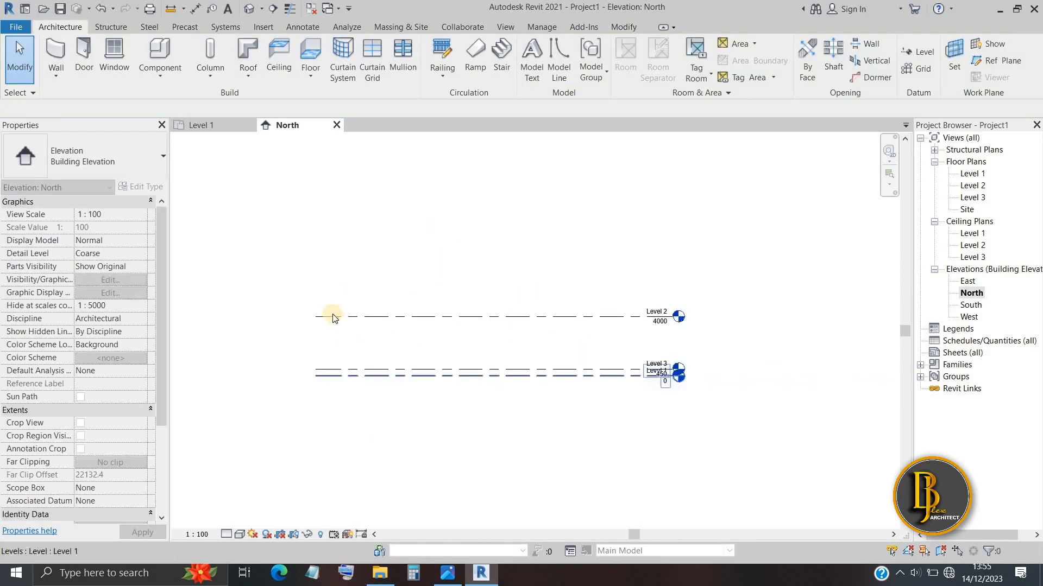
Step: Unlock the alignment at the free end of Level 2 and shorten only that level line
click(320, 316)
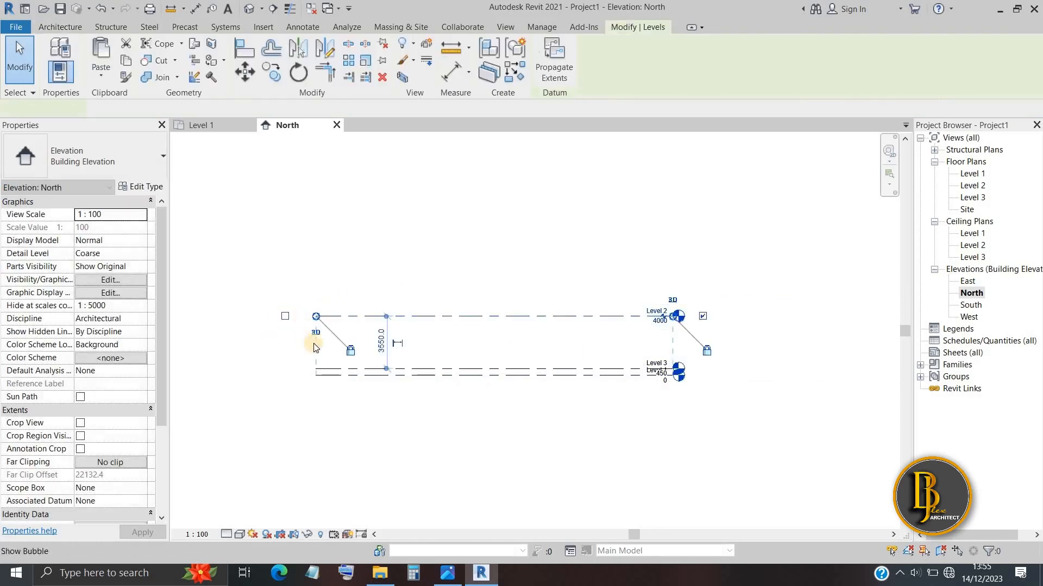
scroll(350, 354, up, 3)
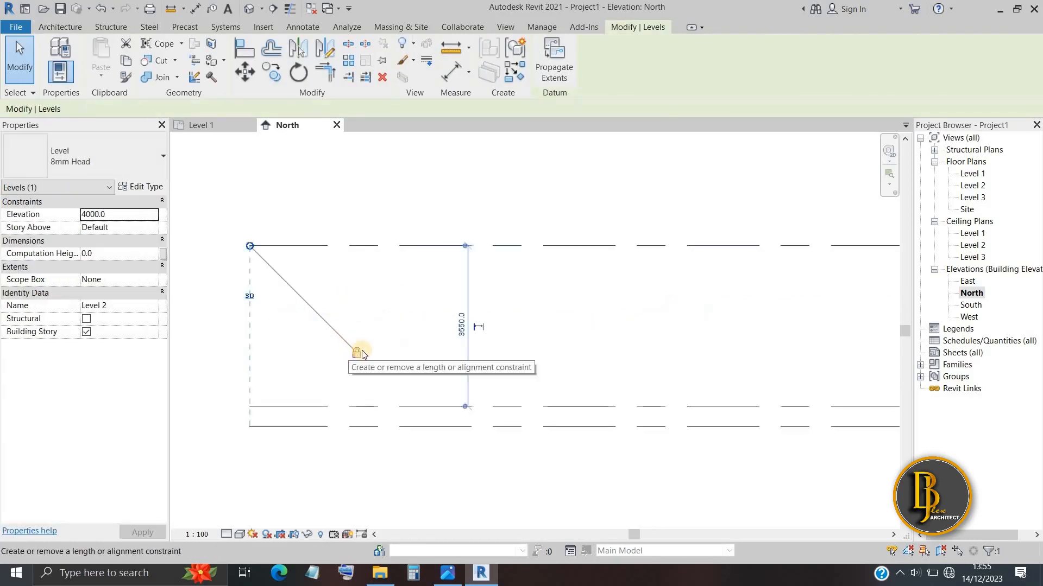
drag(250, 246, 401, 246)
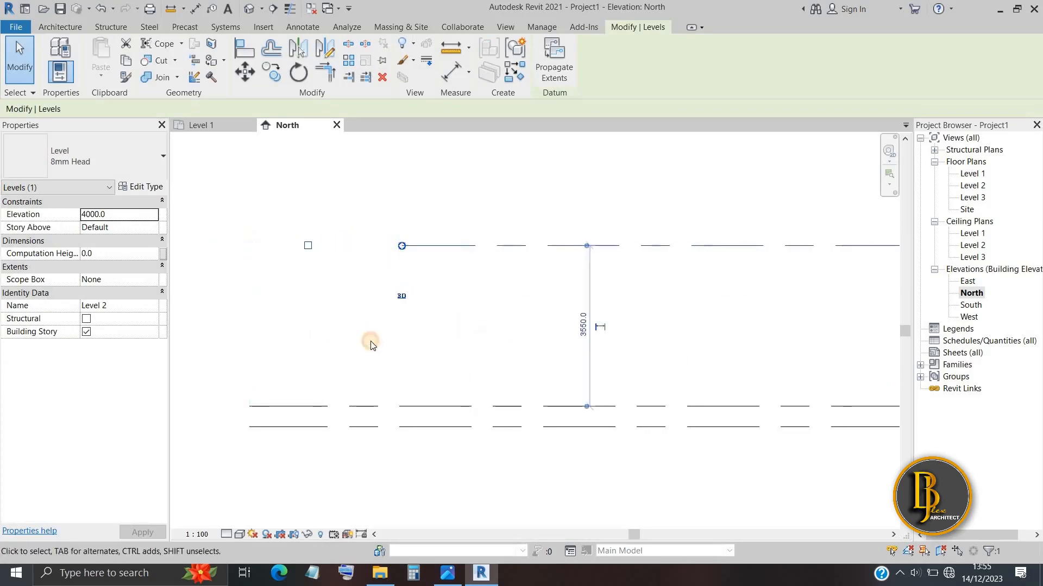
click(370, 342)
Step: Examine the names and elevations at the three level heads
middle_drag(424, 273, 281, 281)
scroll(281, 282, down, 1)
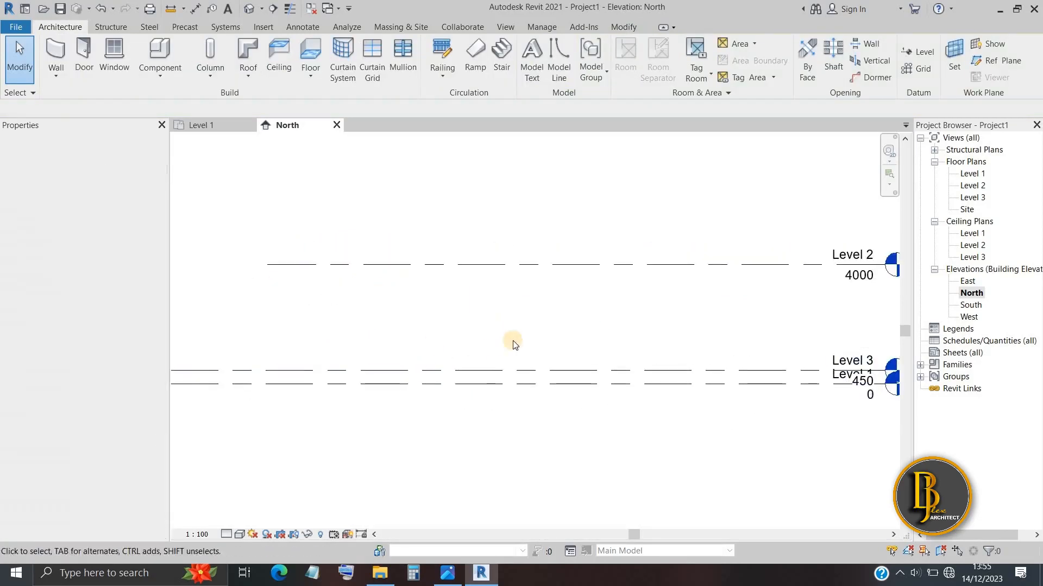
scroll(337, 363, down, 1)
middle_drag(372, 312, 71, 310)
middle_drag(414, 355, 489, 359)
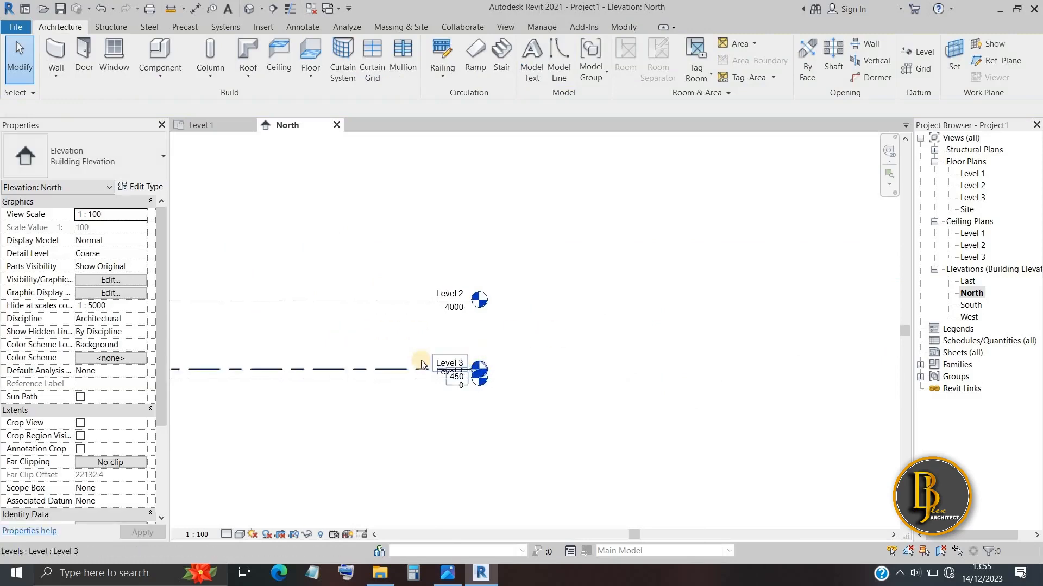
scroll(546, 277, up, 3)
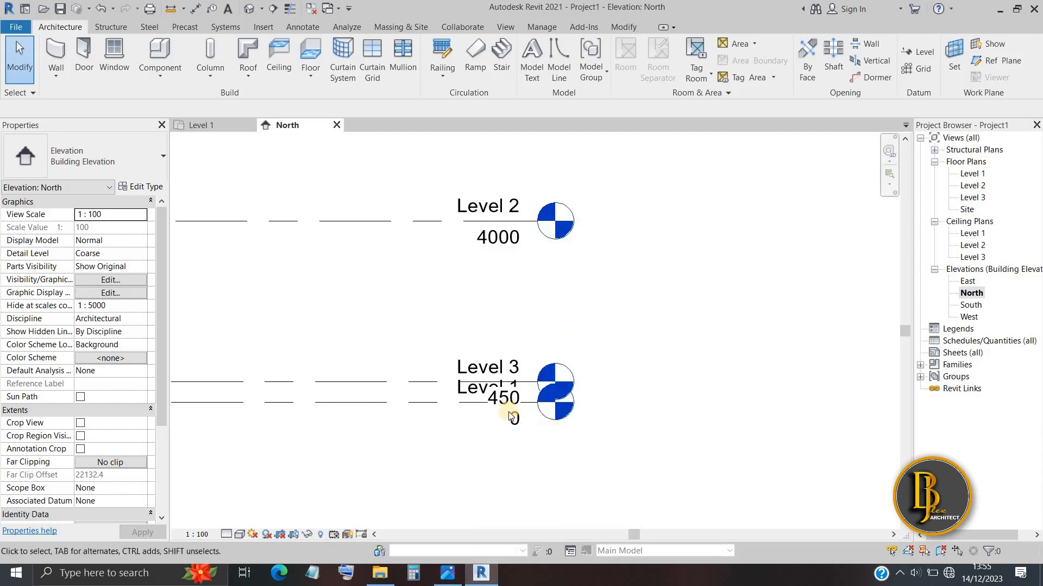
scroll(505, 410, up, 2)
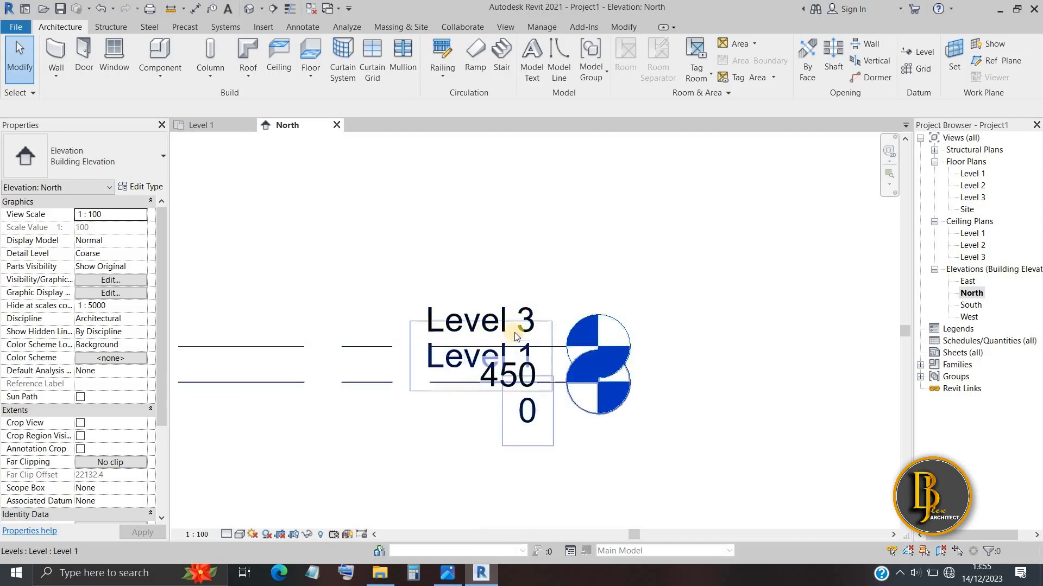
scroll(513, 332, down, 2)
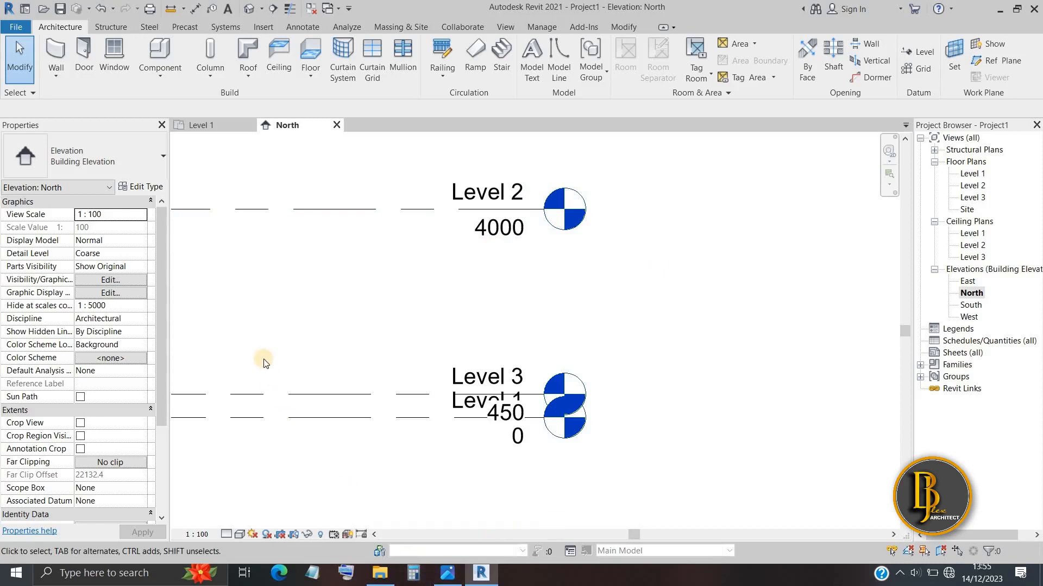
Step: Switch to Calculator, add 300 and 450, and clear the calculation
drag(330, 59, 268, 161)
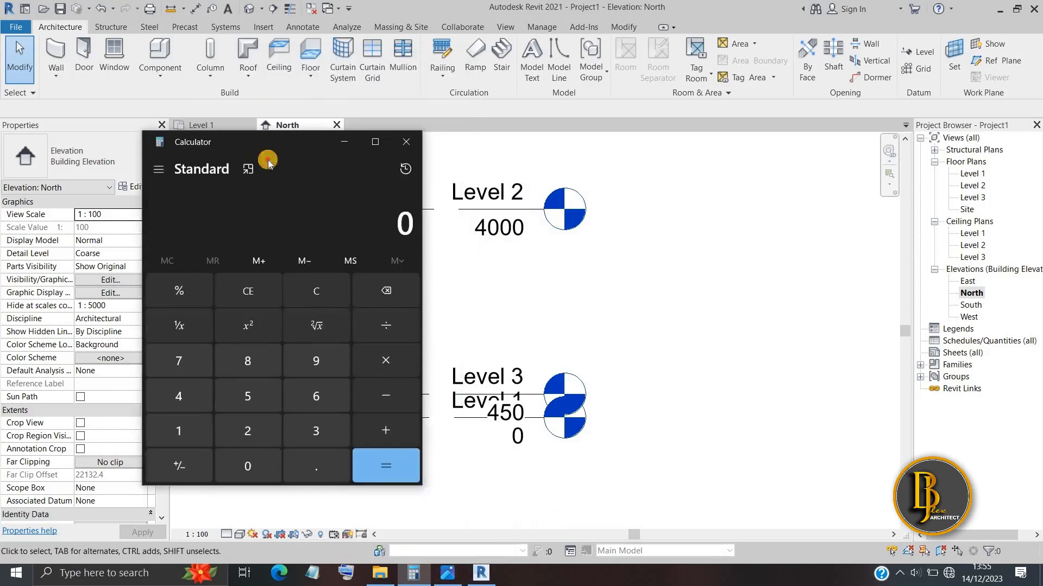
double_click(246, 485)
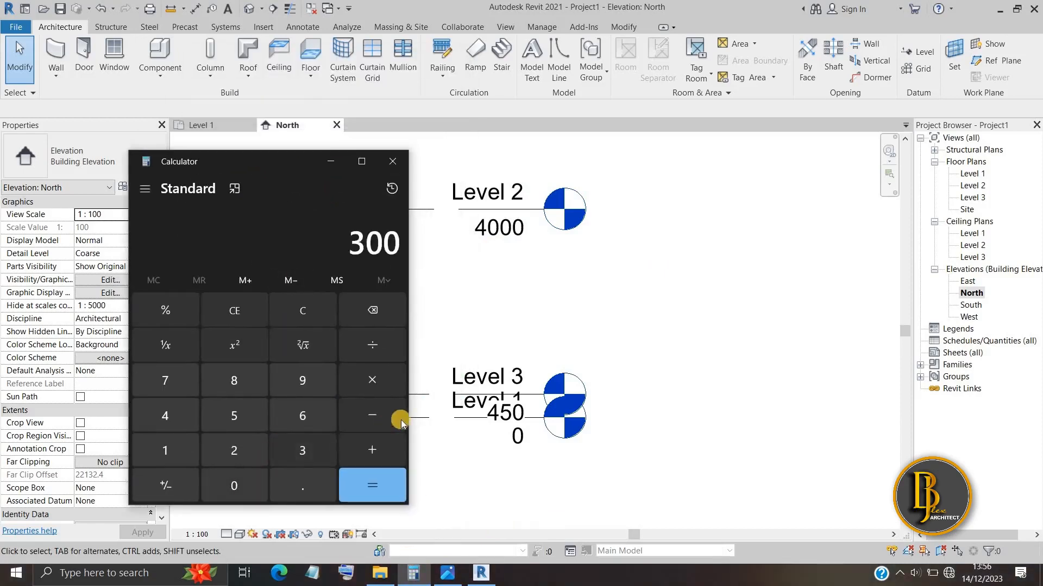
click(372, 444)
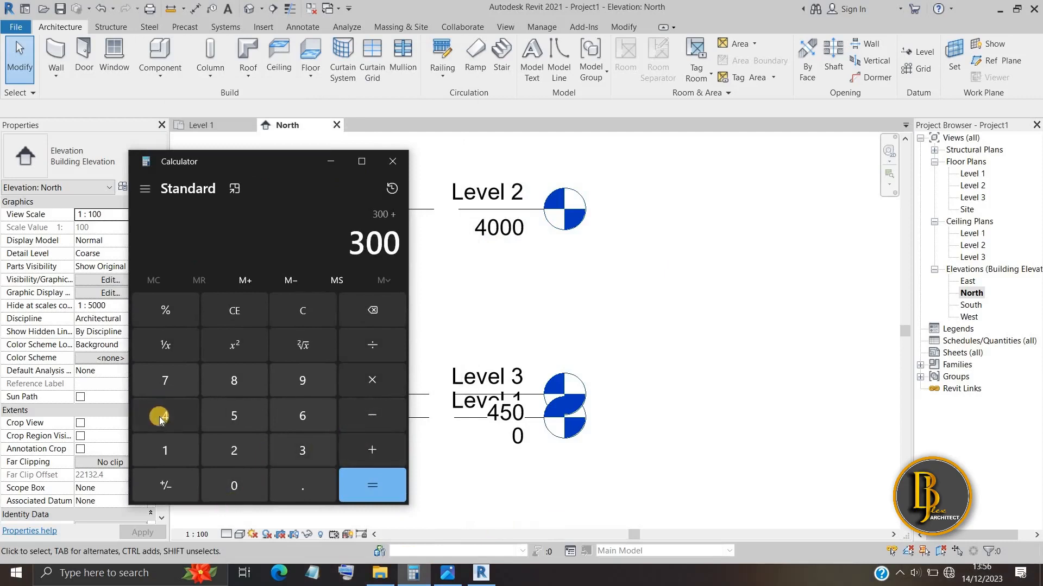
click(163, 415)
click(236, 413)
click(239, 477)
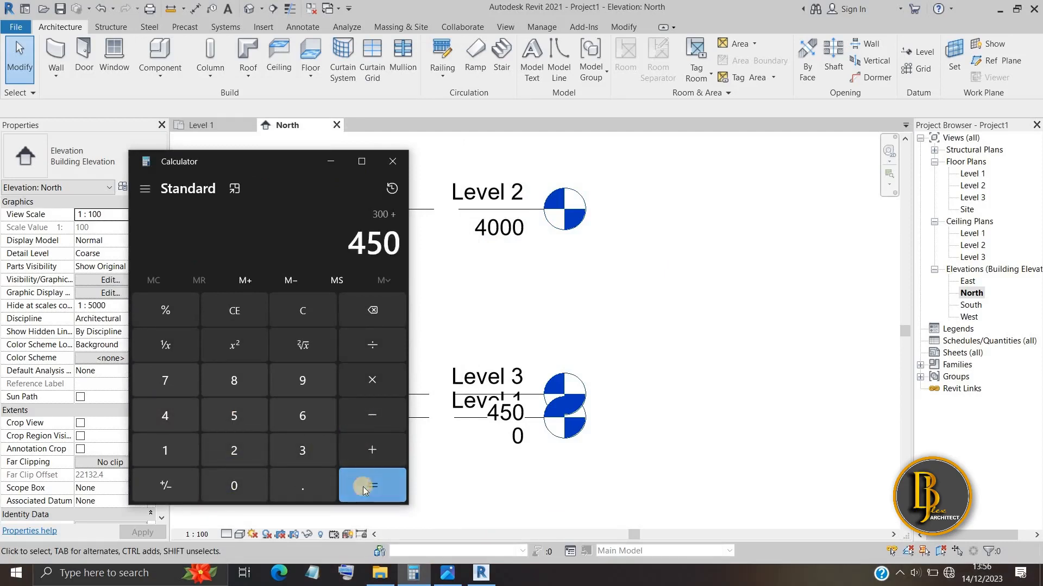
click(360, 485)
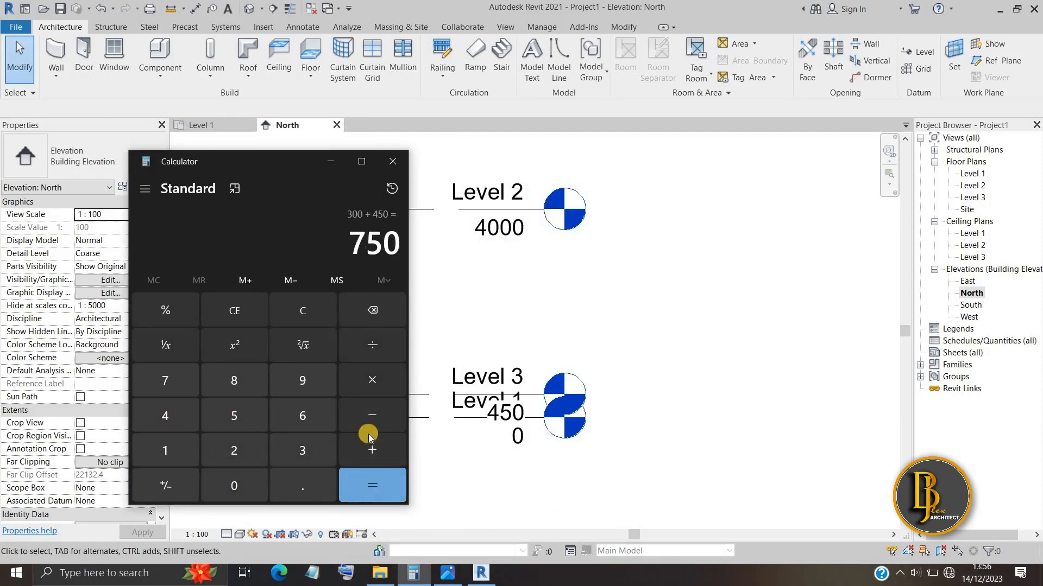
click(309, 311)
Step: Add 3000 and 450 in Calculator and move its window clear of the level heads
click(310, 448)
click(234, 485)
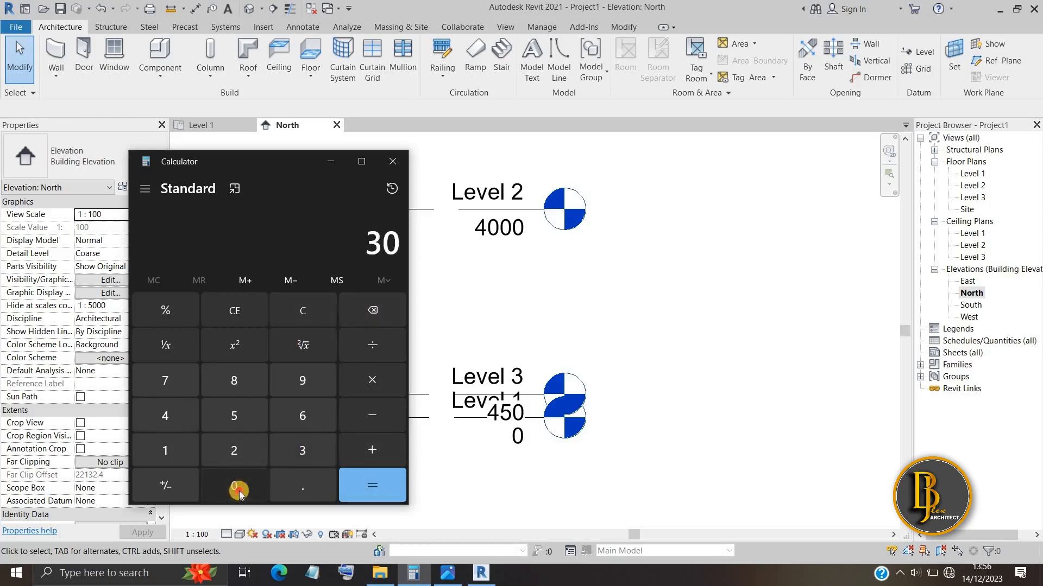
double_click(234, 485)
click(373, 454)
click(165, 416)
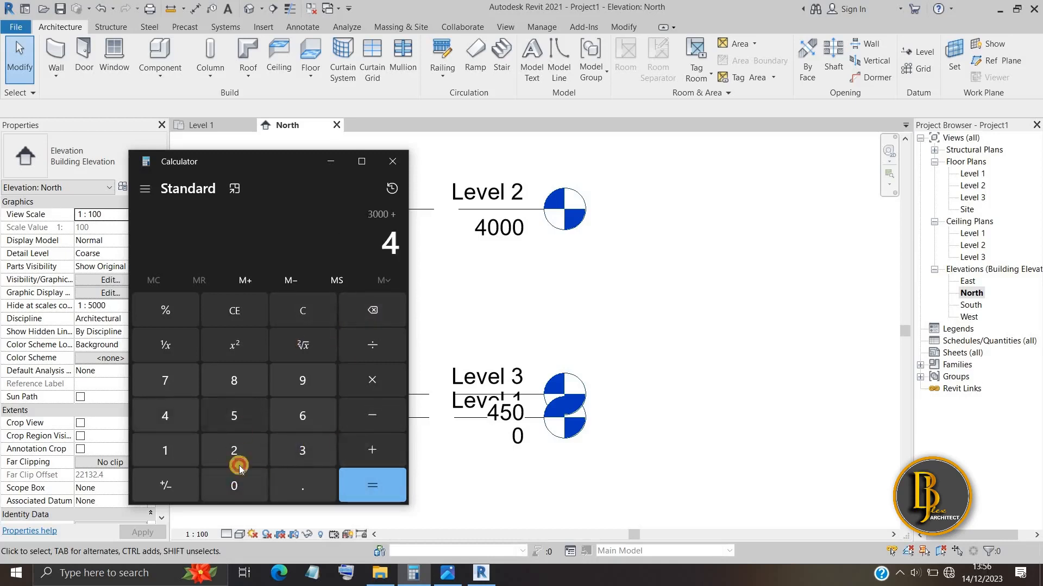
click(234, 416)
click(234, 486)
click(356, 483)
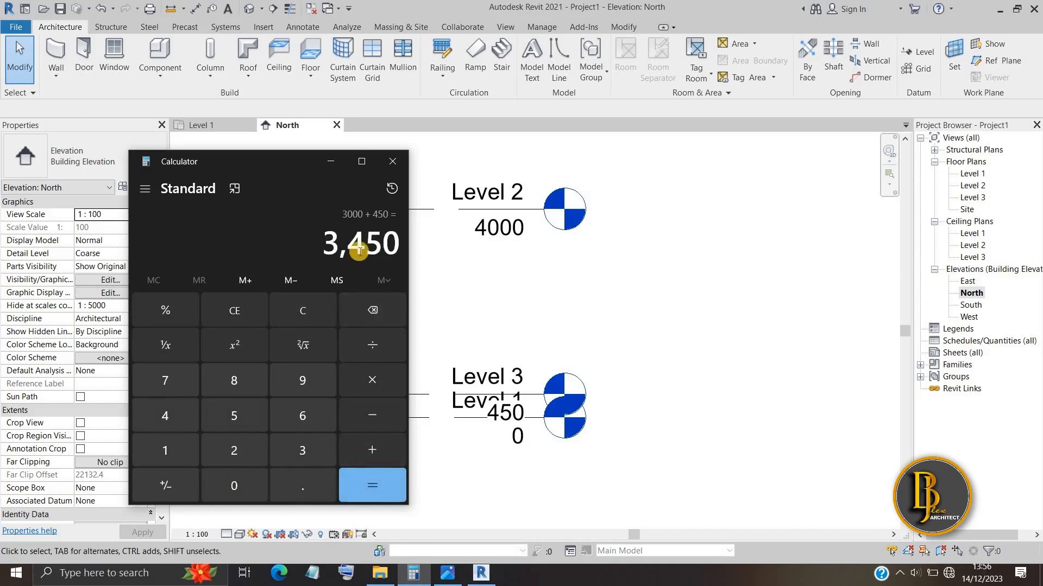
drag(279, 162, 165, 162)
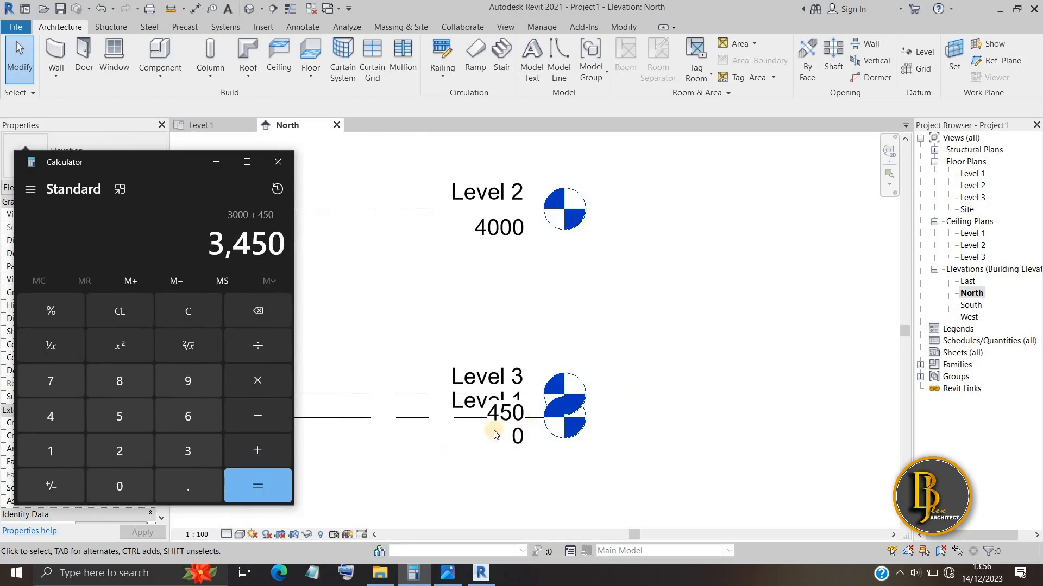
Step: Return to Revit and set the Level 2 elevation to 3450
click(513, 230)
click(512, 230)
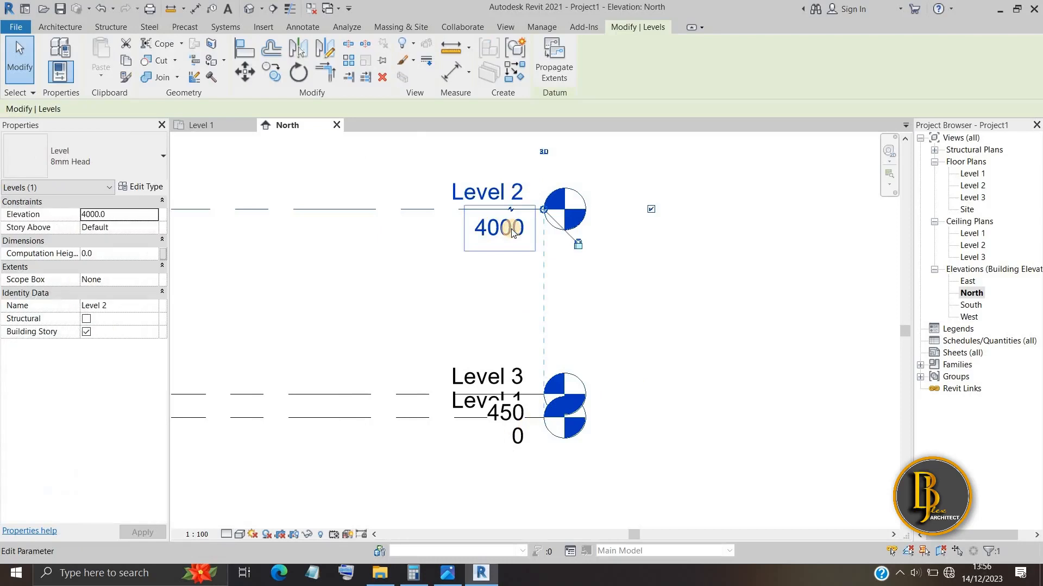
click(512, 229)
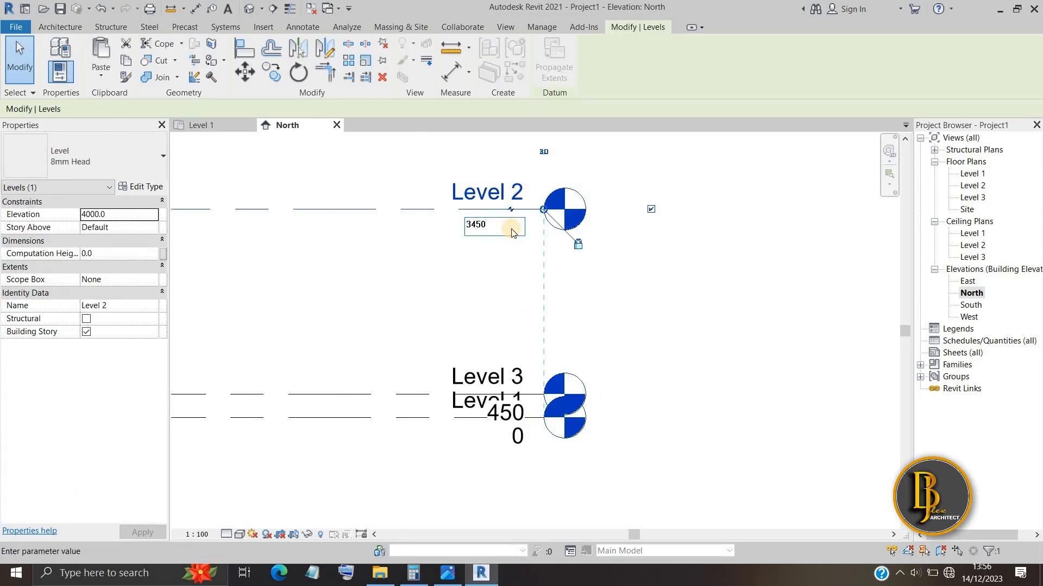
key(Return)
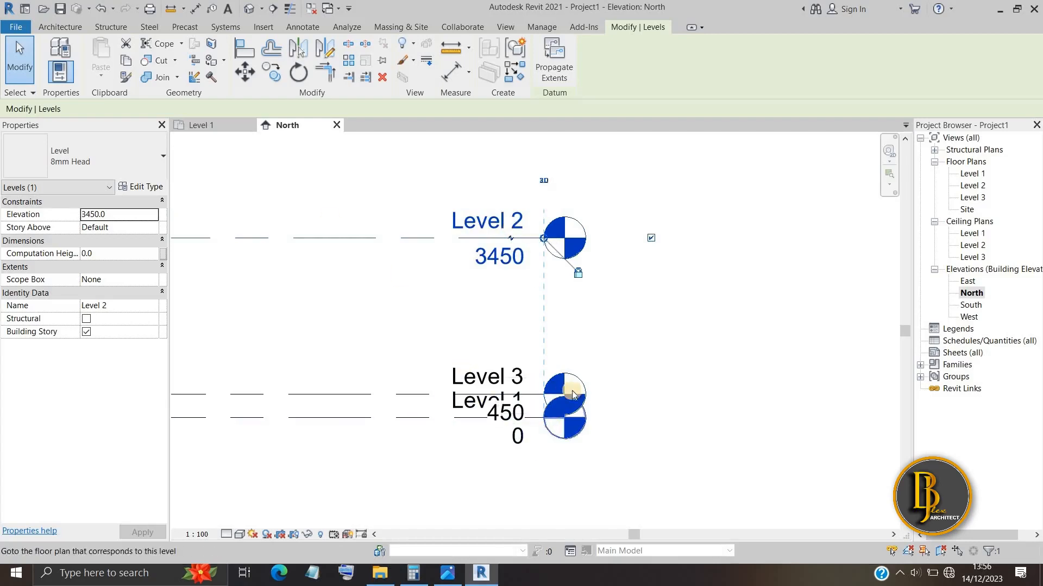
Step: Rename Level 1 as NGL, together with its corresponding plan views
scroll(493, 378, up, 3)
scroll(612, 372, down, 2)
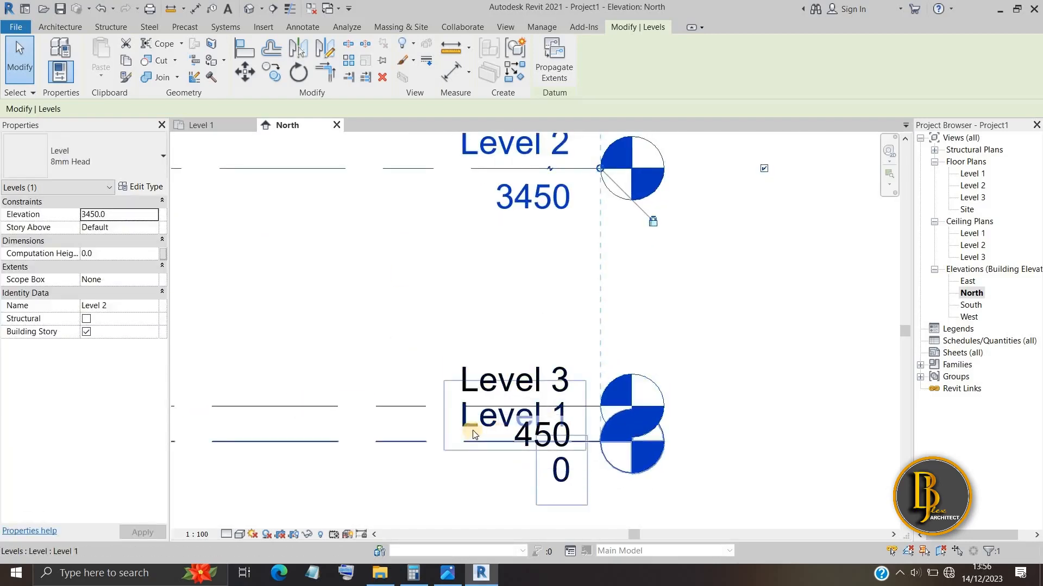
click(473, 434)
click(472, 432)
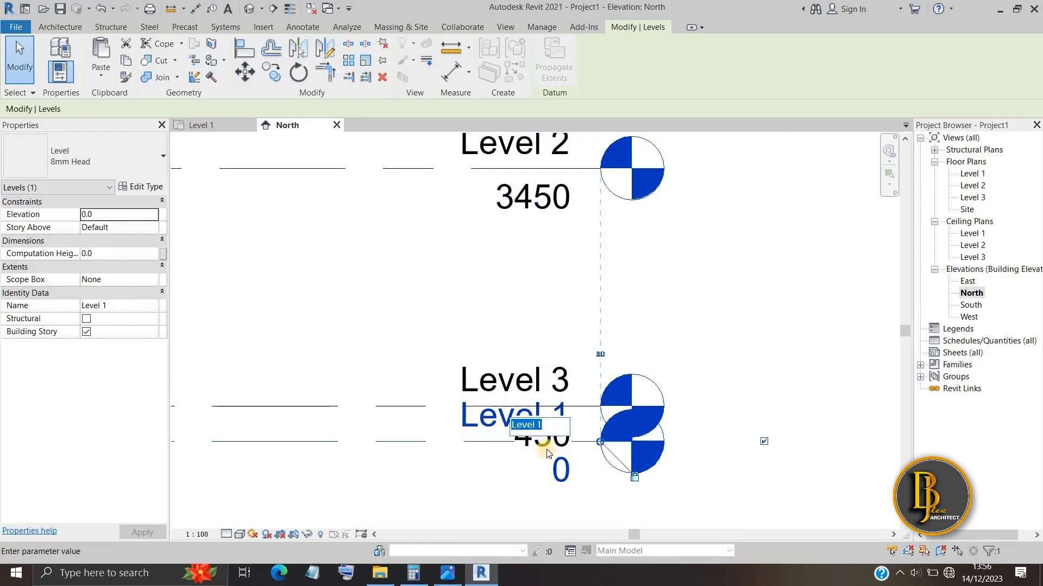
scroll(547, 432, up, 1)
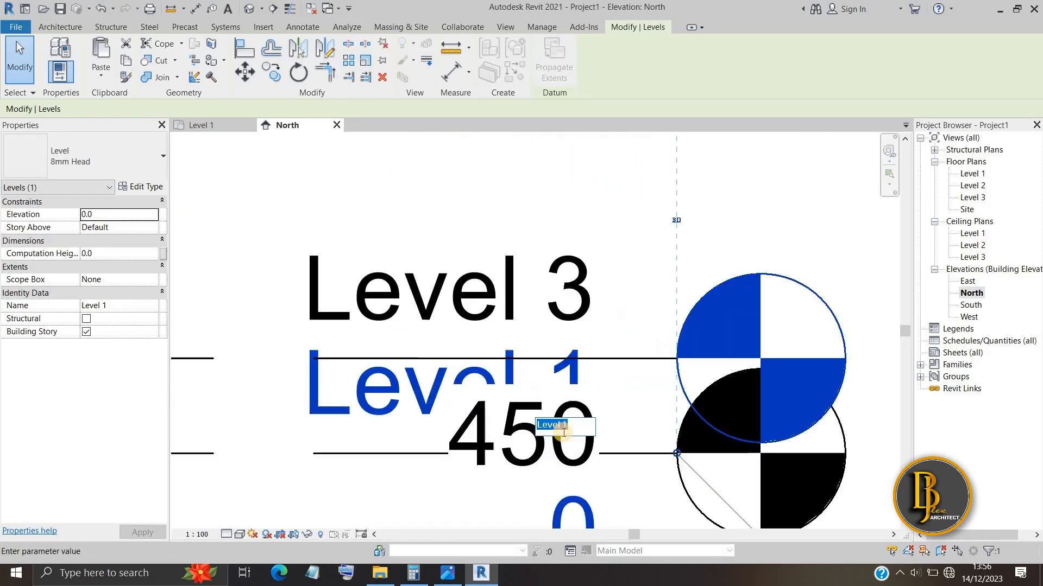
scroll(578, 442, up, 1)
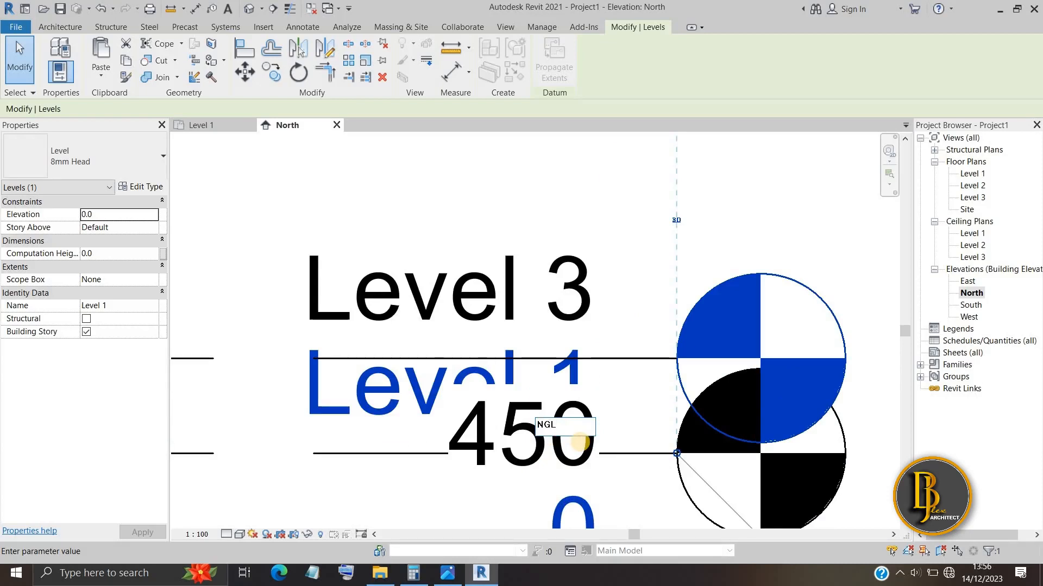
key(Return)
scroll(580, 443, down, 3)
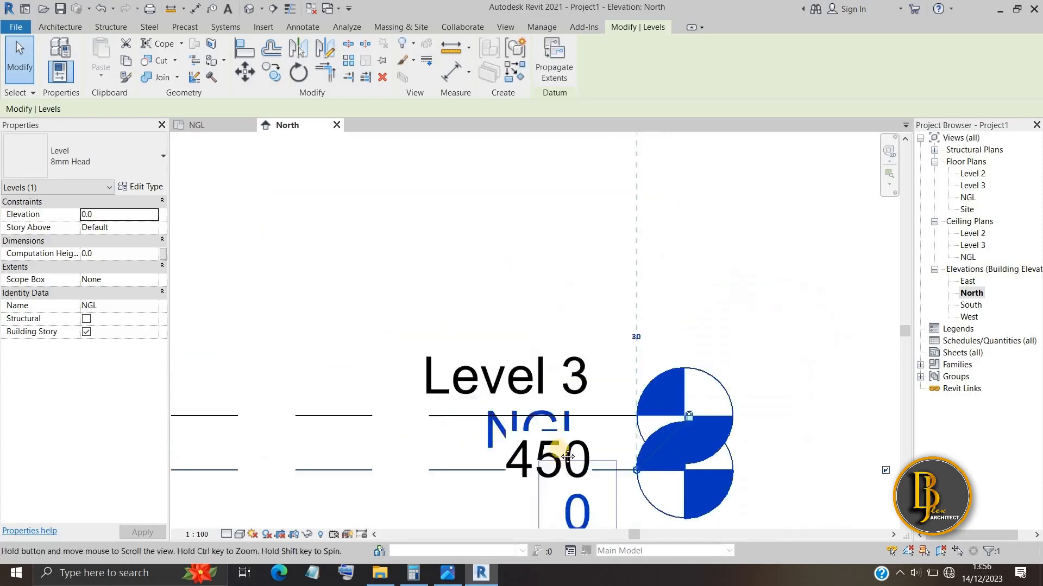
scroll(427, 437, up, 1)
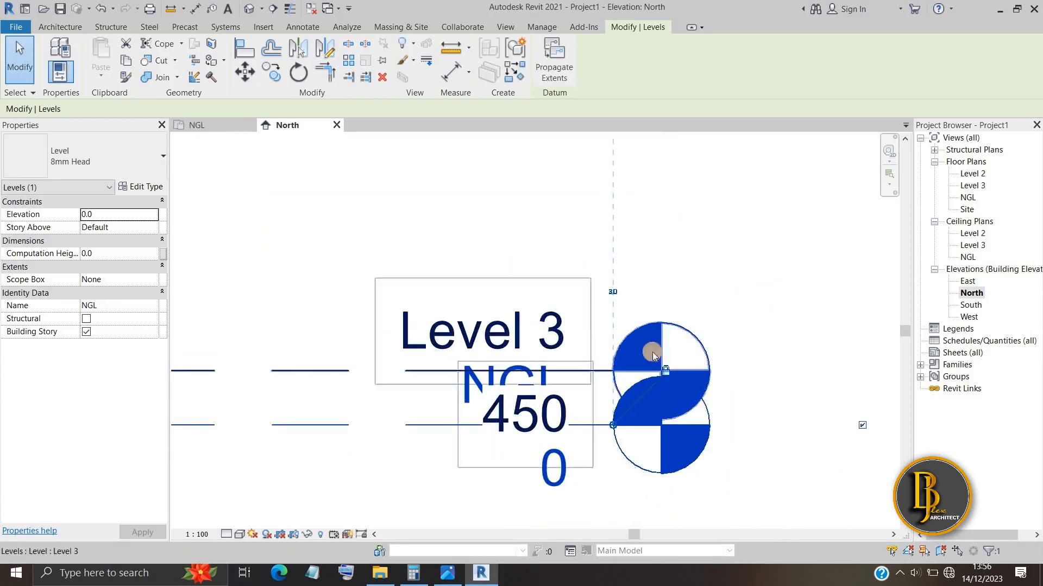
Step: Rename Level 3, at the 450 elevation, as Ground Floor together with its corresponding plan views
scroll(498, 334, down, 2)
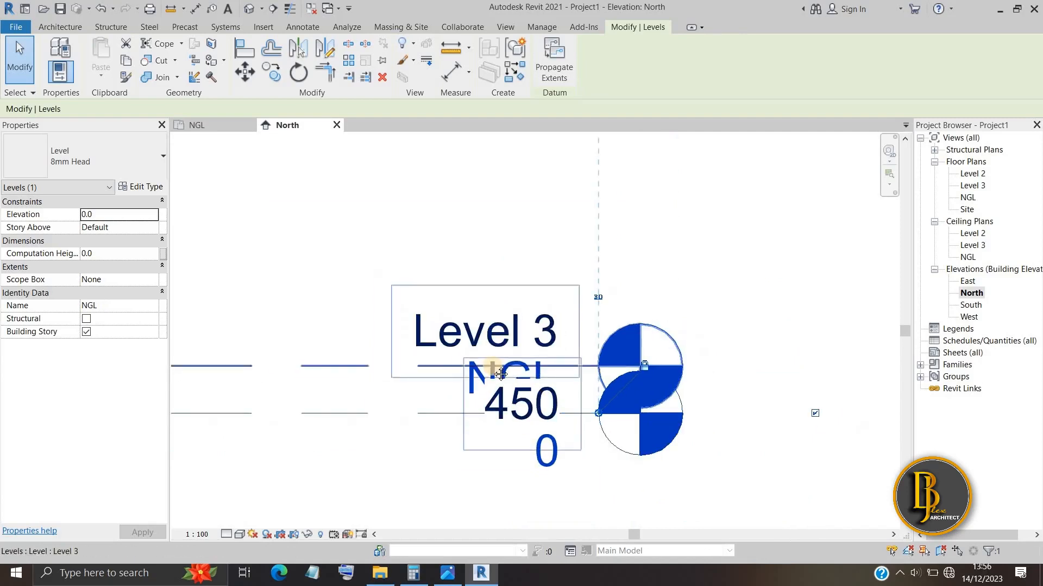
middle_drag(601, 297, 588, 327)
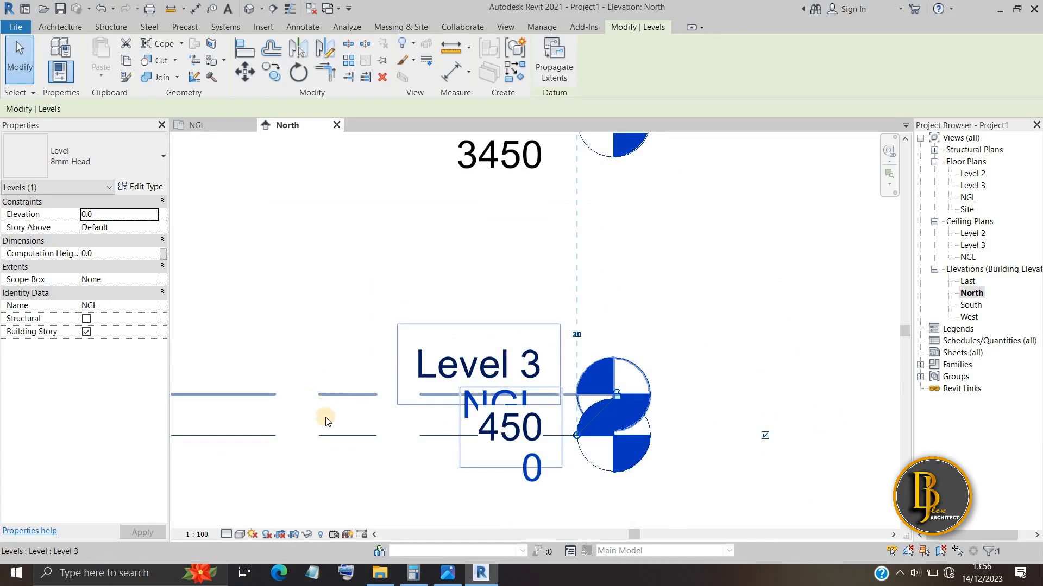
click(437, 363)
click(511, 364)
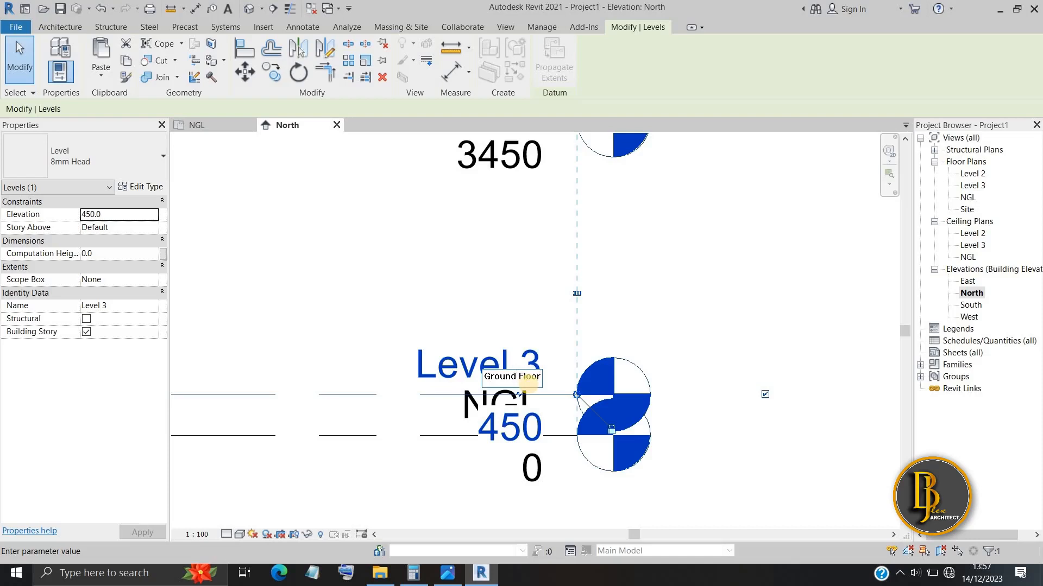
key(Return)
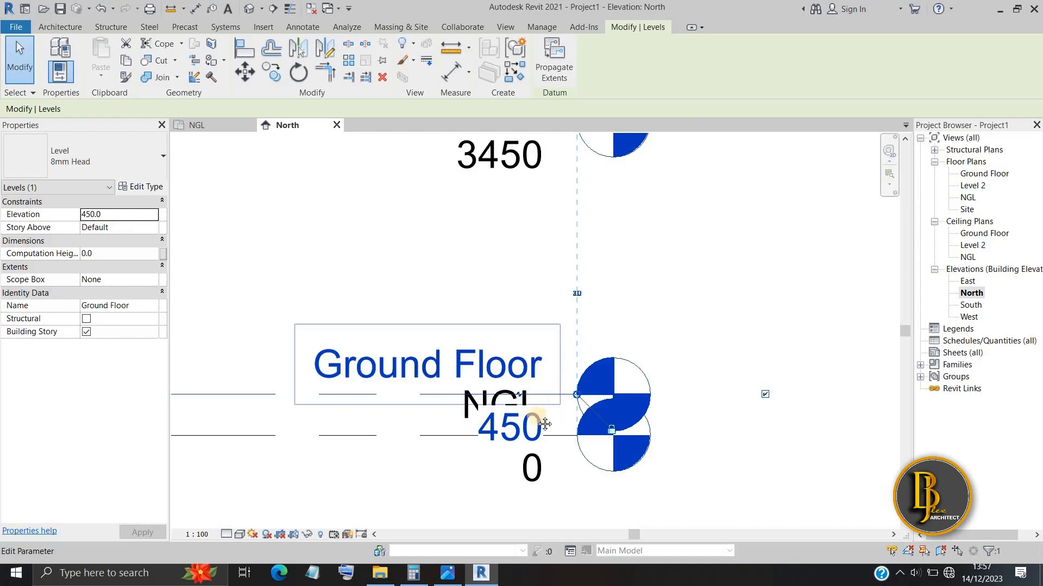
Step: Rename Level 2 as Roof level, including its corresponding plan views, and deselect the level
scroll(545, 424, down, 3)
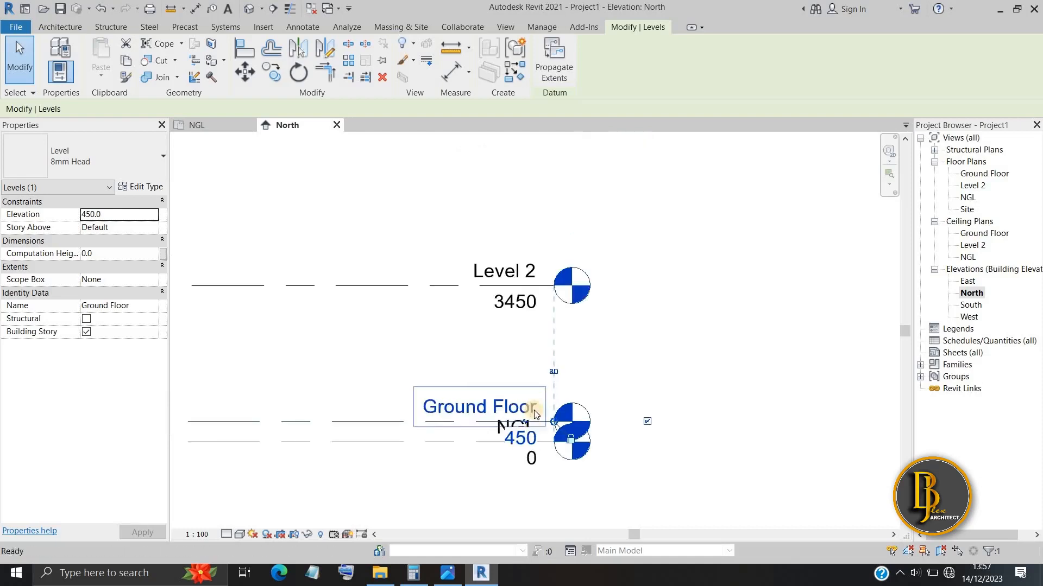
scroll(522, 271, up, 3)
double_click(529, 281)
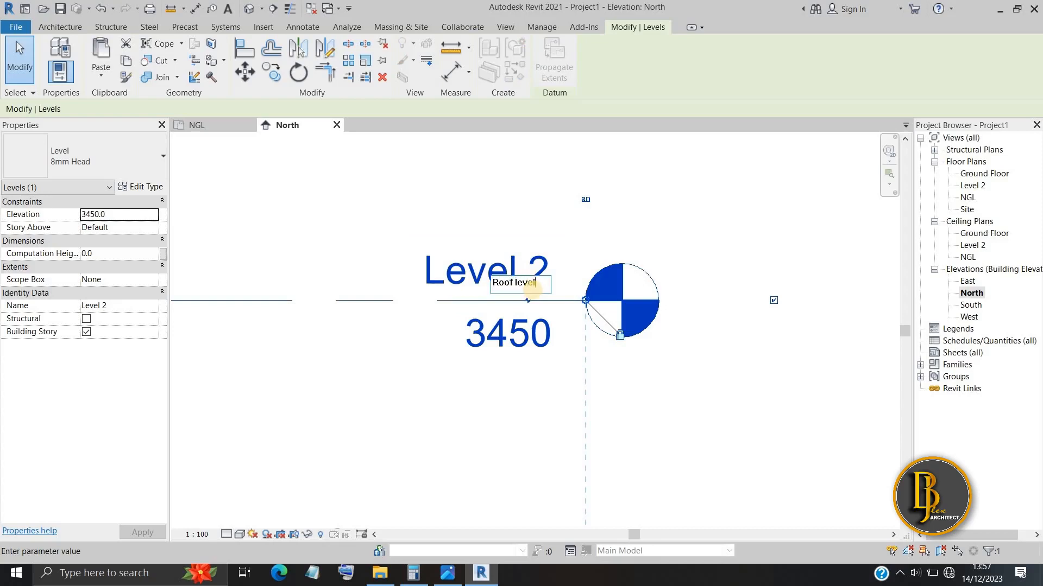
key(Return)
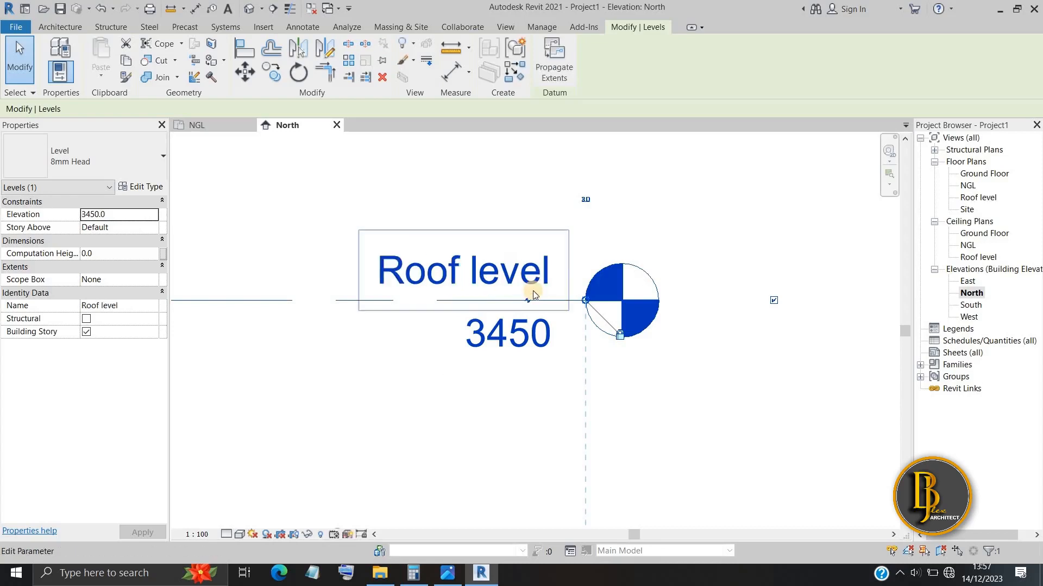
scroll(565, 255, down, 4)
click(632, 370)
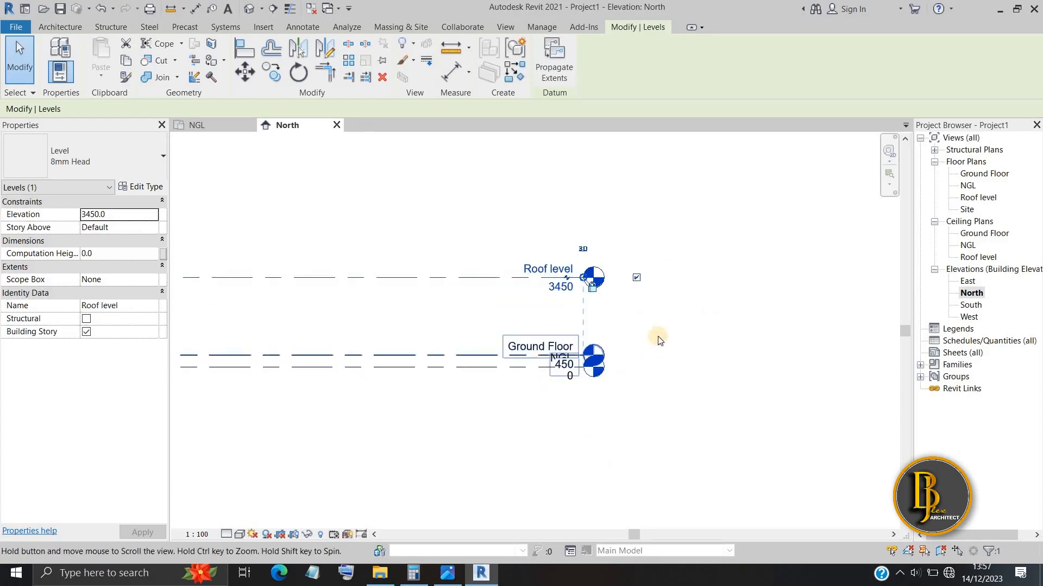
scroll(679, 348, down, 2)
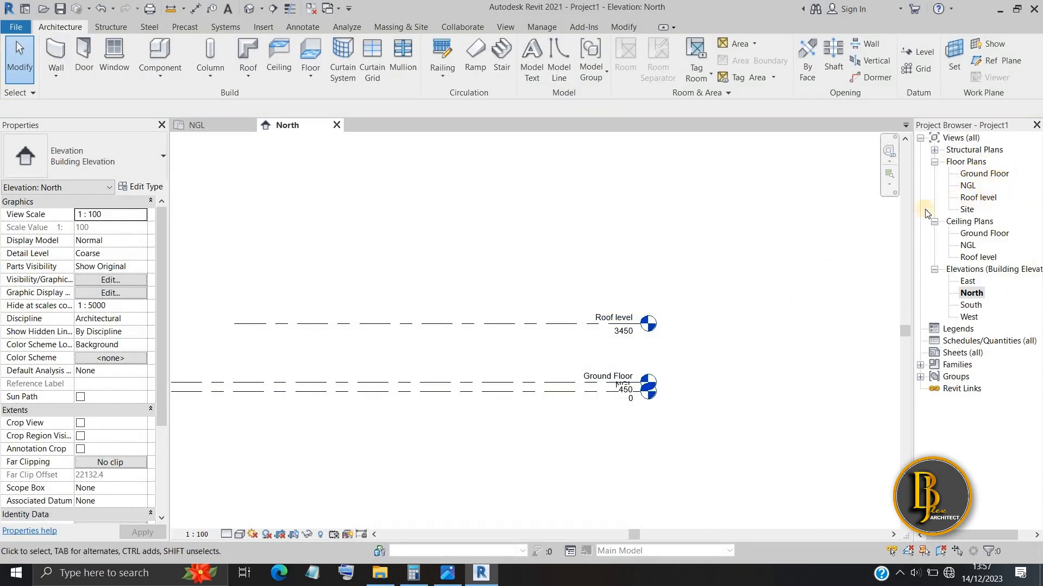
Step: Add the number prefix to the roof level so that it and its plan views are named 3. Roof level
scroll(602, 383, up, 3)
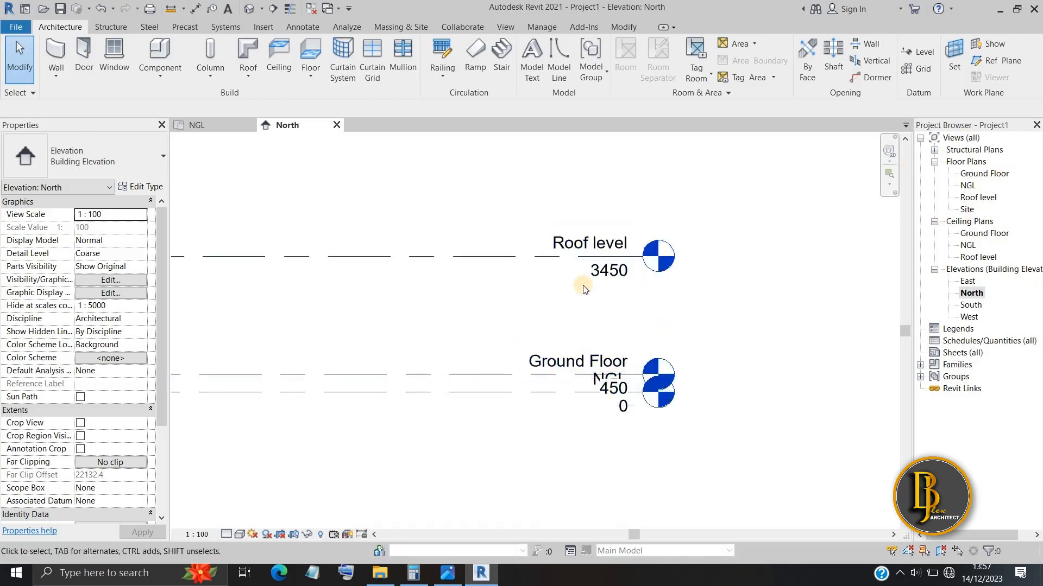
double_click(559, 242)
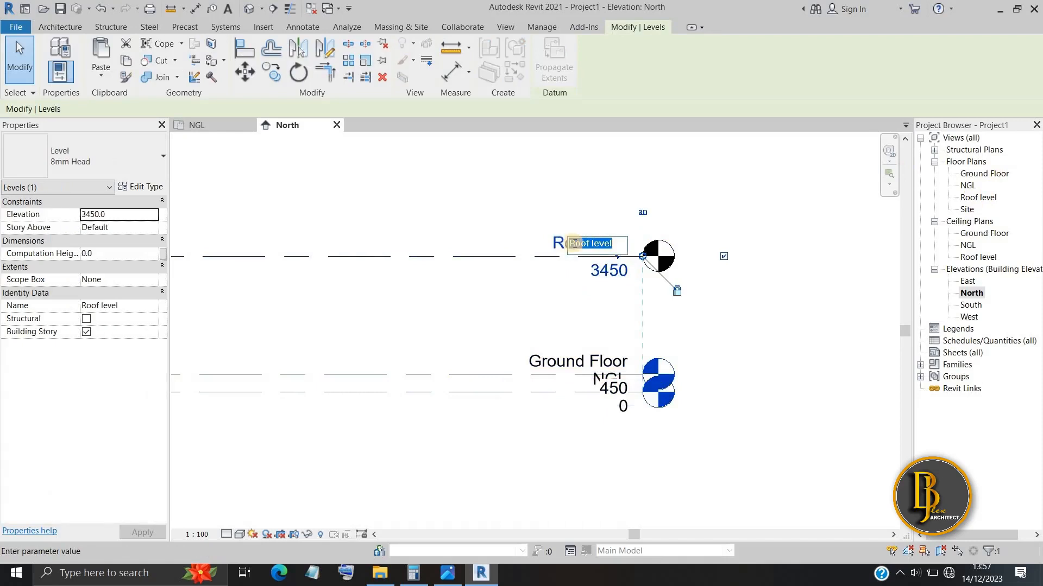
scroll(597, 249, up, 1)
scroll(597, 249, up, 2)
click(631, 259)
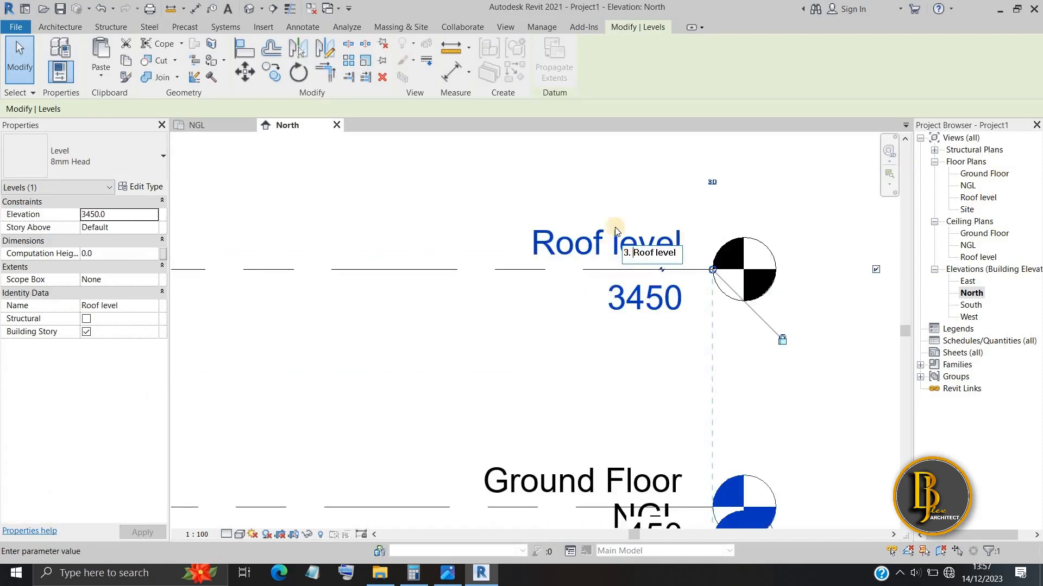
click(519, 282)
scroll(526, 289, down, 2)
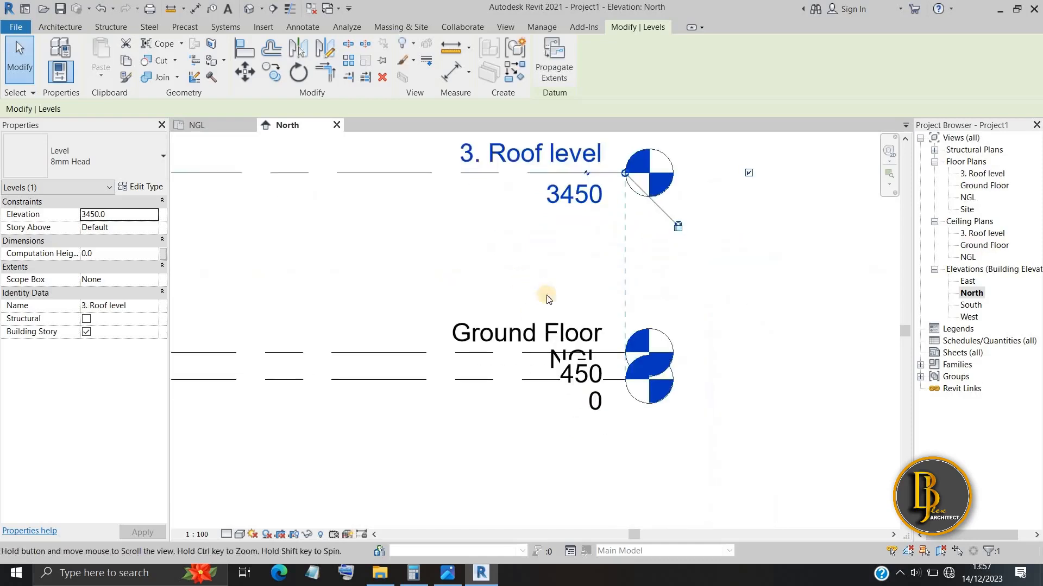
Step: Rename the Ground Floor level and its plan views as 2. Ground Floor
click(459, 334)
click(462, 337)
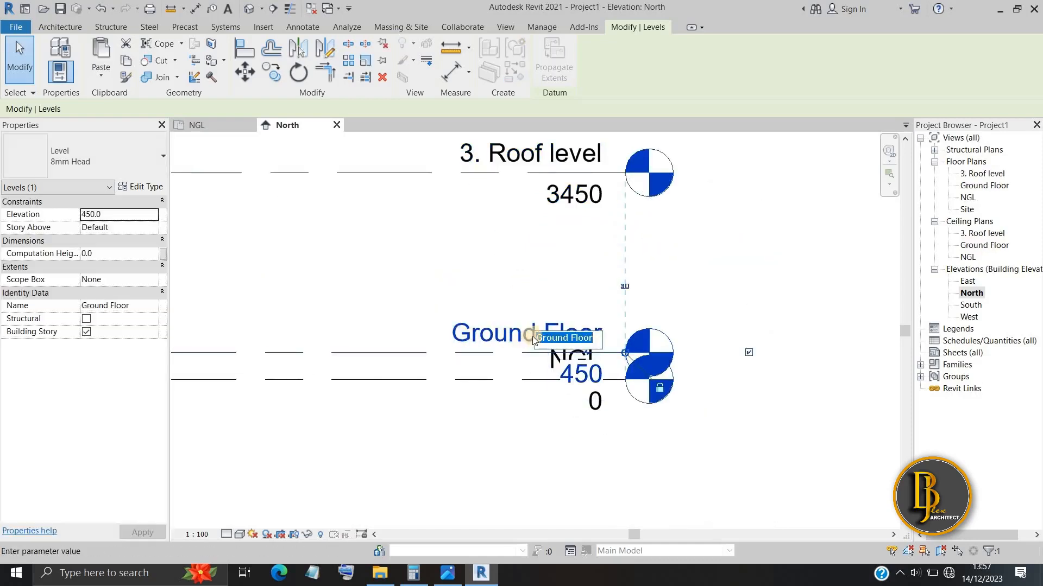
click(545, 343)
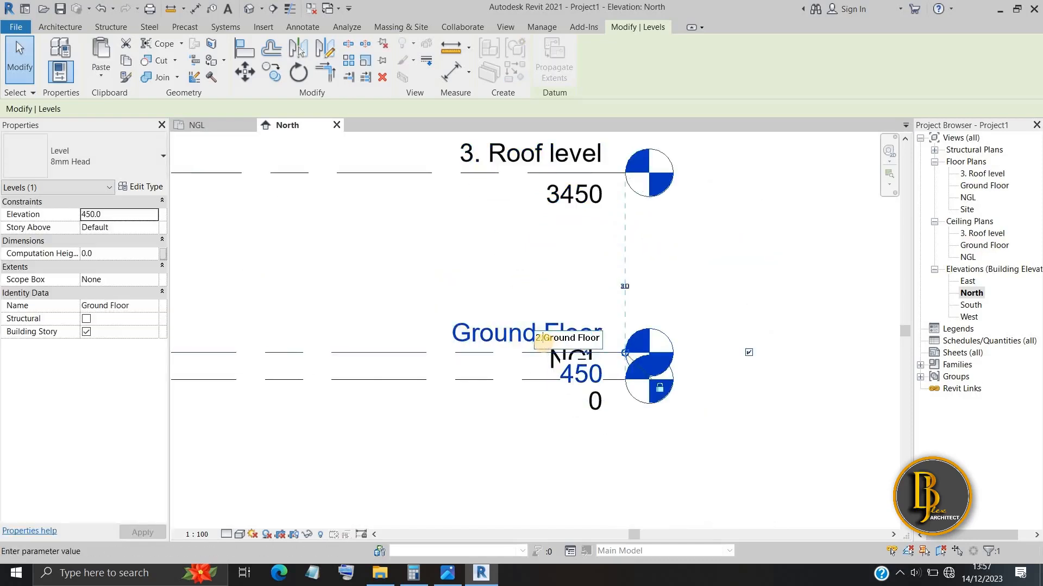
key(Return)
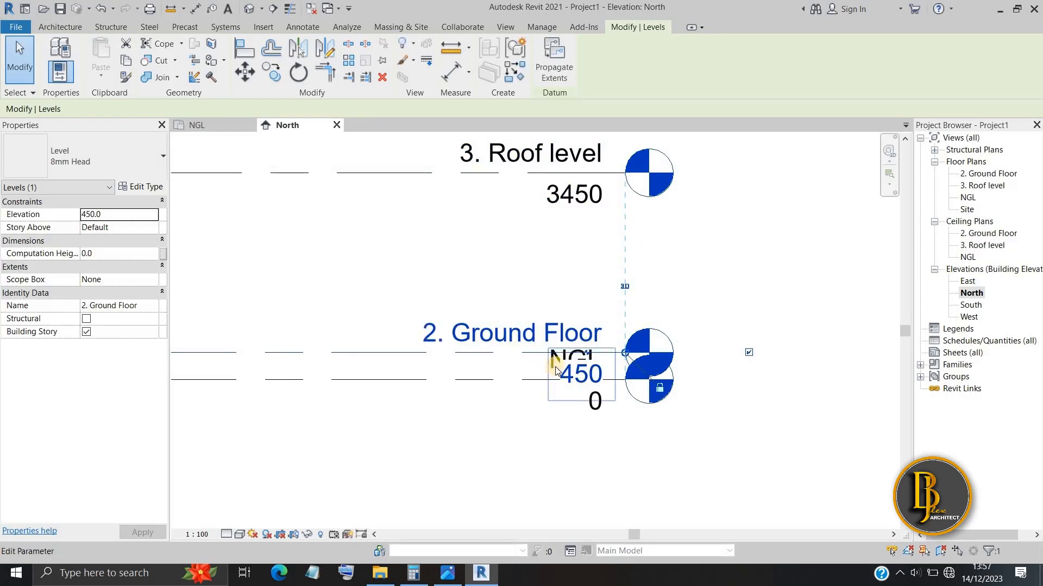
Step: Rename the NGL level and its plan views as 1. NGL, and deselect the level
scroll(554, 359, up, 3)
click(577, 370)
click(577, 370)
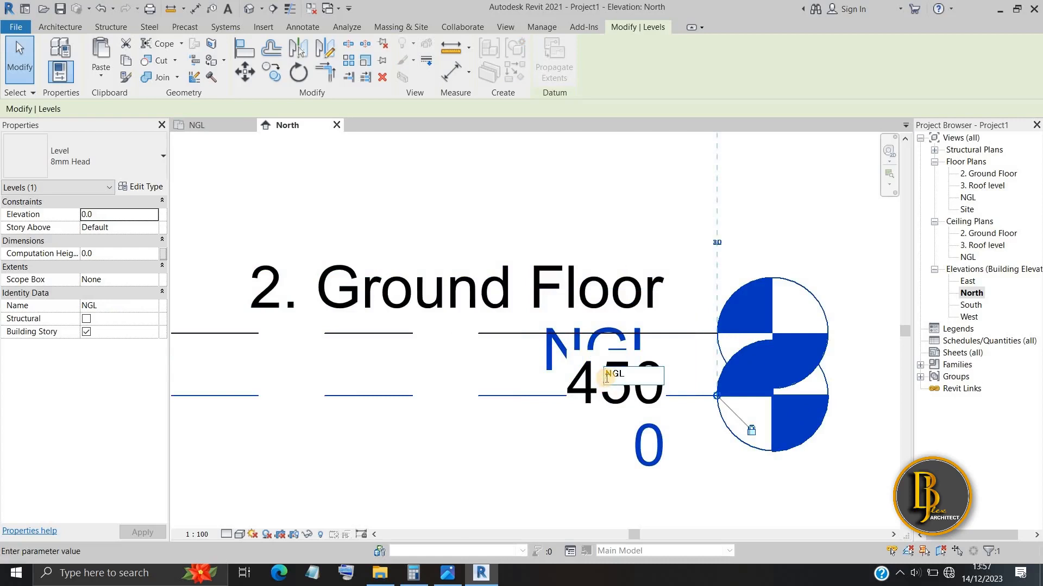
text(1.)
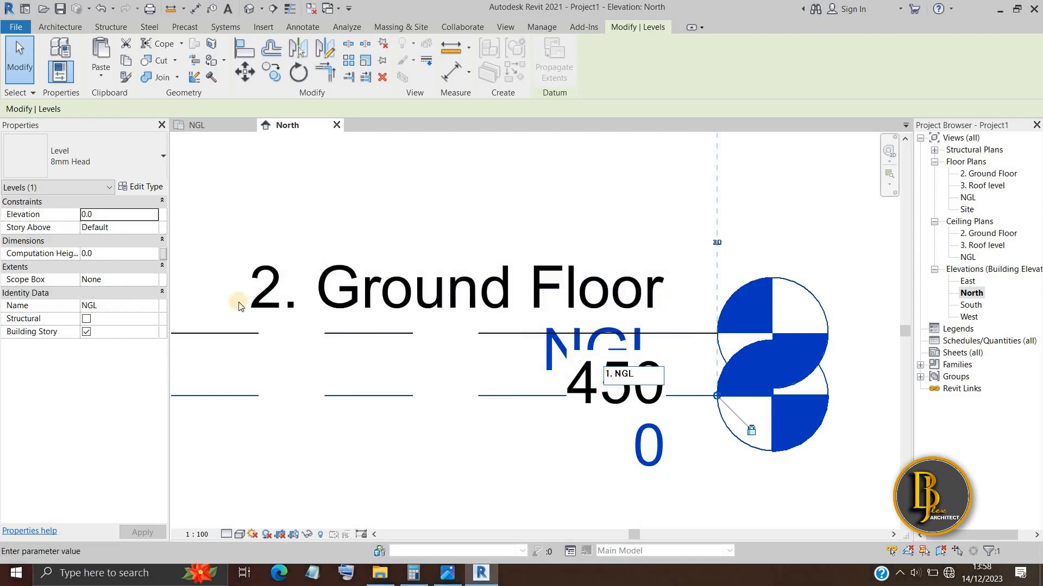
key(Return)
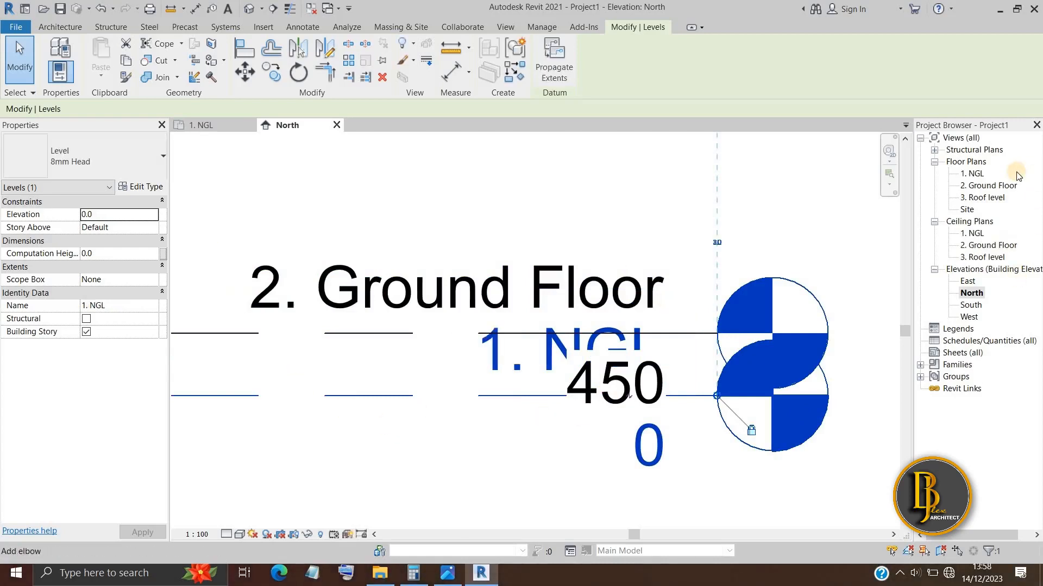
click(866, 224)
scroll(767, 280, down, 1)
middle_drag(766, 280, 657, 312)
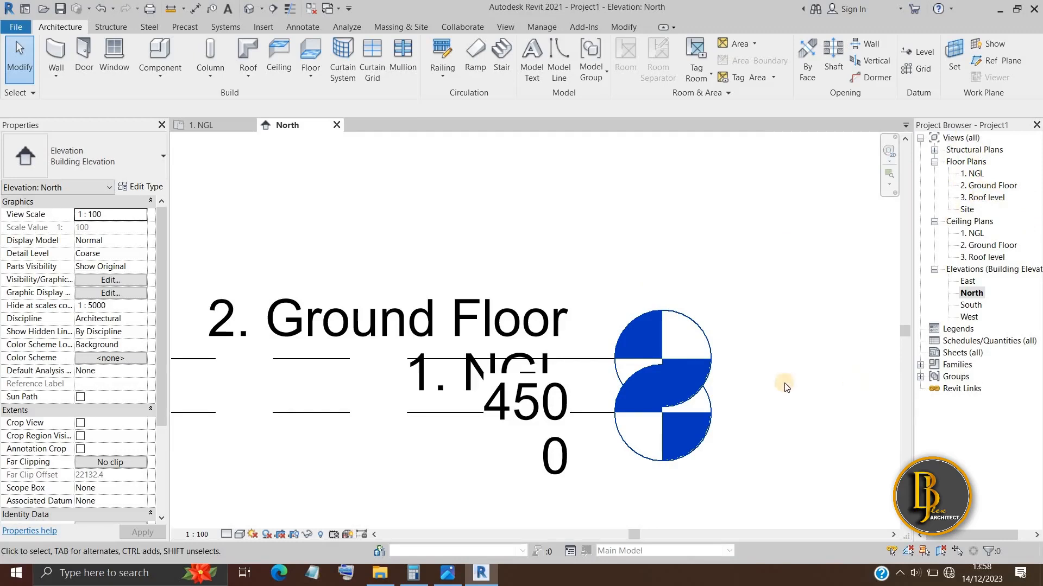
Step: Check the East elevation, and in the South elevation extend the 3. Roof level line to align with the level heads below
scroll(800, 363, down, 2)
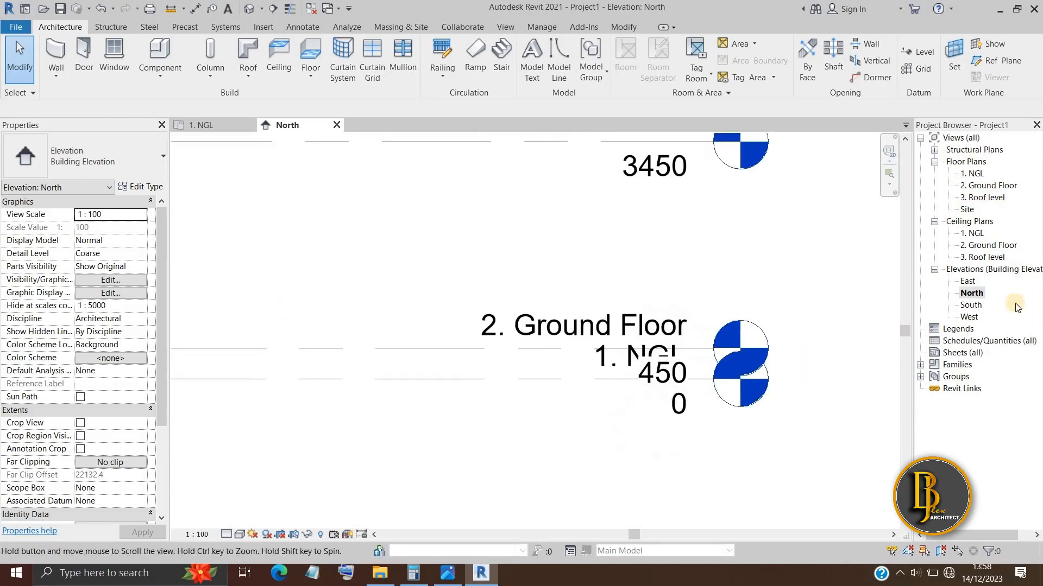
double_click(969, 282)
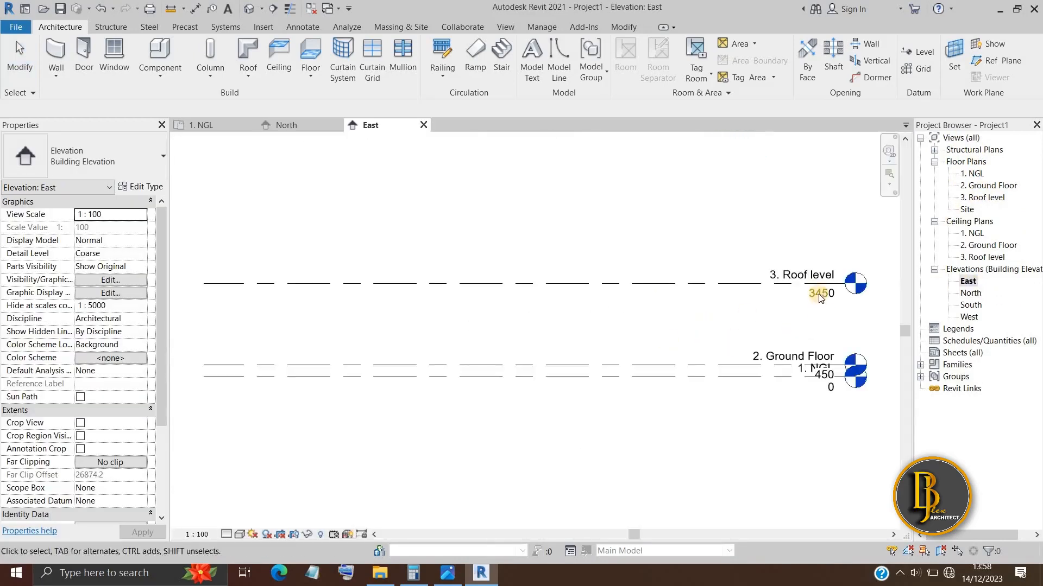
click(971, 306)
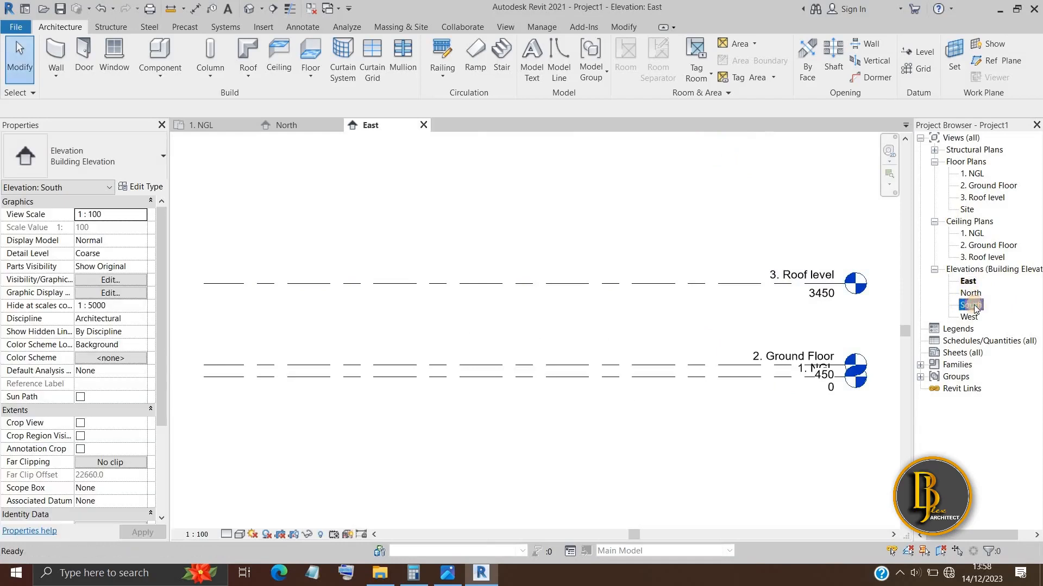
double_click(972, 306)
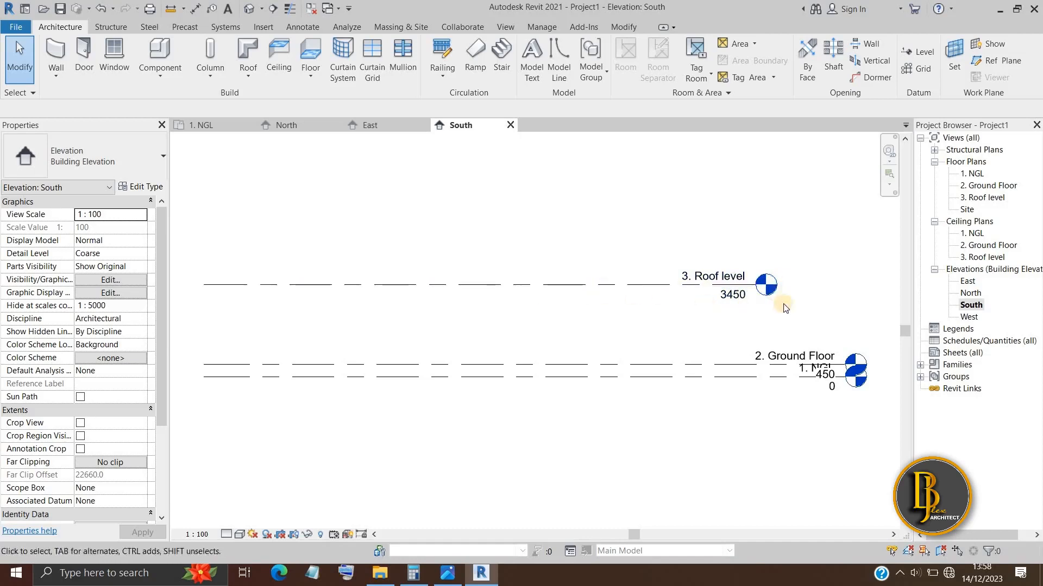
click(636, 294)
drag(850, 293, 850, 292)
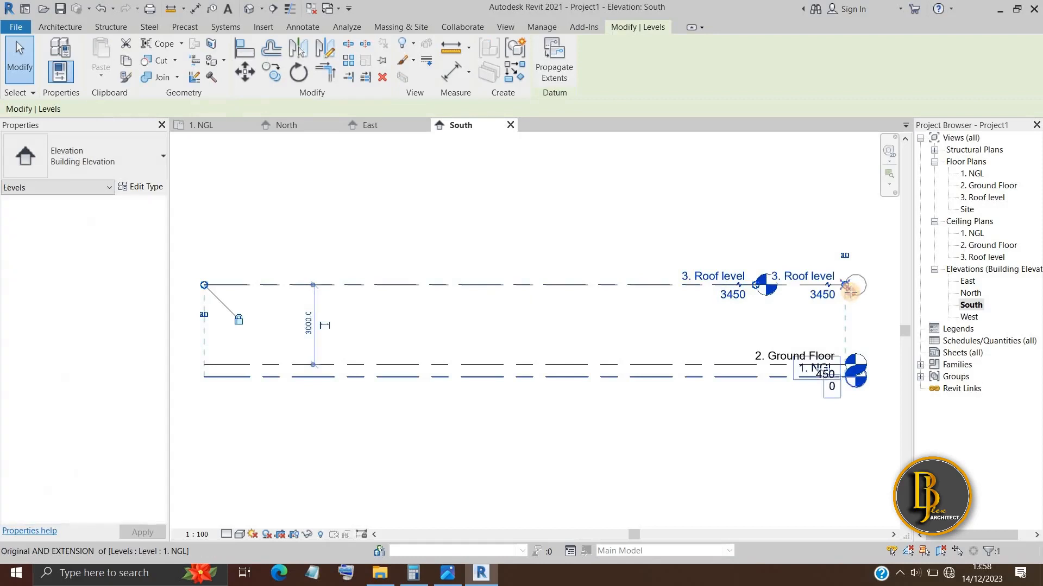
click(777, 256)
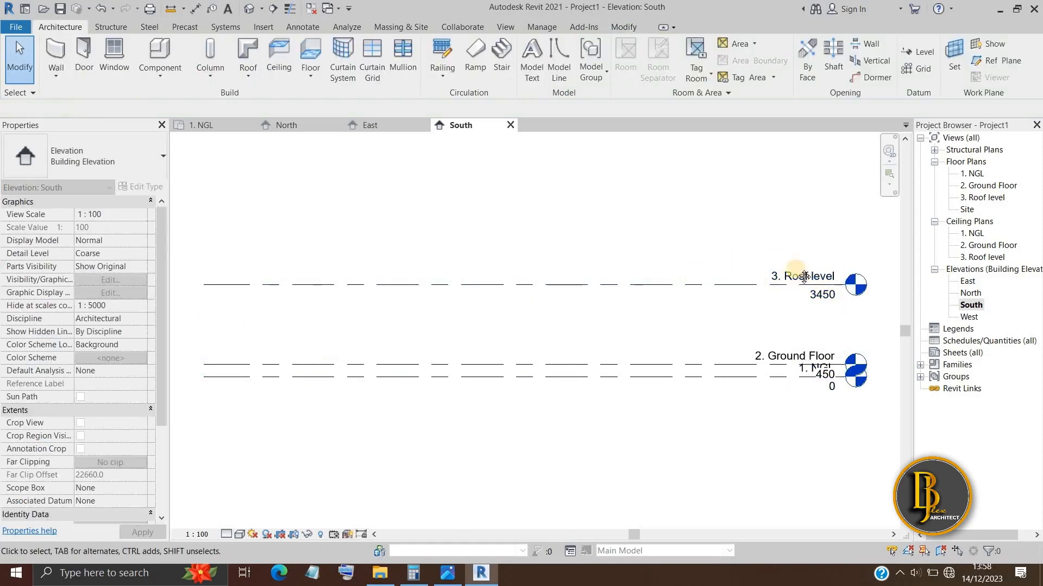
Step: Review the levels in the West elevation, the 1. NGL floor plan and the East elevation
double_click(970, 317)
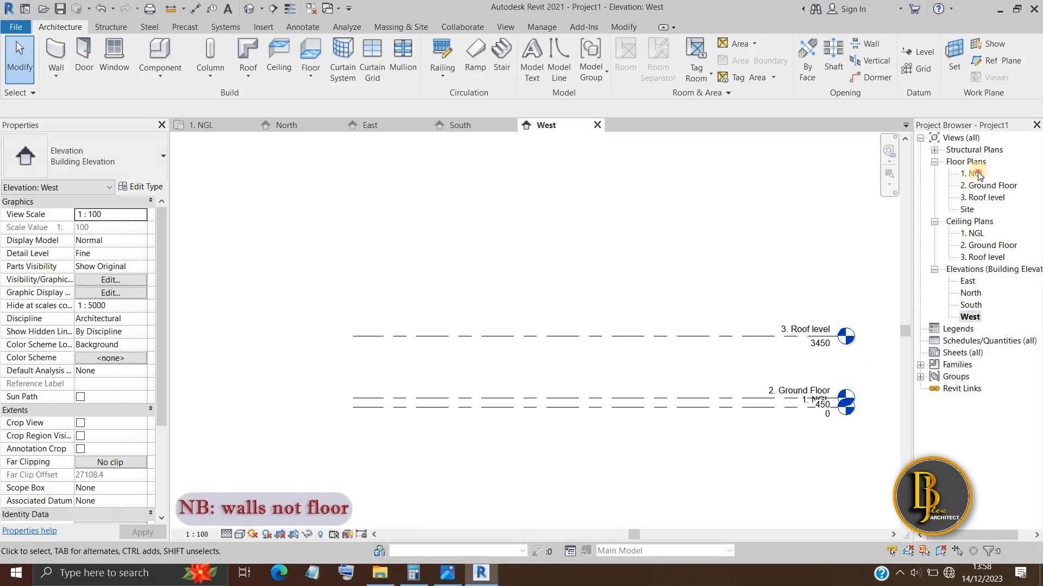
double_click(976, 174)
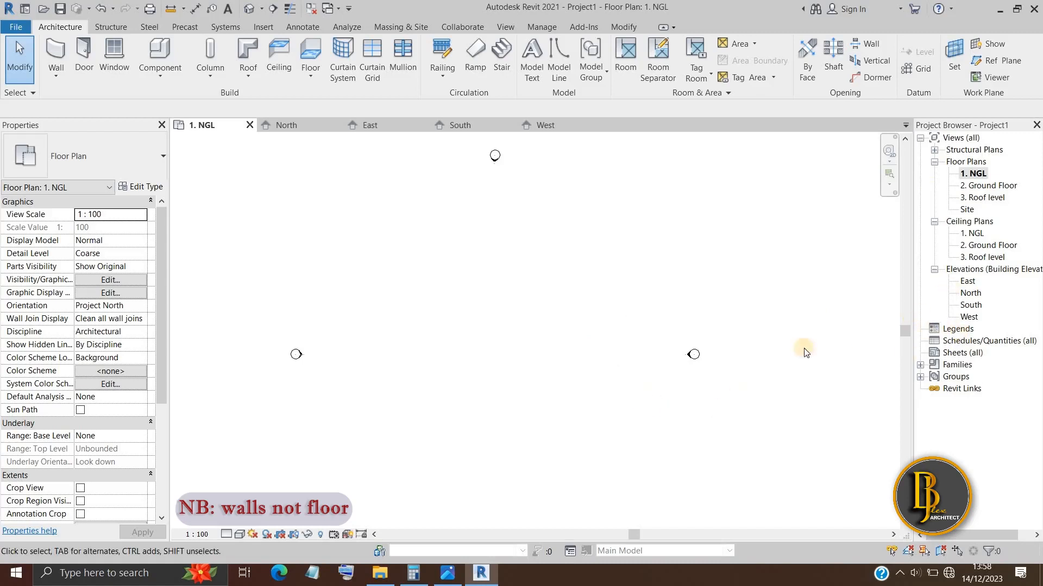
scroll(742, 348, down, 1)
middle_drag(744, 345, 778, 345)
double_click(966, 282)
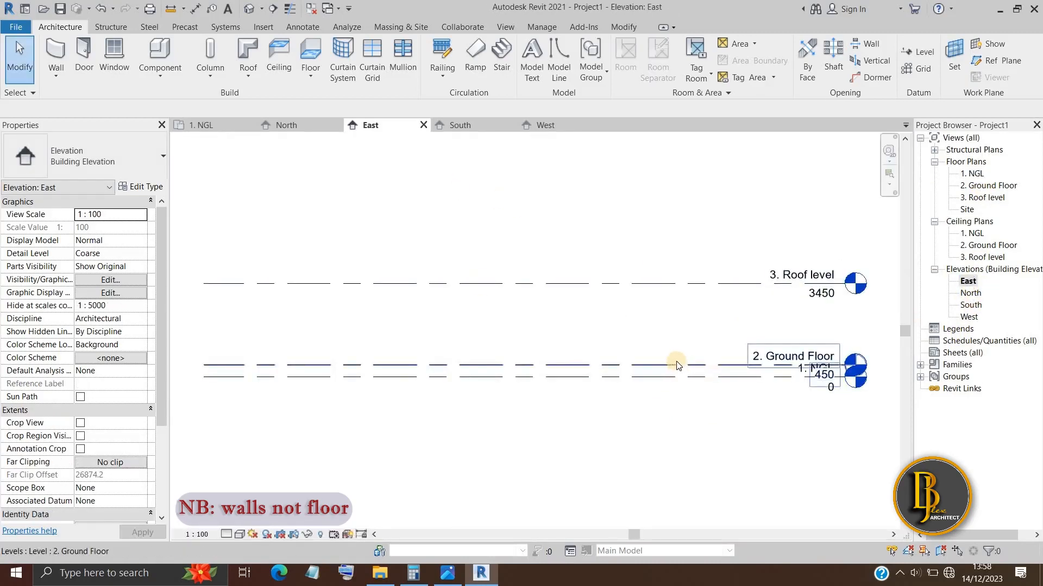
scroll(658, 366, up, 2)
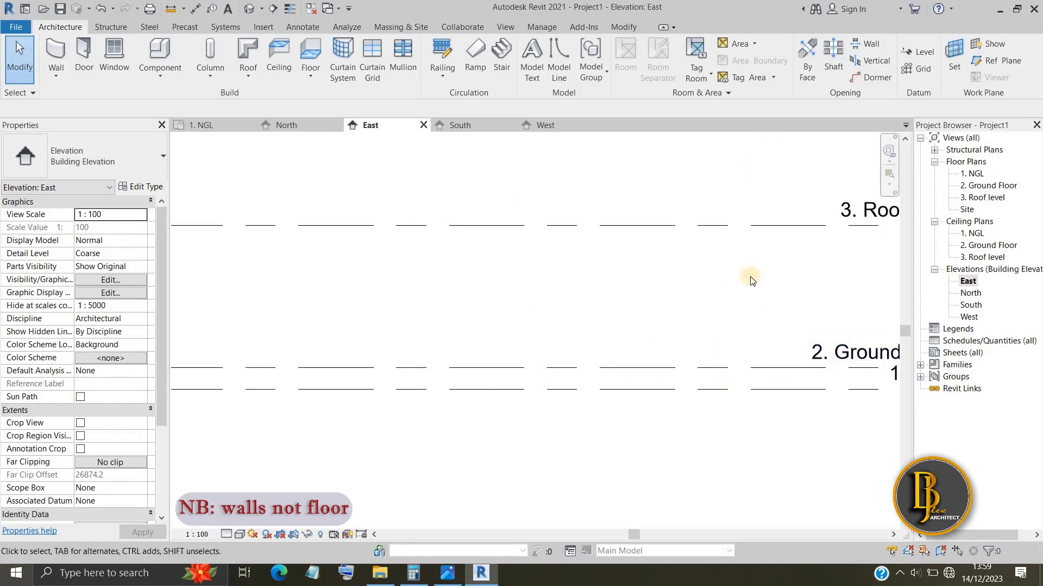
scroll(700, 411, down, 1)
middle_drag(701, 410, 534, 412)
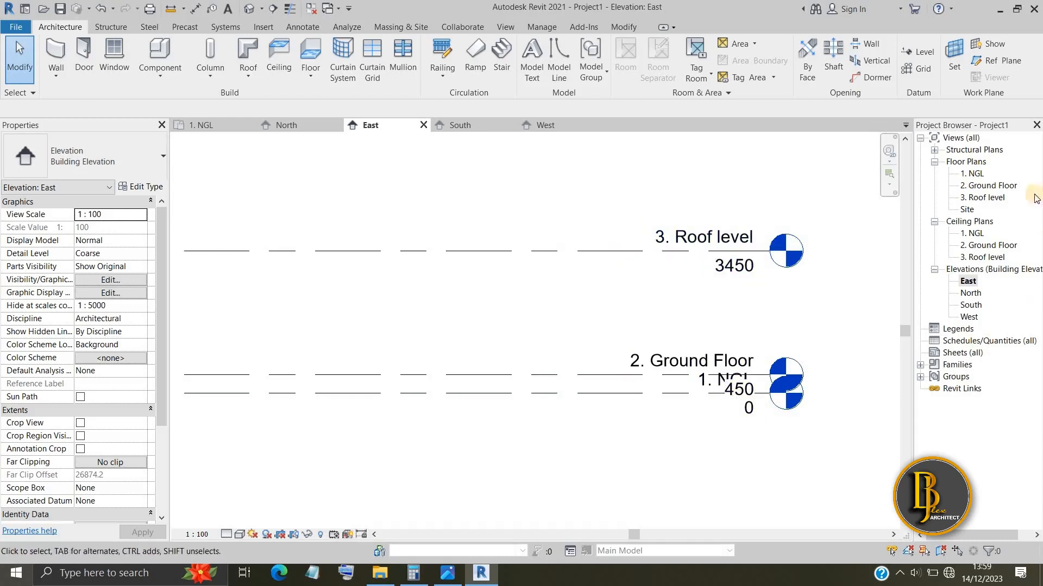
Step: Open the 1. NGL floor plan and start the Wall tool with the Generic - 225mm Masonry type
double_click(973, 175)
scroll(562, 325, down, 1)
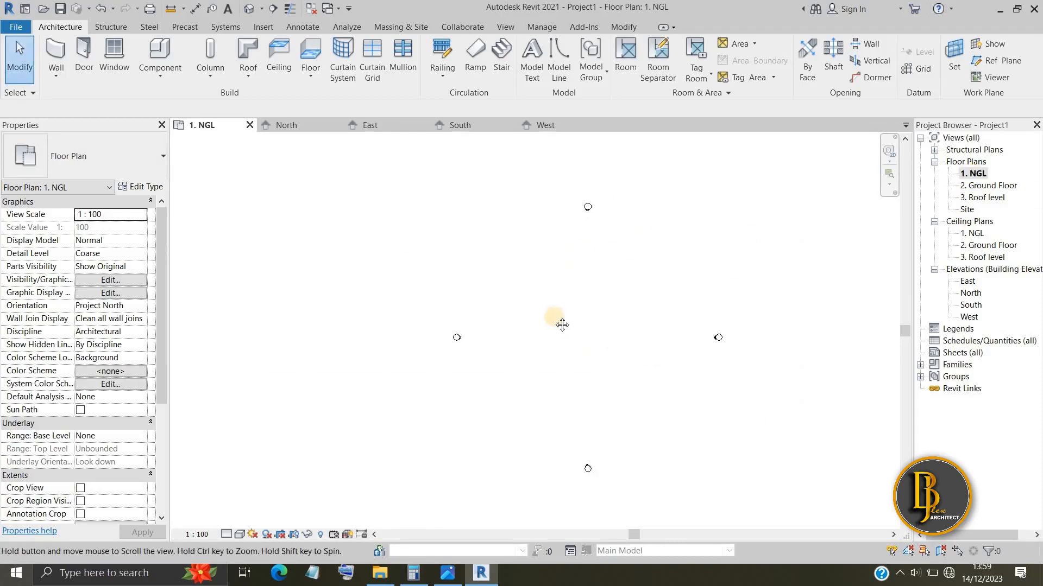
middle_drag(562, 325, 513, 307)
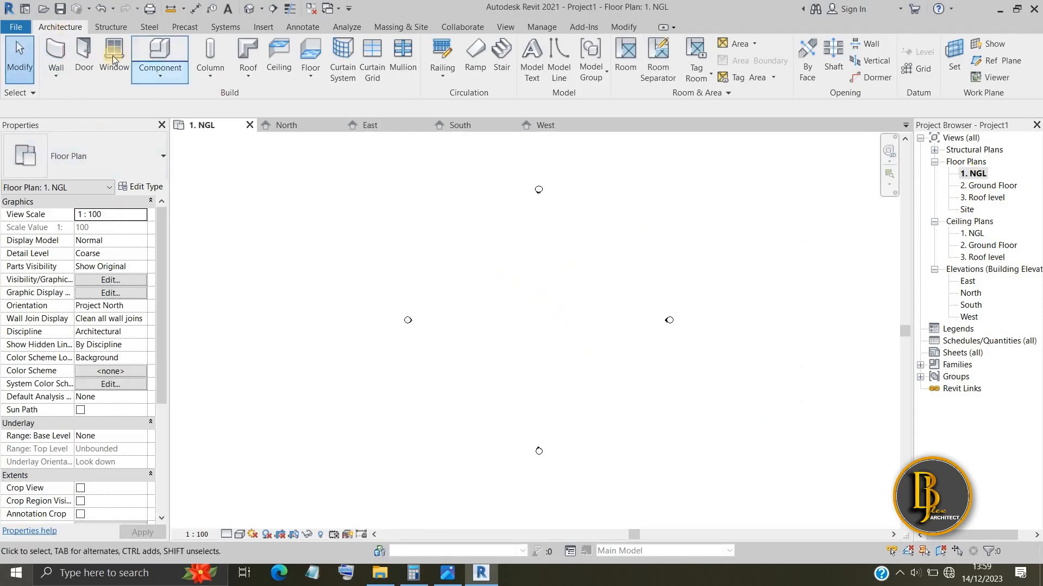
click(52, 50)
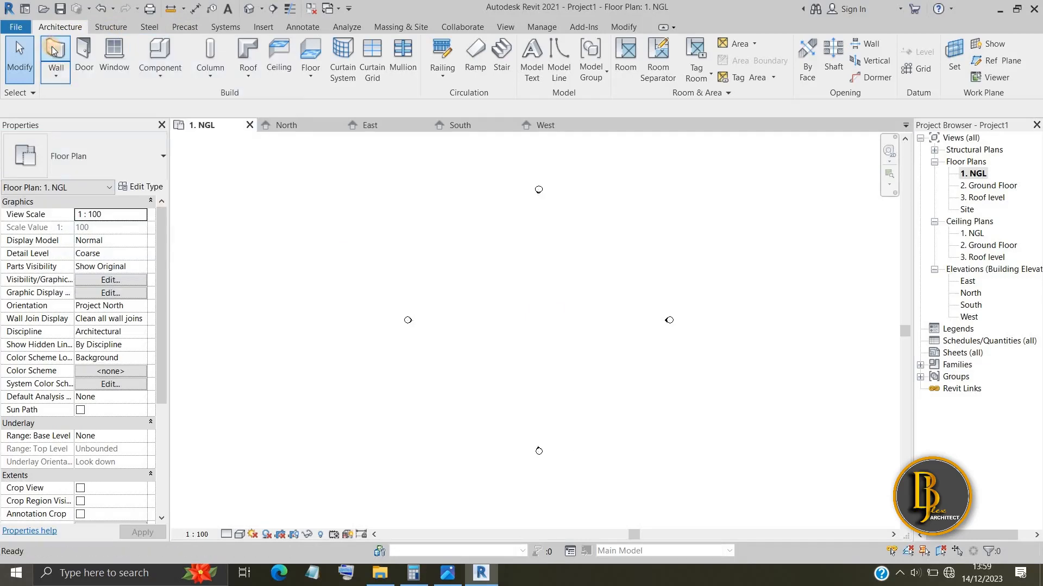
click(52, 49)
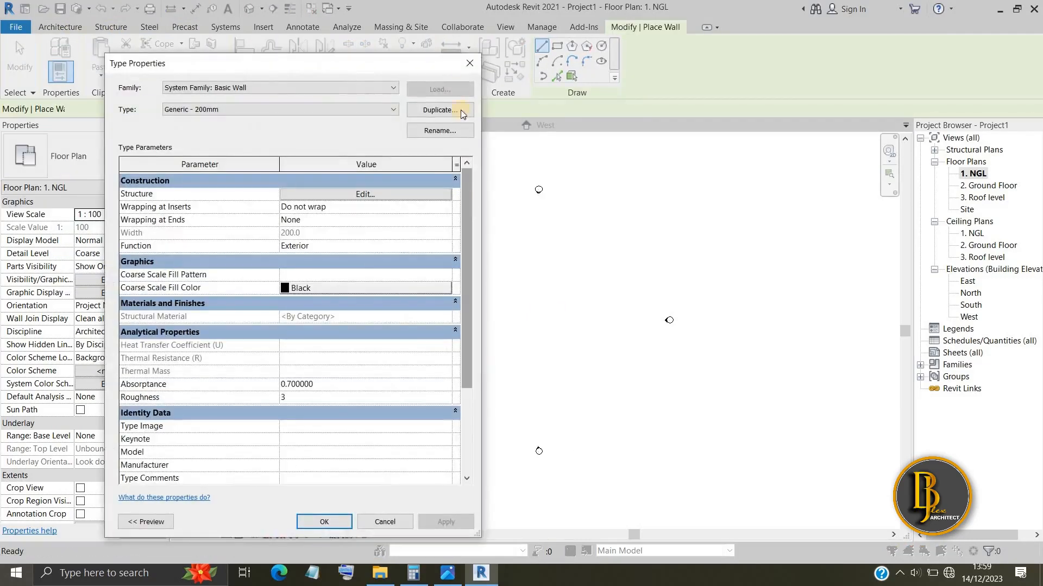
click(470, 63)
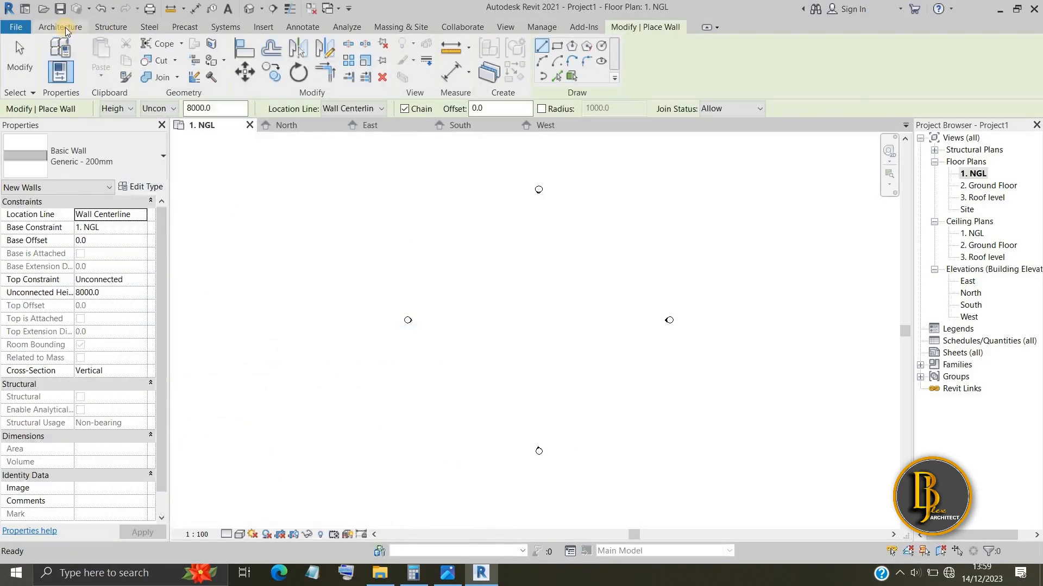
click(66, 27)
click(54, 51)
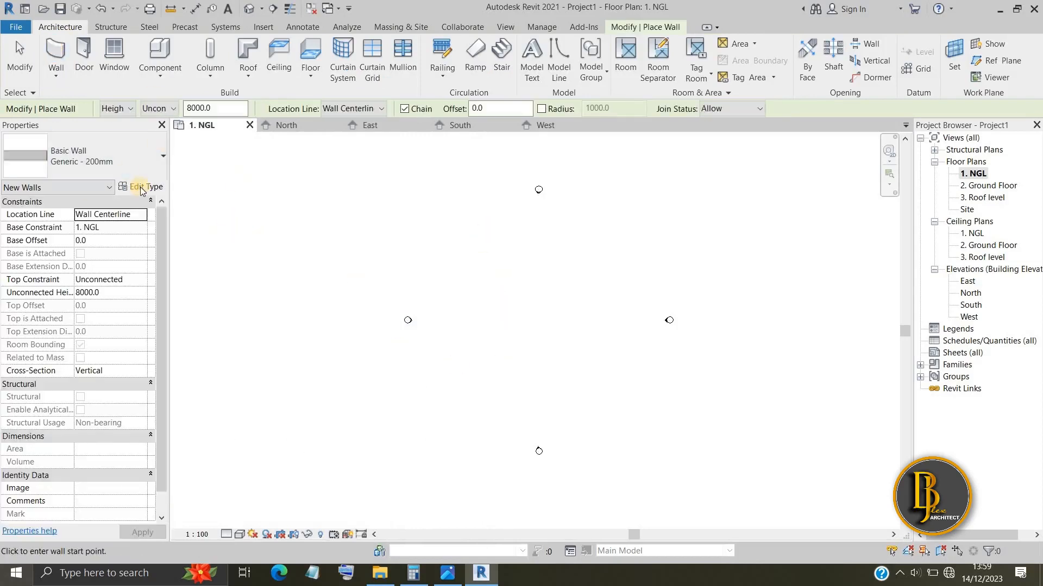
click(125, 167)
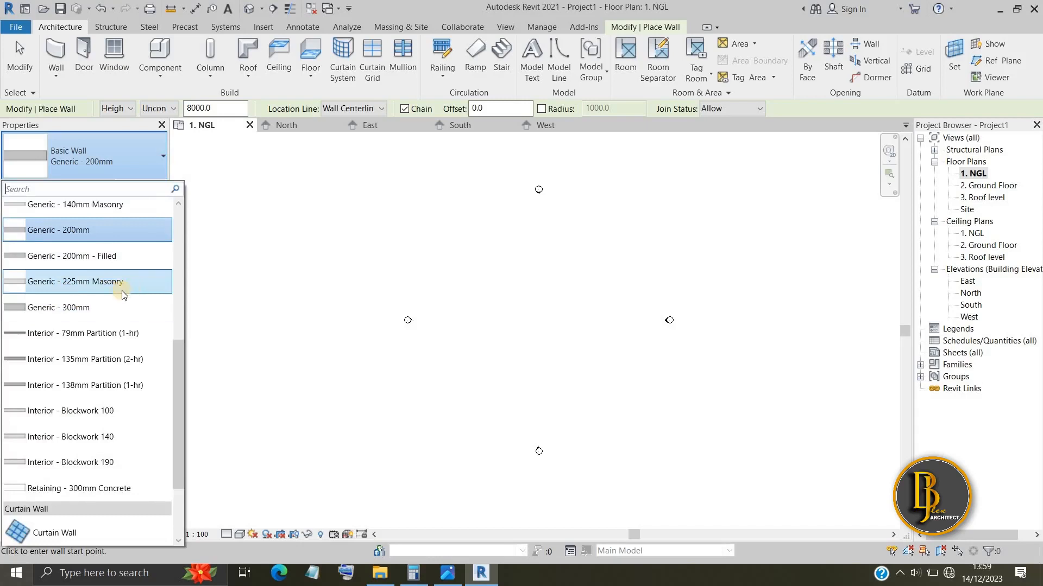
click(83, 288)
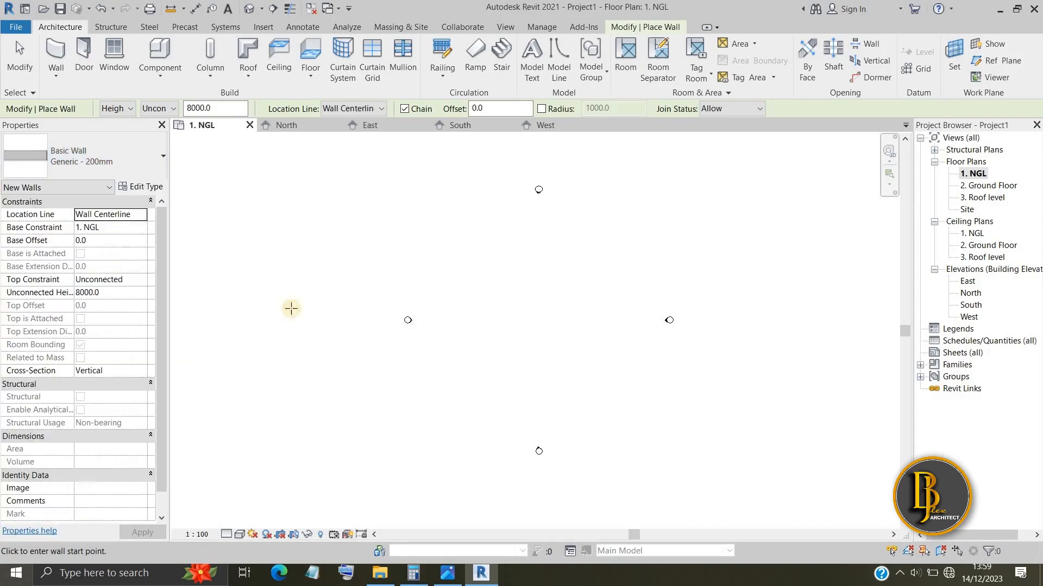
Step: Check the structure layers and thickness of the 225mm masonry wall type, and accept the type properties
click(139, 186)
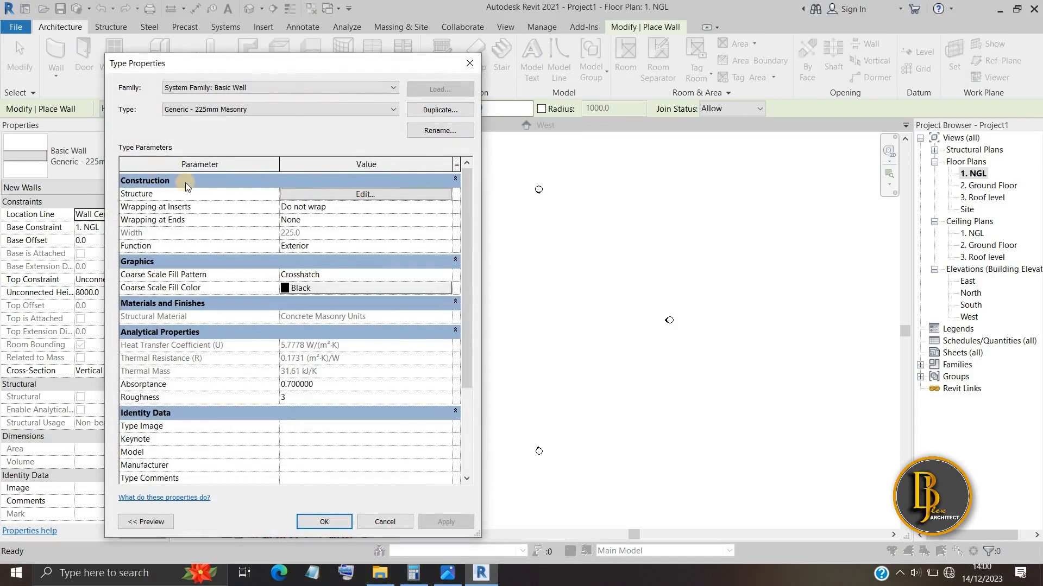
click(390, 194)
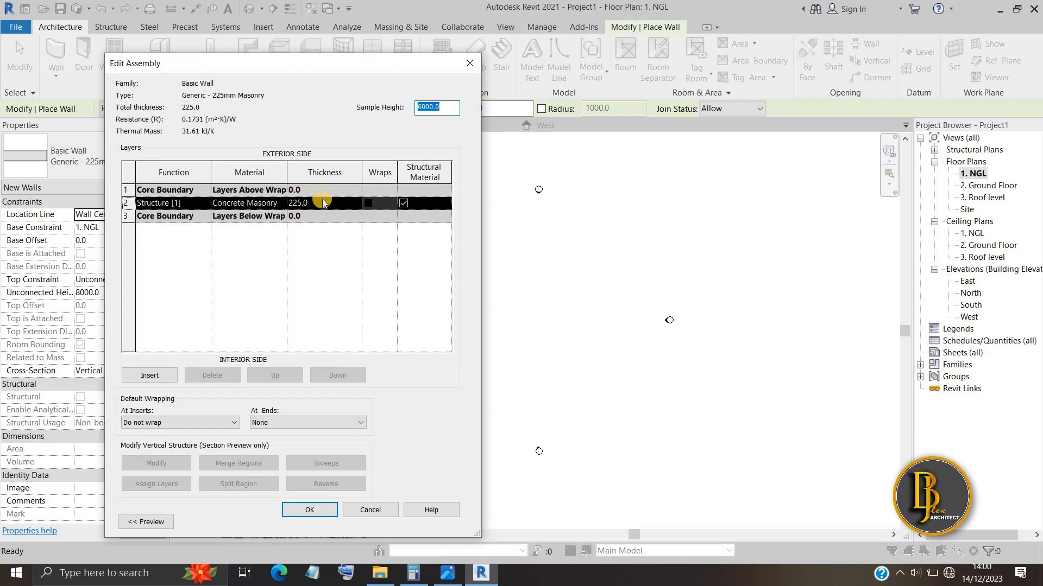
click(310, 510)
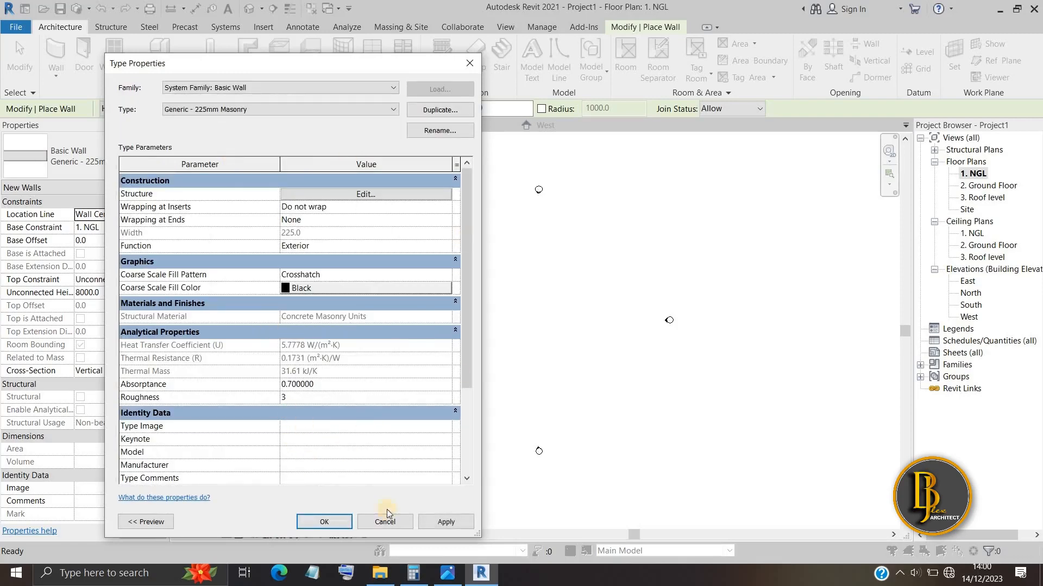
click(446, 521)
click(324, 522)
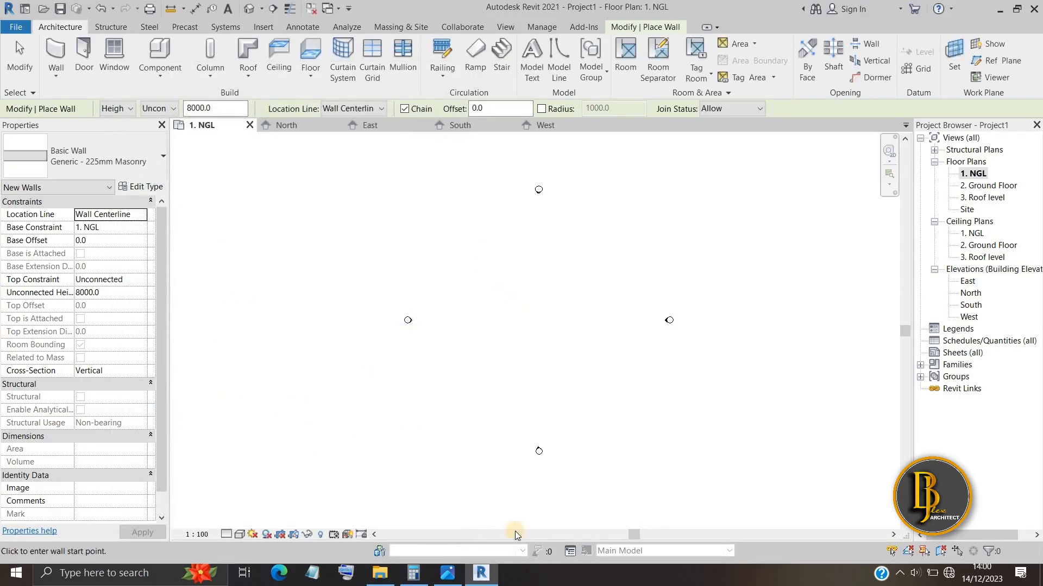
Step: Switch to the ground floor plan image and read the overall dimensions along the dining and living room side
click(451, 574)
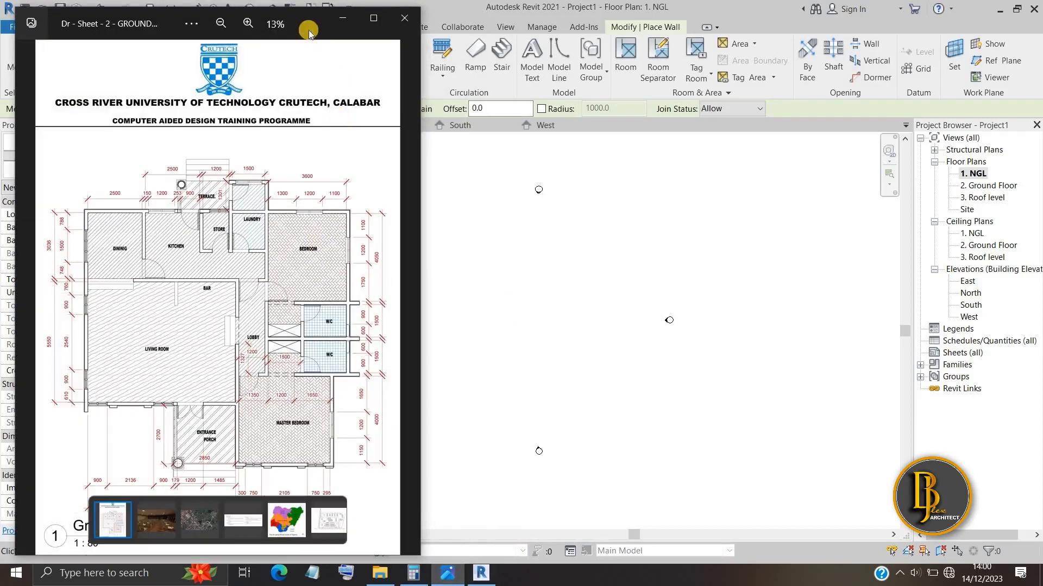
drag(298, 32, 294, 31)
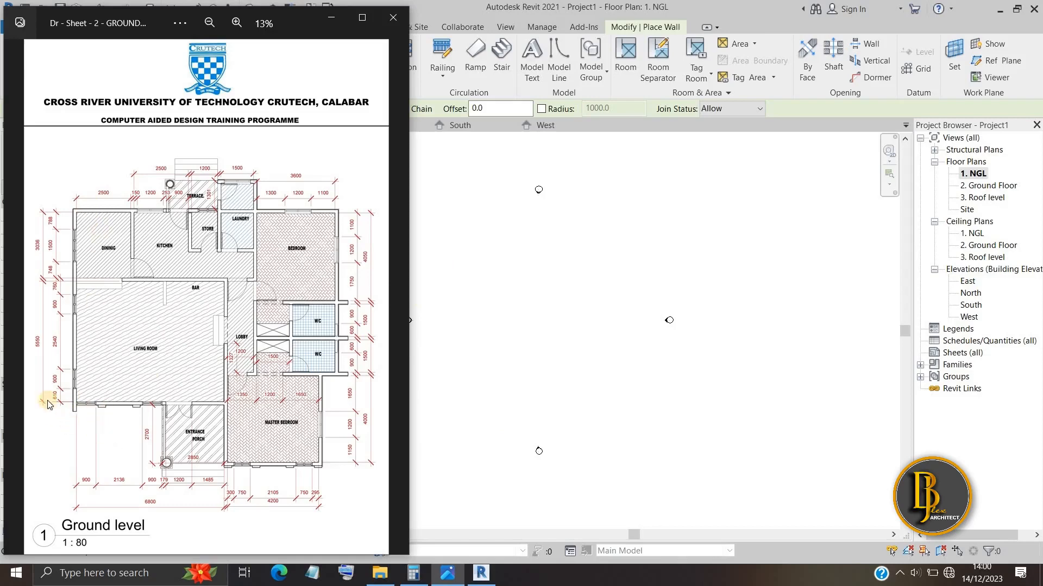
scroll(34, 369, up, 2)
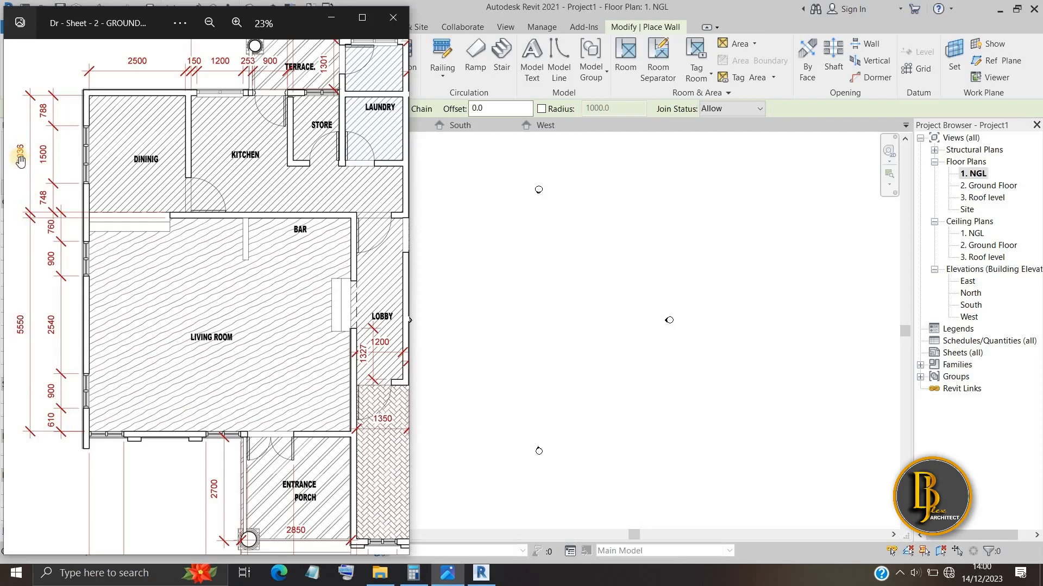
click(332, 18)
Step: Switch to Calculator and add 5550 and 3036 to get the length of the dining and living room side wall
click(414, 576)
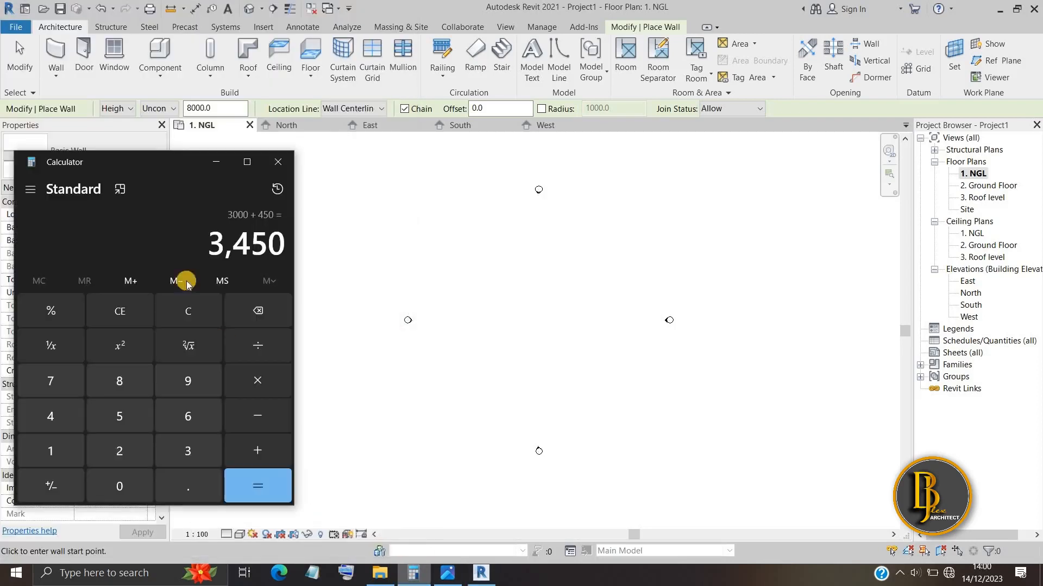
click(120, 418)
click(124, 421)
click(123, 418)
click(134, 481)
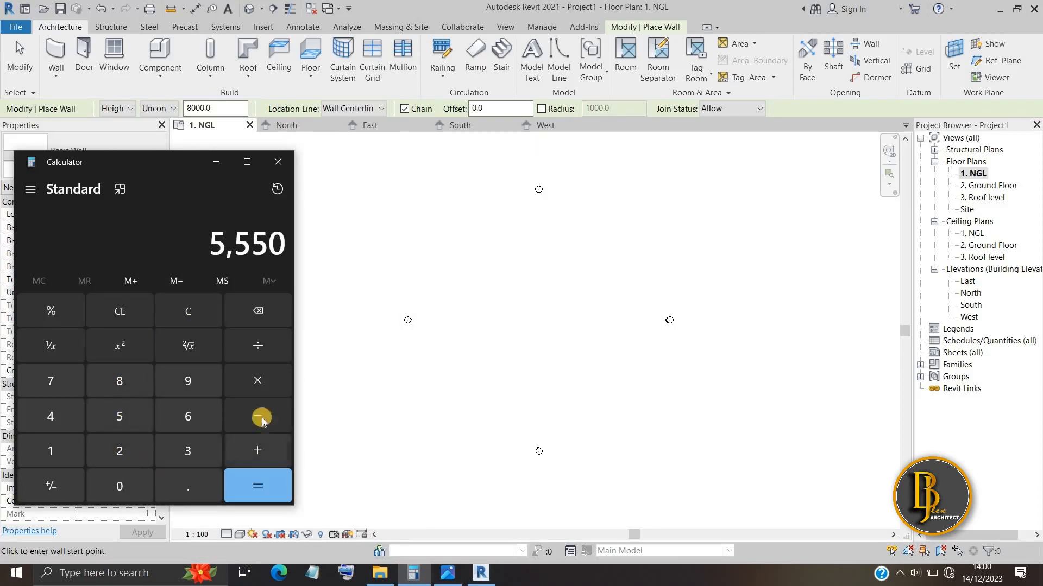
click(257, 450)
click(183, 462)
click(120, 486)
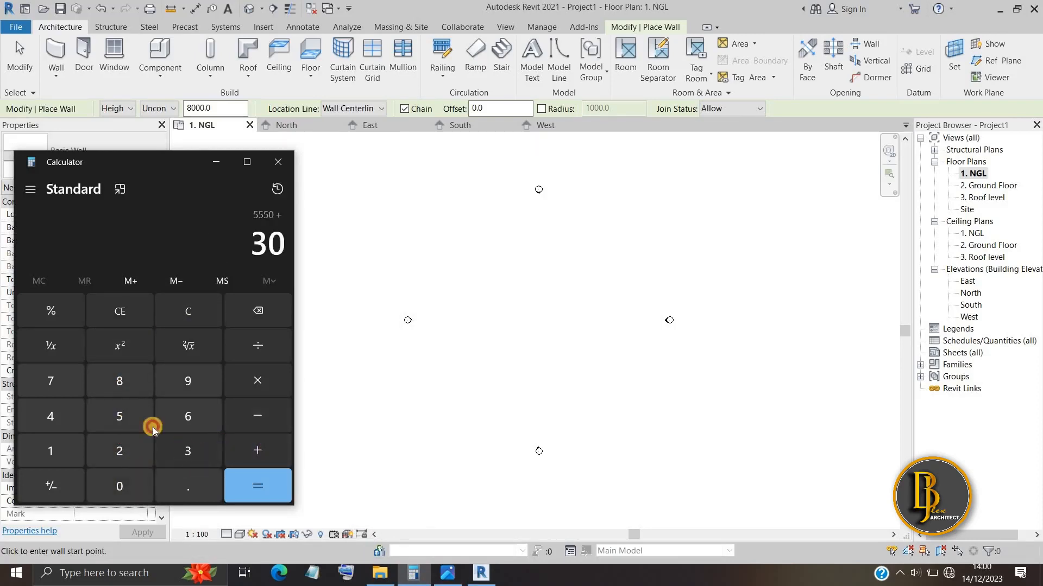
click(188, 451)
click(188, 416)
click(260, 496)
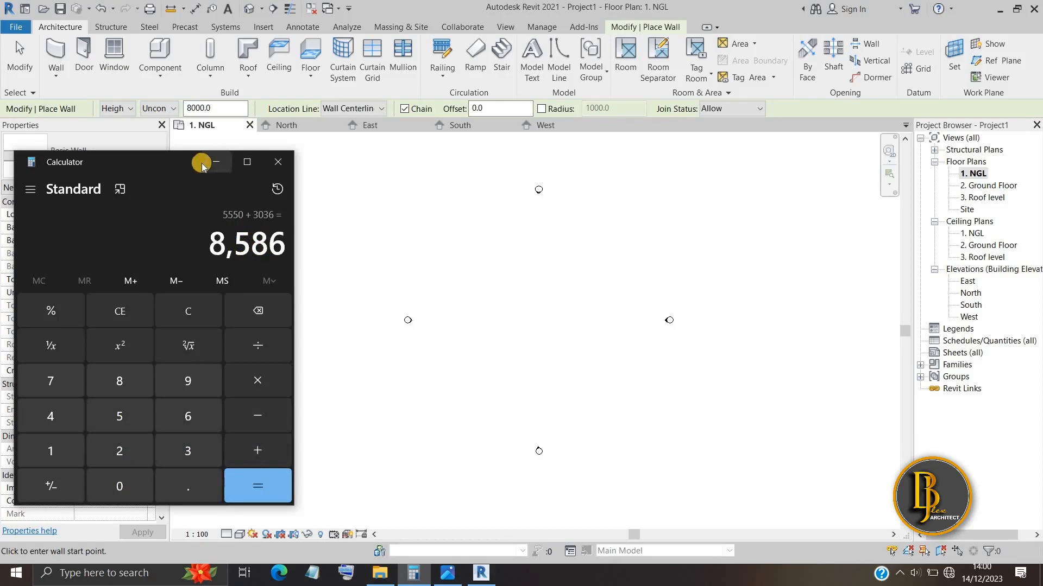
drag(186, 168, 181, 179)
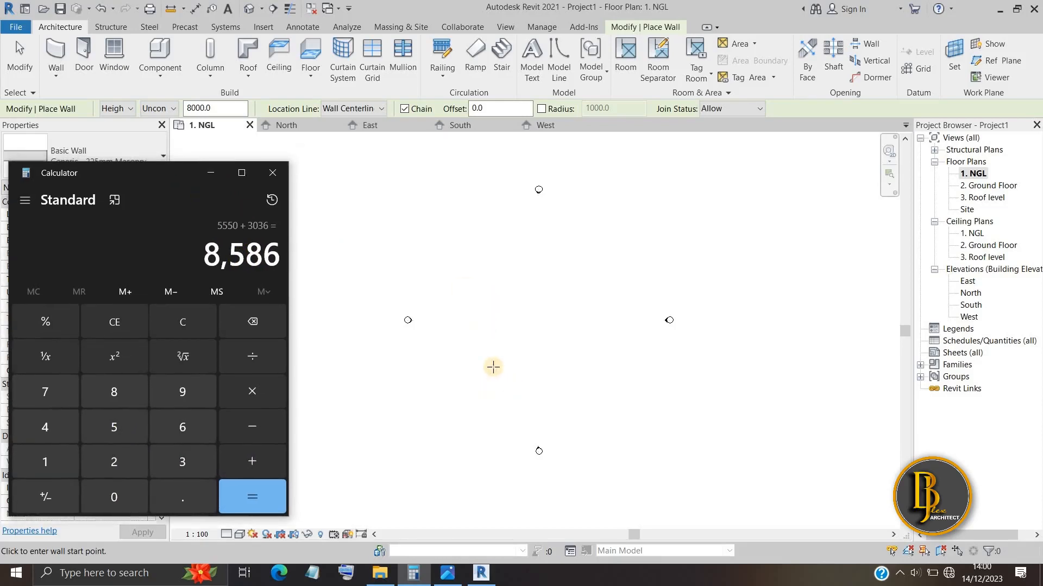
Step: Back in Revit, recheck the reference plan and draw the dining and living room side wall vertically upward, 8586 mm long
scroll(487, 360, up, 3)
scroll(468, 340, down, 1)
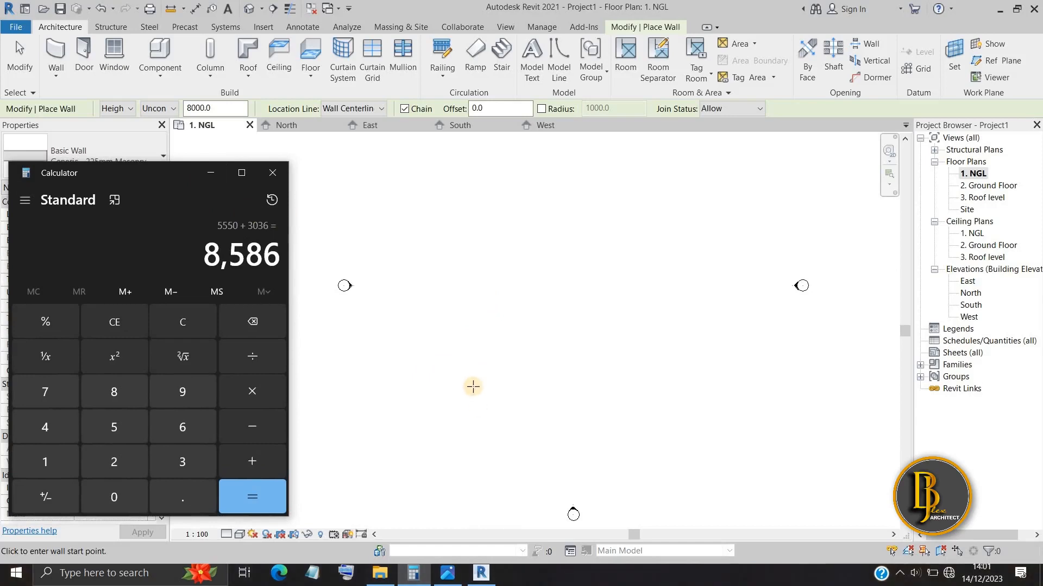
click(473, 386)
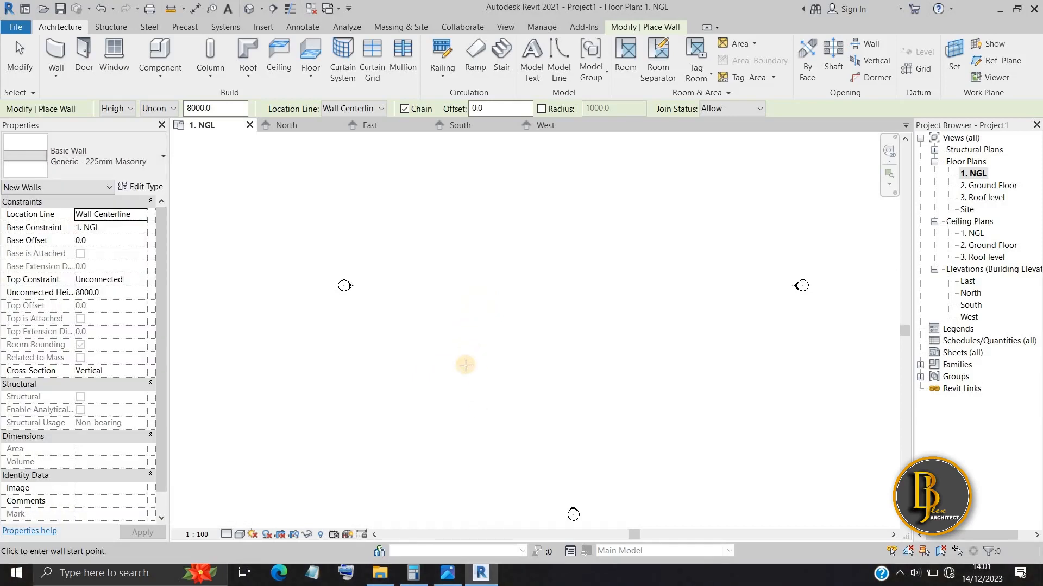
click(453, 577)
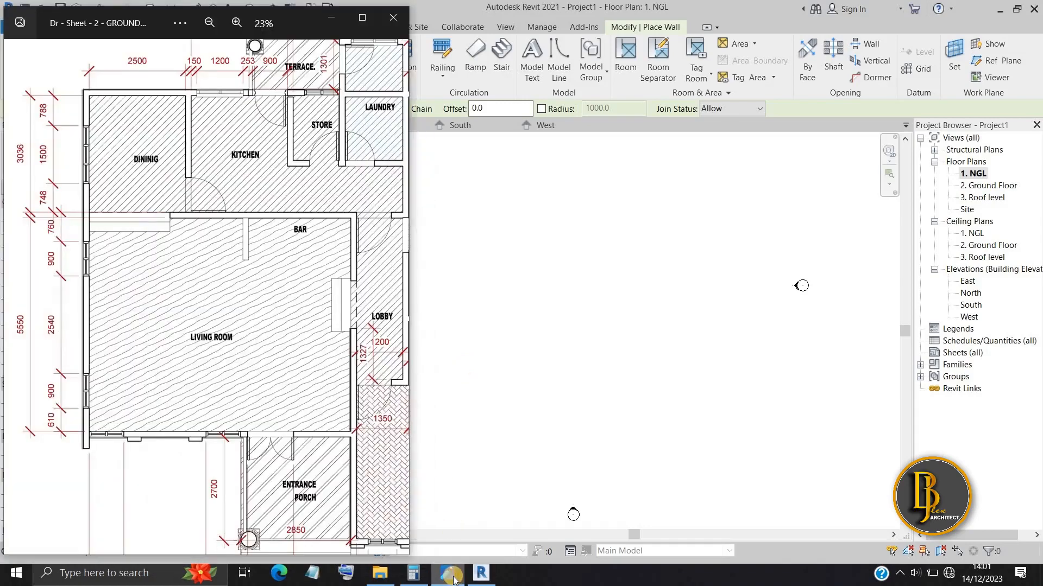
scroll(268, 434, down, 3)
scroll(380, 499, up, 1)
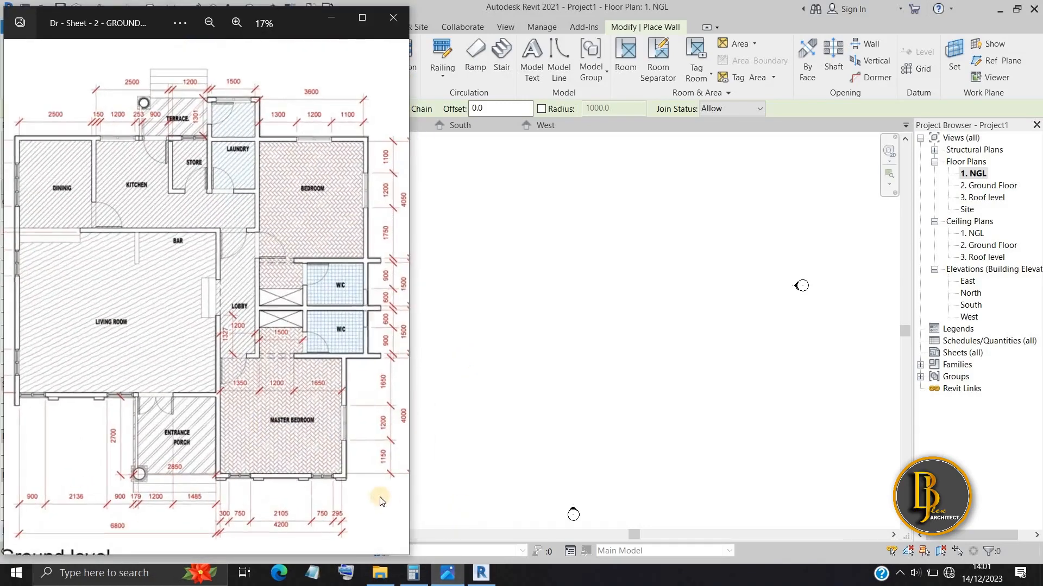
click(331, 16)
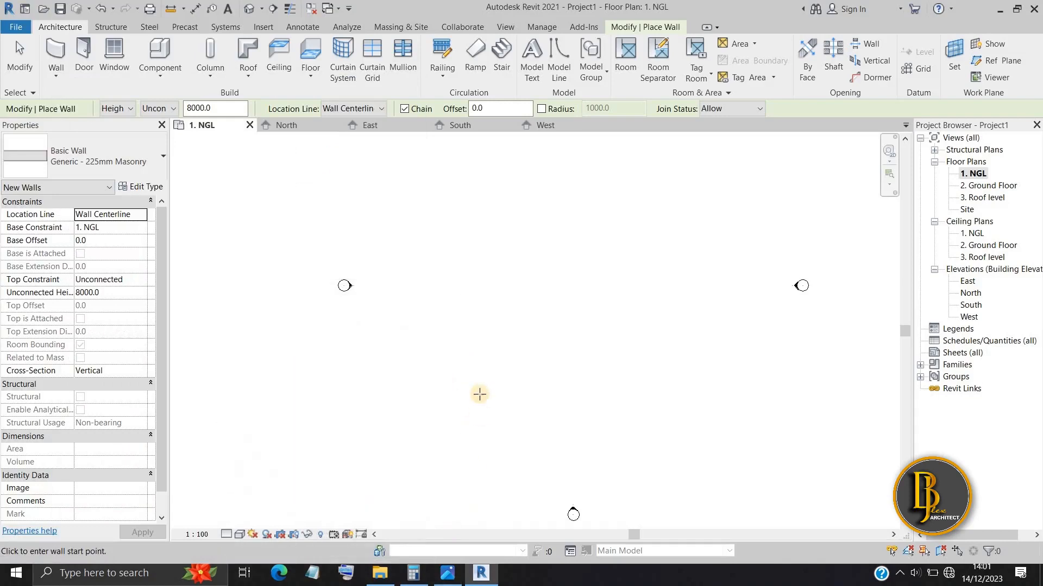
click(474, 341)
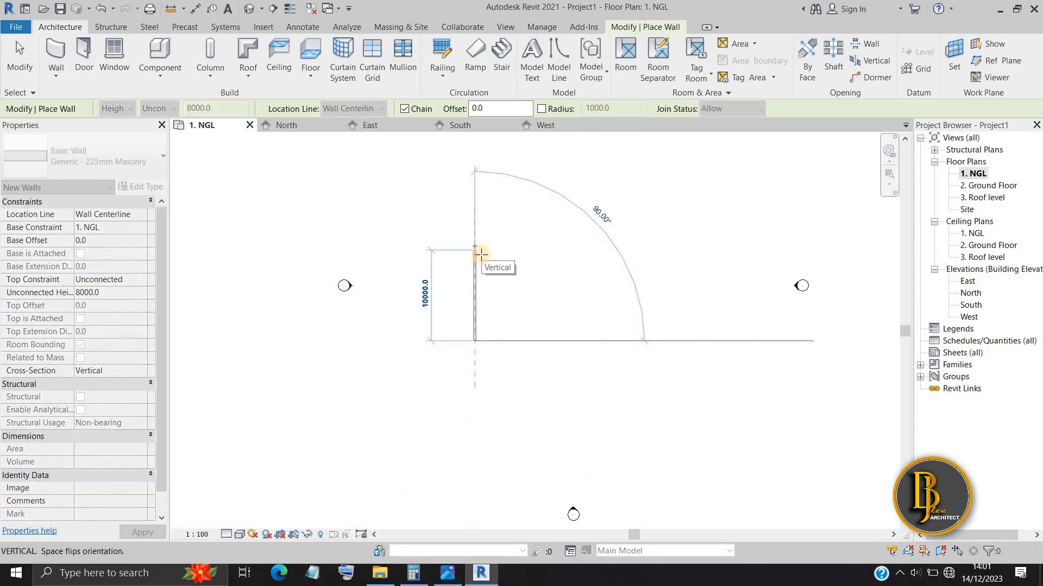
text(85)
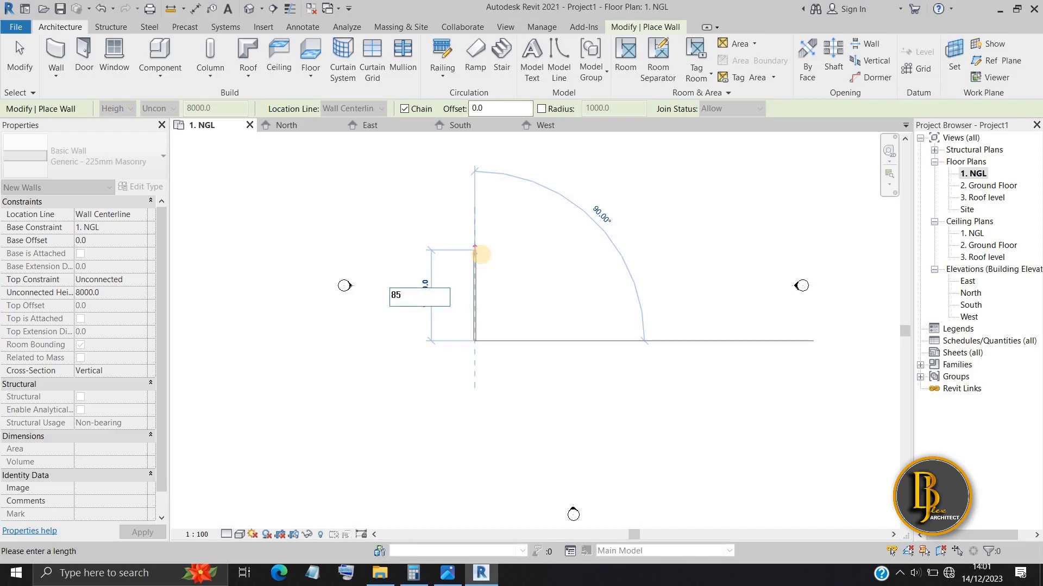
text(86)
key(Return)
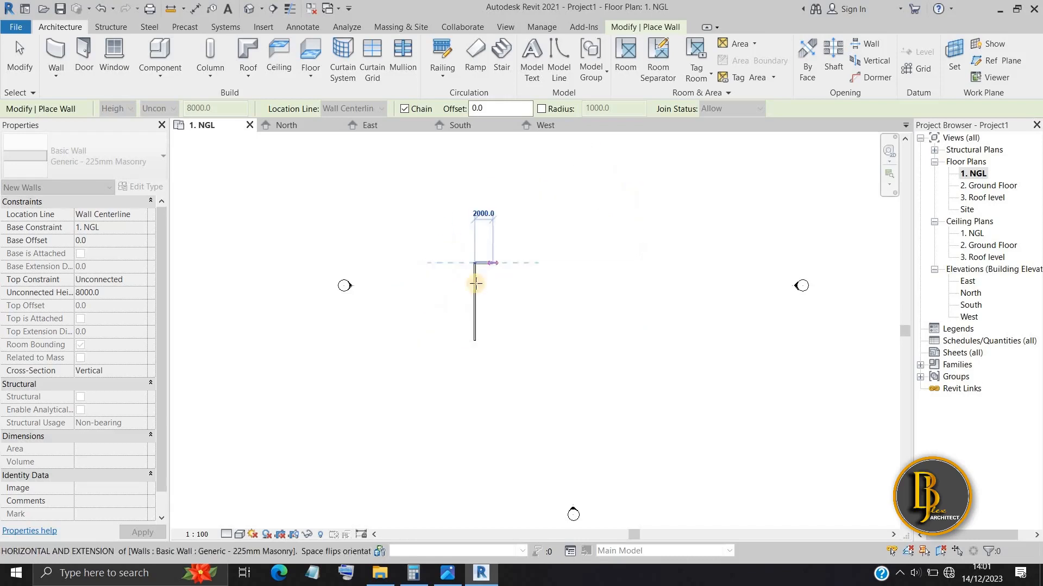
Step: Switch to the ground floor plan image and examine the dimensions along the dining, kitchen, terrace and laundry side
click(454, 577)
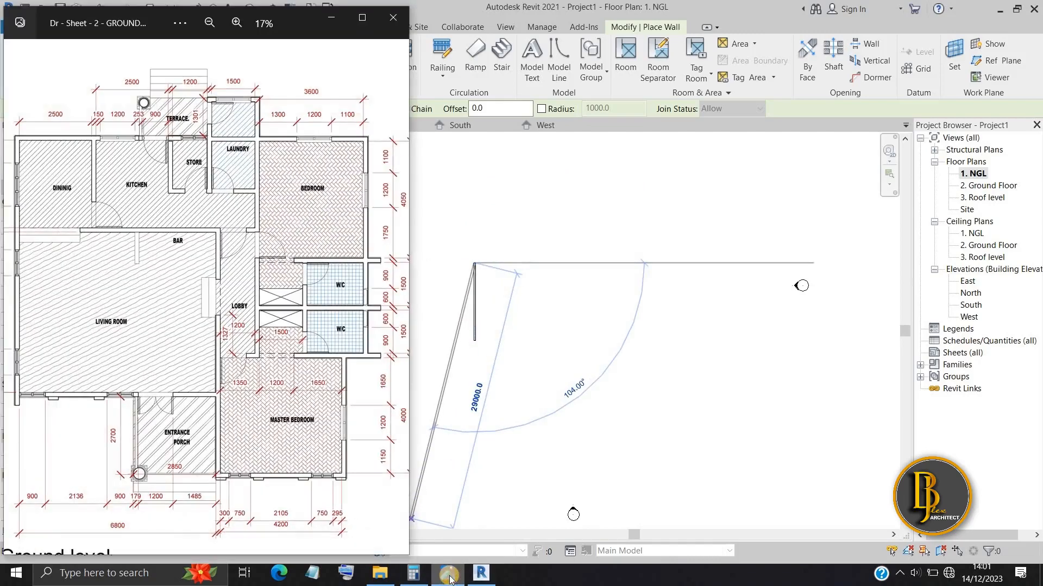
scroll(106, 189, down, 2)
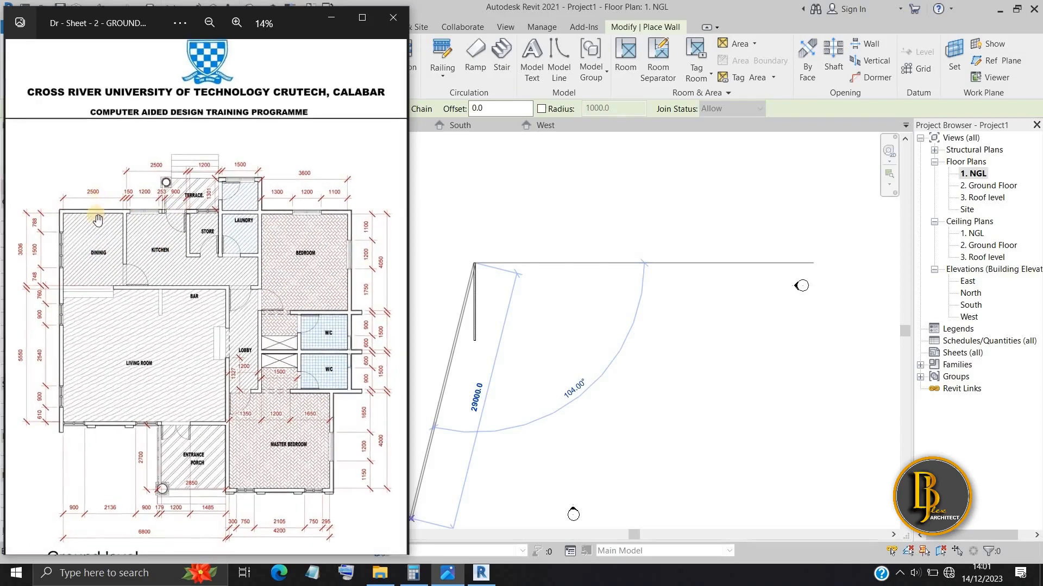
scroll(111, 198, up, 3)
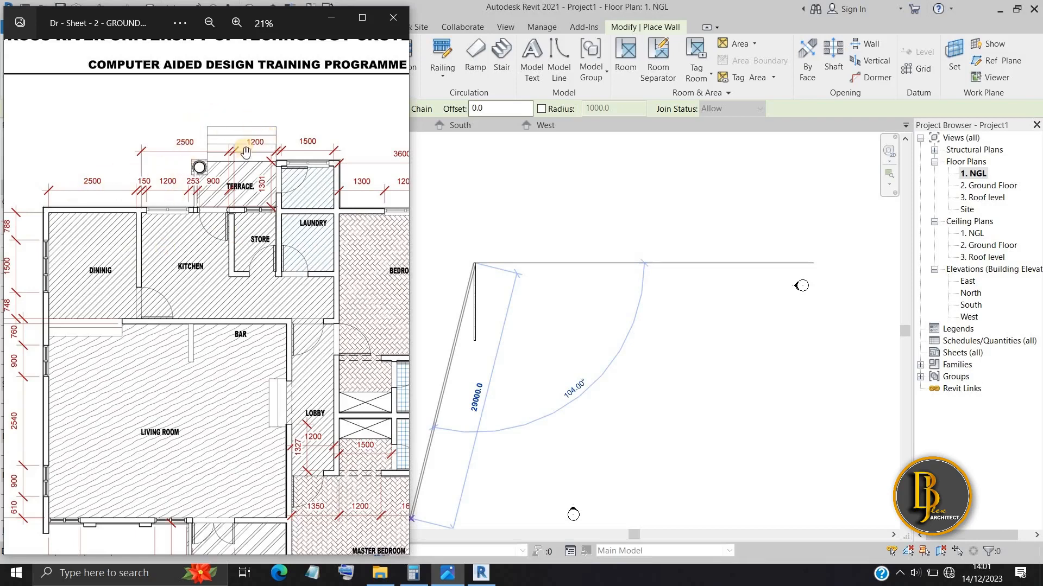
click(328, 20)
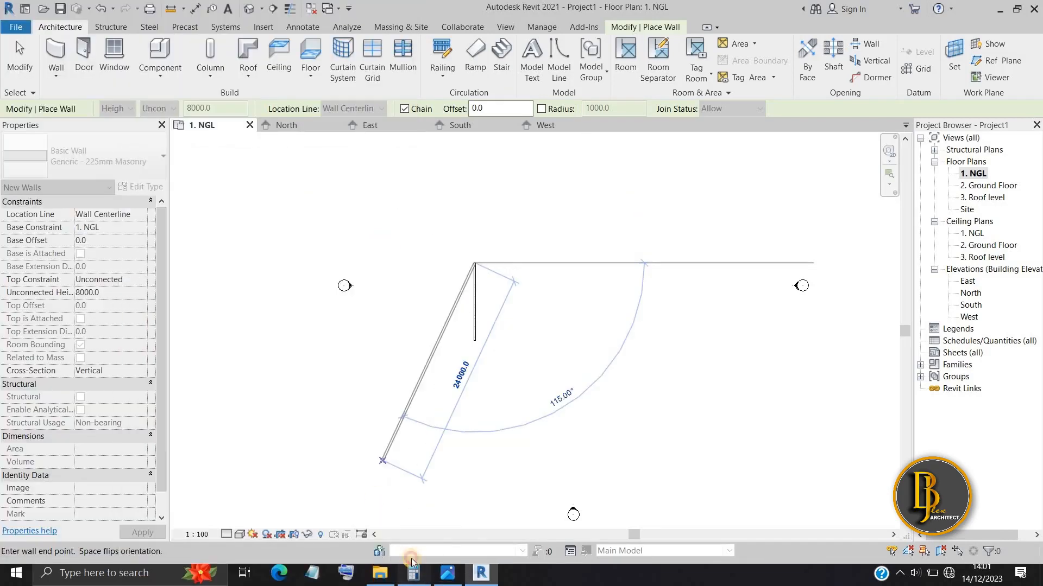
Step: Switch to Calculator and work out 2500 × 2 + 1200 to get the length of the dining, kitchen and store side wall
click(413, 573)
click(183, 324)
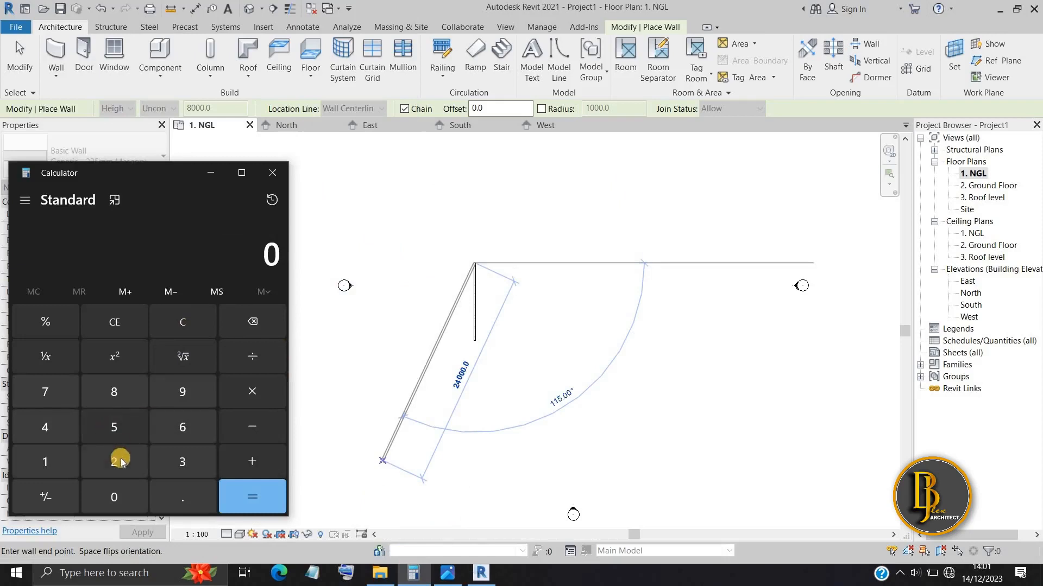
click(114, 460)
click(114, 433)
click(114, 495)
click(114, 495)
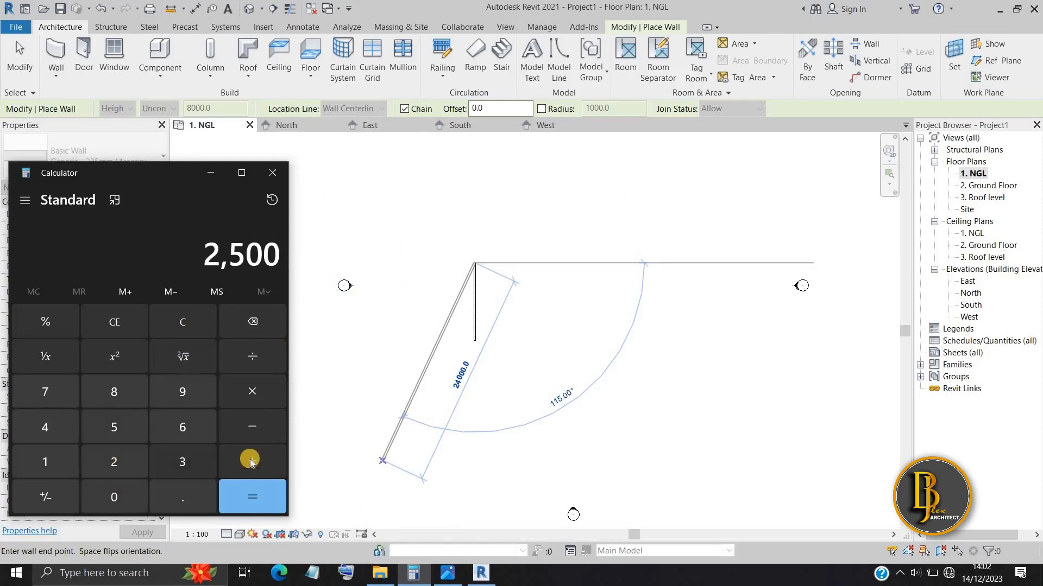
click(252, 391)
click(114, 463)
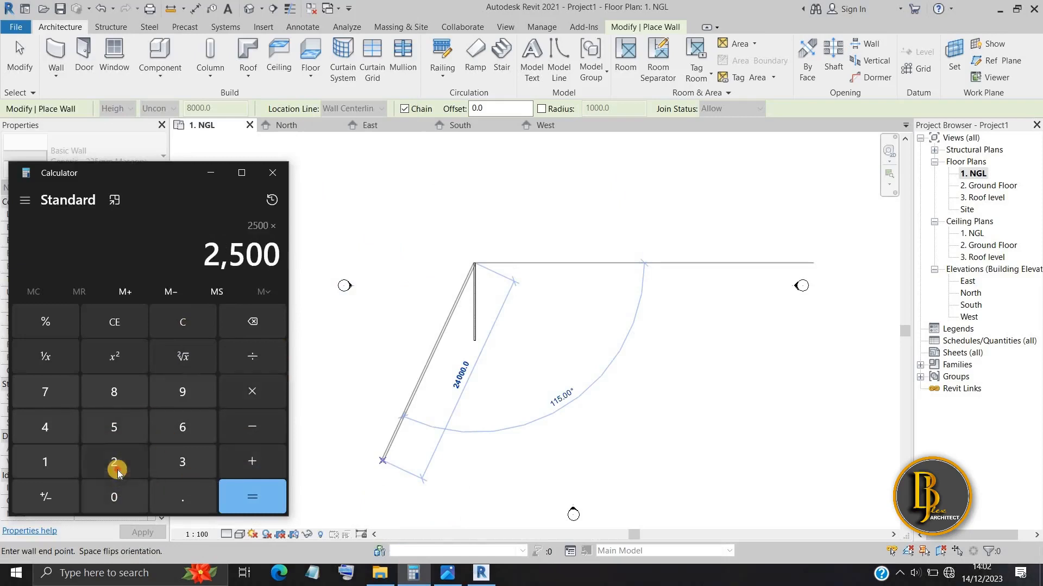
click(236, 497)
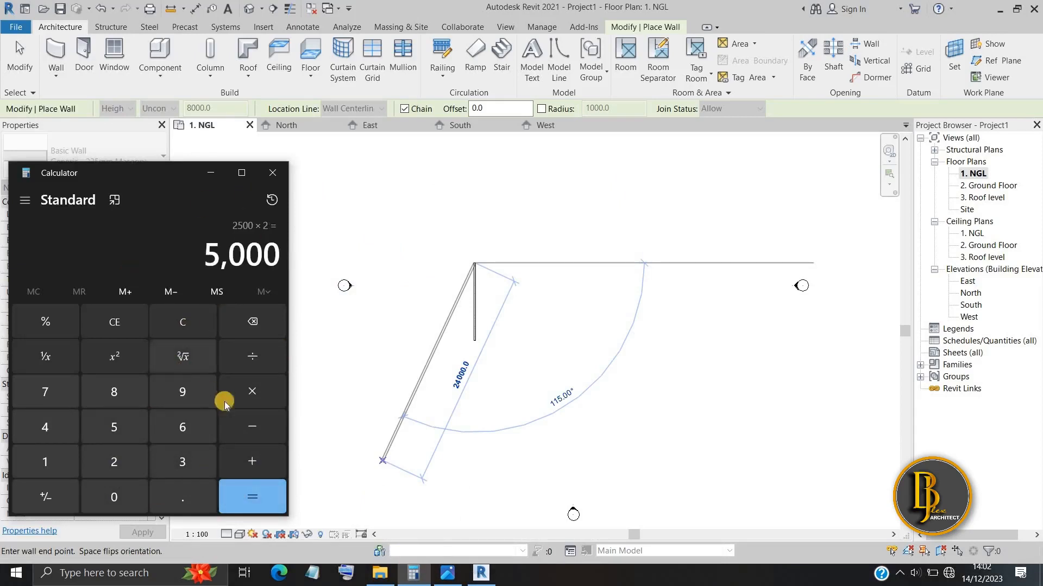
click(58, 458)
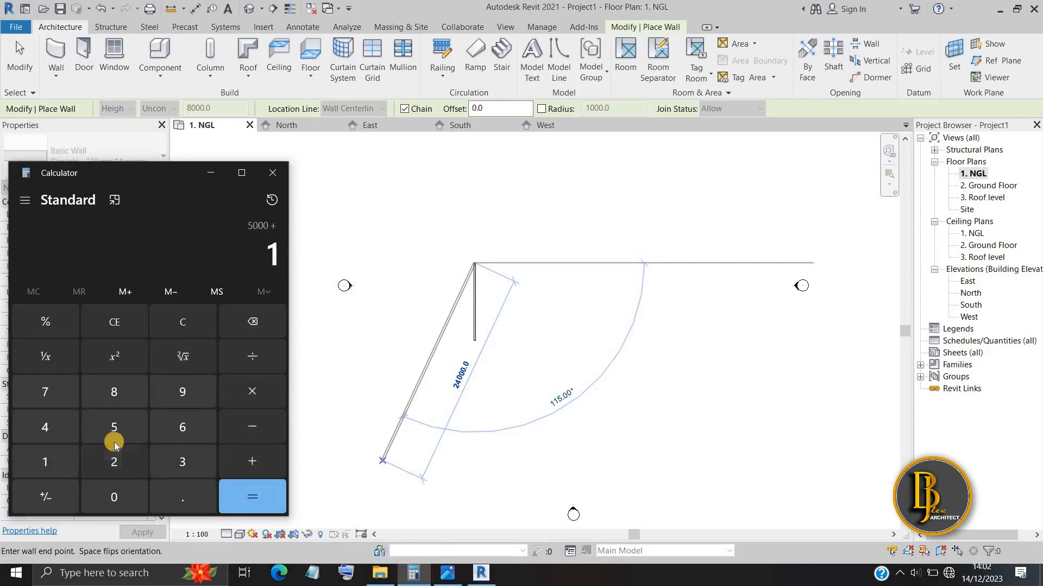
click(115, 461)
double_click(114, 497)
click(242, 492)
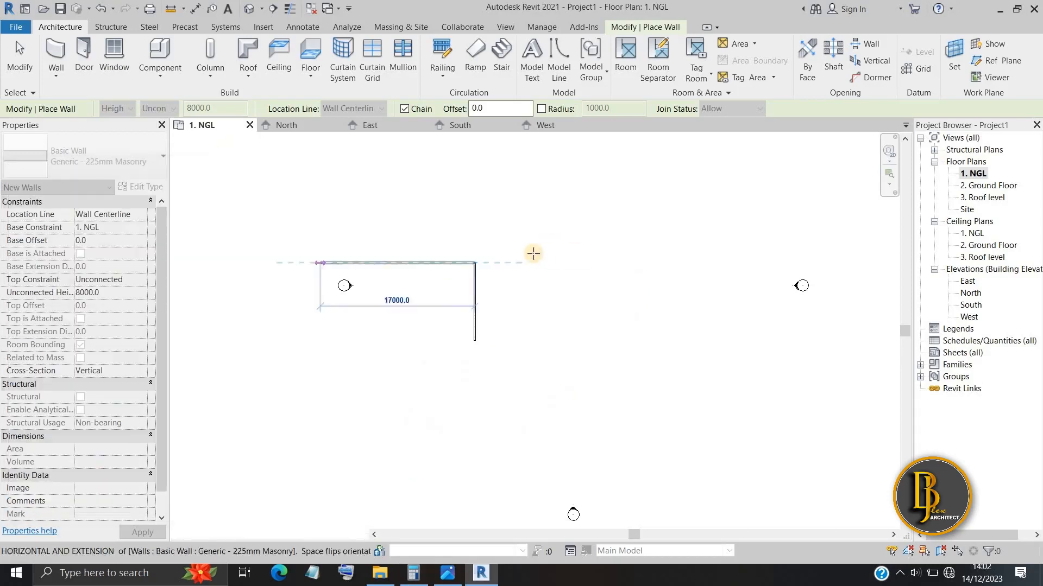
Step: Back in Revit, draw the dining, kitchen and store side wall horizontally to the right, 6200 mm long, and end the Wall command
scroll(515, 253, up, 3)
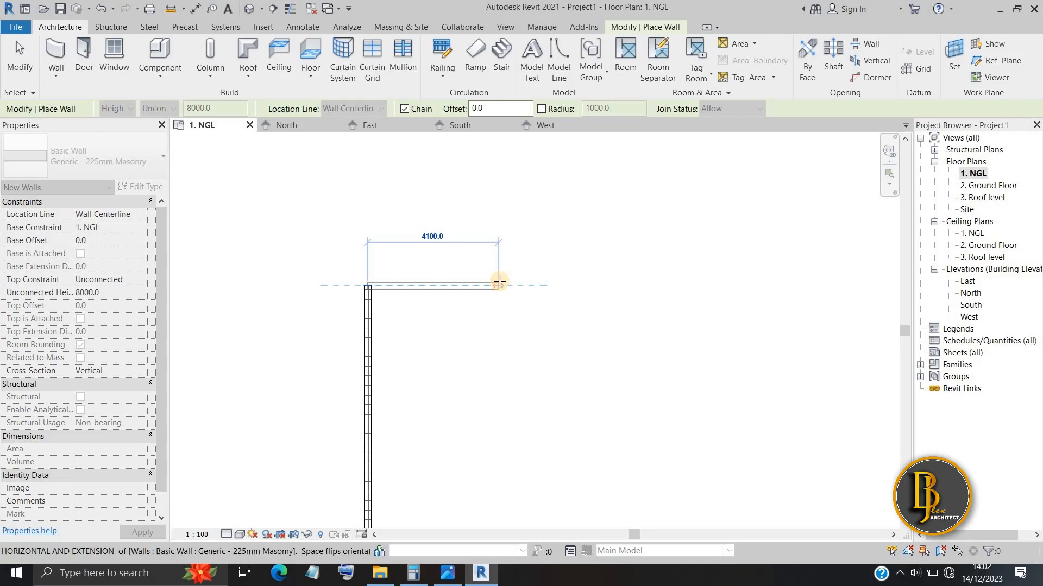
text(6200)
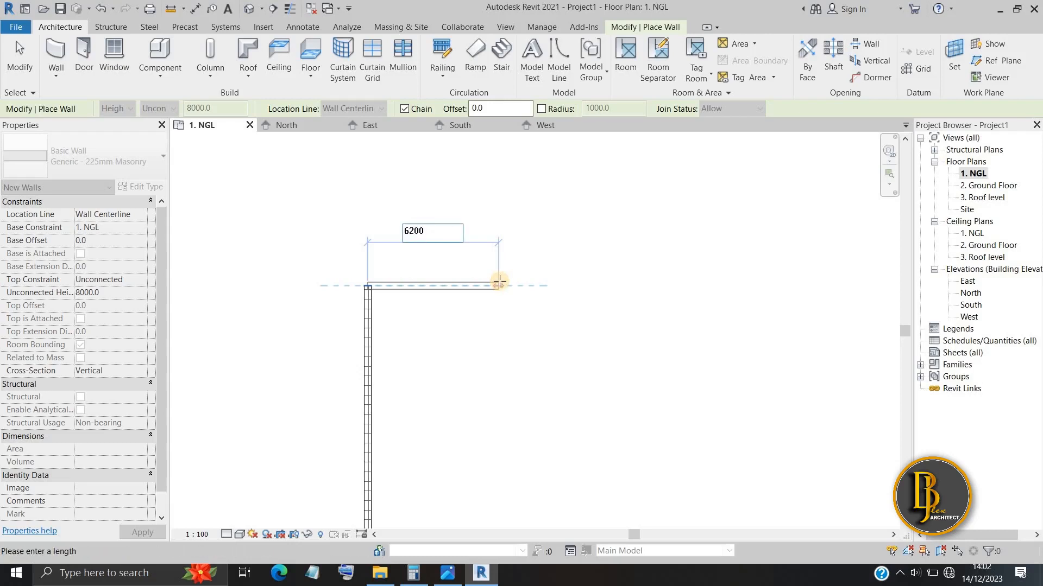
key(Return)
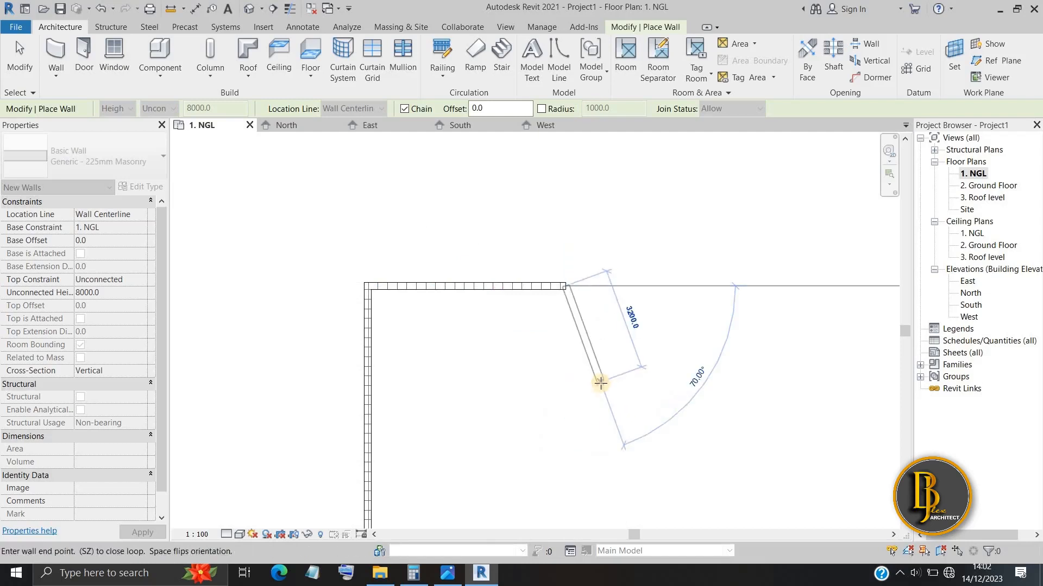
scroll(600, 381, down, 1)
middle_drag(538, 333, 513, 321)
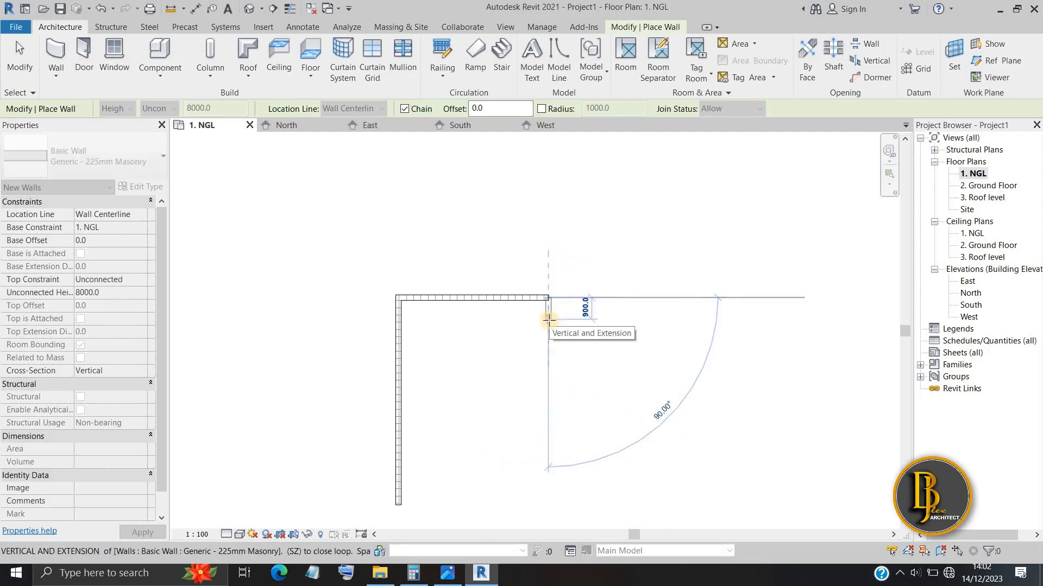
key(Escape)
key(Escape)
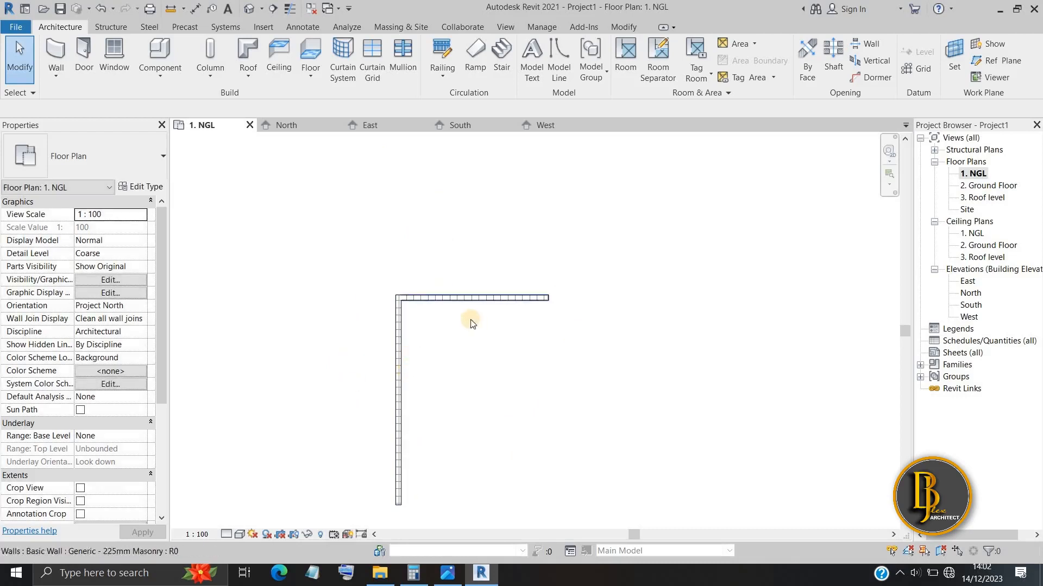
Step: Set the coarse scale fill pattern of the Generic - 225mm Masonry wall type to <No pattern>
scroll(474, 320, up, 2)
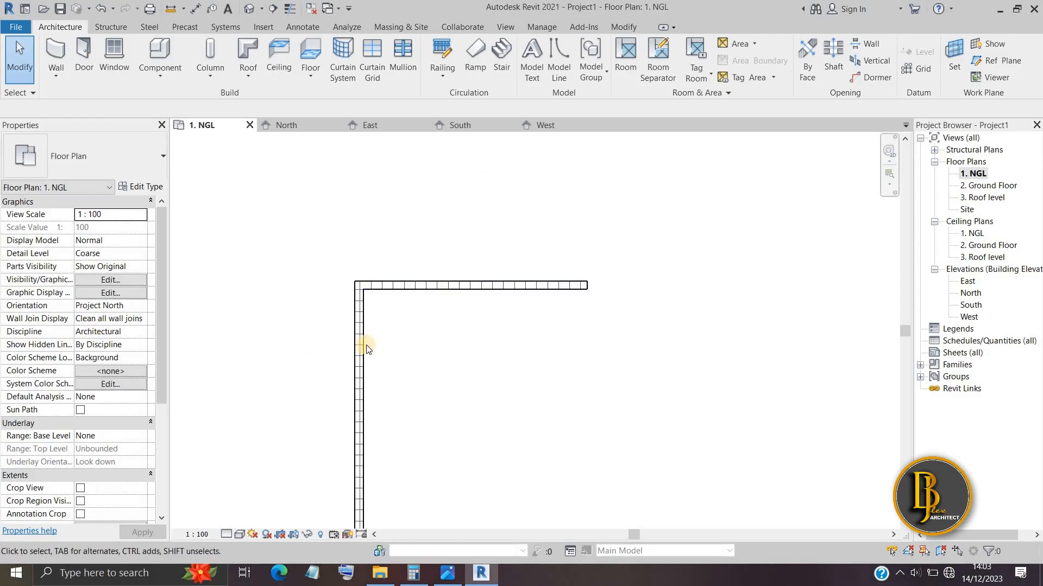
scroll(375, 305, down, 1)
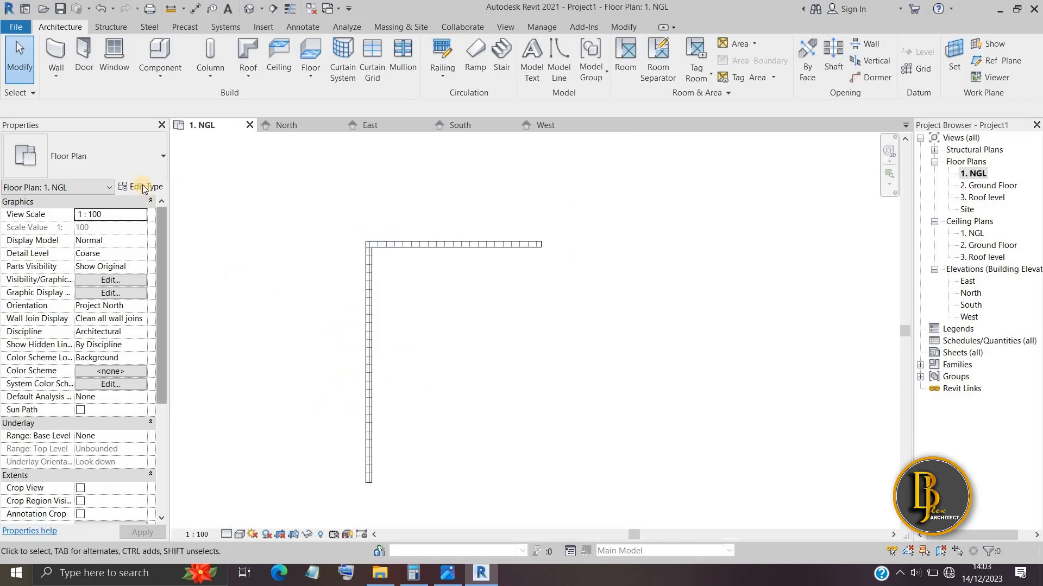
click(56, 50)
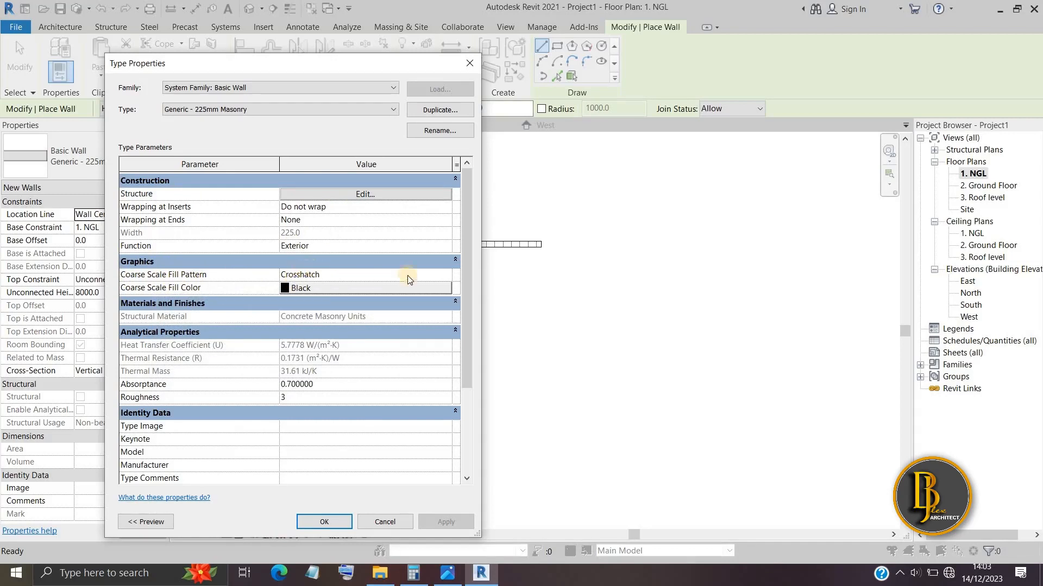
click(449, 278)
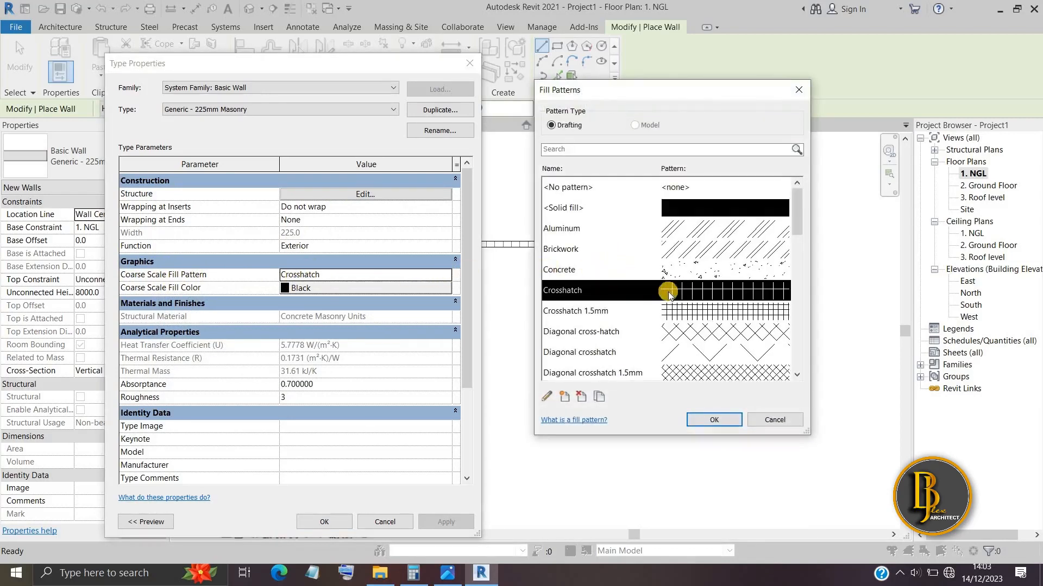
click(650, 186)
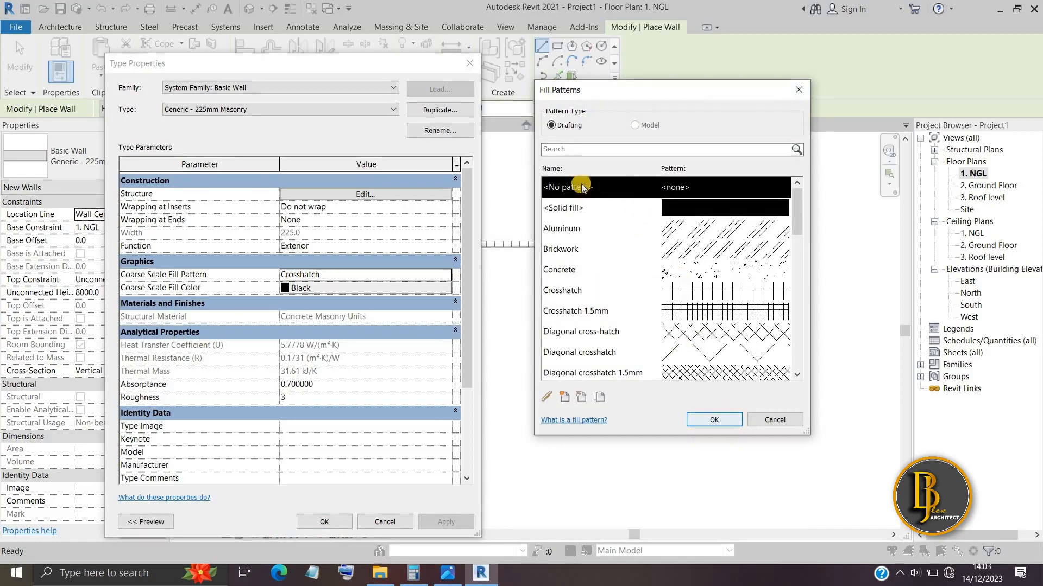
click(703, 419)
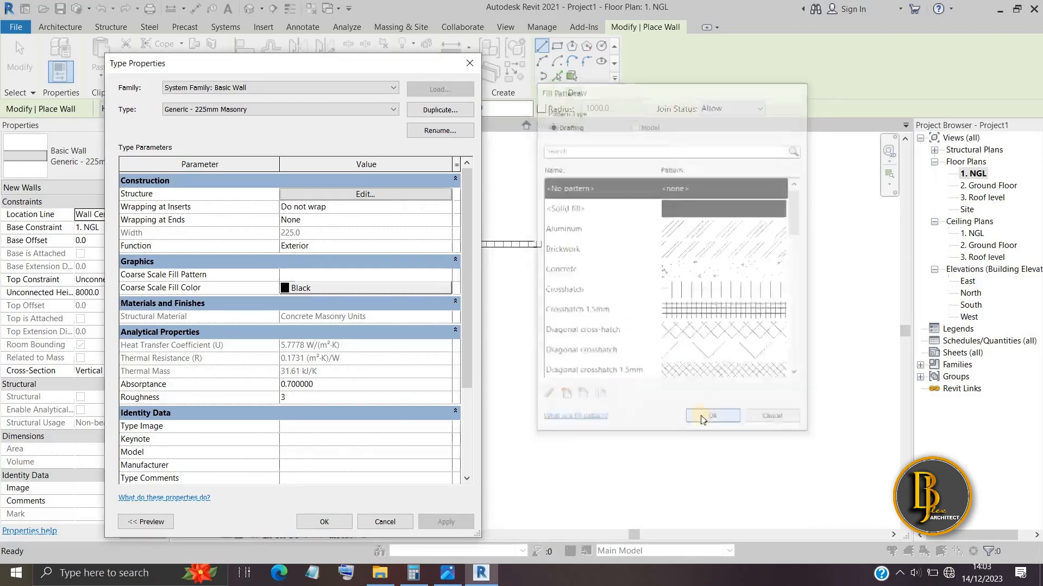
click(445, 522)
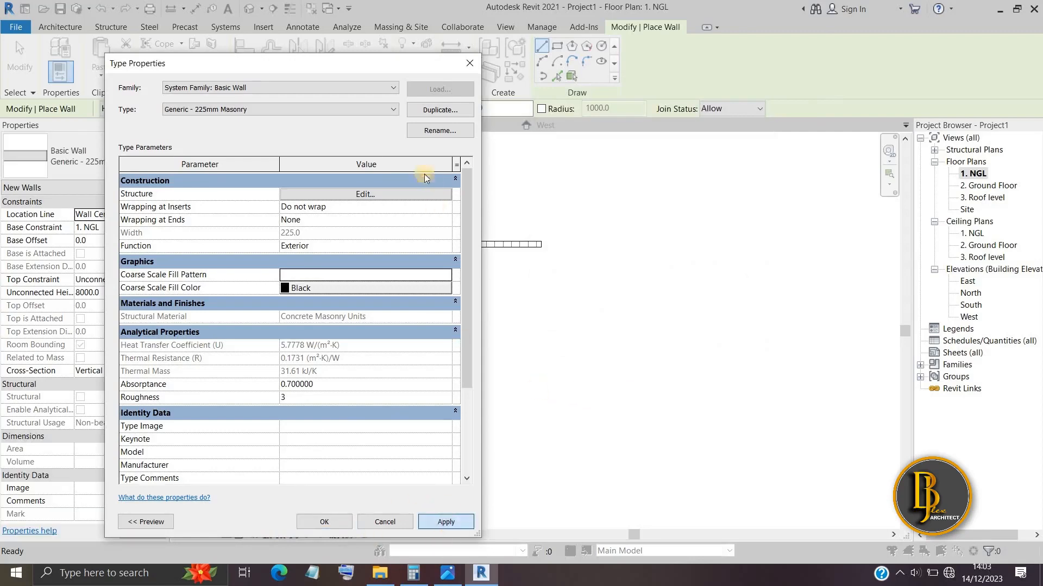
drag(383, 65, 251, 55)
drag(825, 28, 823, 37)
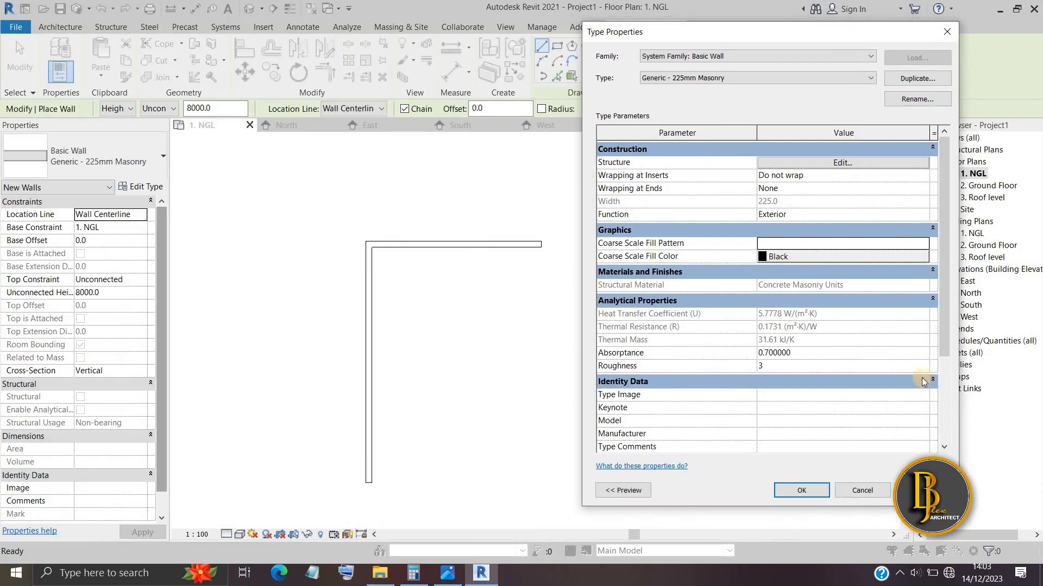
click(811, 498)
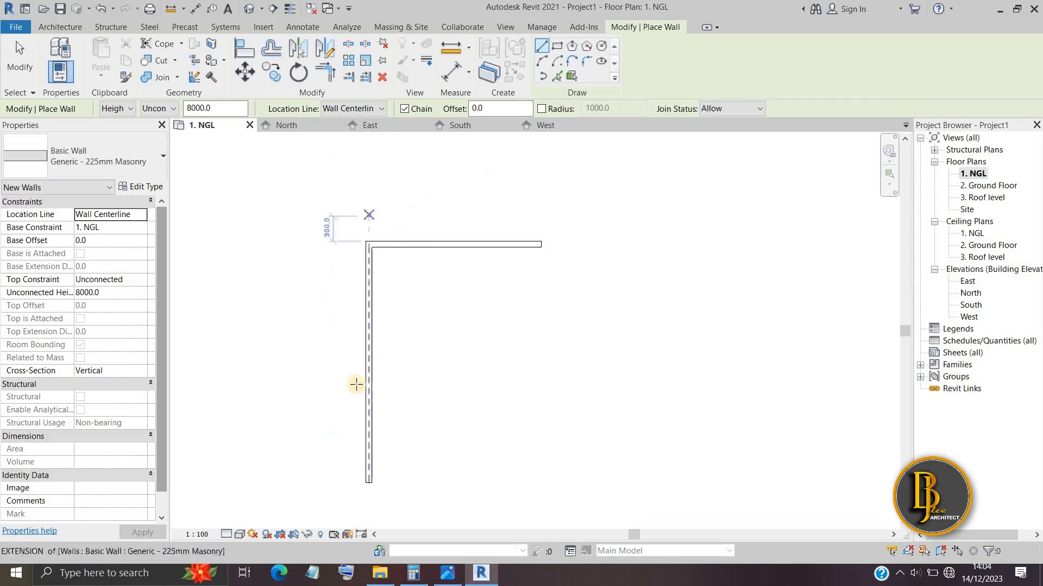
key(Escape)
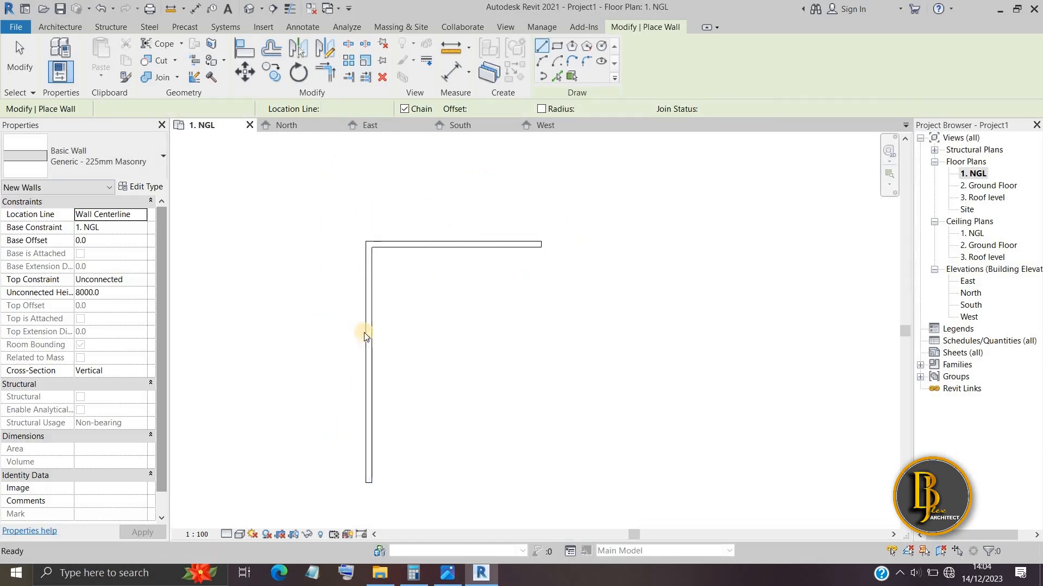
key(Escape)
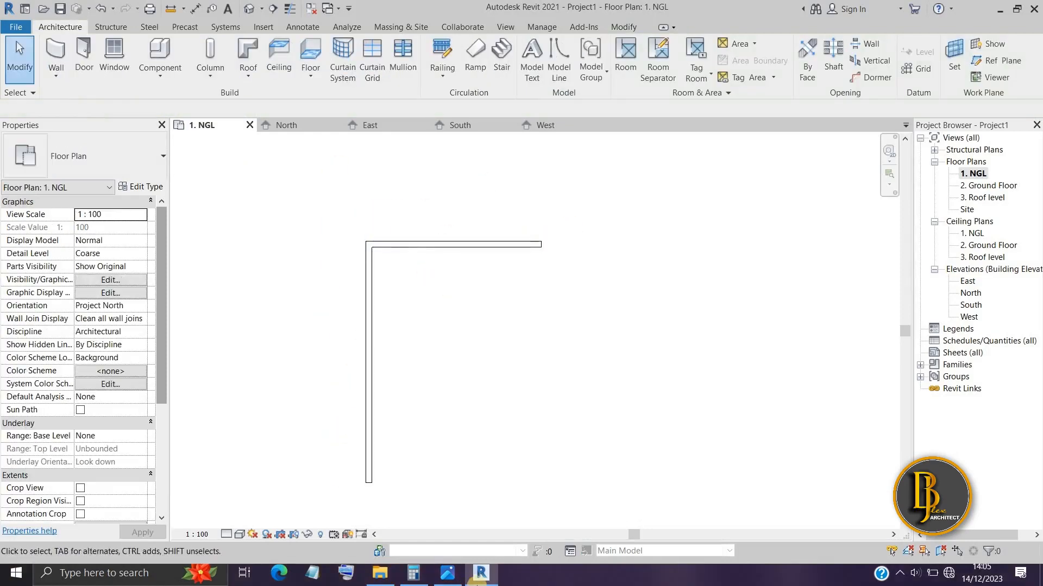
Step: Check the terrace depth on the ground floor plan image and, back in Revit, draw a 1301 mm wall upward from the horizontal wall's free end
click(447, 573)
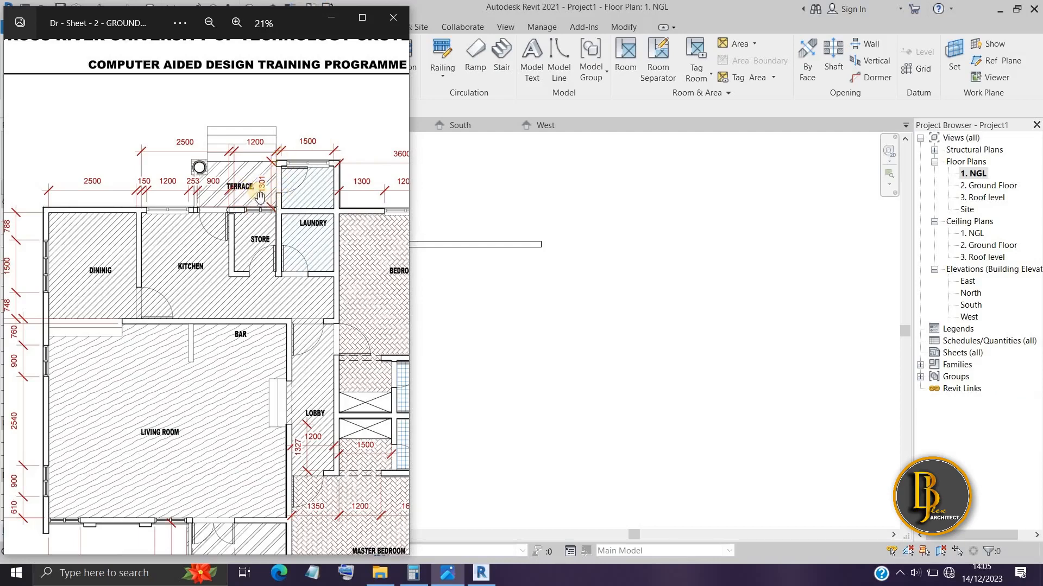
scroll(259, 196, up, 5)
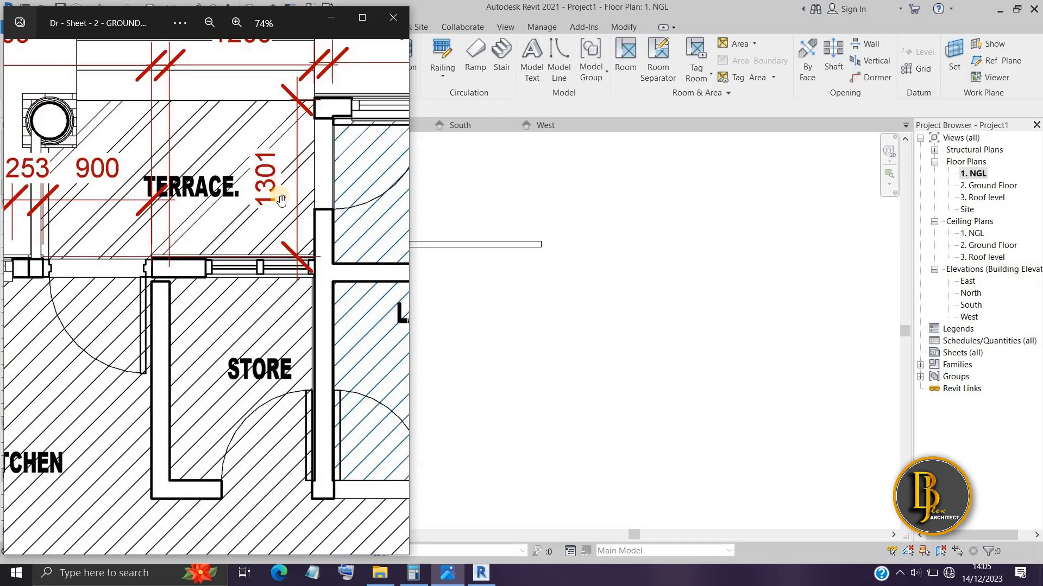
scroll(275, 196, down, 5)
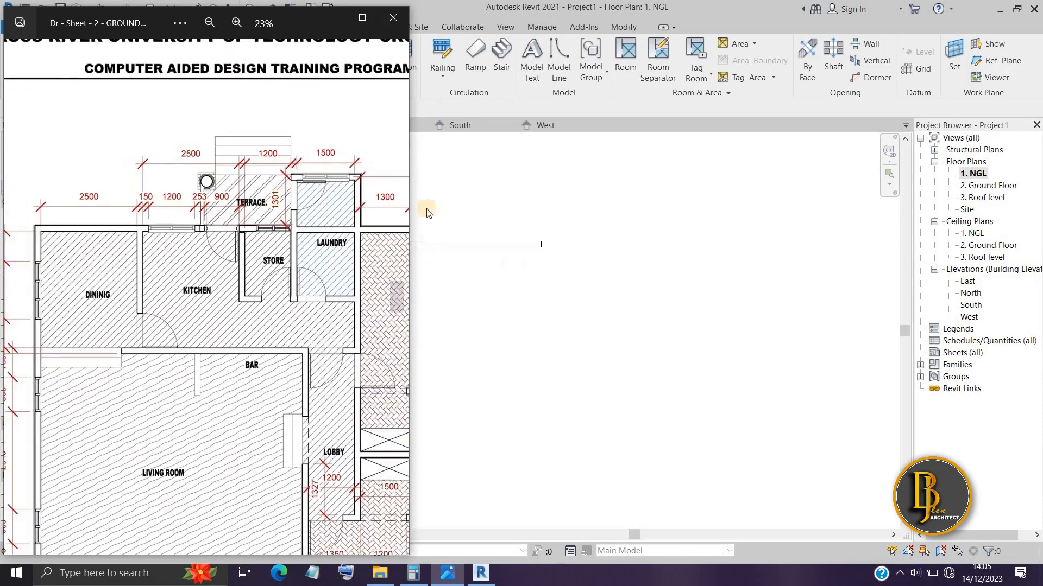
click(423, 158)
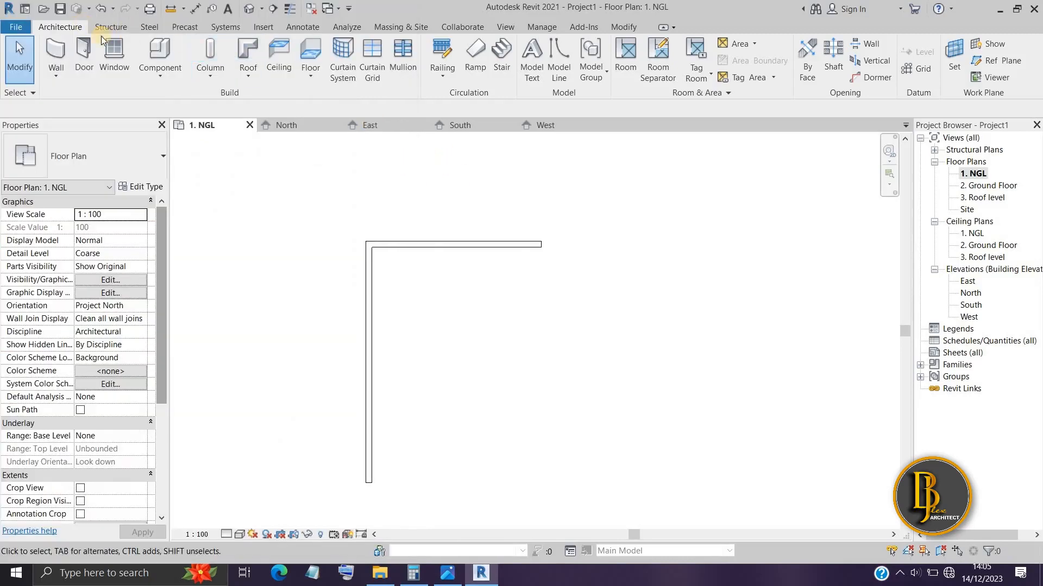
click(55, 58)
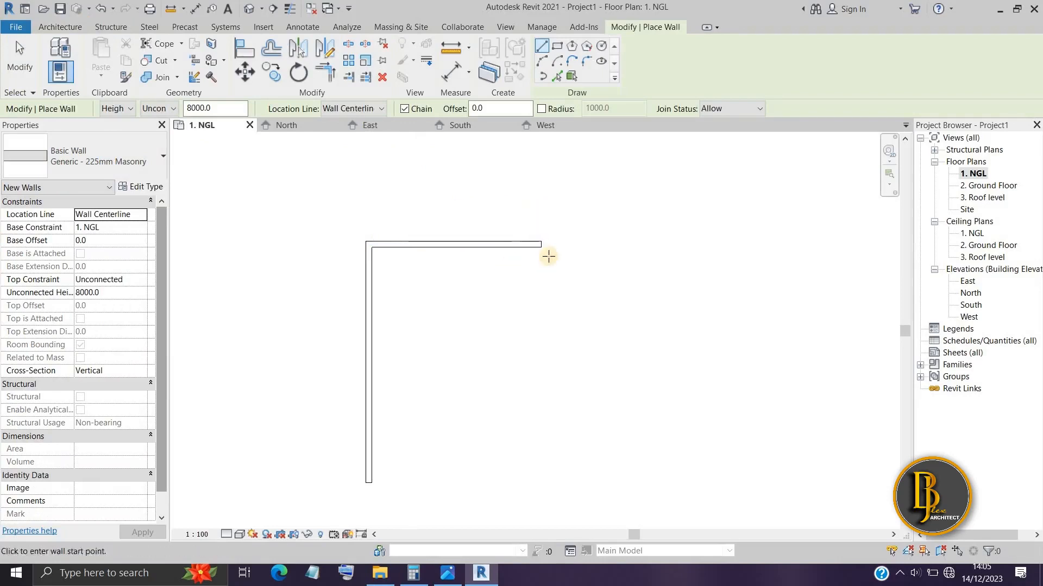
middle_drag(546, 255, 464, 300)
scroll(464, 285, up, 1)
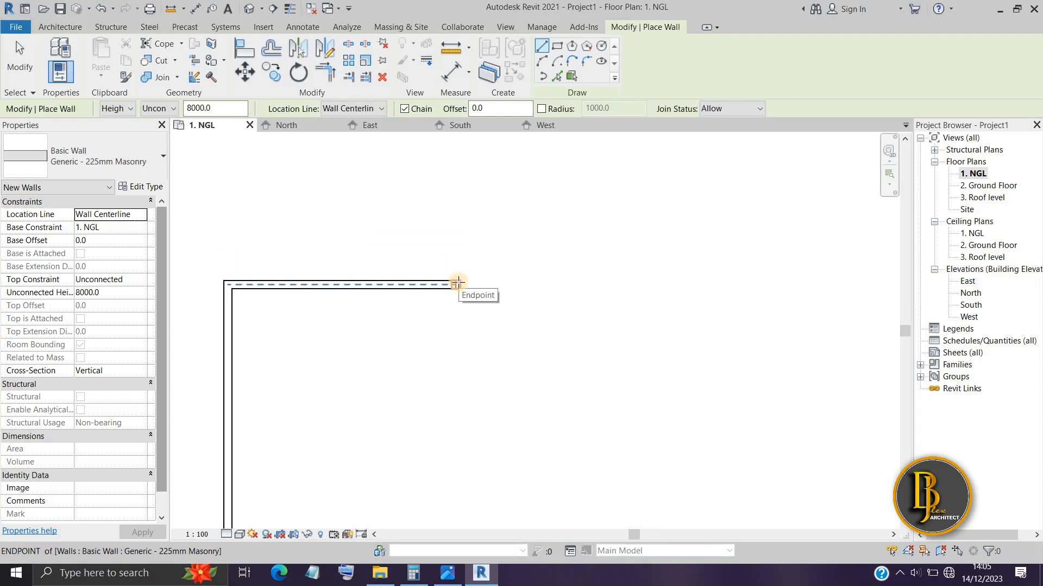
click(458, 283)
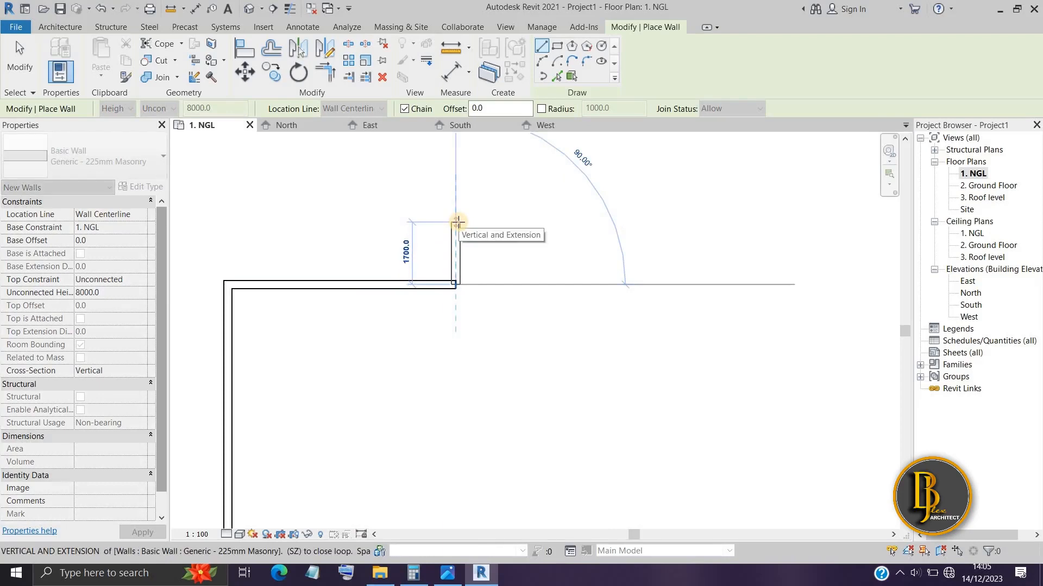
text(1301)
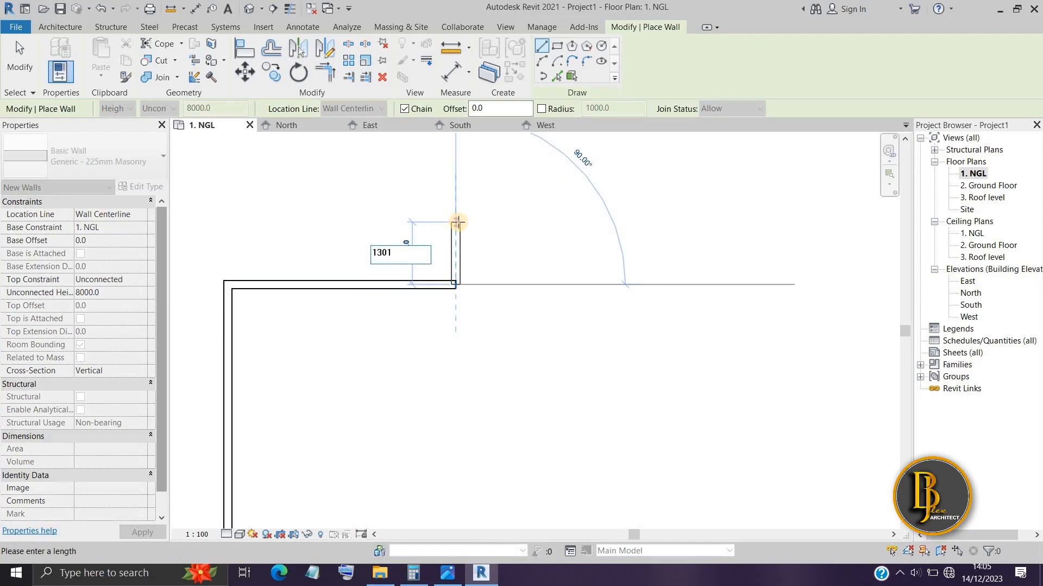
key(Return)
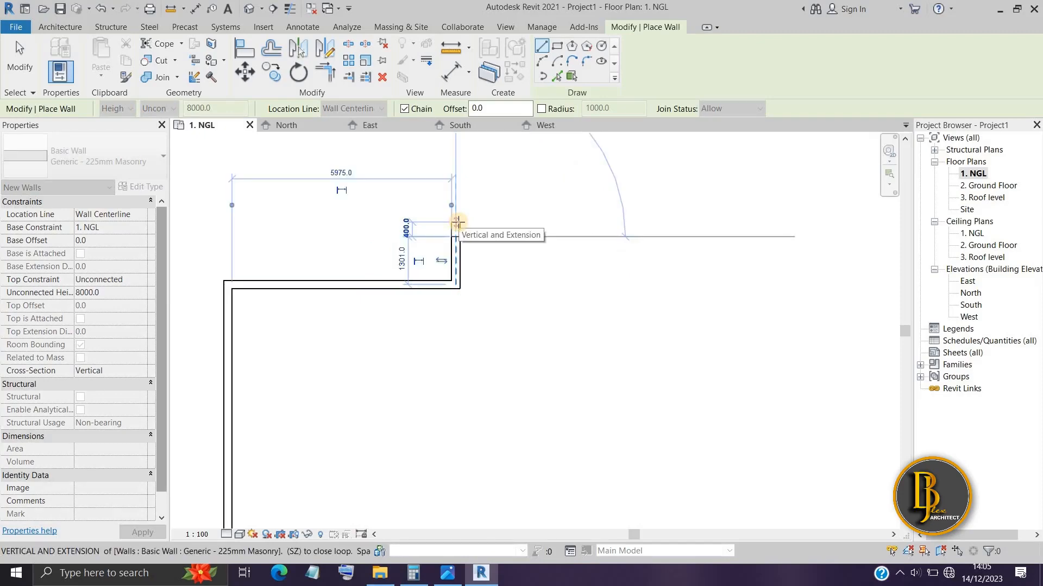
Step: Switch to the ground floor plan image and examine the dimensions along the laundry and bedroom side
click(451, 573)
drag(332, 213, 264, 211)
scroll(265, 211, down, 4)
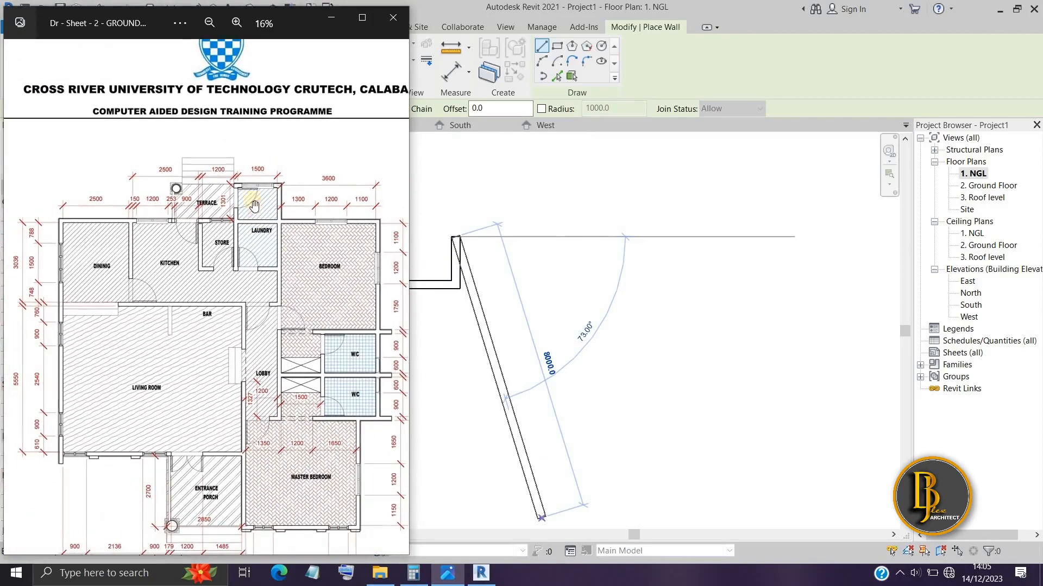
scroll(258, 175, up, 5)
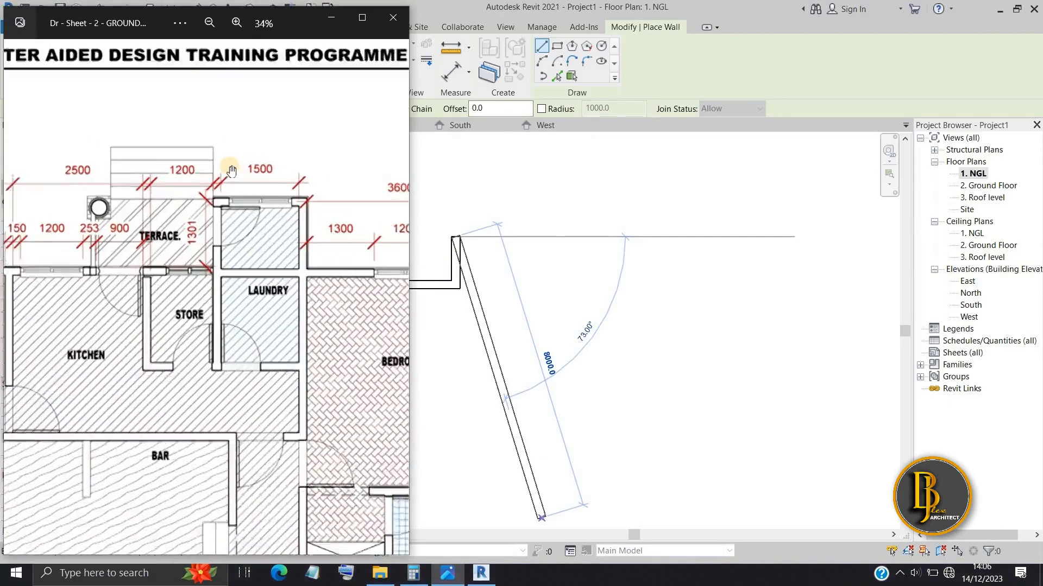
scroll(311, 310, down, 5)
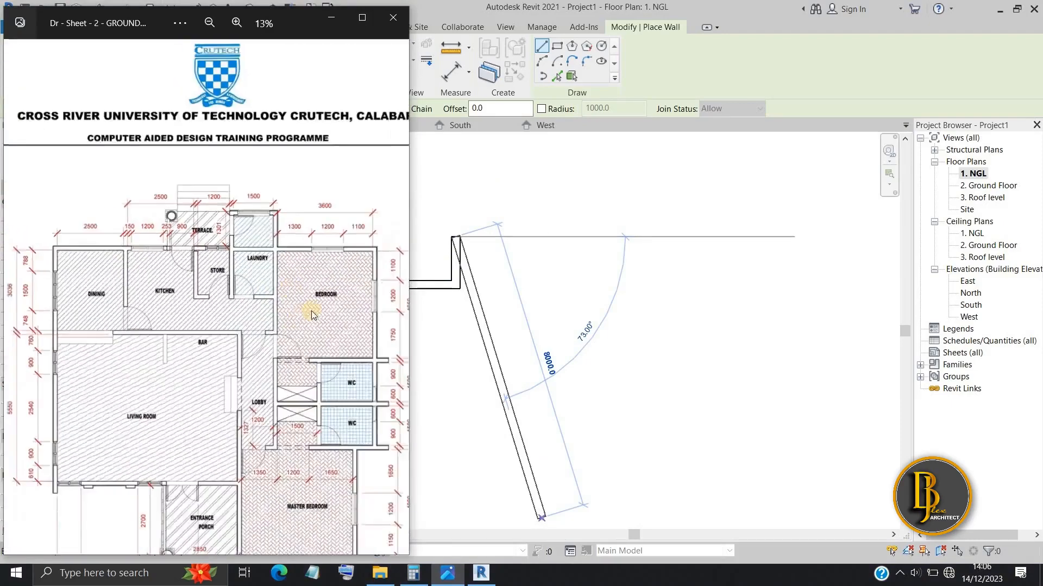
scroll(373, 313, up, 2)
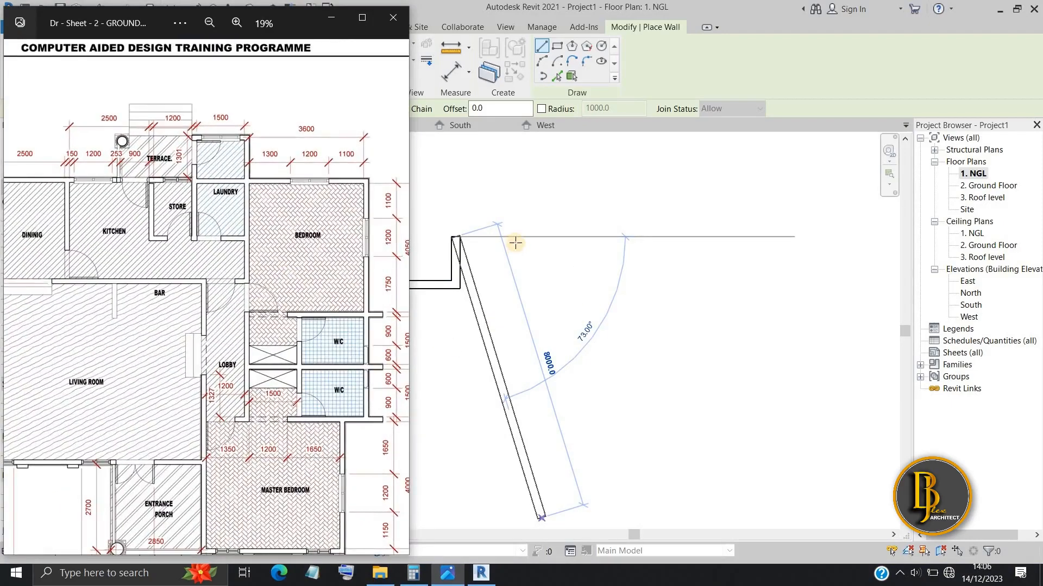
Step: Back in Revit, draw a 1500 mm laundry wall horizontally to the right and a return wall down to the kitchen side wall's line
click(517, 231)
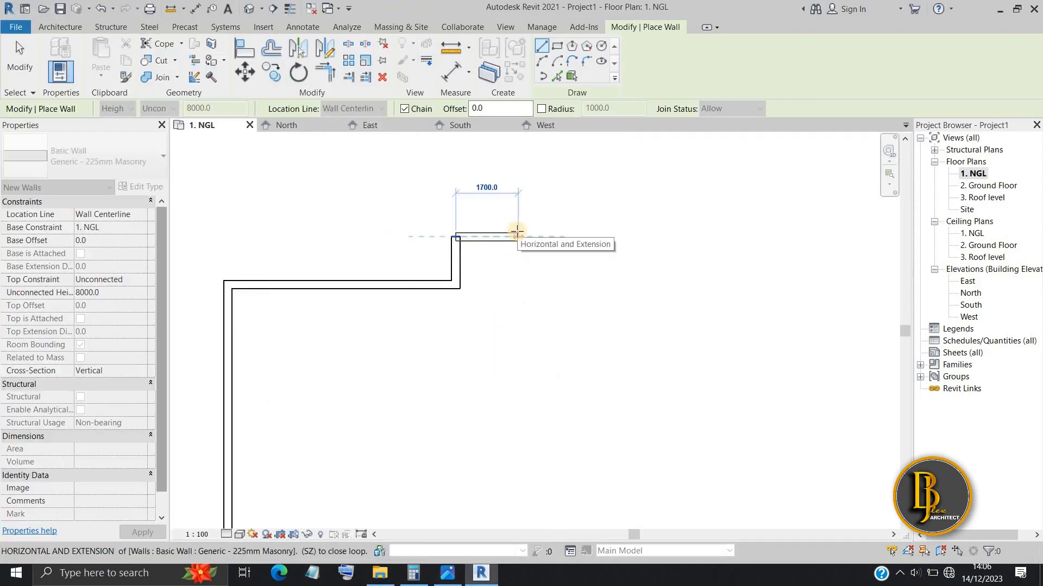
text(15)
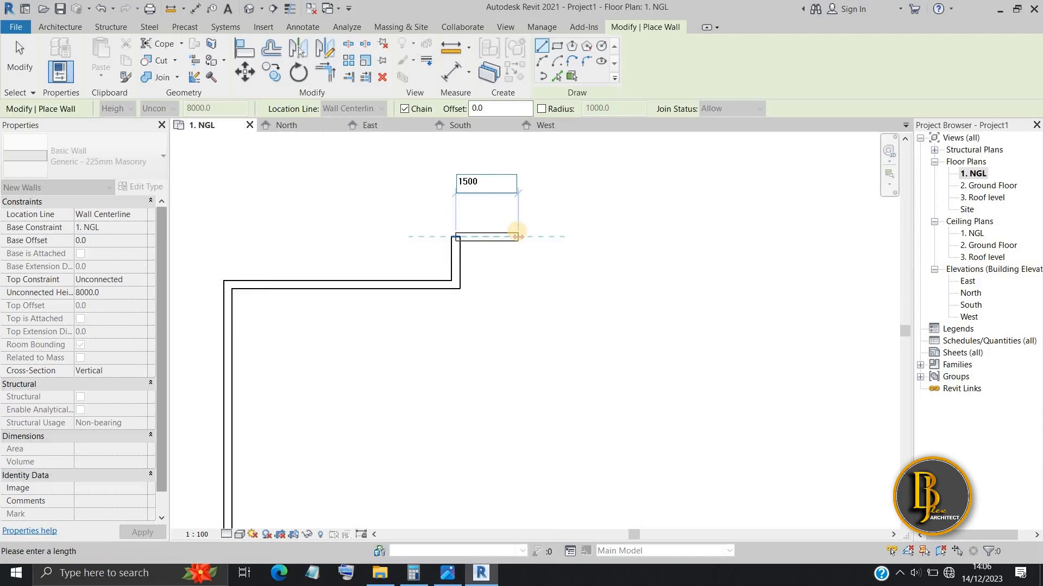
text(00)
key(Return)
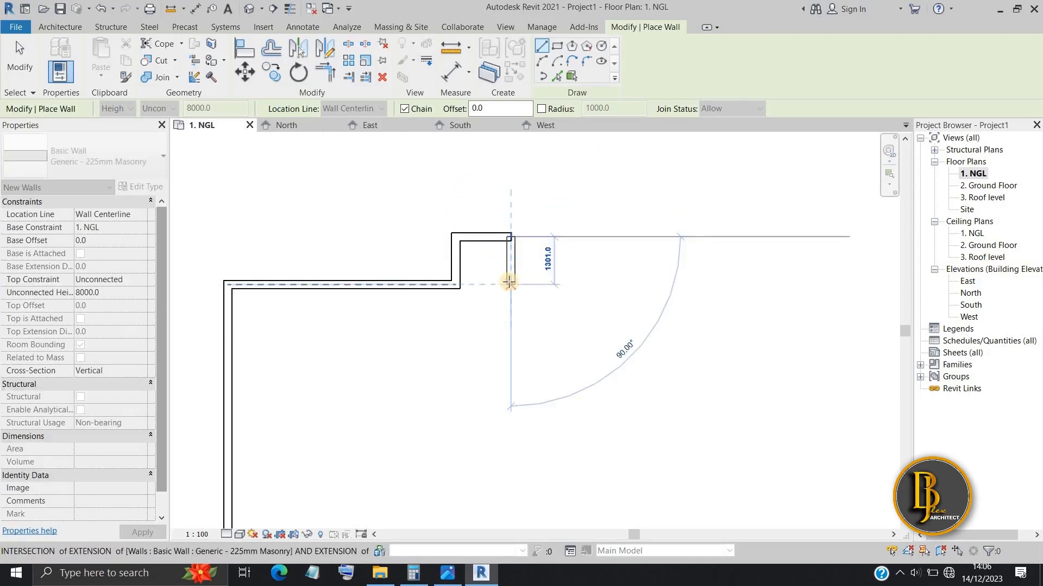
scroll(510, 269, up, 1)
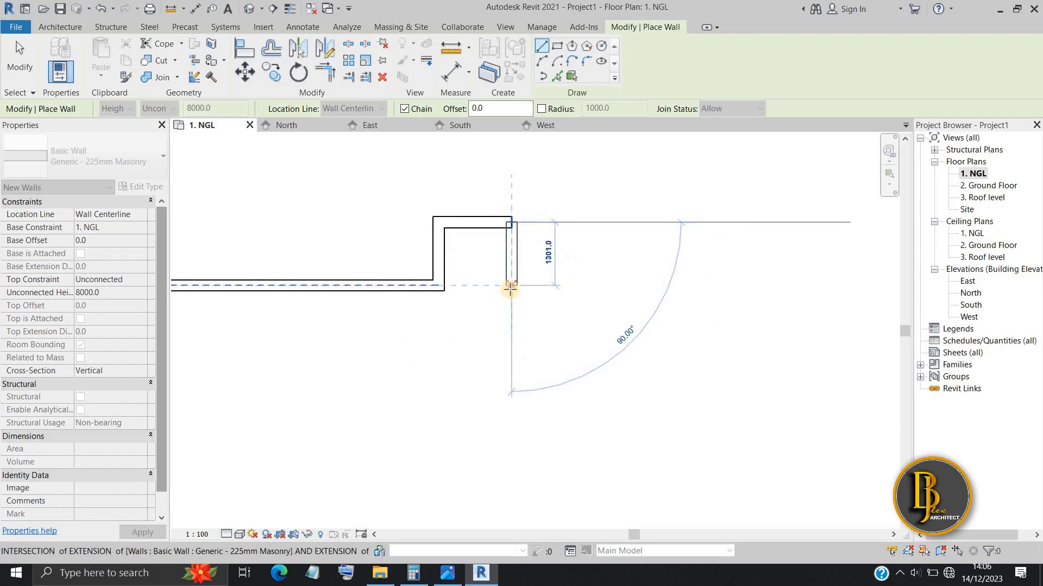
click(511, 286)
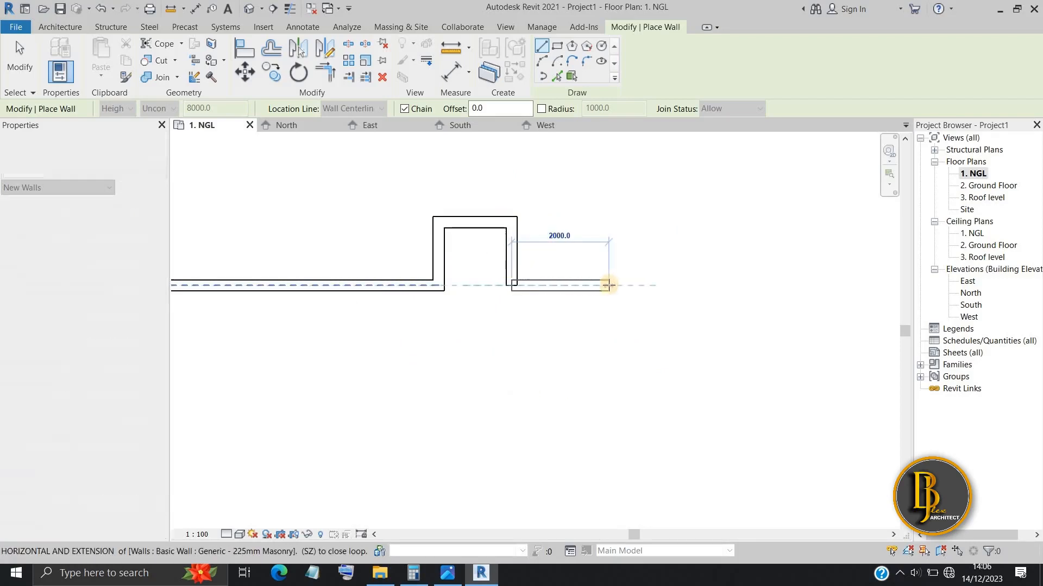
Step: Check the bedroom width on the ground floor plan image and, back in Revit, continue with a 3600 mm wall horizontally to the right
click(447, 572)
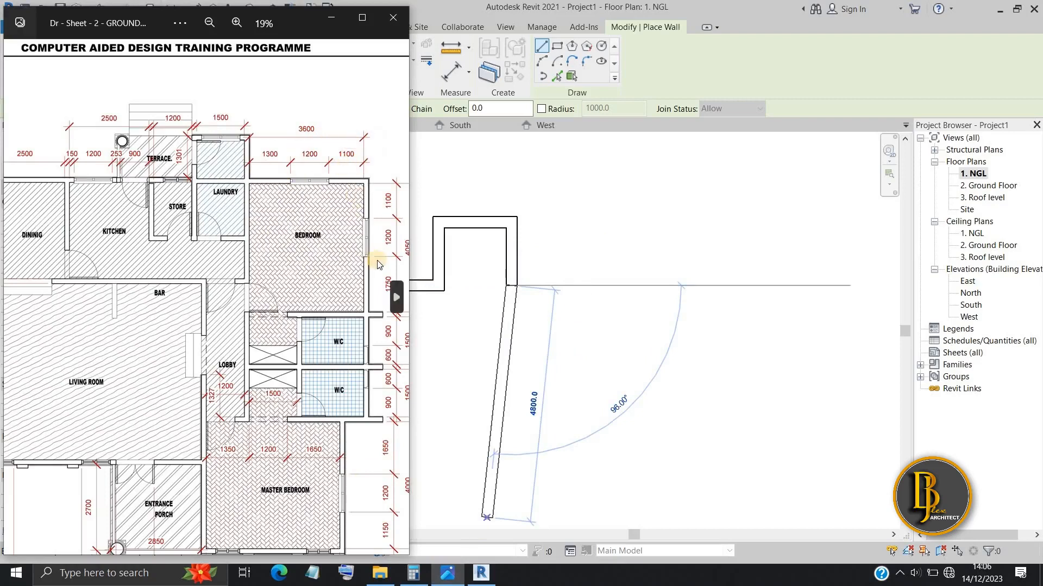
click(354, 267)
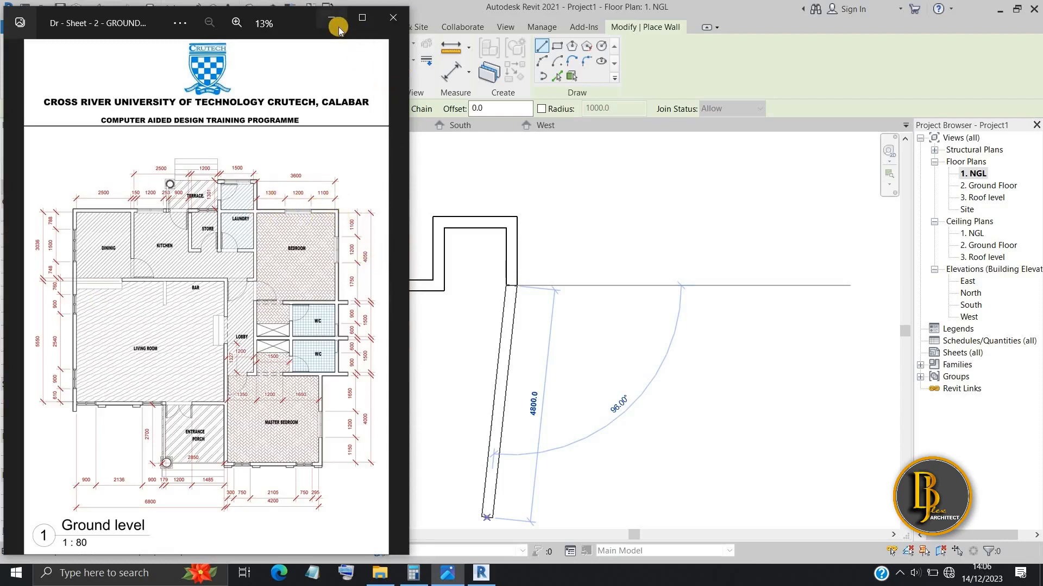
click(521, 306)
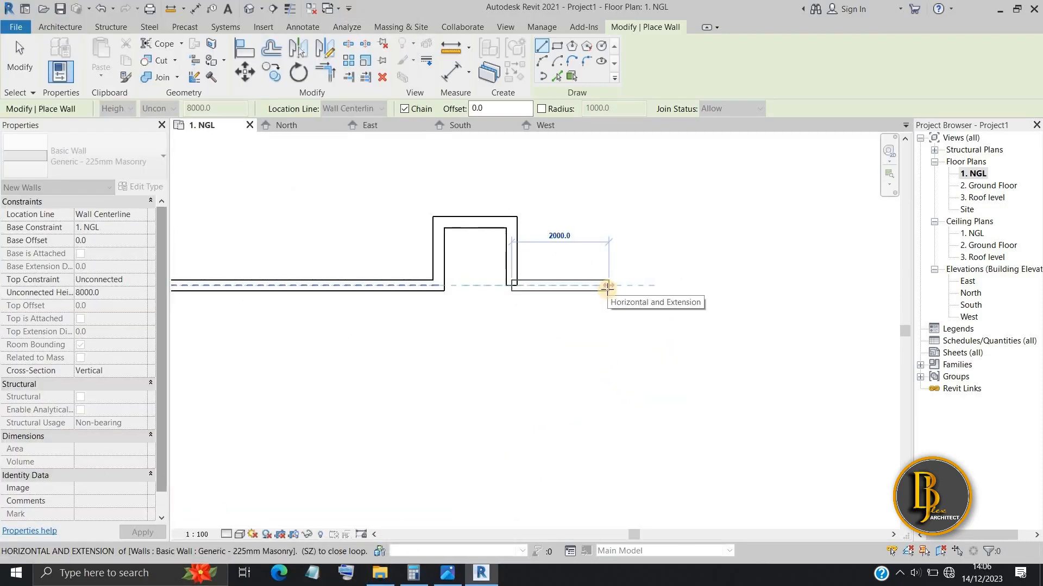
text(3600)
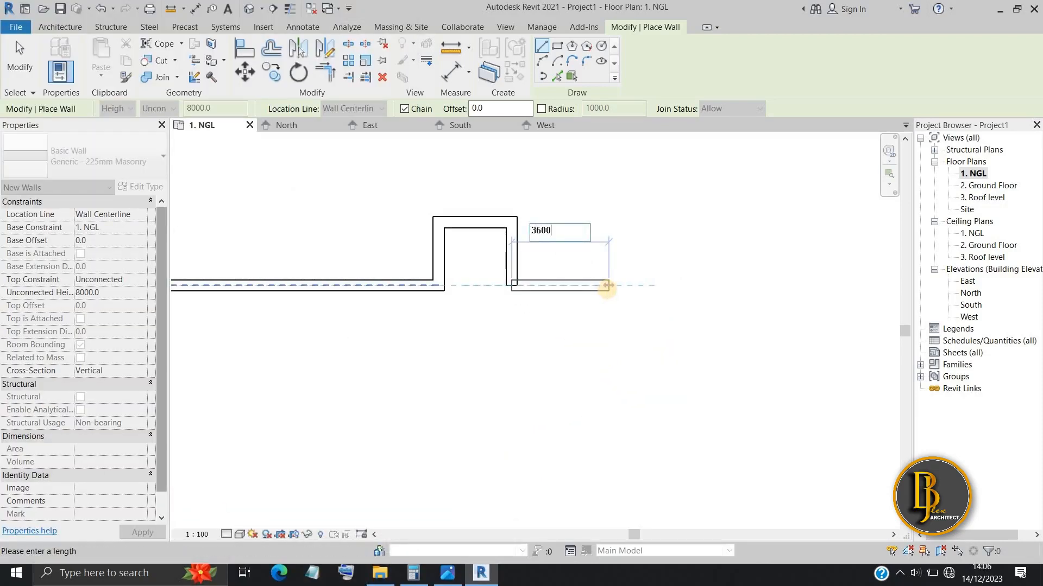
key(Return)
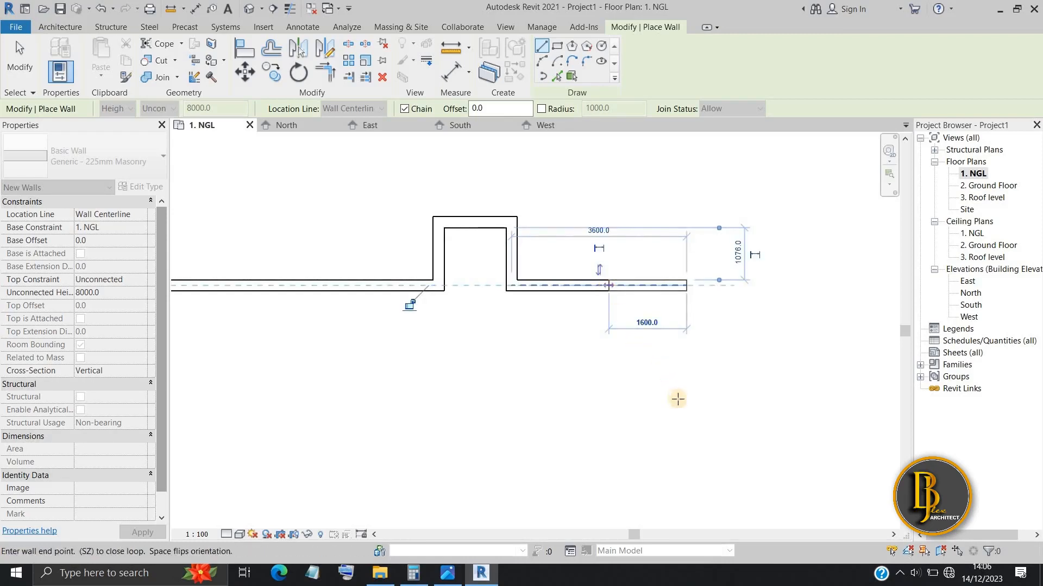
Step: Switch to the ground floor plan image and examine the dimensions along the bedroom and WC side
scroll(683, 420, down, 1)
middle_drag(682, 421, 657, 343)
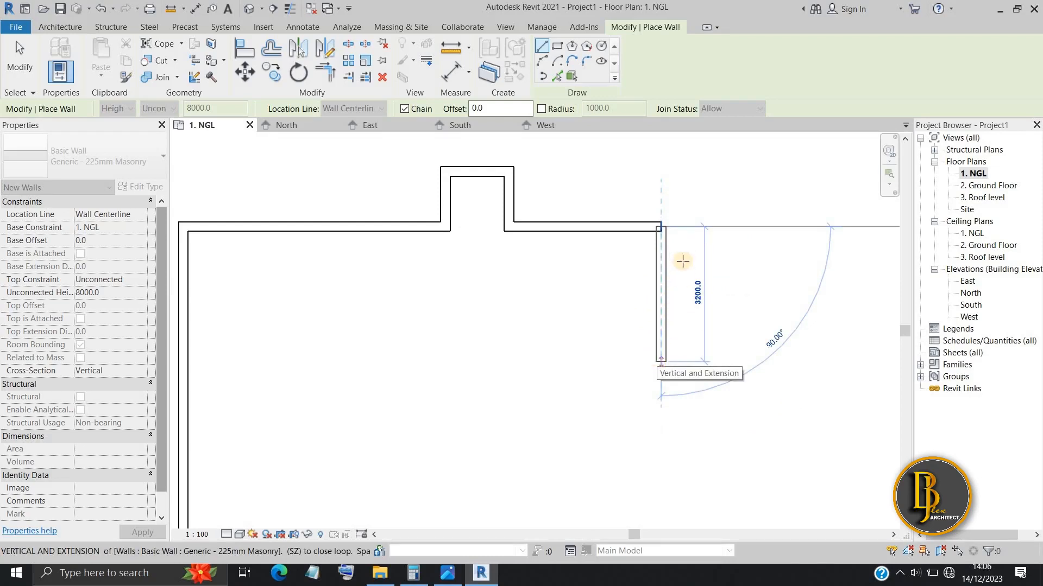
click(447, 573)
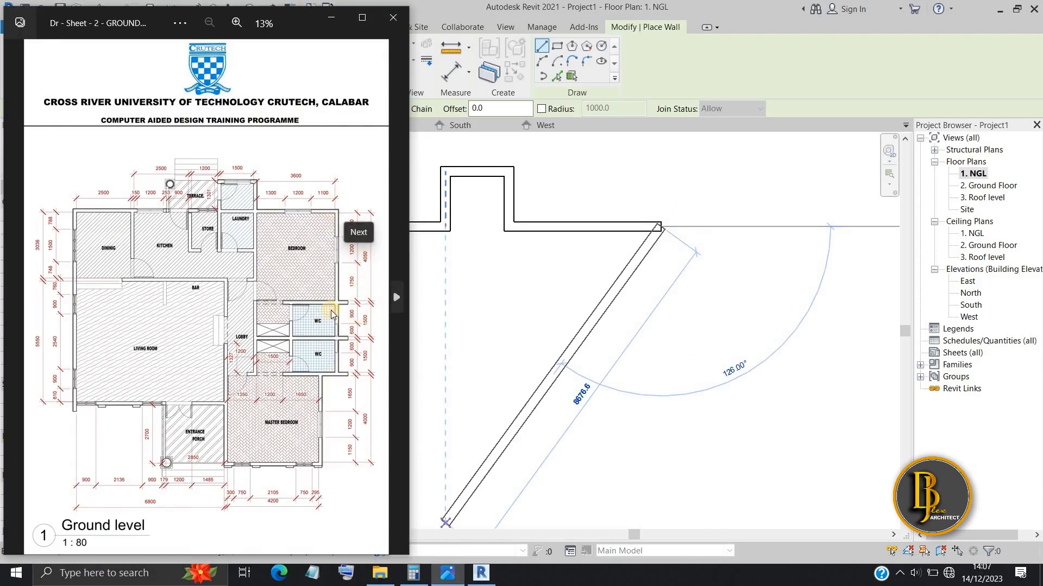
click(363, 330)
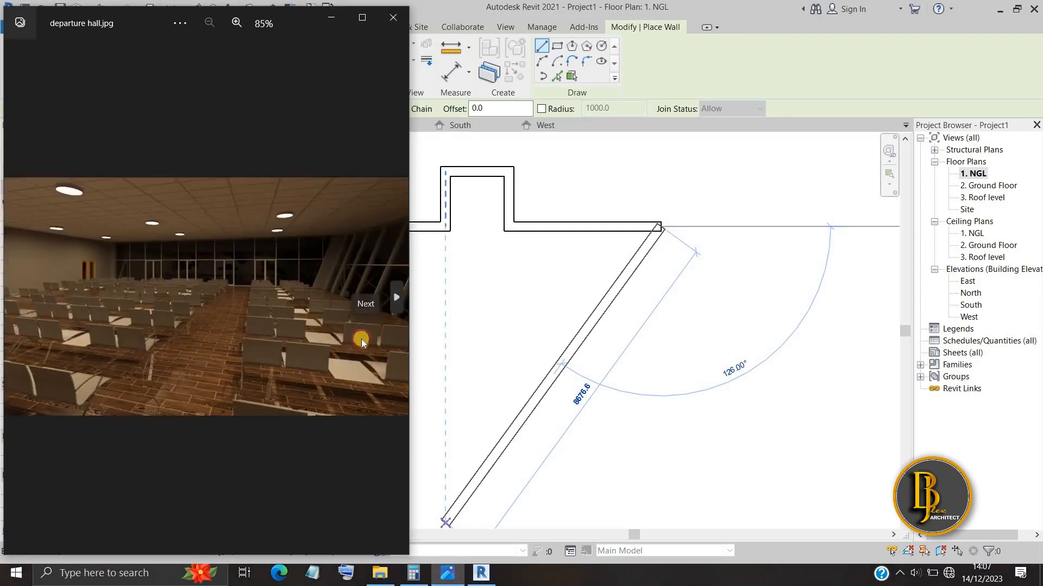
click(18, 320)
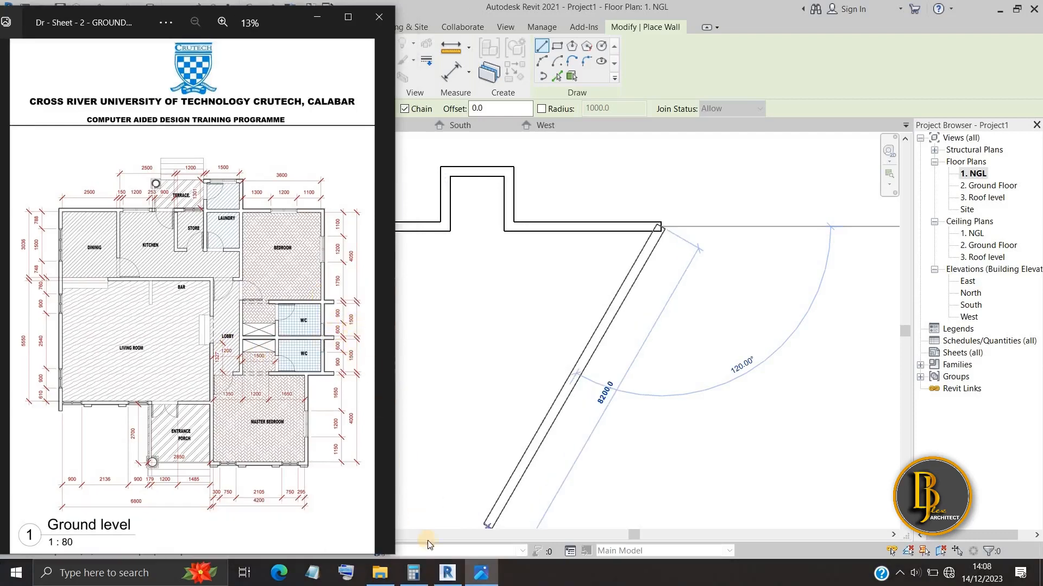
Step: In Calculator, clear the previous result and enter the addition 3000 + 4050 for the WC and bedroom lengths
click(413, 573)
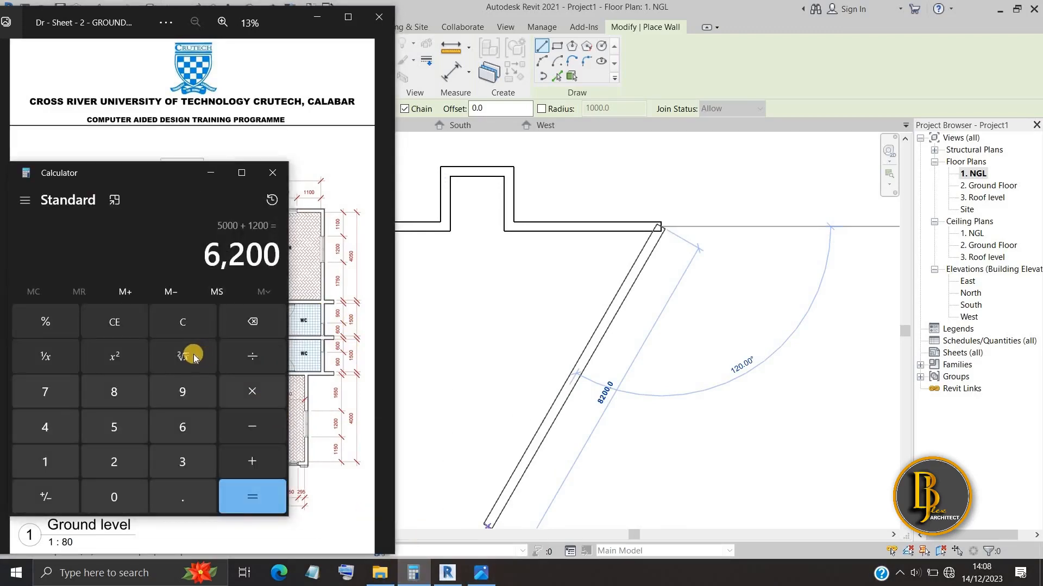
click(182, 322)
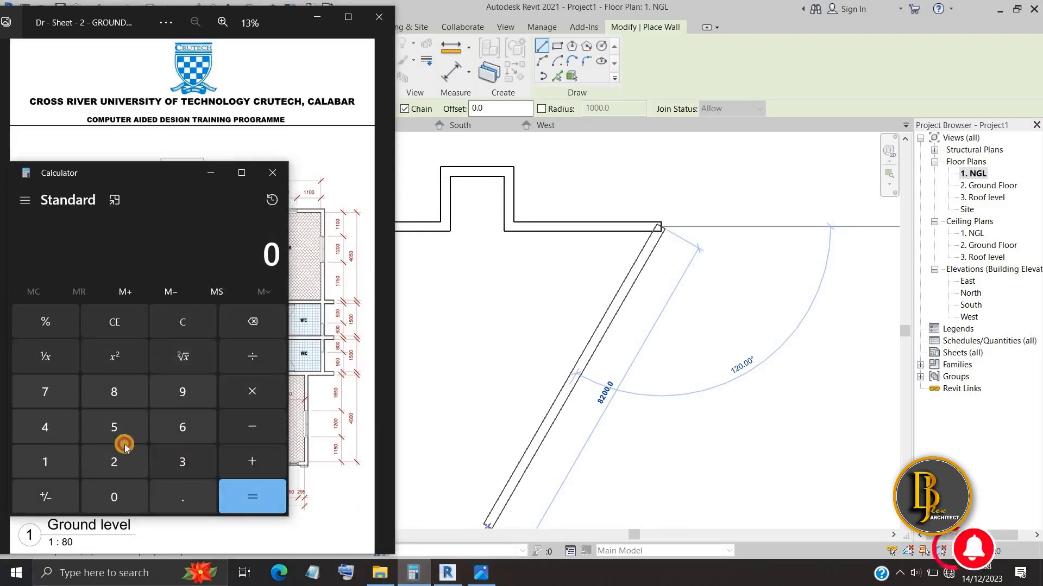
click(183, 462)
click(118, 496)
click(123, 491)
click(123, 490)
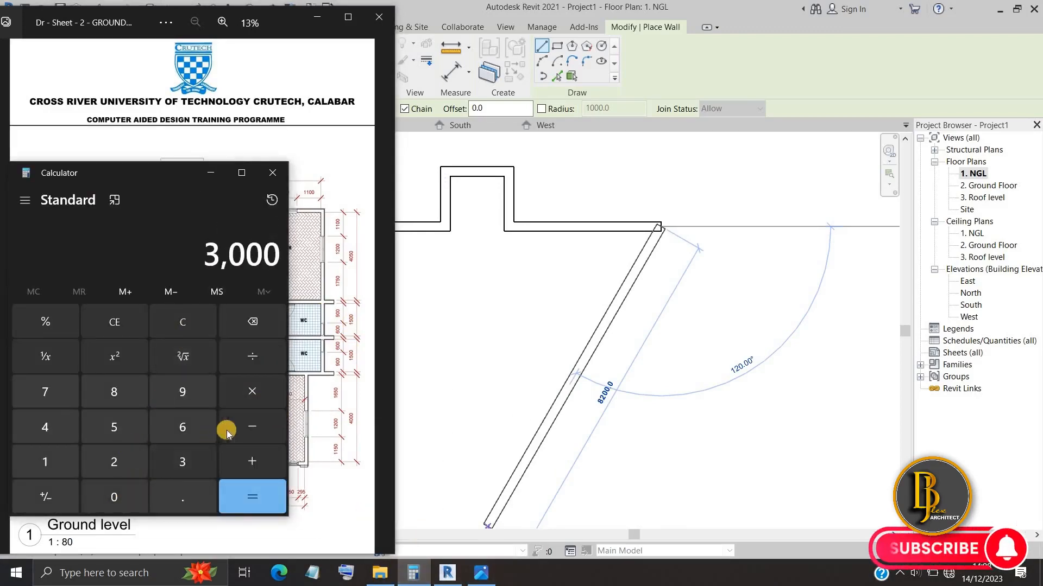
click(251, 461)
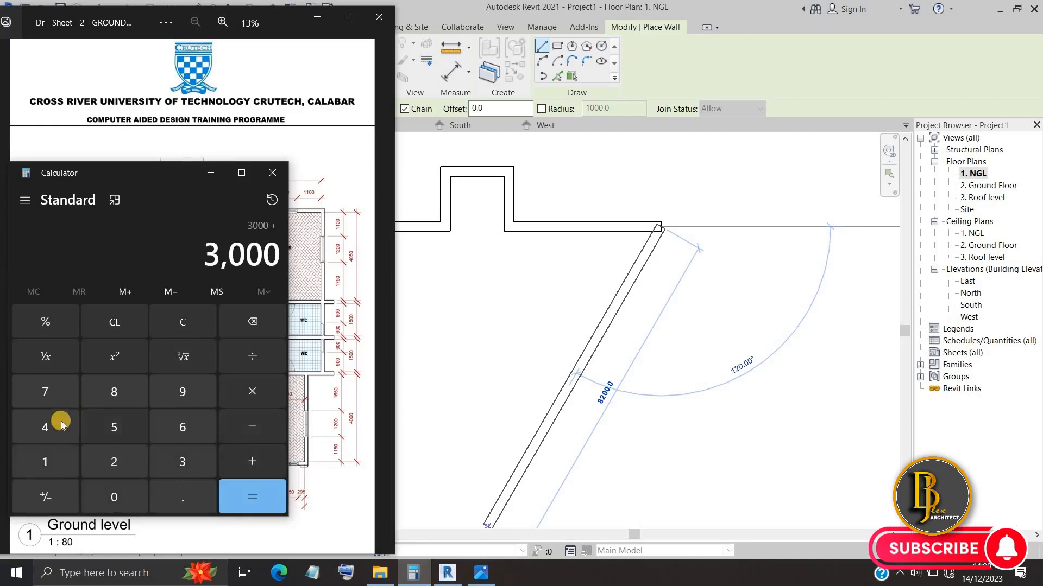
click(60, 425)
click(114, 497)
click(114, 428)
click(114, 497)
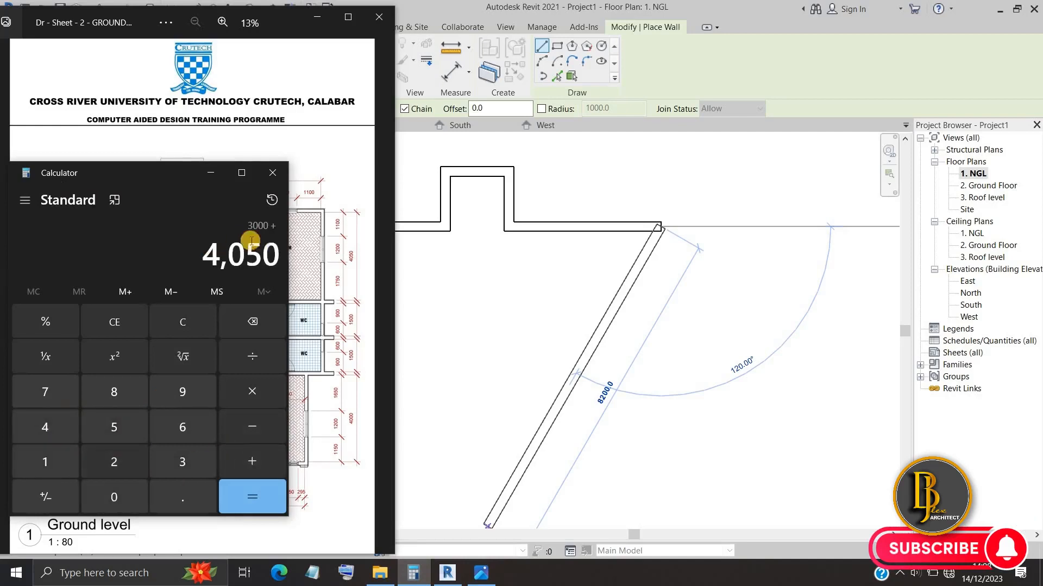
Step: Examine the bedroom and WC dimensions on the ground floor plan image, and complete the addition in Calculator
click(371, 244)
scroll(356, 254, up, 3)
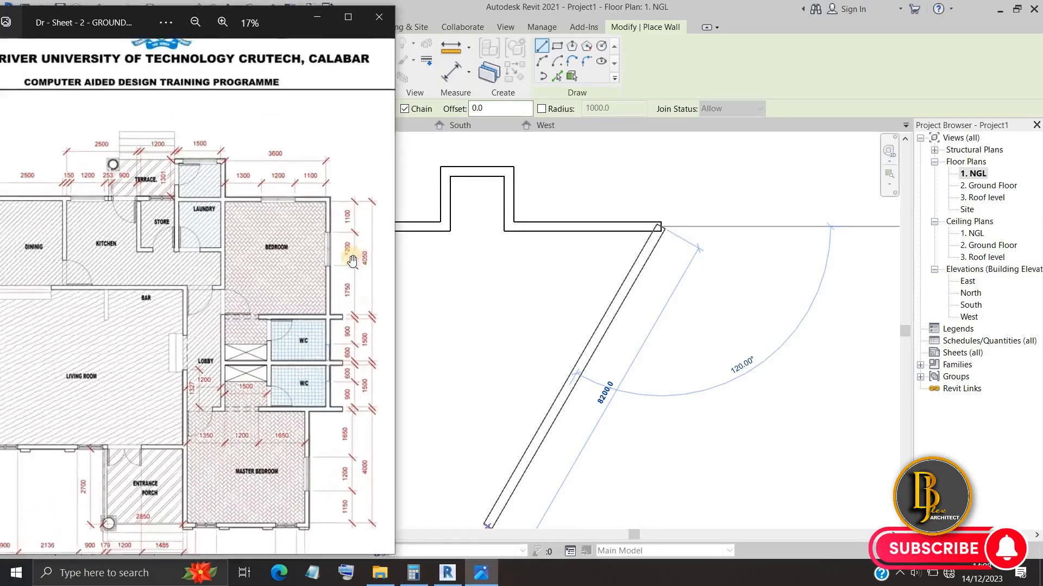
scroll(364, 328, up, 5)
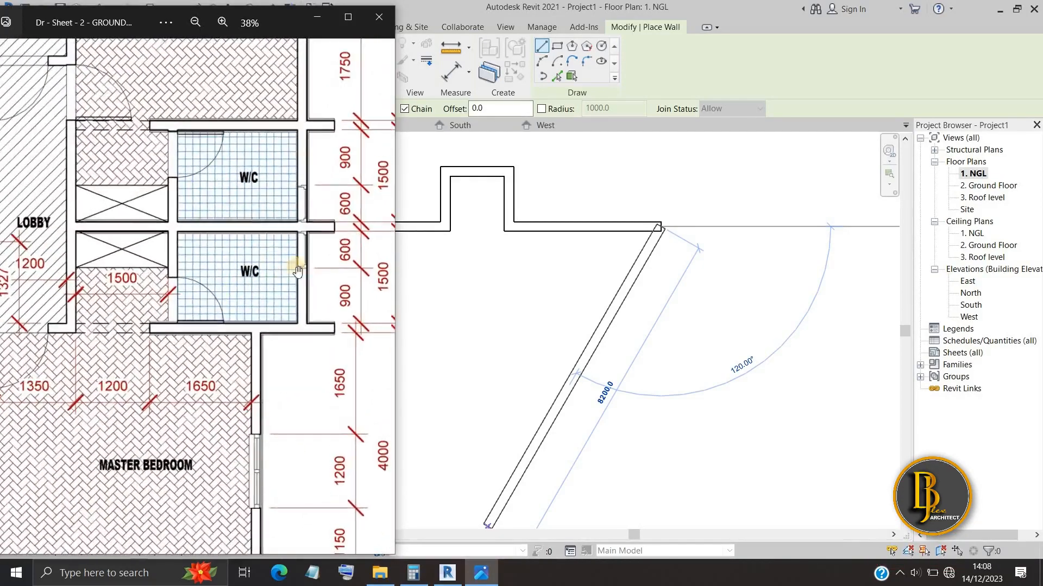
scroll(303, 327, down, 3)
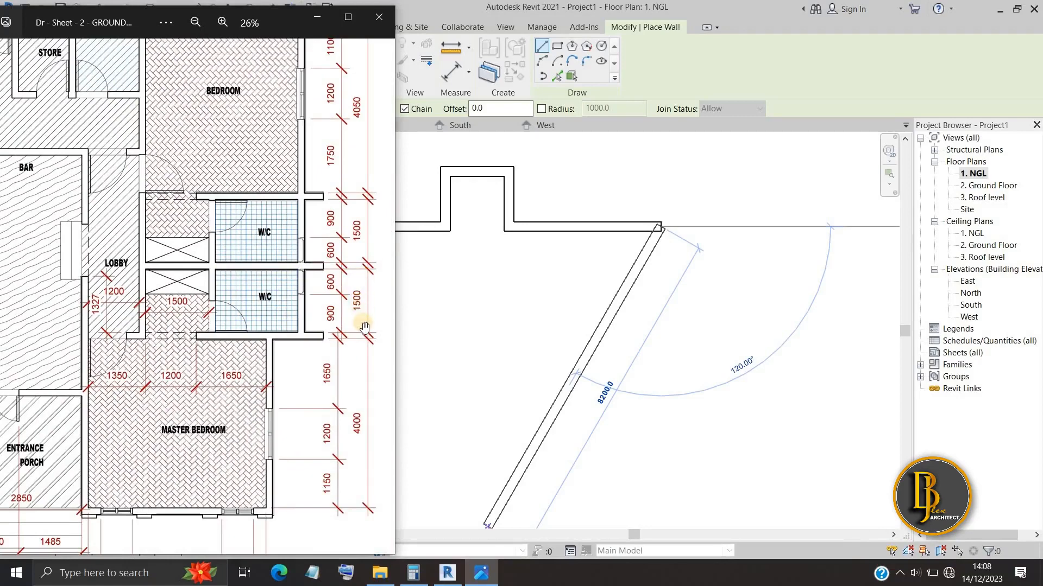
scroll(364, 327, up, 5)
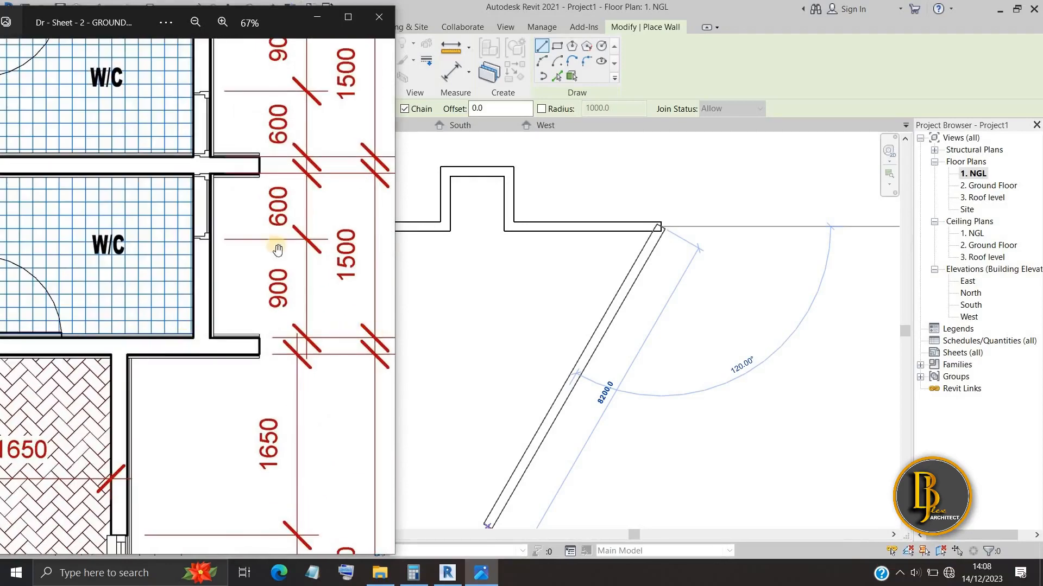
scroll(274, 233, down, 3)
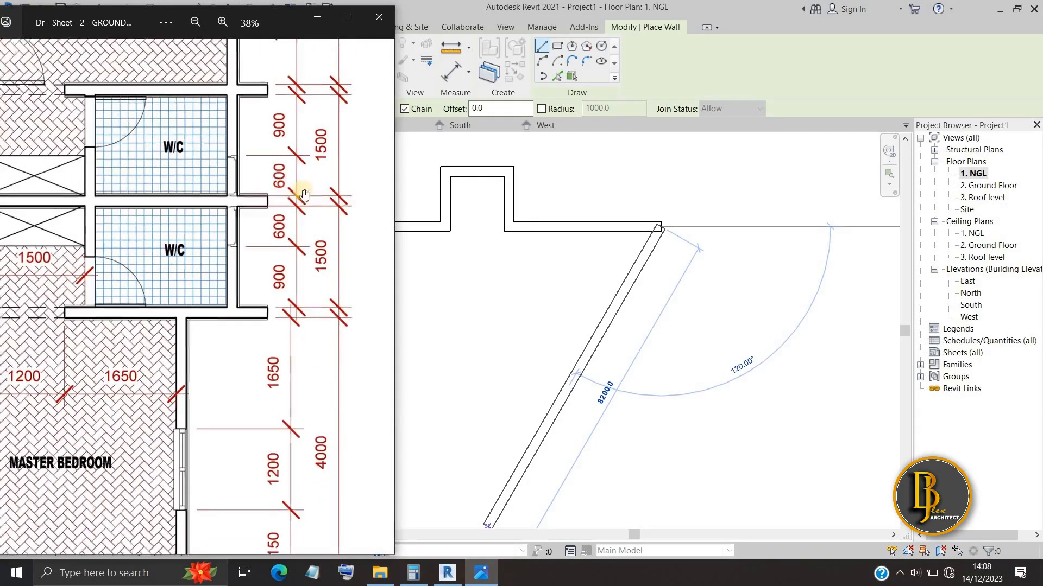
scroll(304, 194, down, 1)
scroll(326, 193, down, 1)
drag(326, 194, 329, 400)
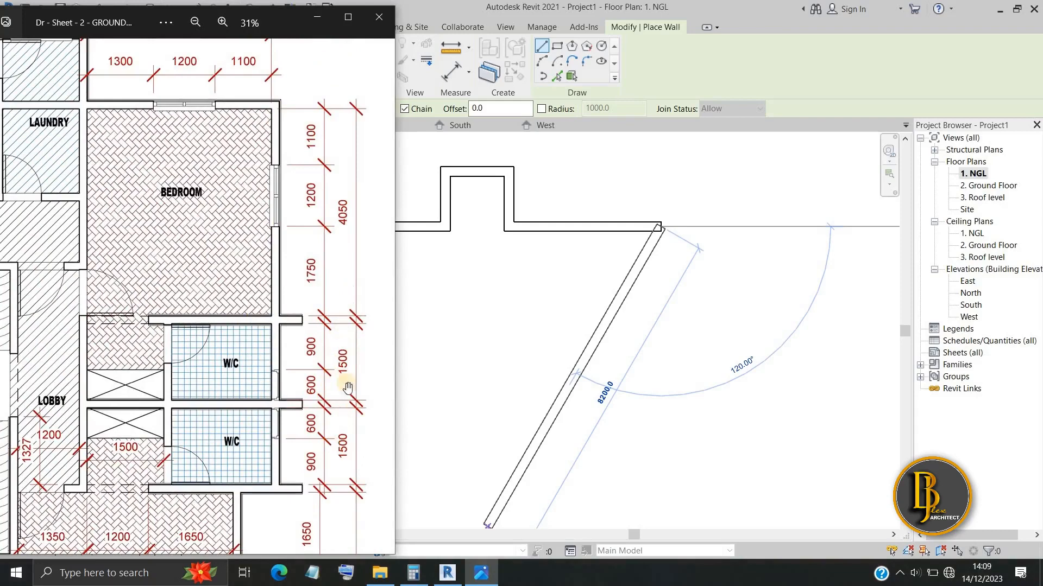
click(314, 18)
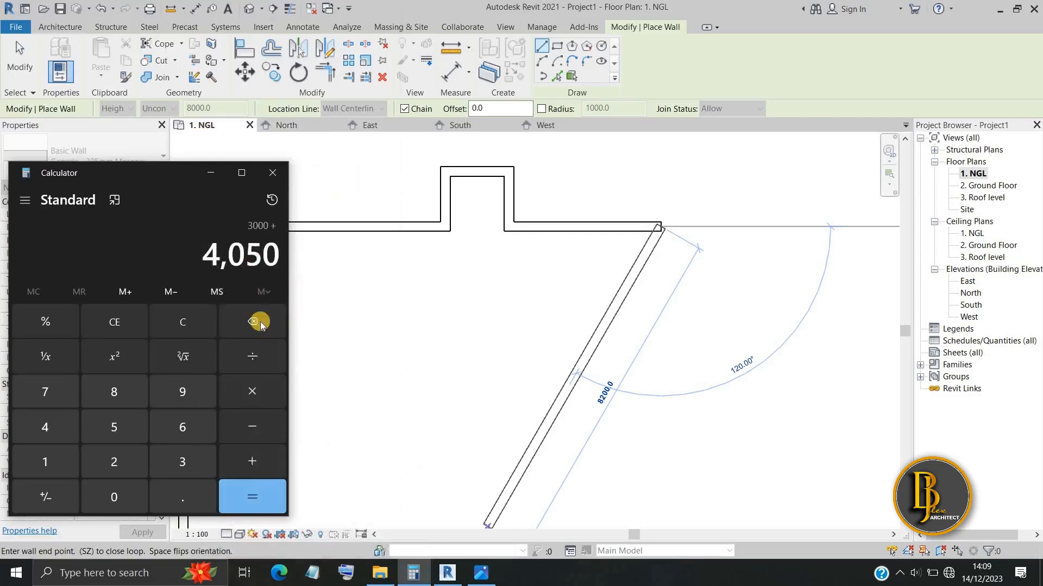
click(252, 497)
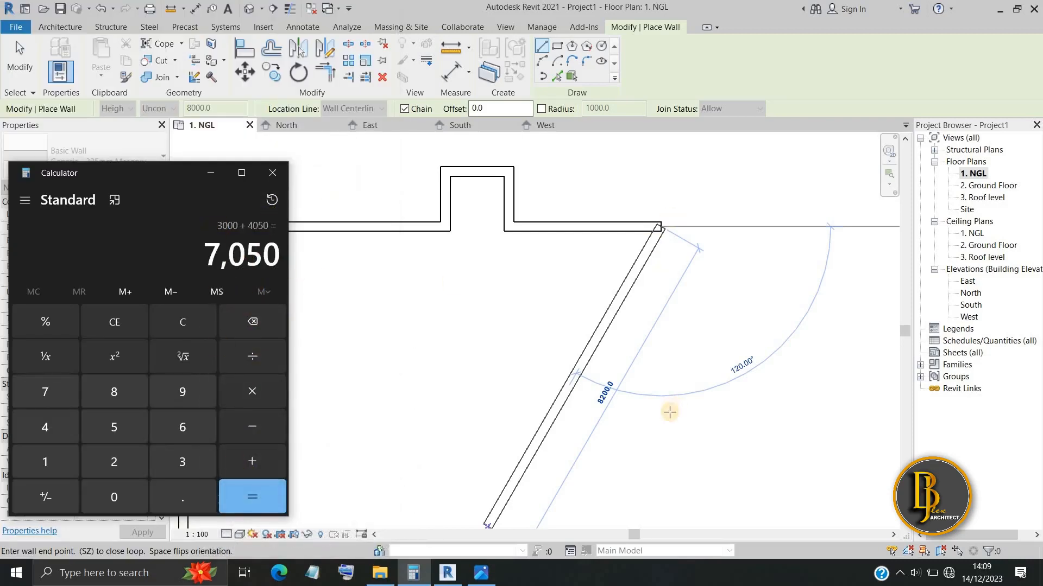
Step: Back in Revit, try to draw a 7050 mm wall downward from the bedroom wall's free end, end the Wall command and undo the wall
click(690, 421)
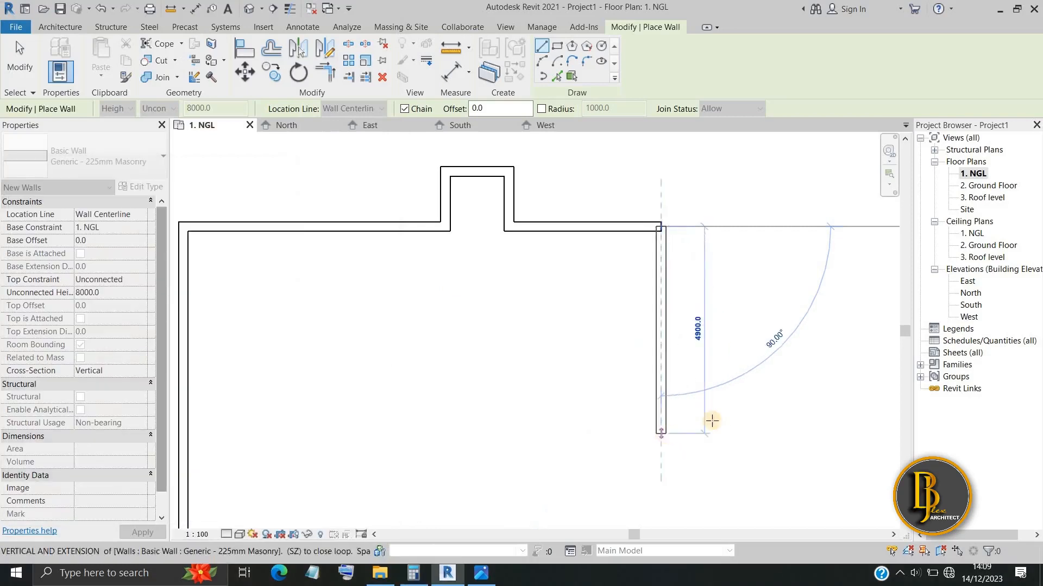
scroll(696, 422, up, 3)
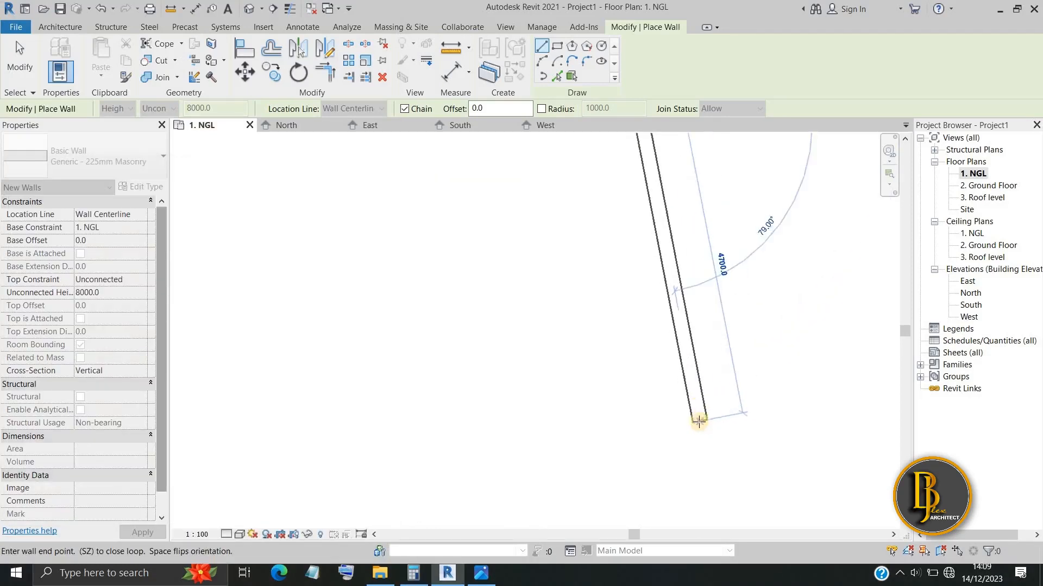
scroll(698, 423, down, 5)
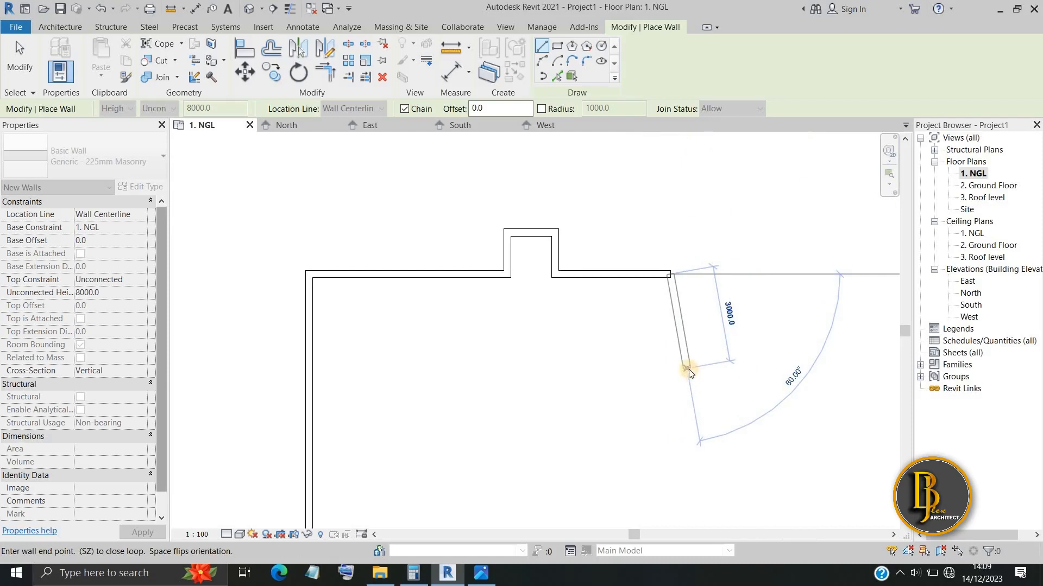
text(7050)
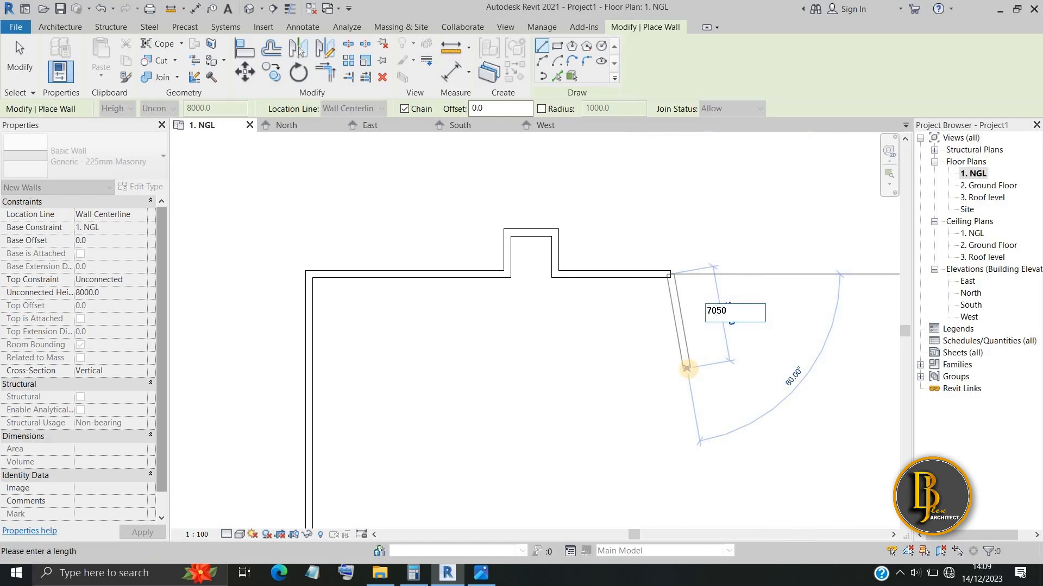
key(Return)
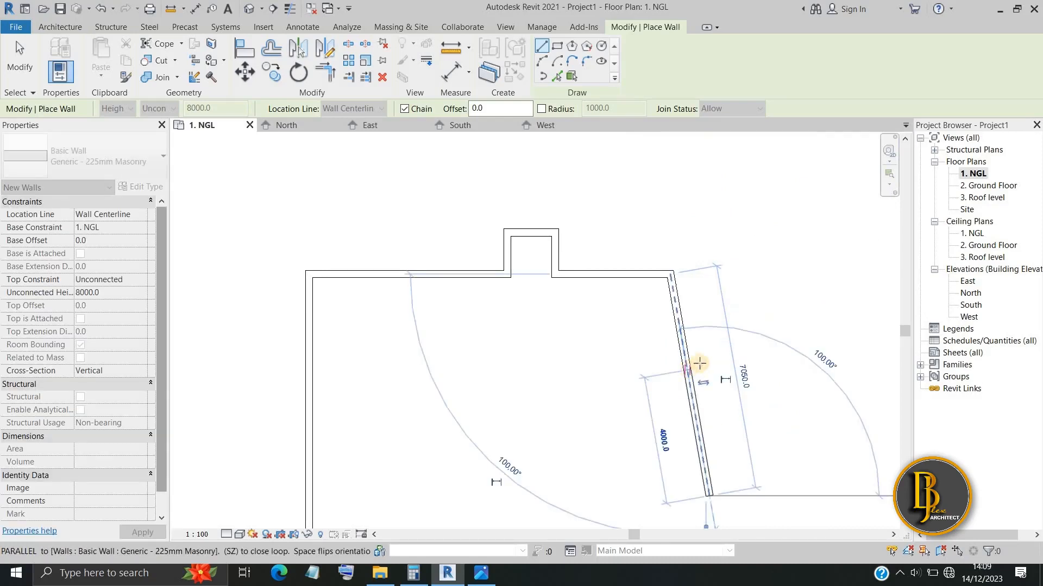
scroll(686, 347, down, 3)
middle_drag(624, 321, 634, 333)
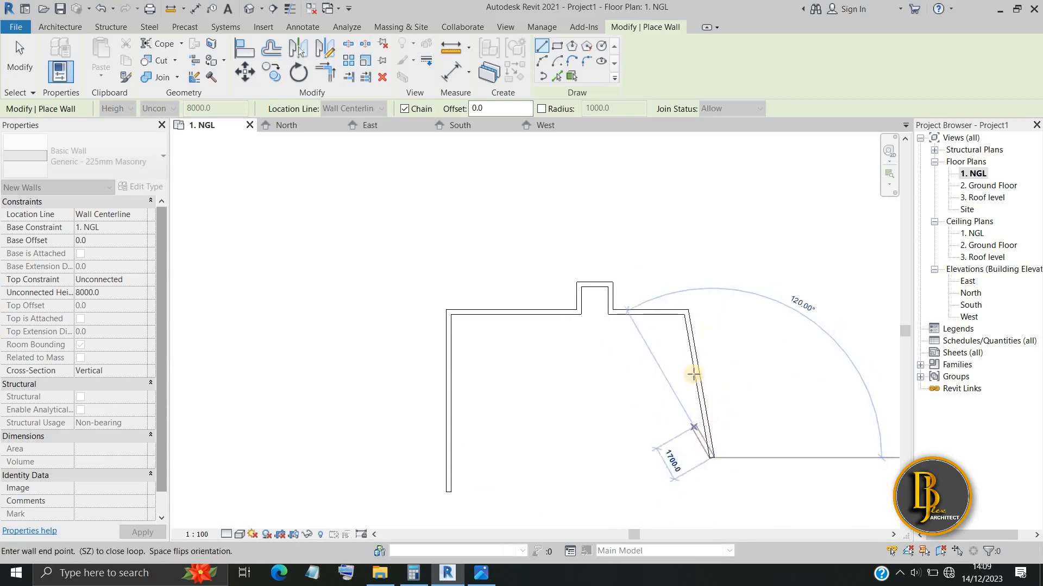
key(Escape)
key(Escape)
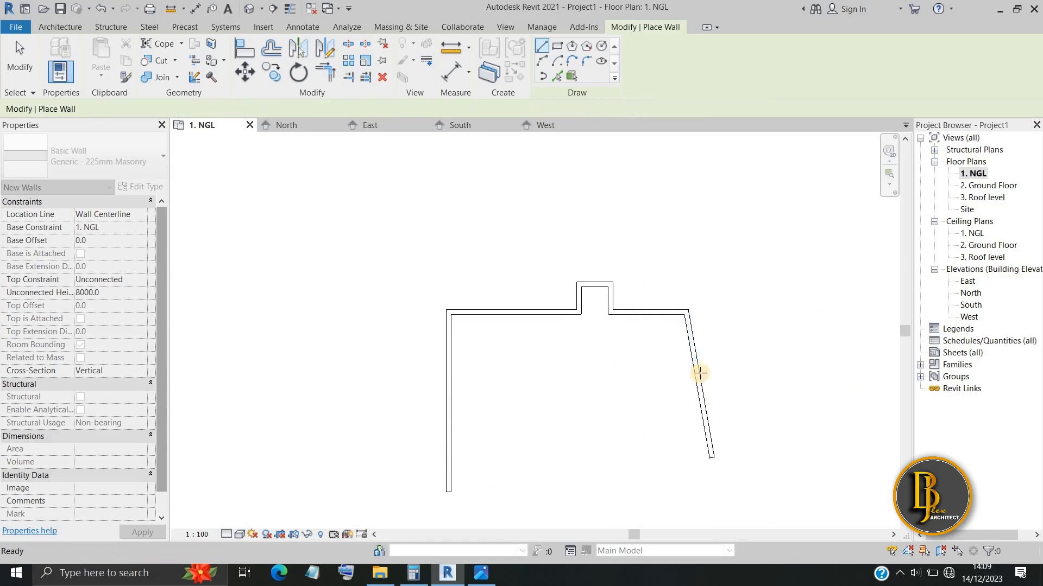
key(ctrl+z)
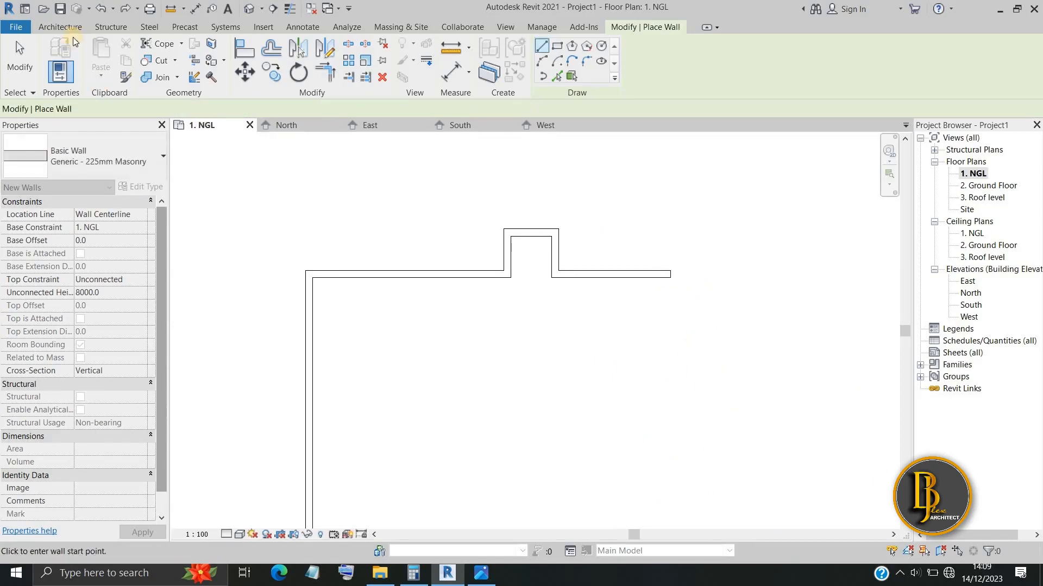
Step: Draw a 7050 mm wall vertically downward from the free end of the bedroom's upper exterior wall
click(61, 28)
click(56, 57)
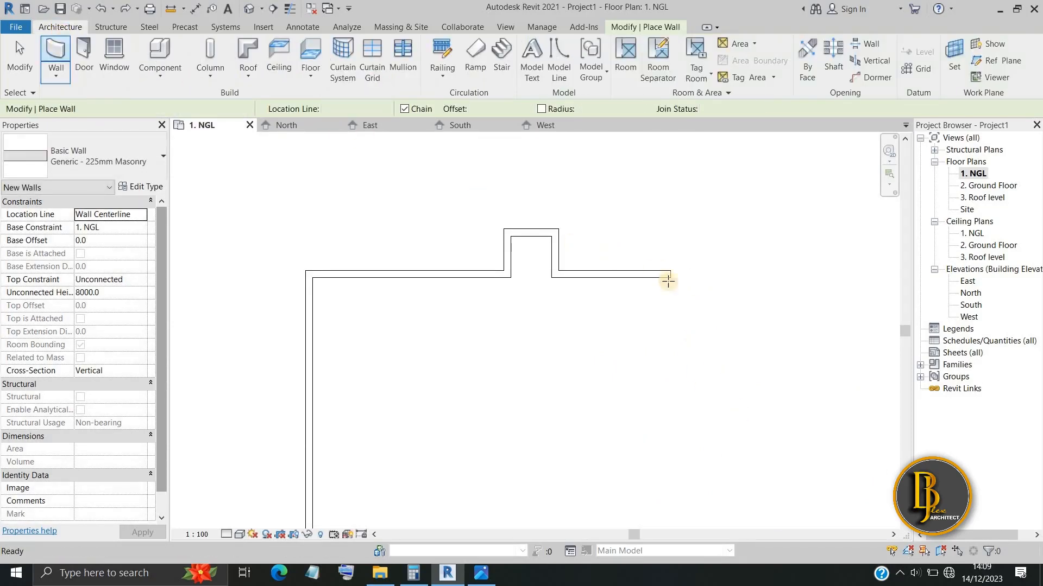
click(669, 273)
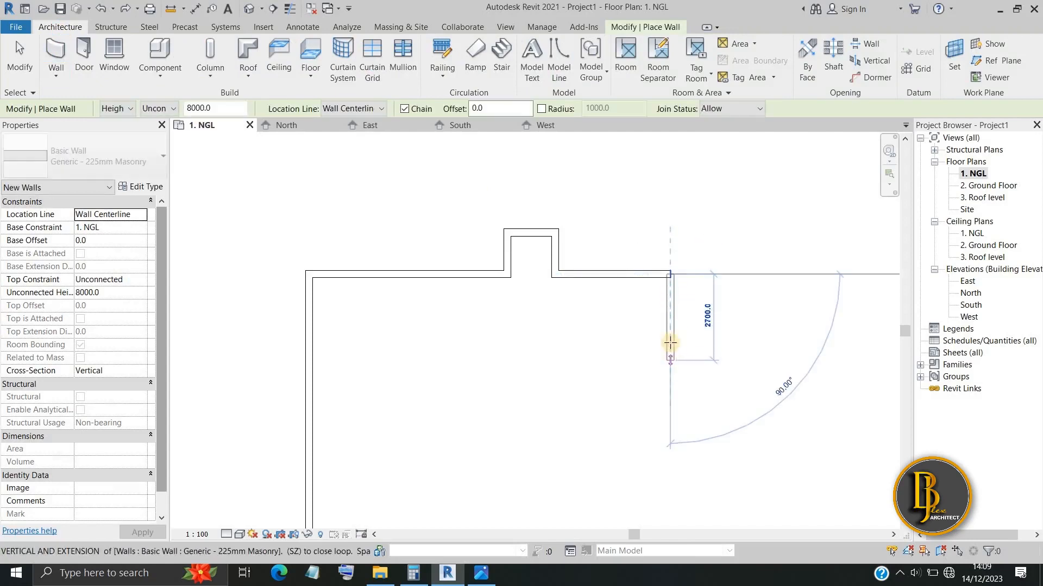
scroll(673, 360, up, 2)
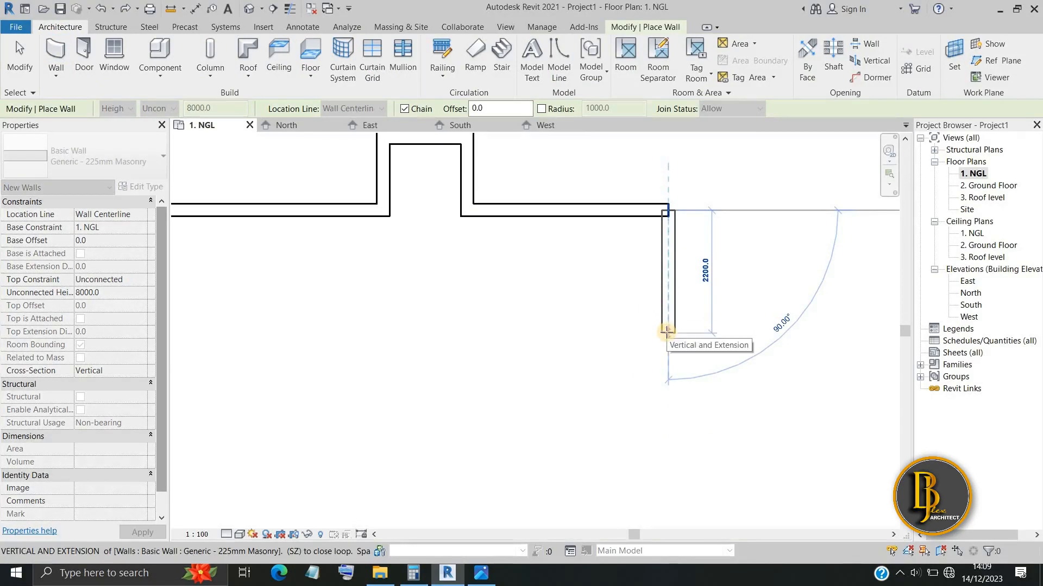
text(7050)
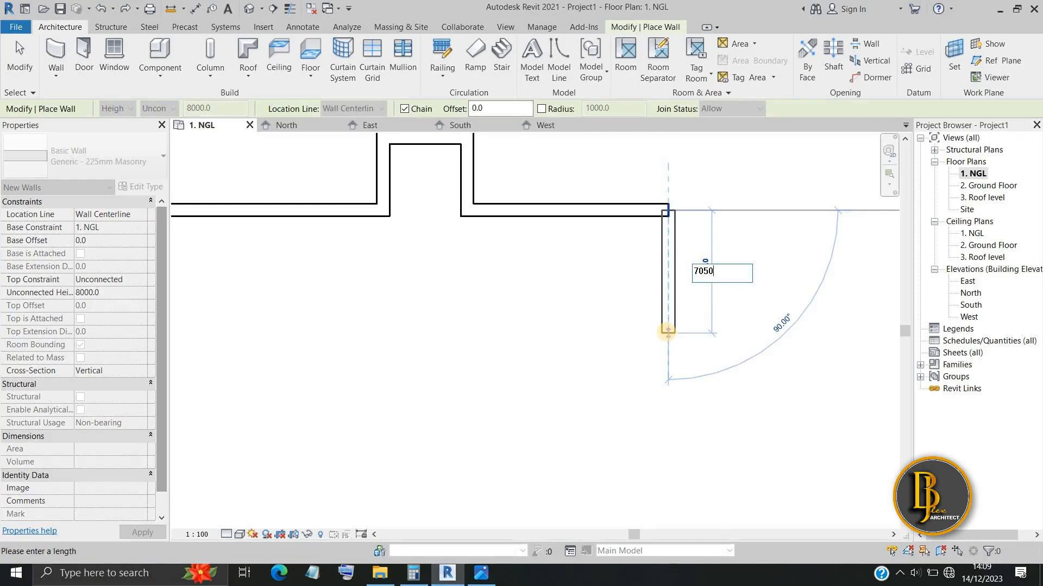
key(Return)
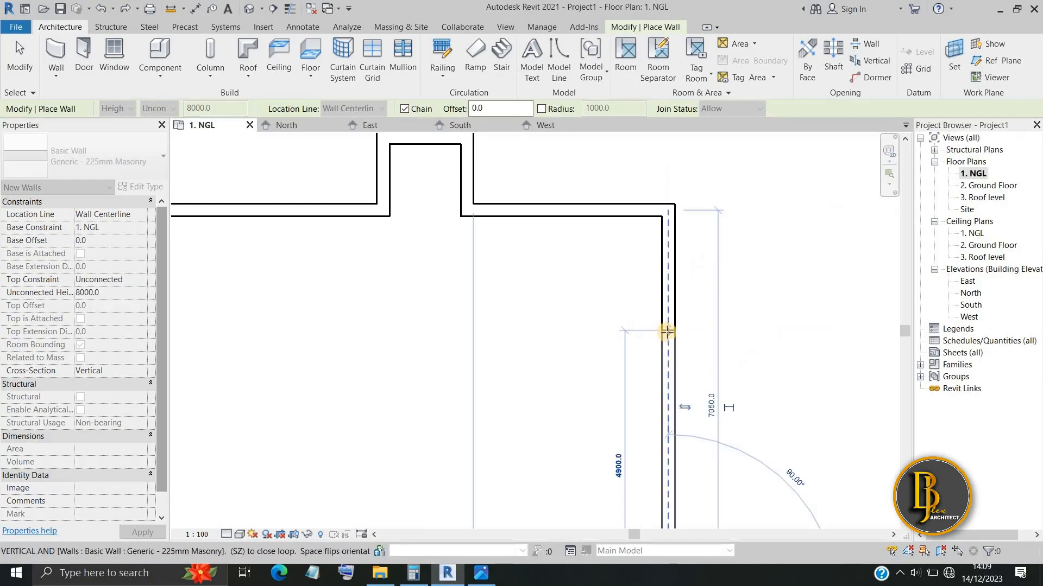
scroll(654, 228, down, 3)
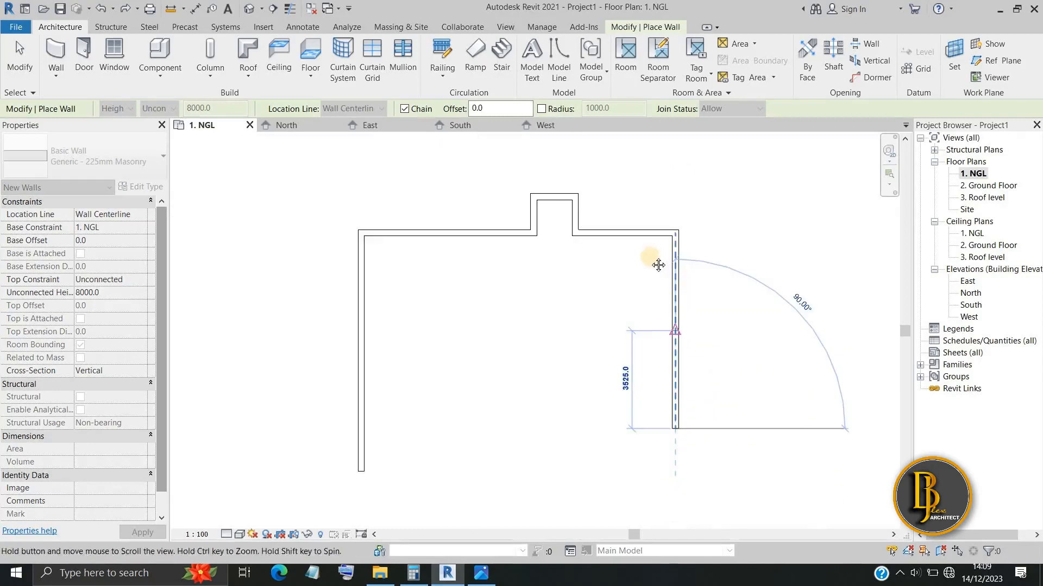
Step: Examine the WC and master bedroom side on the ground floor plan image, close the image and end the wall chain in Revit
click(482, 573)
scroll(284, 396, down, 2)
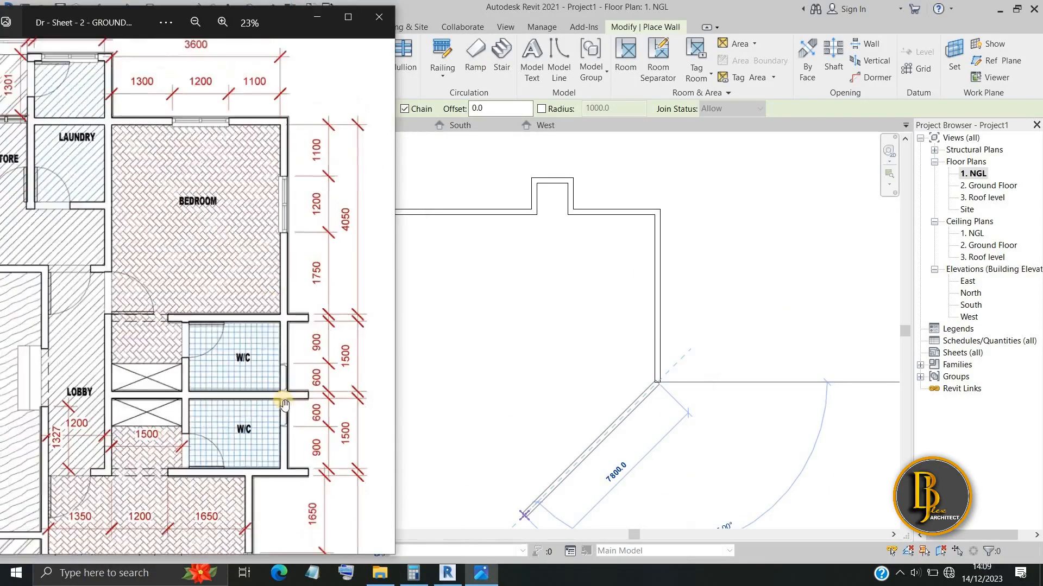
scroll(318, 331, down, 1)
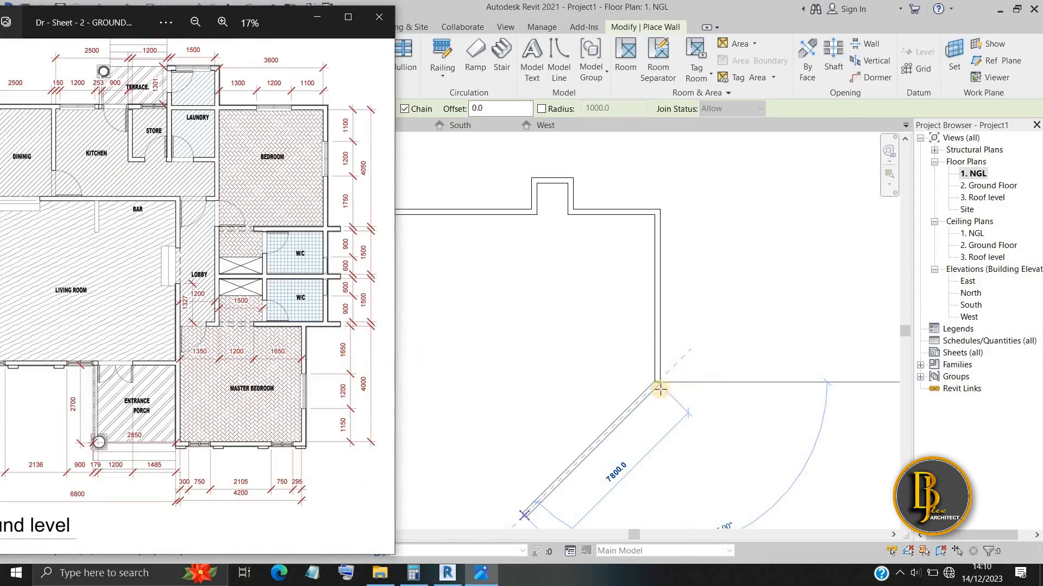
scroll(647, 395, down, 2)
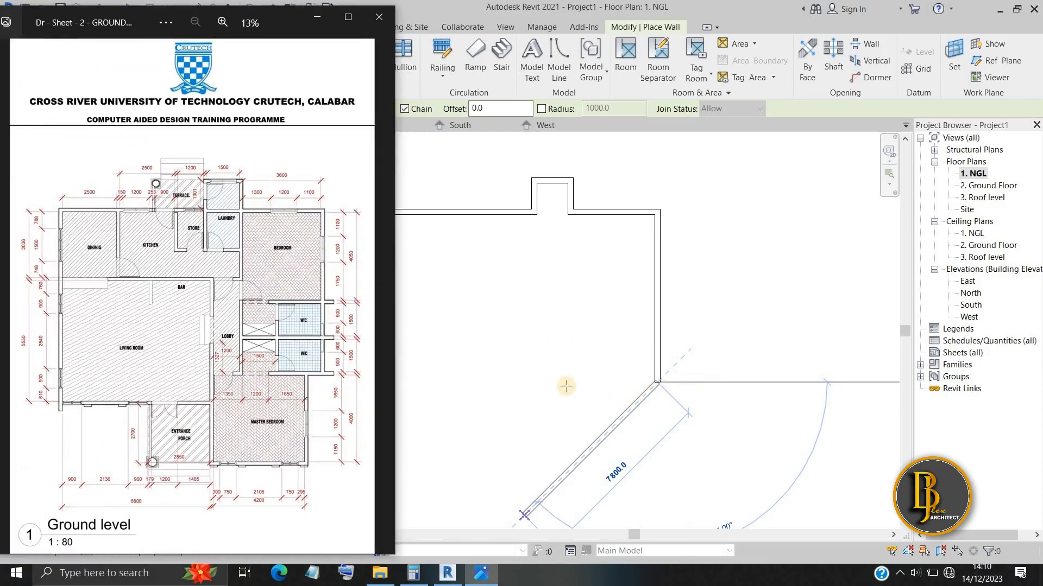
key(Escape)
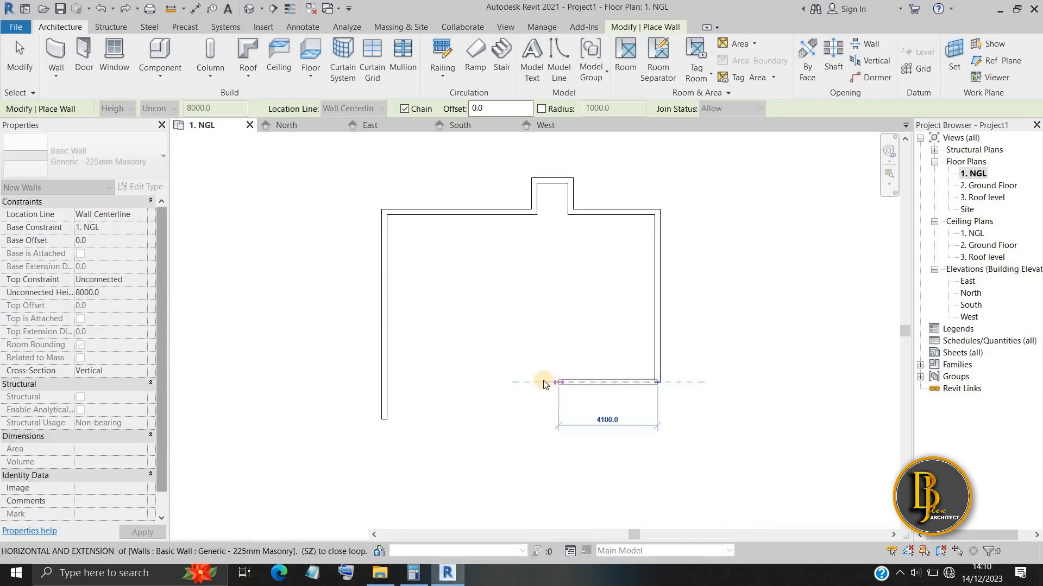
key(Escape)
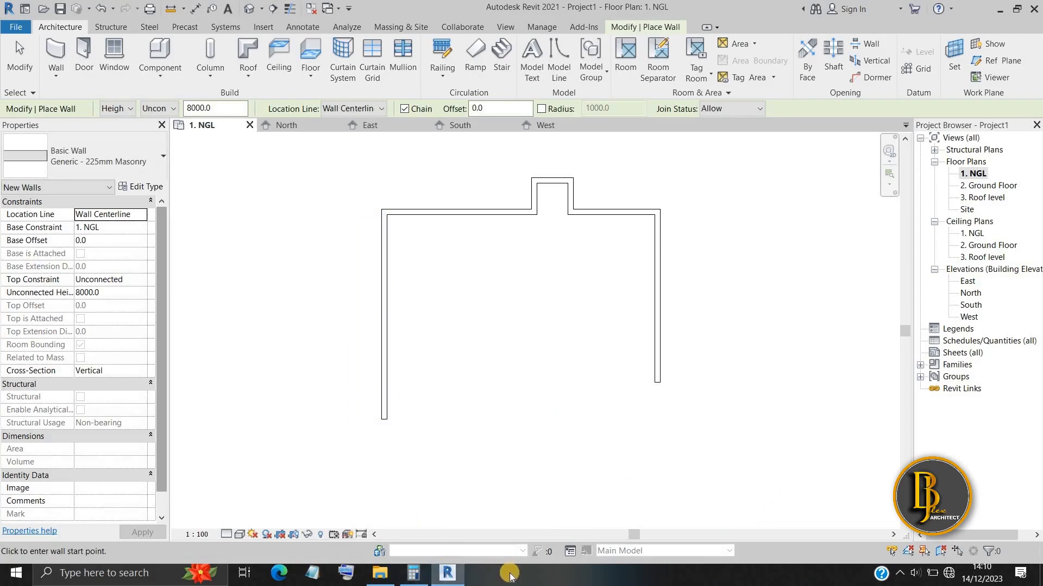
Step: Reopen the ground floor plan image and examine the dimensions along the living room's lower wall and the entrance porch
click(387, 576)
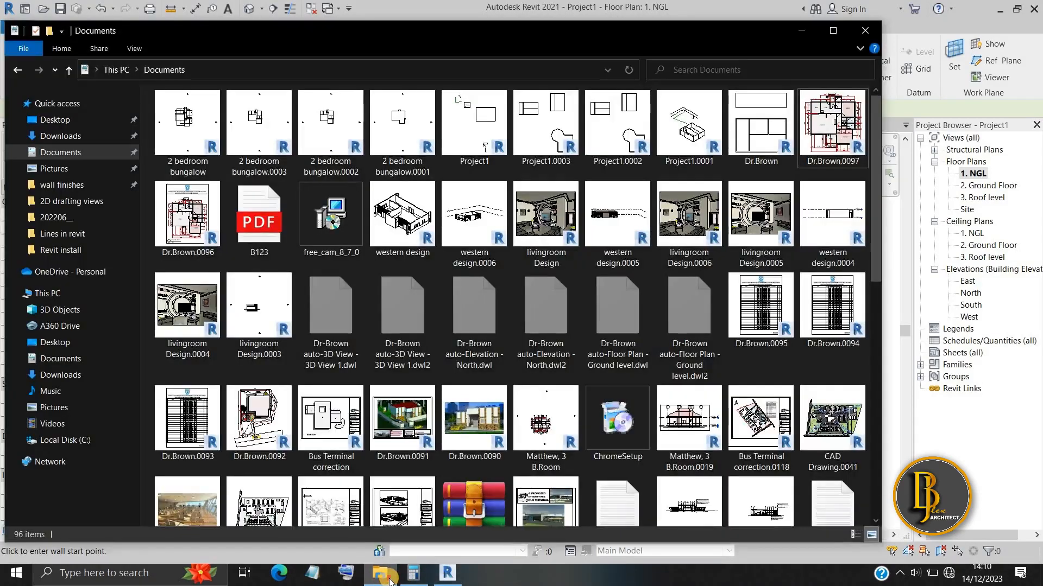
click(388, 577)
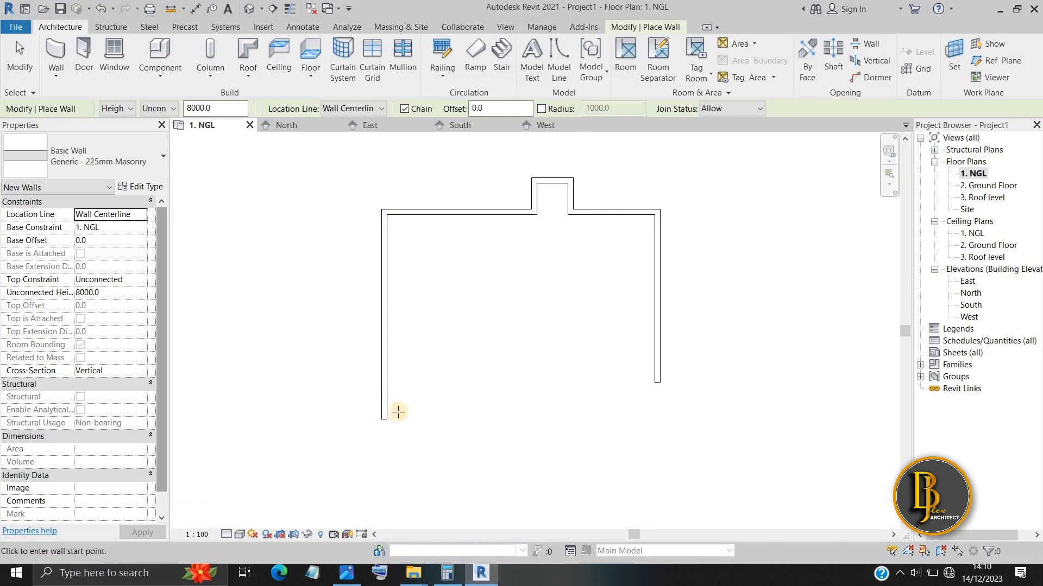
scroll(396, 414, up, 1)
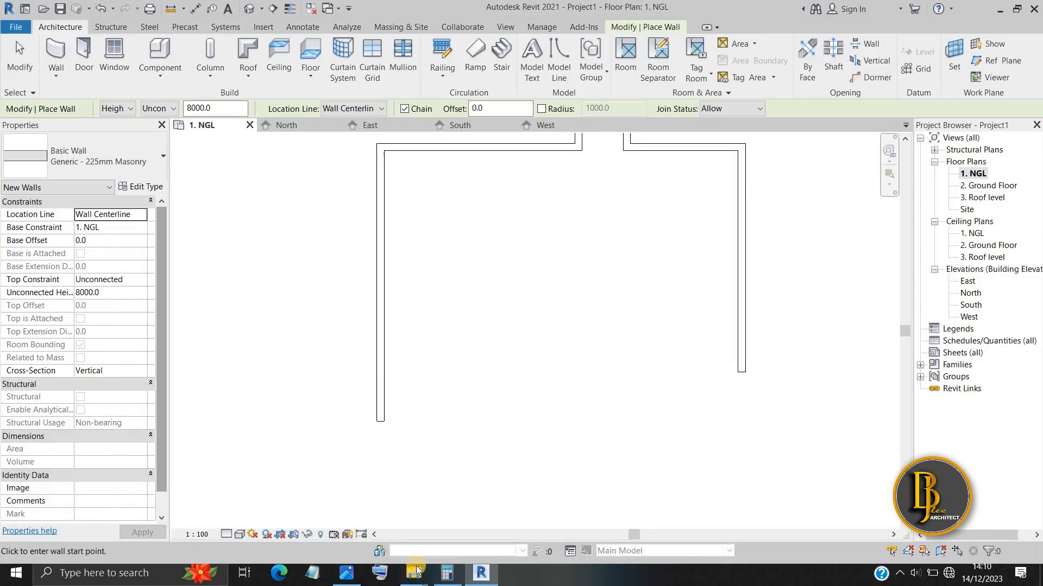
click(346, 573)
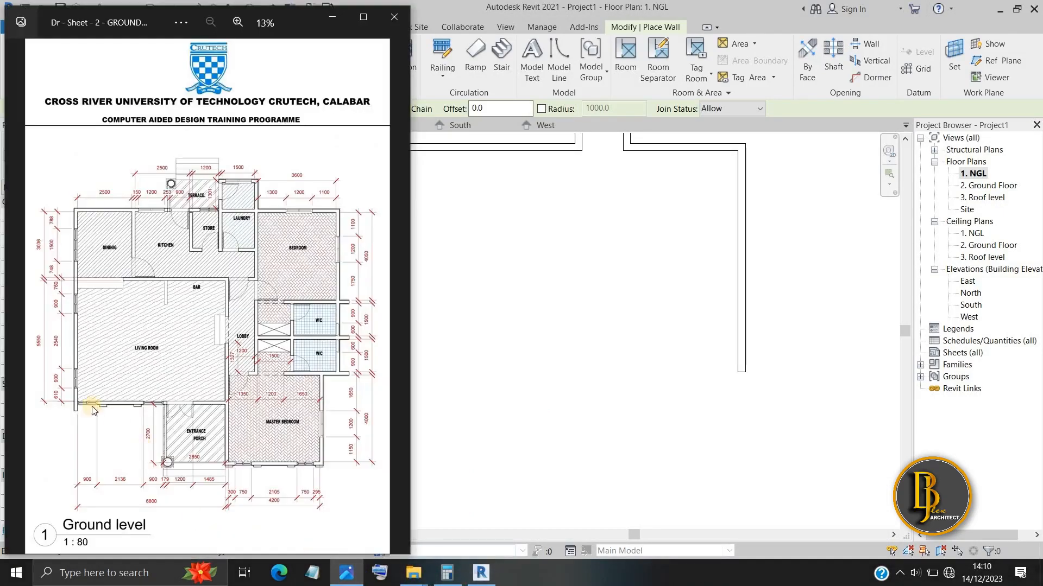
scroll(145, 423, up, 1)
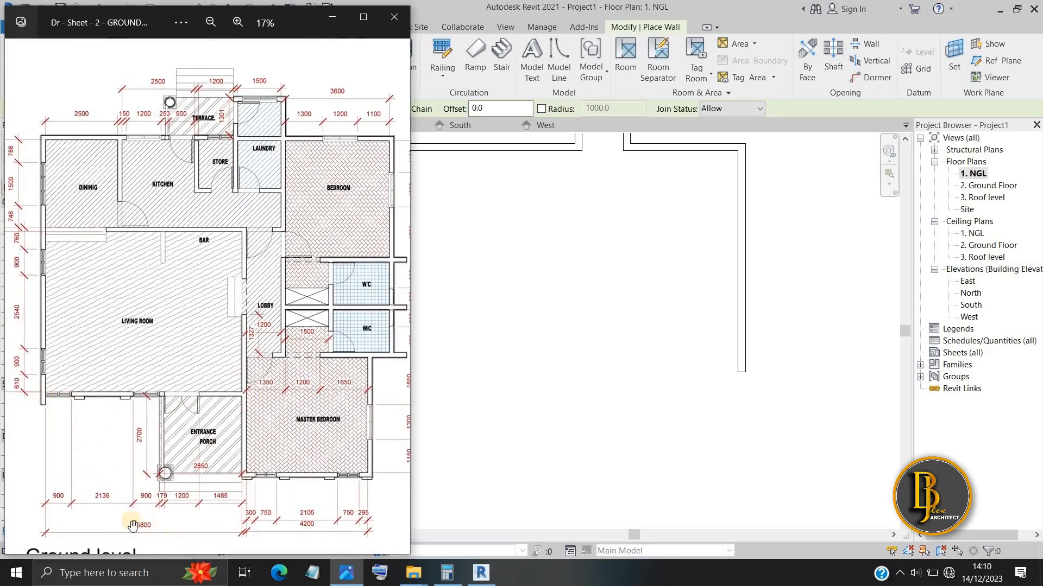
scroll(139, 534, up, 3)
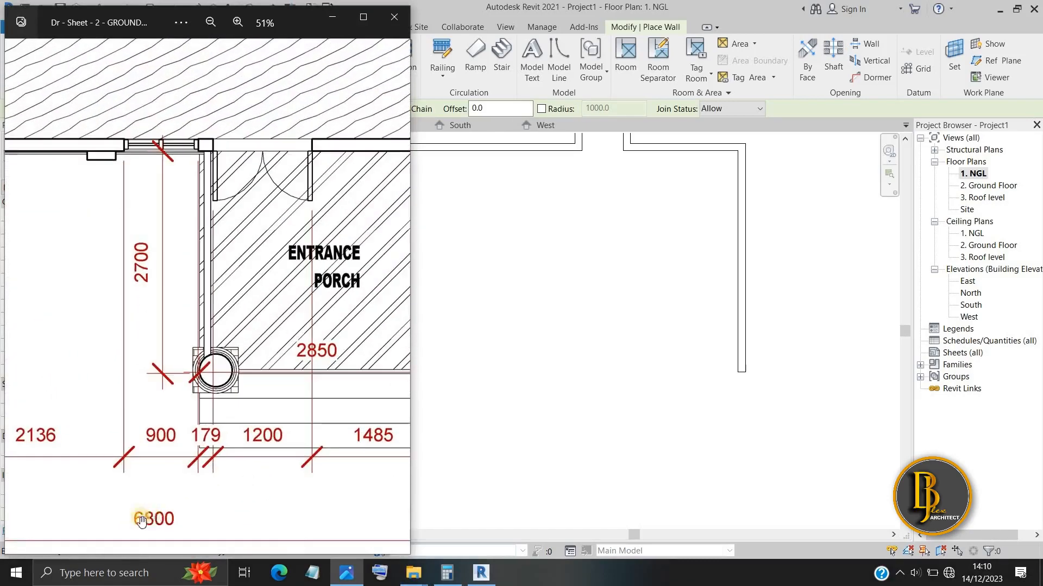
scroll(147, 518, down, 1)
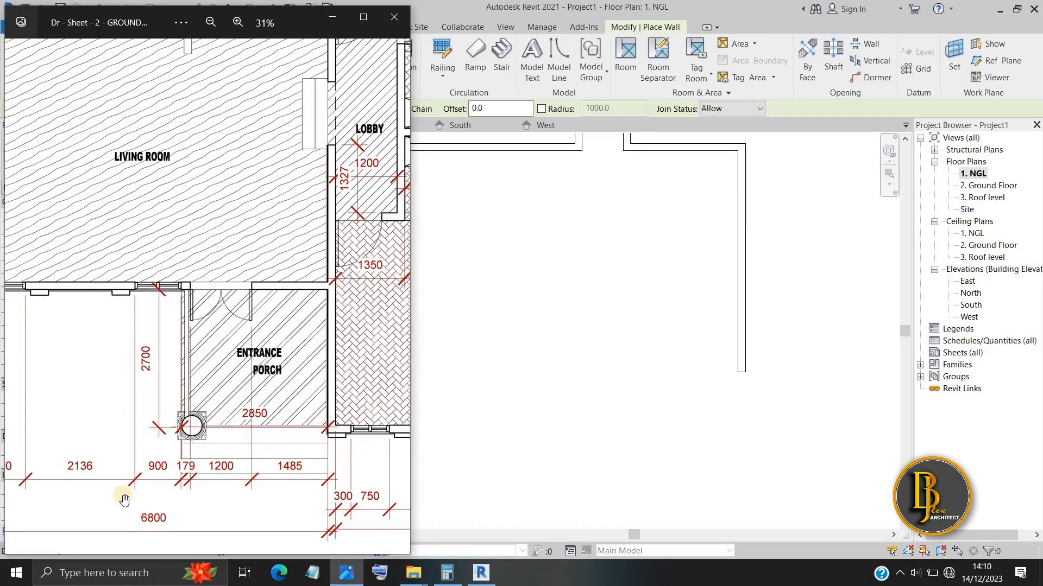
scroll(100, 407, down, 2)
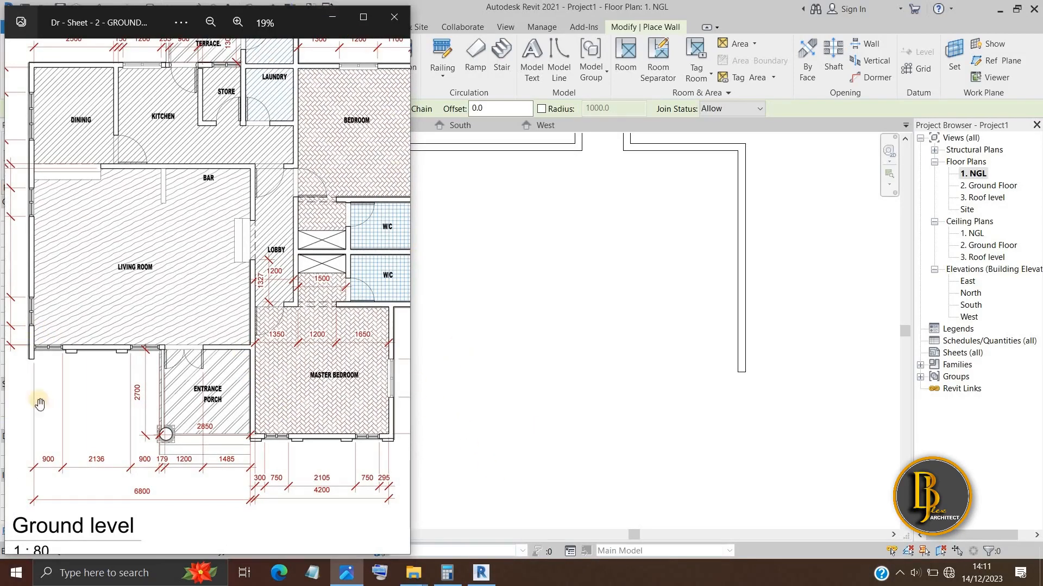
scroll(24, 351, down, 3)
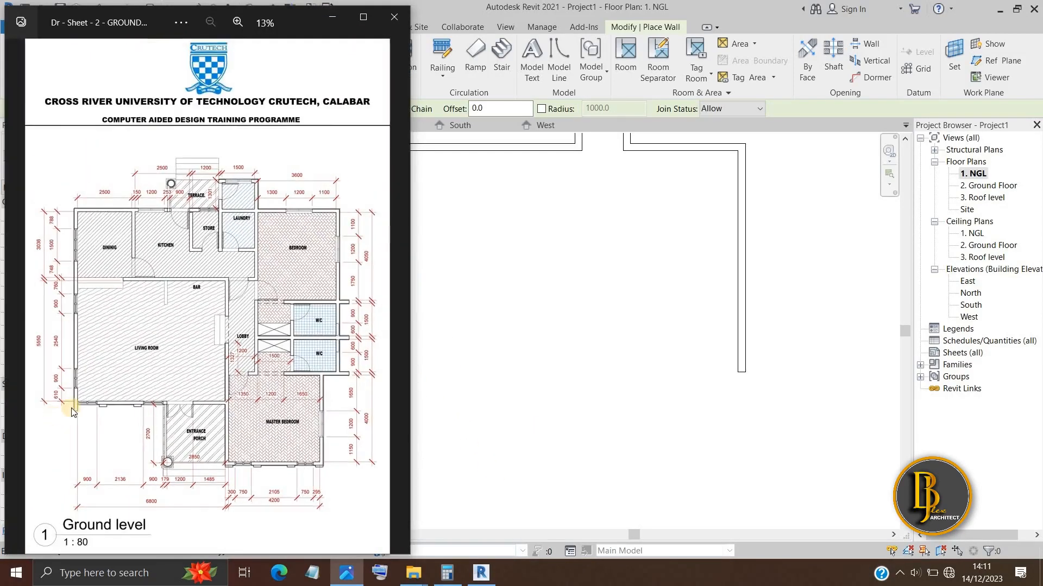
scroll(79, 407, up, 4)
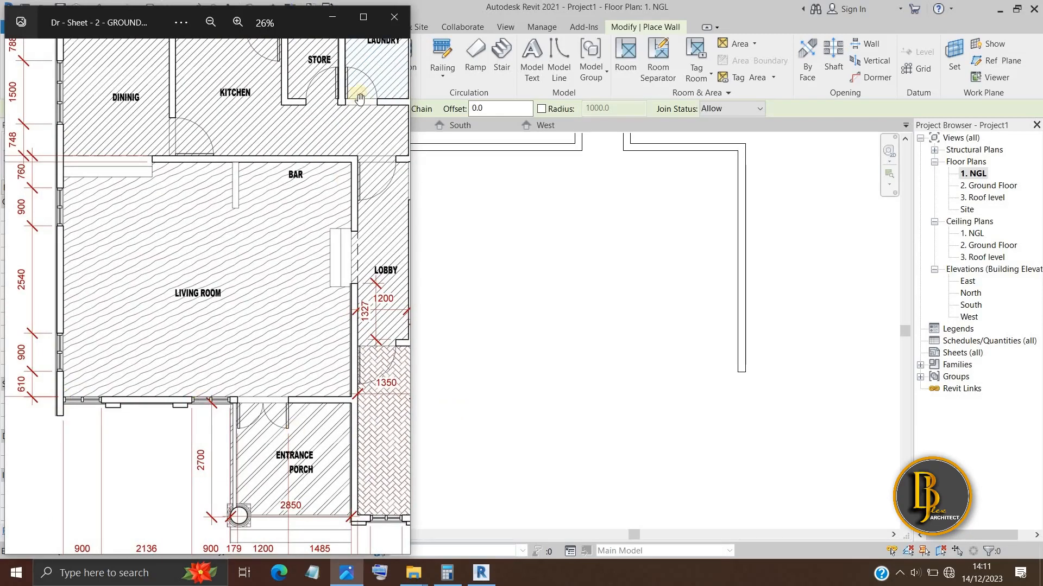
Step: Compare the lower end of the left exterior wall in Revit with the living room's lower-left corner on the floor plan image
click(333, 15)
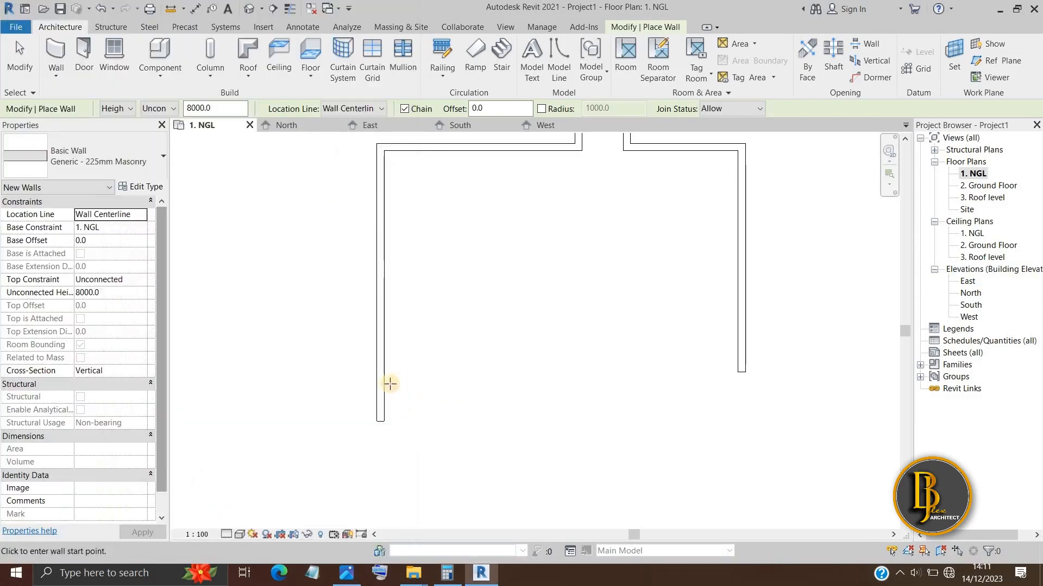
scroll(389, 400, up, 2)
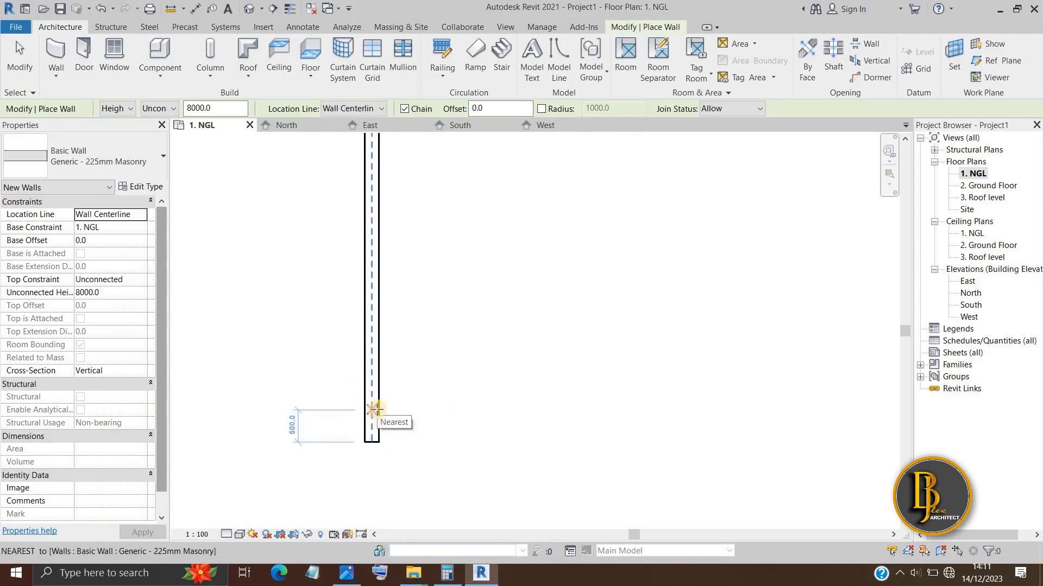
scroll(376, 410, down, 2)
scroll(377, 419, down, 3)
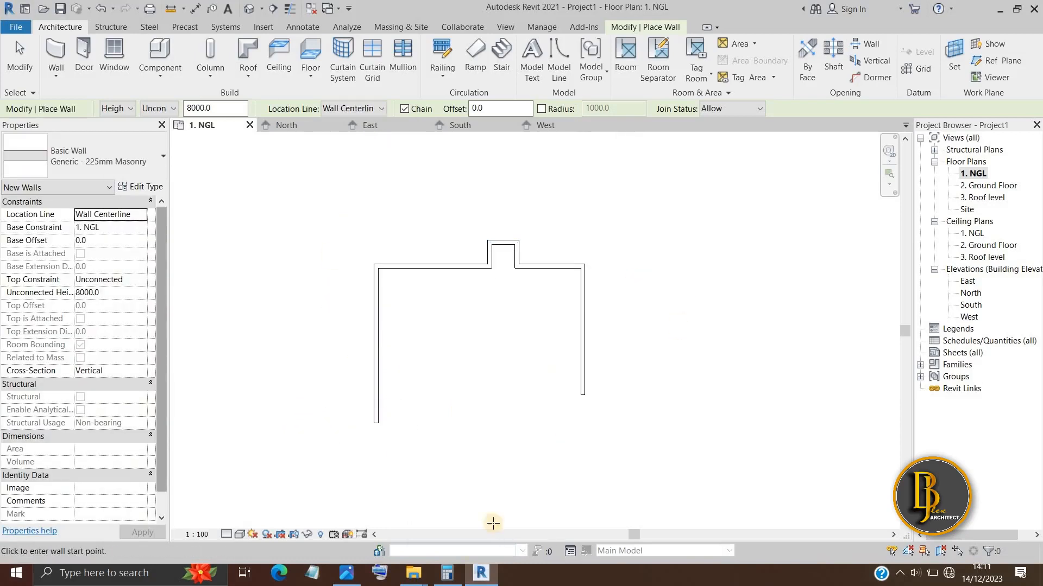
click(346, 572)
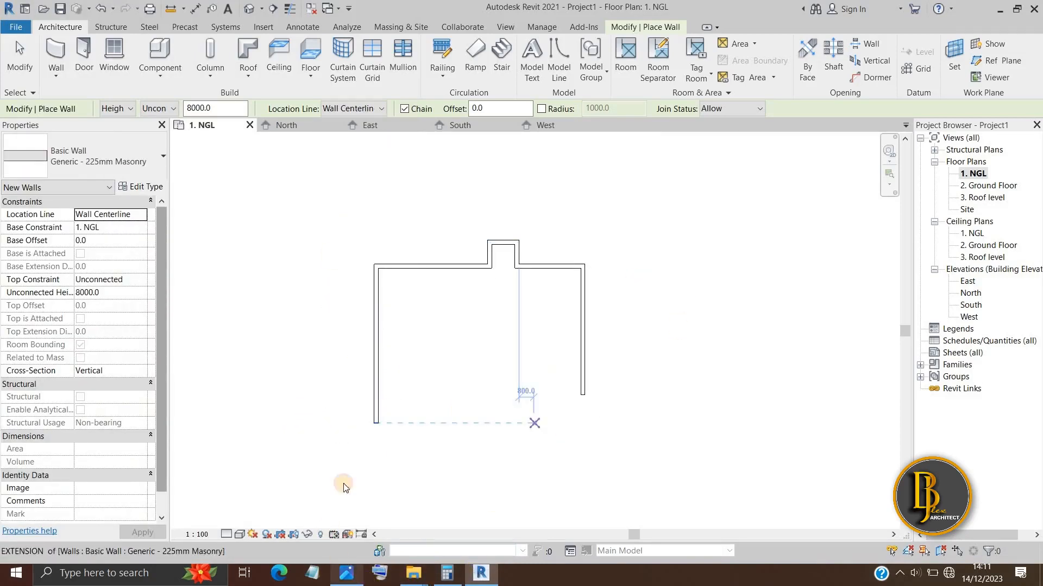
scroll(302, 457, down, 5)
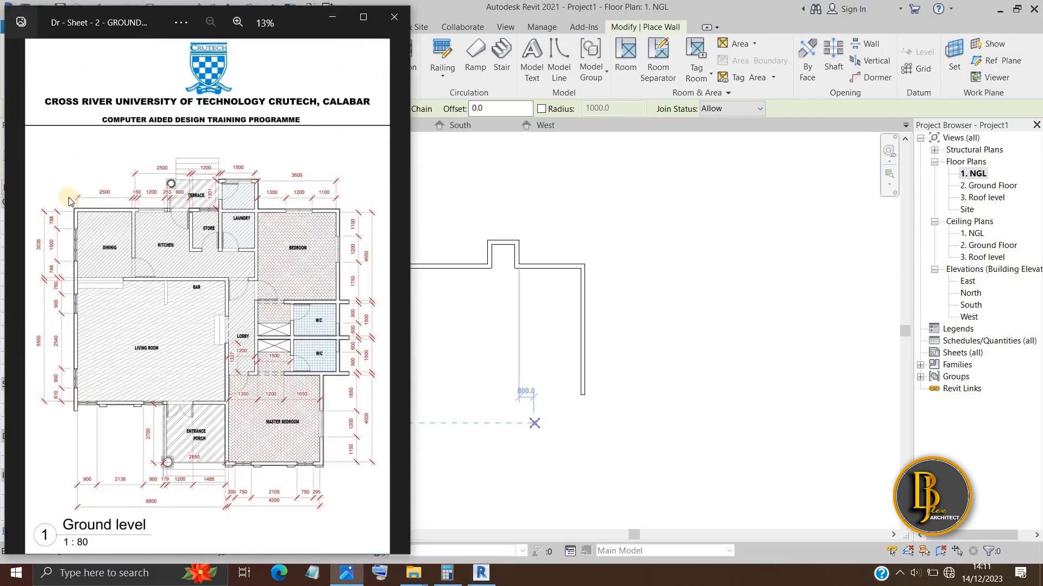
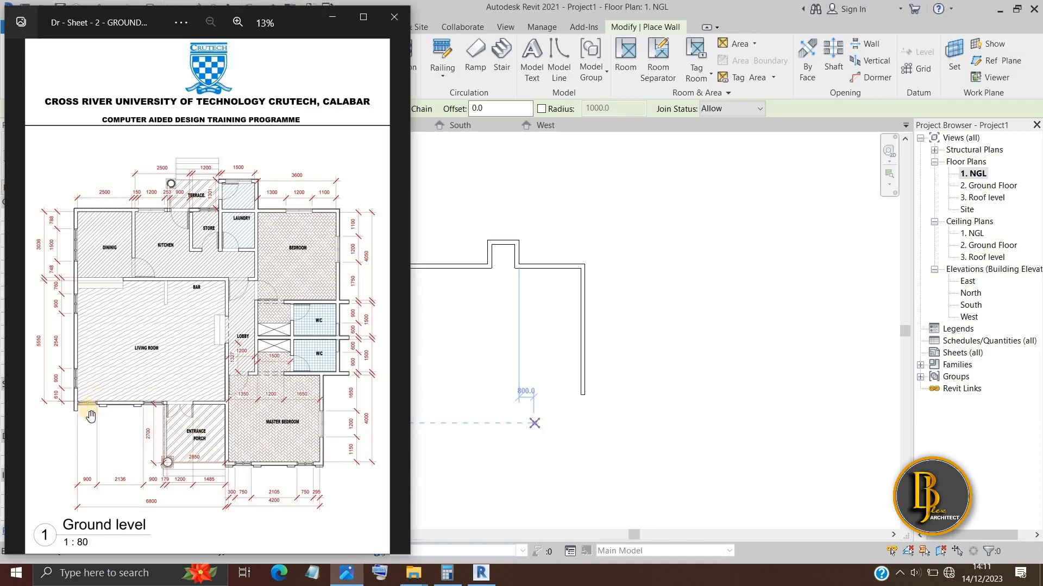
scroll(91, 416, up, 2)
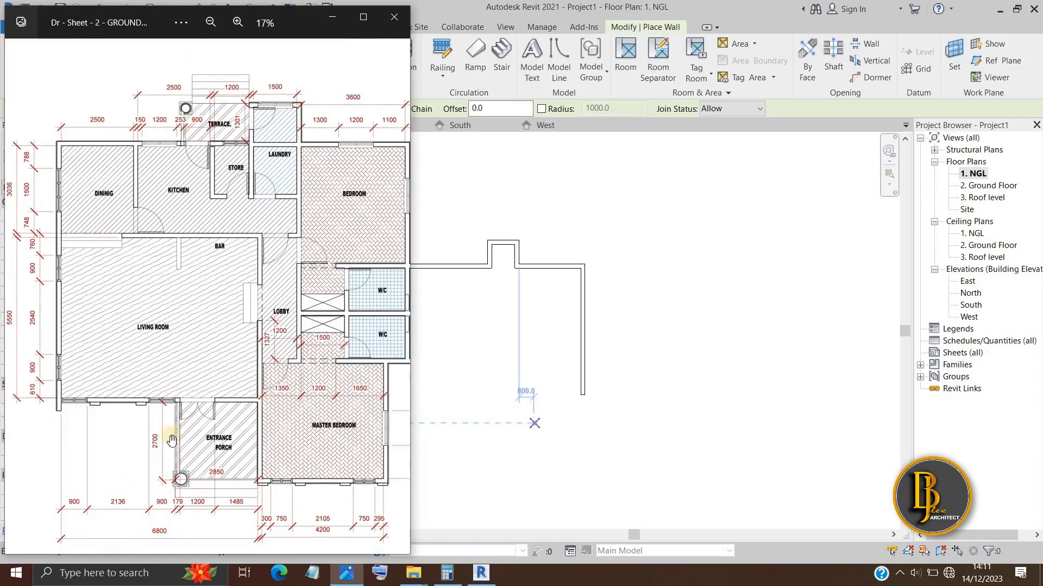
Step: In Revit, draw a 6800 mm wall horizontally rightward from the left exterior wall, starting about 500 mm above its lower end
click(472, 447)
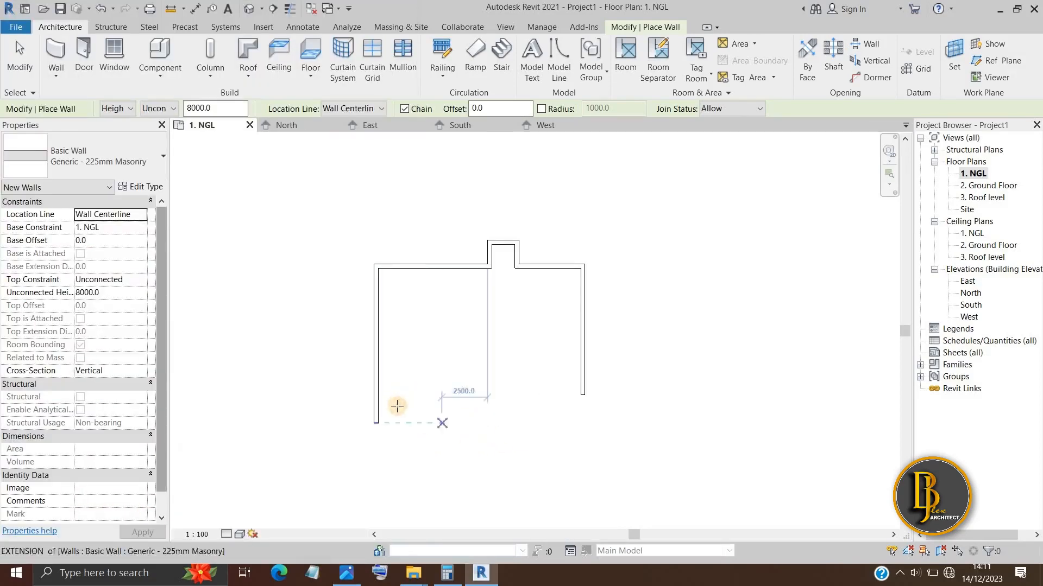
scroll(393, 408, up, 4)
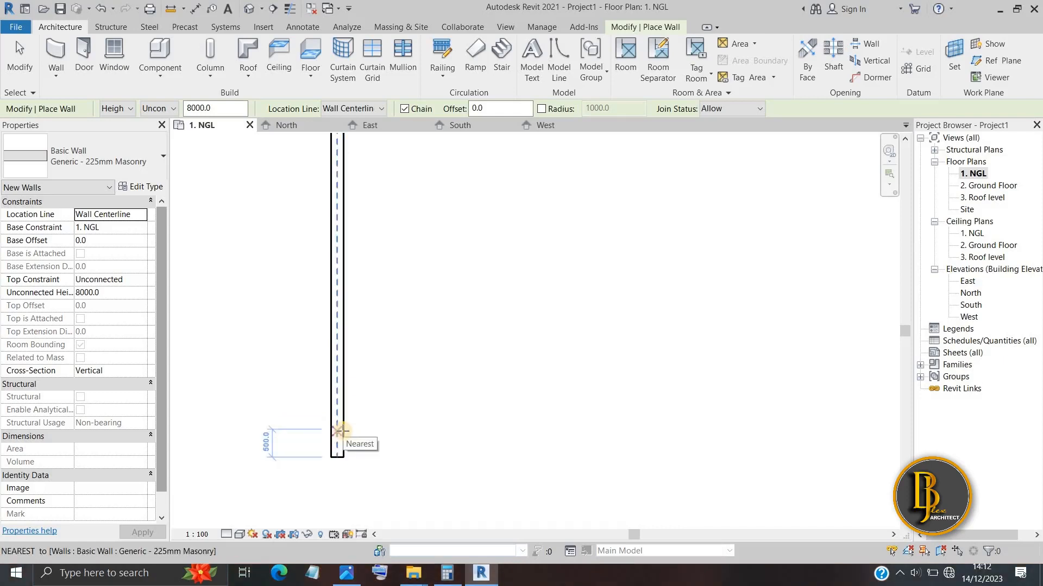
click(344, 431)
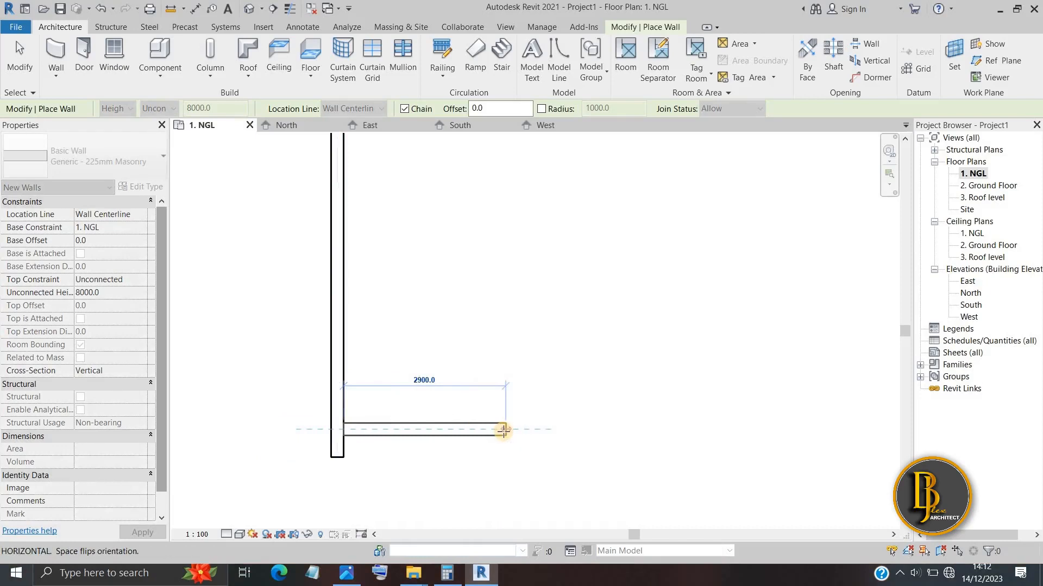
text(6800)
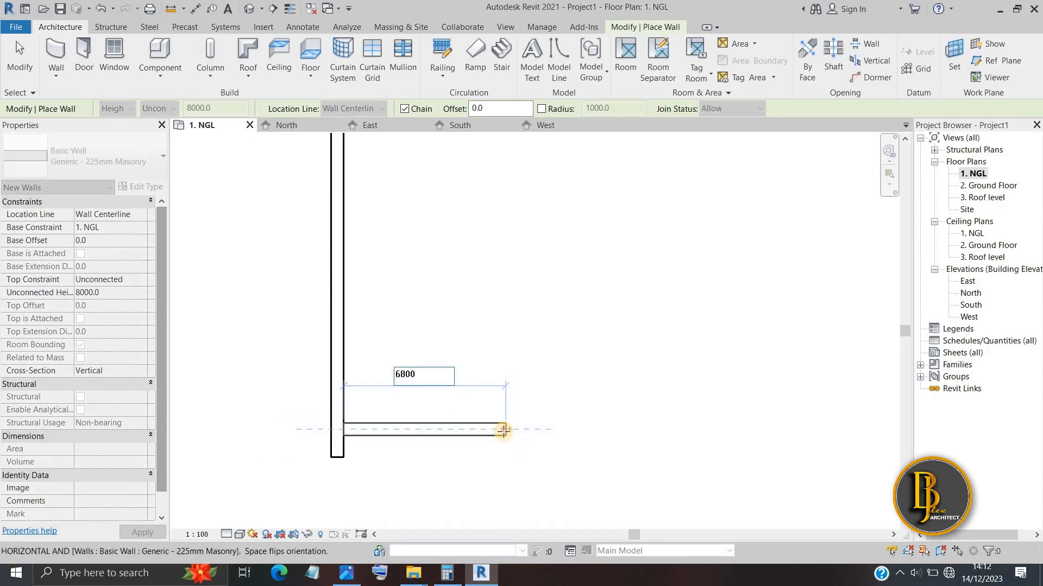
key(Return)
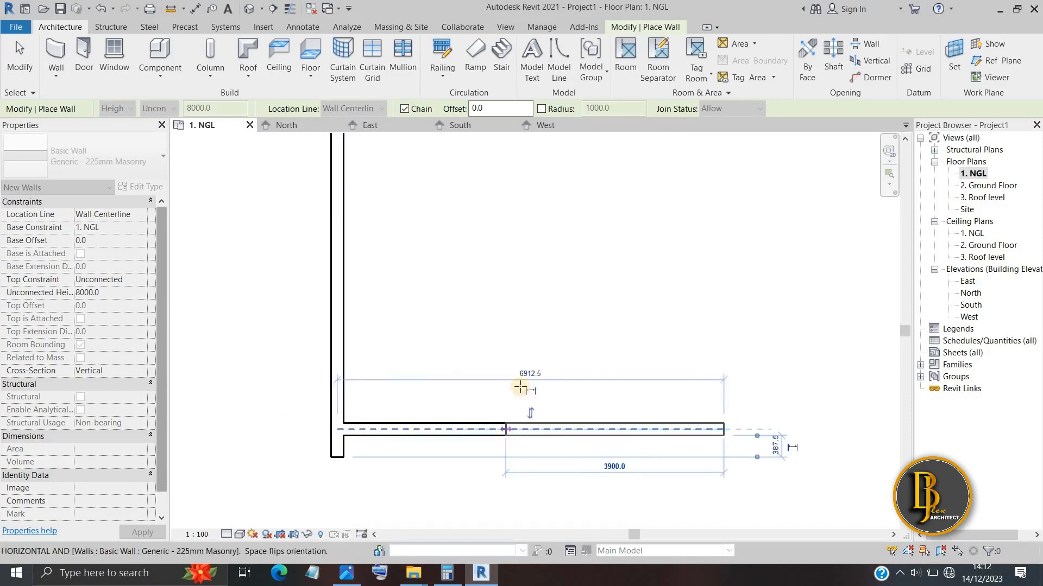
scroll(675, 403, down, 1)
middle_drag(675, 402, 631, 319)
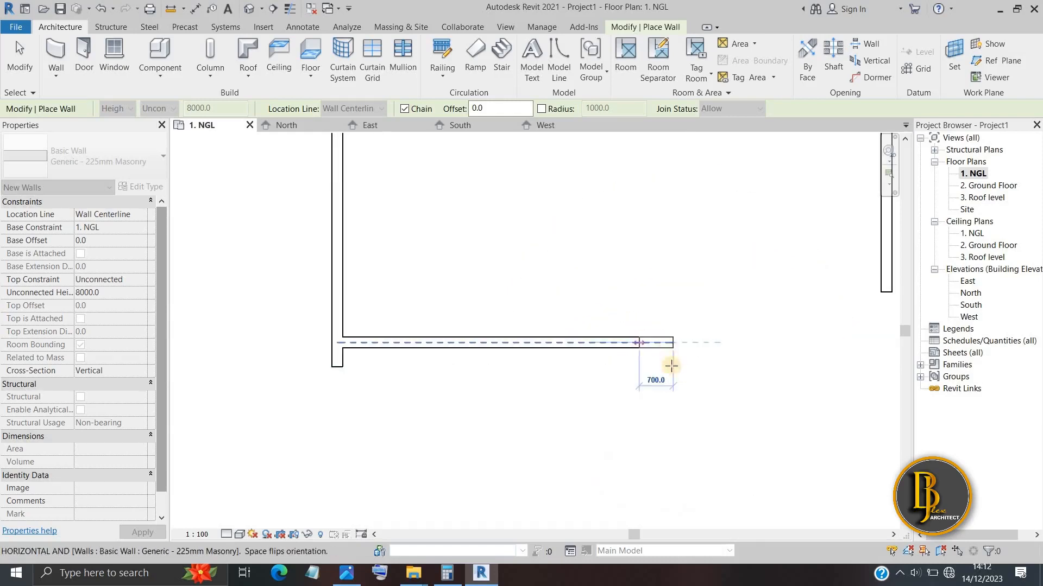
Step: Check the entrance porch depth on the floor plan image and draw a 2700 mm wall straight down from the living room's lower-right corner in Revit
click(346, 573)
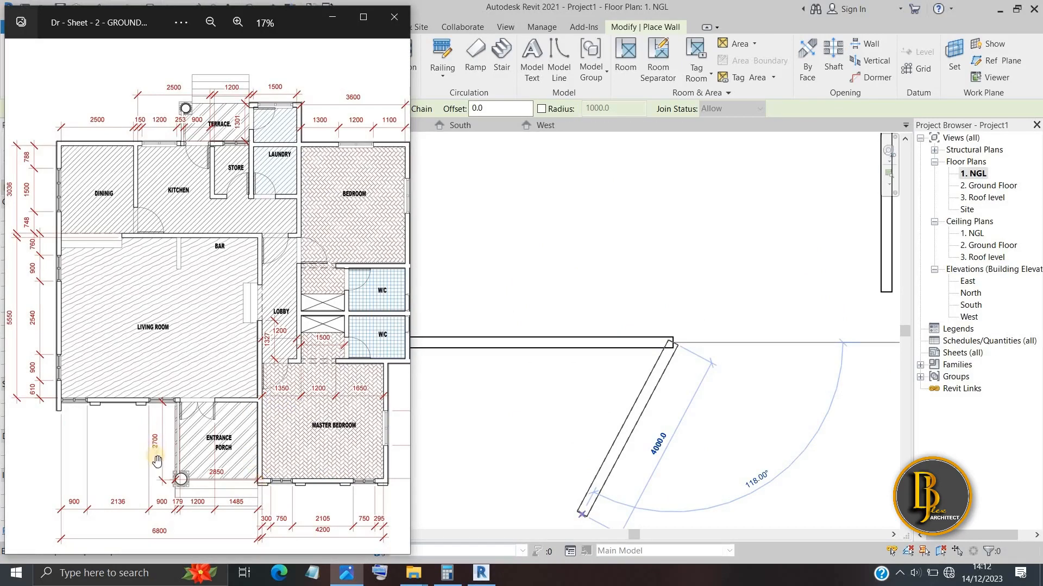
scroll(153, 440, up, 2)
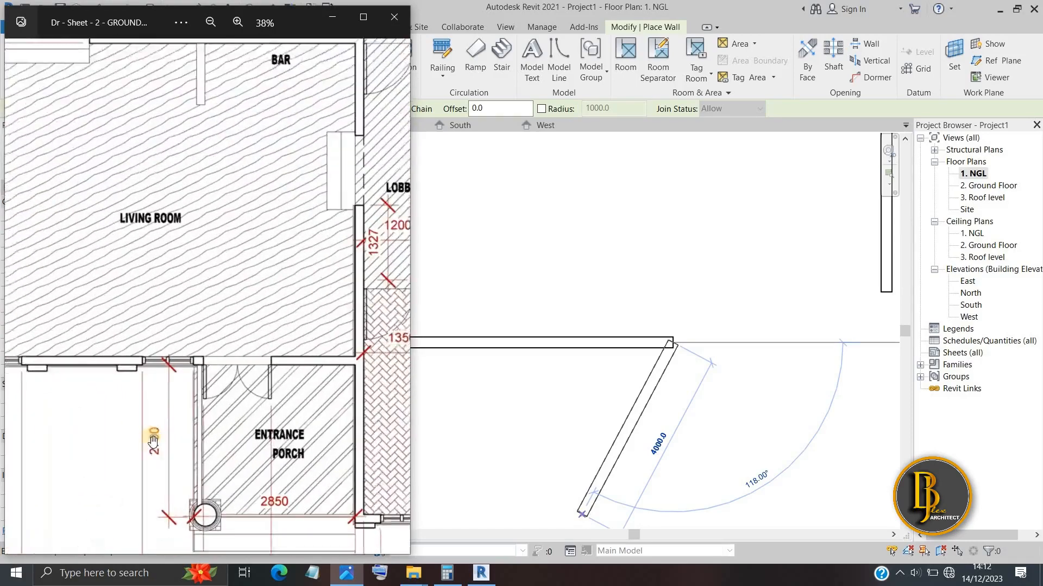
scroll(160, 456, down, 1)
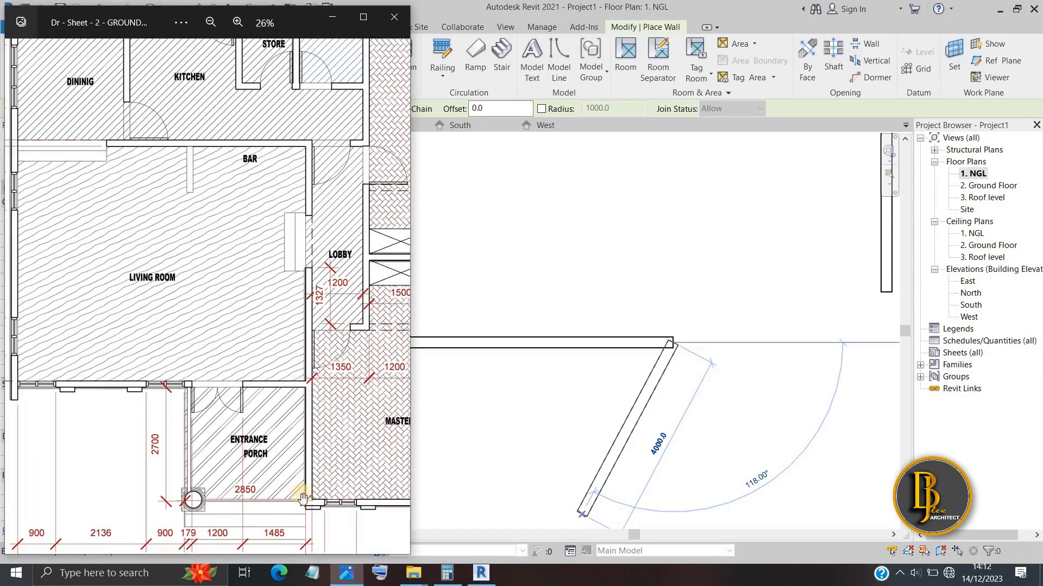
click(662, 457)
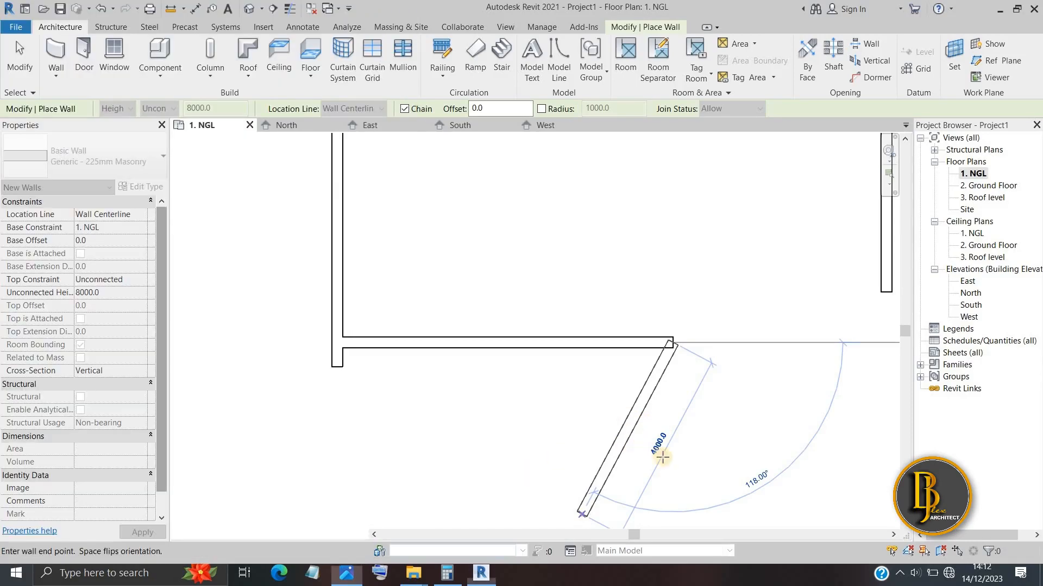
text(2)
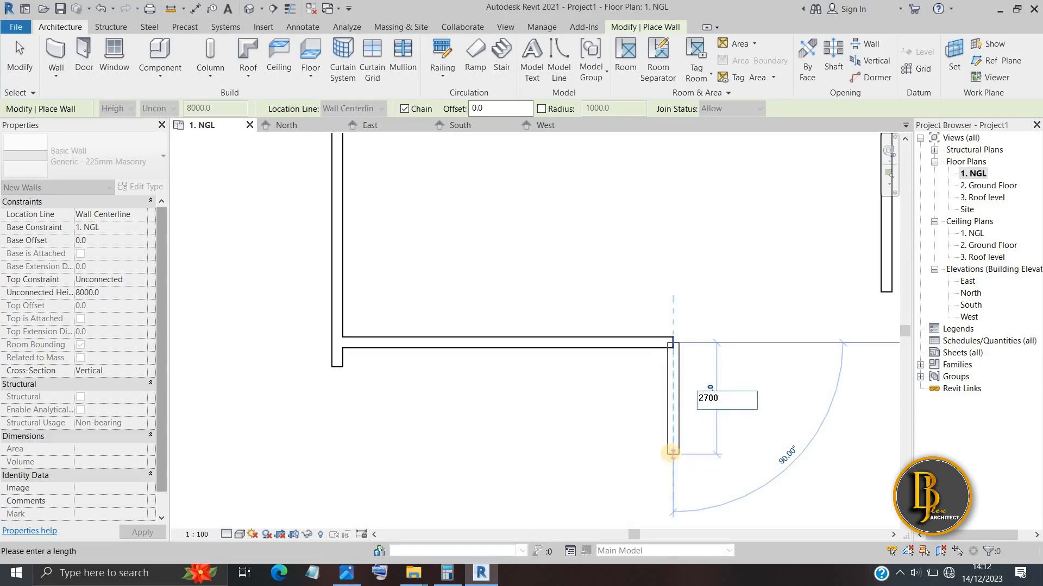
text(700)
key(Return)
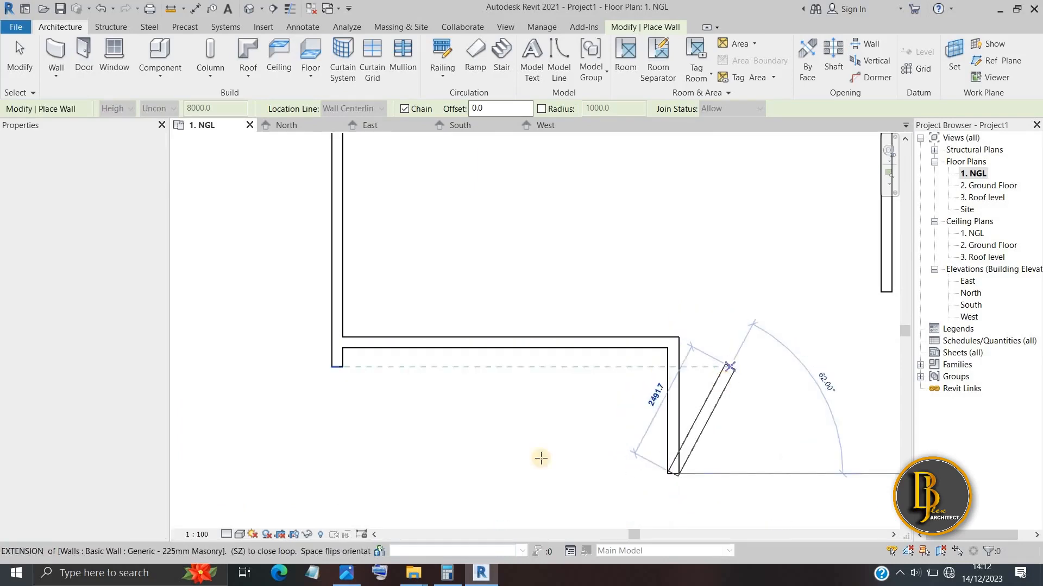
Step: Check the master bedroom's width on the floor plan image and continue the wall chain 4200 mm horizontally rightward in Revit
mouse_move(359, 579)
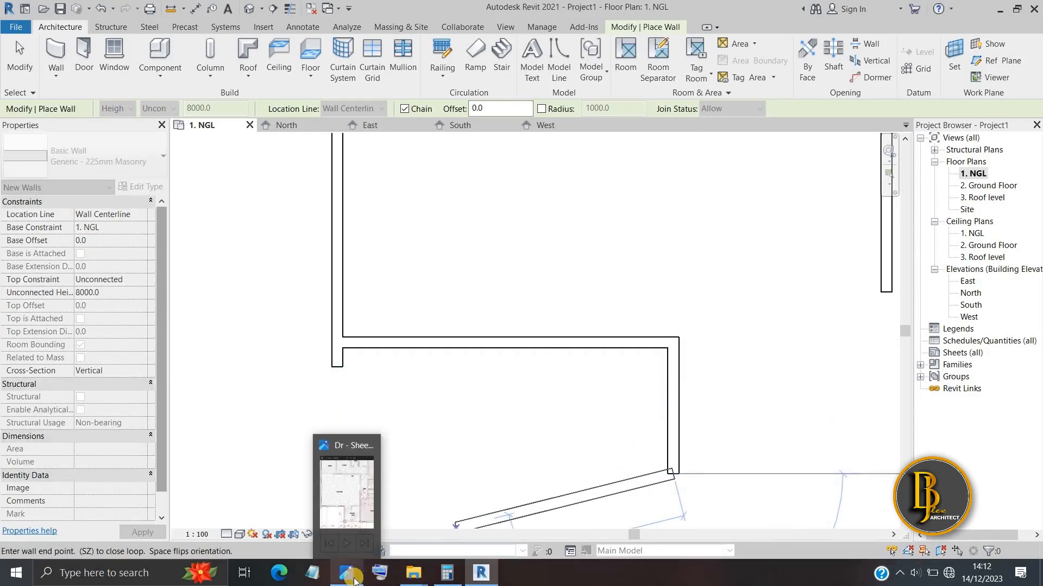
click(350, 574)
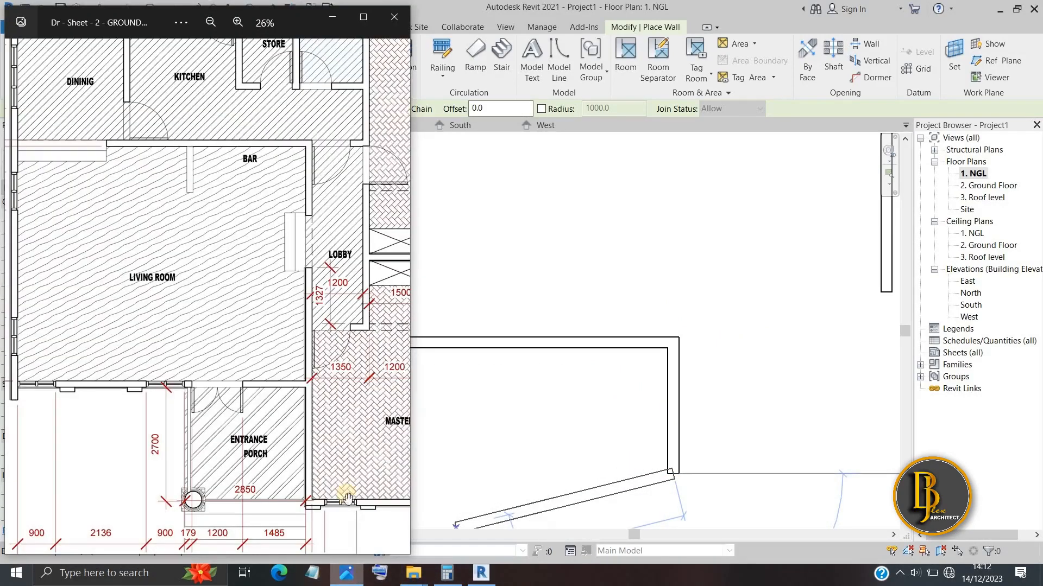
scroll(261, 404, down, 3)
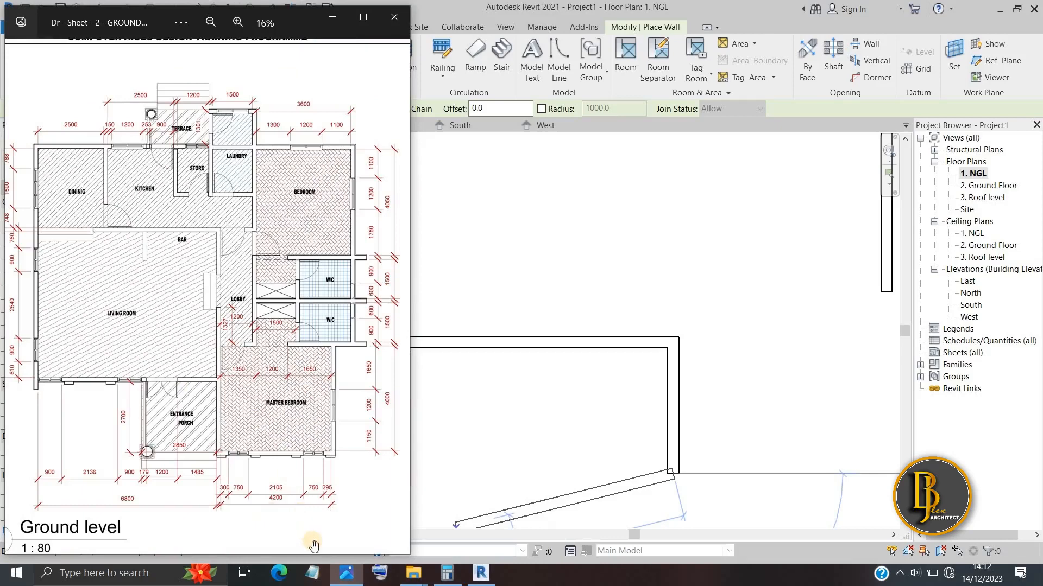
click(481, 574)
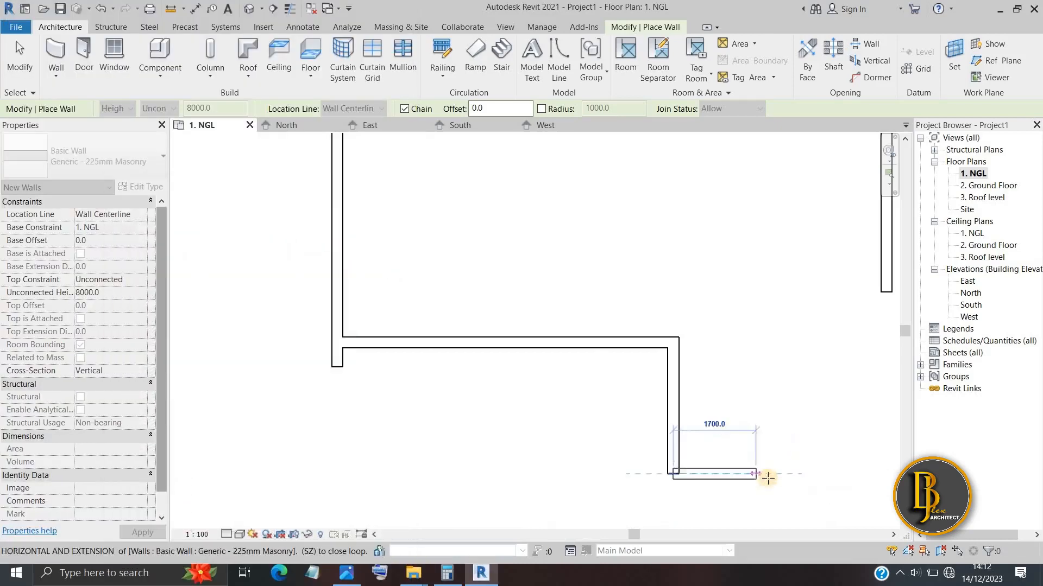
scroll(766, 478, down, 1)
middle_drag(767, 477, 625, 435)
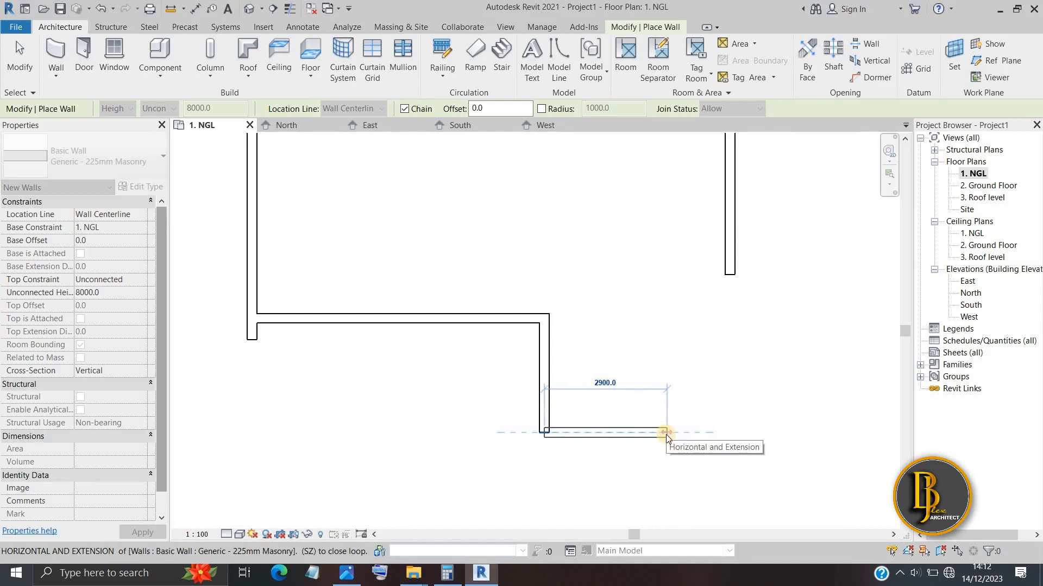
text(4)
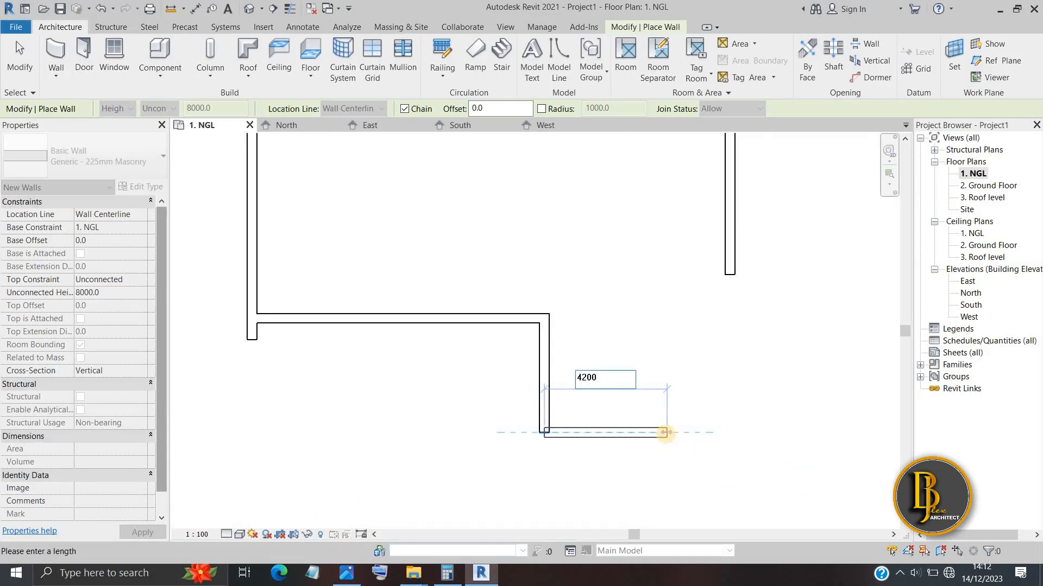
text(200)
key(Return)
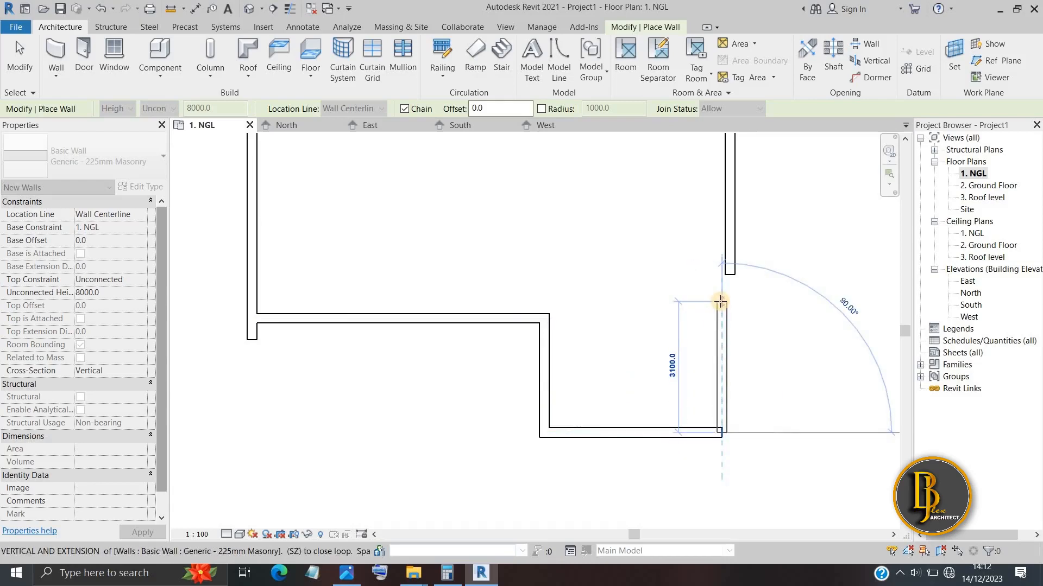
Step: Check the master bedroom's right side on the floor plan image and continue the wall chain 4000 mm vertically upward in Revit
click(348, 573)
scroll(353, 418, up, 3)
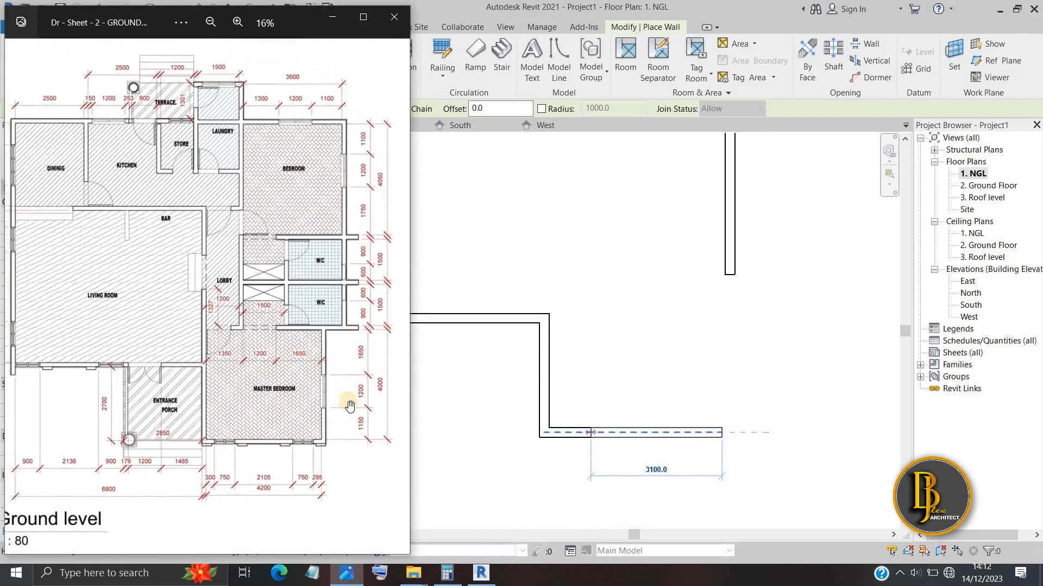
scroll(349, 407, up, 4)
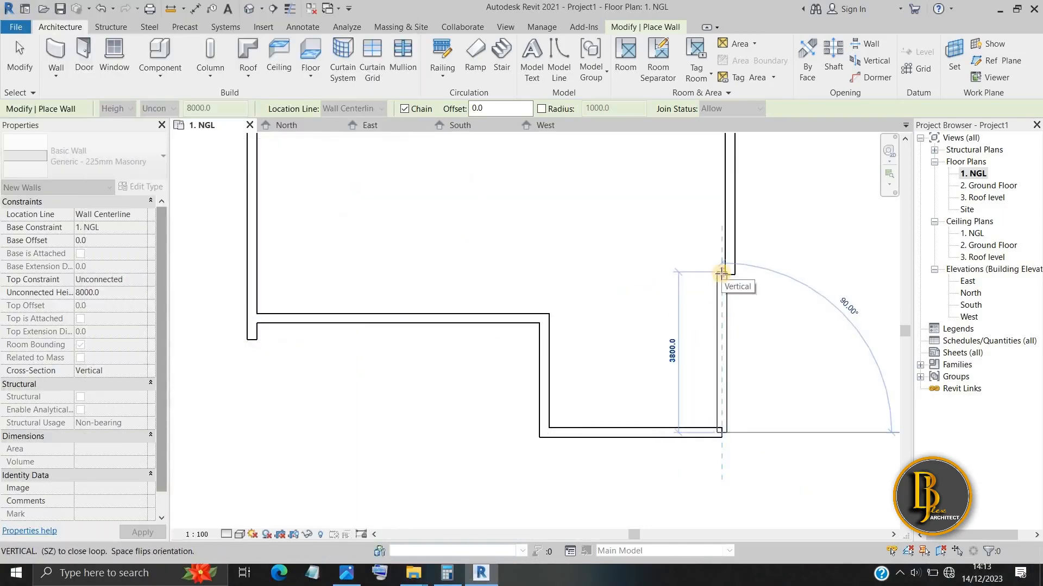
text(40)
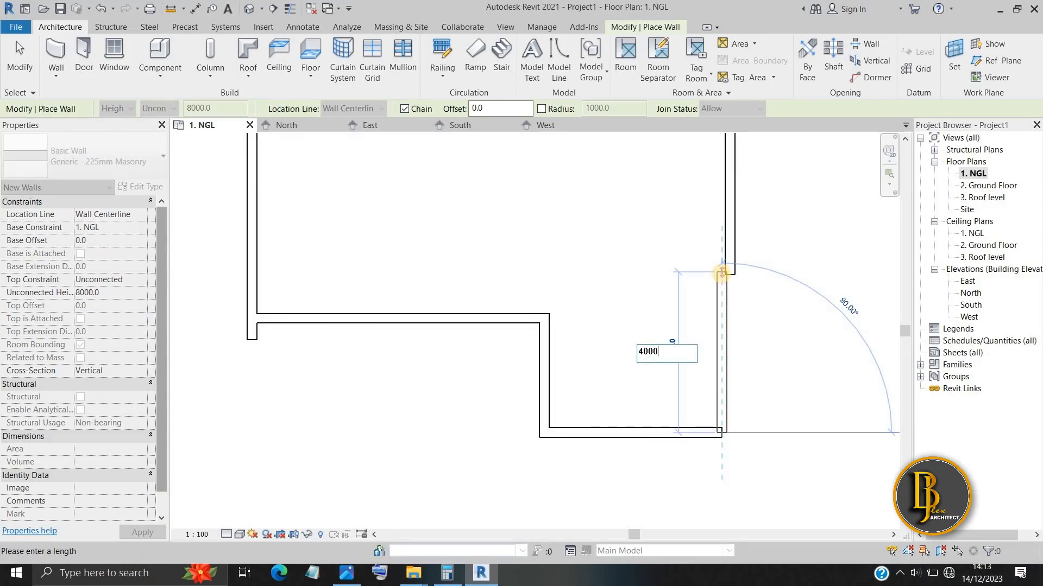
text(00)
key(Return)
Step: Connect the top of the master bedroom's right wall to the right exterior wall with a horizontal wall about 187.5 mm long and end the chain
scroll(721, 273, down, 2)
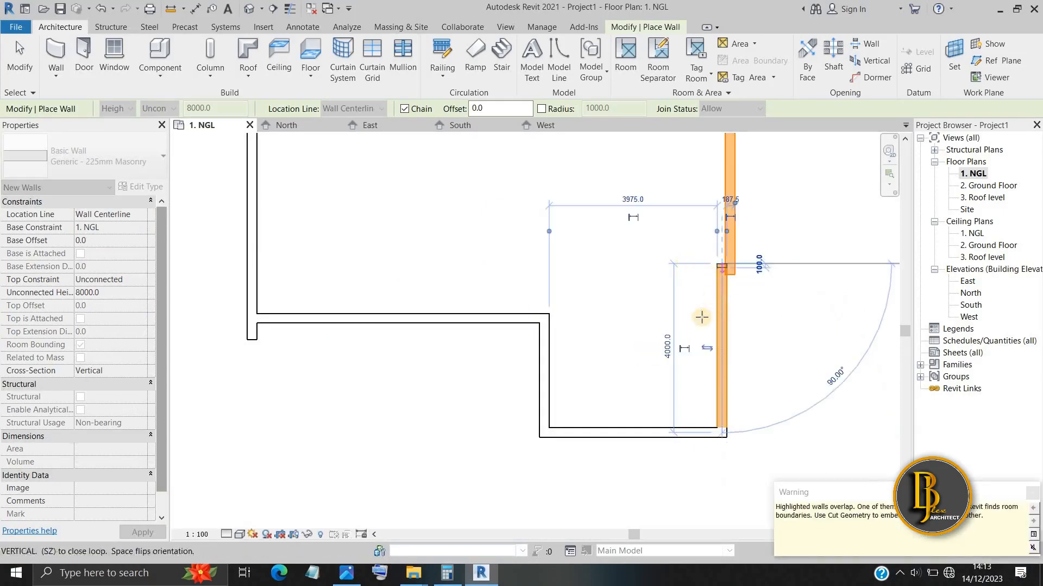
middle_drag(701, 318, 619, 331)
scroll(626, 340, down, 1)
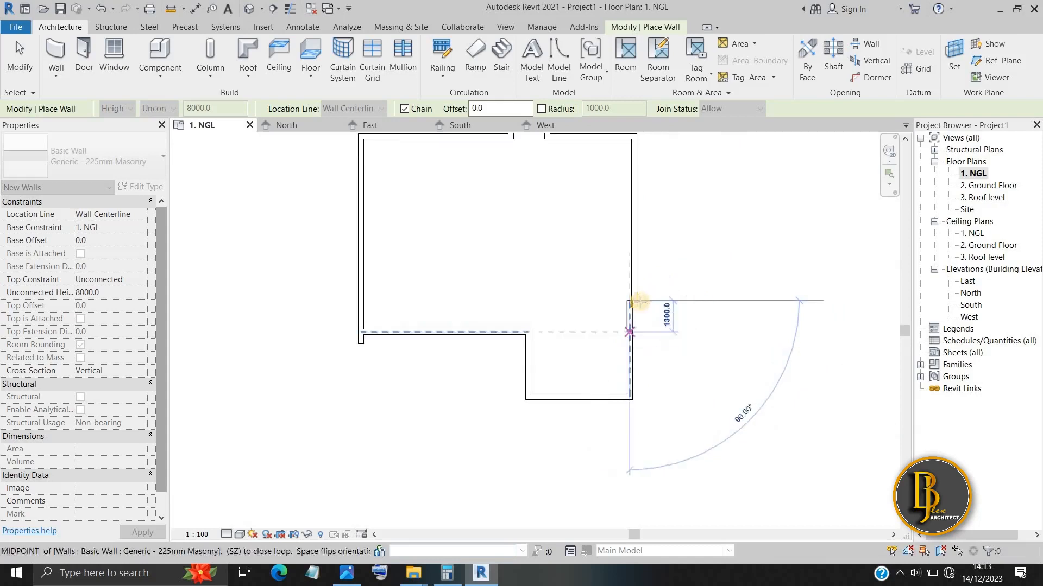
click(635, 302)
scroll(634, 302, up, 3)
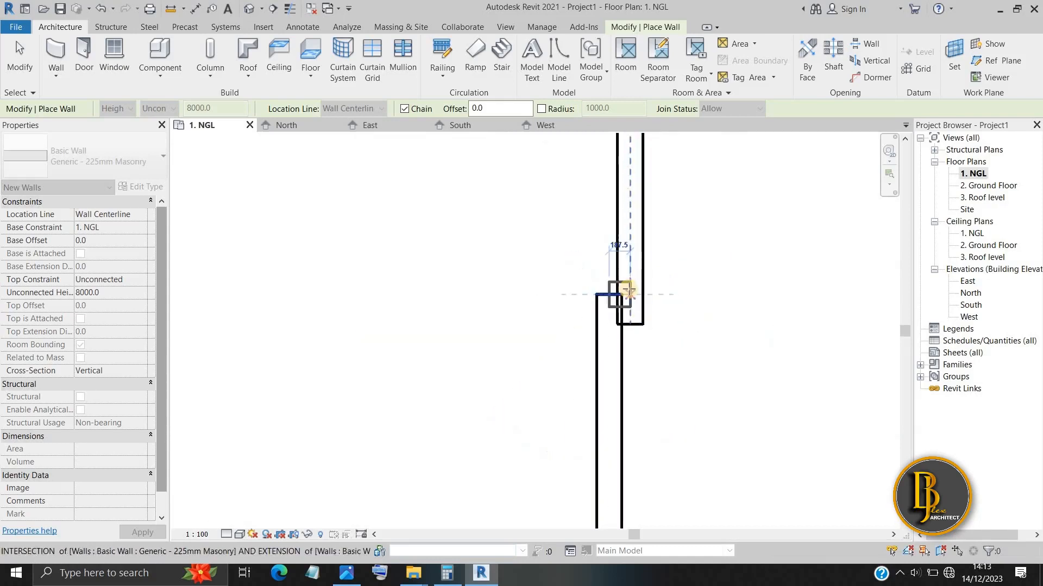
click(627, 294)
key(Escape)
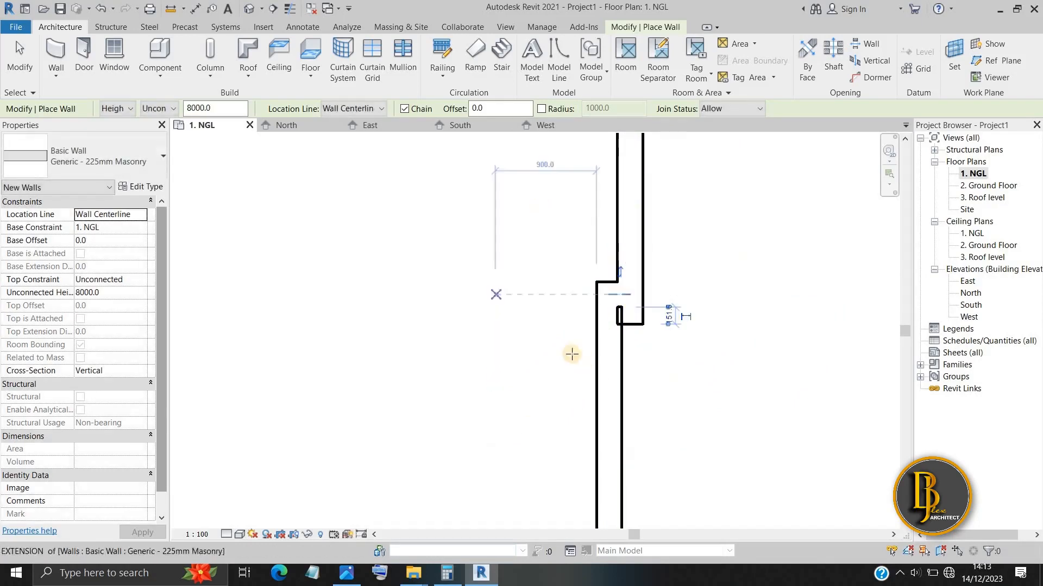
Step: View the whole exterior wall outline and examine the living room, dining, kitchen and lobby walls on the ground floor plan image, then minimize the image
scroll(553, 374, down, 1)
scroll(553, 374, down, 2)
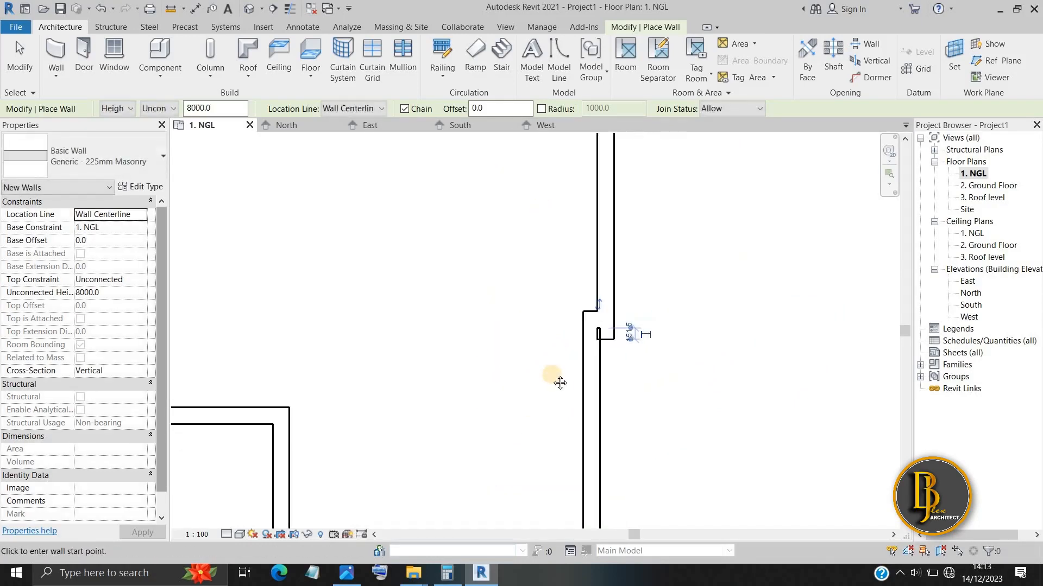
scroll(552, 374, down, 1)
scroll(552, 375, down, 2)
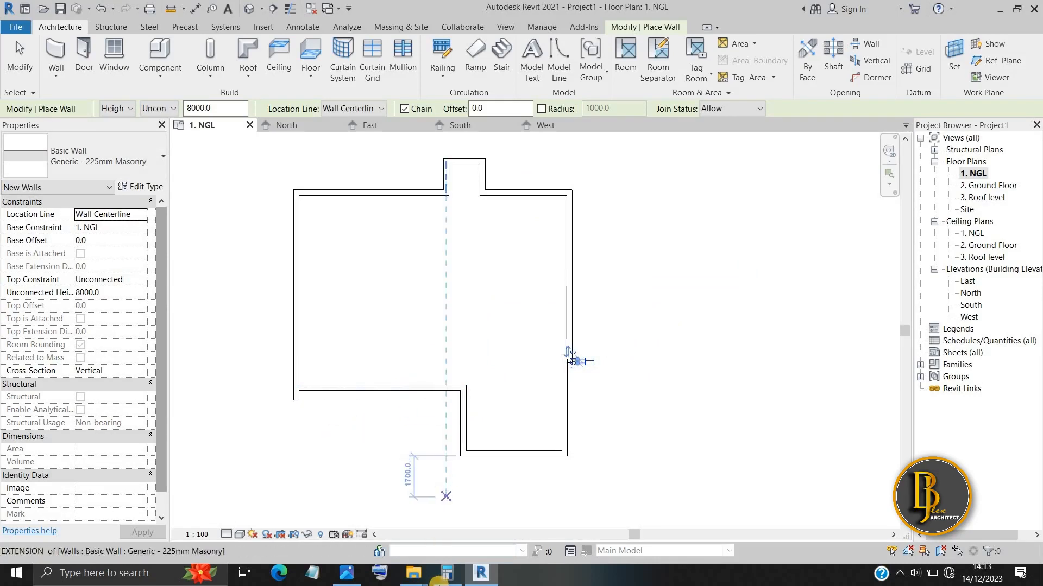
click(345, 573)
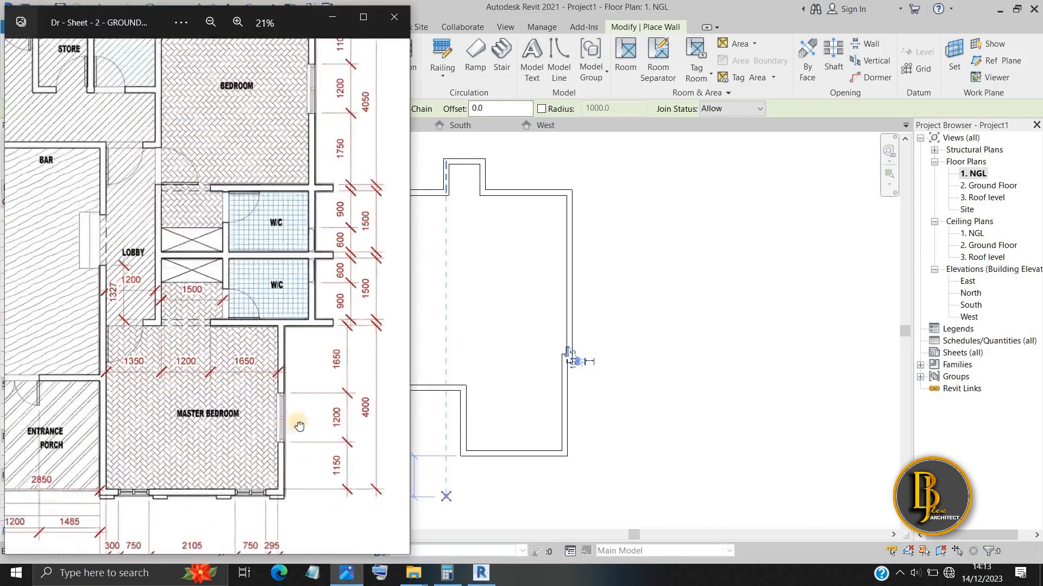
scroll(256, 391, down, 2)
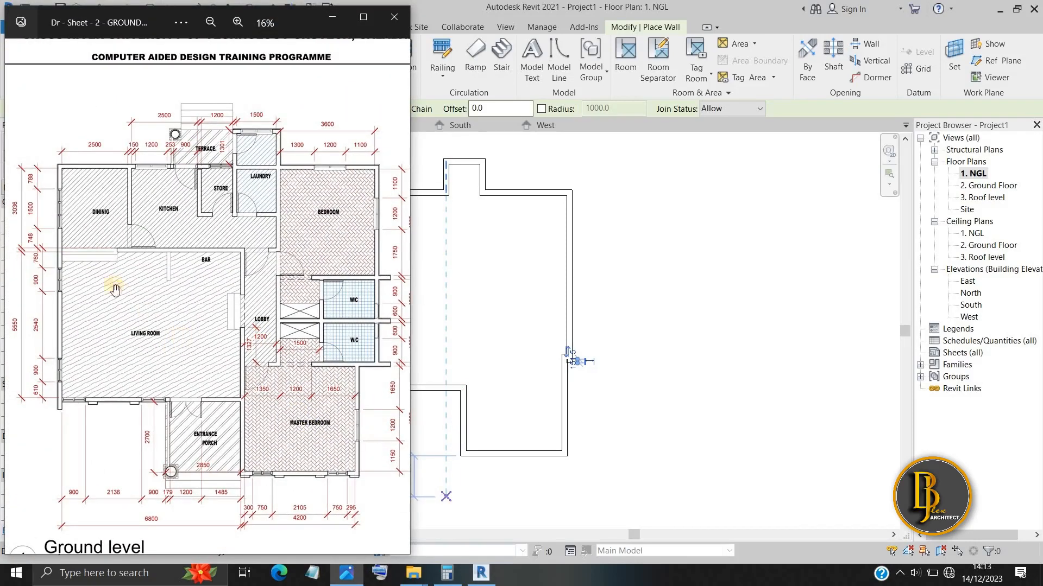
scroll(177, 249, up, 2)
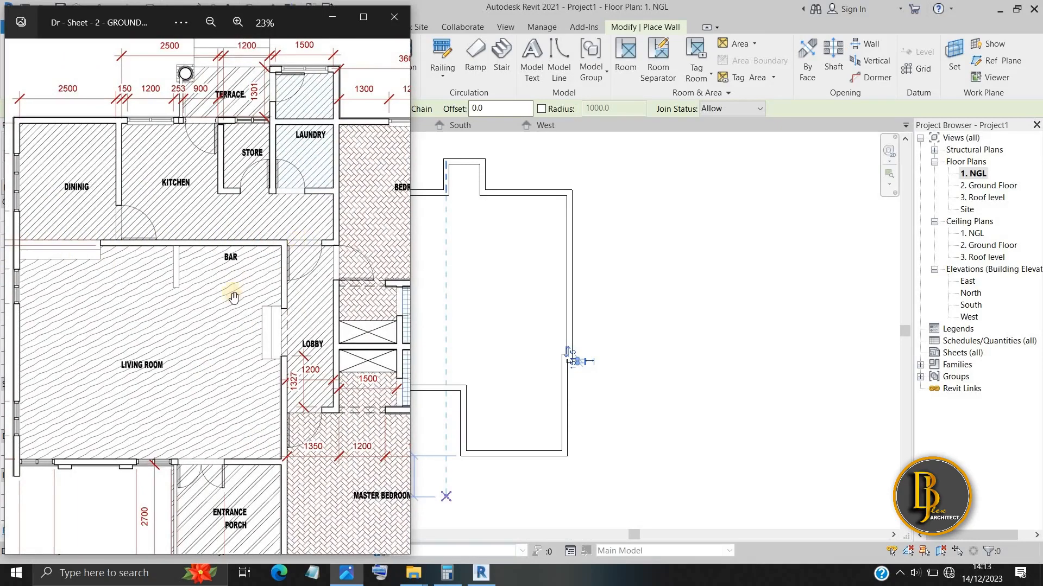
scroll(233, 297, down, 3)
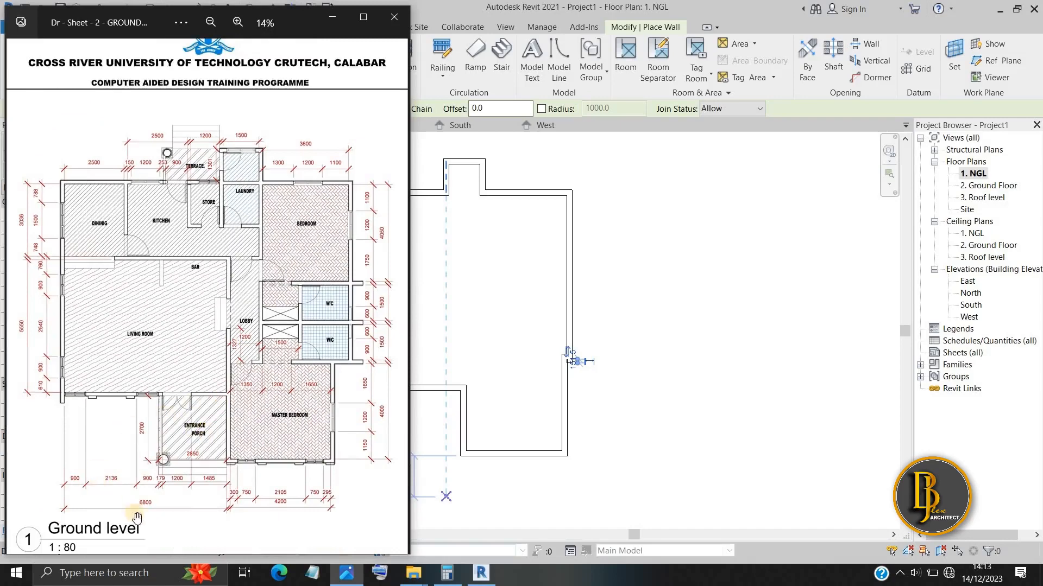
scroll(152, 513, up, 2)
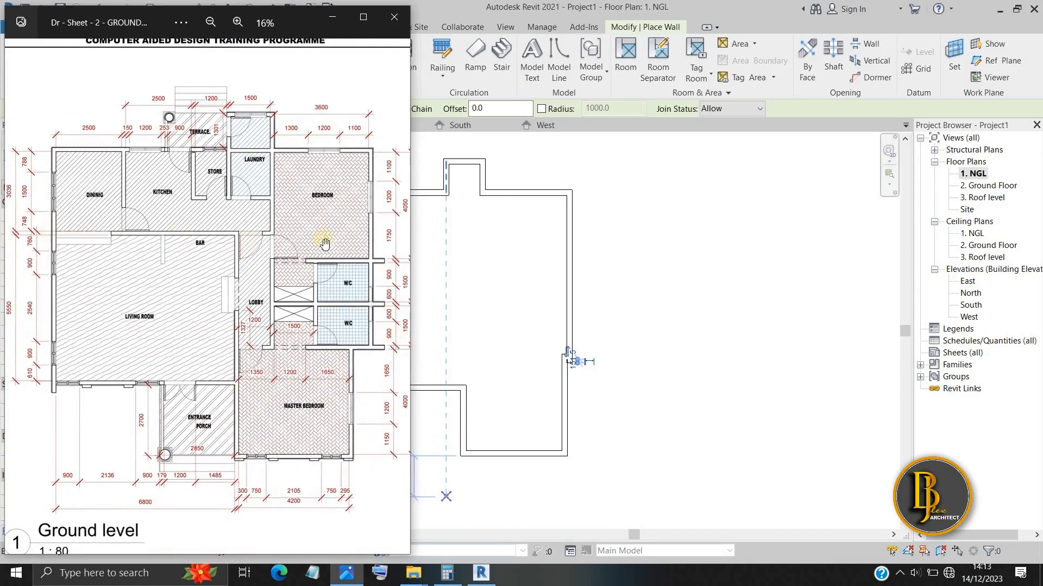
click(332, 17)
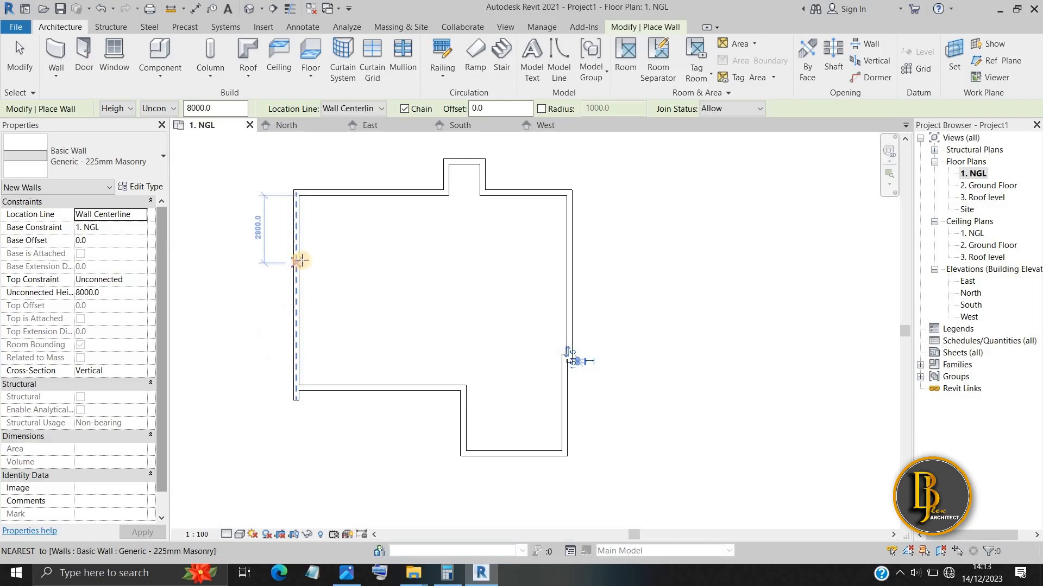
Step: Draw living room walls from about 2900 mm below the left exterior wall's upper corner, 6912.5 mm rightward and down to the lower-right corner; exit the Wall tool
scroll(289, 264, up, 2)
scroll(284, 261, down, 2)
middle_drag(284, 260, 285, 250)
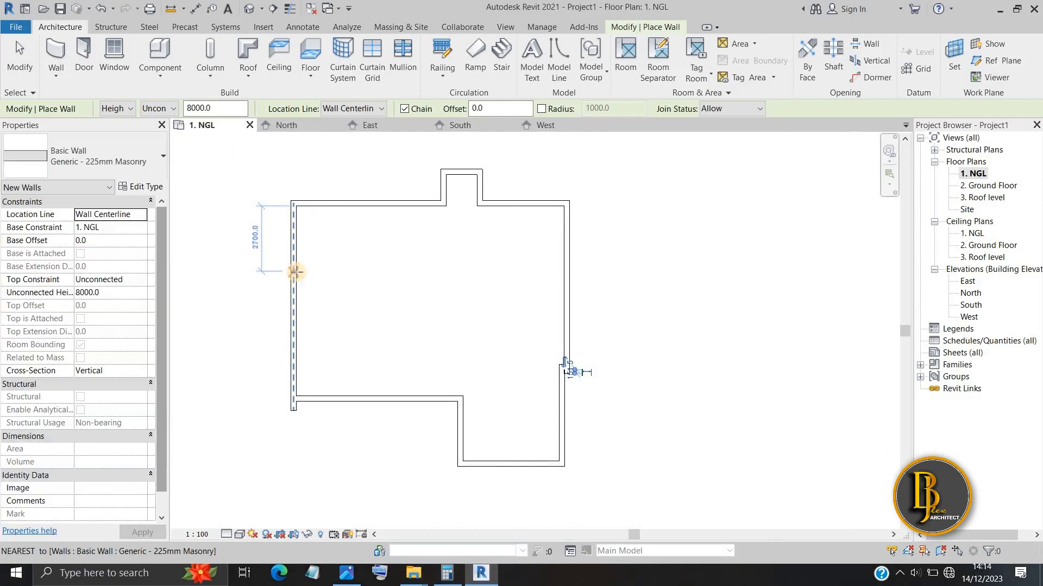
scroll(295, 271, up, 1)
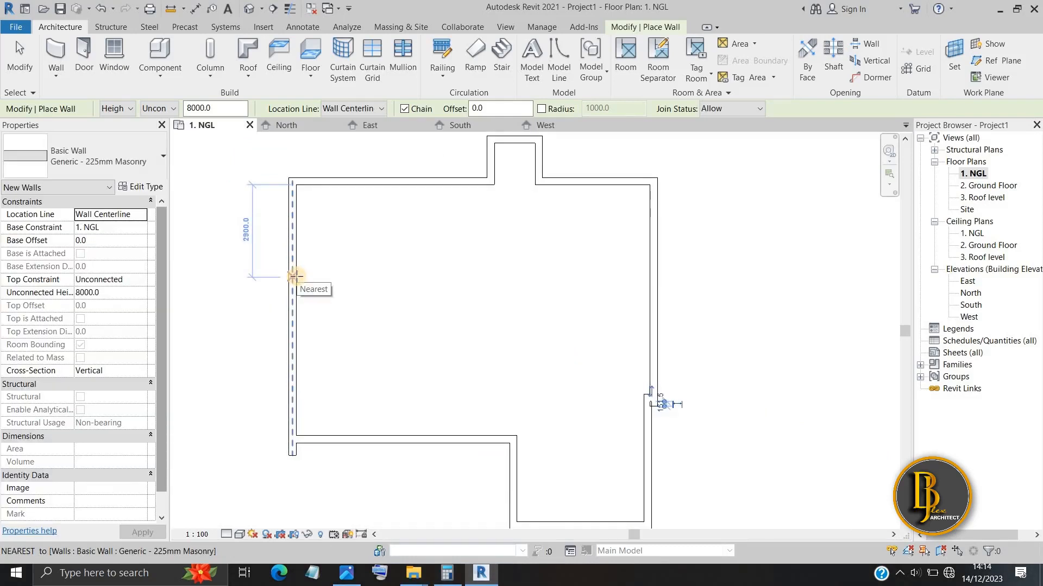
click(295, 278)
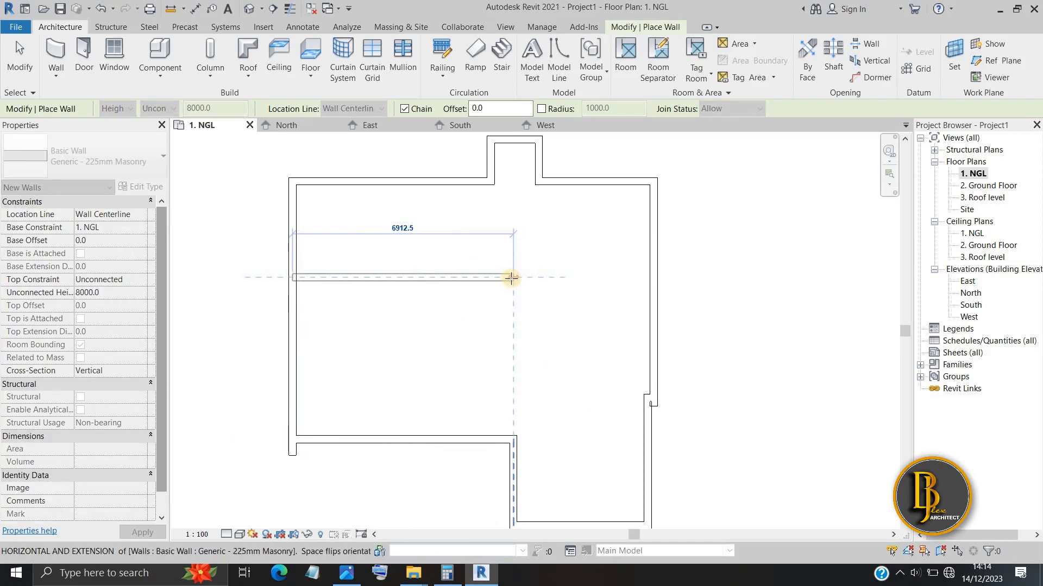
click(512, 278)
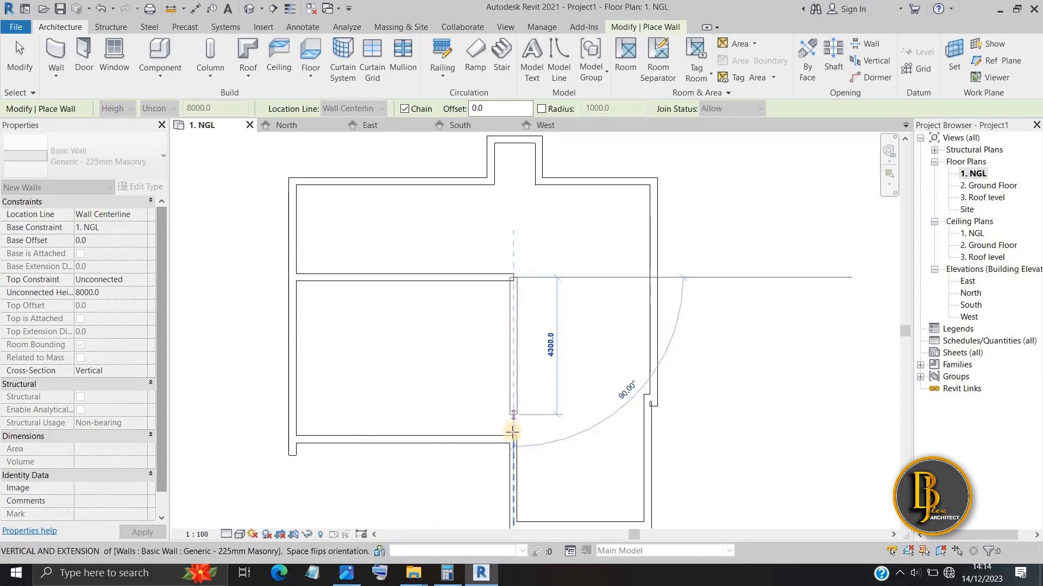
click(512, 437)
key(Escape)
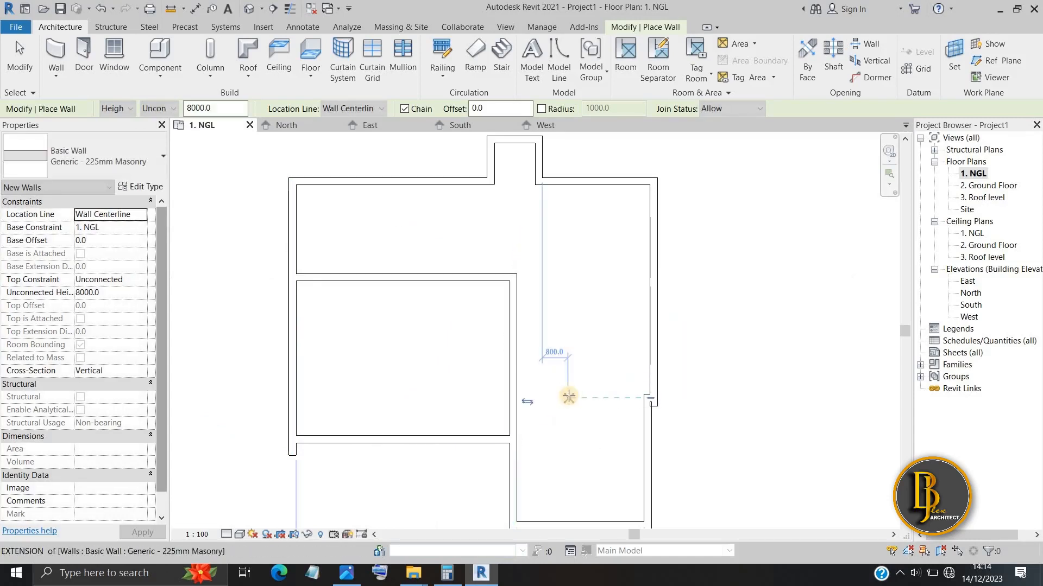
right_click(570, 297)
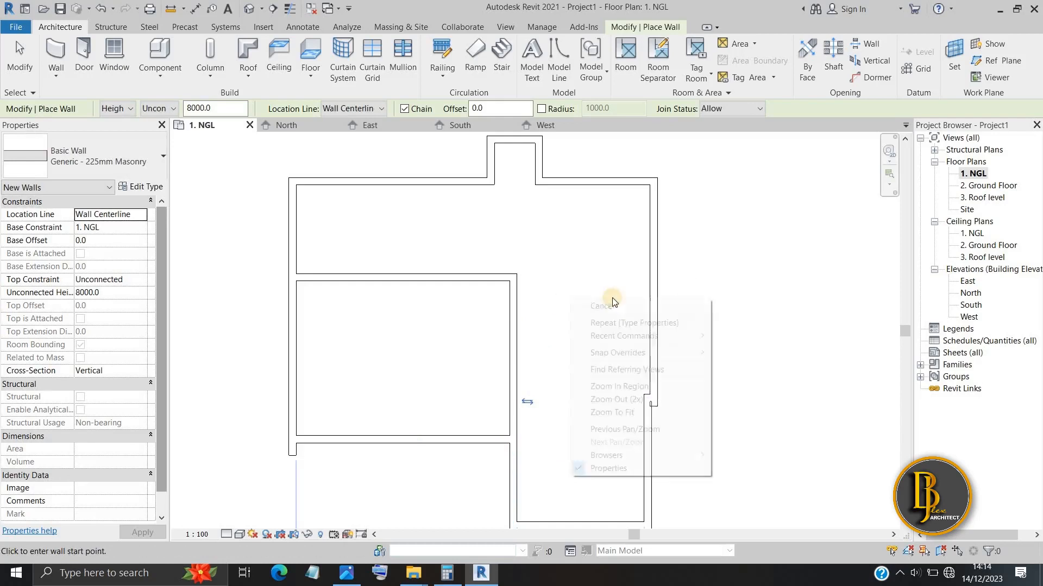
click(607, 304)
right_click(608, 301)
click(621, 308)
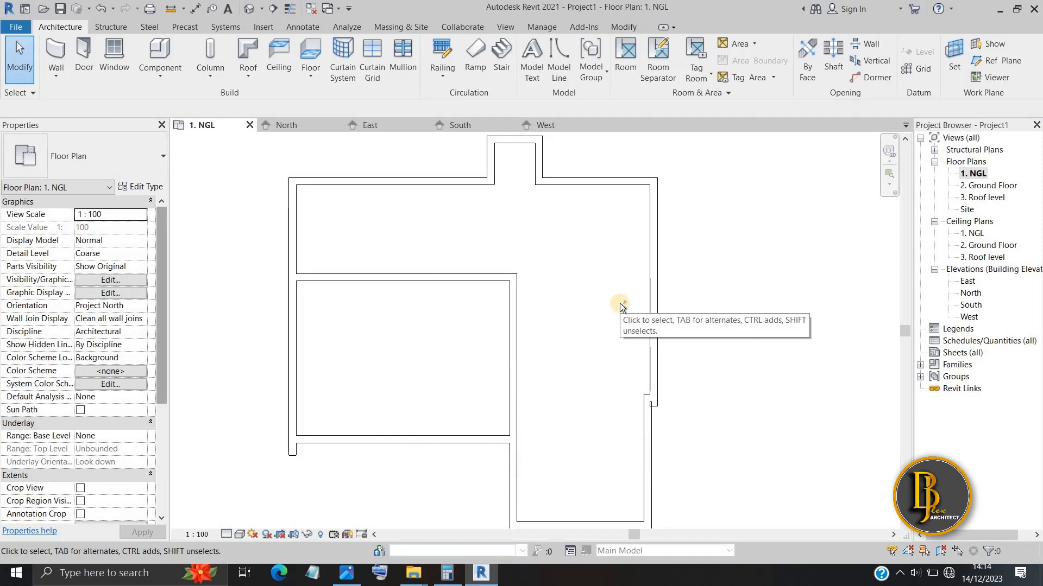
Step: Save the project in the Documents folder as "2 bedroom Project"
key(ctrl+s)
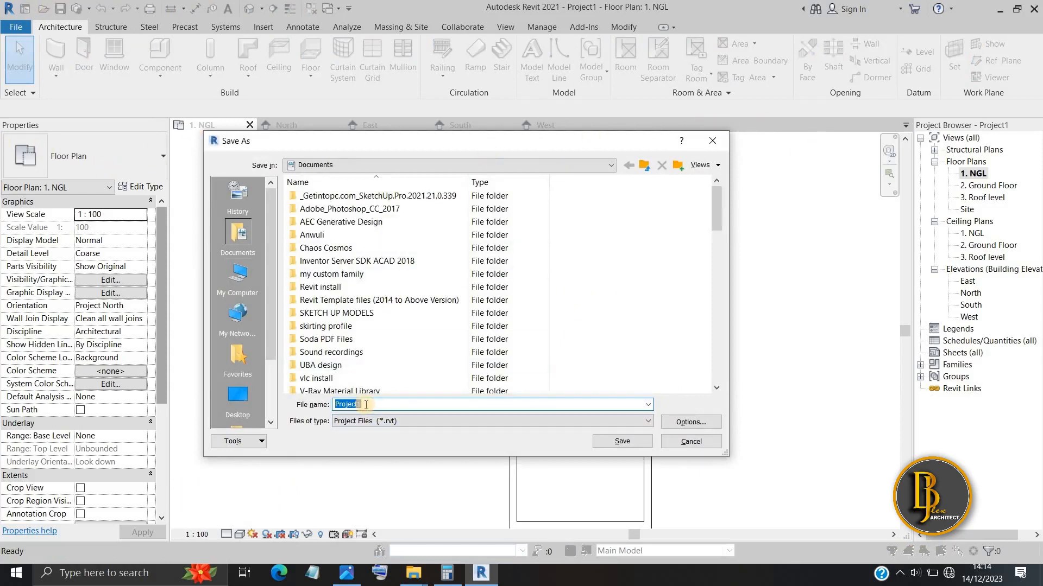
click(611, 165)
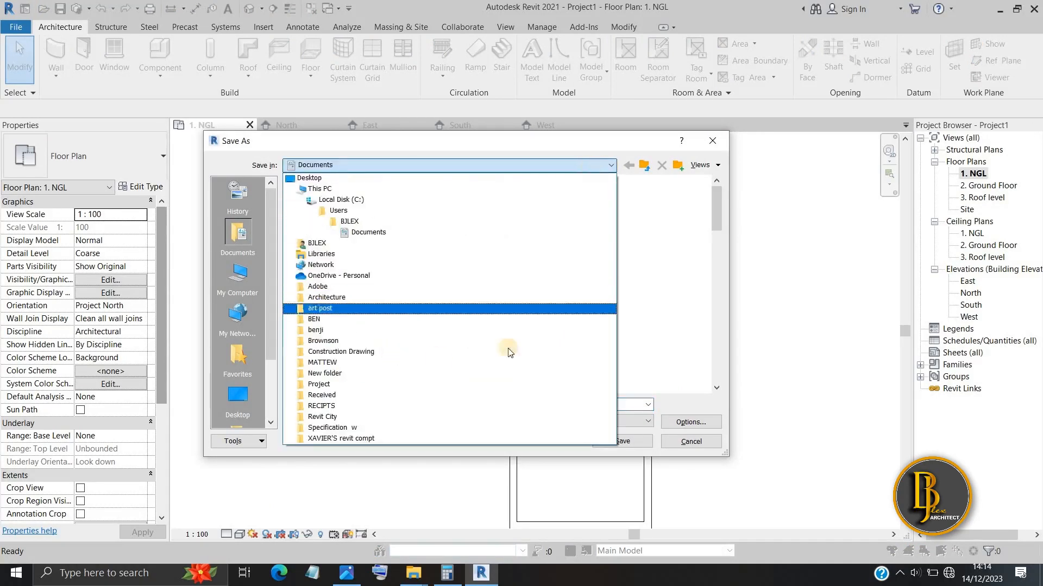
click(292, 165)
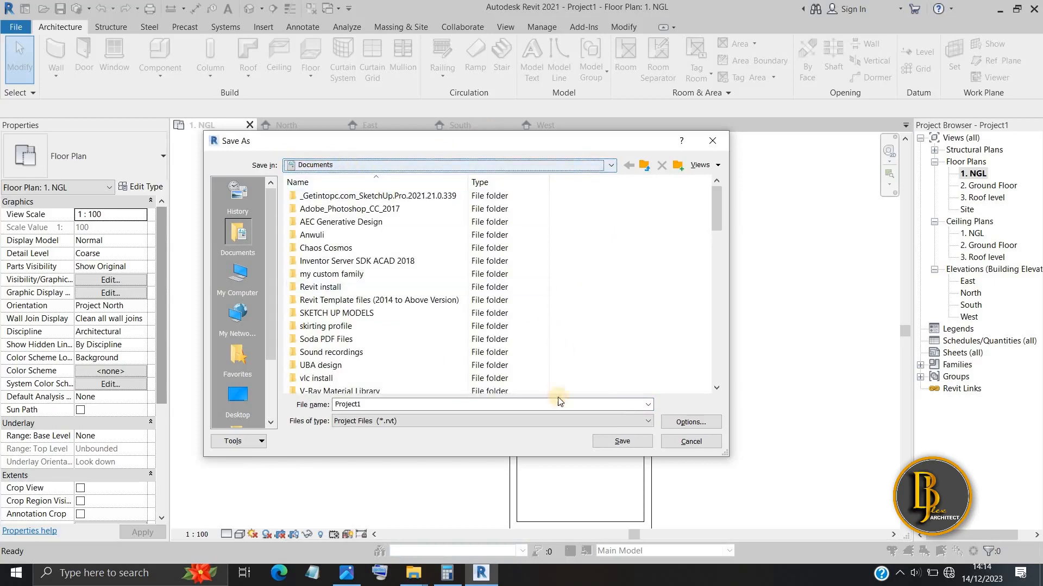
double_click(345, 404)
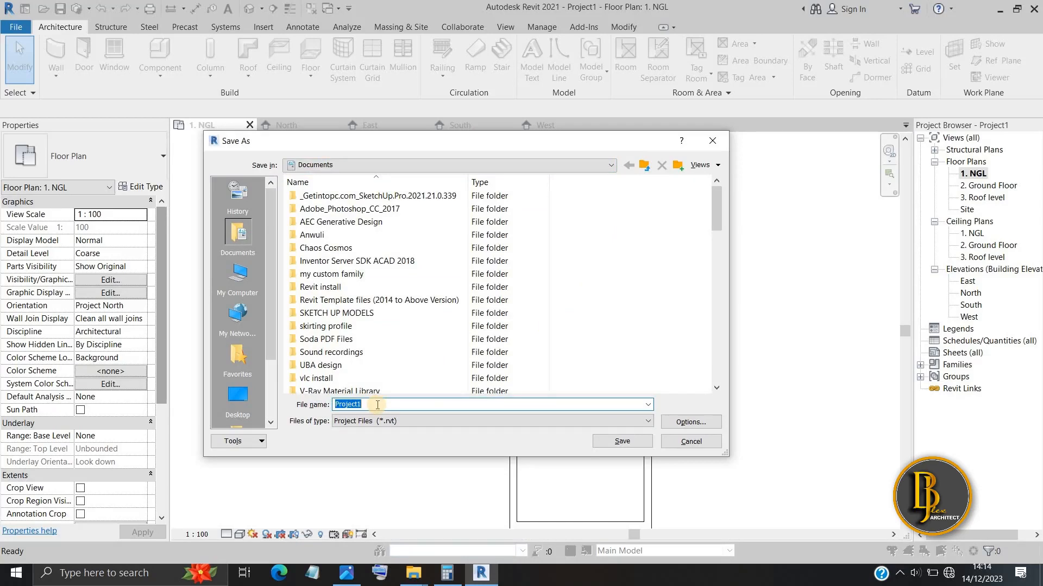
text(2)
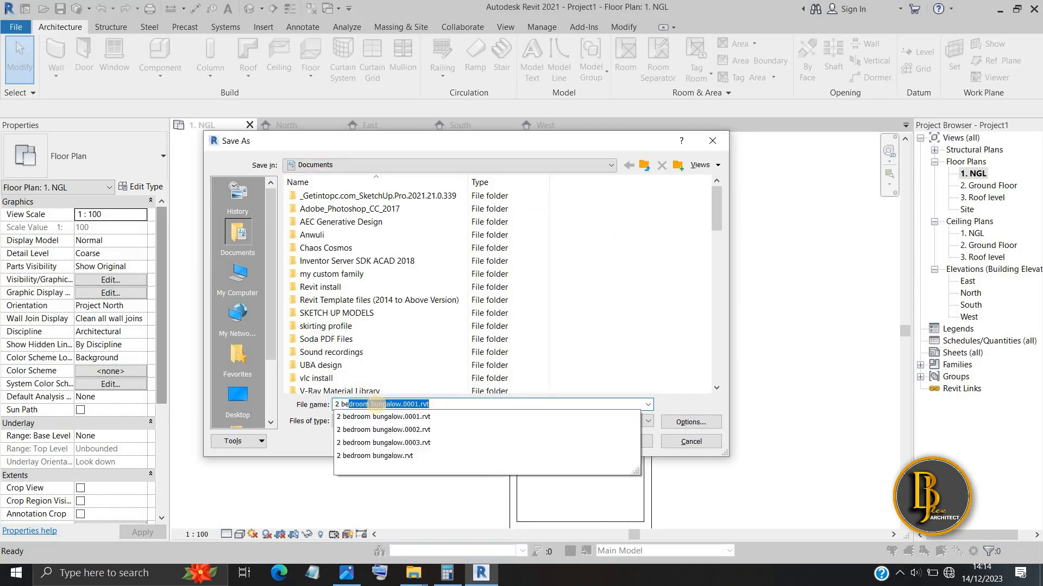
text( bedroom Project)
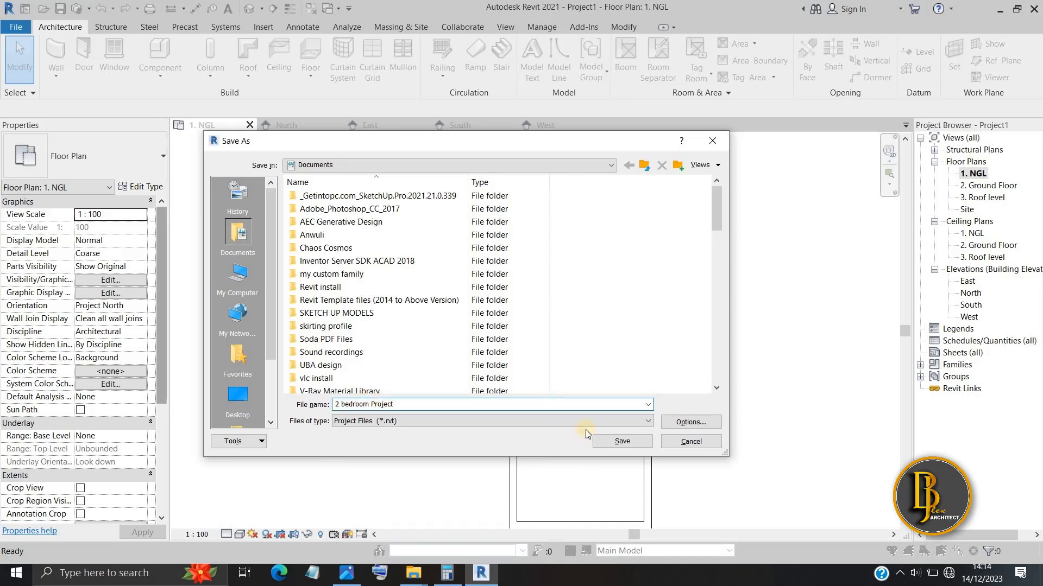
click(620, 439)
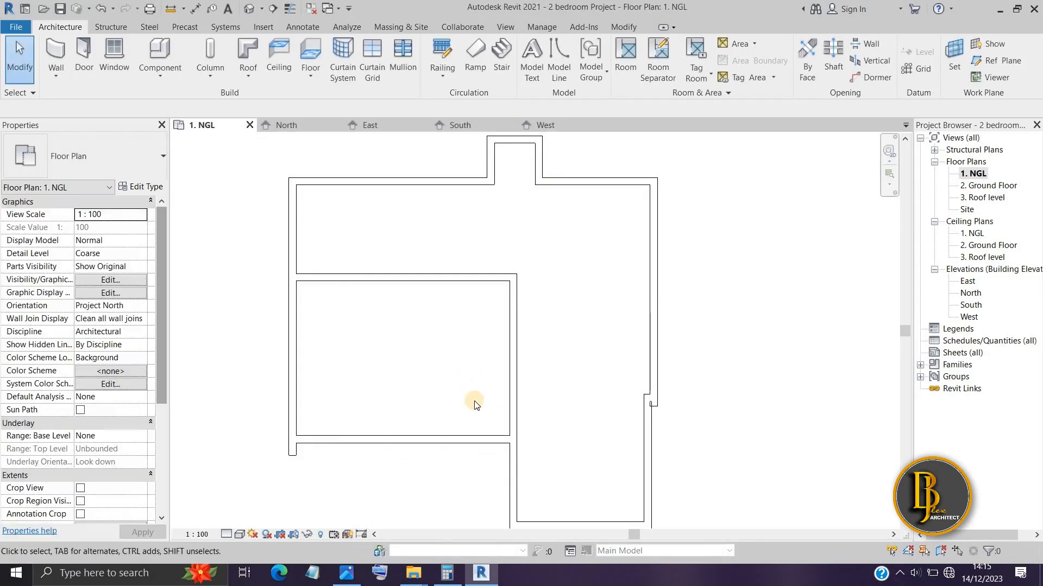
Step: Check the floor plan image and draw the dining–kitchen wall 2500 mm from the left exterior wall, running down to the living room's upper wall
scroll(472, 408, down, 1)
scroll(400, 344, down, 2)
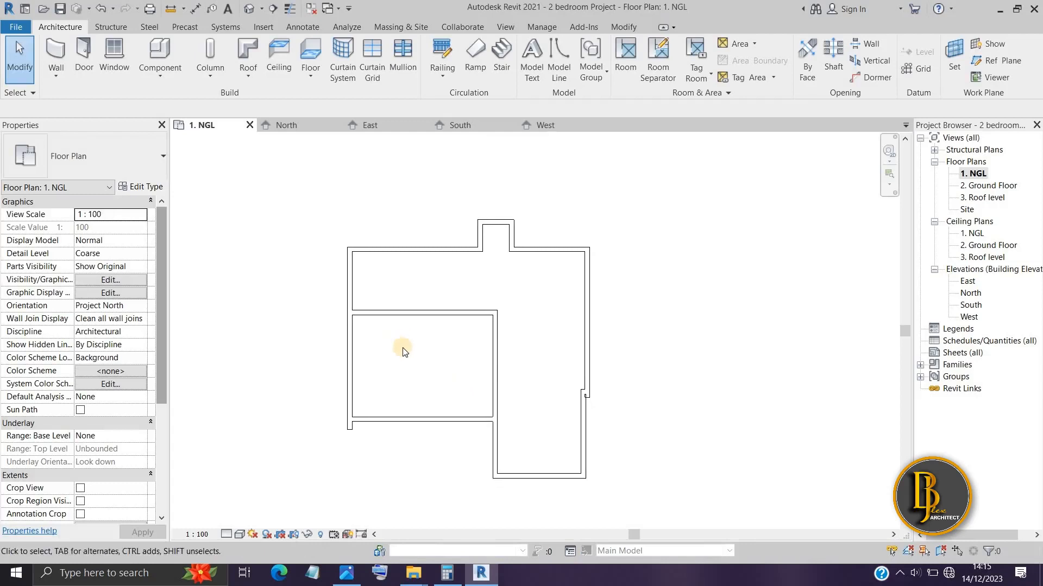
scroll(402, 350, up, 1)
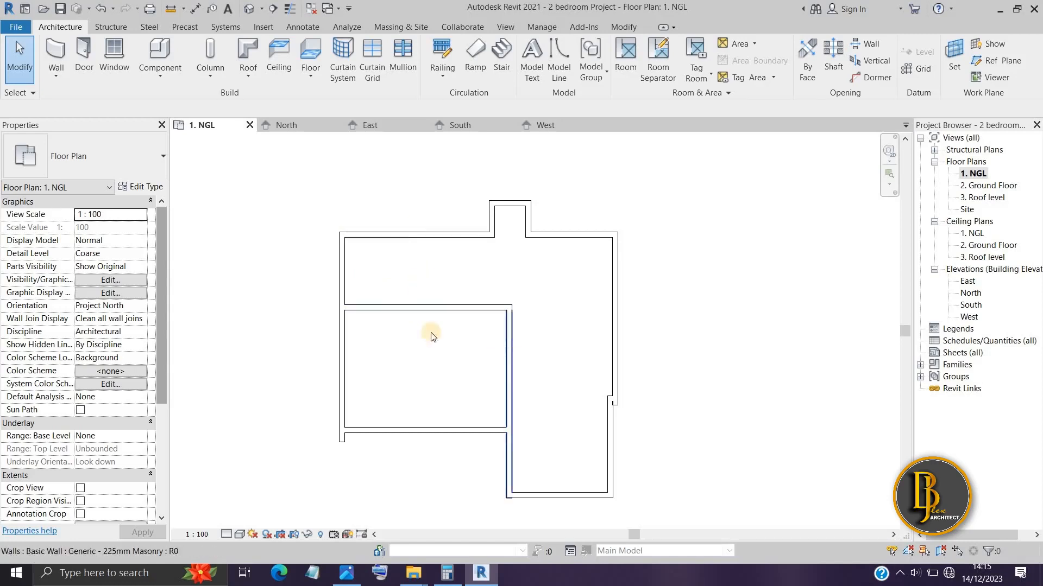
click(346, 573)
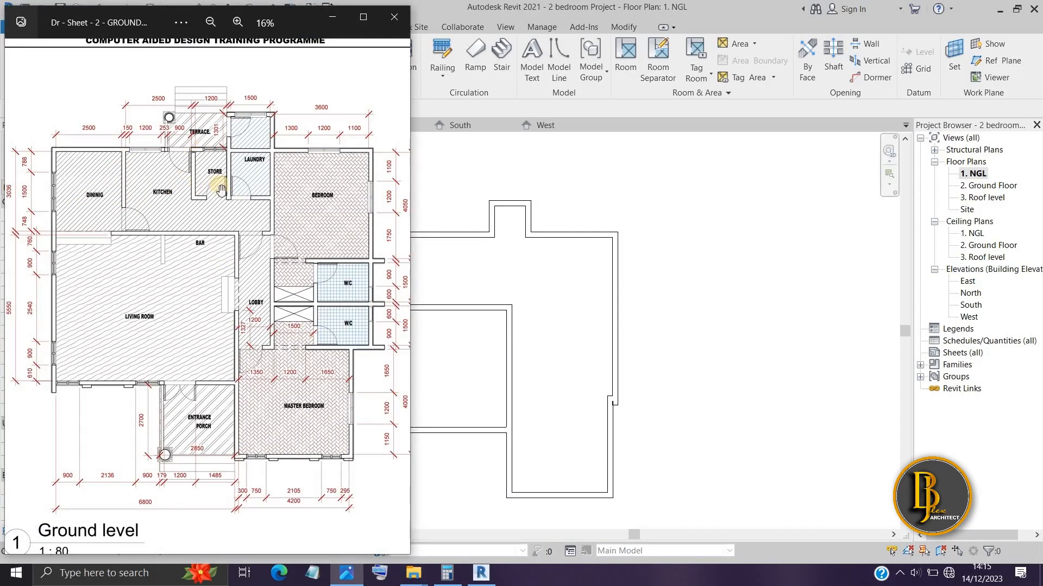
click(480, 573)
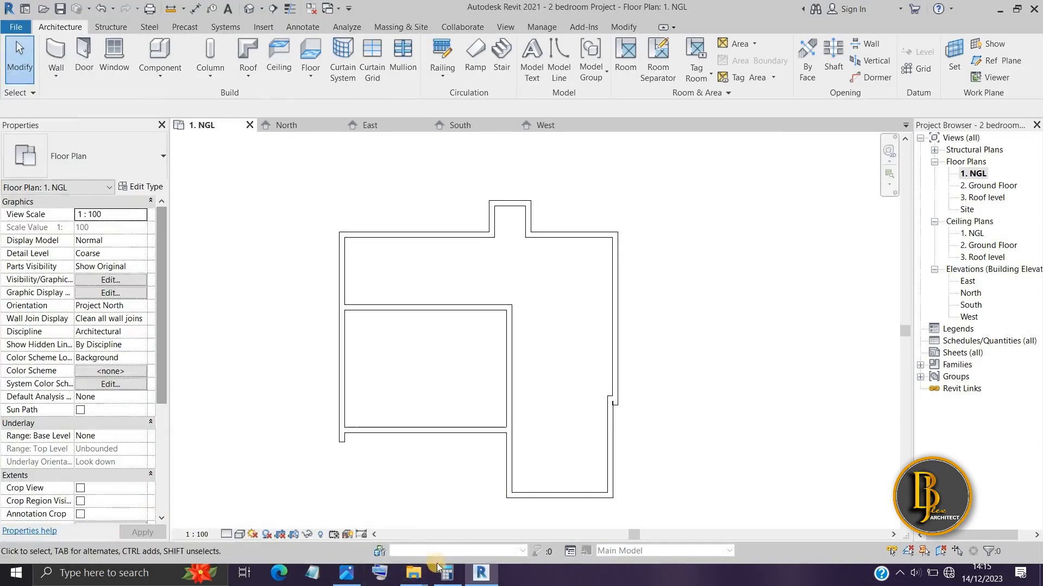
key(w)
key(a)
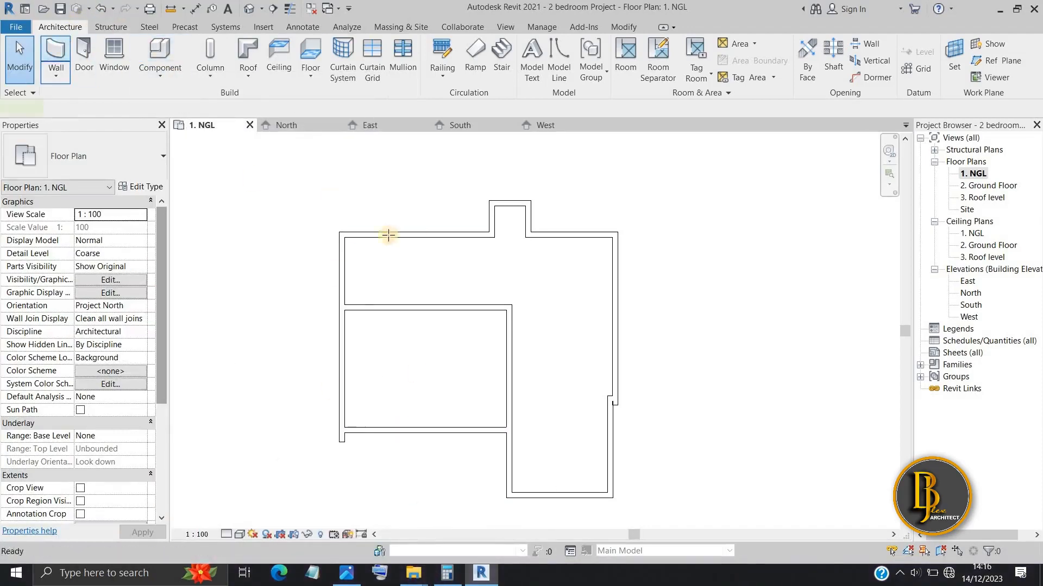
scroll(398, 234, up, 2)
scroll(398, 233, up, 3)
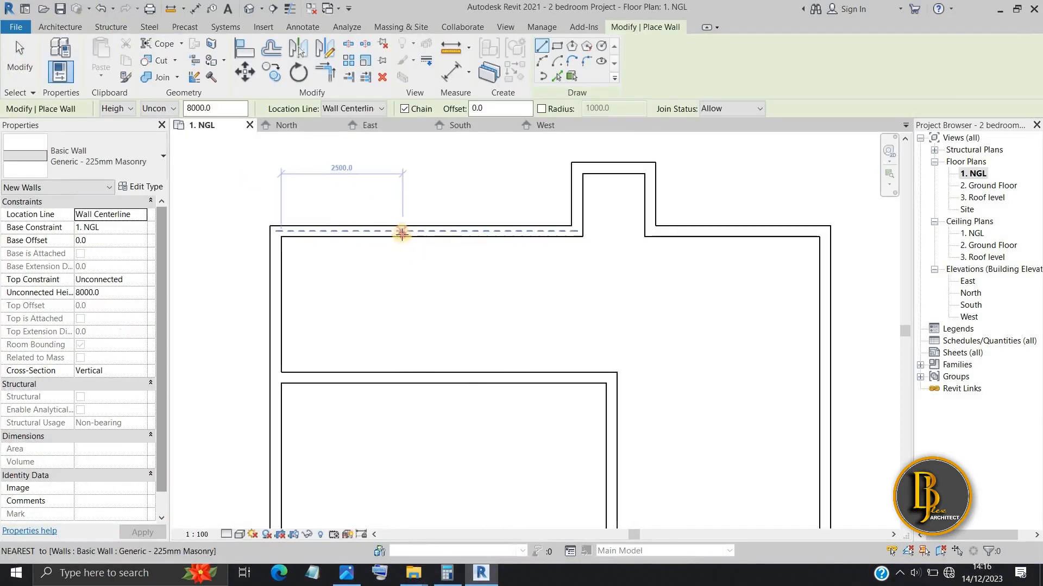
click(401, 233)
scroll(398, 245, down, 2)
click(398, 345)
Step: Draw the store's three connected walls: down from the upper exterior wall, across to the right, and back up to the laundry projection's left wall
click(480, 234)
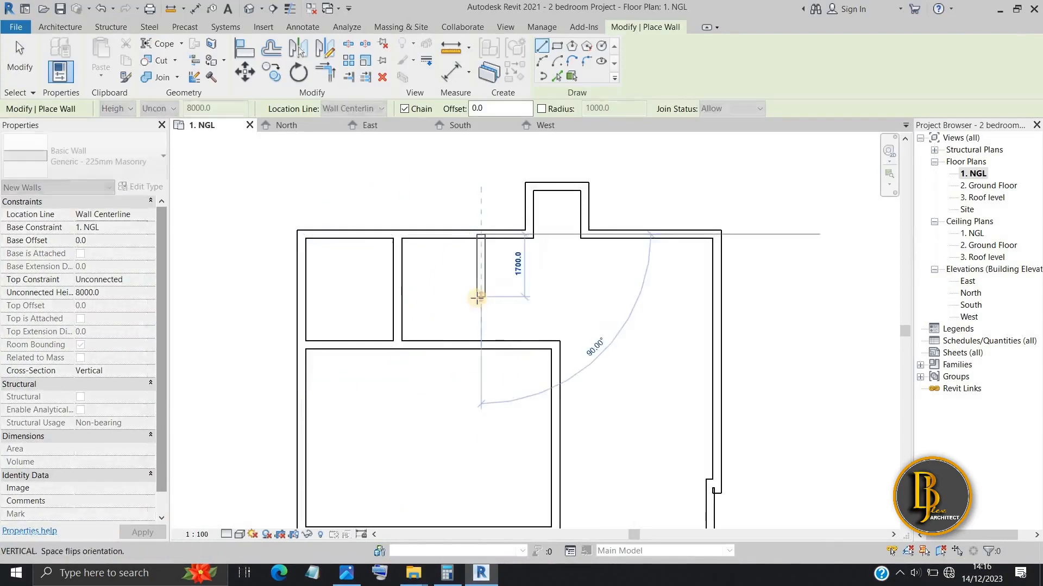
click(480, 311)
click(533, 312)
click(530, 235)
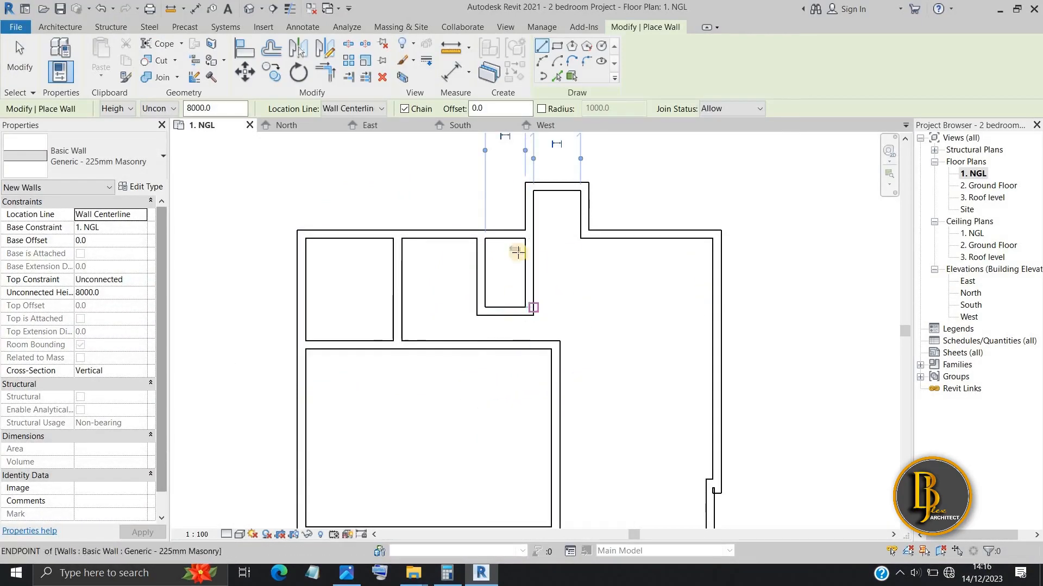
Step: Check the WC and master bedroom area on the plan image and draw the master bedroom's upper wall from the right exterior jog to the lobby's left wall
click(347, 574)
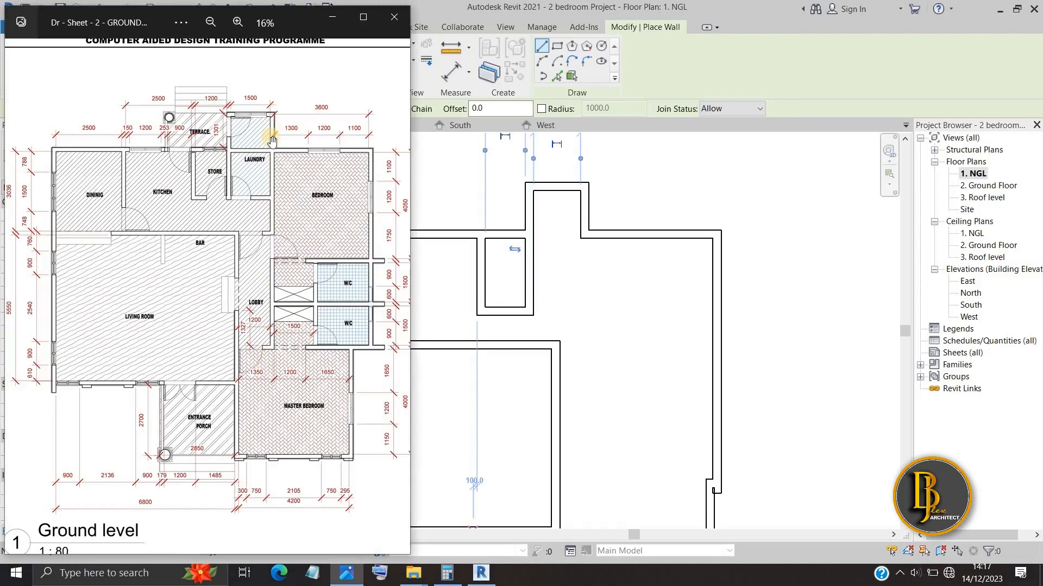
scroll(666, 467, down, 1)
click(626, 329)
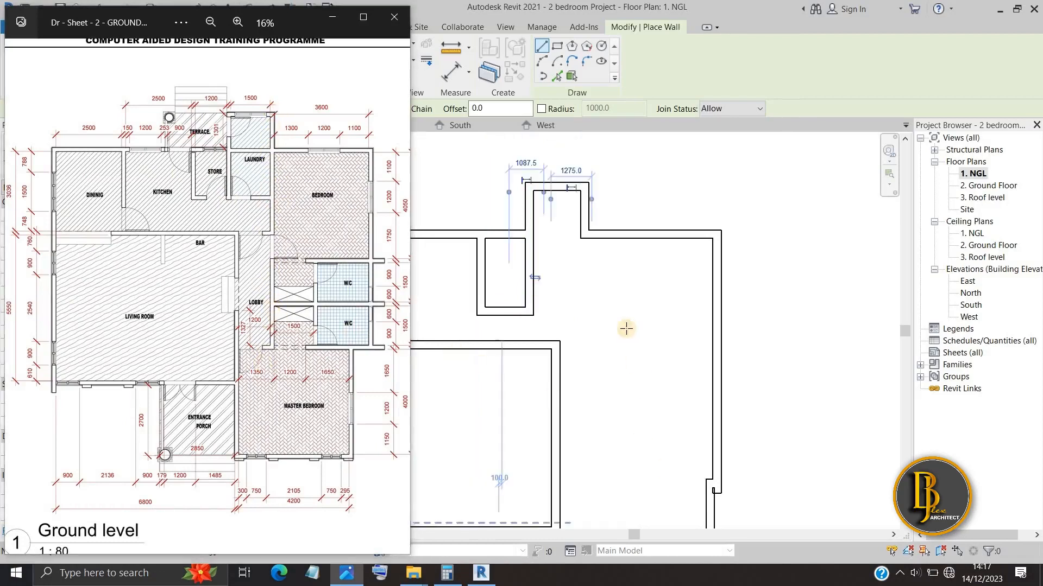
scroll(698, 416, up, 4)
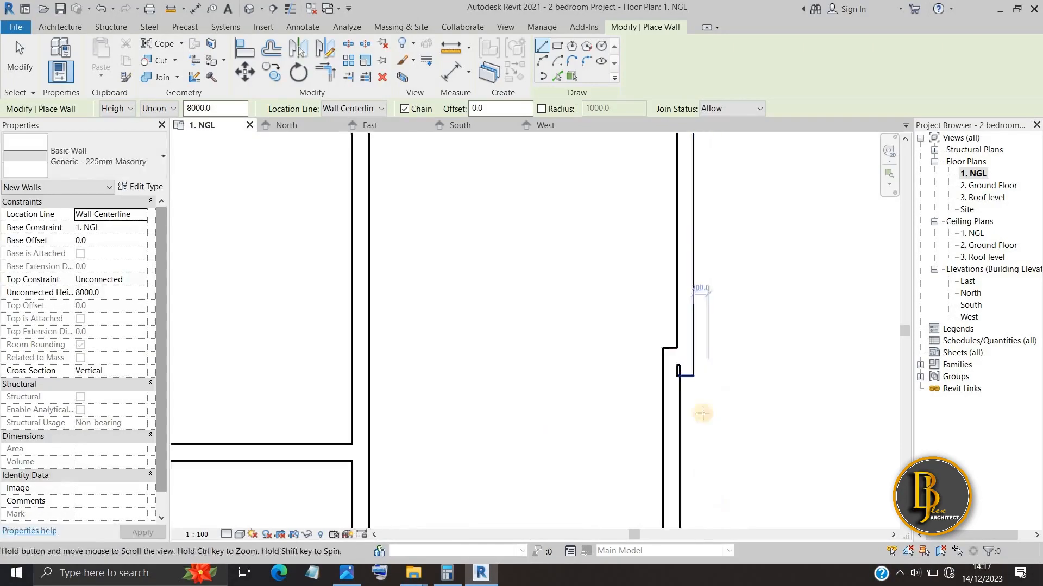
key(alt+Tab)
scroll(340, 367, up, 1)
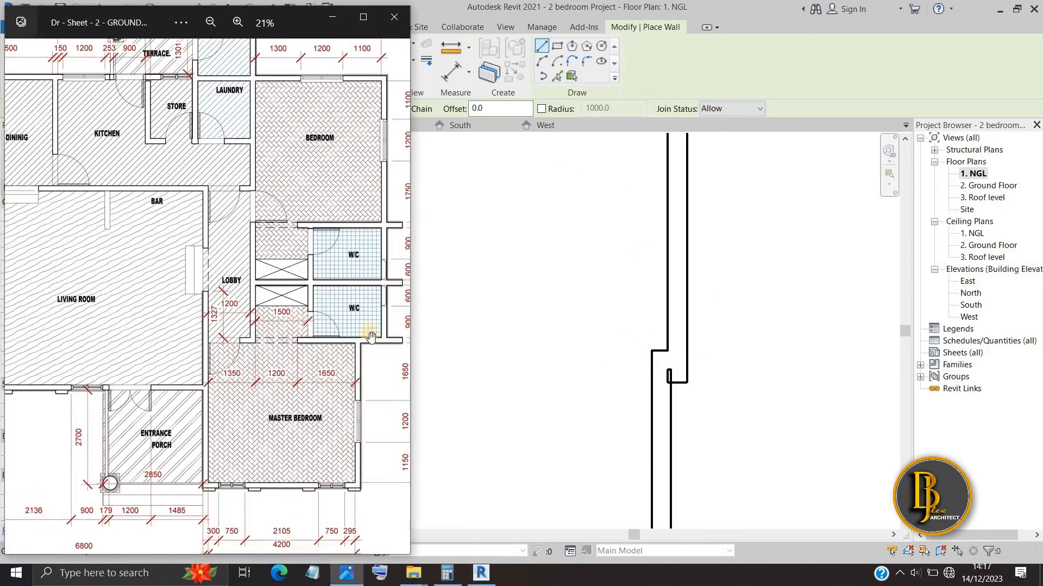
click(661, 360)
click(305, 360)
scroll(617, 407, down, 3)
scroll(628, 423, down, 2)
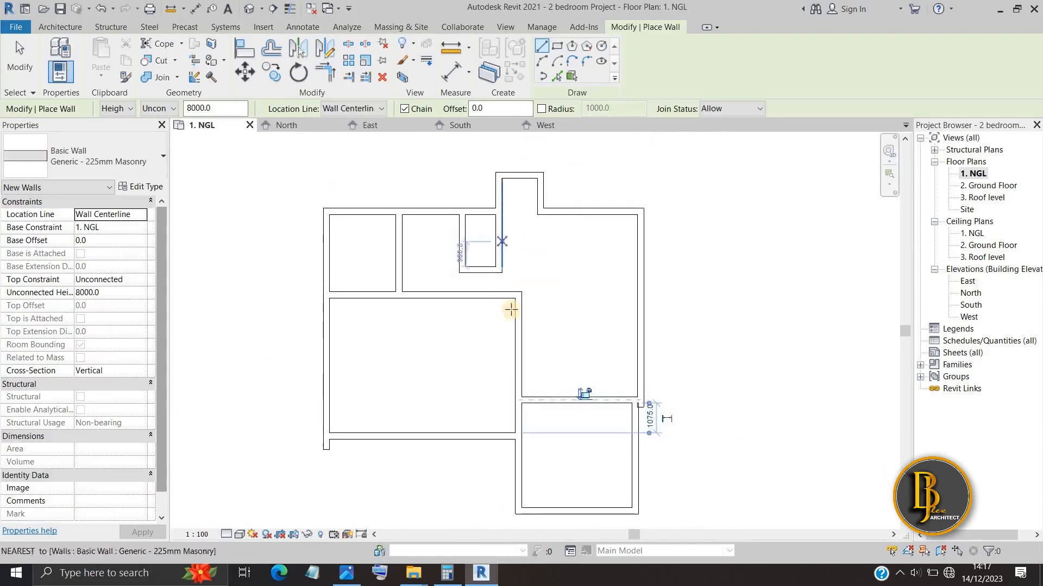
Step: Draw the lobby's right wall vertically from the laundry projection's lower-right corner down to the master bedroom's upper wall
key(alt+Tab)
key(alt+Tab)
click(541, 213)
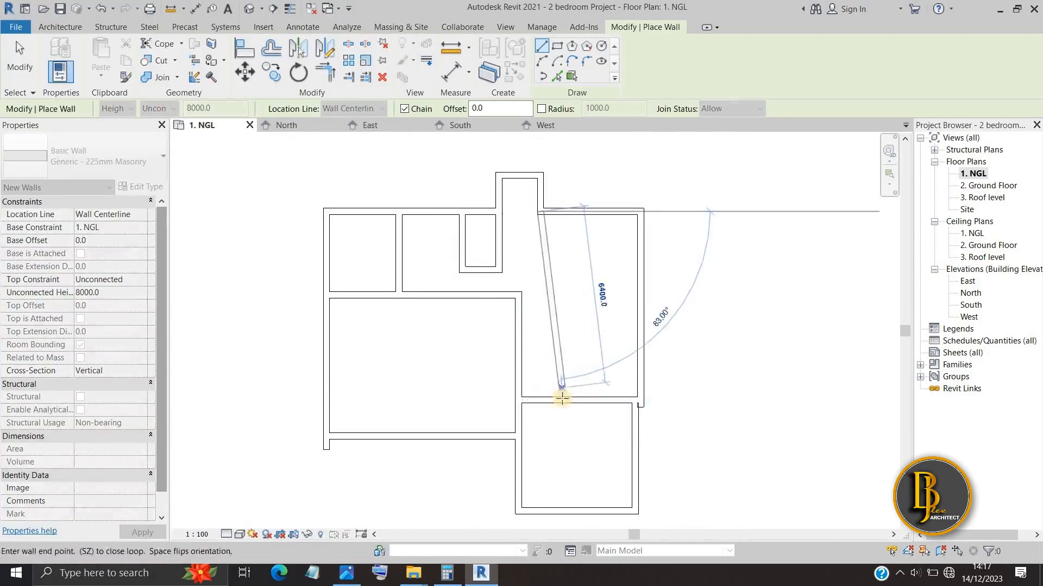
scroll(537, 394, up, 2)
click(540, 405)
scroll(567, 370, down, 2)
Step: Draw the bedroom's lower wall horizontally from the lobby wall to the right exterior wall, about 3000 mm clear below the upper exterior wall
key(alt+Tab)
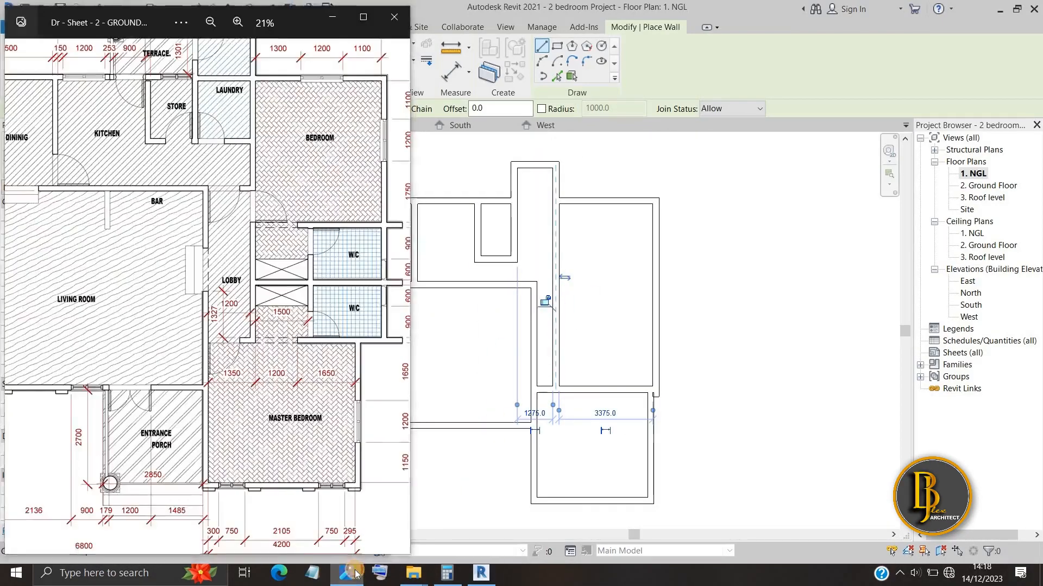
key(alt+Tab)
scroll(560, 294, up, 2)
click(554, 287)
click(704, 286)
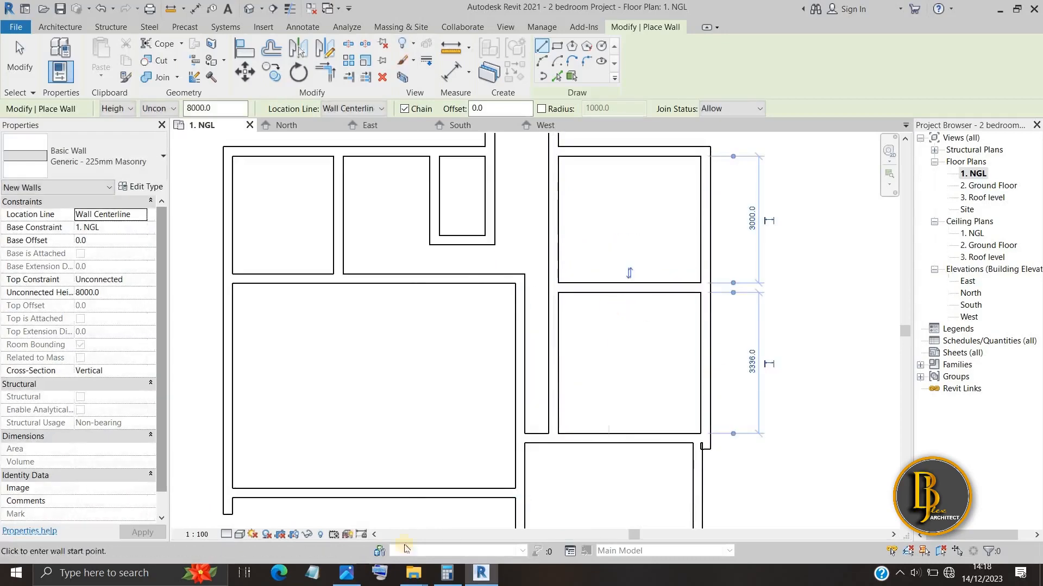
Step: Check the WC layout on the plan image and draw the vertical wall left of the WCs, about 1287.5 mm clear from the lobby wall
click(347, 573)
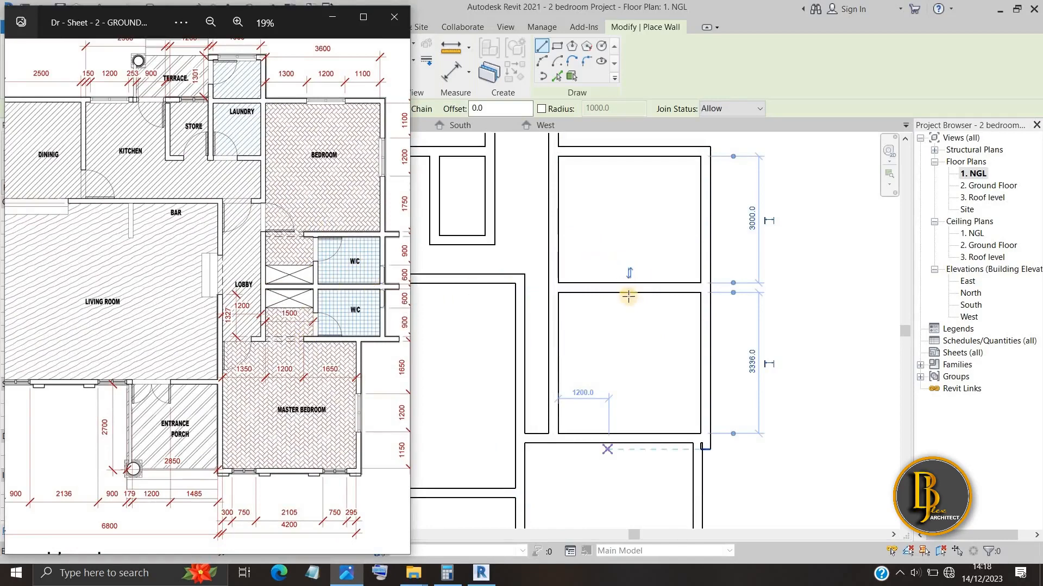
click(613, 288)
click(617, 437)
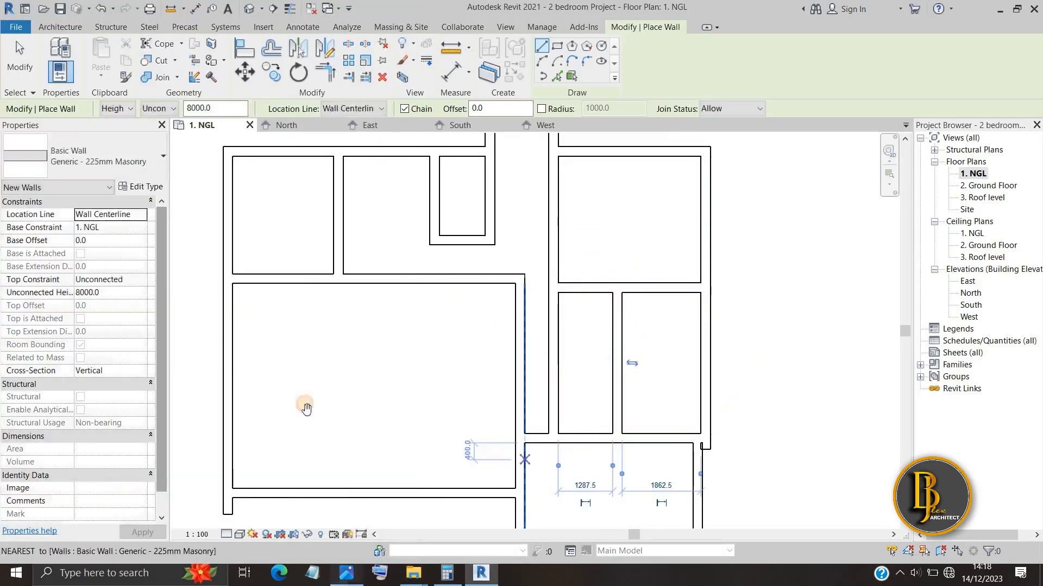
Step: Draw the horizontal wall dividing the two WCs from the lobby wall to slightly beyond the right exterior wall, and exit the Wall tool
key(alt+Tab)
click(552, 356)
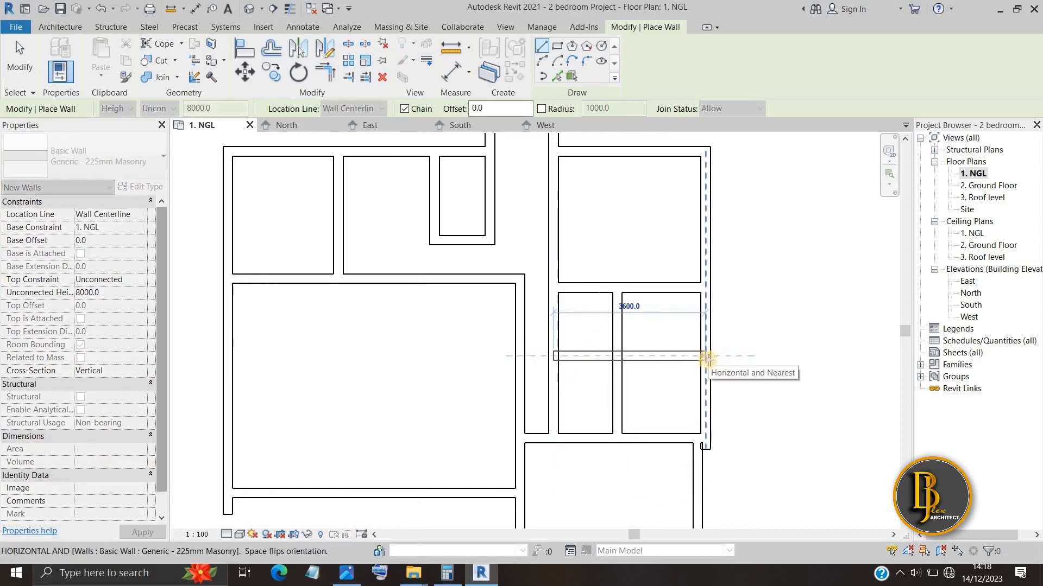
click(726, 356)
key(Escape)
key(Escape)
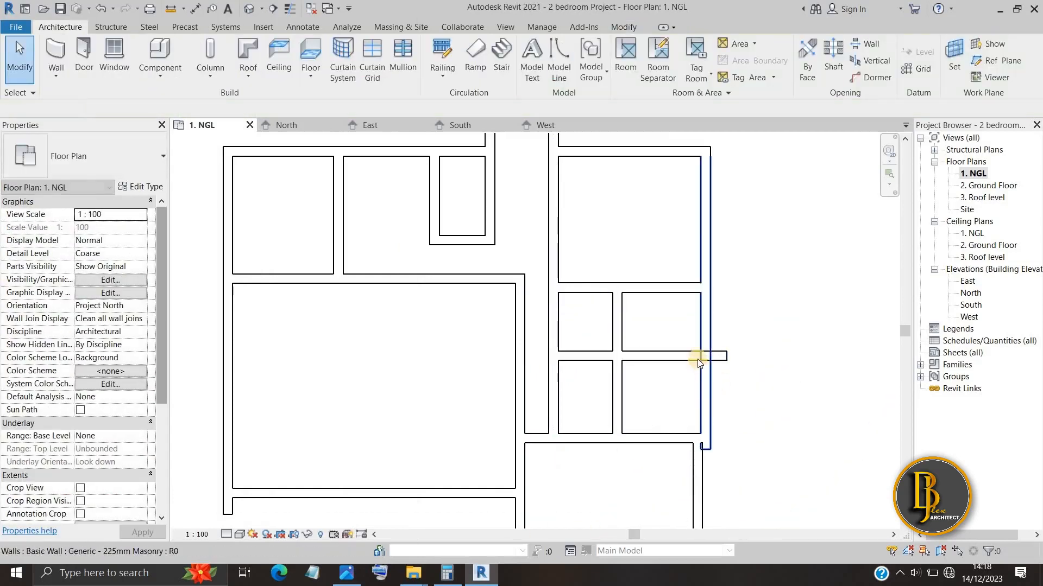
Step: Join the geometry of the WC dividing wall with the right exterior wall where they cross
scroll(693, 364, up, 2)
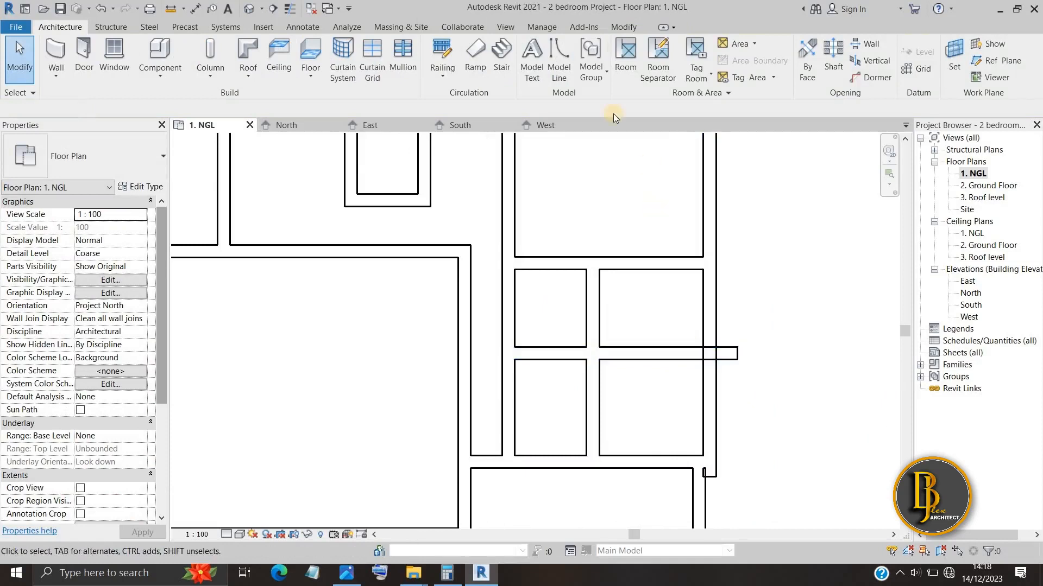
click(624, 26)
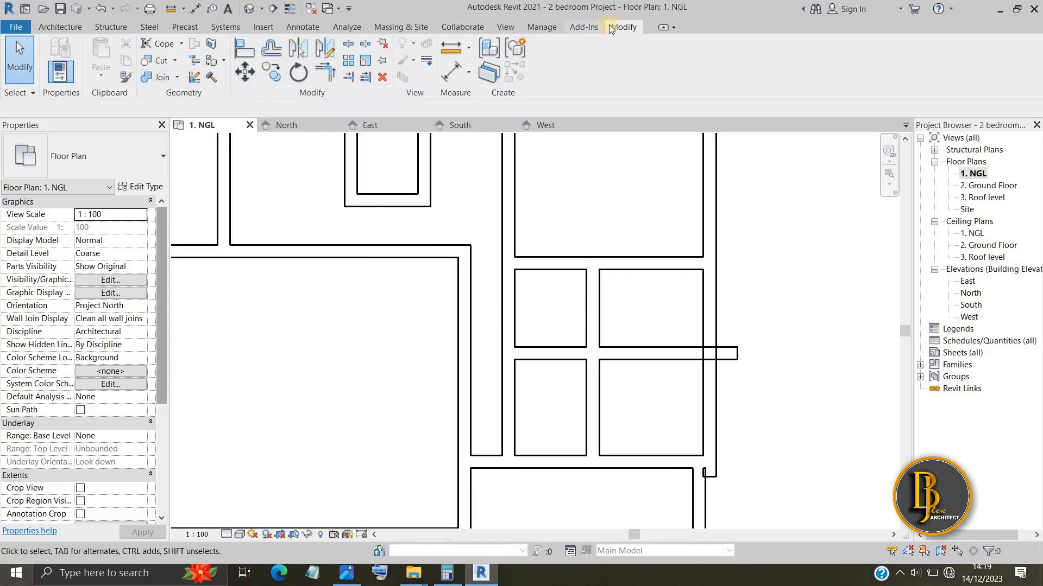
click(157, 77)
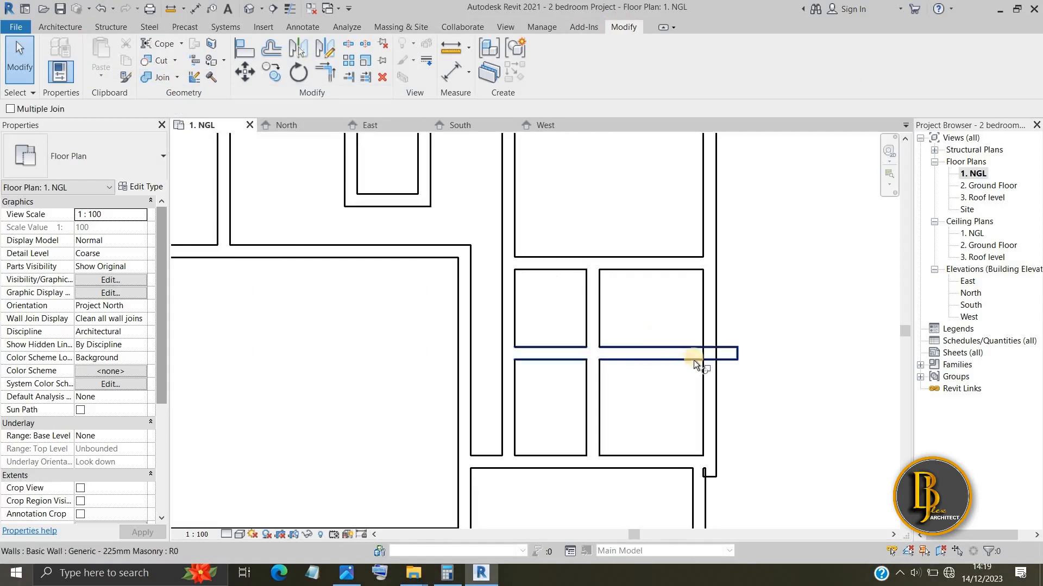
click(693, 360)
click(706, 332)
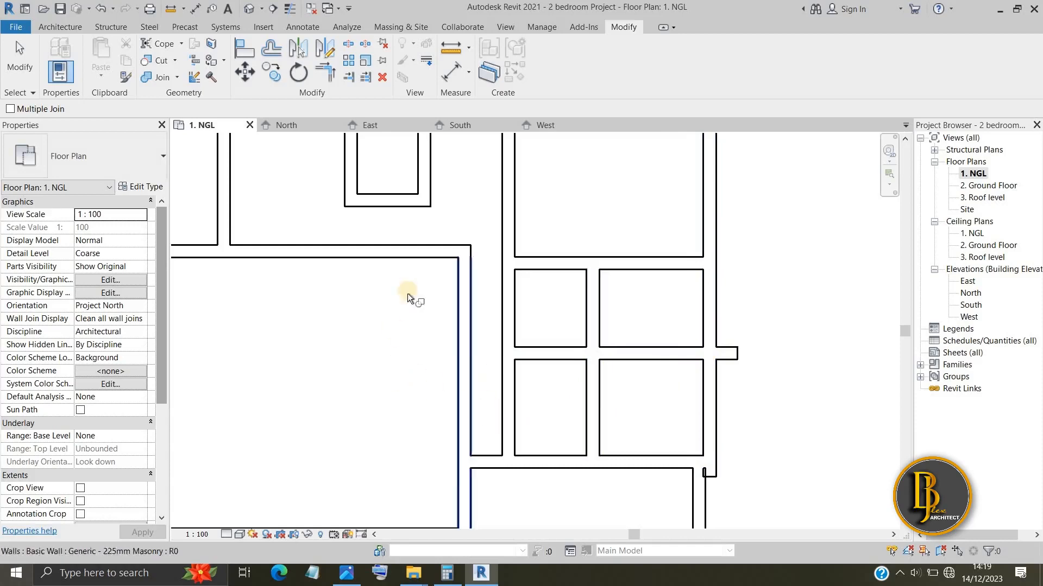
key(Escape)
Step: Check the laundry on the plan image, draw a horizontal wall from the store's lower corner to the lobby wall, and exit the Wall tool
scroll(540, 337, down, 1)
key(w)
key(a)
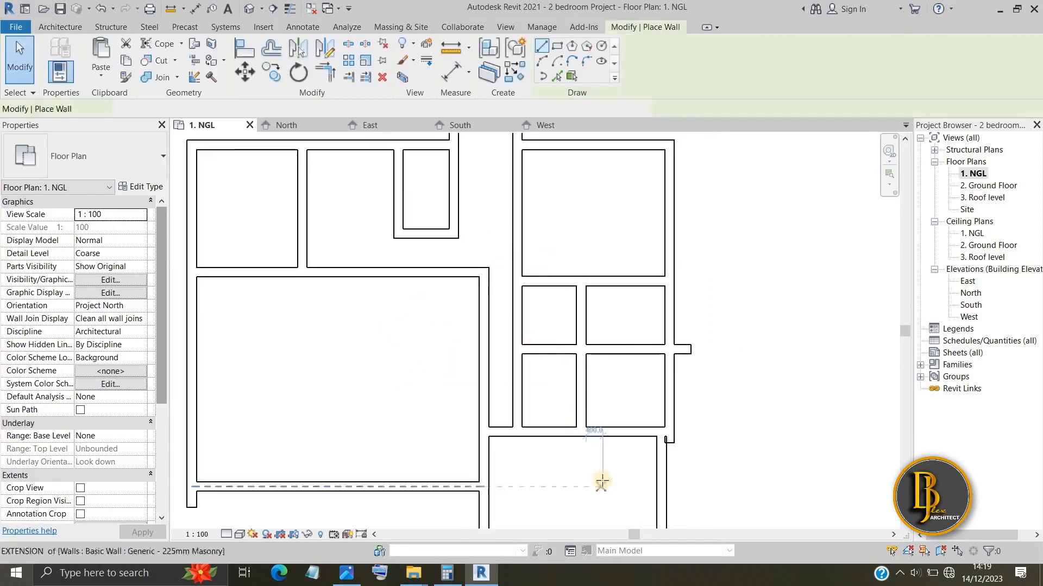
scroll(621, 511, down, 1)
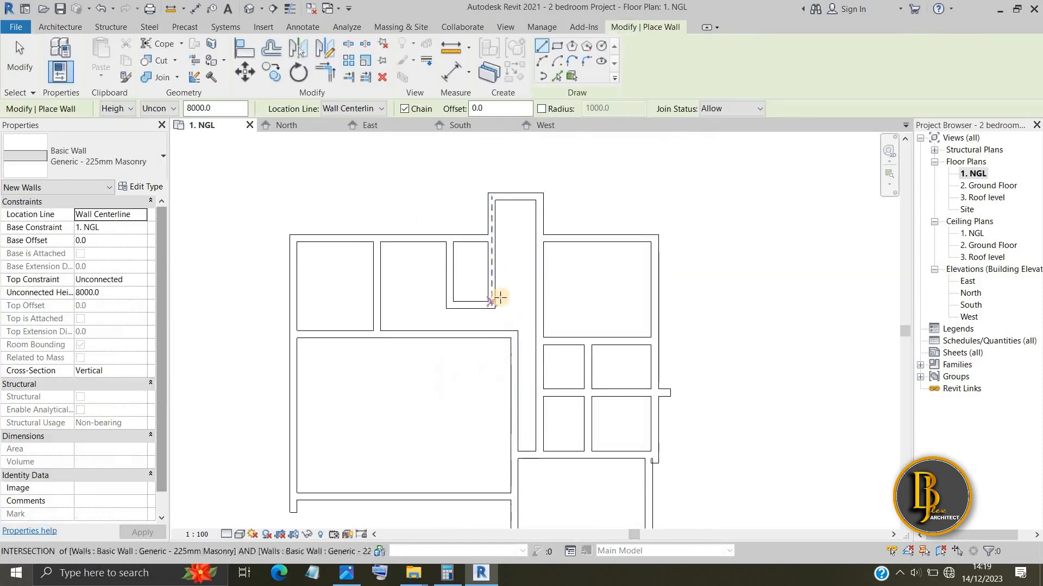
click(346, 573)
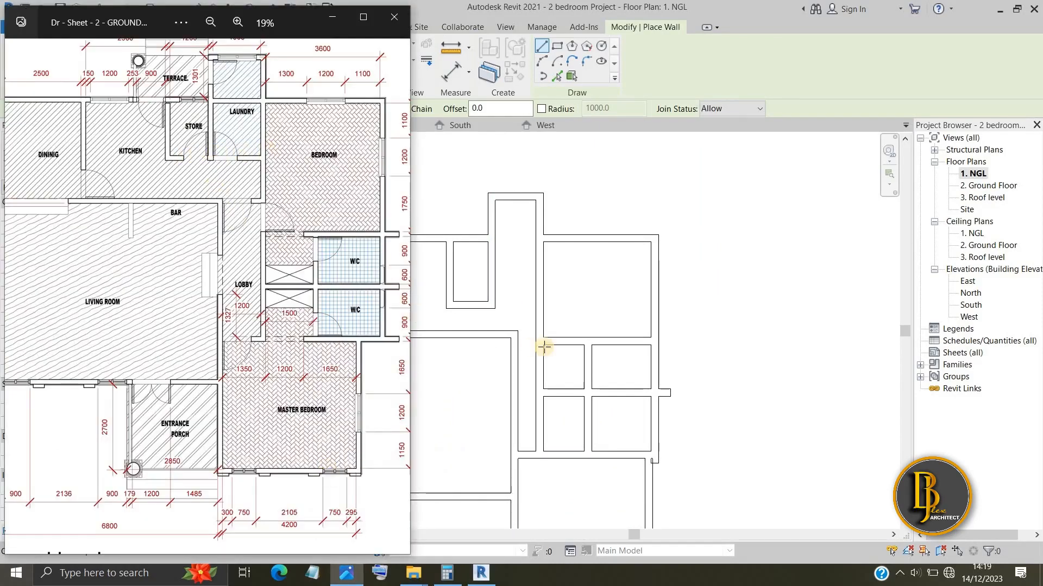
click(333, 16)
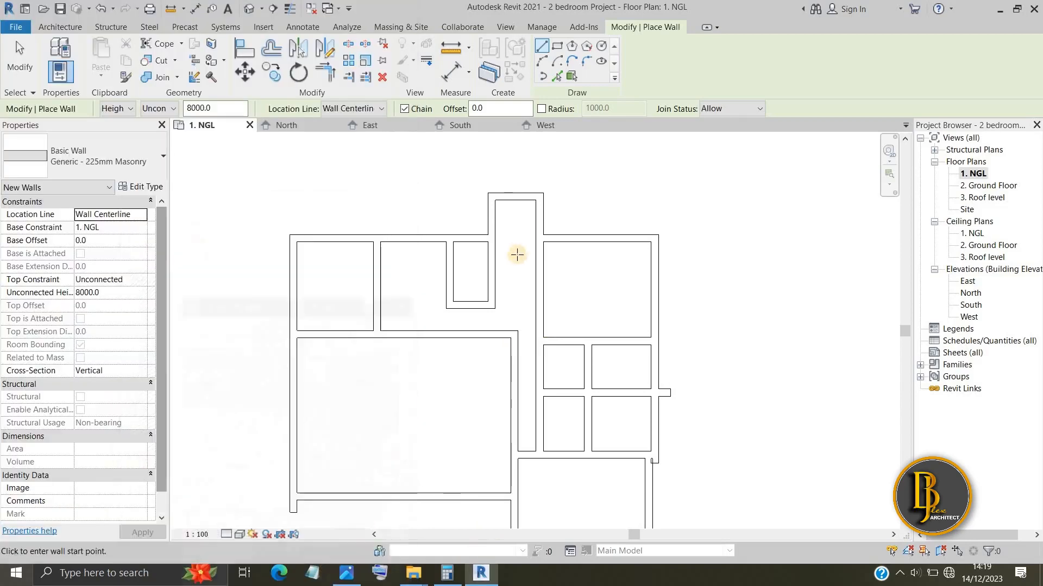
scroll(494, 299, up, 2)
scroll(484, 300, up, 1)
click(476, 305)
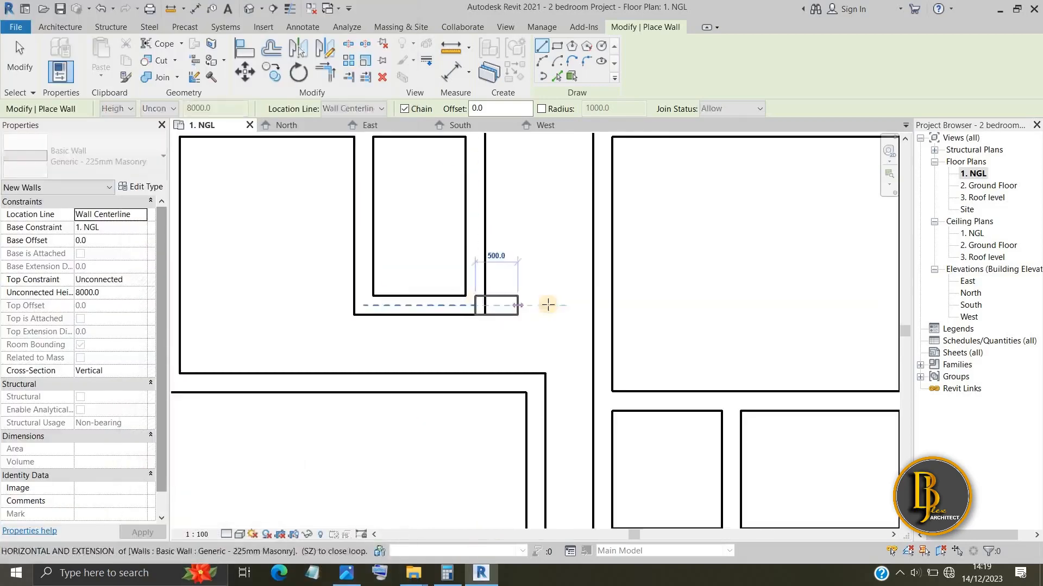
click(600, 305)
key(Escape)
scroll(410, 276, down, 3)
key(Escape)
scroll(437, 284, up, 1)
scroll(398, 267, down, 2)
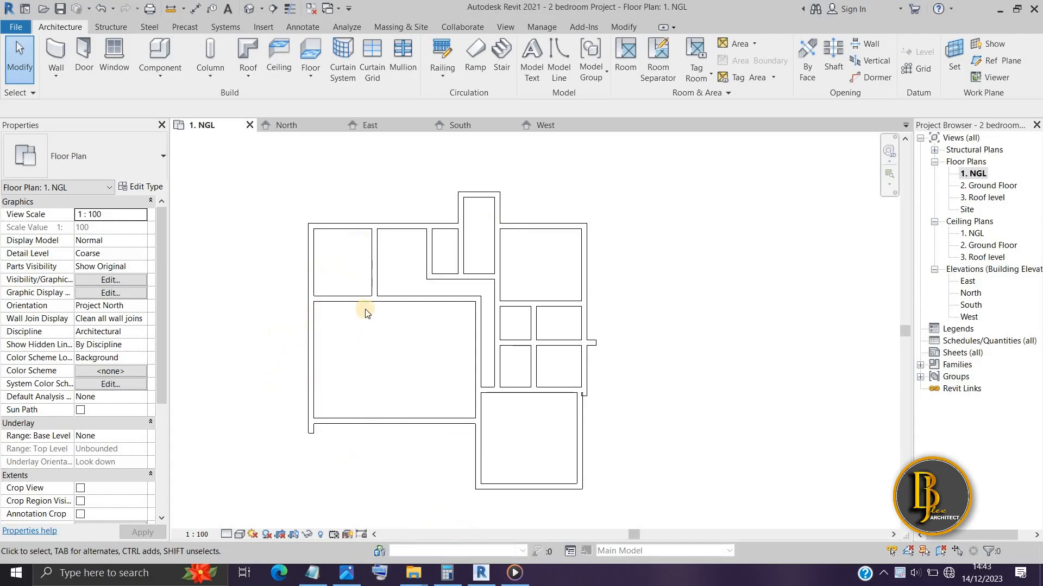
Step: Review the dimension lines on the floor plan image, return to the 1. NGL plan and start the Aligned Dimension tool
scroll(375, 353, up, 2)
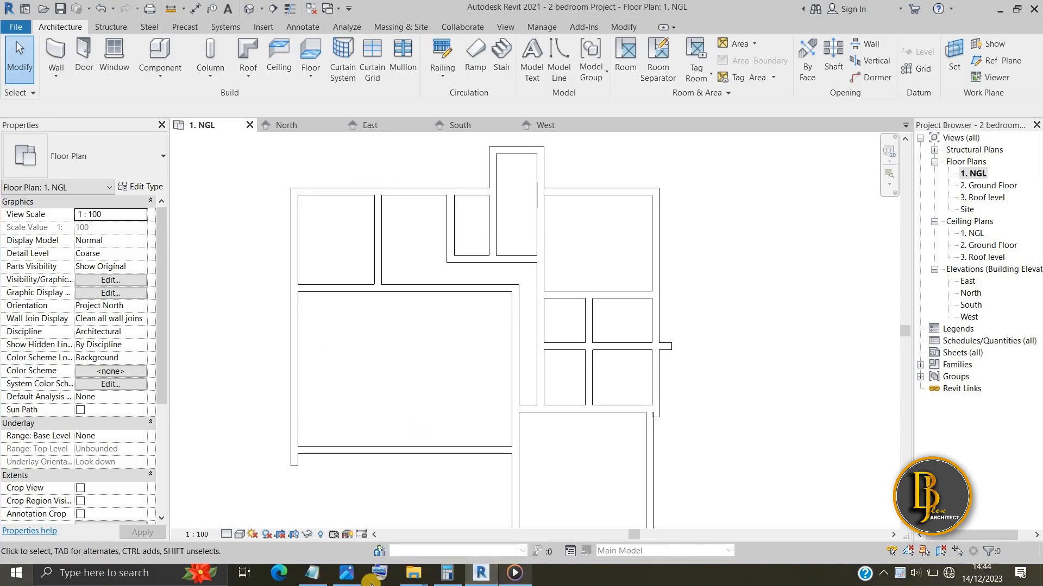
click(347, 573)
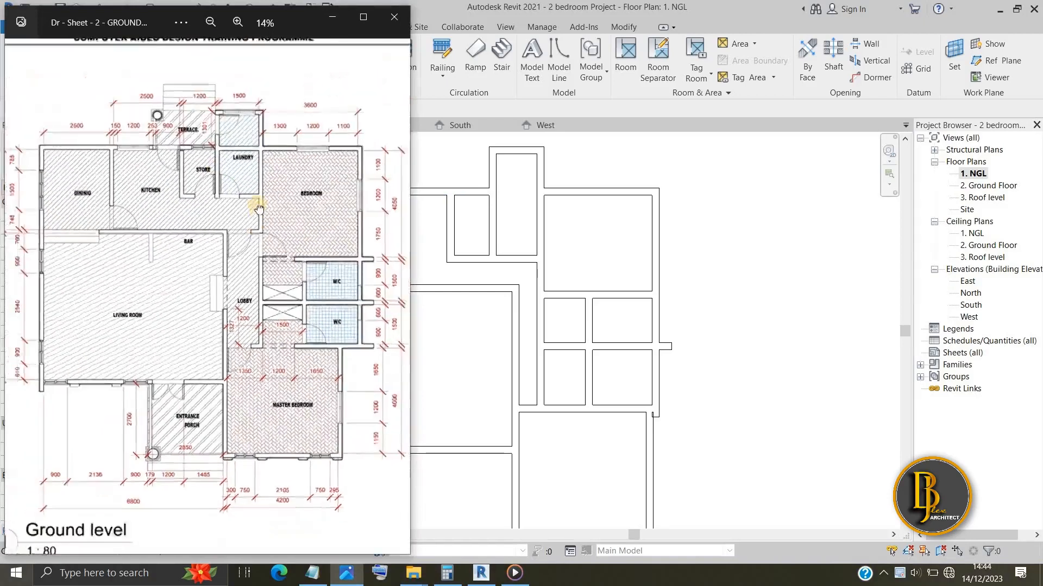
scroll(65, 234, up, 3)
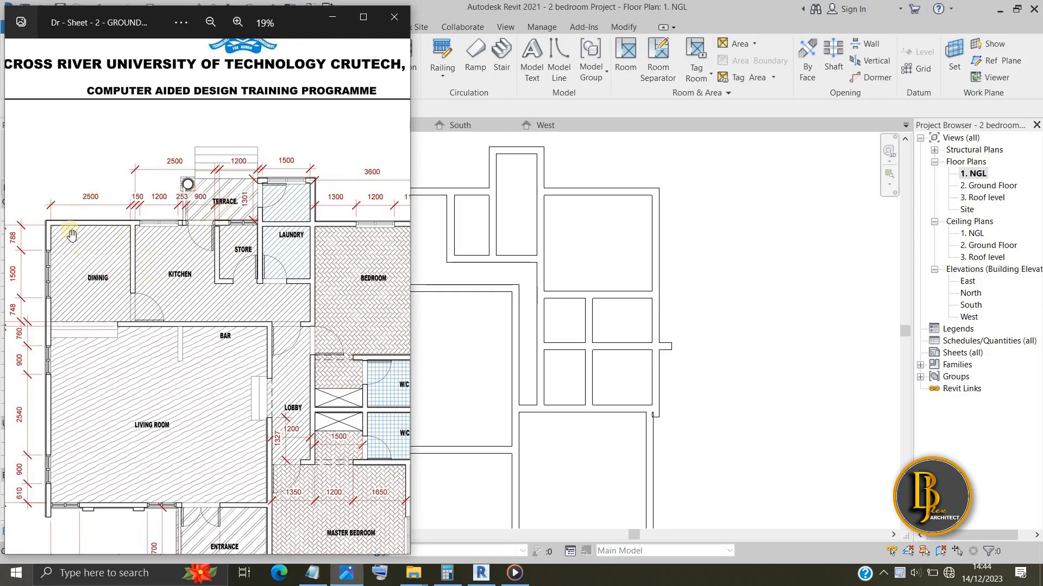
click(325, 20)
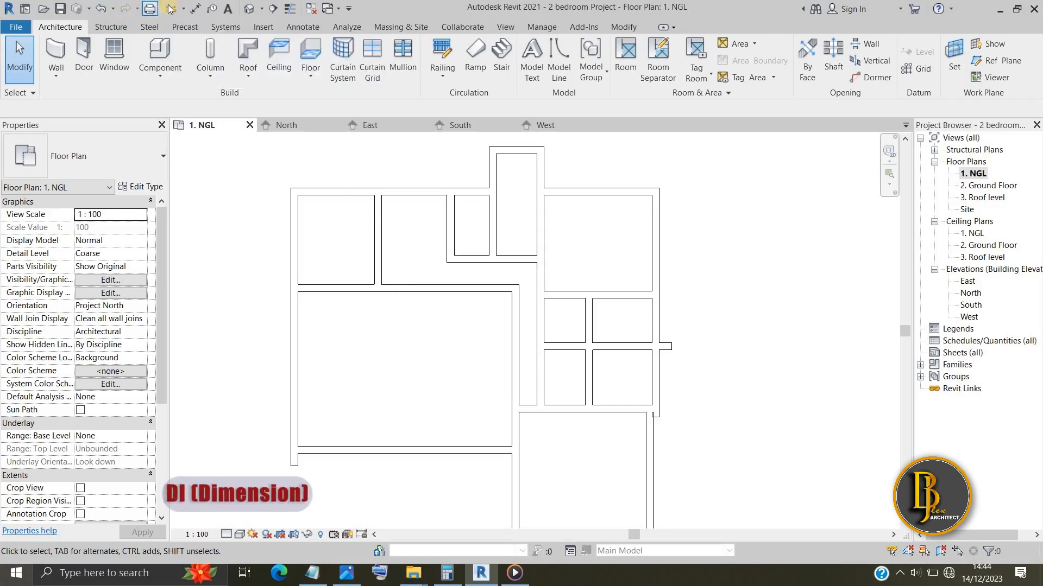
click(196, 9)
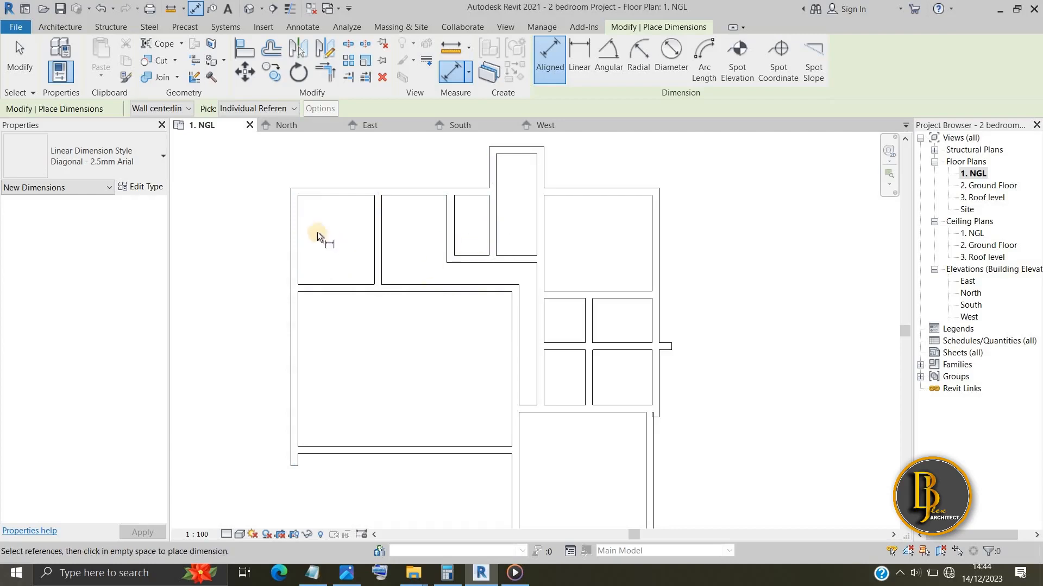
click(298, 210)
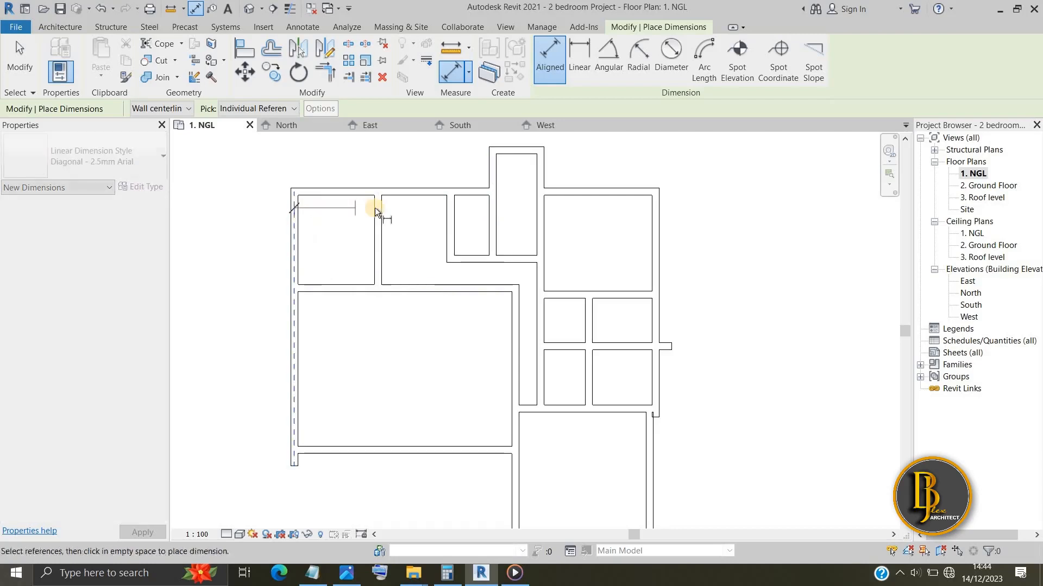
click(374, 207)
scroll(360, 204, up, 3)
middle_drag(357, 191, 355, 299)
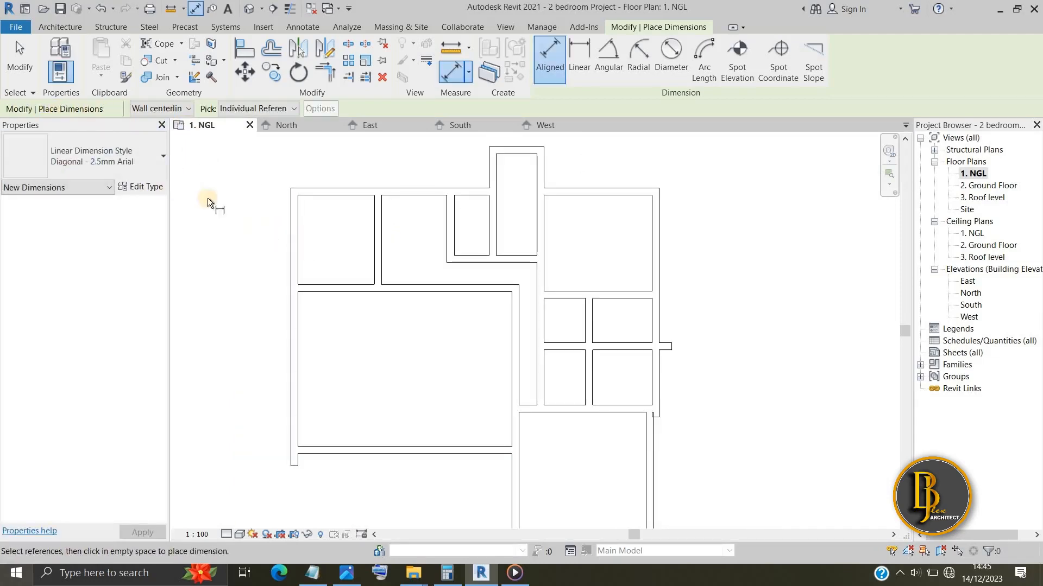
Step: Set dimensions to reference wall faces and dimension the dining room's clear inside width, placing the dimension above the upper exterior wall
click(187, 108)
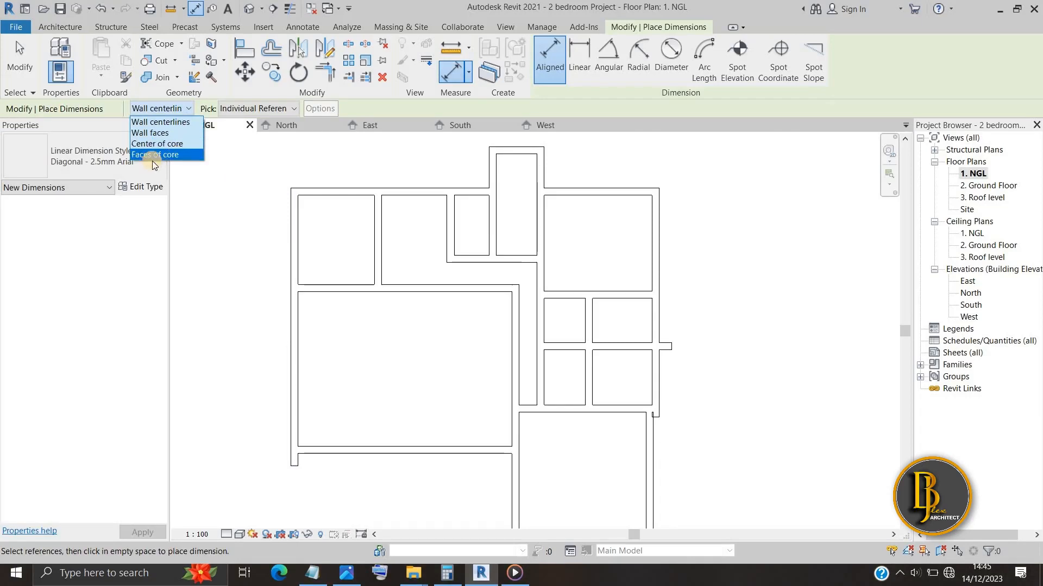
click(158, 134)
click(225, 160)
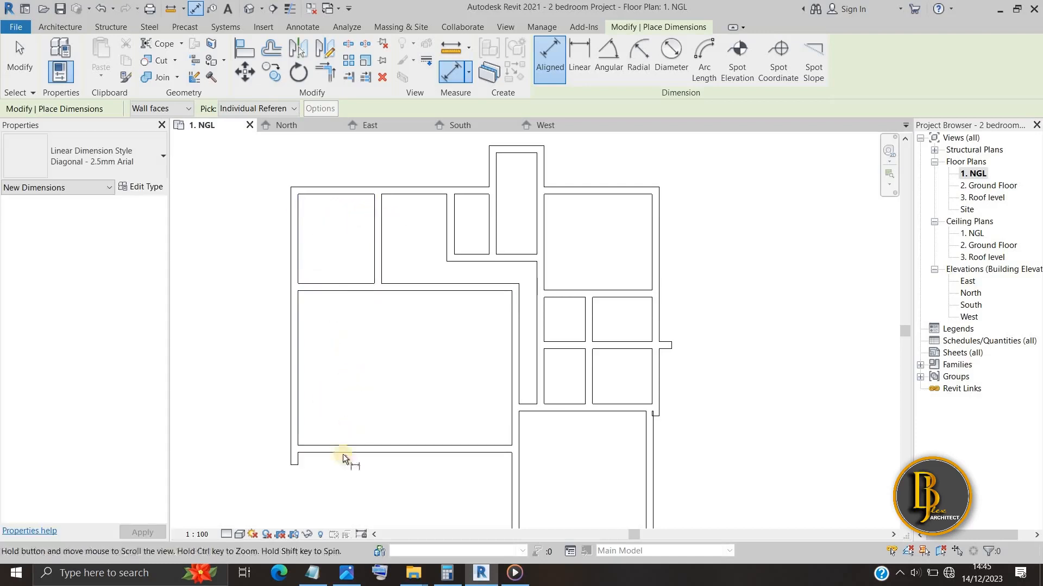
scroll(360, 341, down, 4)
middle_drag(350, 358, 344, 446)
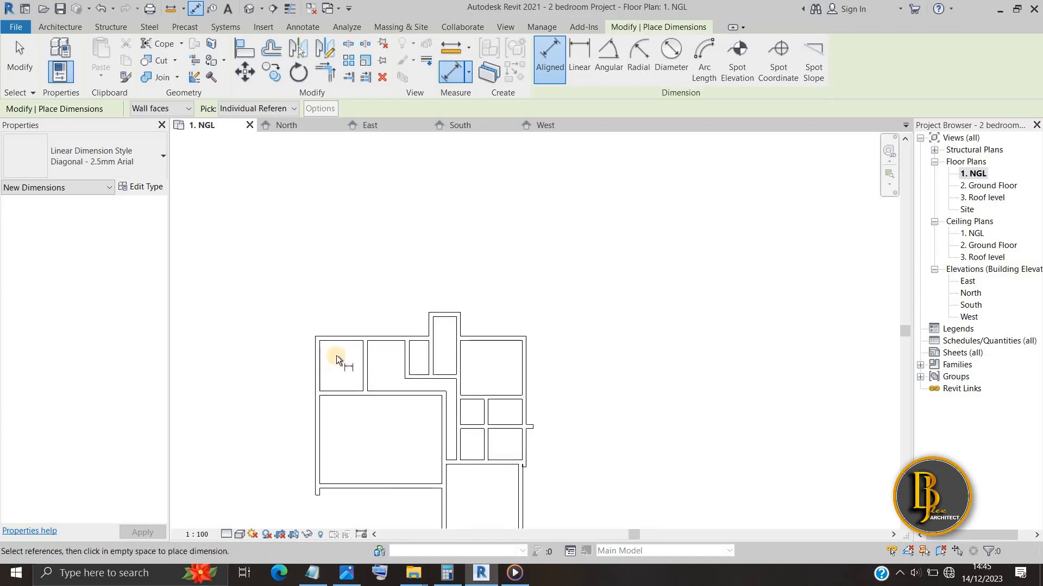
scroll(335, 356, up, 6)
click(302, 334)
click(400, 341)
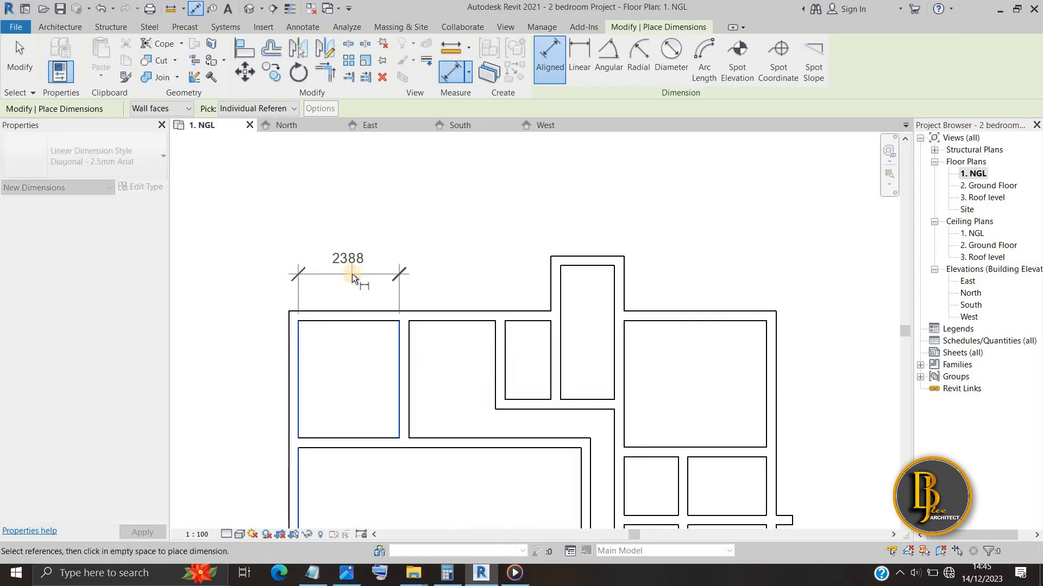
click(352, 274)
Step: Dimension the clear inside widths of the kitchen and the store, placing both in line with the dining room's dimension
click(409, 346)
click(494, 349)
click(461, 274)
click(506, 350)
click(550, 345)
click(526, 274)
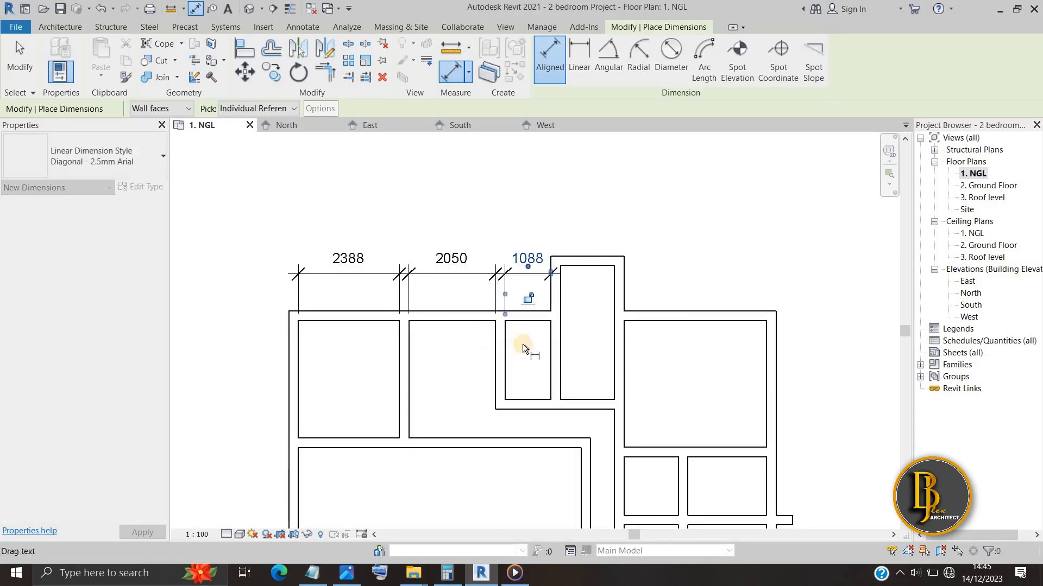
Step: Dimension the laundry's clear inside width between its side wall faces, placing the dimension above the projecting upper wall
click(560, 327)
click(614, 298)
click(591, 206)
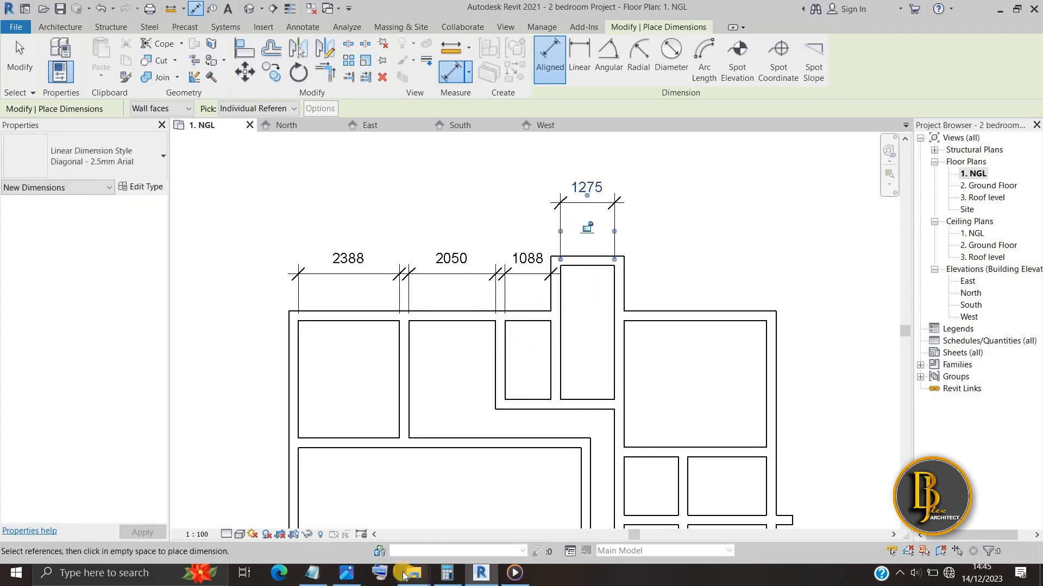
Step: Examine the terrace, store and laundry dimensions closely on the floor plan image to see which wall faces they reference
click(346, 572)
scroll(231, 204, up, 4)
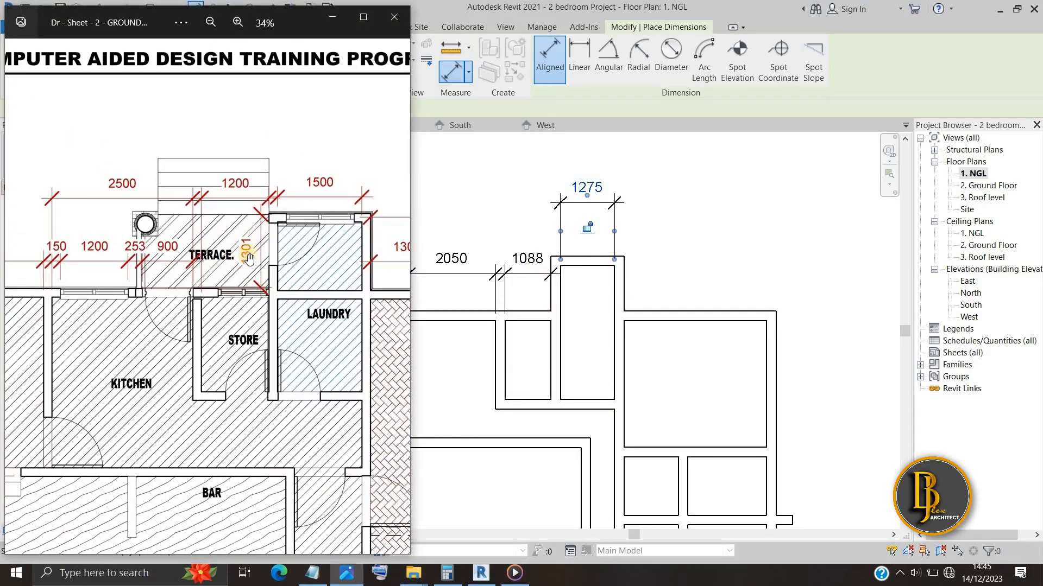
scroll(274, 215, up, 3)
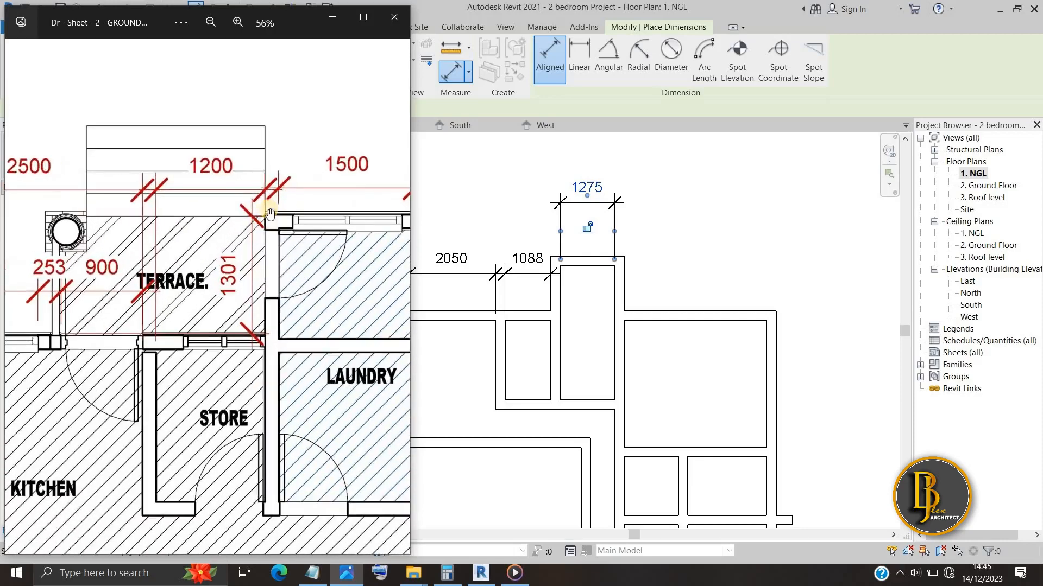
drag(247, 324, 207, 217)
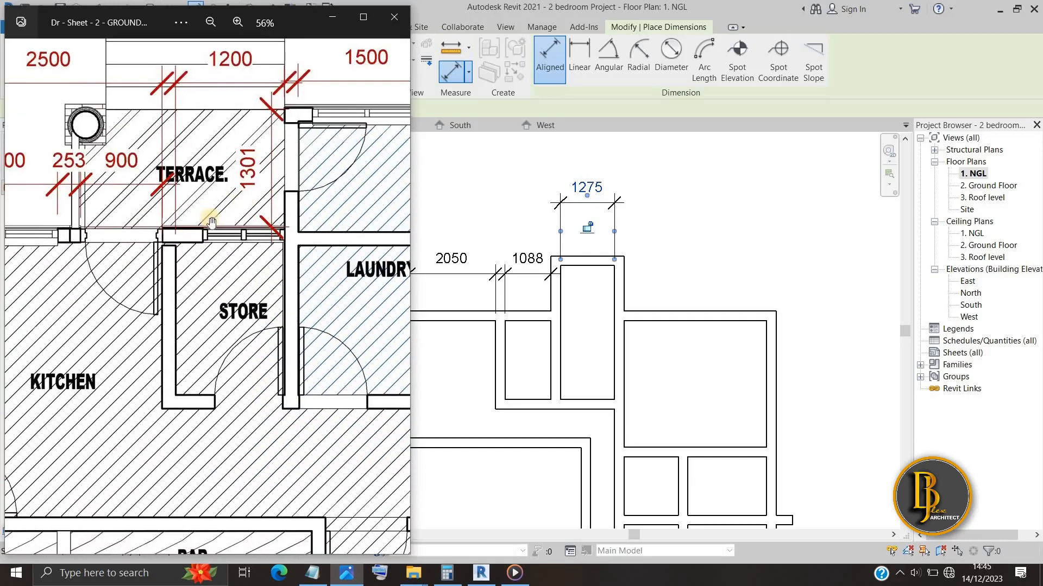
Step: Check the terrace depth in the reference drawing and dimension how far the laundry's outer wall projects beyond the main rear exterior wall
drag(266, 158, 269, 161)
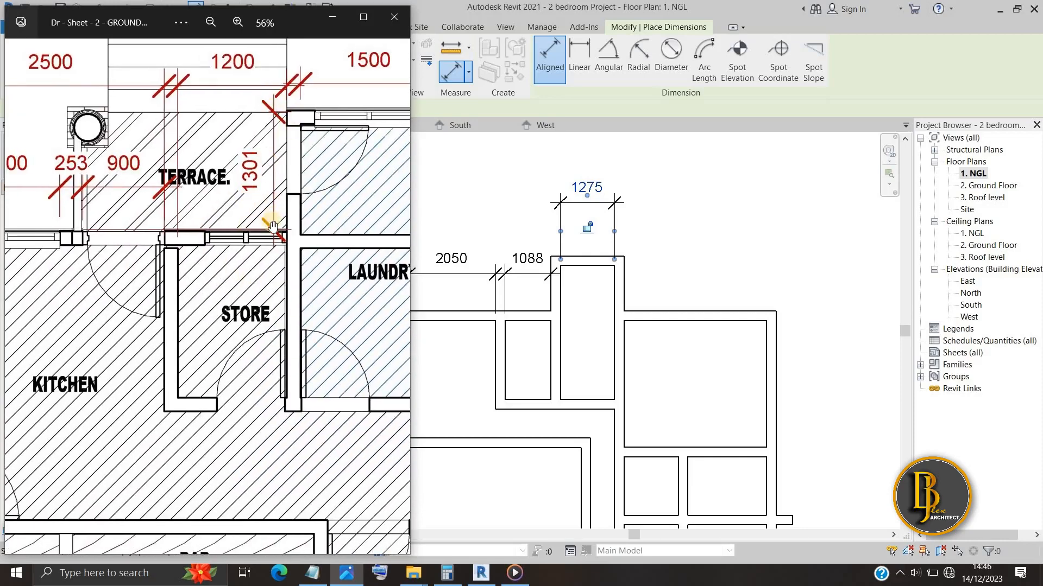
scroll(283, 272, down, 2)
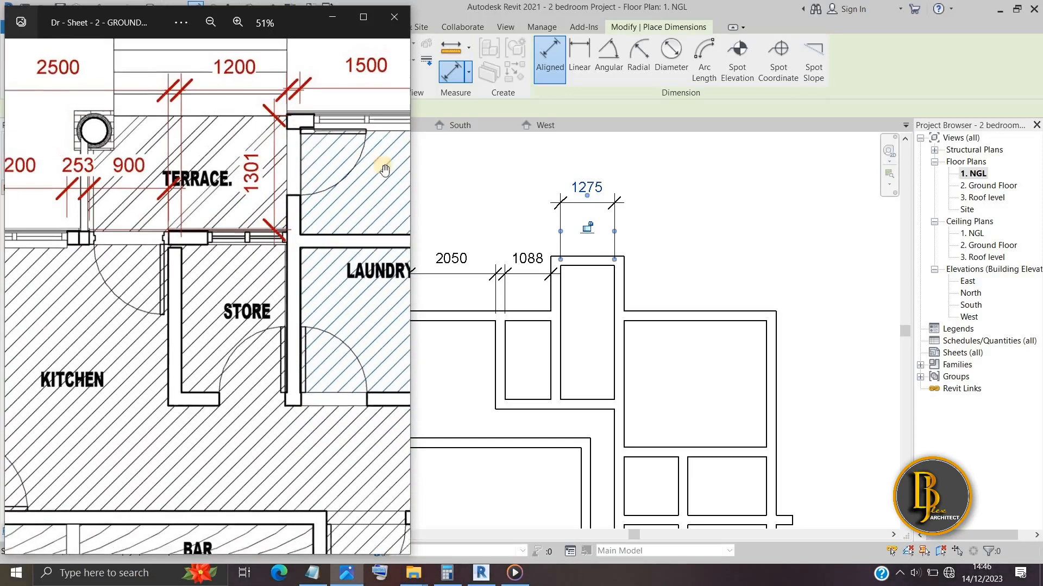
click(519, 289)
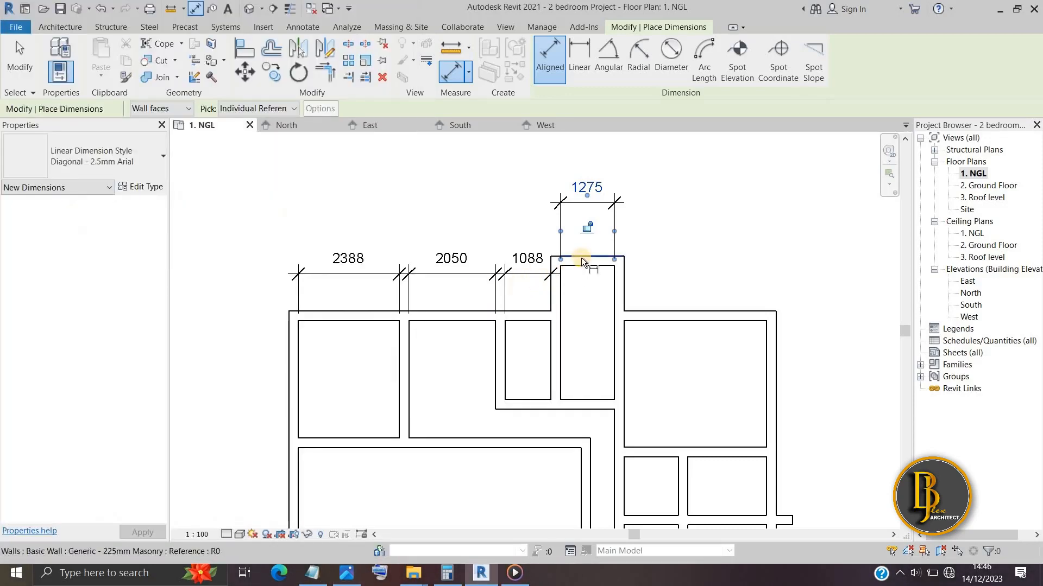
scroll(579, 258, up, 2)
click(574, 256)
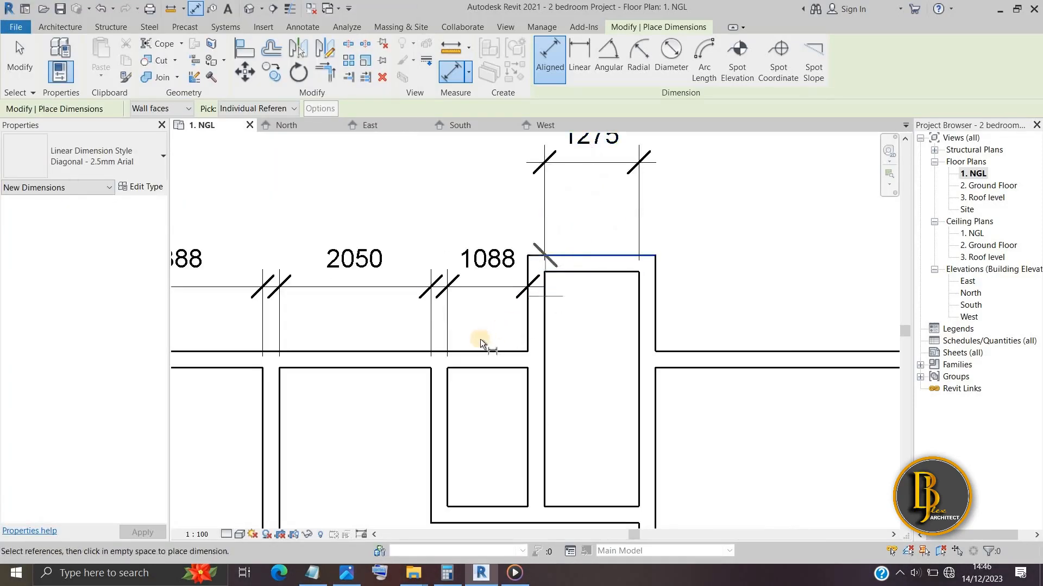
click(506, 351)
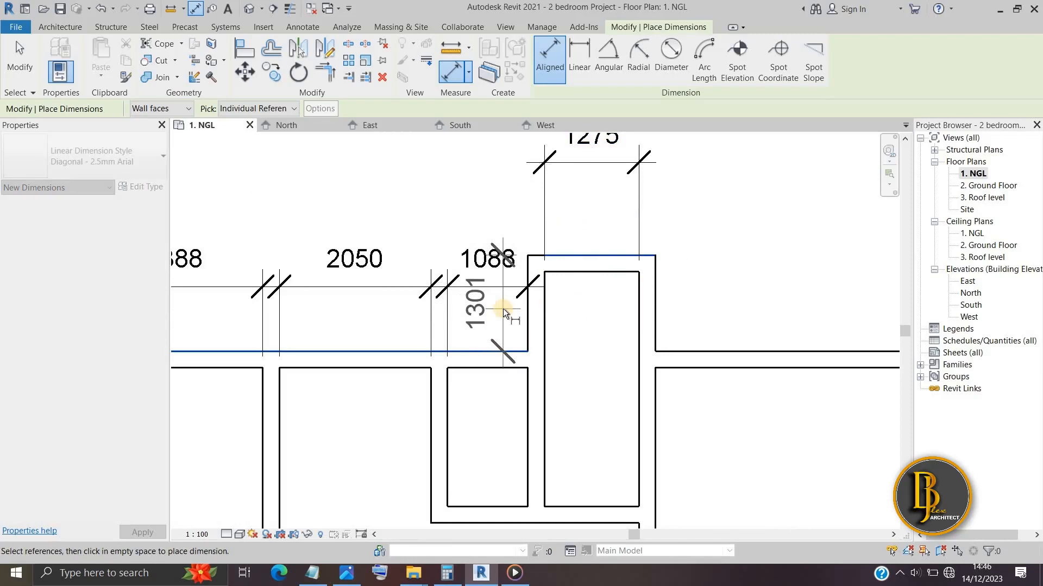
click(727, 303)
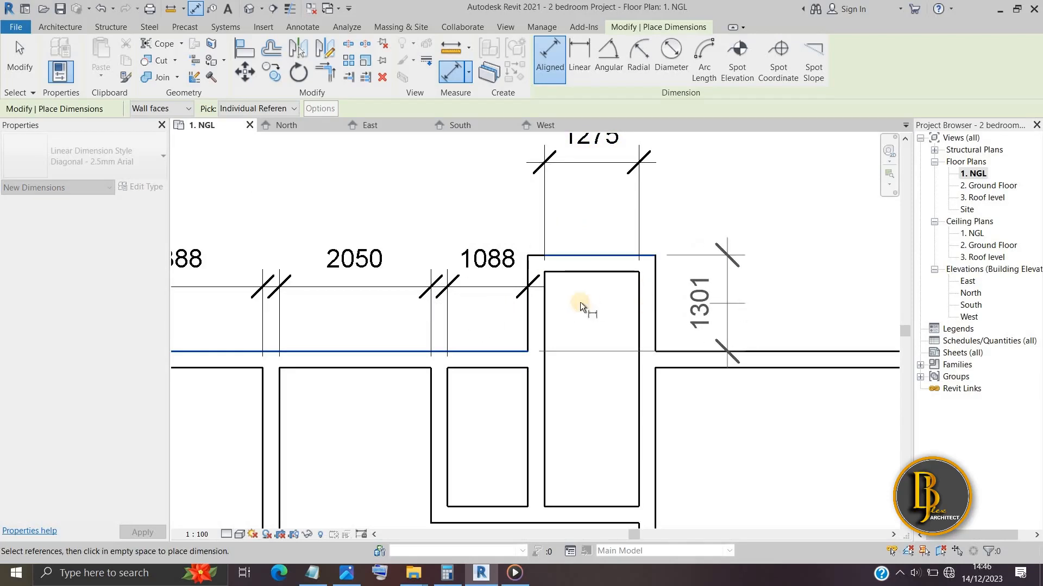
click(711, 296)
scroll(577, 369, down, 2)
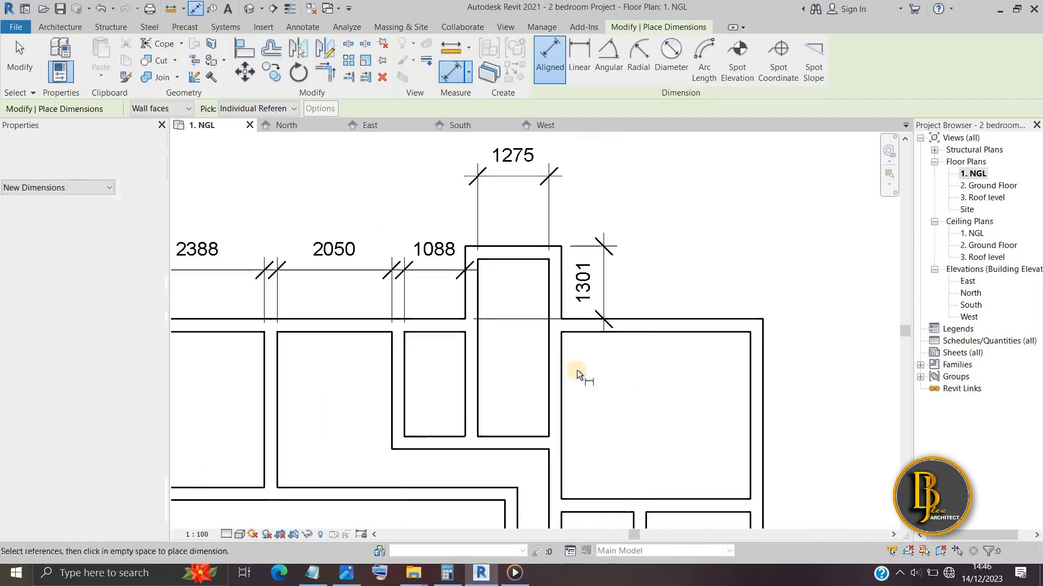
Step: Dimension the inner width of the bedroom beside the laundry, placing the dimension outside the rear wall
key(alt+Tab)
key(alt+Tab)
click(561, 374)
click(750, 375)
click(689, 219)
Step: Dimension the inner lengths of the bedroom and the two WC rows in line outside the plan's right exterior wall
middle_drag(689, 325, 668, 247)
click(679, 253)
click(679, 421)
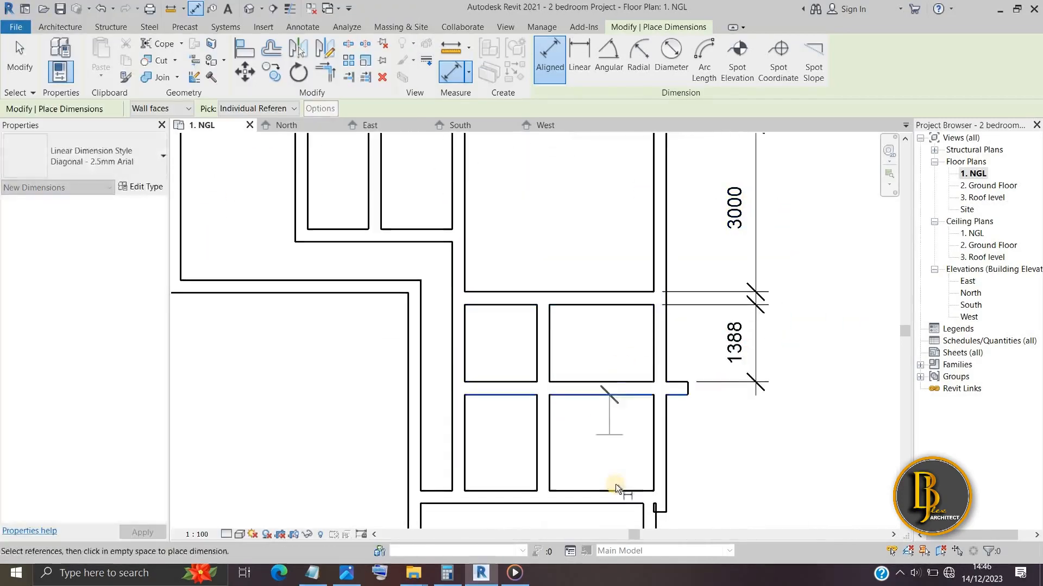
click(617, 491)
click(755, 446)
Step: Dimension the master bedroom's inner length outside its right wall and its inner width below the plan
scroll(630, 462, down, 2)
click(603, 319)
click(605, 482)
click(724, 434)
click(549, 422)
Step: Check the entrance porch in the reference drawing and dimension the porch depth between the living room's and master bedroom's front walls
key(alt+Tab)
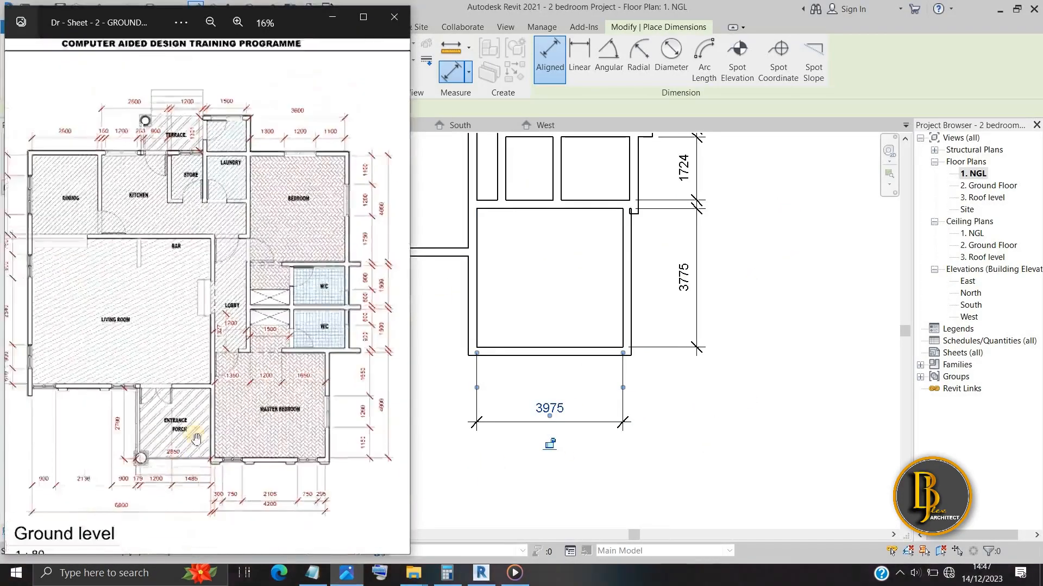
scroll(196, 438, up, 3)
scroll(196, 438, down, 2)
key(alt+Tab)
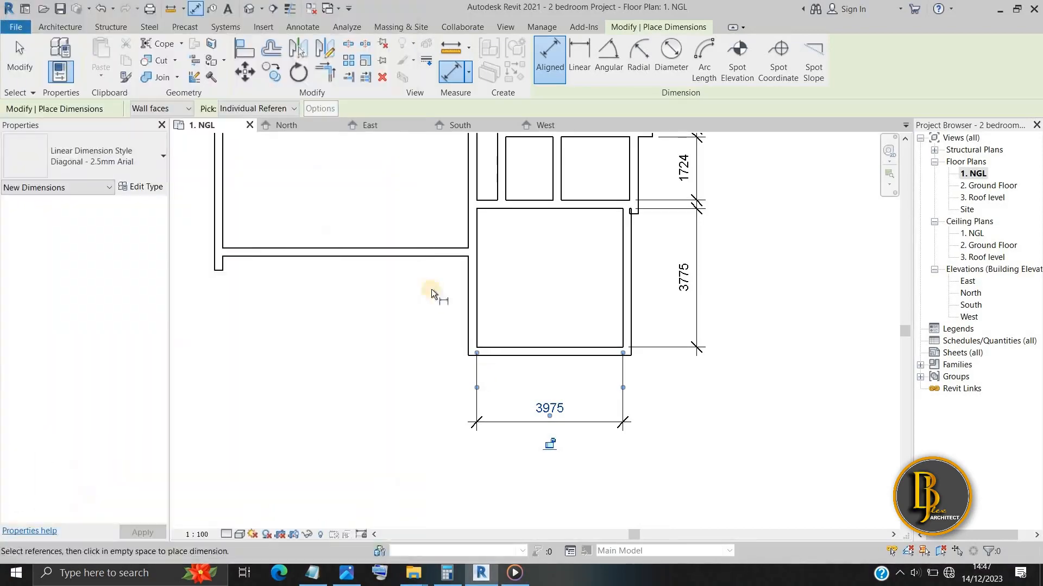
click(416, 256)
click(483, 355)
click(393, 334)
Step: Dimension the living room's inner width below the plan and its inner length outside the left exterior wall
middle_drag(279, 379, 312, 390)
scroll(313, 390, down, 2)
click(275, 308)
click(436, 348)
click(347, 414)
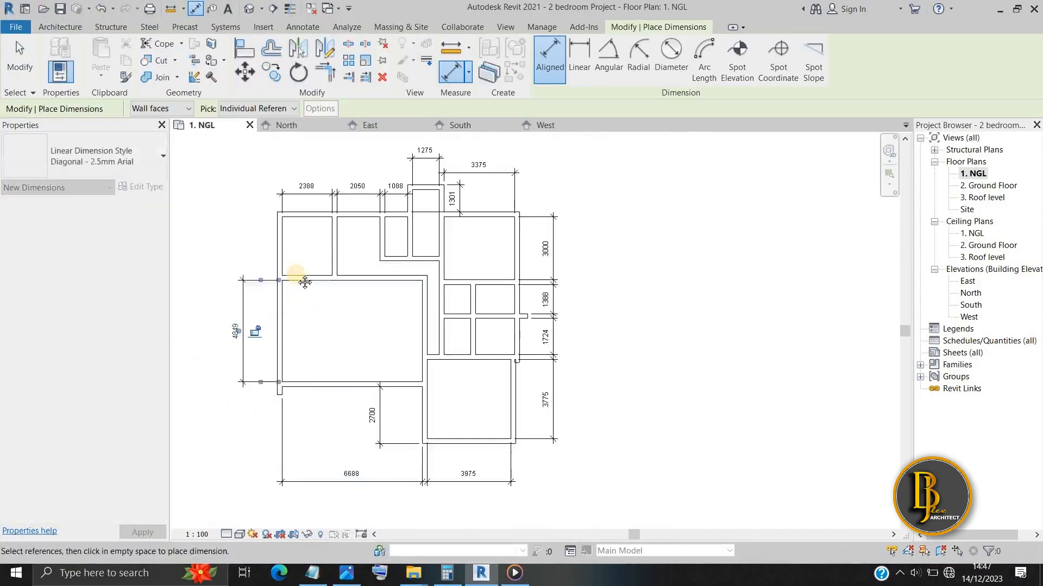
Step: Dimension the dining room's inner length in line with the living room's dimension and end the dimension command
click(305, 276)
click(306, 197)
click(222, 237)
right_click(349, 341)
click(392, 347)
right_click(404, 342)
click(425, 350)
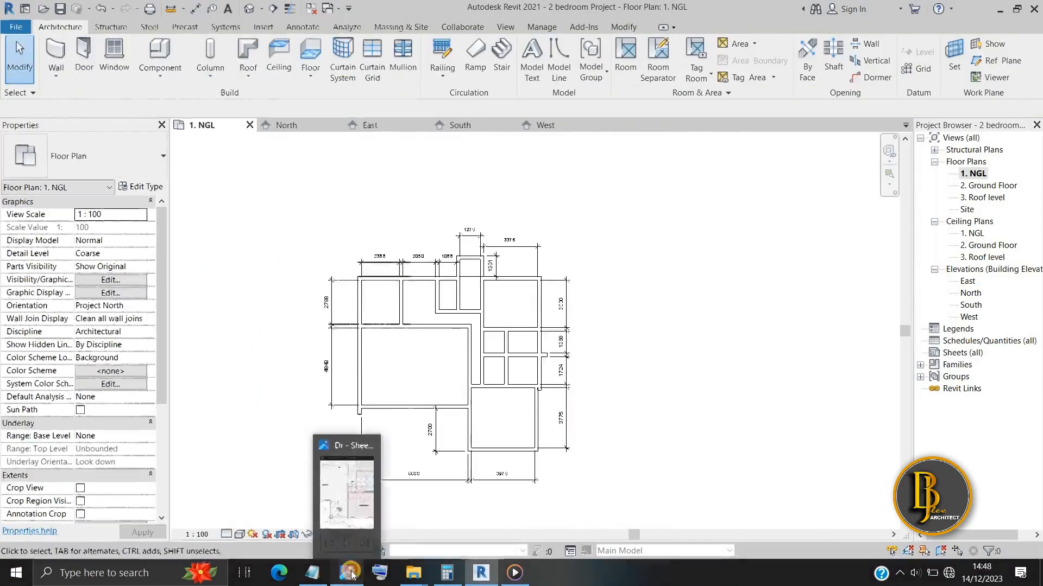
Step: Place the reference ground-floor drawing beside the model and compare its room dimensions with those of the dimensioned plan
click(352, 575)
drag(326, 14, 249, 14)
scroll(521, 399, up, 3)
middle_drag(614, 353, 689, 362)
scroll(545, 457, down, 2)
click(347, 573)
drag(219, 14, 329, 13)
scroll(255, 446, down, 1)
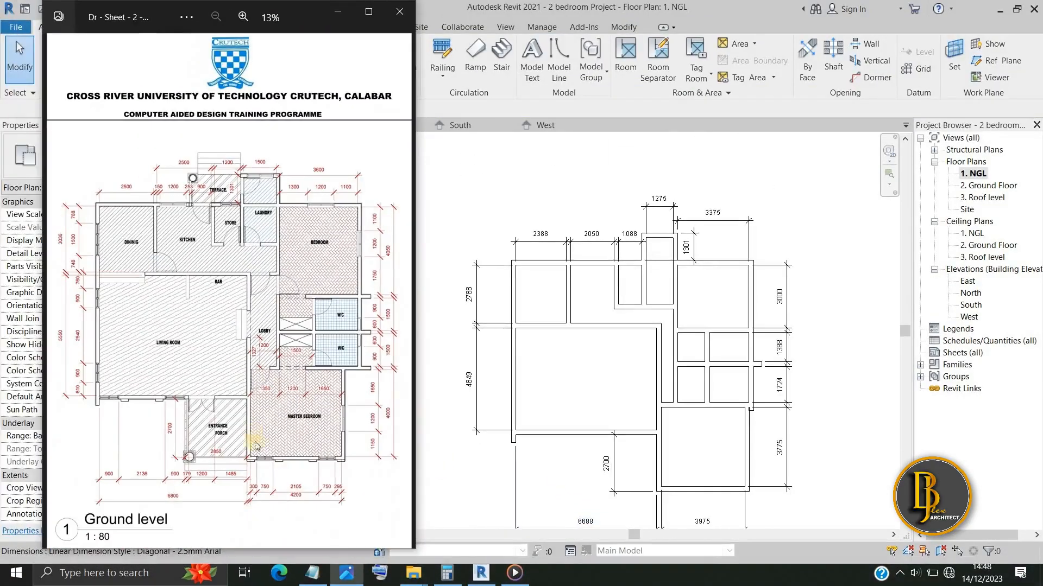
scroll(104, 384, up, 2)
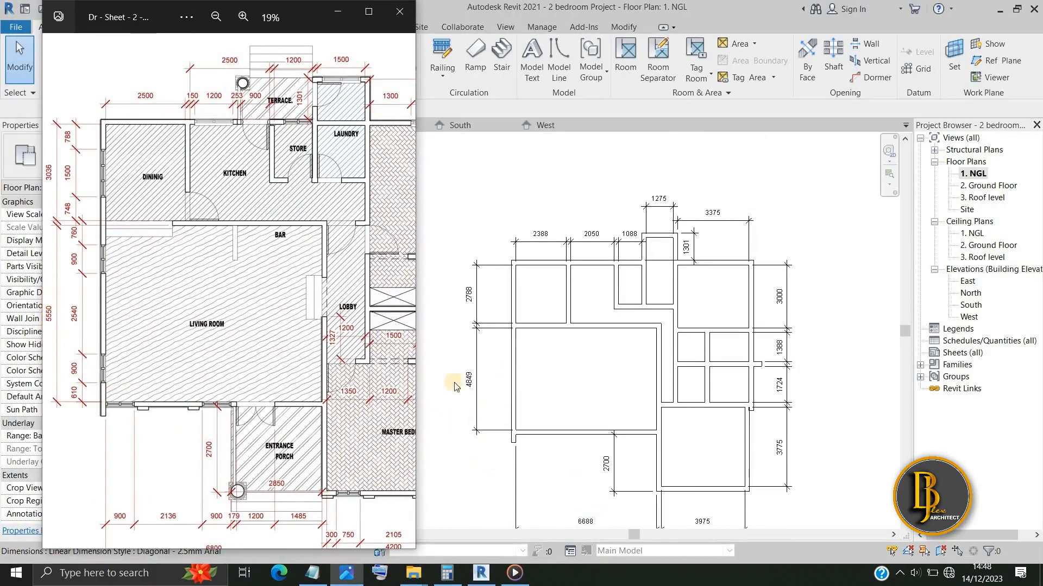
Step: Try to edit the living room's length through its dimension text, and close the dimension text settings without changes
click(470, 394)
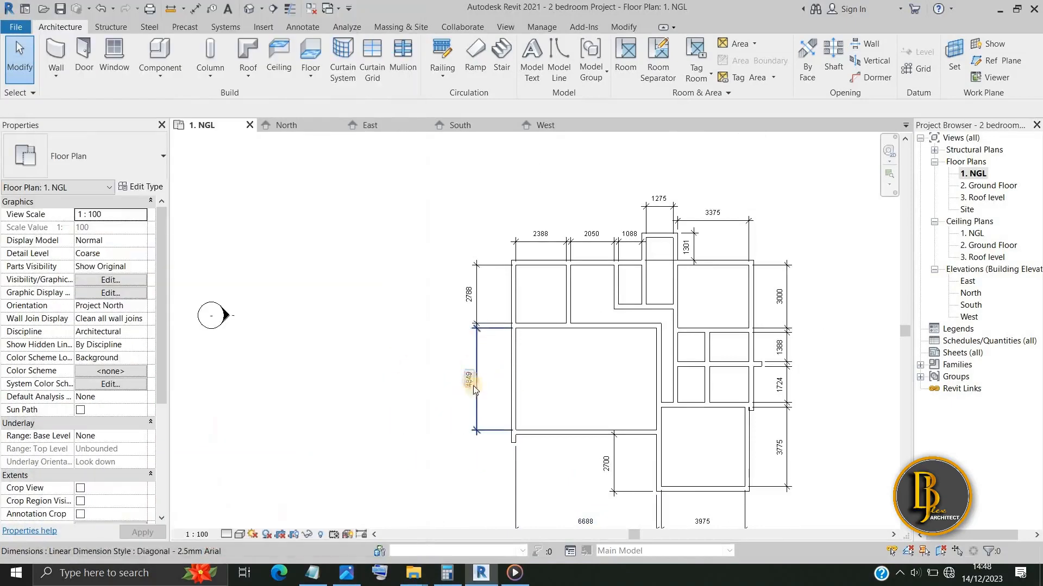
scroll(467, 385, up, 5)
scroll(424, 417, down, 5)
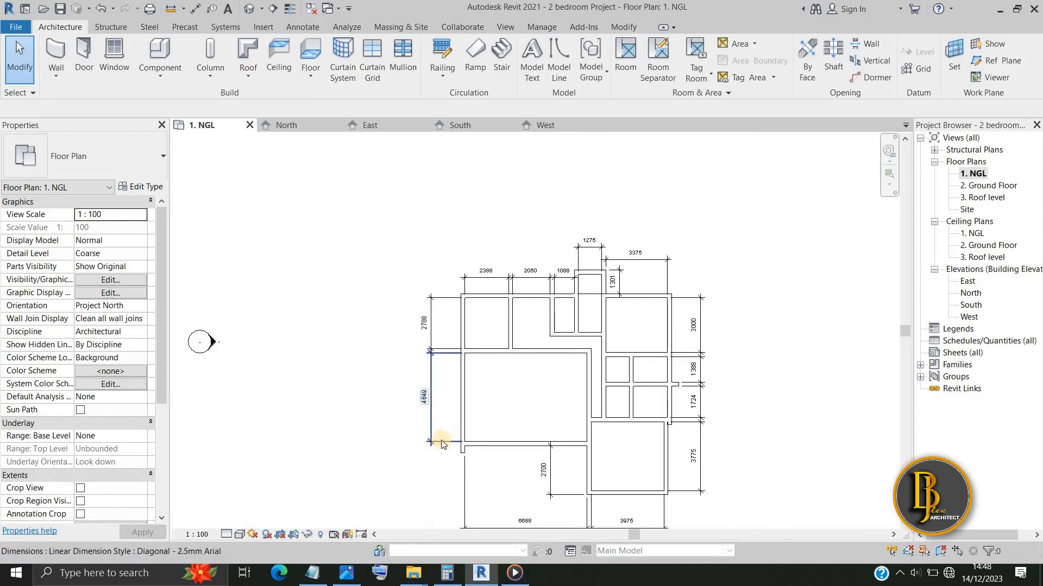
scroll(438, 439, up, 3)
scroll(440, 440, down, 2)
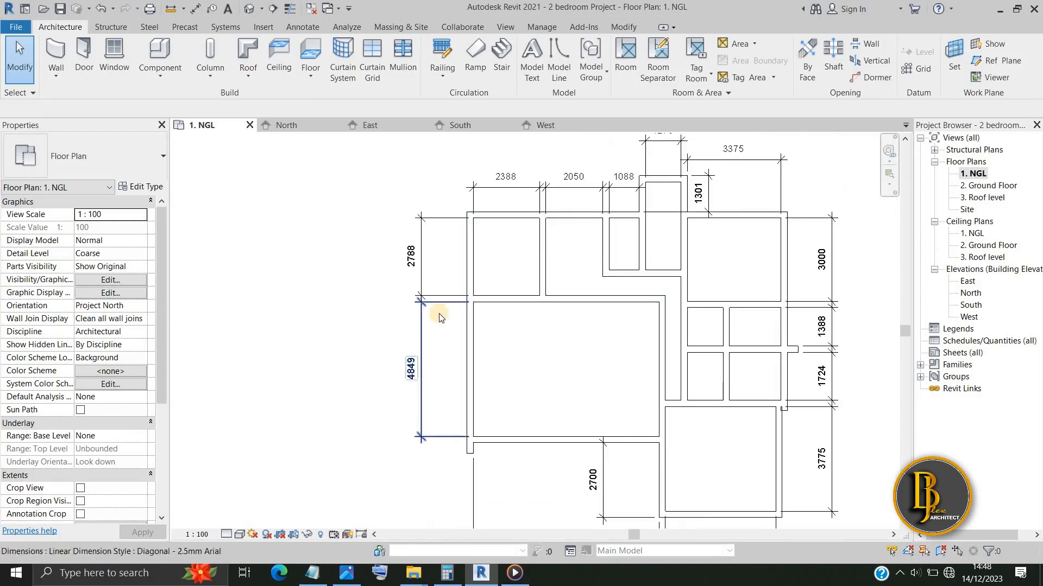
scroll(429, 299, up, 2)
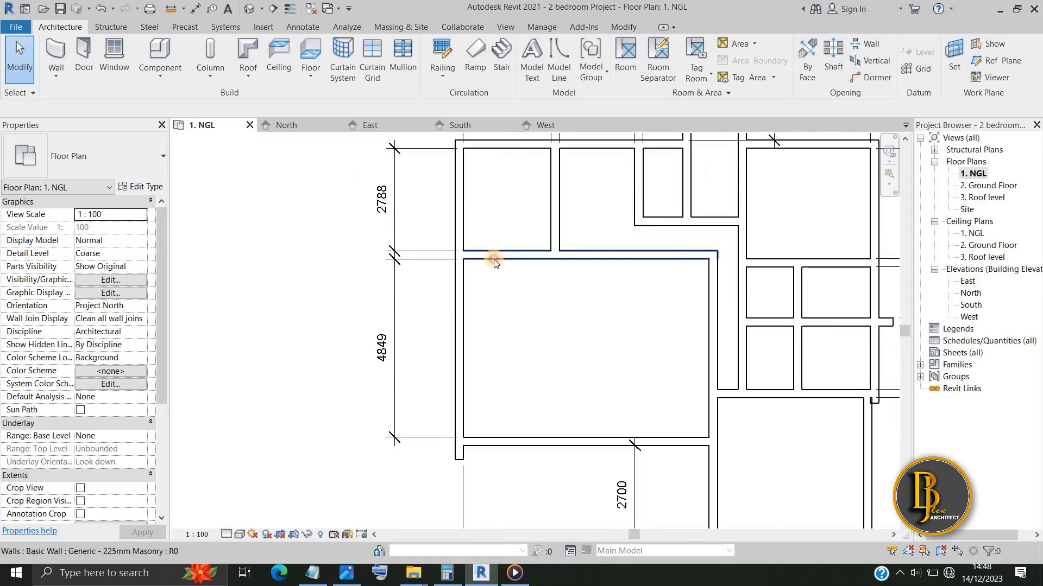
click(494, 259)
click(505, 294)
click(504, 252)
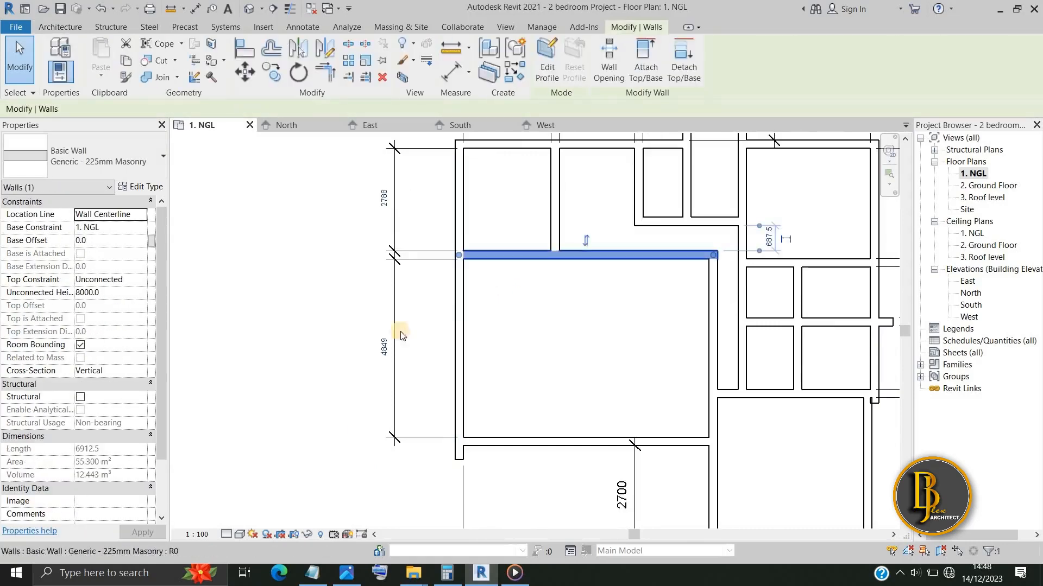
click(391, 355)
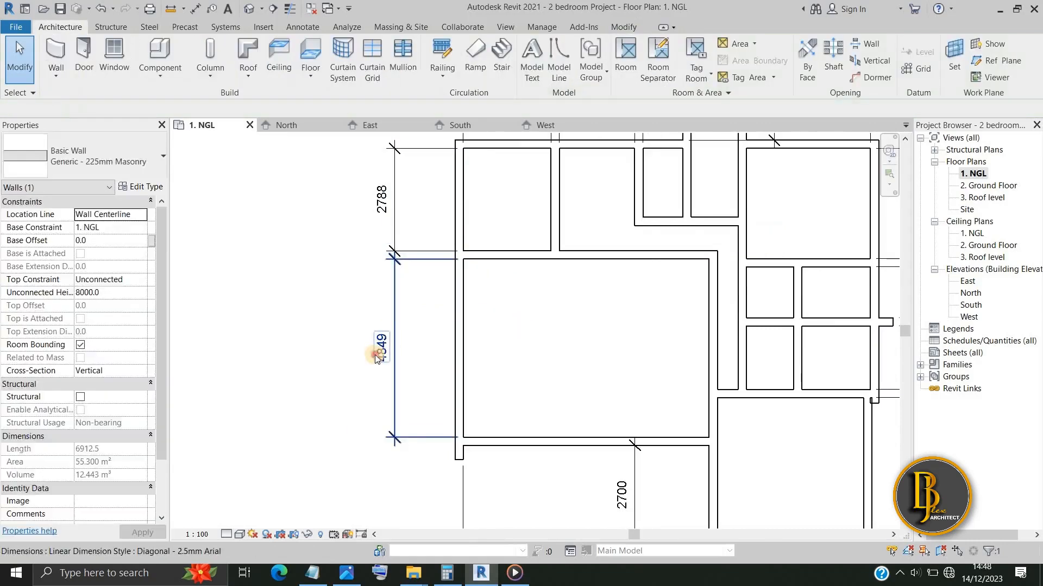
double_click(385, 350)
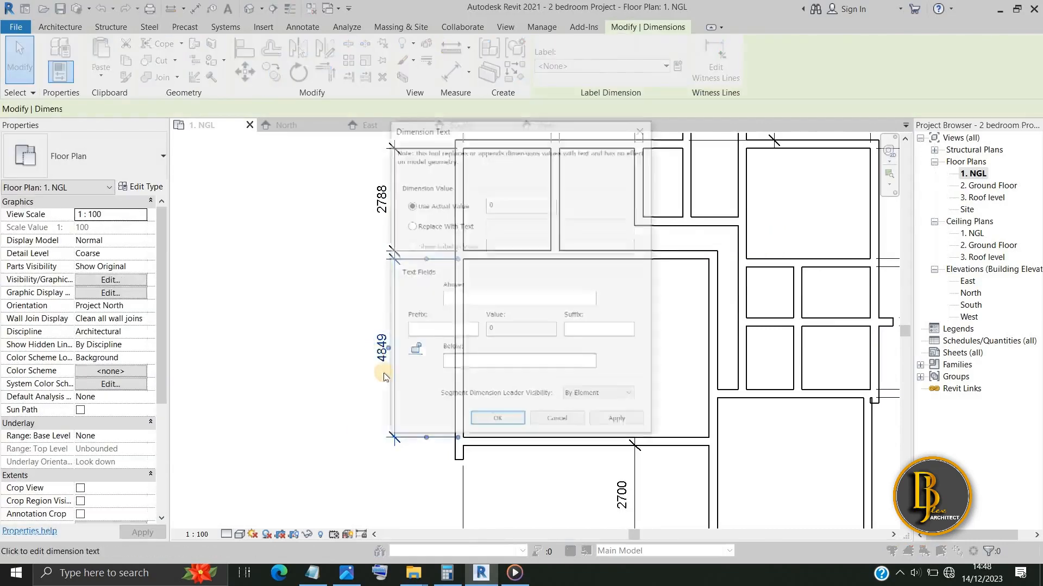
click(642, 128)
click(366, 333)
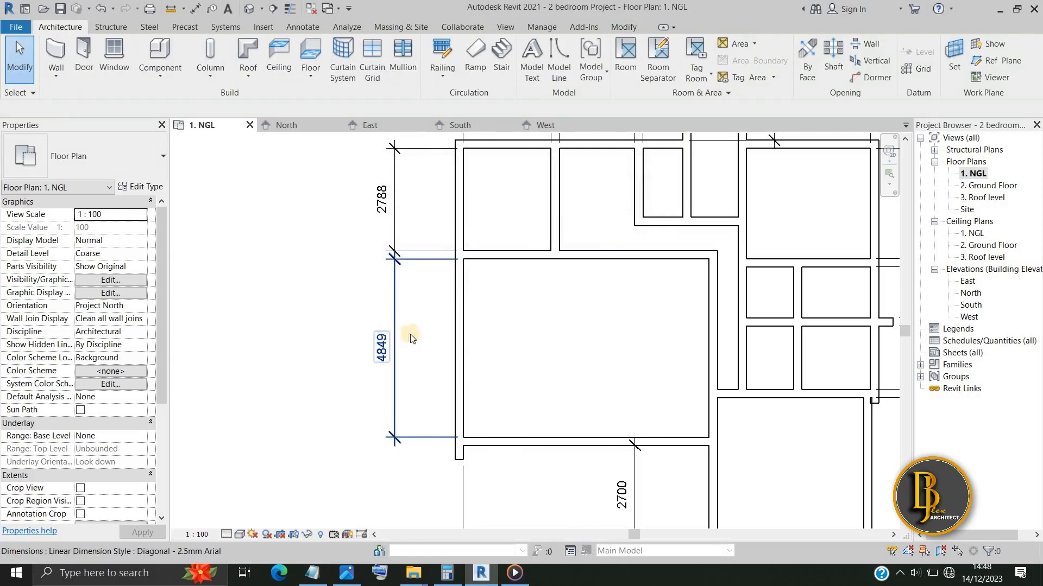
Step: Try locking the living room's length dimension, and release that constraint again with the wall between dining and living room selected
click(373, 352)
click(364, 375)
click(496, 251)
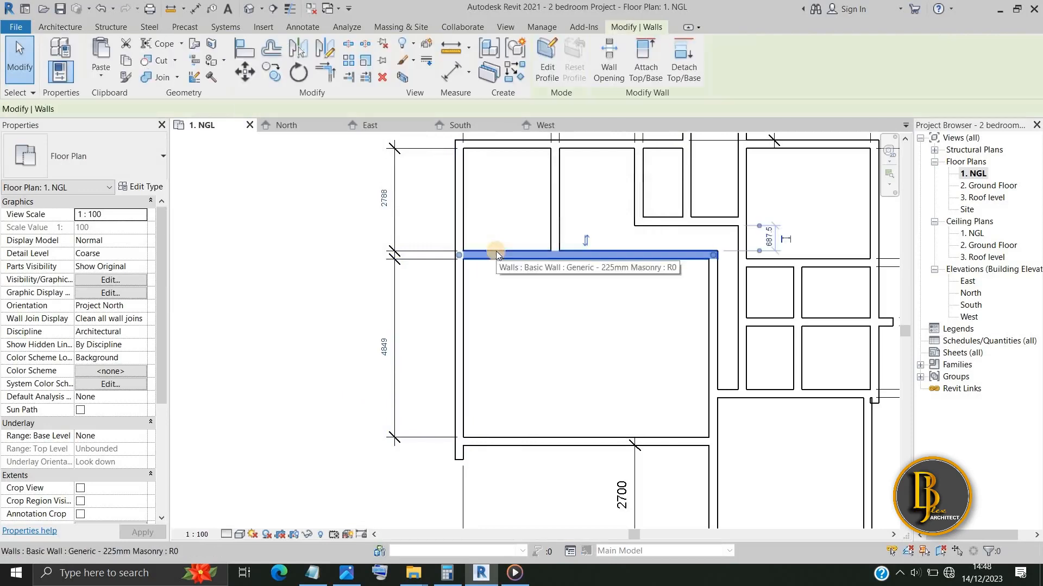
click(426, 342)
click(387, 350)
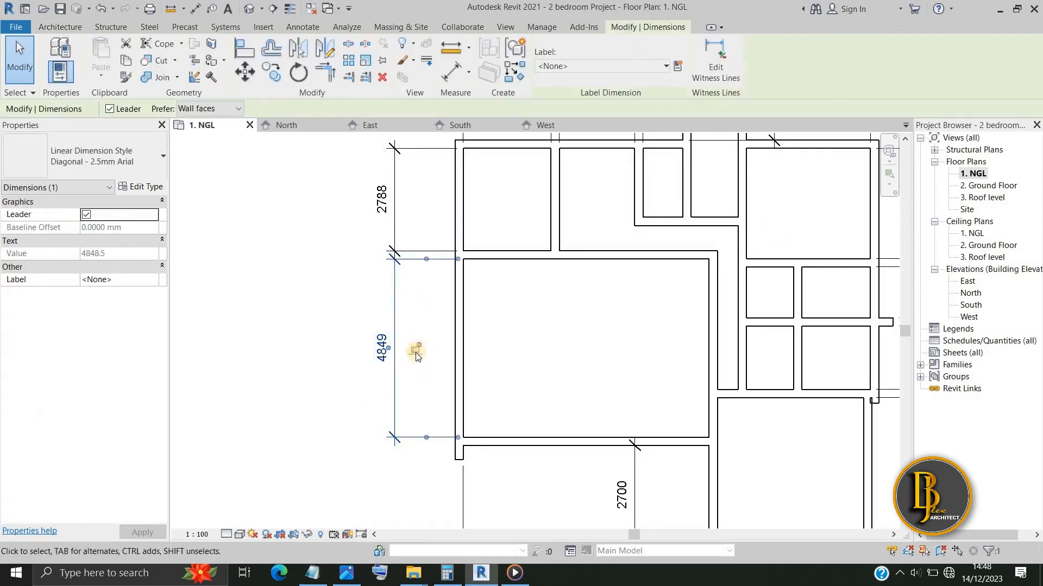
scroll(416, 351, up, 1)
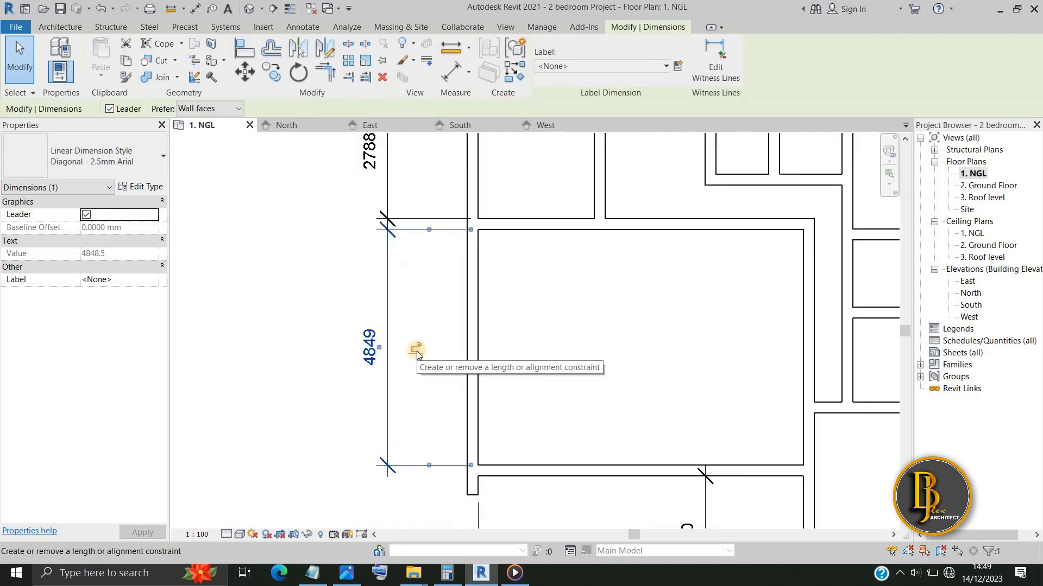
click(416, 351)
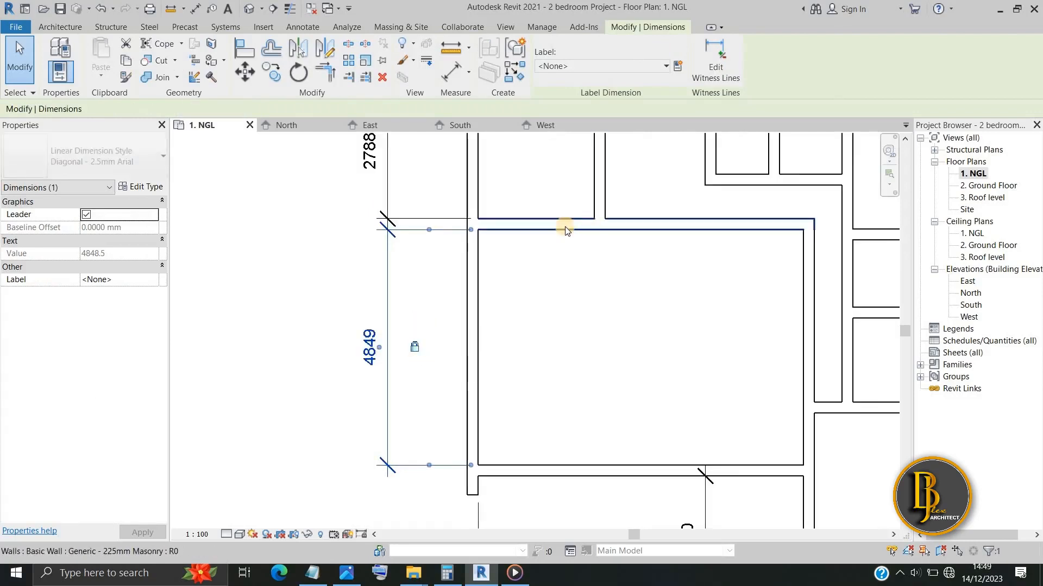
click(548, 225)
click(498, 311)
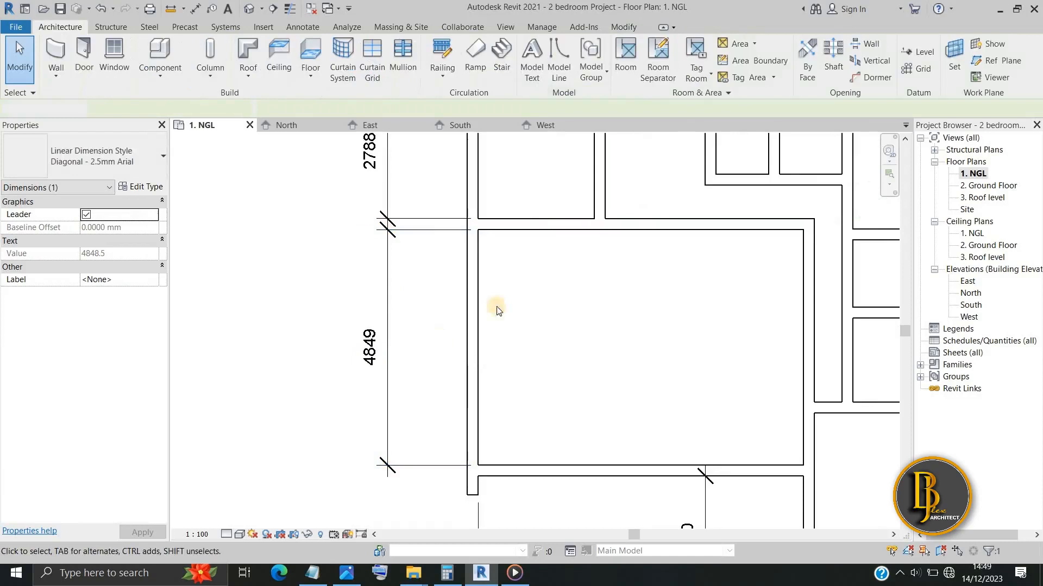
click(540, 223)
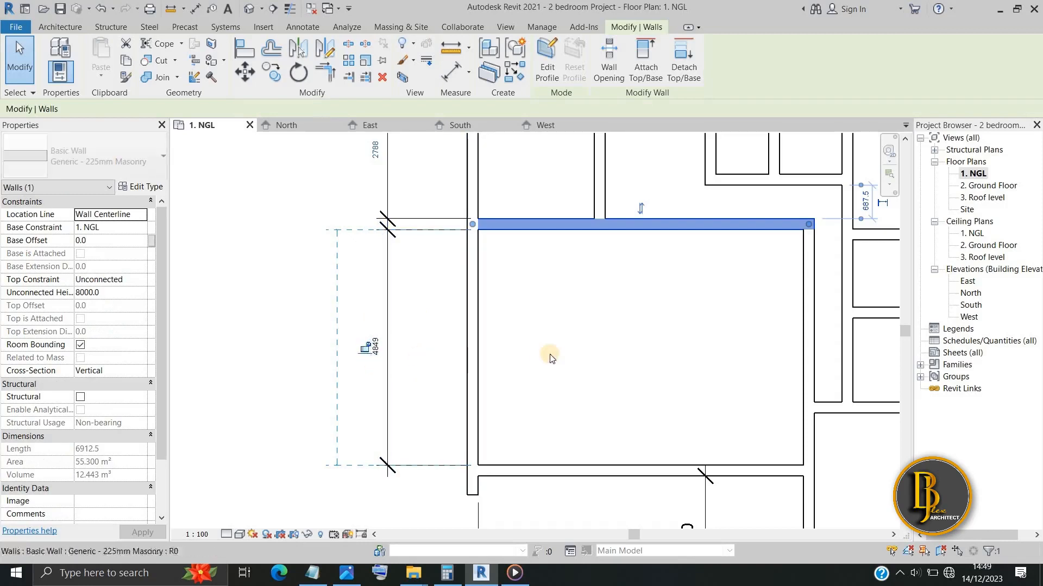
scroll(550, 355, down, 2)
click(548, 376)
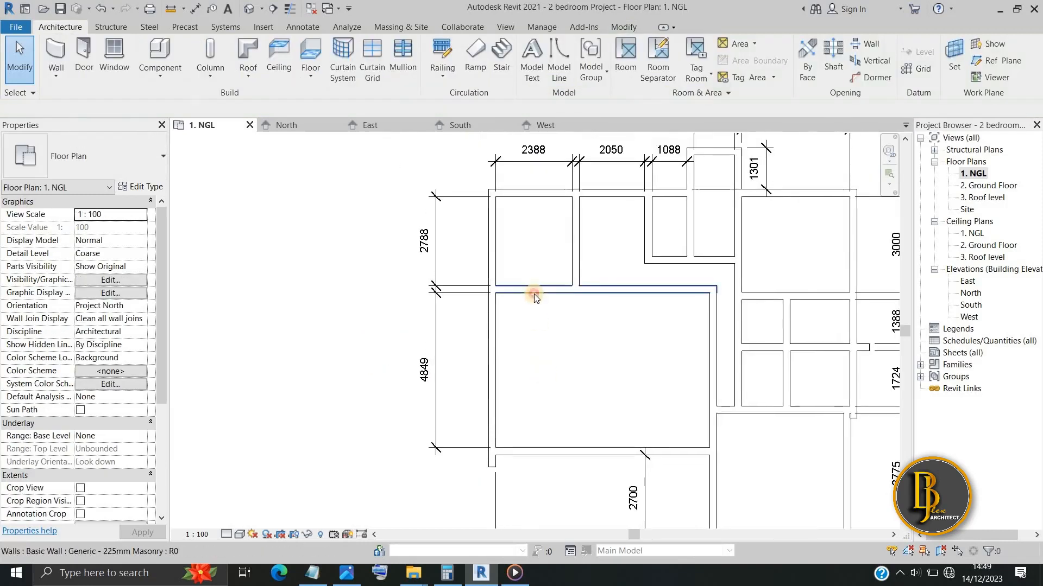
Step: Move the wall between dining and living room by setting the living room's length dimension to 5550 as in the reference drawing
click(533, 291)
scroll(427, 378, up, 2)
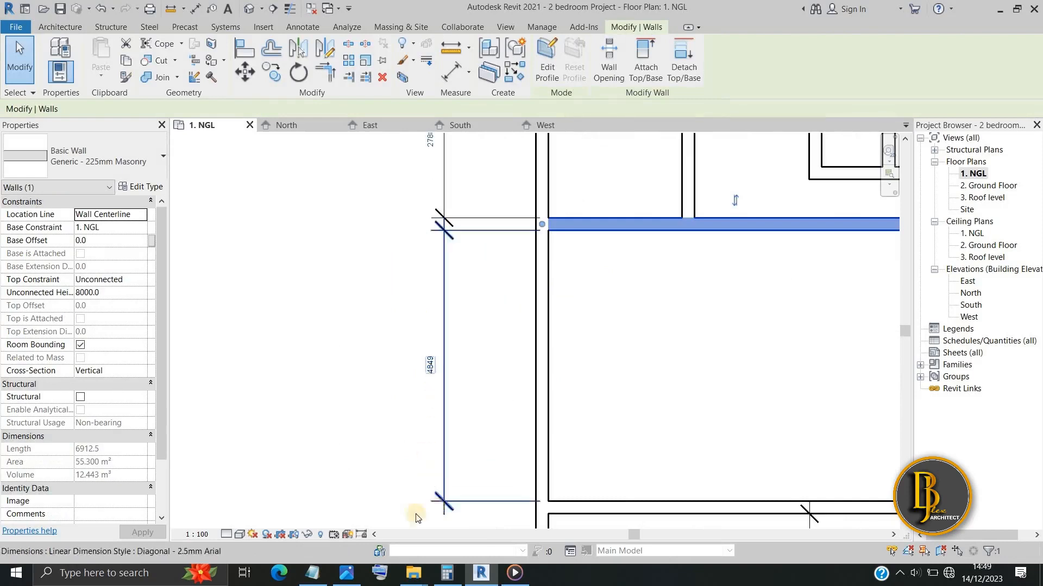
click(346, 573)
scroll(47, 311, up, 3)
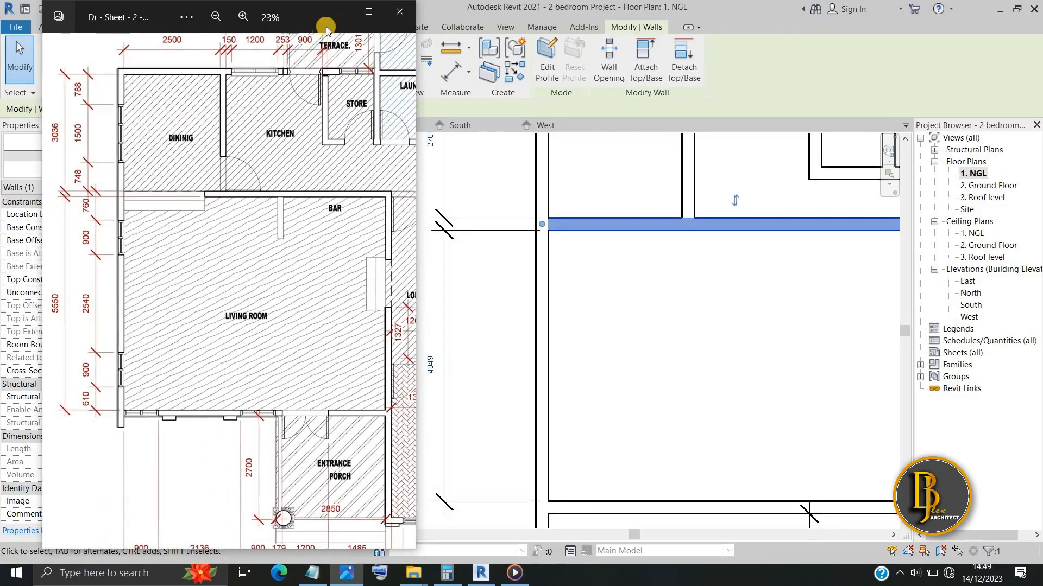
click(338, 12)
click(426, 363)
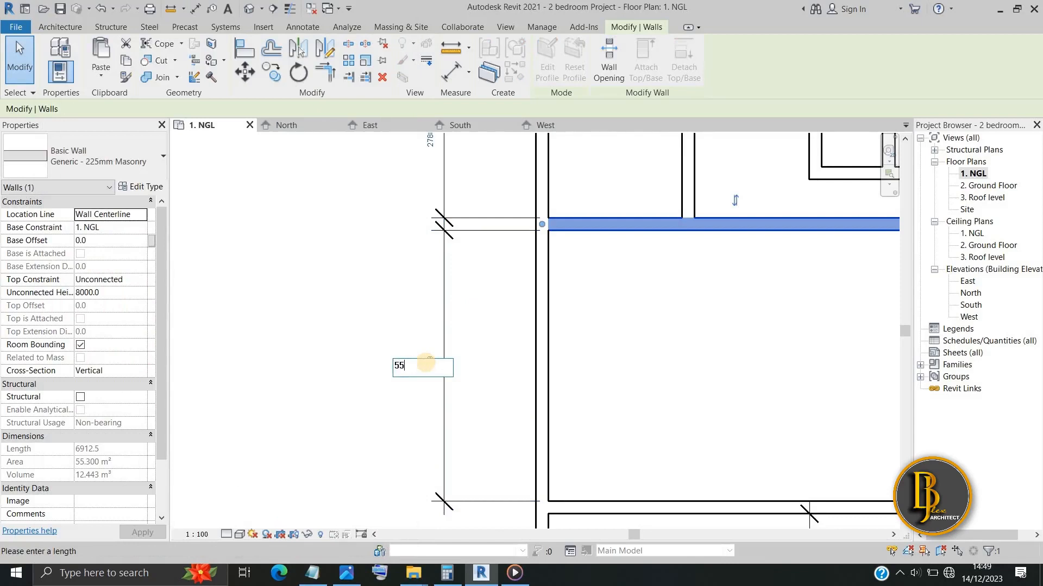
key(Return)
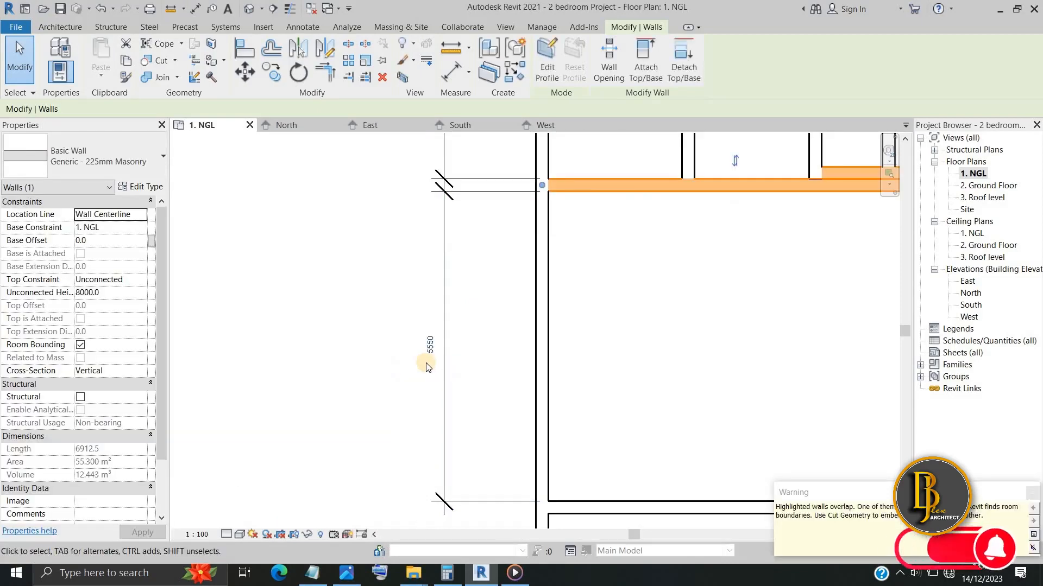
scroll(444, 382, down, 3)
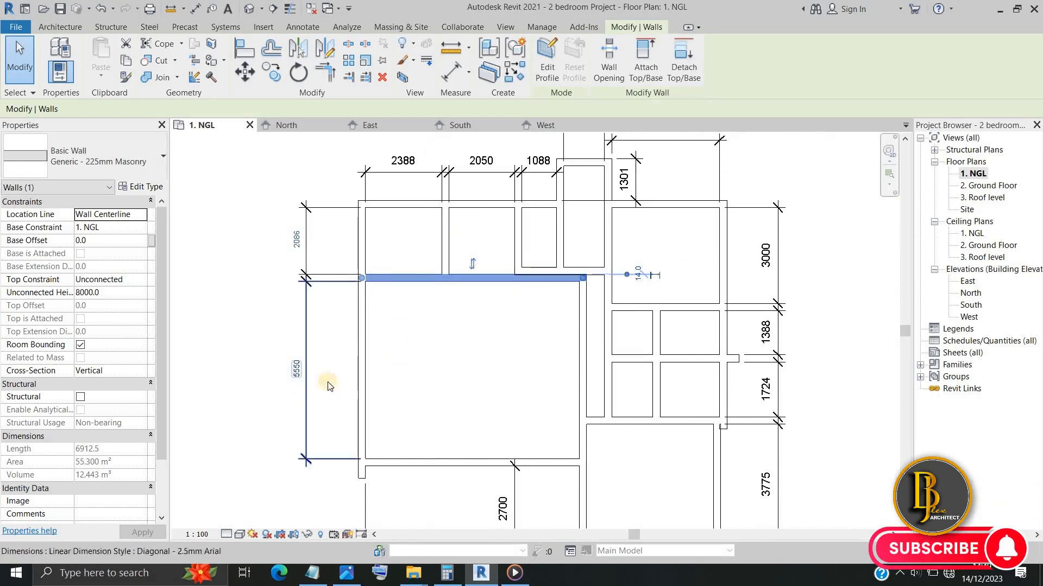
click(296, 374)
key(Escape)
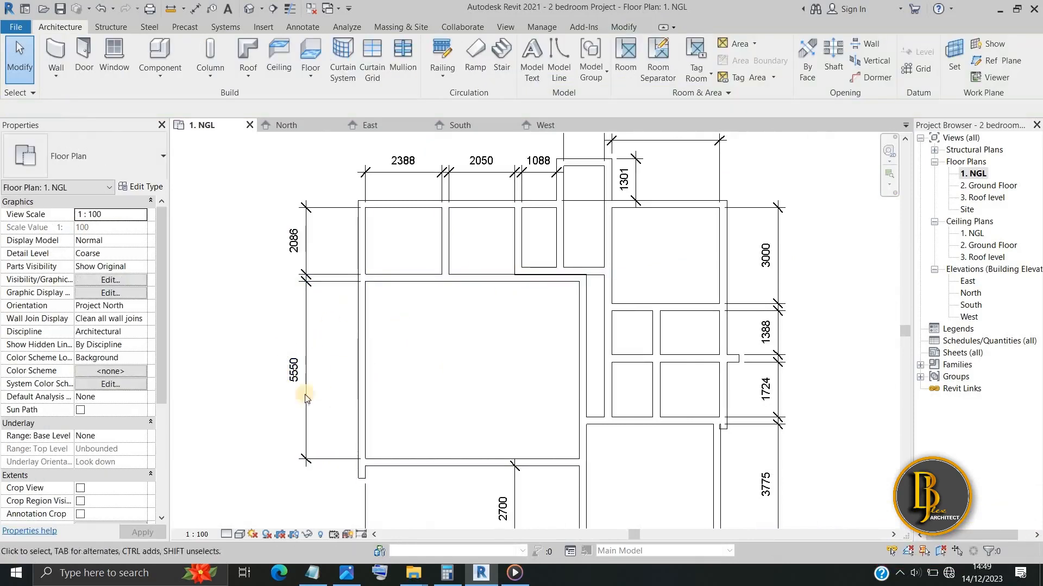
Step: Examine the living room's length dimension and the wall between dining and living room by selecting each in turn
click(322, 367)
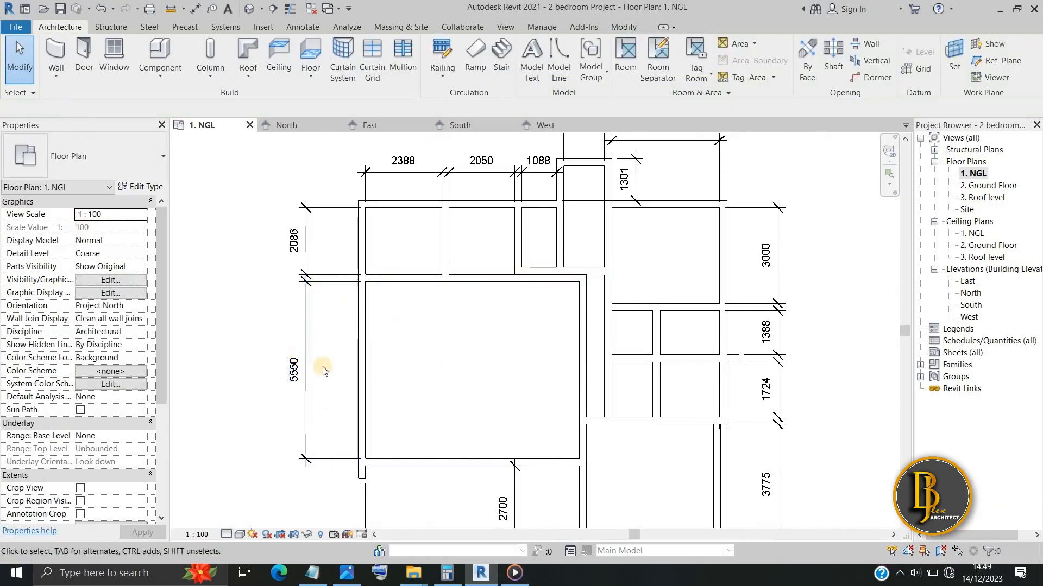
click(304, 391)
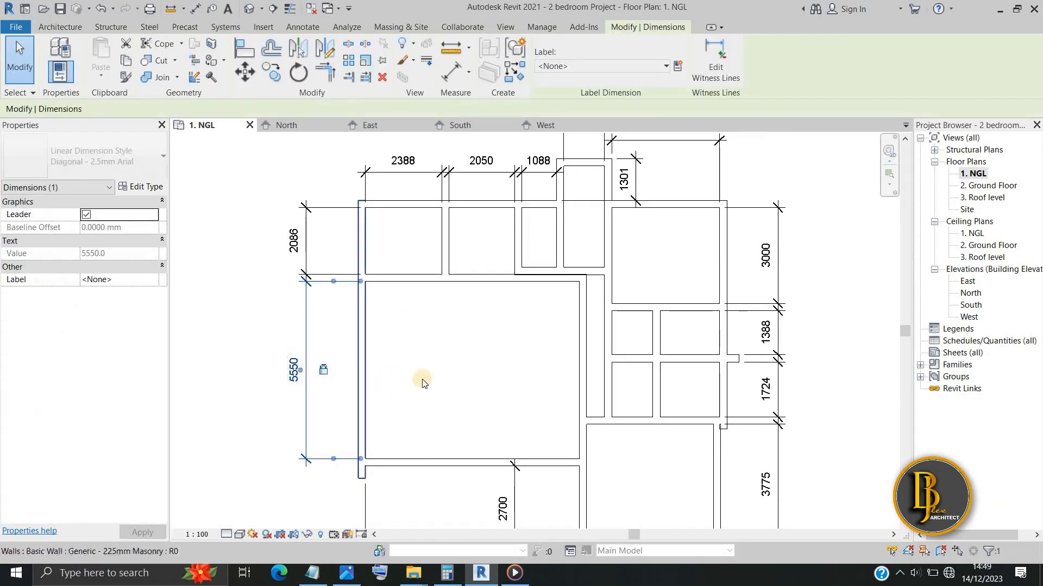
click(388, 274)
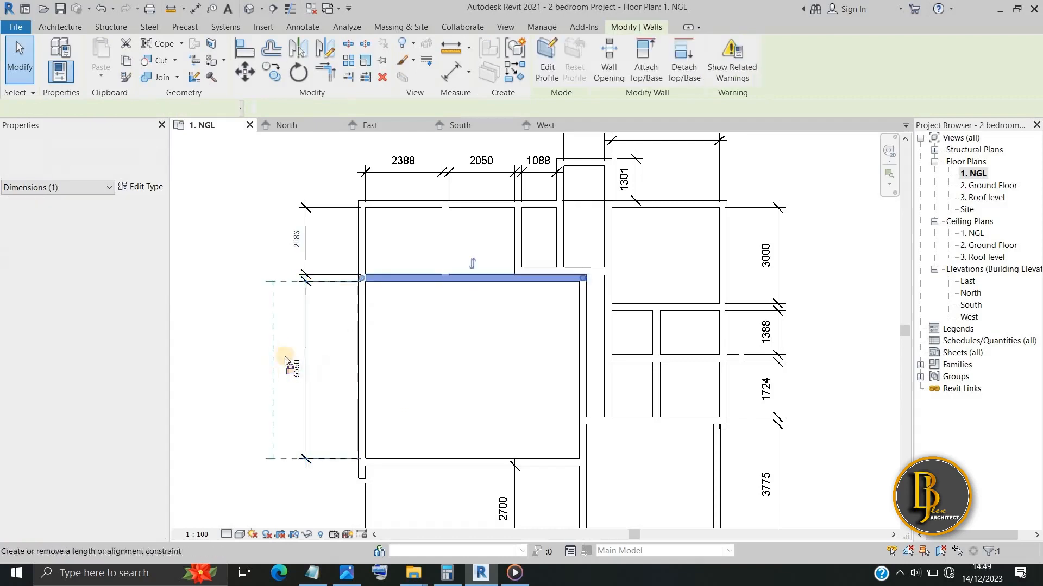
click(287, 365)
click(400, 349)
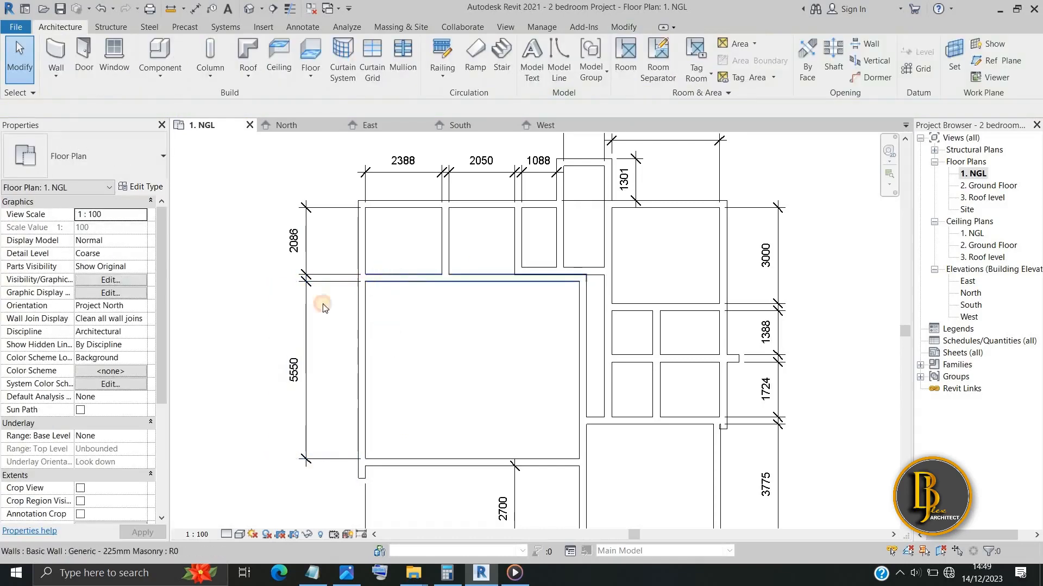
click(384, 278)
scroll(303, 357, up, 3)
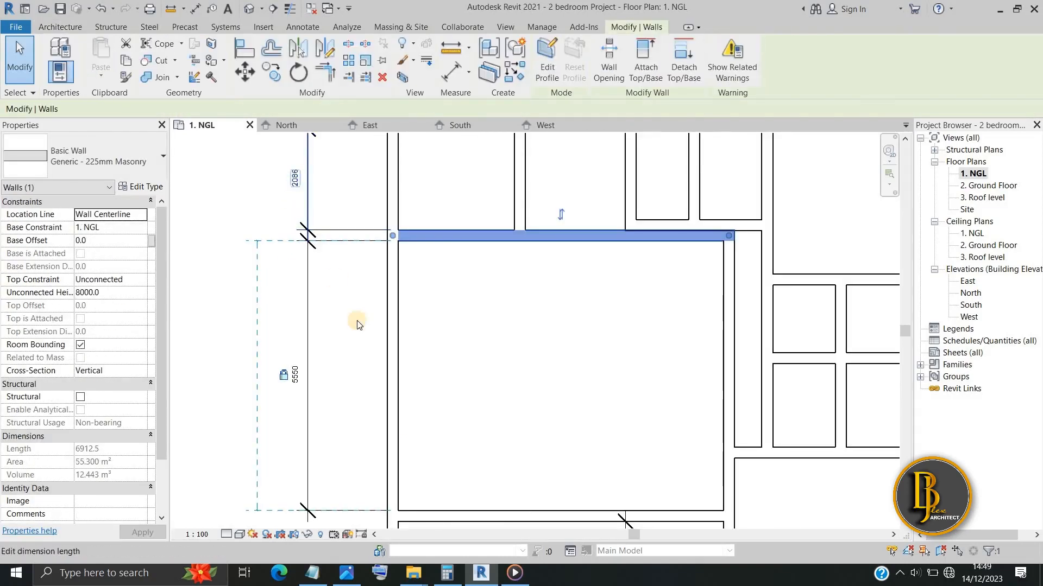
scroll(493, 357, down, 8)
scroll(451, 351, up, 6)
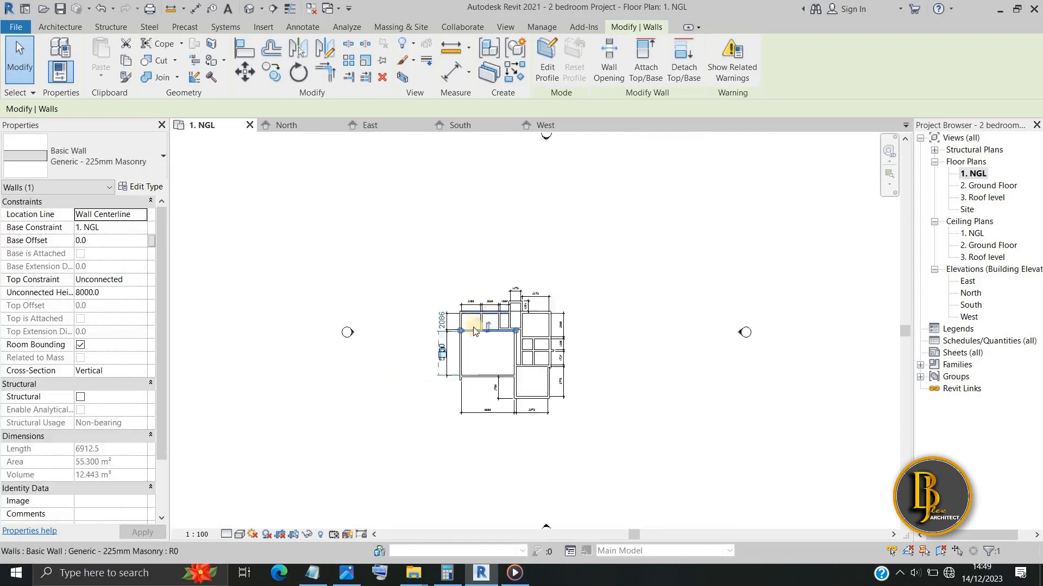
scroll(451, 352, up, 2)
click(402, 342)
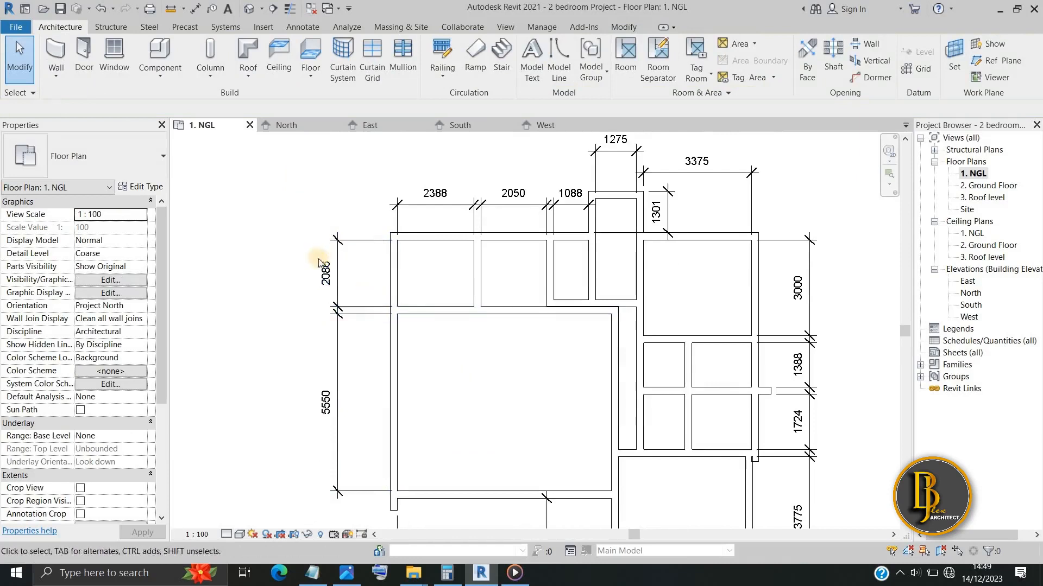
Step: Try to set the dining room's length to 3036 by moving the wall between dining and living room
click(419, 307)
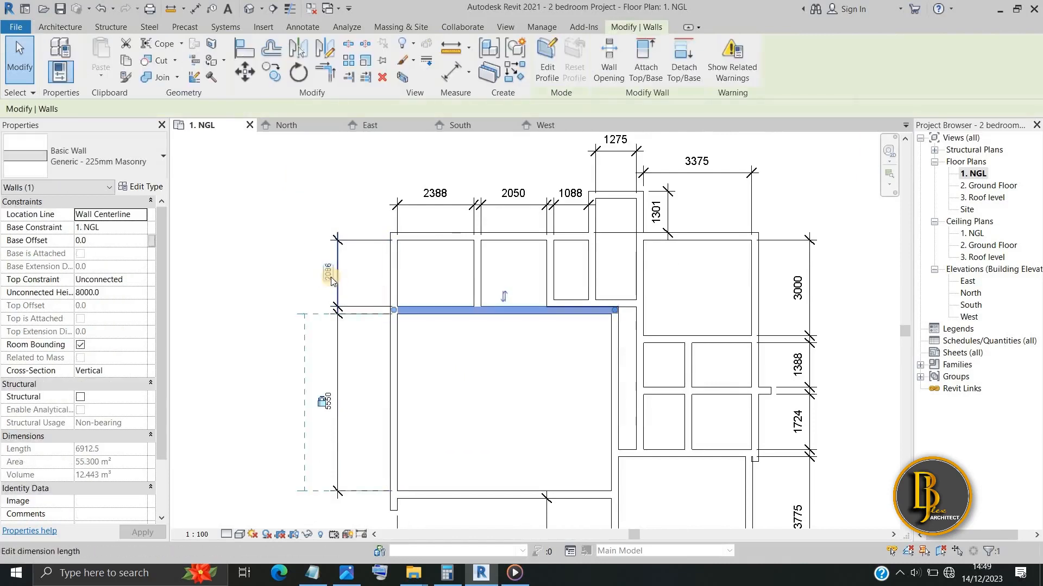
scroll(328, 270, up, 3)
click(329, 270)
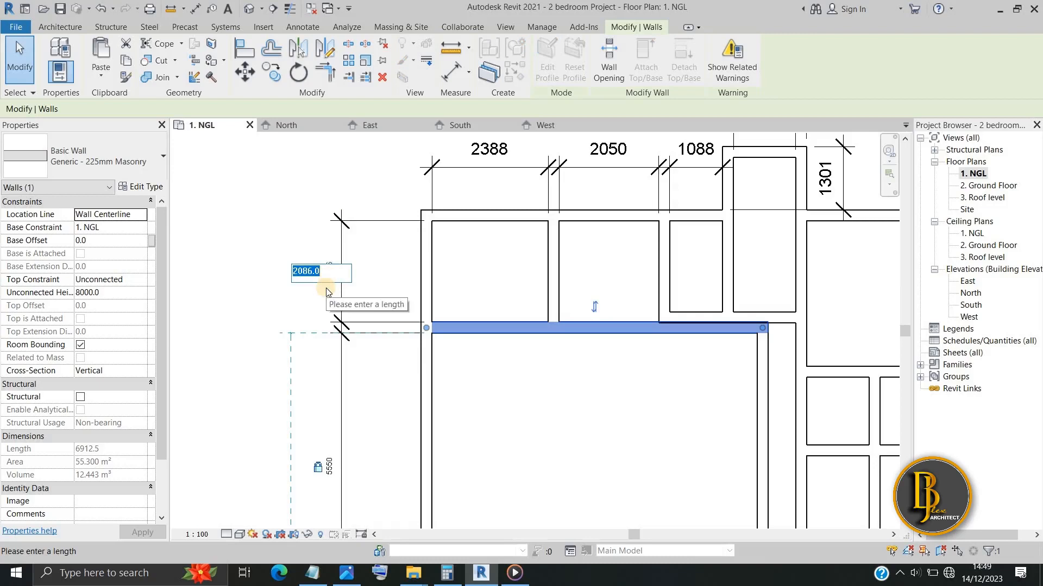
text(3036)
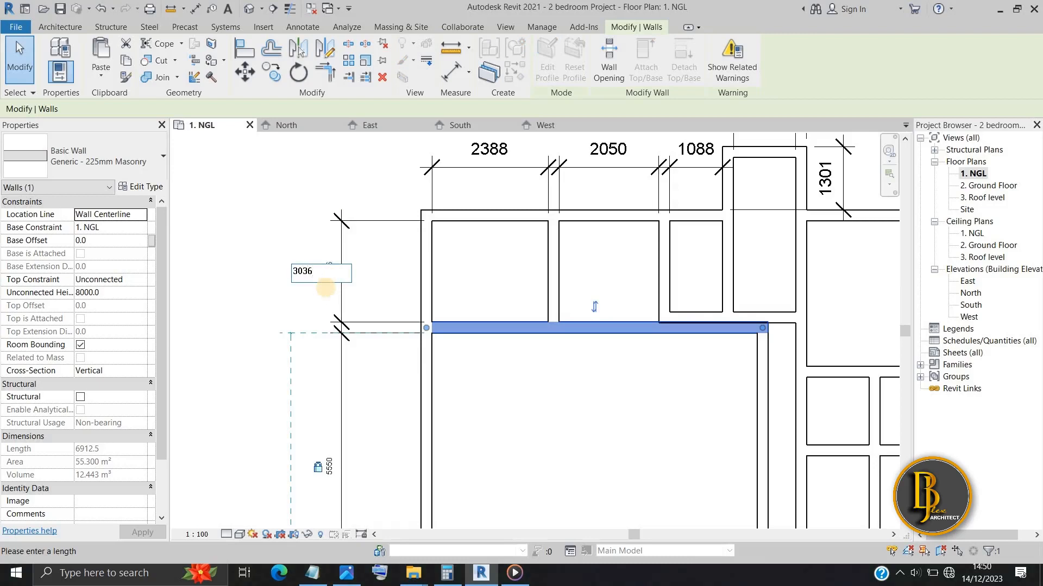
key(Return)
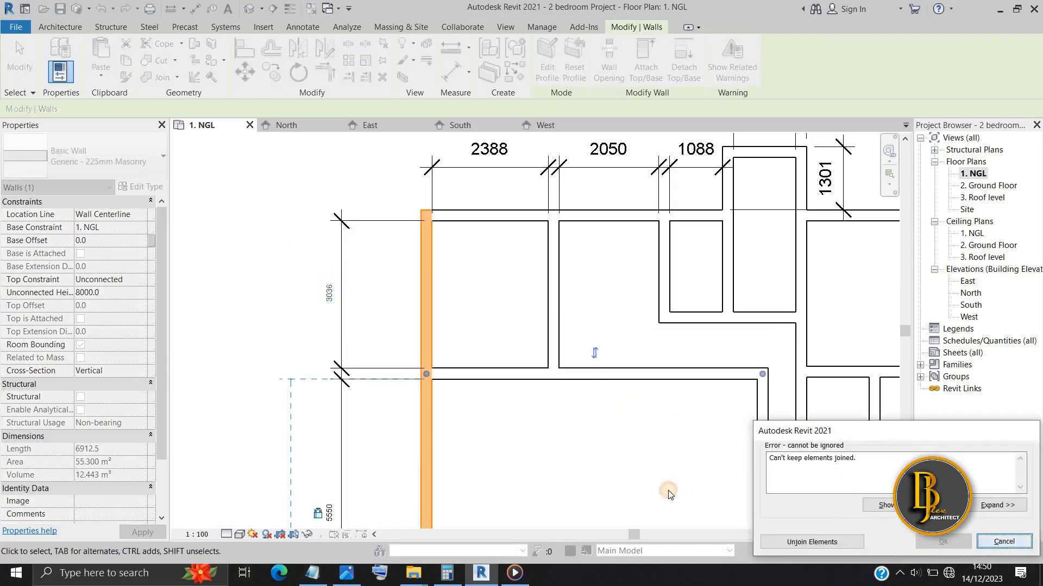
scroll(616, 467, down, 2)
middle_drag(505, 413, 401, 303)
scroll(367, 332, up, 2)
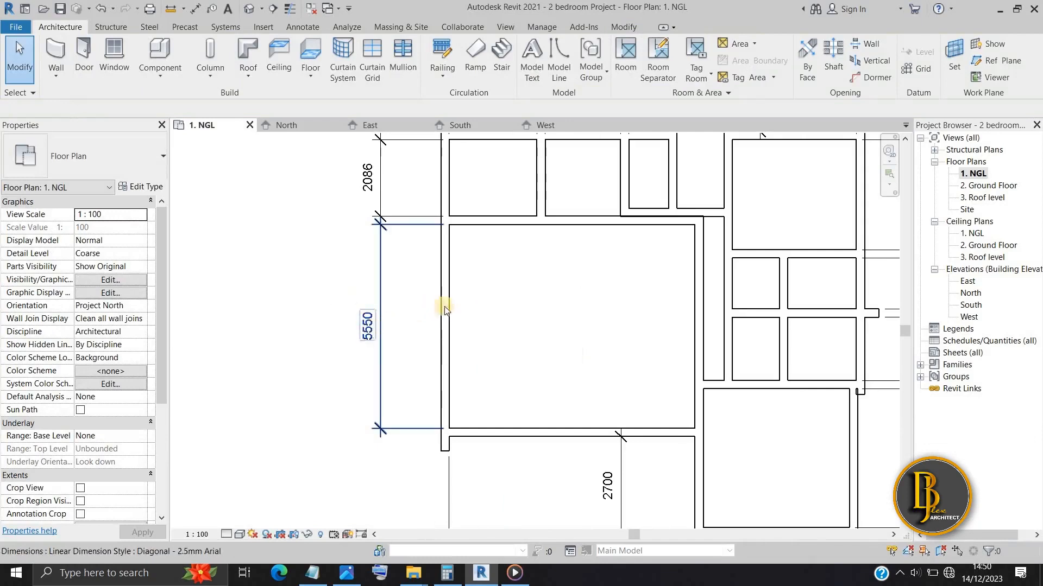
Step: Check the dining room's length in the reference drawing and set it to 3036 by moving the outer wall above dining and kitchen
middle_drag(415, 255, 367, 360)
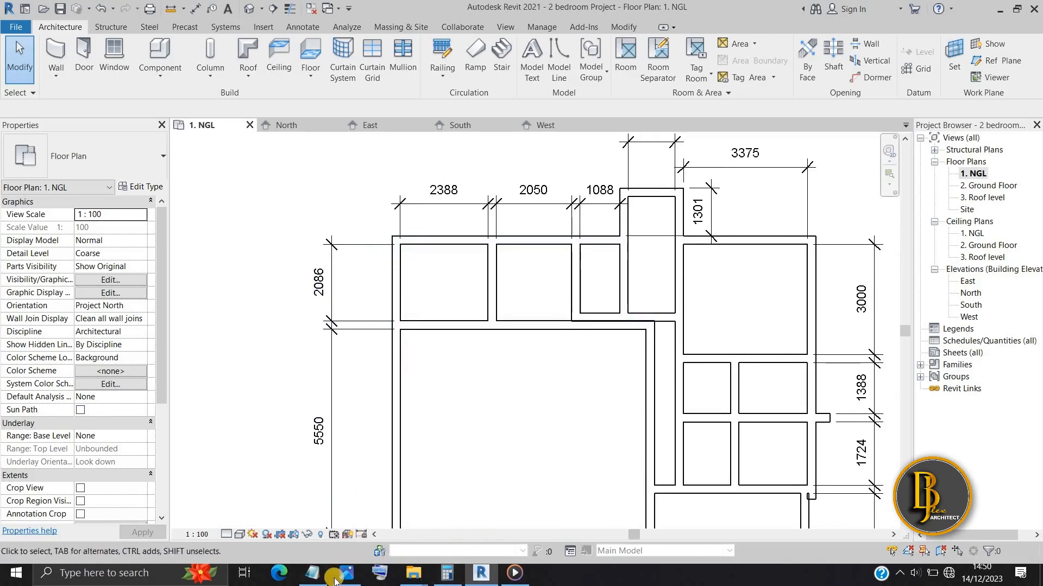
scroll(284, 289, down, 3)
drag(233, 171, 203, 261)
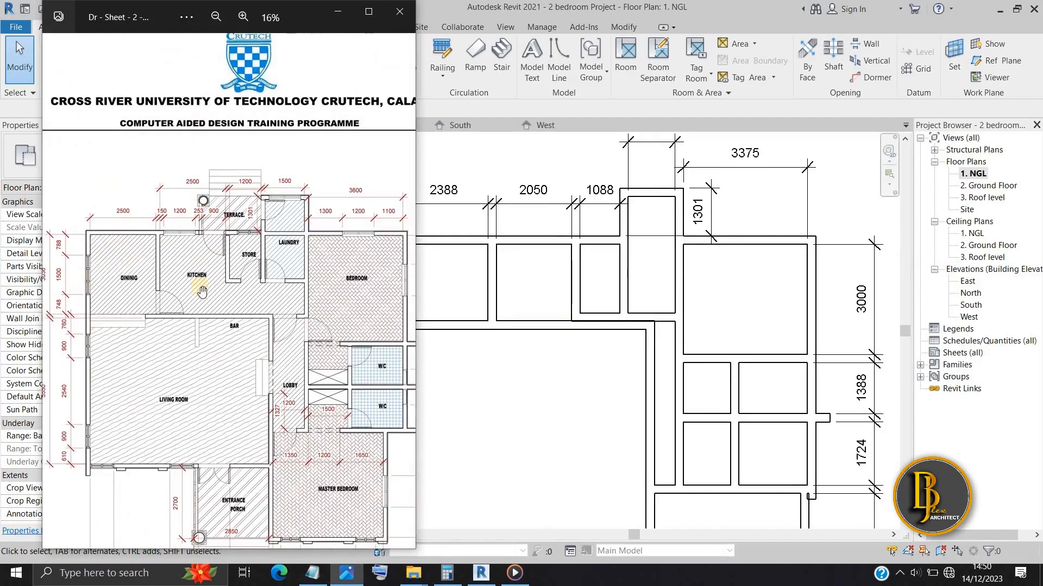
scroll(62, 298, up, 2)
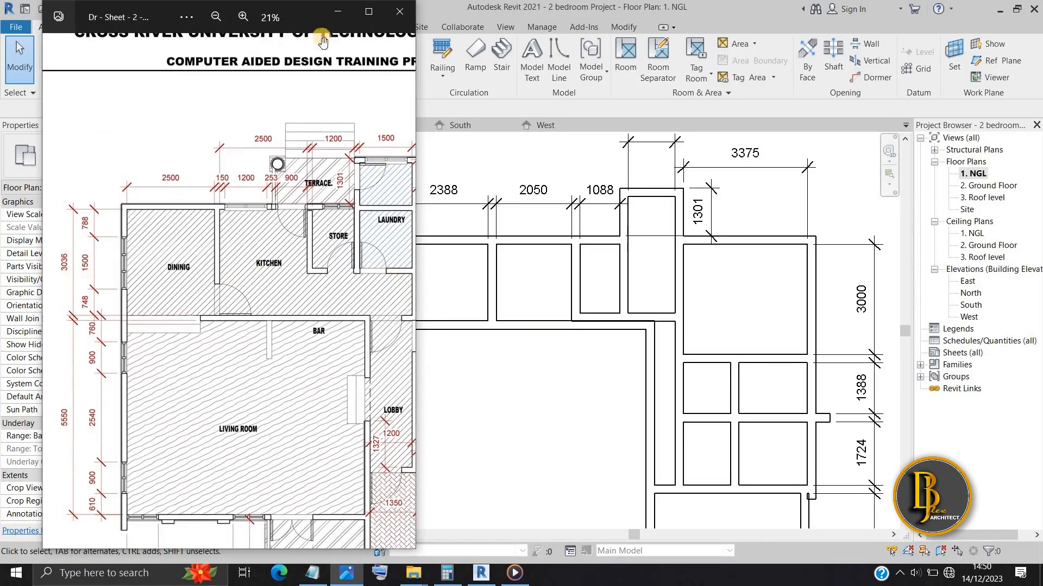
click(334, 12)
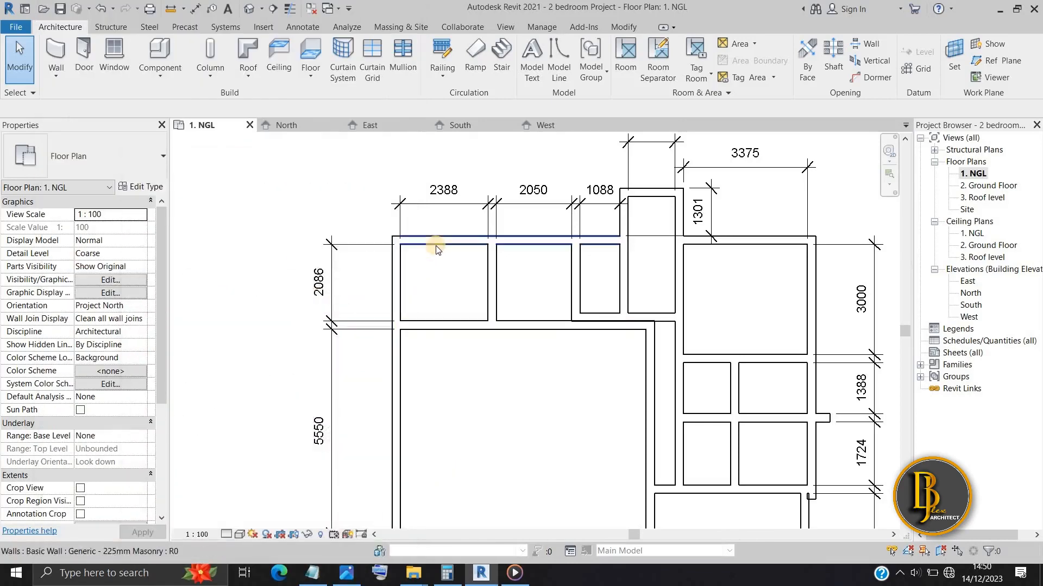
click(380, 281)
click(321, 281)
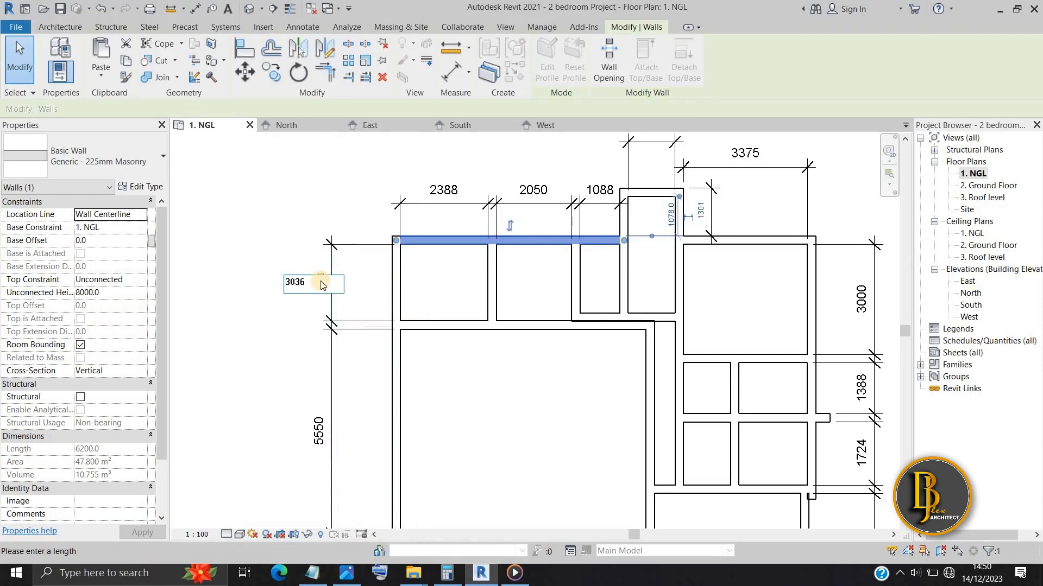
text(3036)
key(Return)
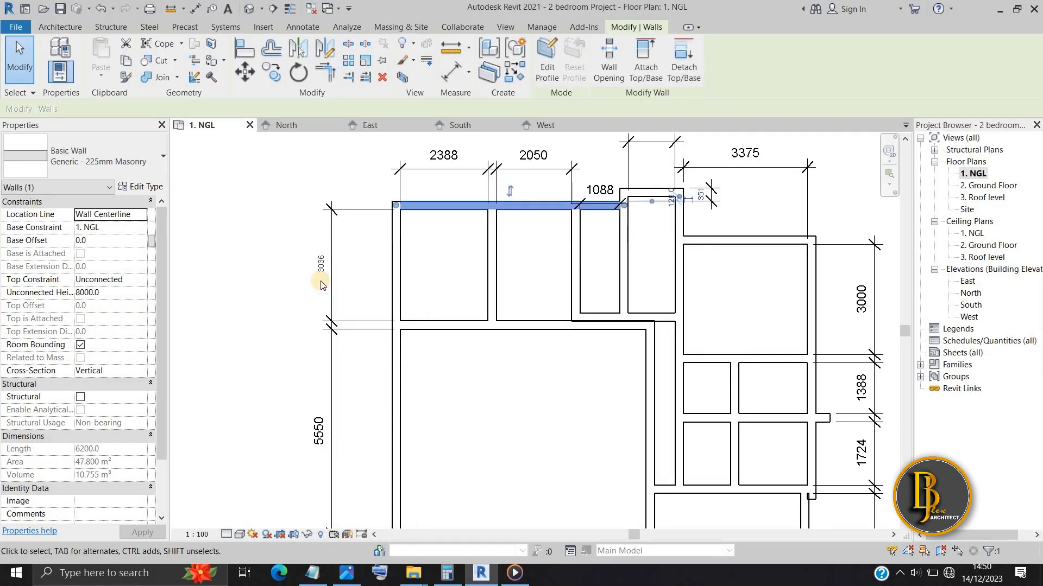
click(342, 265)
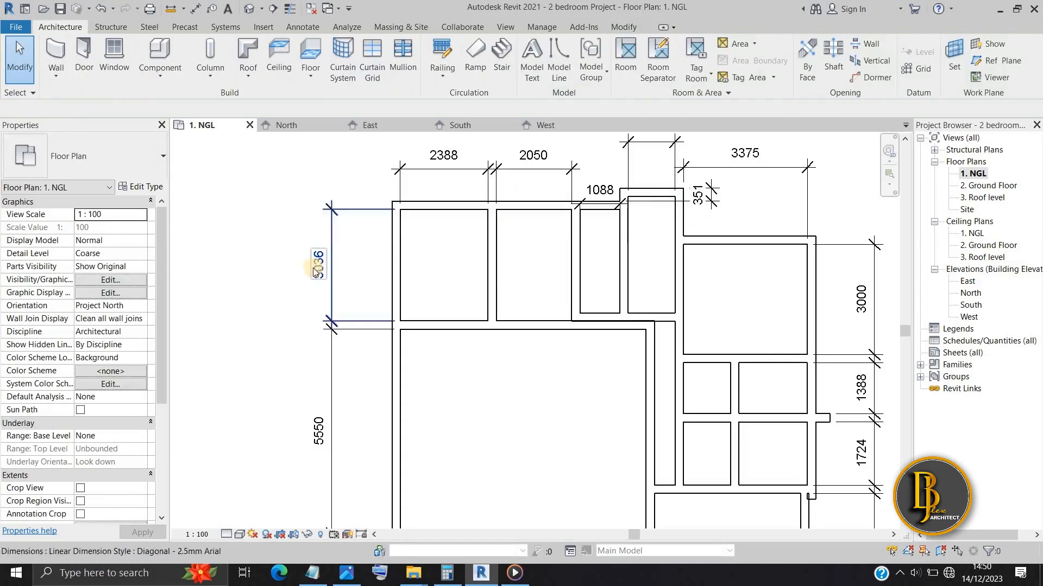
click(318, 267)
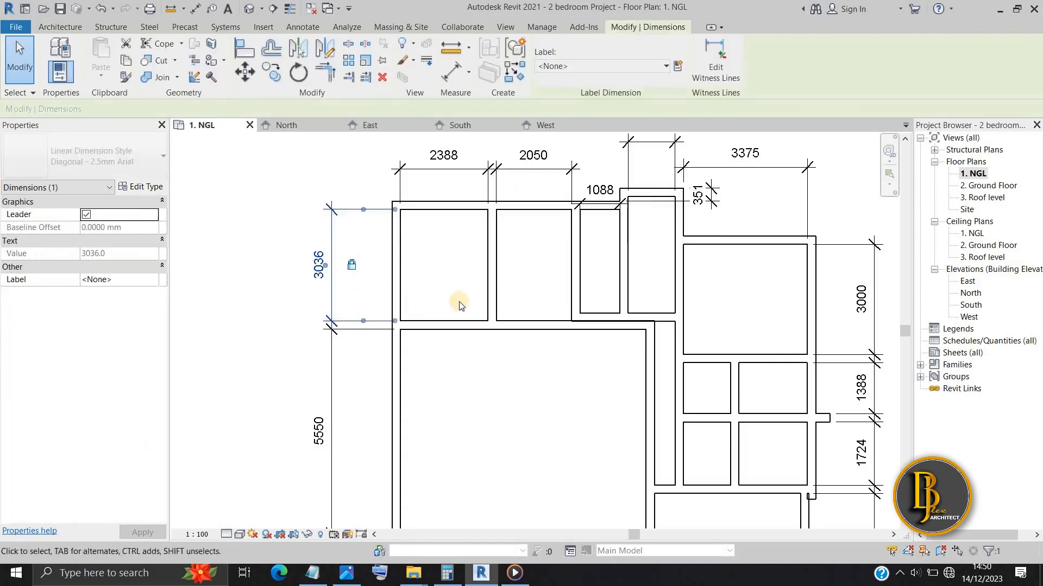
Step: Try to add an aligned dimension between the outer faces of the laundry wall and the kitchen wall
scroll(429, 326, down, 2)
scroll(414, 275, up, 3)
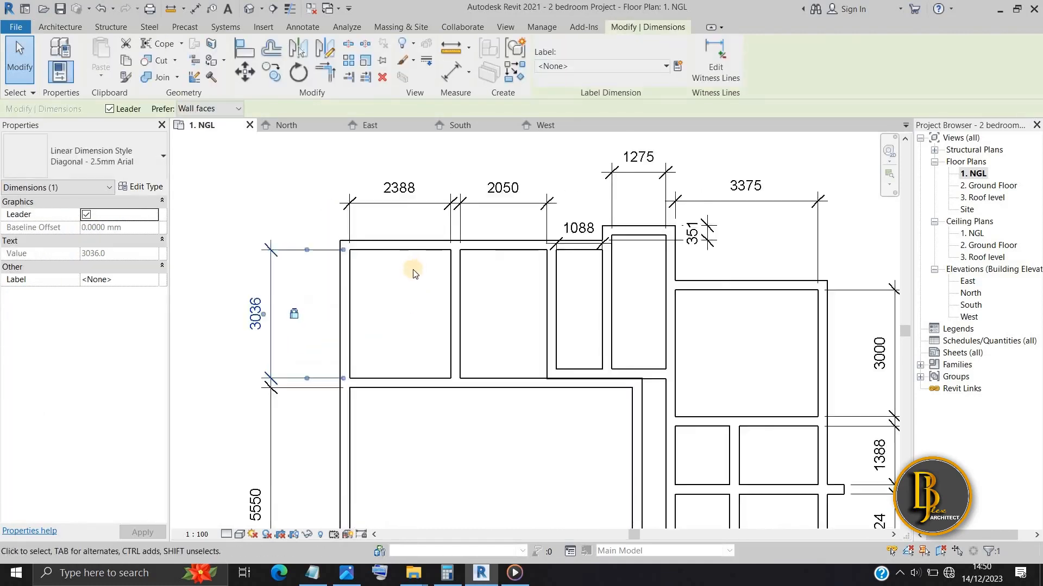
scroll(412, 273, down, 2)
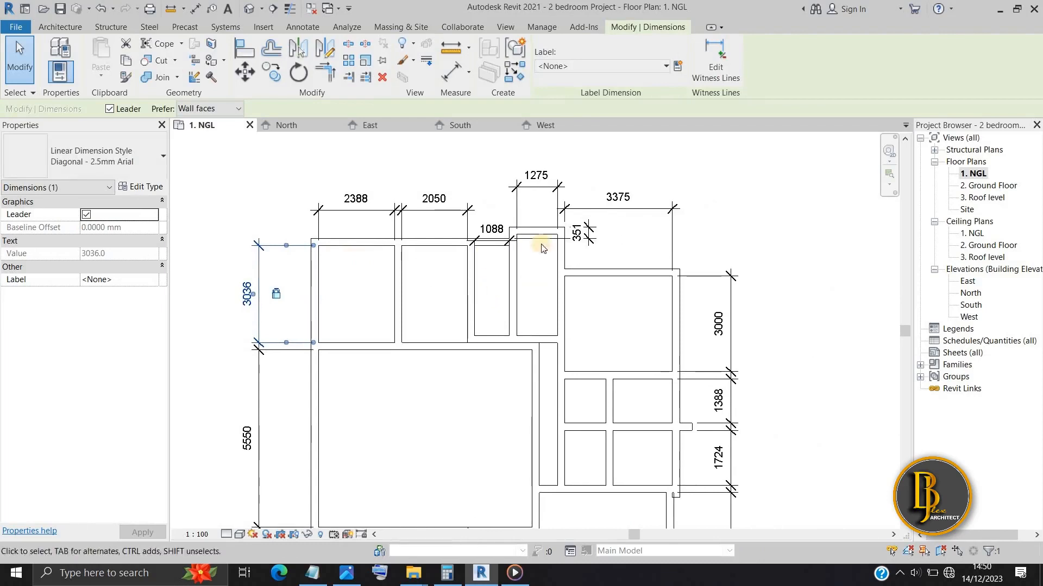
scroll(545, 246, up, 2)
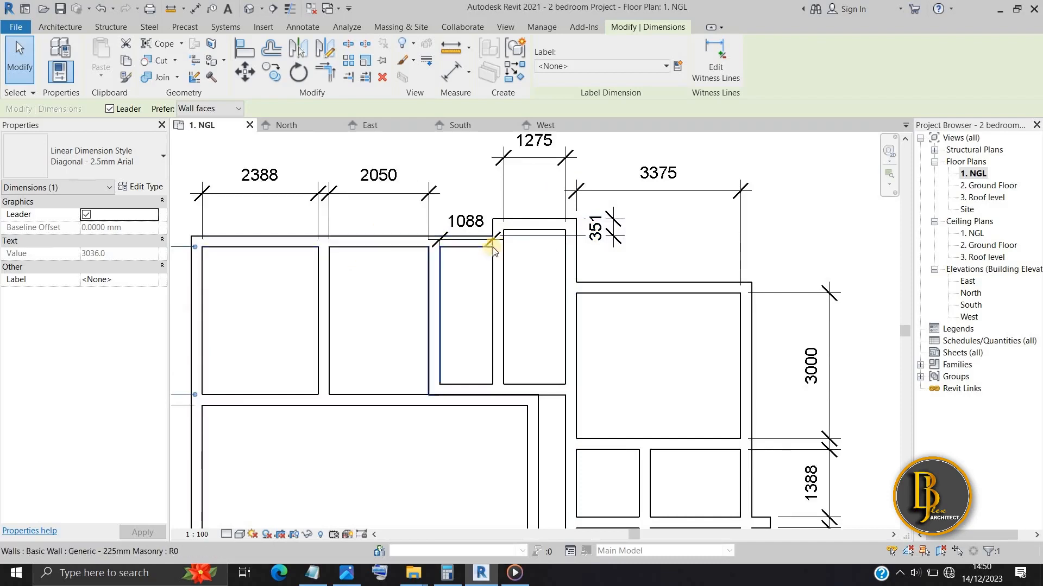
scroll(493, 244, up, 2)
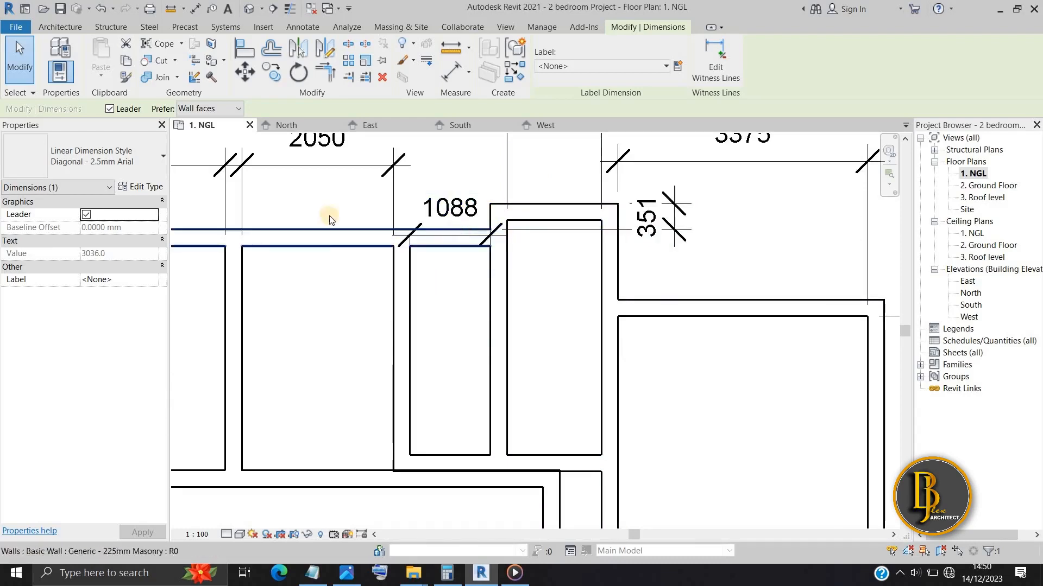
click(195, 10)
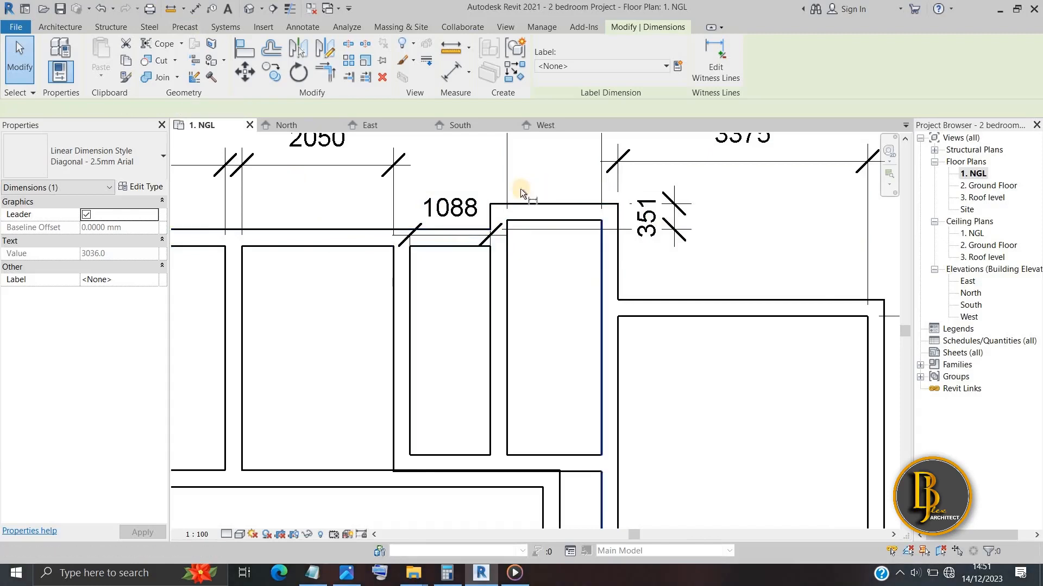
click(539, 204)
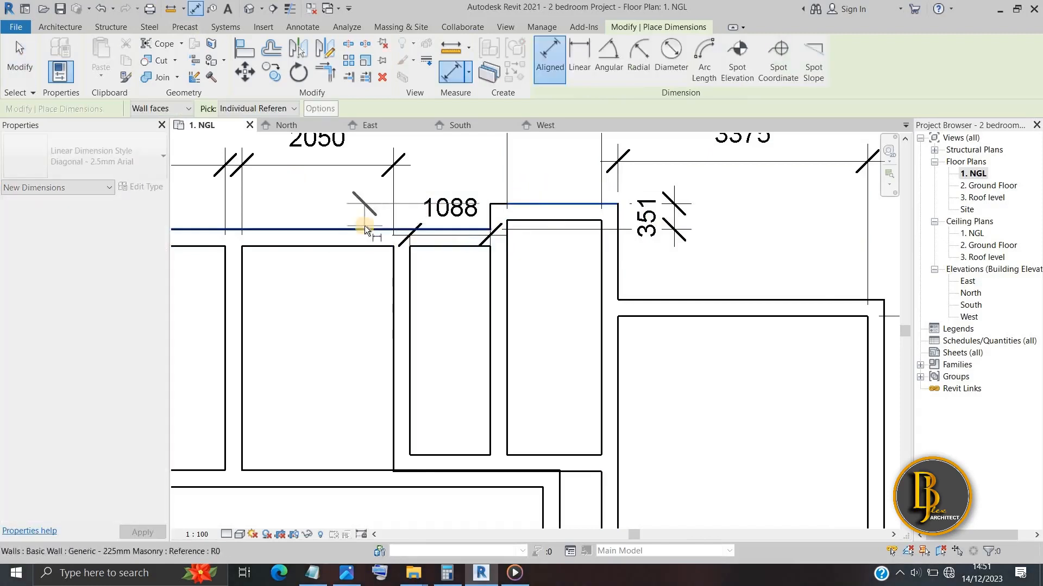
click(366, 227)
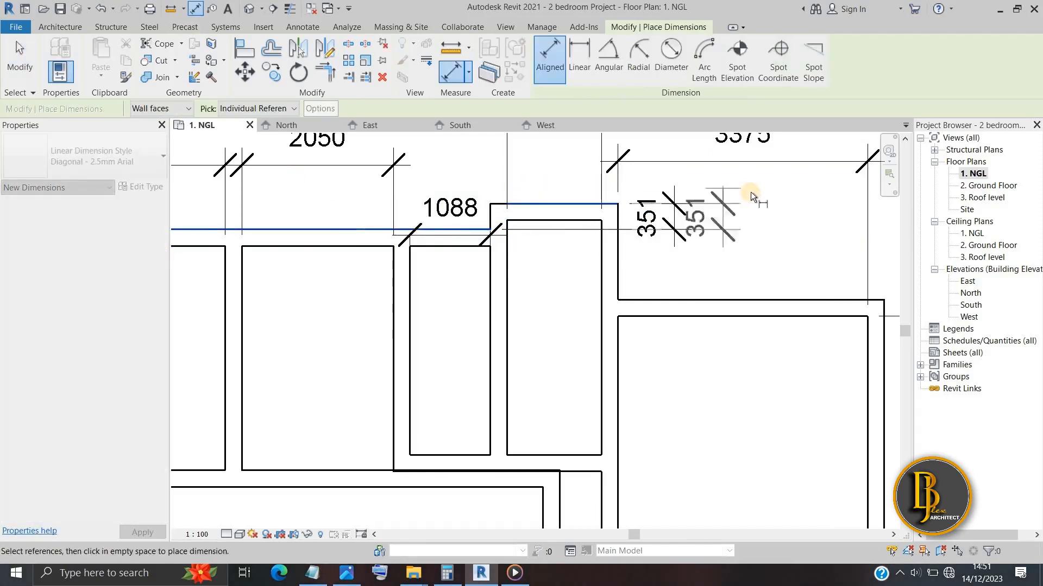
key(Escape)
key(Escape)
Step: Set the dining room's width to 2500 by moving the wall between dining and kitchen
scroll(757, 211, down, 3)
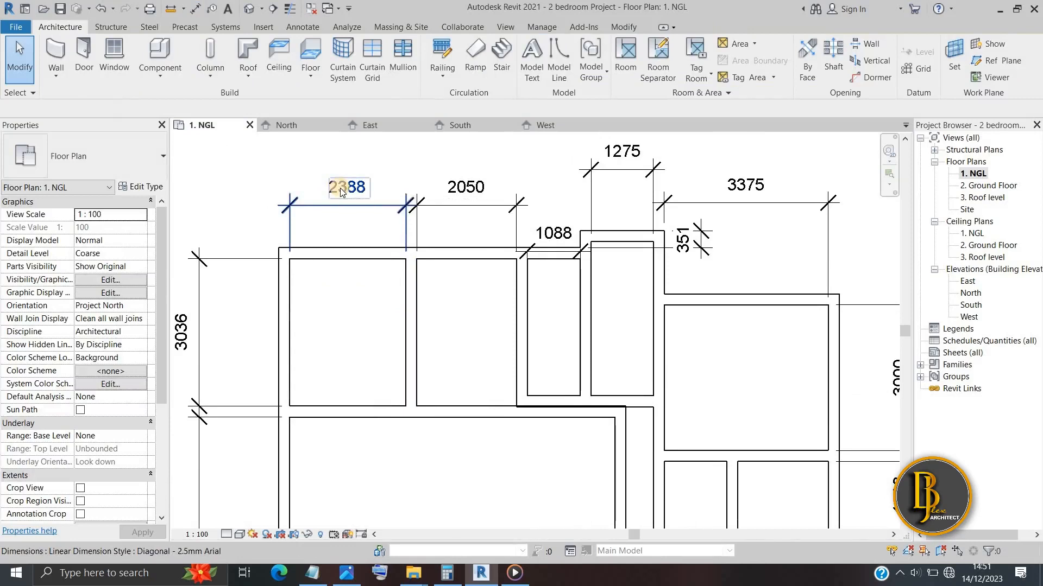
click(412, 316)
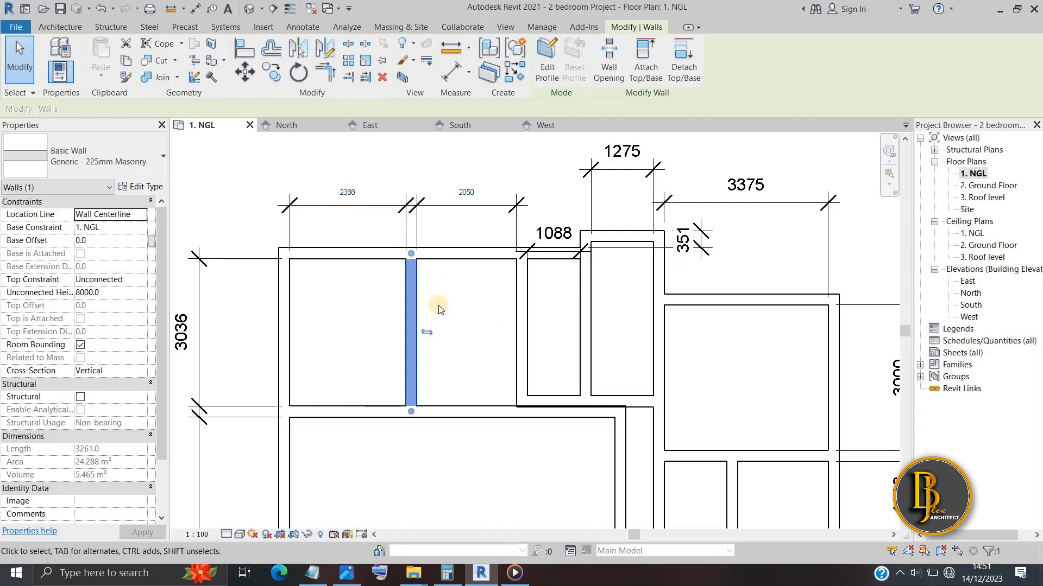
click(348, 192)
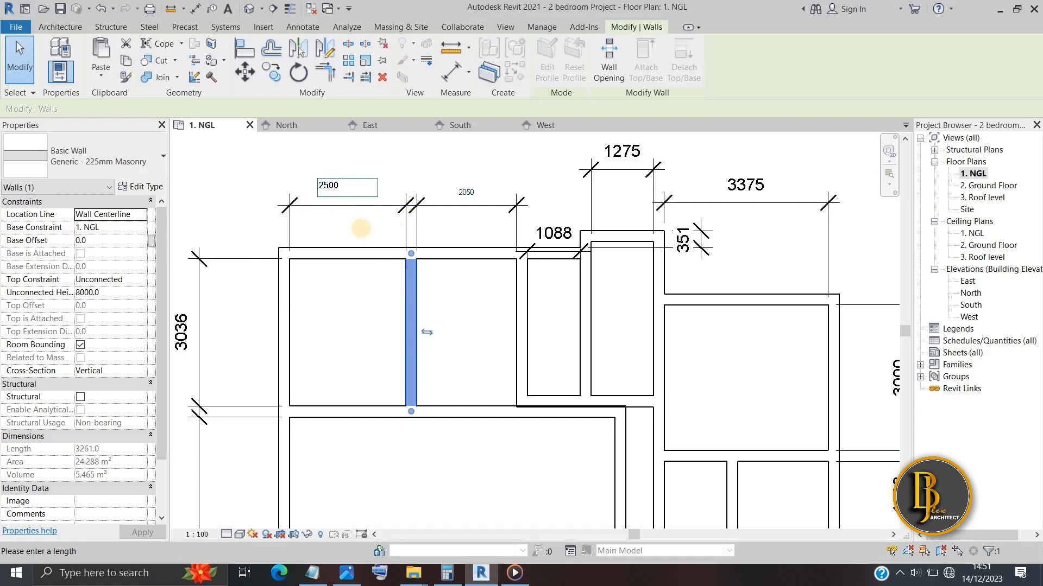
key(Return)
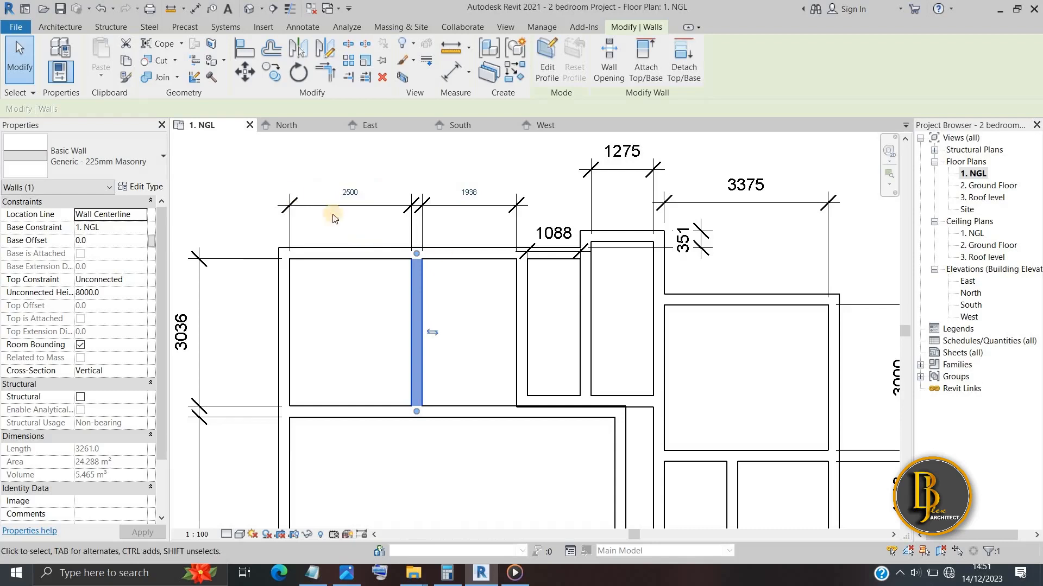
click(463, 285)
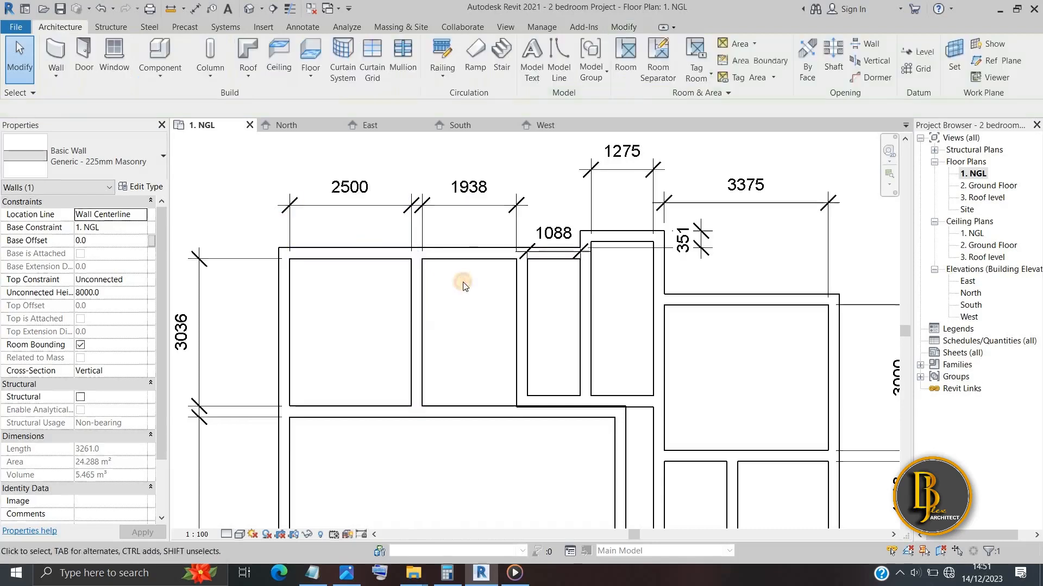
Step: Set the kitchen's width to 2500 by moving the wall between dining and kitchen
click(412, 313)
click(468, 187)
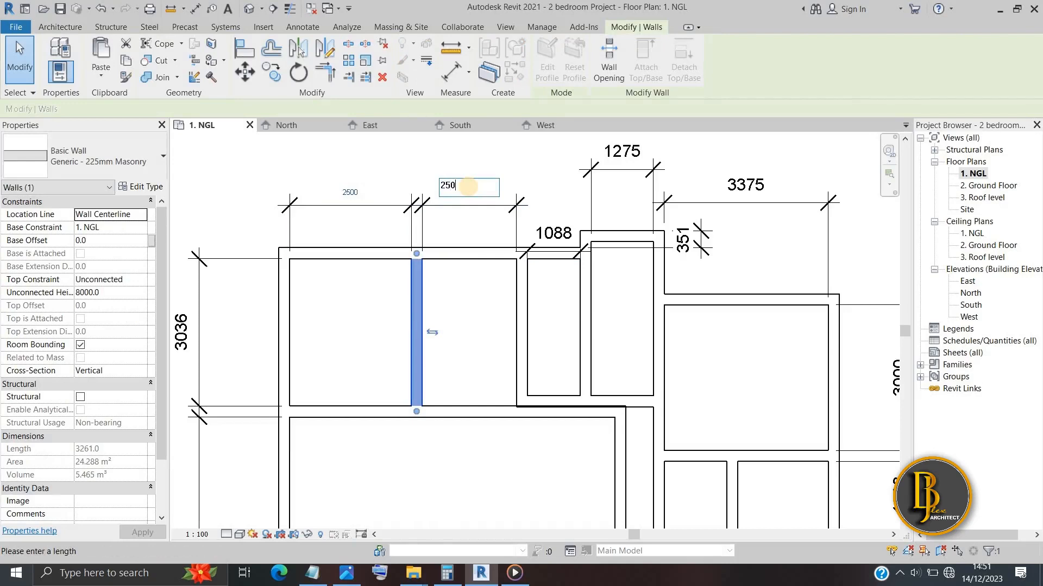
text(2500)
key(Return)
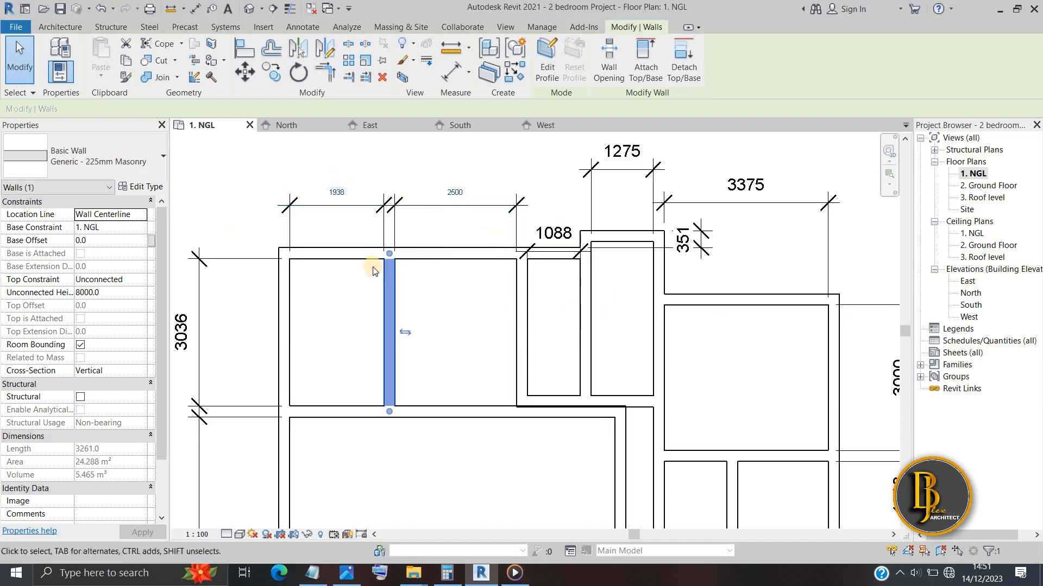
click(419, 291)
Step: Set the dining room's width to 2500 by moving the dining-kitchen wall, and the kitchen's width to 2500 by moving the kitchen-store wall
click(390, 298)
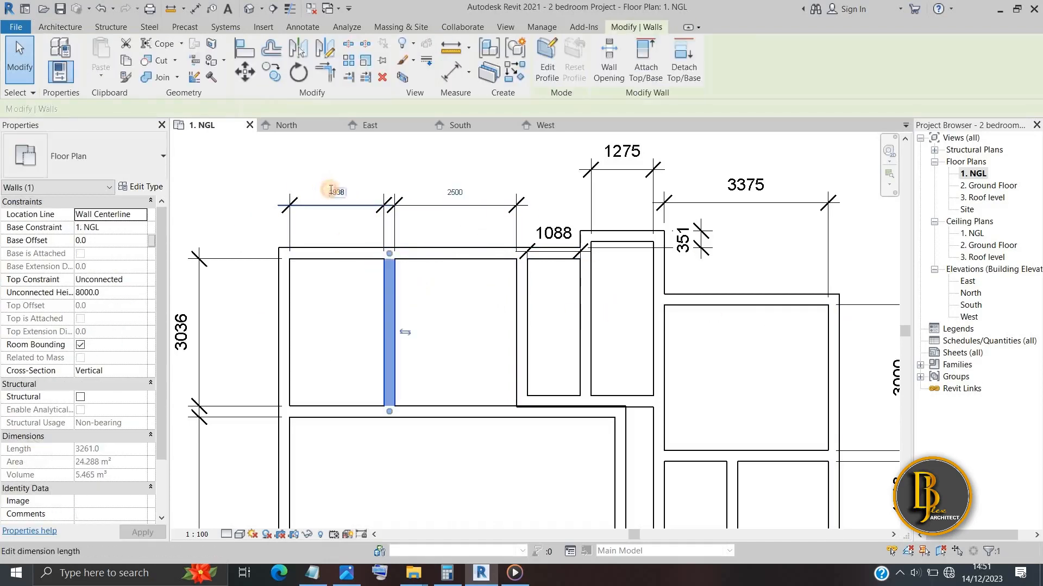
click(331, 189)
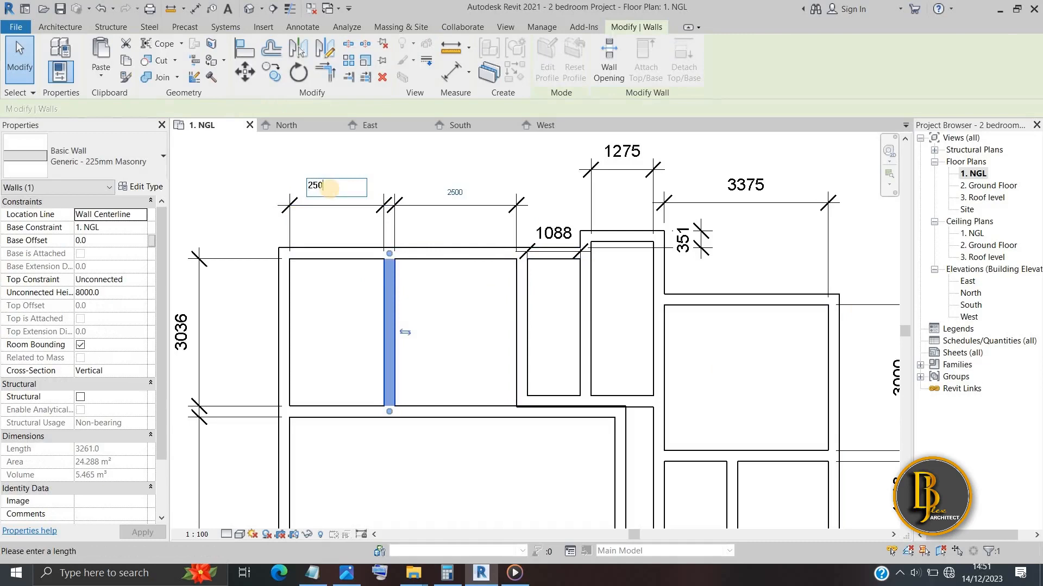
key(Return)
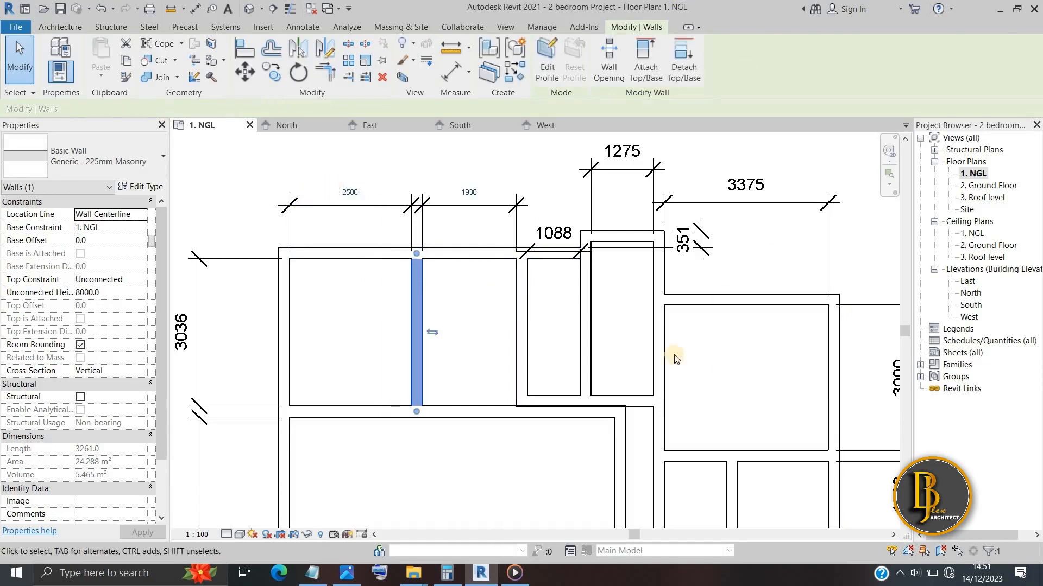
click(523, 311)
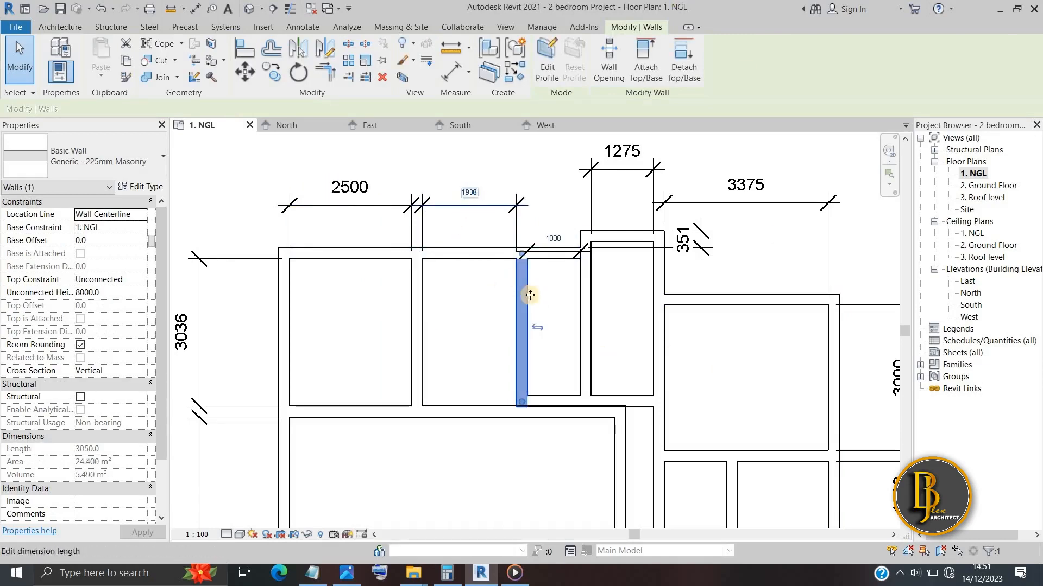
click(469, 193)
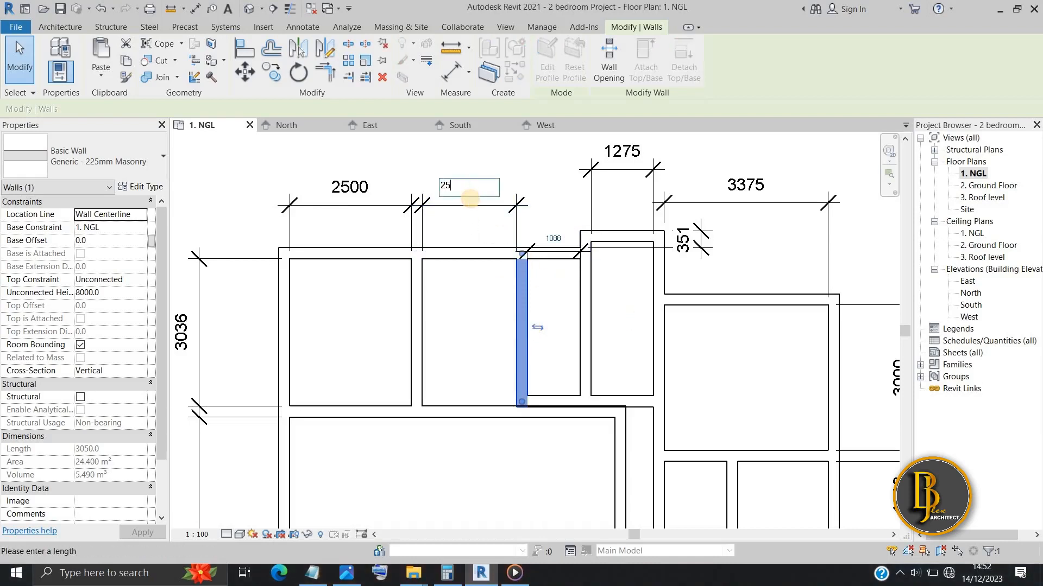
key(Return)
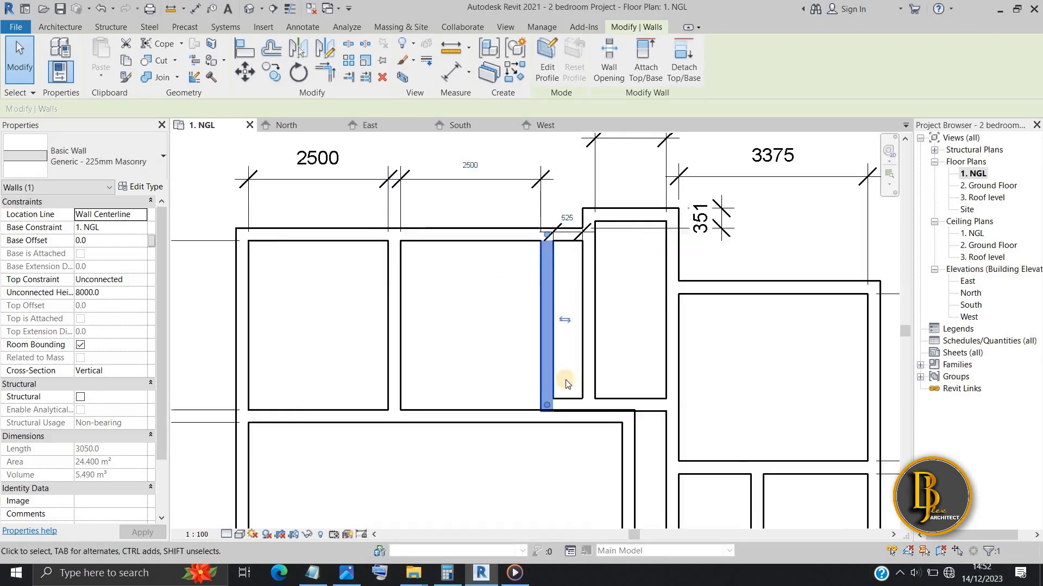
Step: Check the store's width in the reference drawing and set it to 1200 by moving the wall between store and laundry
click(586, 332)
click(346, 573)
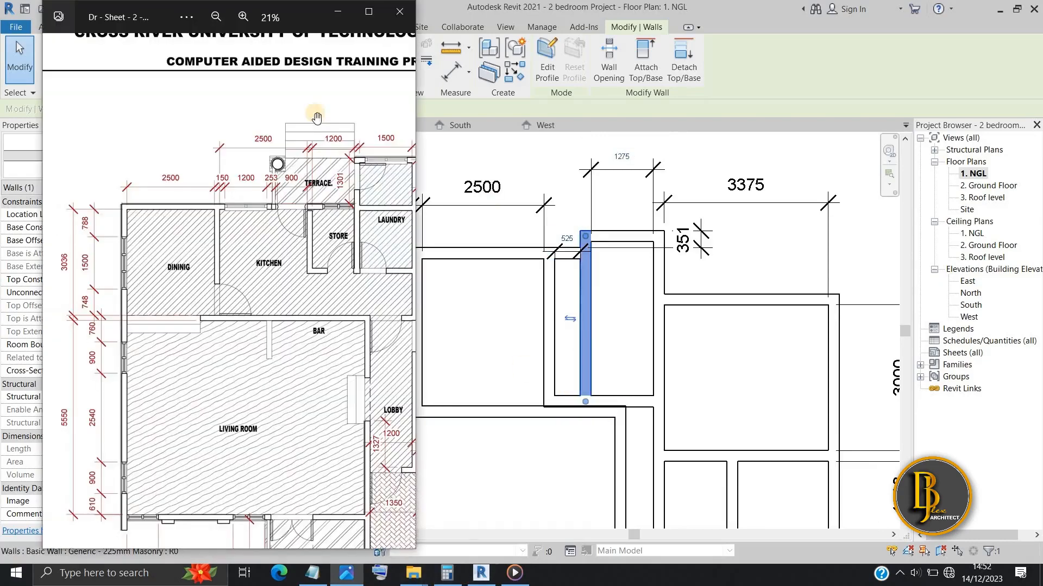
scroll(337, 203, up, 1)
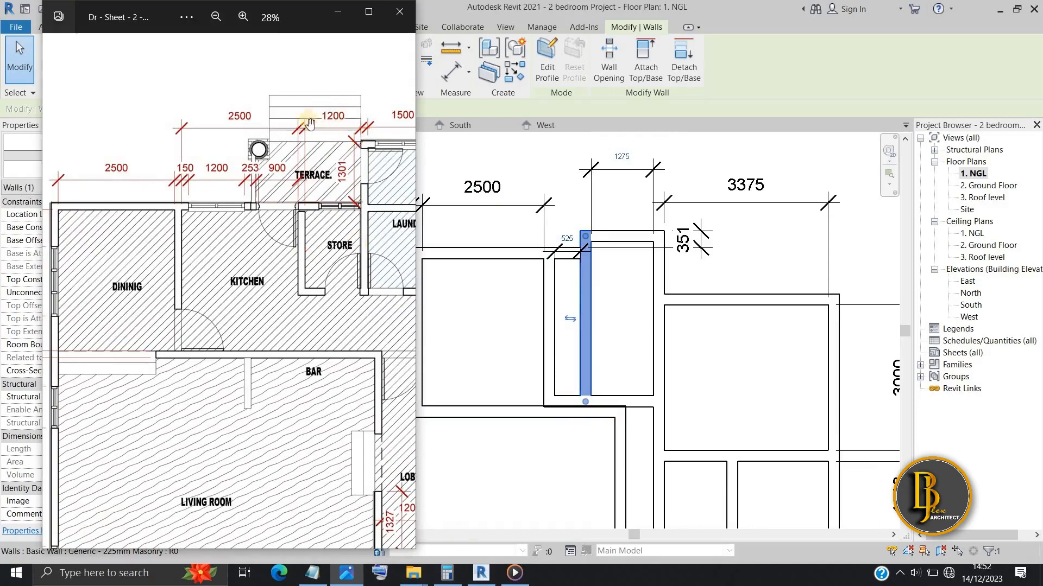
click(622, 292)
scroll(565, 240, up, 3)
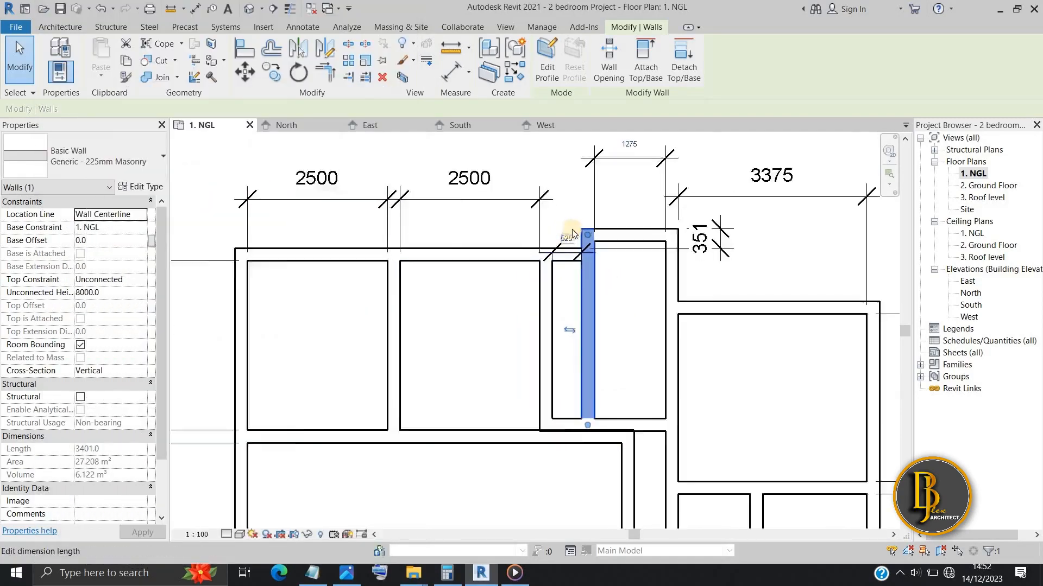
click(564, 237)
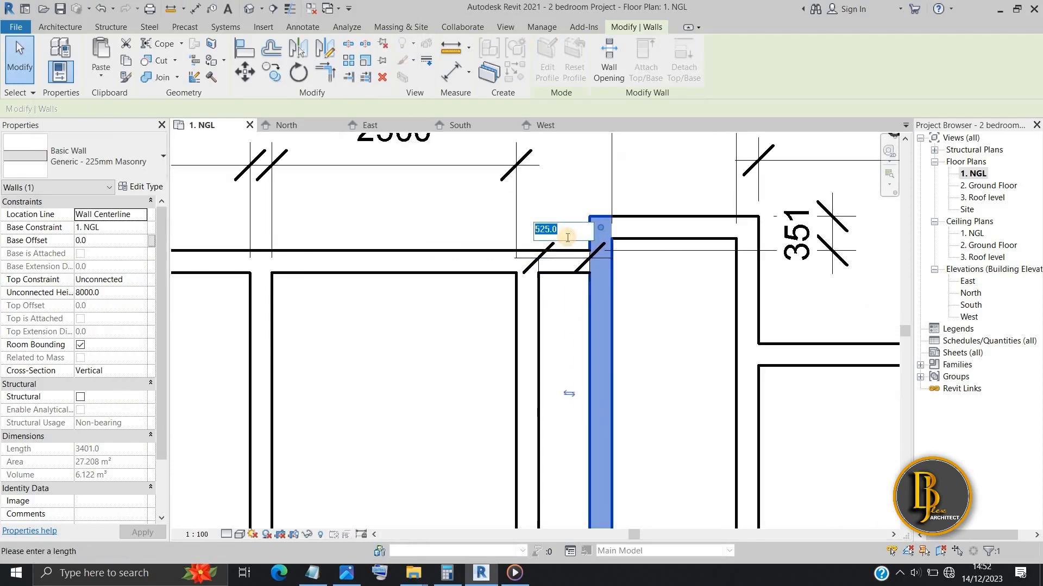
text(1200)
key(Return)
scroll(455, 261, down, 1)
middle_drag(455, 261, 353, 205)
scroll(353, 205, down, 1)
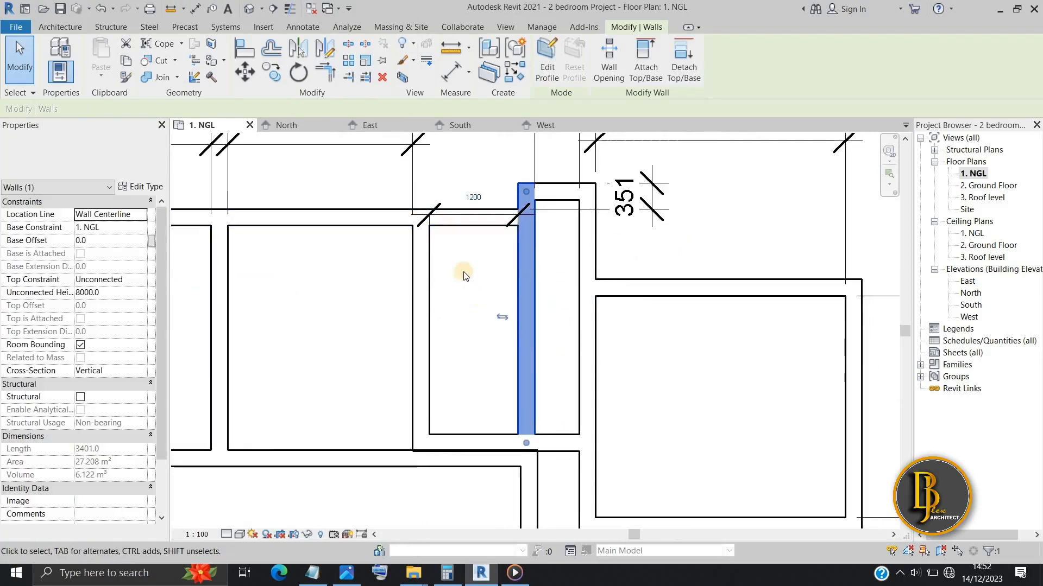
scroll(463, 358, down, 2)
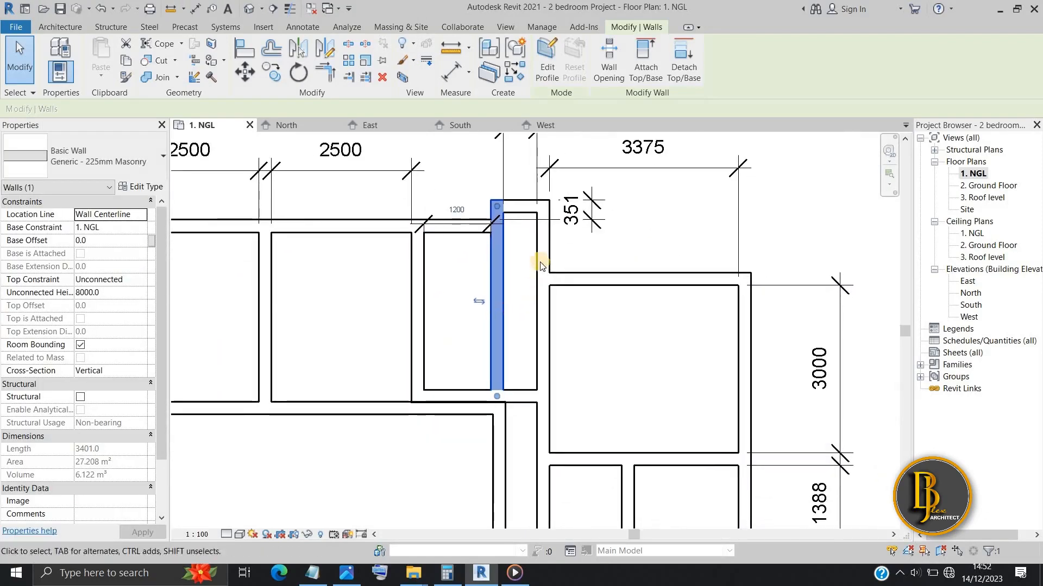
Step: Check the laundry's width in the reference drawing and set it to 1500 by moving the long wall between laundry and bedroom
middle_drag(481, 357, 430, 451)
scroll(472, 217, down, 1)
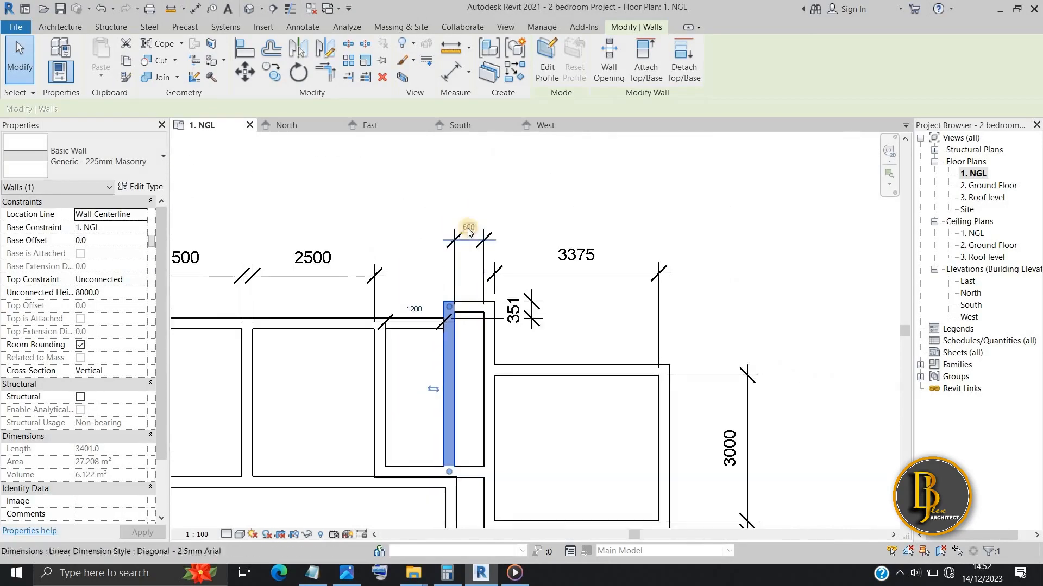
middle_drag(536, 352, 529, 259)
scroll(529, 259, down, 1)
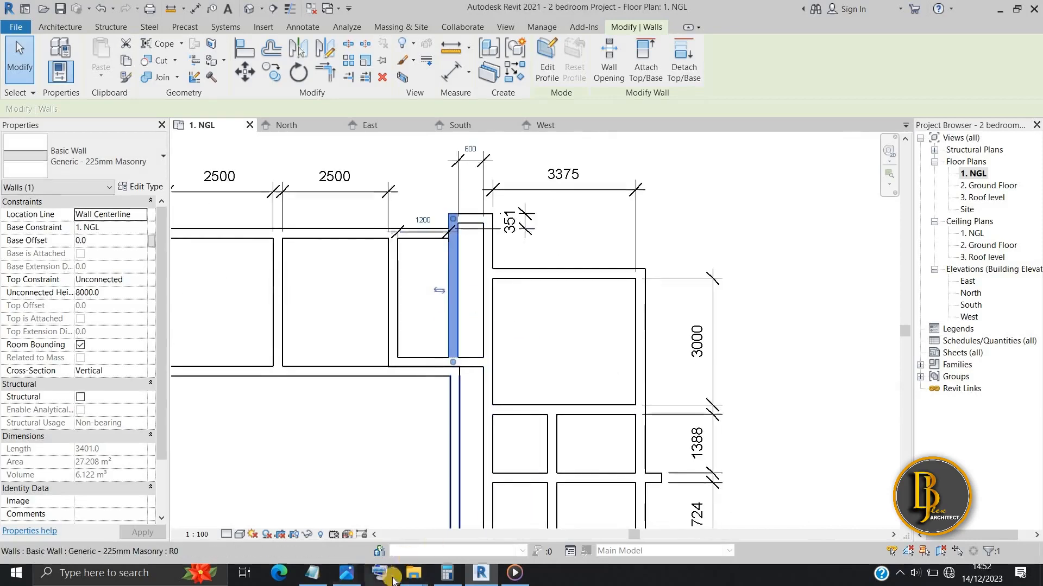
mouse_move(458, 577)
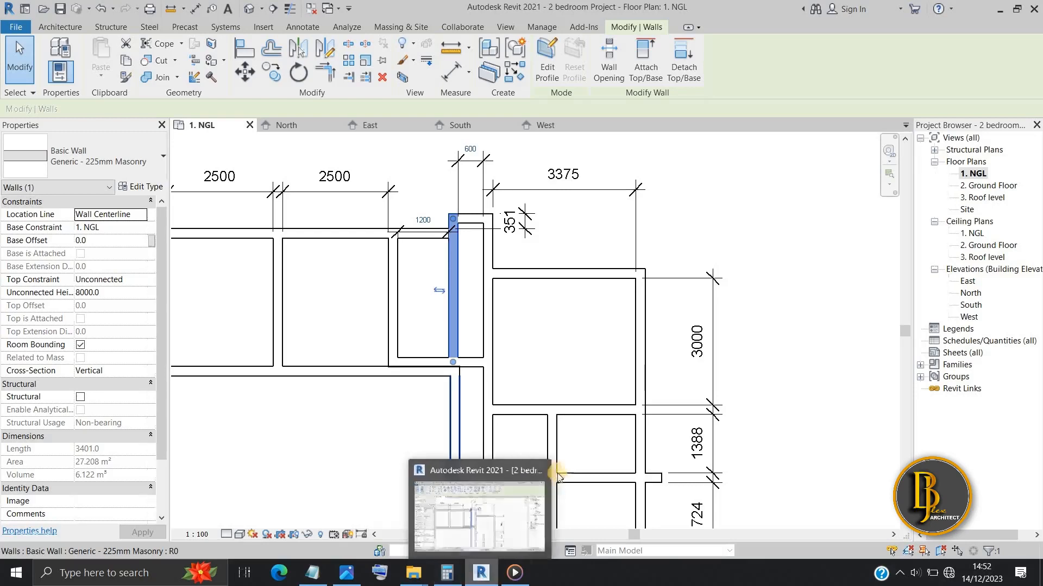
scroll(675, 438, down, 1)
middle_drag(647, 430, 643, 365)
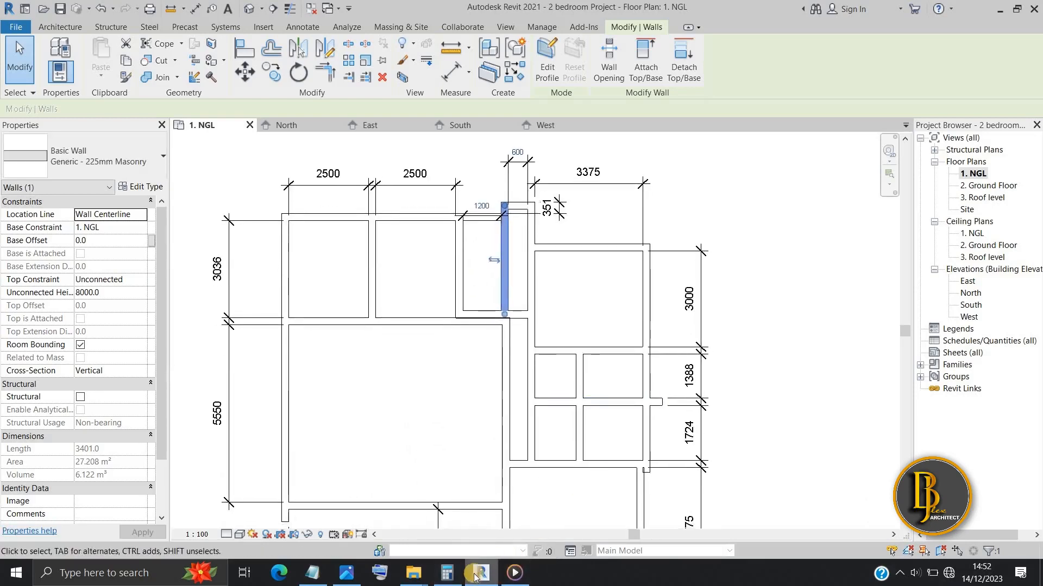
click(346, 573)
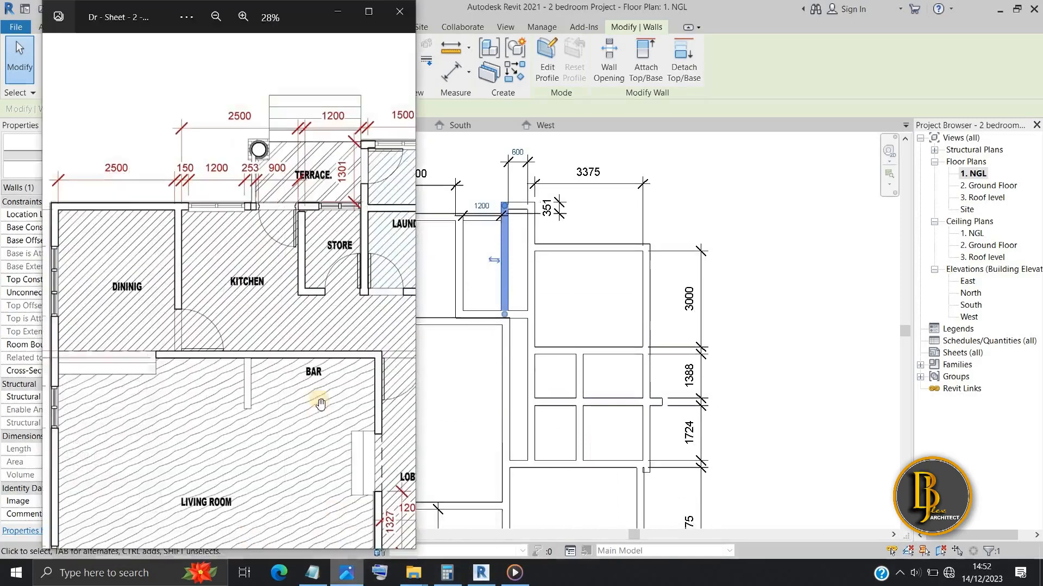
scroll(320, 398, down, 2)
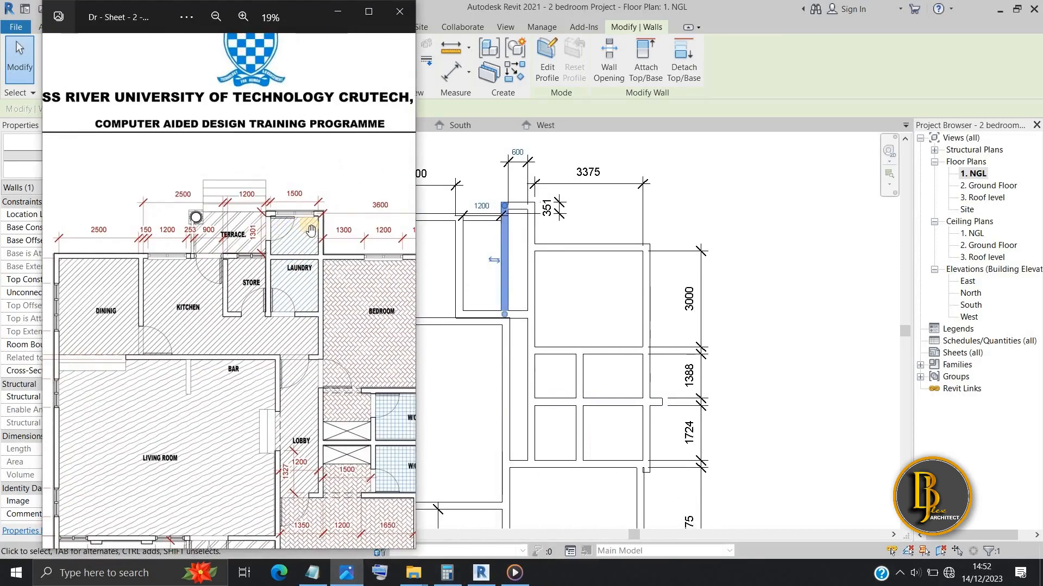
click(523, 239)
click(533, 271)
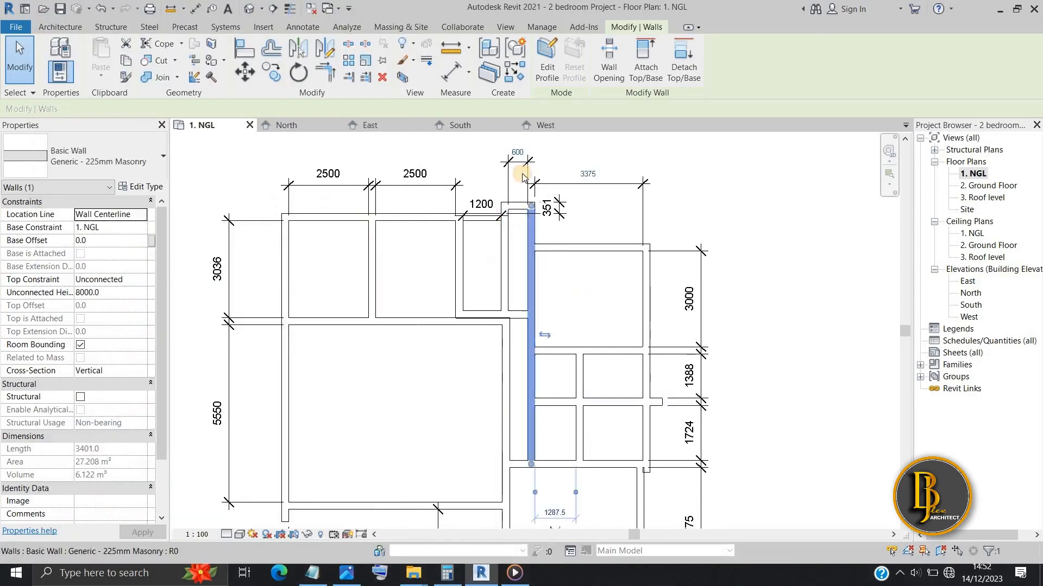
scroll(520, 156, up, 2)
click(520, 154)
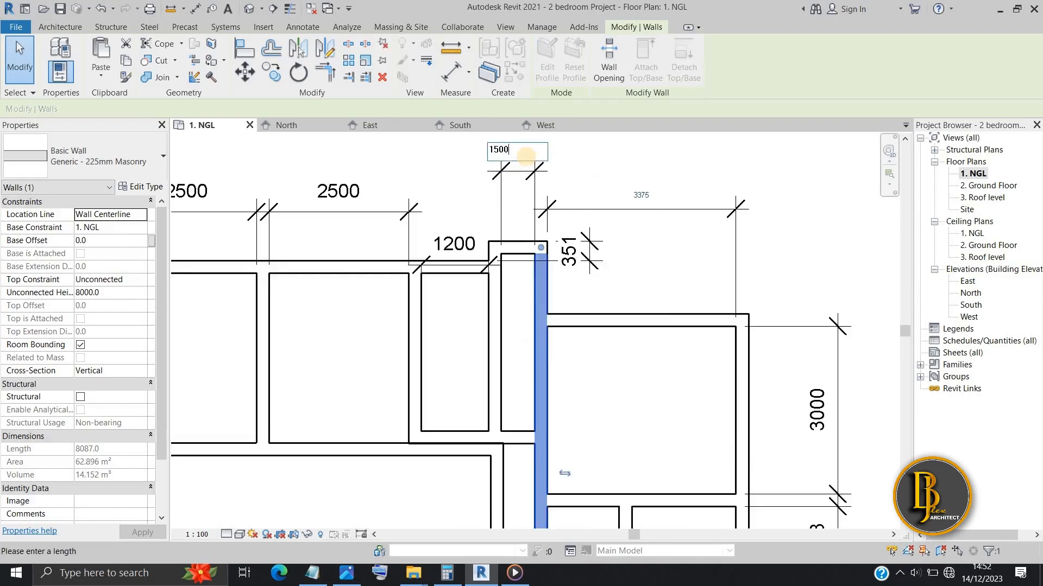
text(1500)
key(Return)
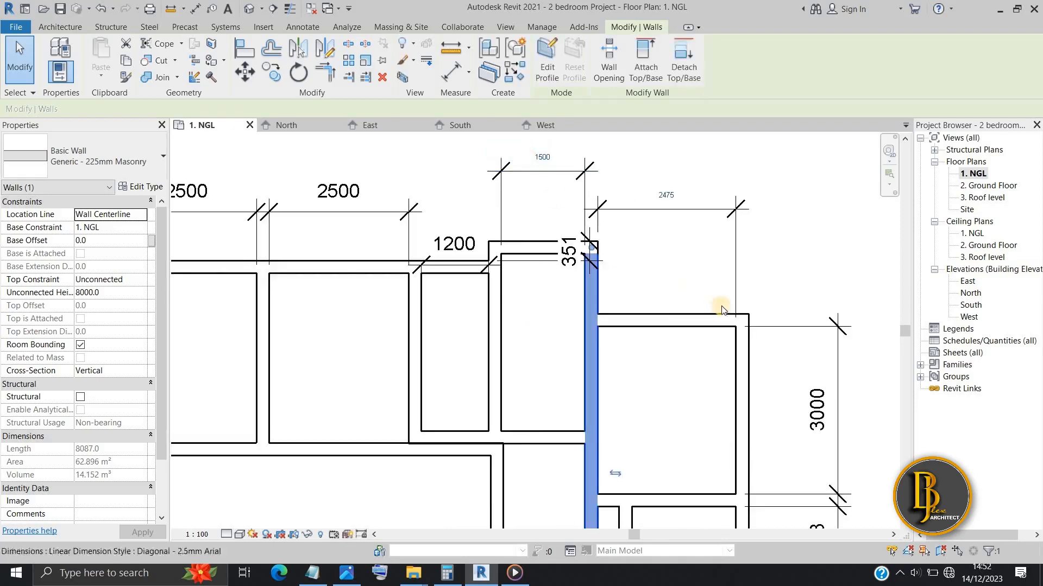
click(693, 283)
Step: Examine the terrace, laundry and bedroom dimensions in the reference drawing to find how far the laundry projects past the kitchen wall
middle_drag(693, 283, 619, 263)
scroll(634, 215, down, 1)
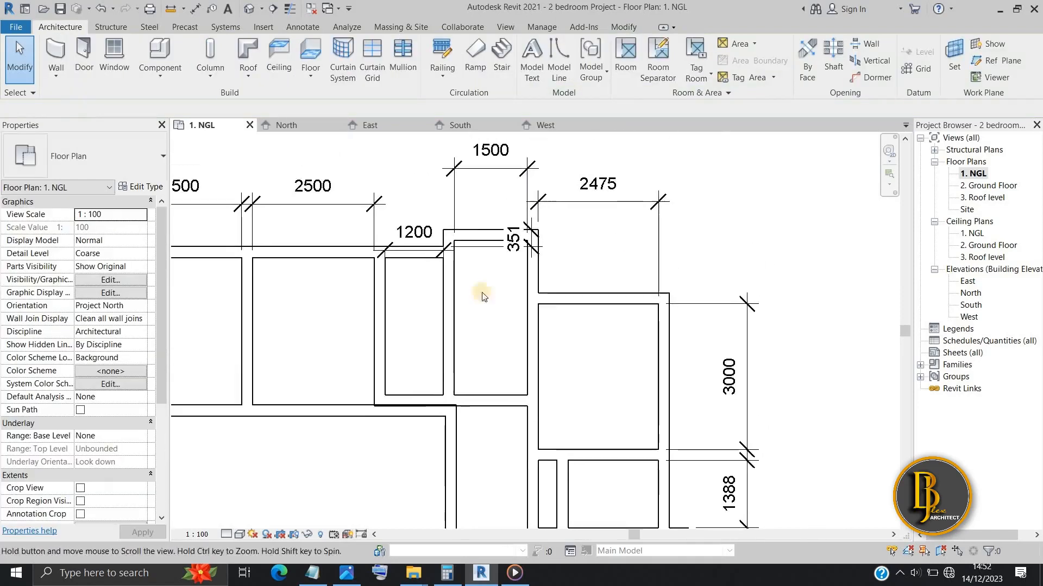
scroll(467, 228, down, 1)
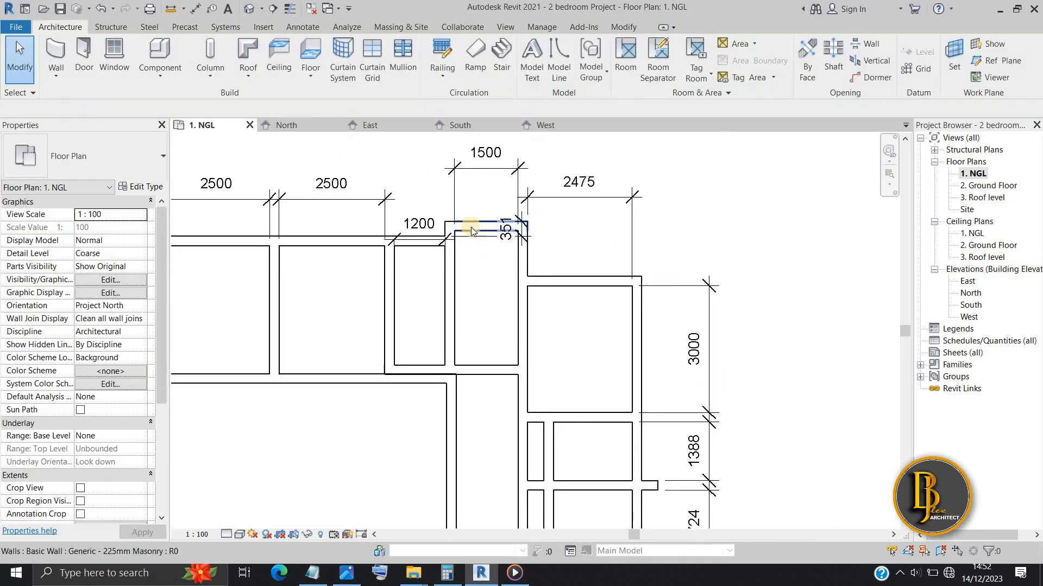
click(346, 573)
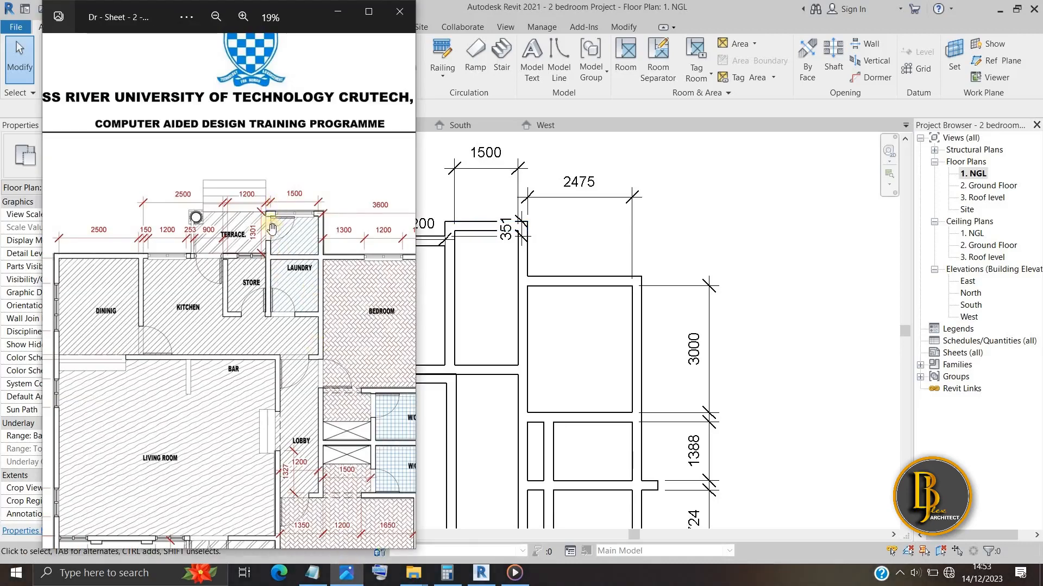
scroll(276, 228, up, 5)
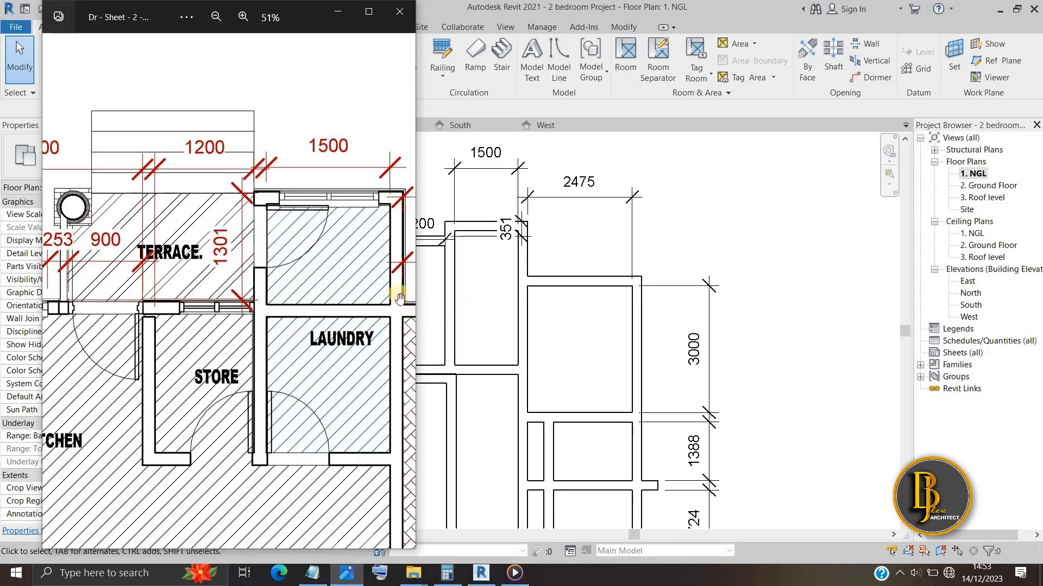
scroll(360, 315, down, 2)
drag(366, 317, 169, 331)
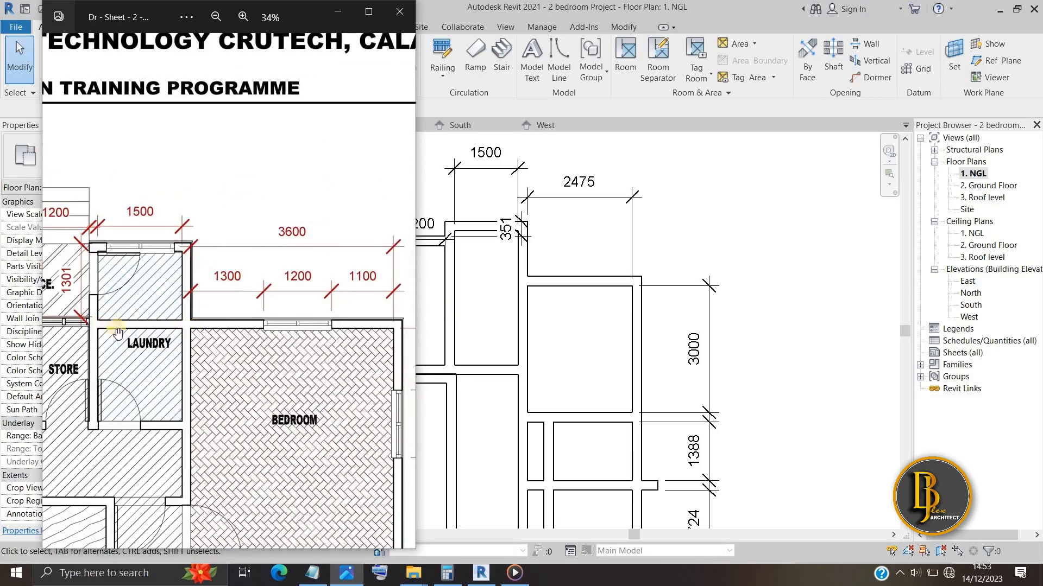
drag(134, 364, 302, 366)
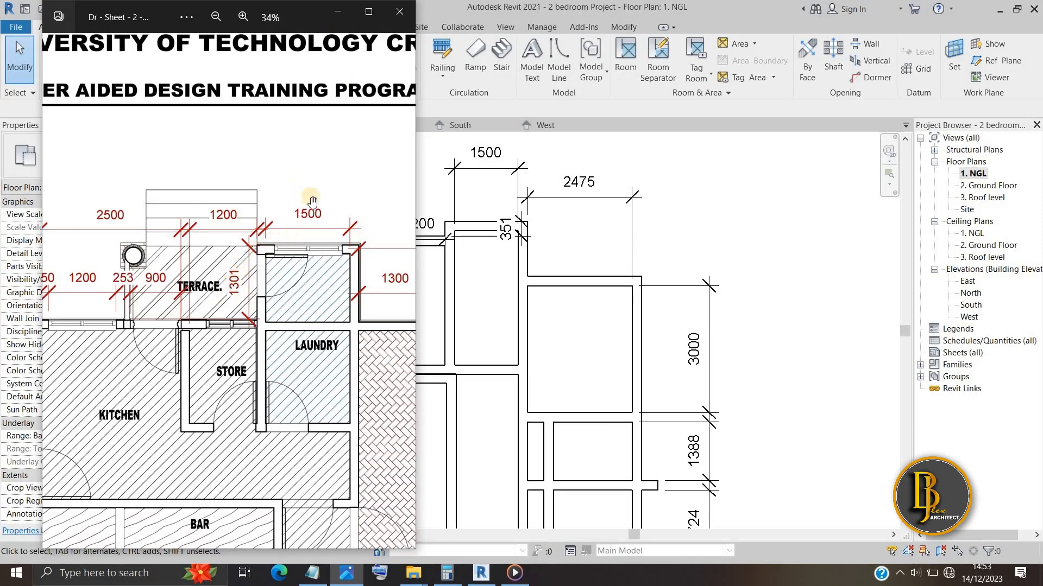
click(337, 11)
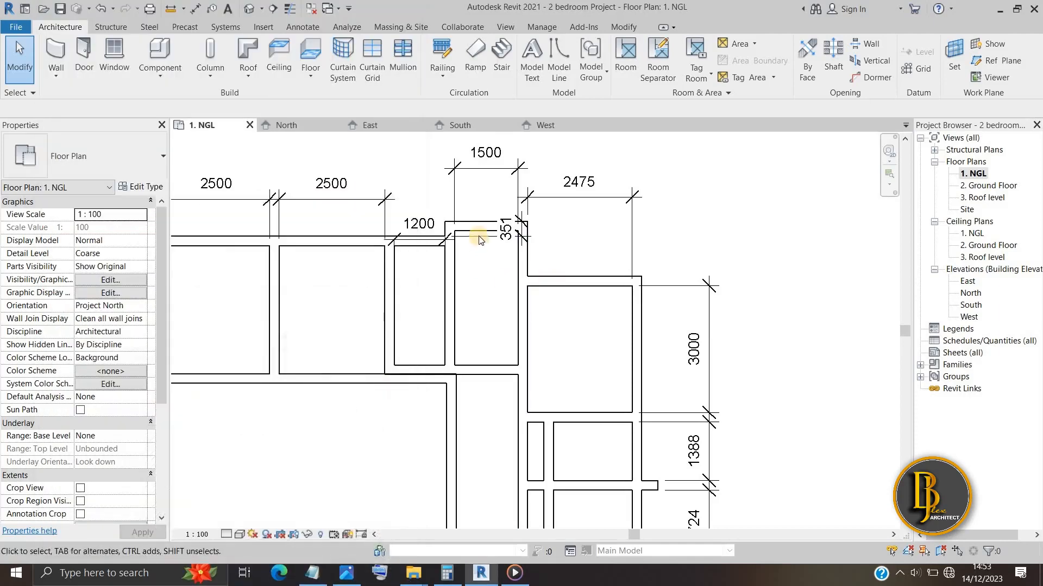
Step: Move the text of the 351 dimension outside the laundry so it no longer covers the wall lines
scroll(460, 254, up, 1)
scroll(429, 271, down, 1)
scroll(442, 236, up, 2)
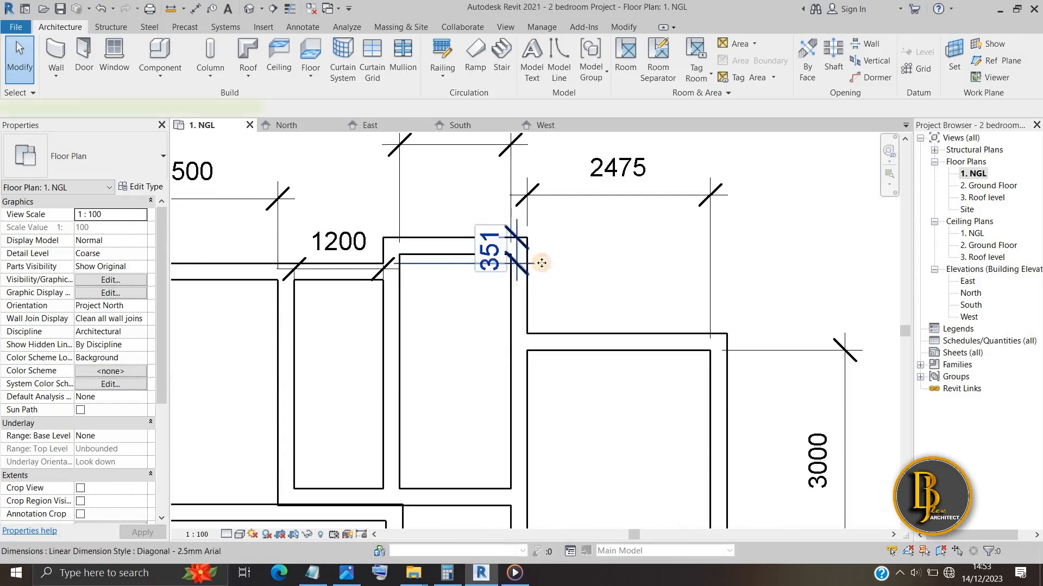
click(505, 255)
drag(505, 252, 571, 252)
click(598, 285)
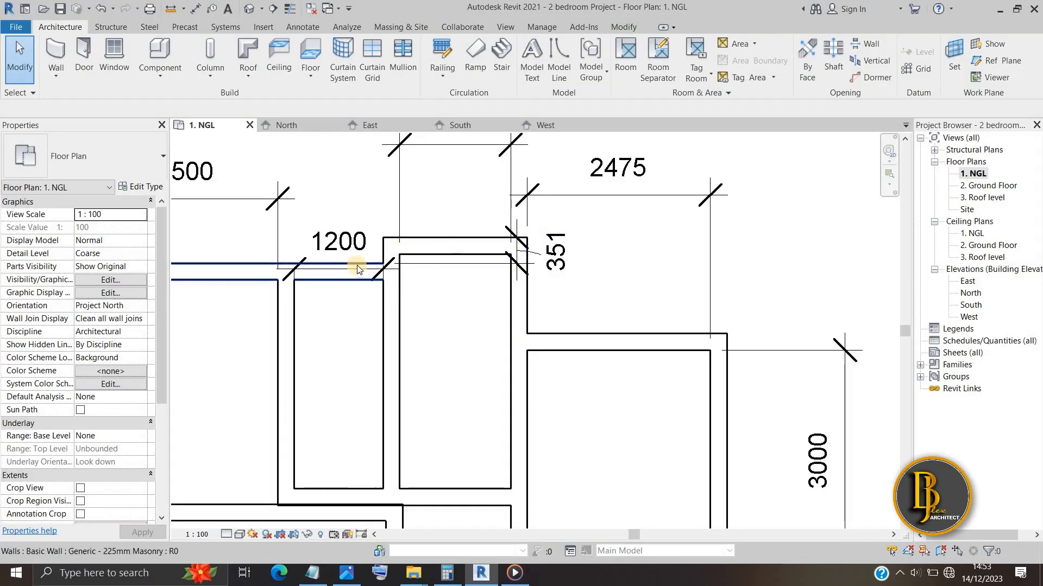
Step: Set the laundry's projection beyond the outer kitchen and store wall to 1301 by moving the laundry's outer end wall
click(441, 247)
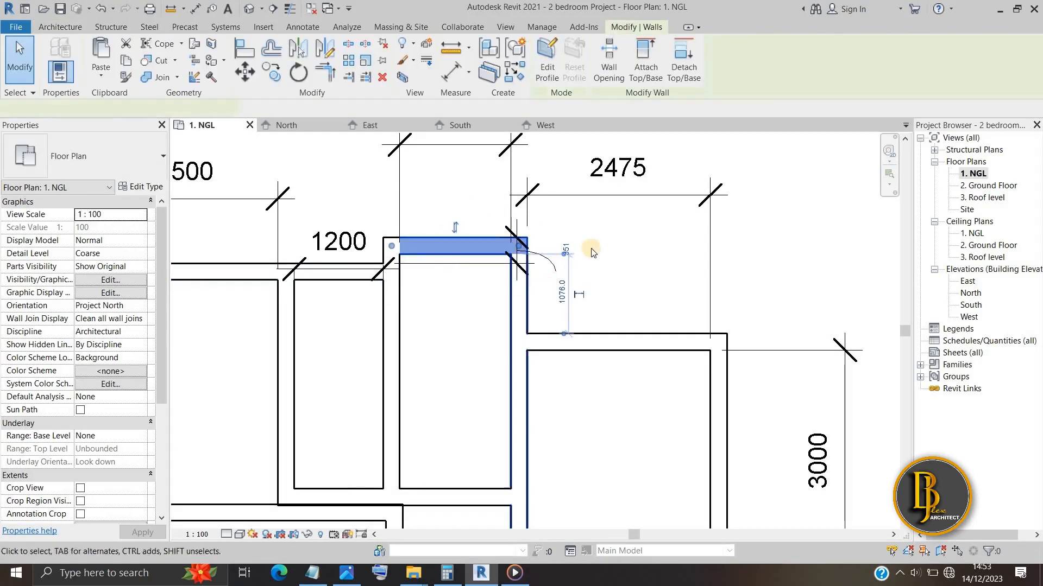
scroll(579, 255, up, 2)
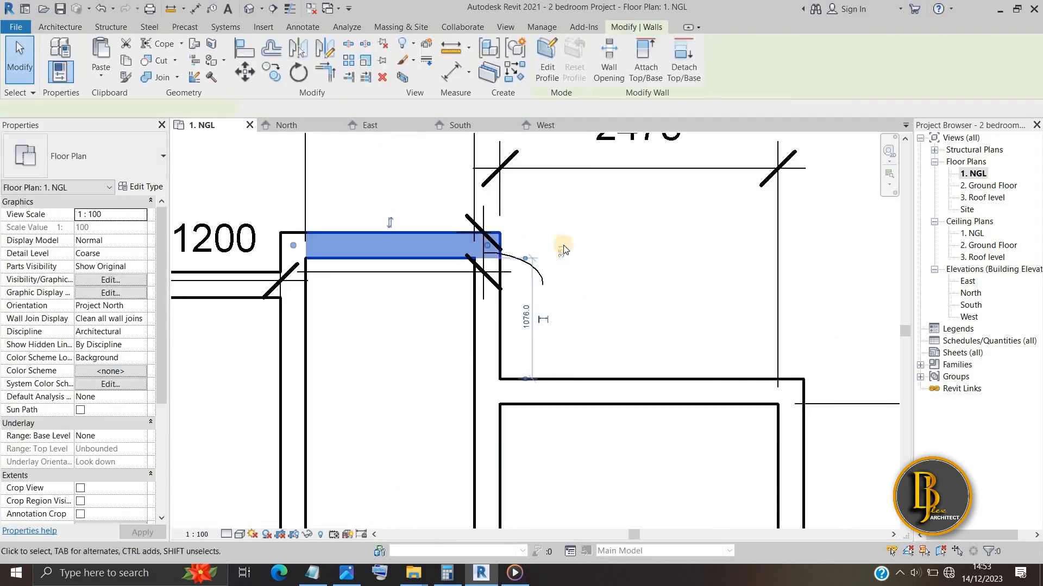
click(561, 253)
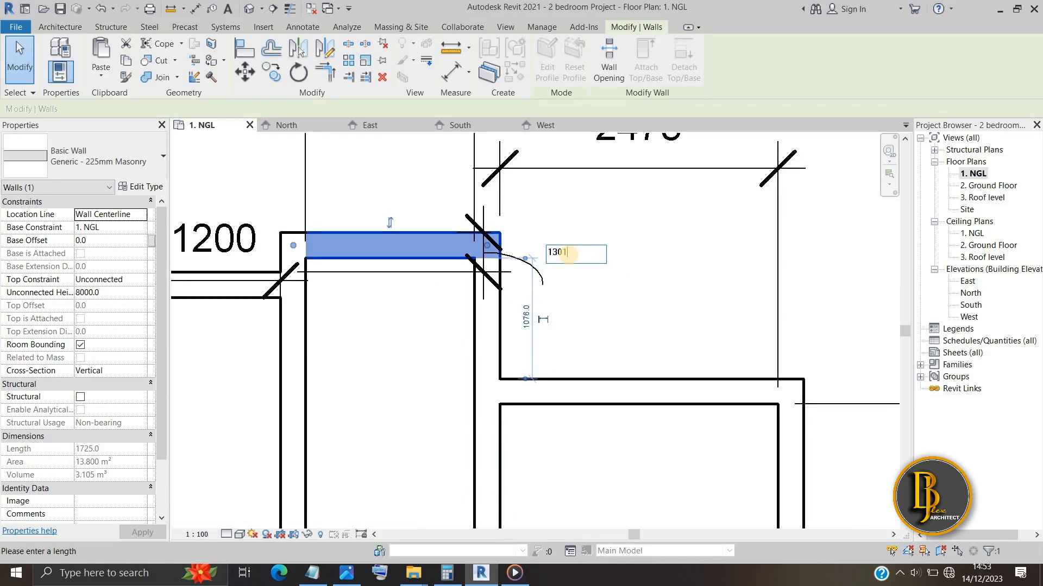
text(1301)
key(Return)
scroll(537, 380, down, 1)
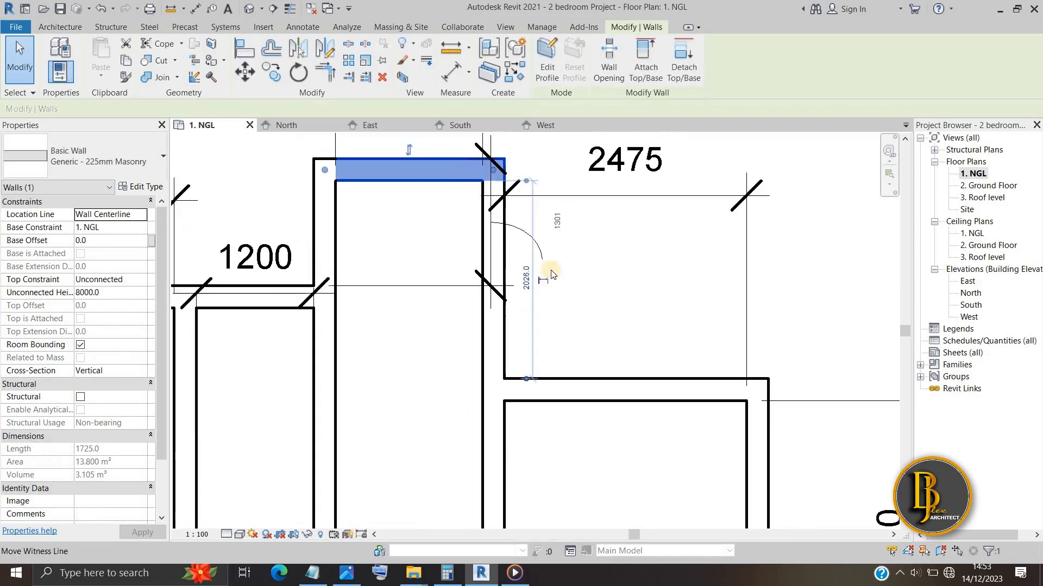
scroll(538, 304, down, 2)
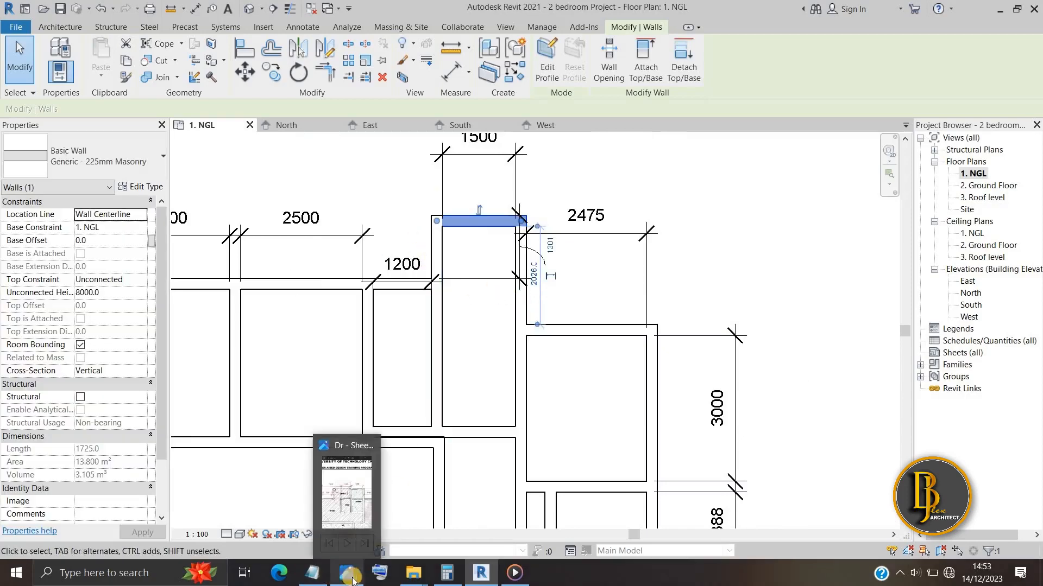
Step: Examine the laundry and bedroom dimensions in the reference drawing to find the required bedroom width
click(347, 500)
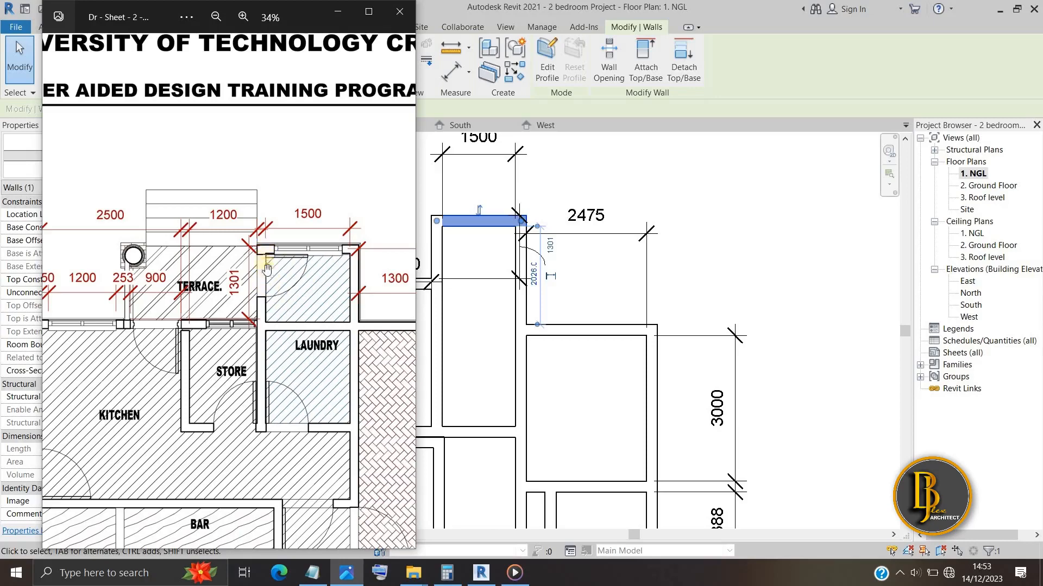
click(338, 8)
click(489, 255)
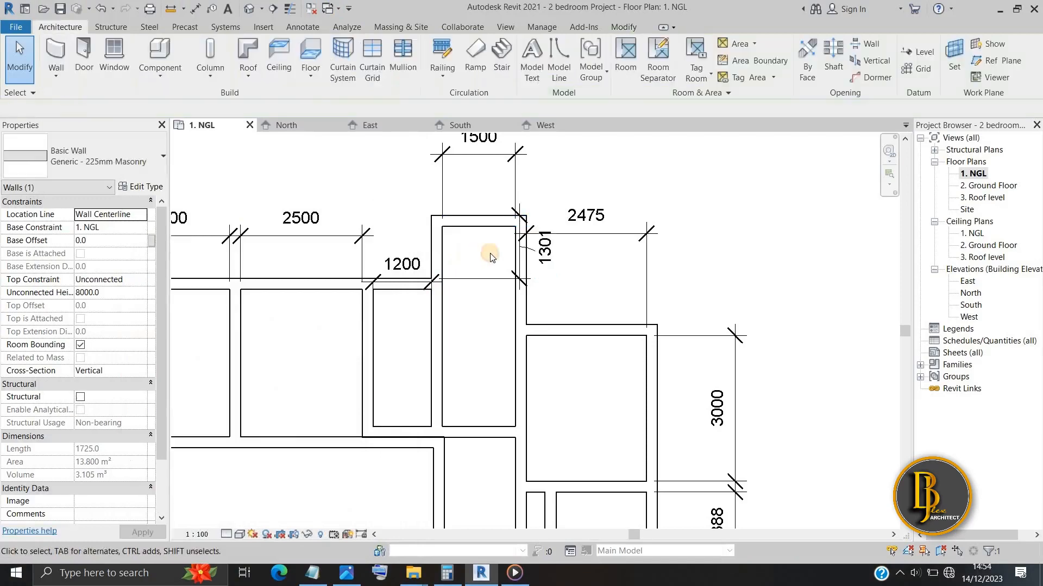
scroll(488, 320, down, 1)
middle_drag(554, 401, 420, 314)
scroll(517, 313, down, 1)
scroll(449, 298, down, 1)
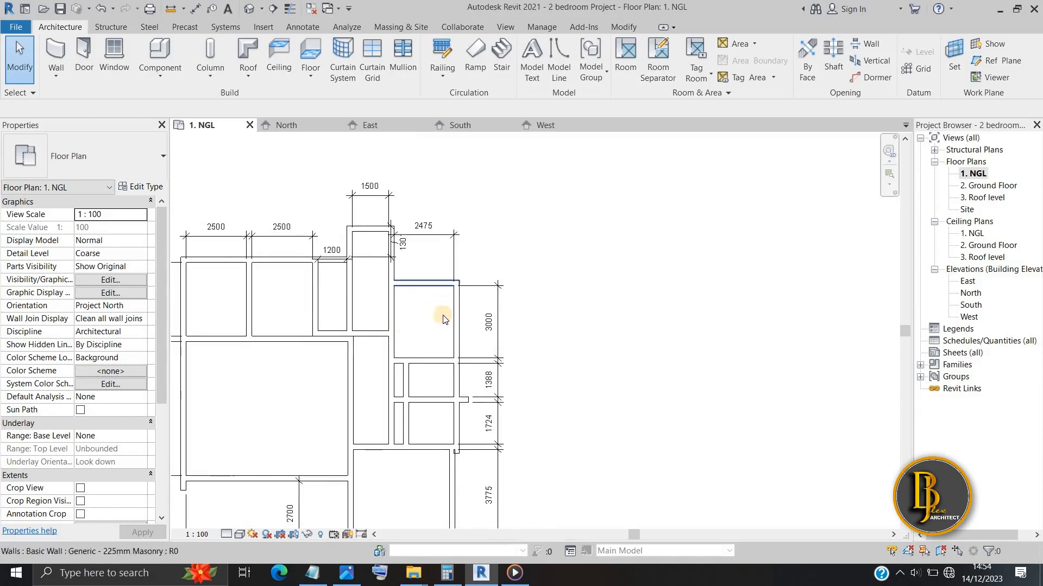
click(459, 333)
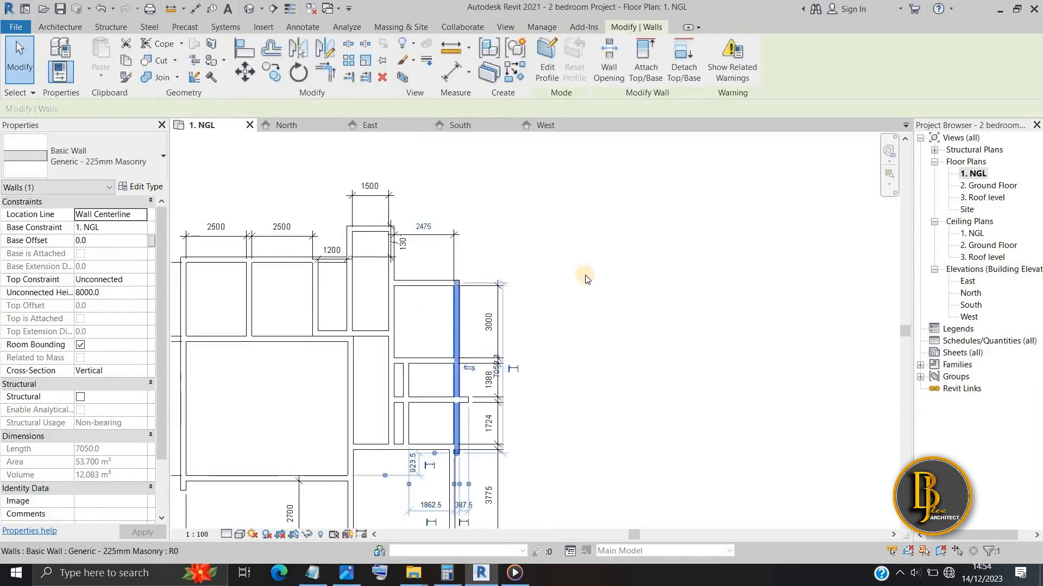
key(Escape)
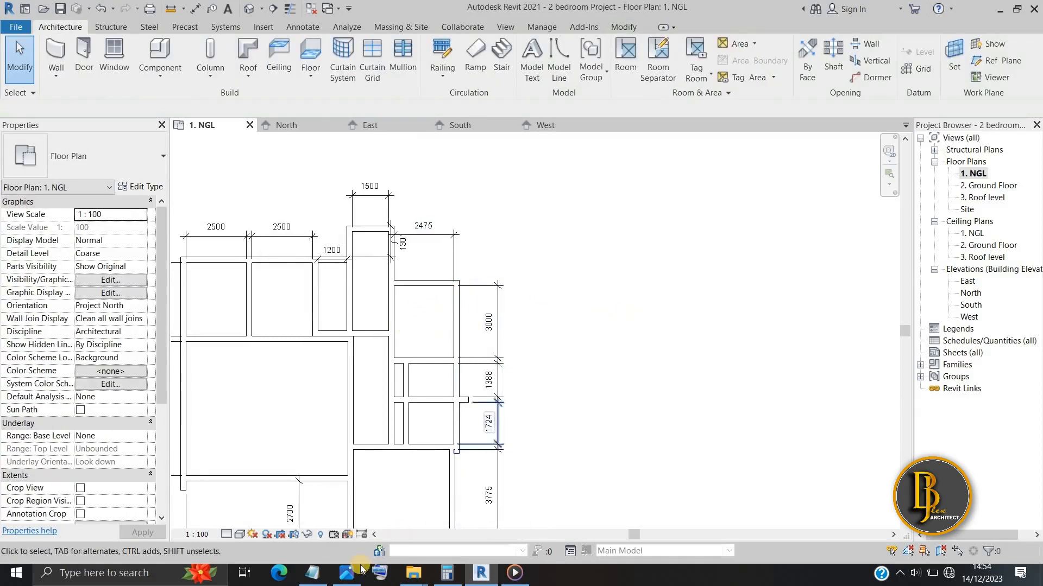
key(alt+Tab)
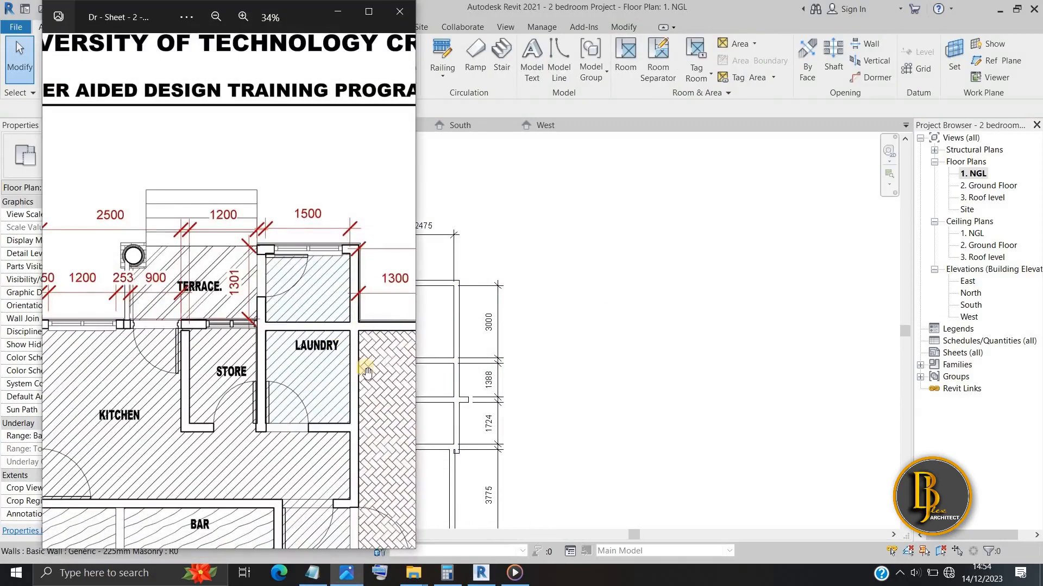
scroll(348, 356, down, 1)
drag(348, 356, 163, 288)
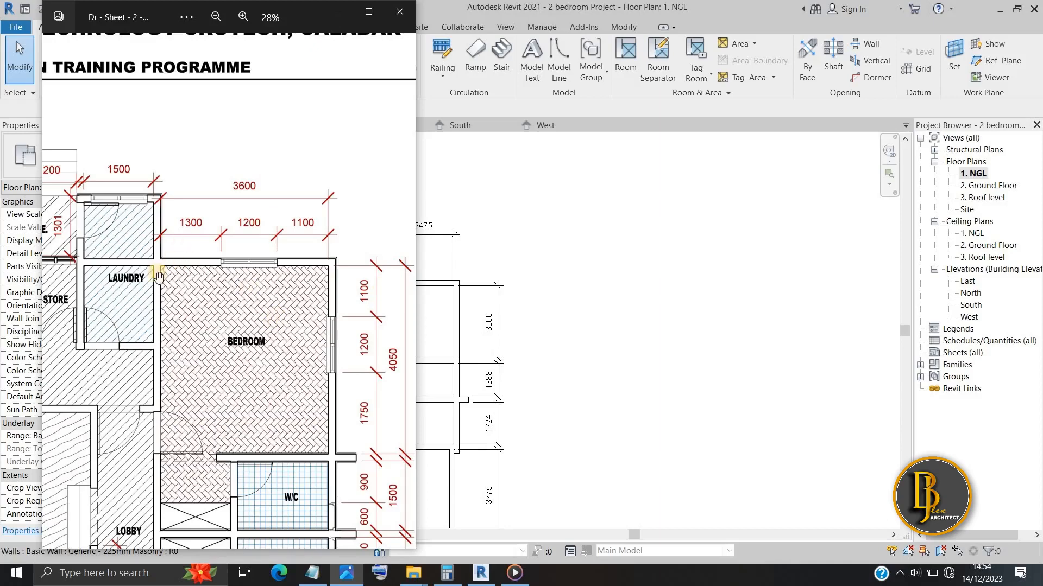
click(337, 11)
Step: Set the bedroom's width to 3600 by moving its long outer side wall, unjoining the elements that no longer intersect
scroll(449, 292, up, 4)
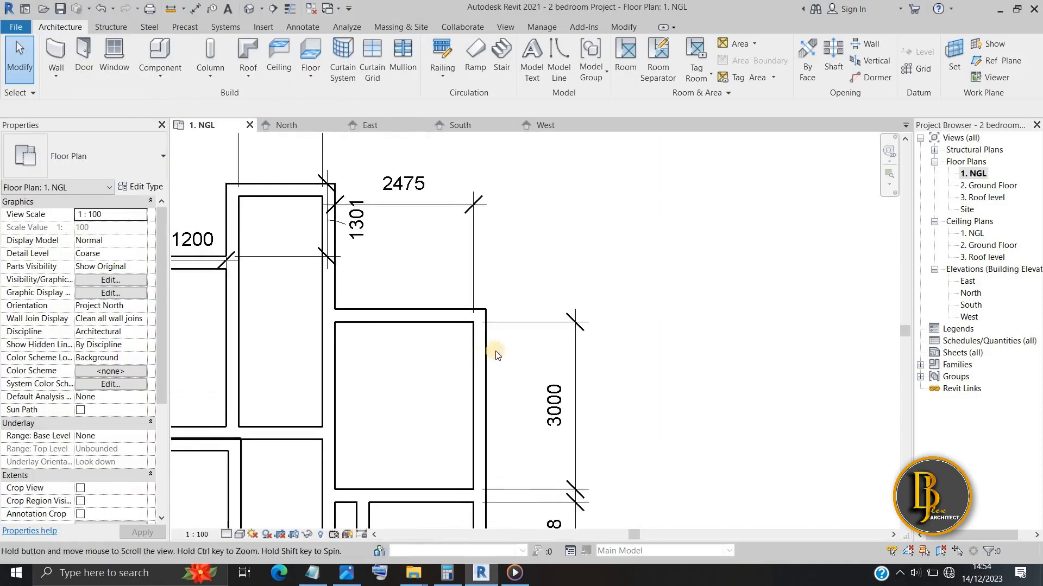
click(502, 387)
scroll(501, 387, down, 2)
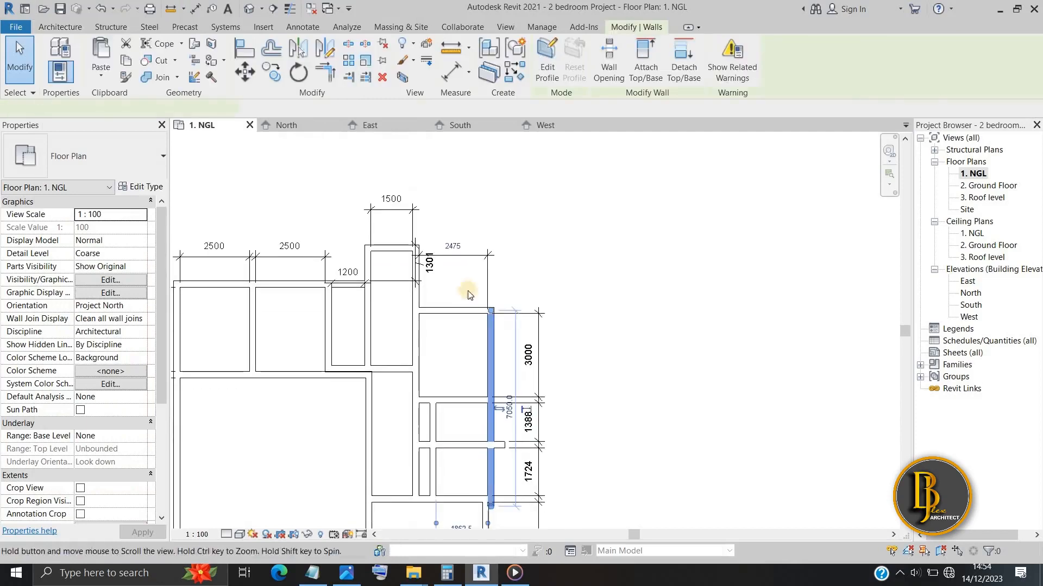
click(462, 247)
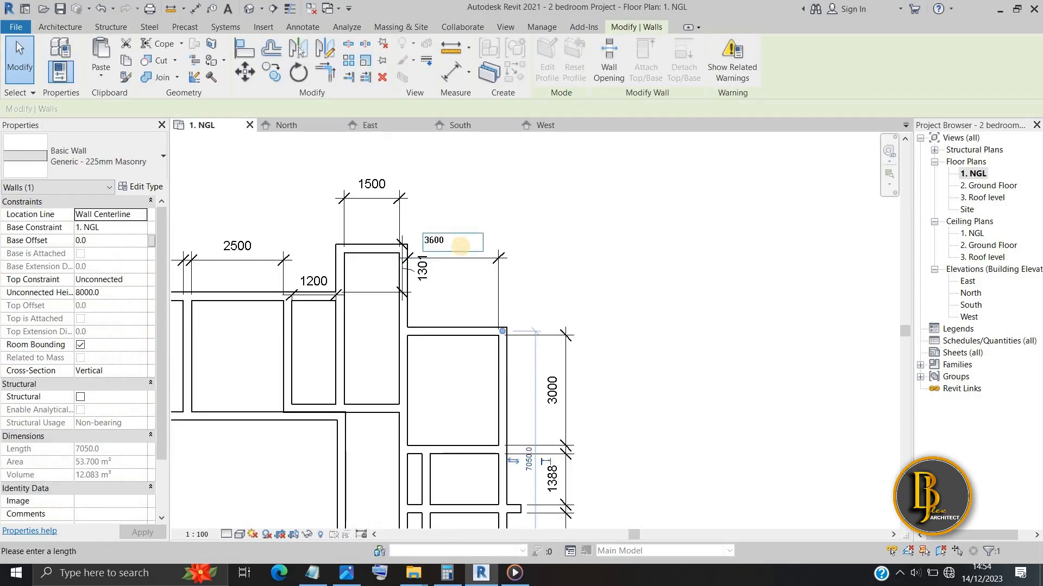
text(3600)
key(Return)
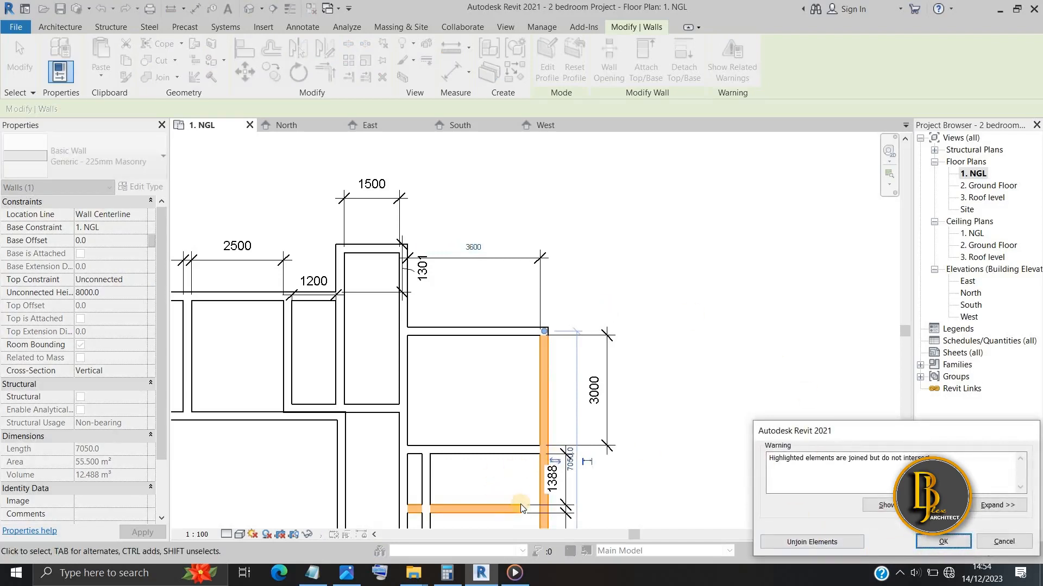
click(822, 542)
Step: Extend the short end of the wall between the two W/Cs to meet the moved outer side wall
scroll(678, 407, down, 2)
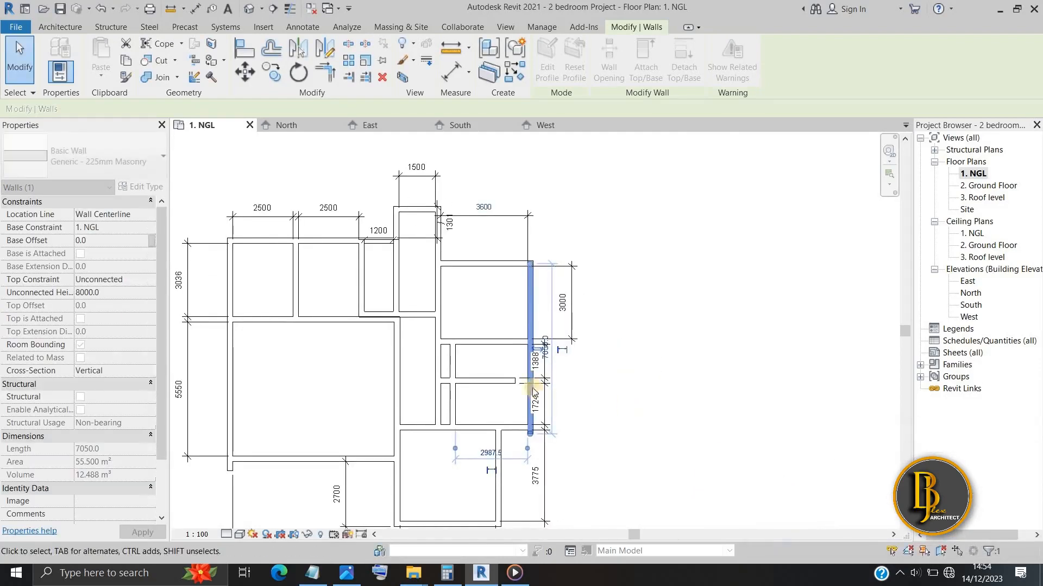
scroll(507, 384, up, 3)
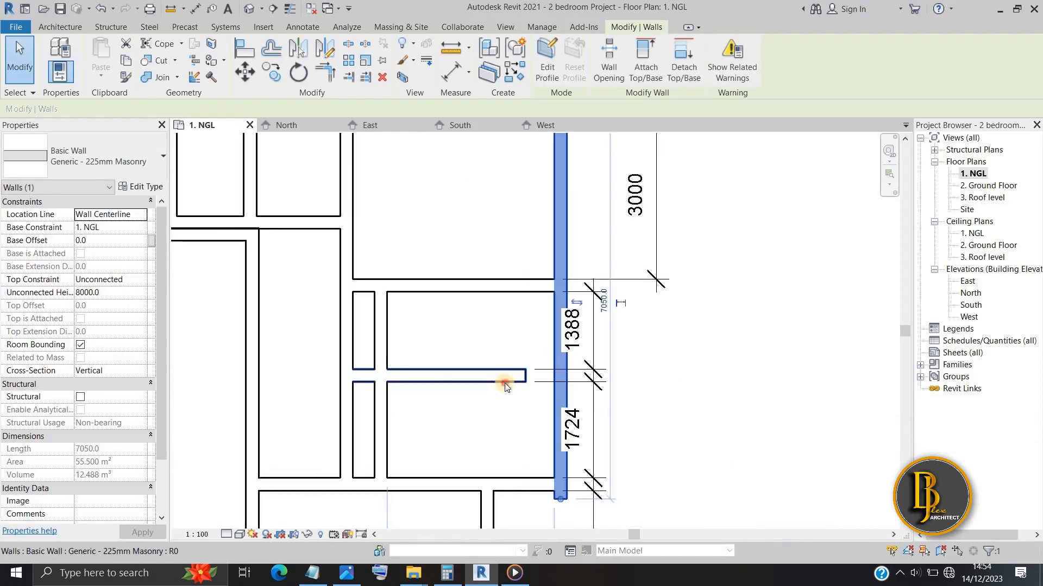
click(504, 383)
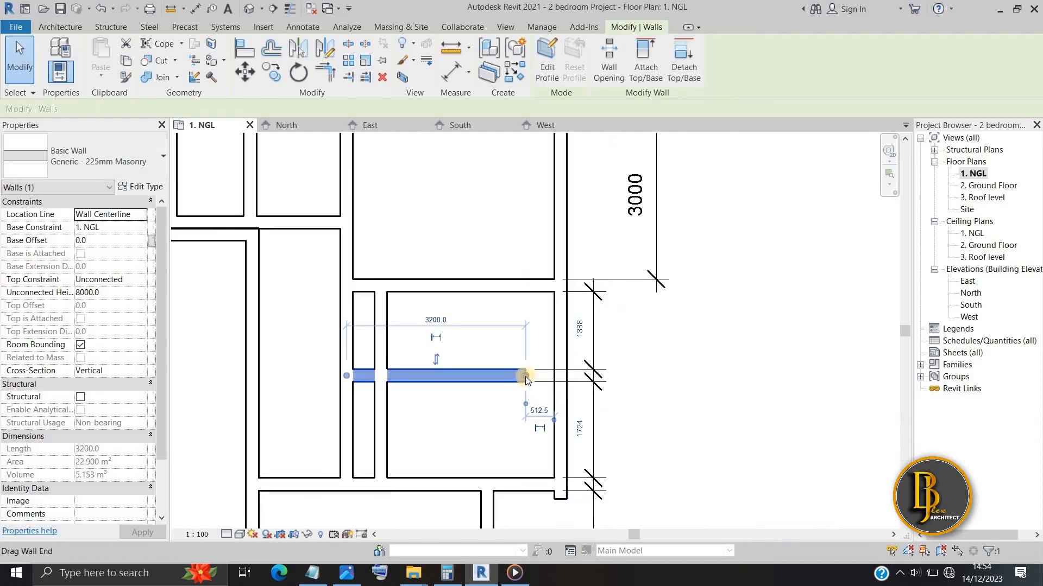
scroll(526, 377, up, 3)
key(r)
key(s)
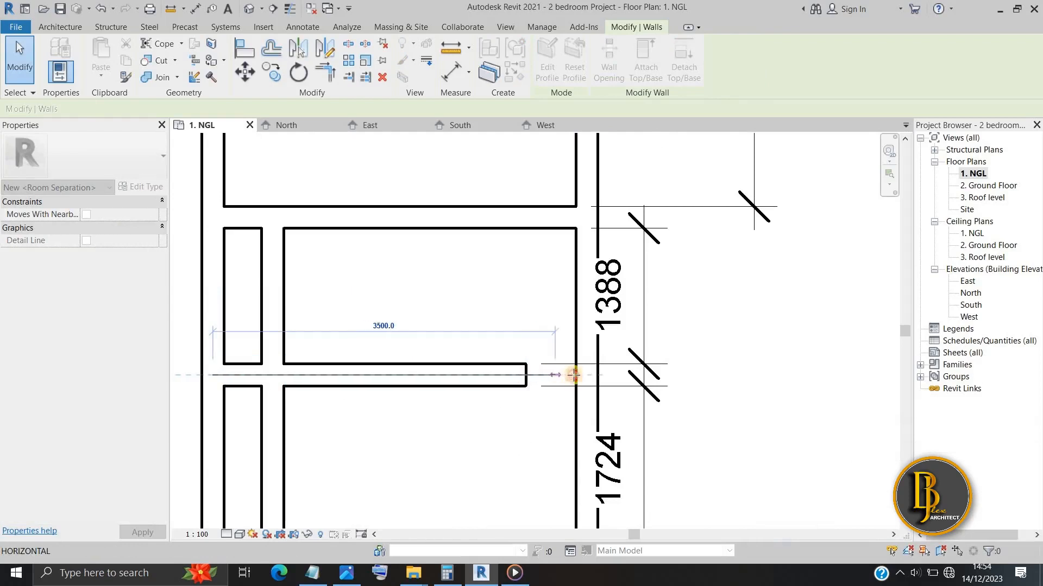
drag(591, 371, 591, 371)
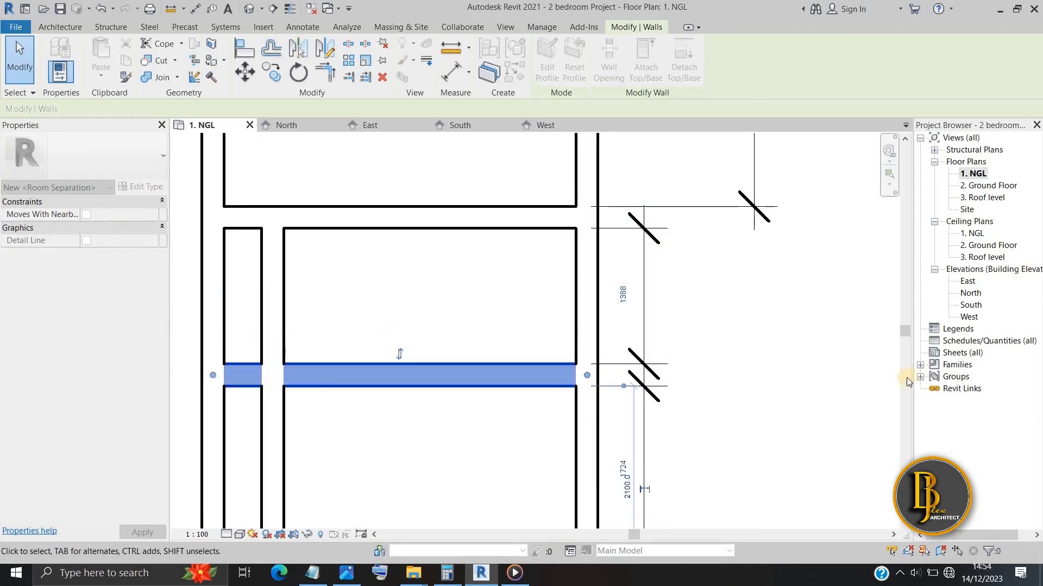
click(824, 366)
Step: Examine the W/C partition in the plan and compare the W/C and master bedroom walls with the reference drawing
scroll(824, 365, down, 3)
middle_drag(824, 365, 782, 301)
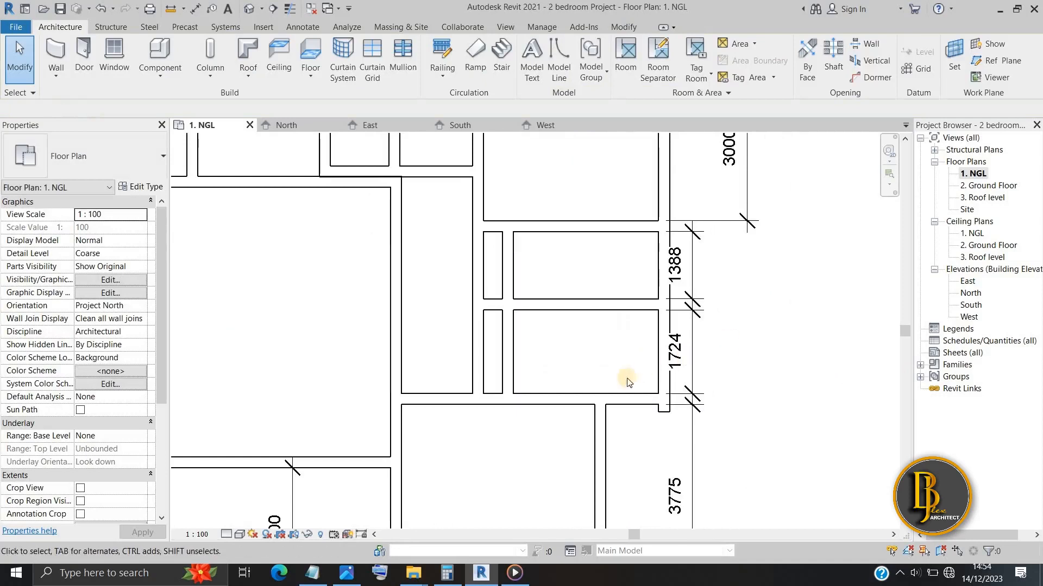
click(513, 358)
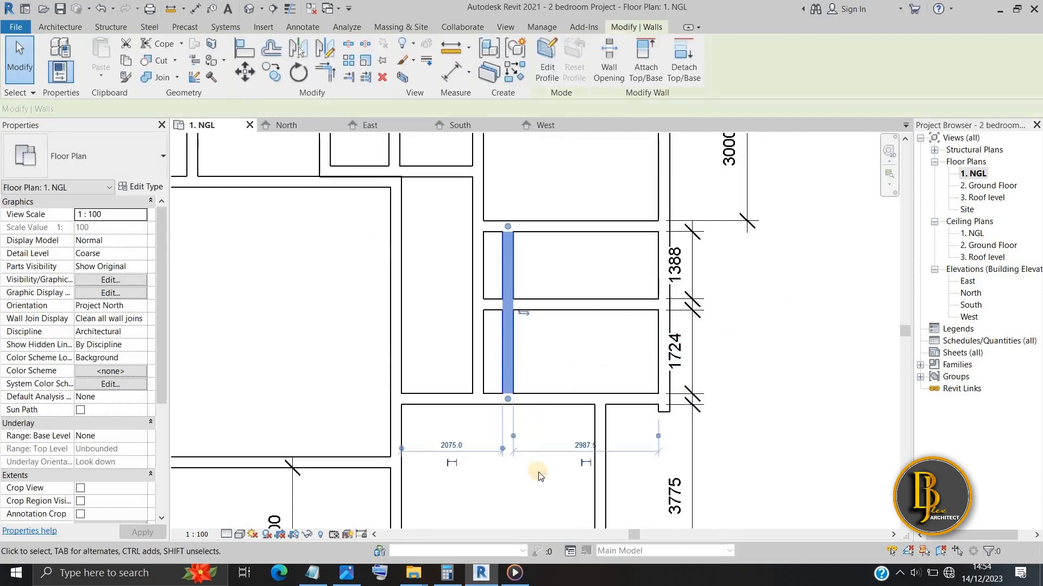
click(559, 368)
scroll(559, 367, down, 3)
middle_drag(559, 368, 482, 428)
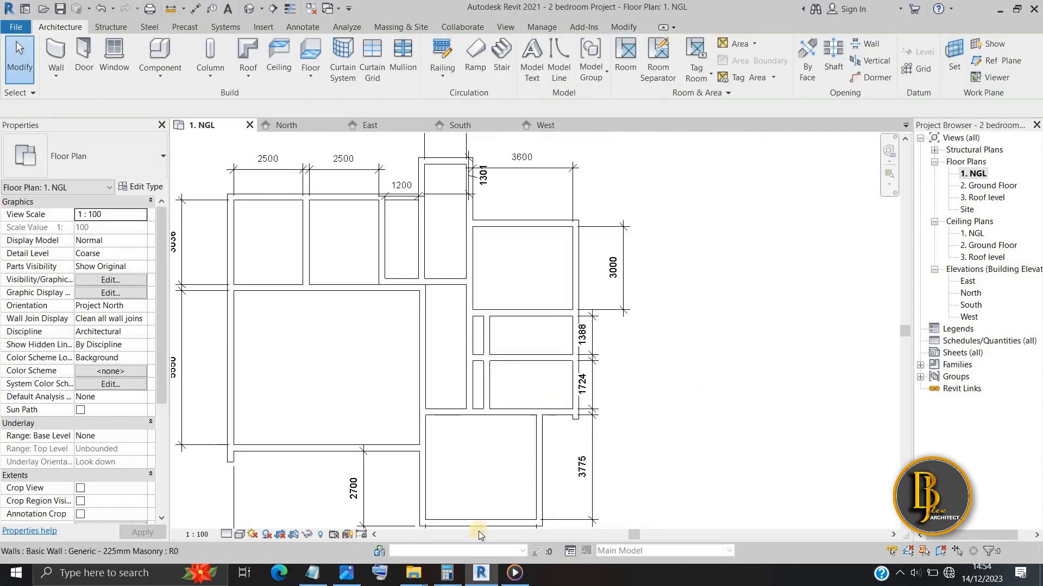
click(345, 573)
scroll(331, 454, down, 3)
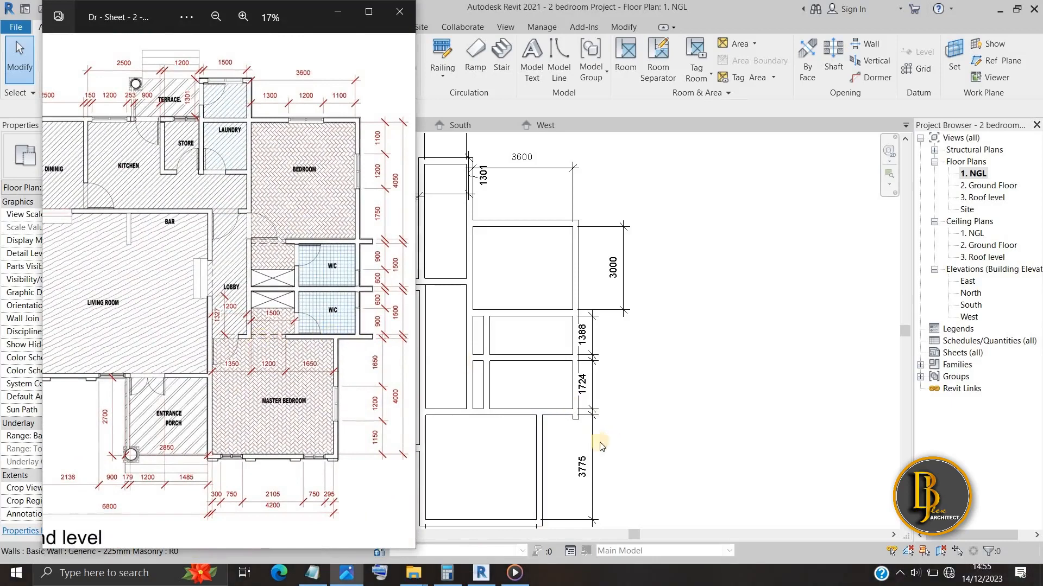
scroll(581, 429, up, 3)
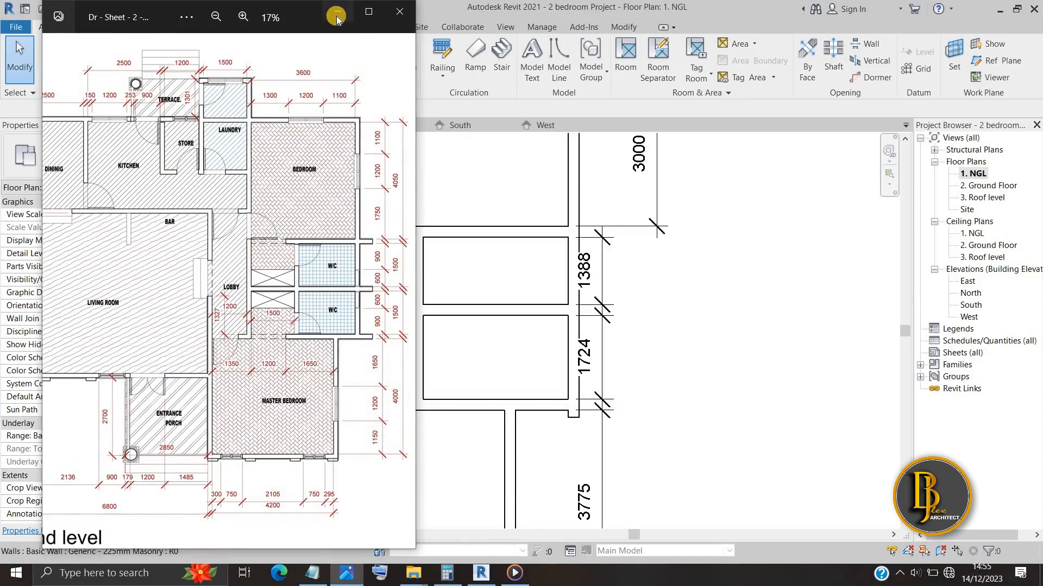
scroll(356, 333, up, 3)
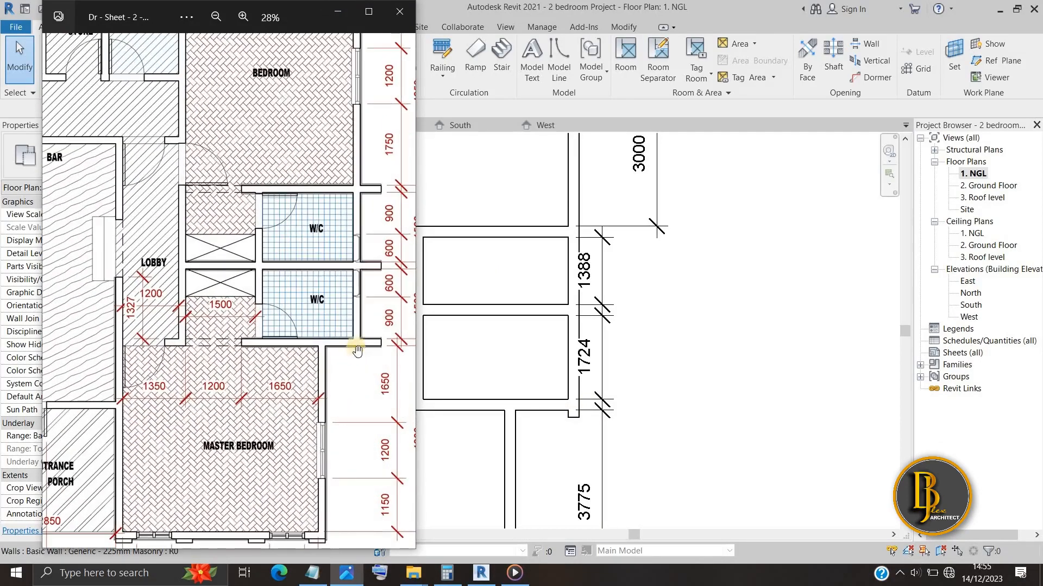
click(337, 12)
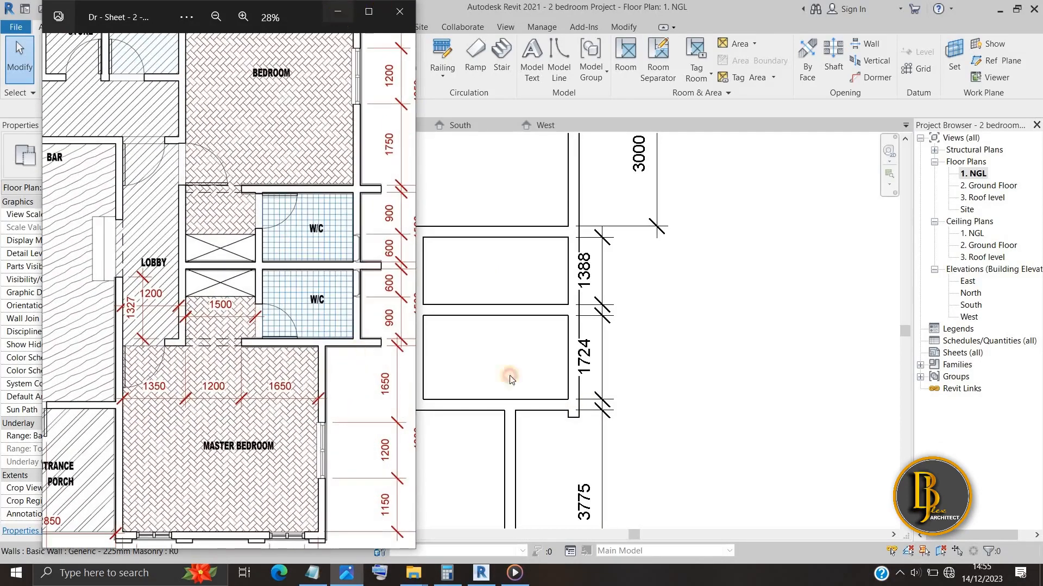
Step: Shorten the projecting end of the outer side wall to the centreline of the wall between the W/C and master bedroom
scroll(553, 386, up, 3)
scroll(532, 361, down, 3)
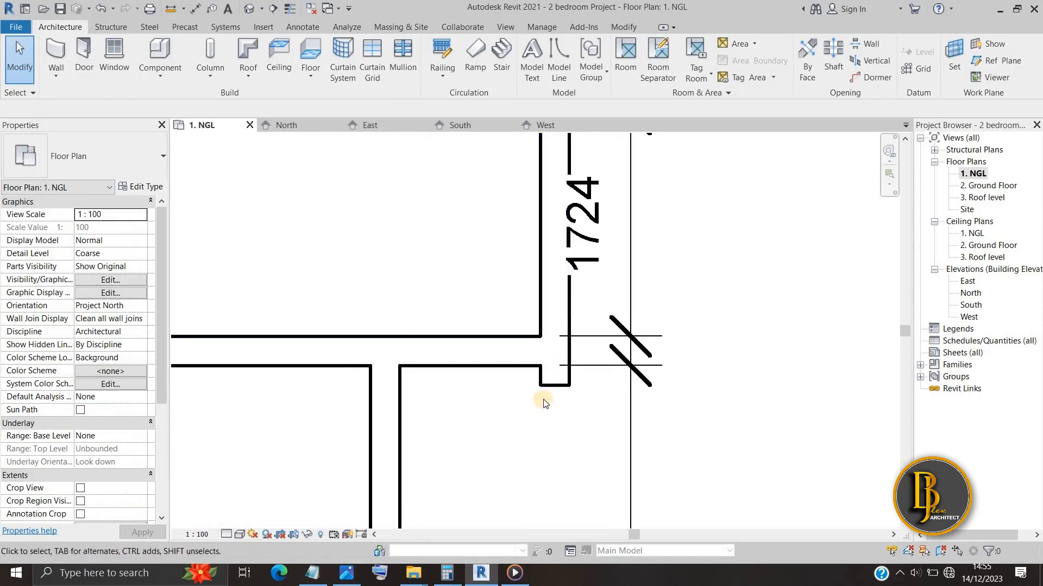
click(551, 401)
scroll(552, 401, up, 2)
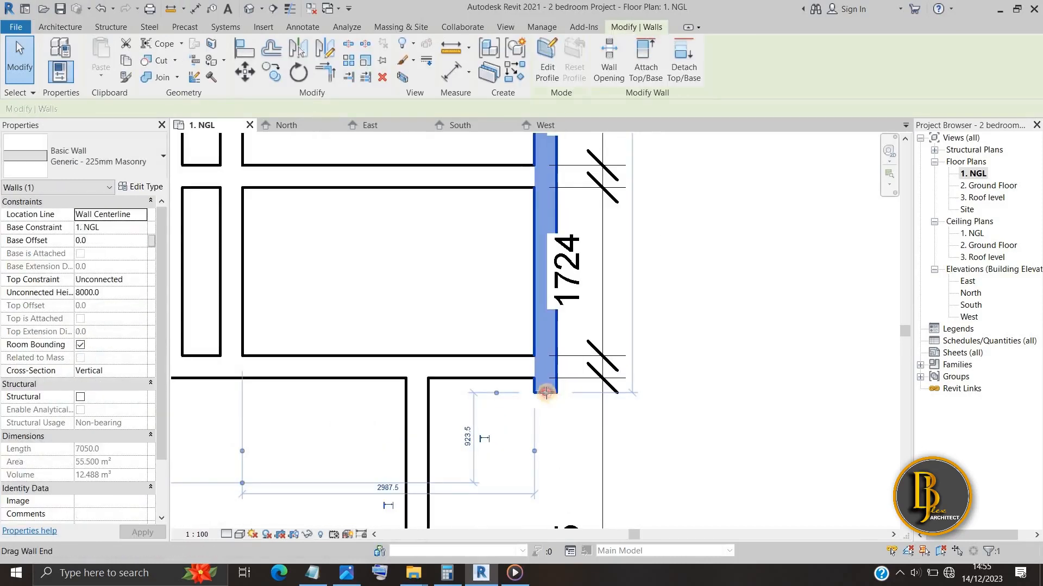
key(r)
key(s)
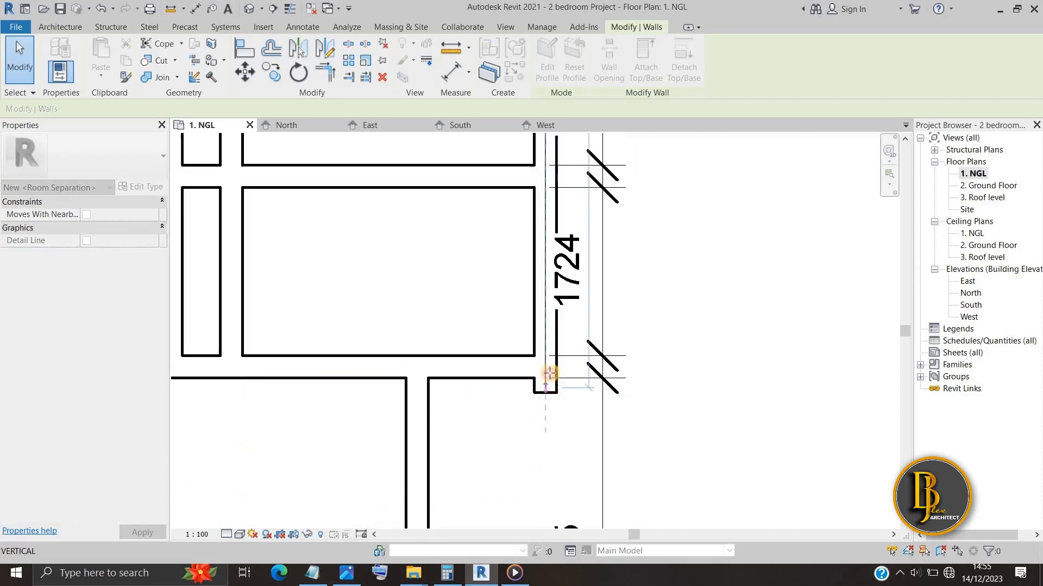
key(Escape)
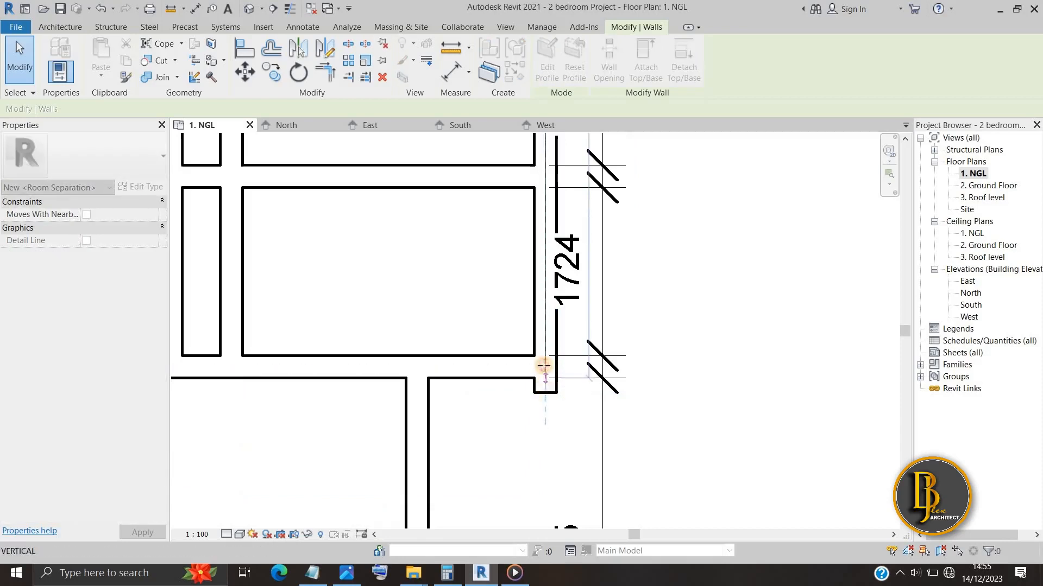
click(545, 369)
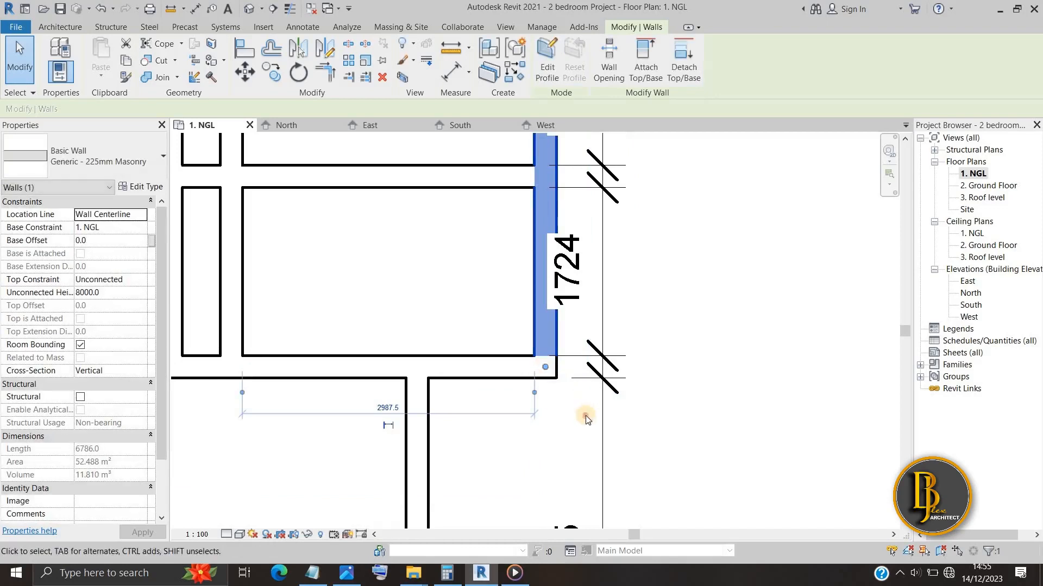
click(590, 391)
Step: Review the adjusted plan against the kitchen, store, laundry and bedroom layout in the reference drawing
scroll(542, 396, down, 2)
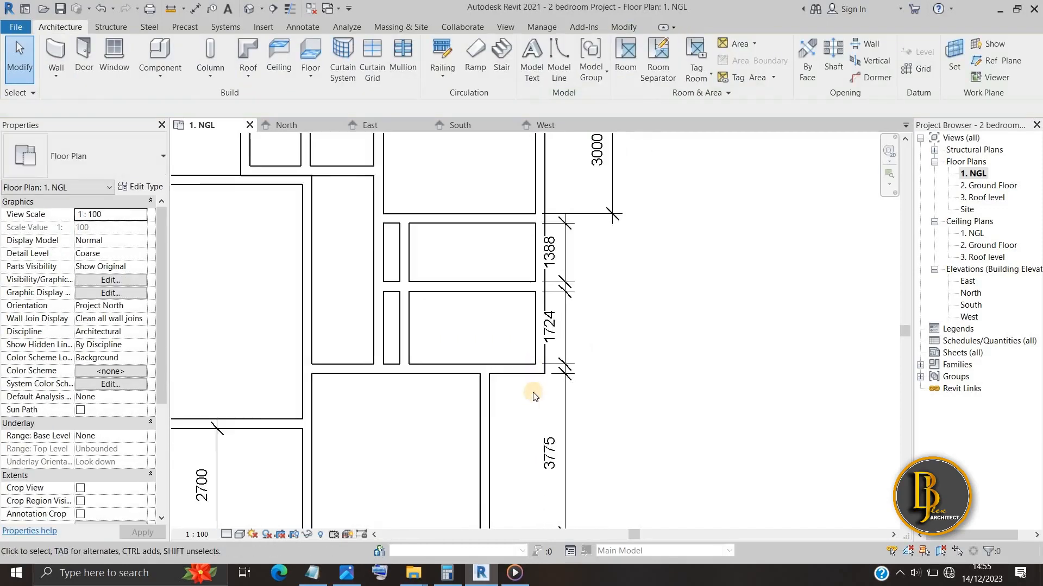
scroll(533, 396, down, 2)
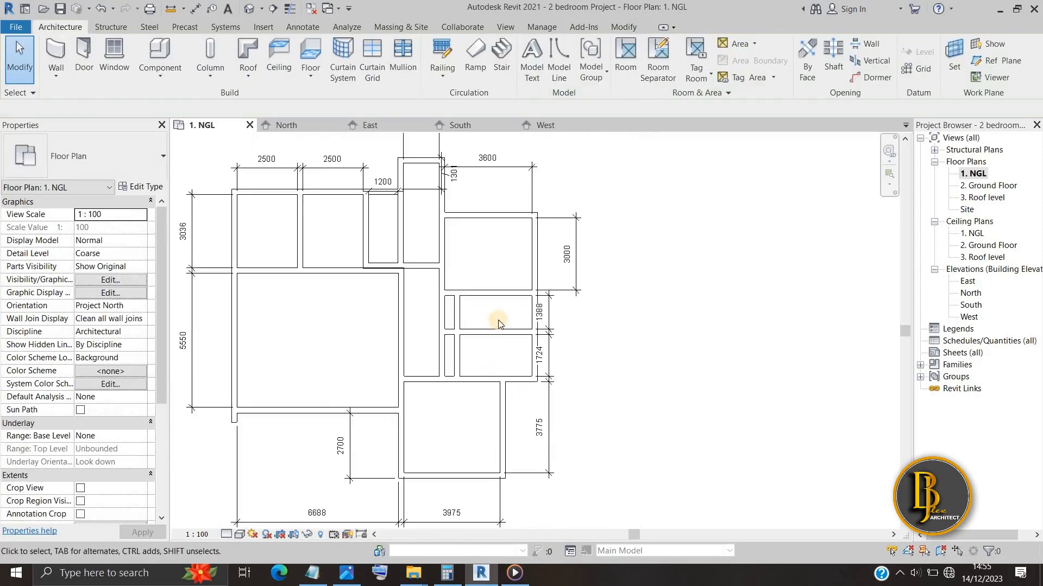
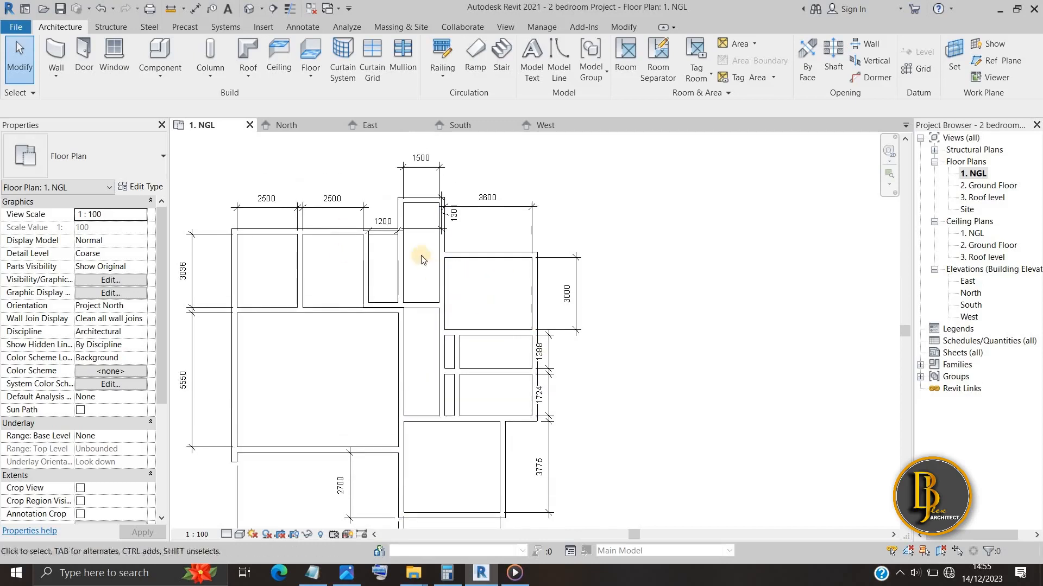
scroll(429, 255, up, 3)
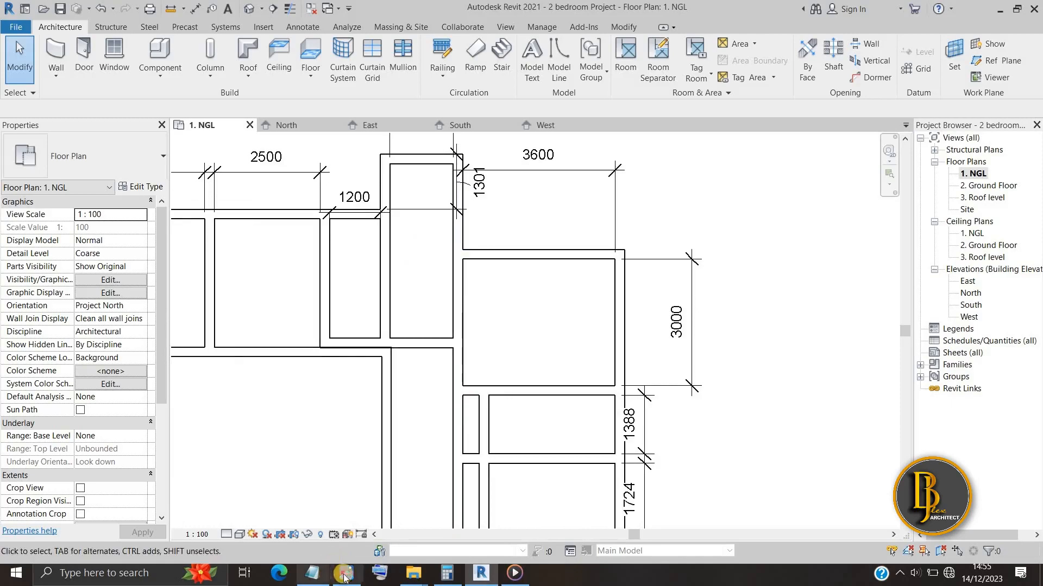
click(346, 573)
drag(400, 251, 288, 250)
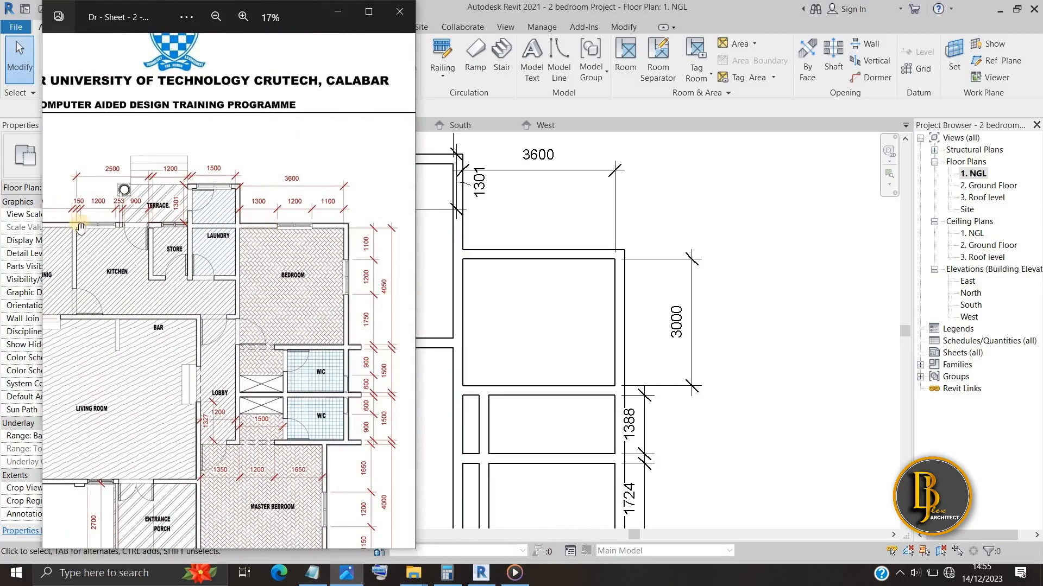
scroll(80, 227, up, 5)
scroll(80, 227, down, 3)
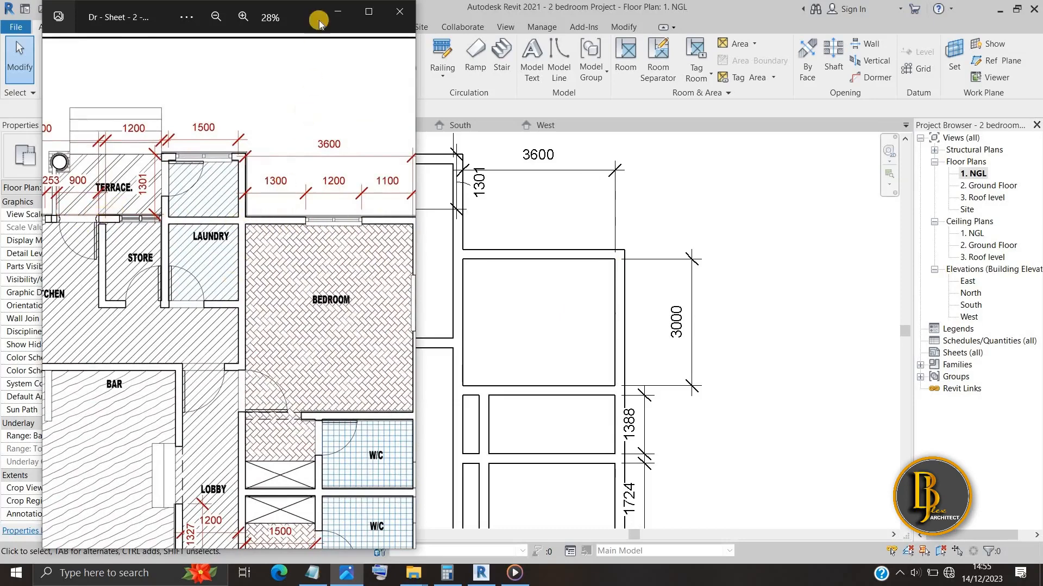
click(334, 14)
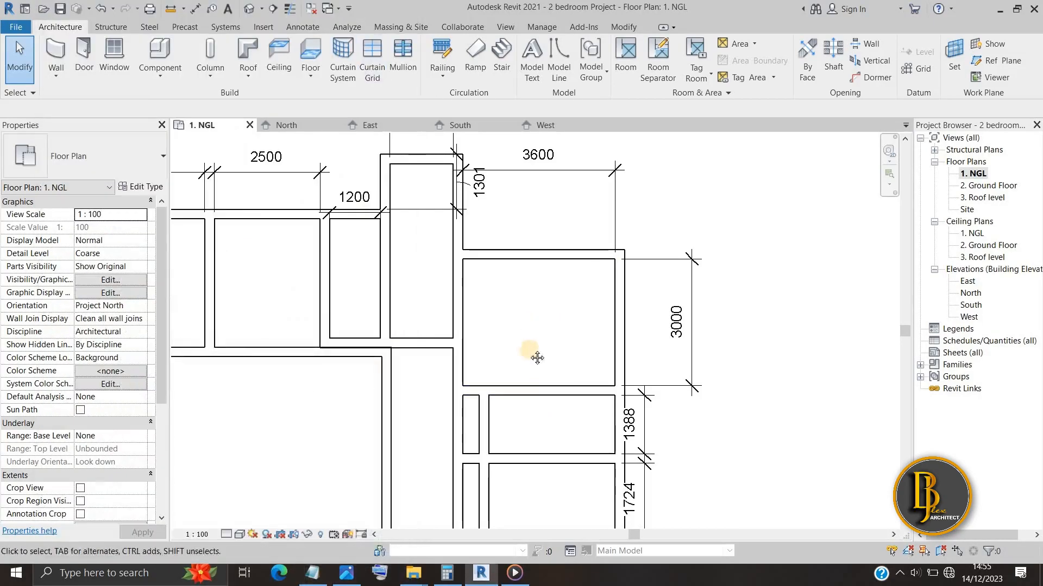
Step: Align the bedroom's outer end wall with the outer face of the kitchen and store wall and lock the alignment
middle_drag(724, 247, 728, 296)
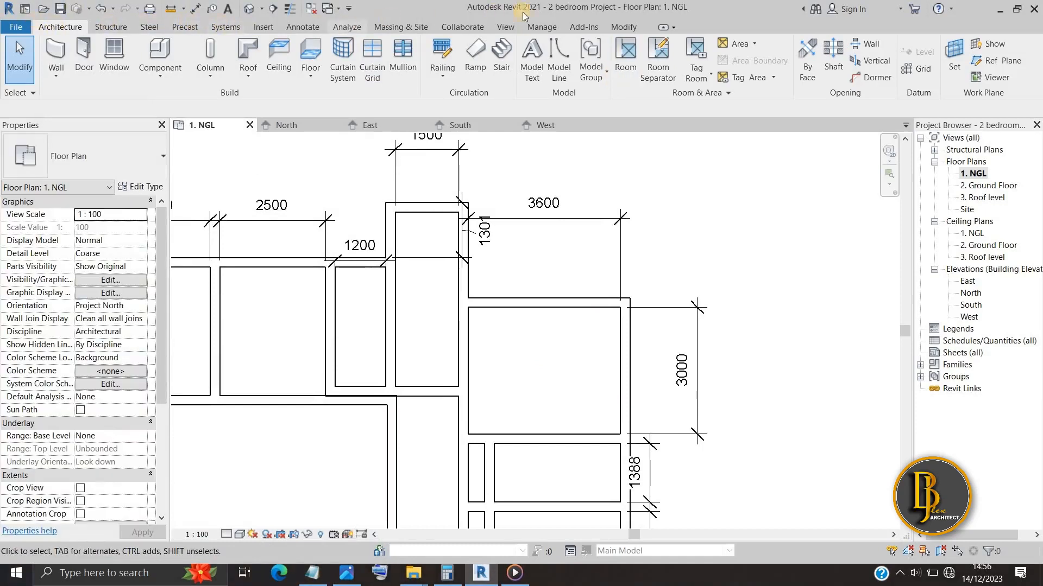
click(625, 27)
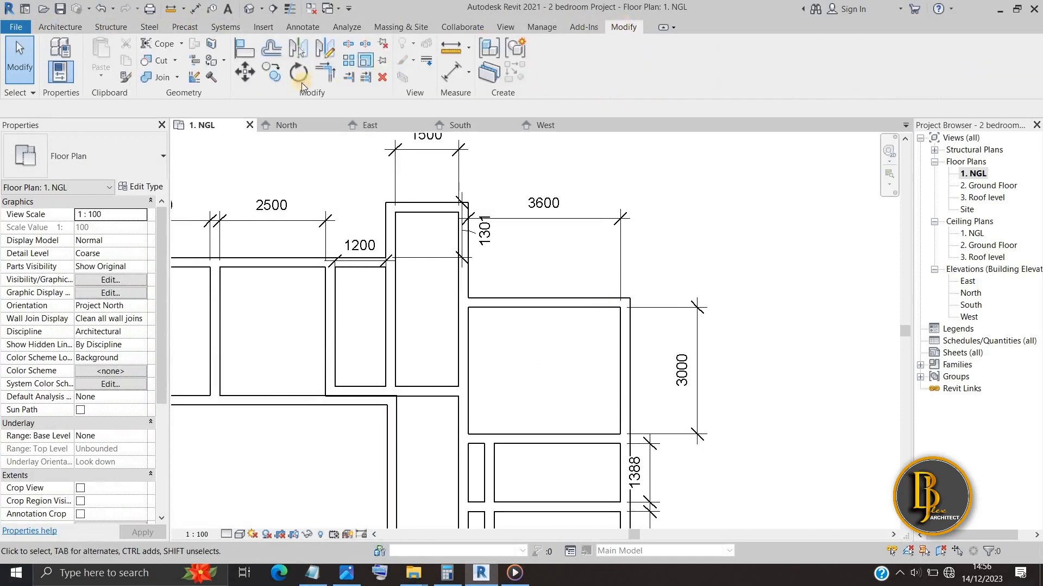
click(325, 72)
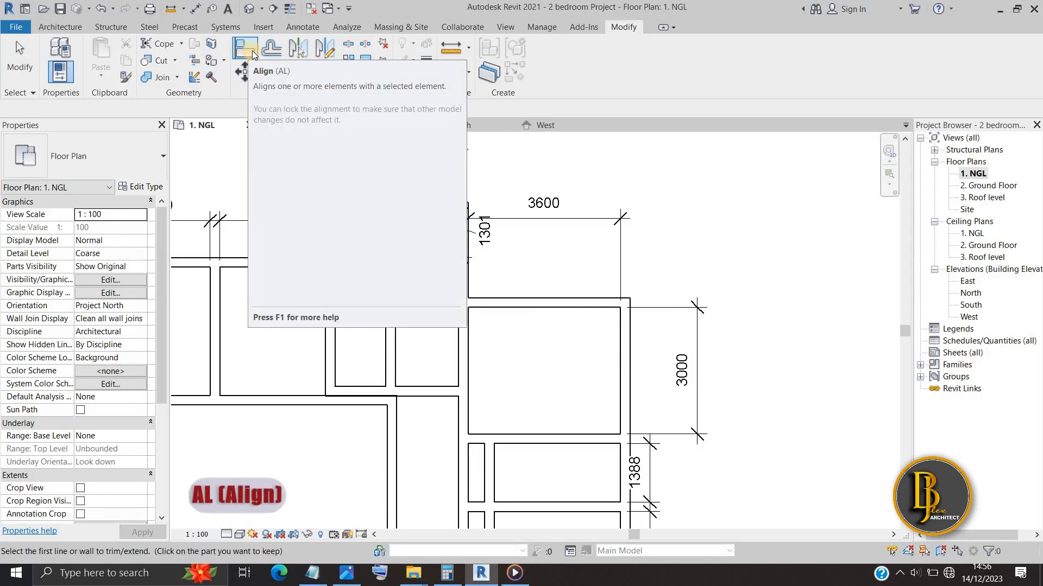
key(a)
key(l)
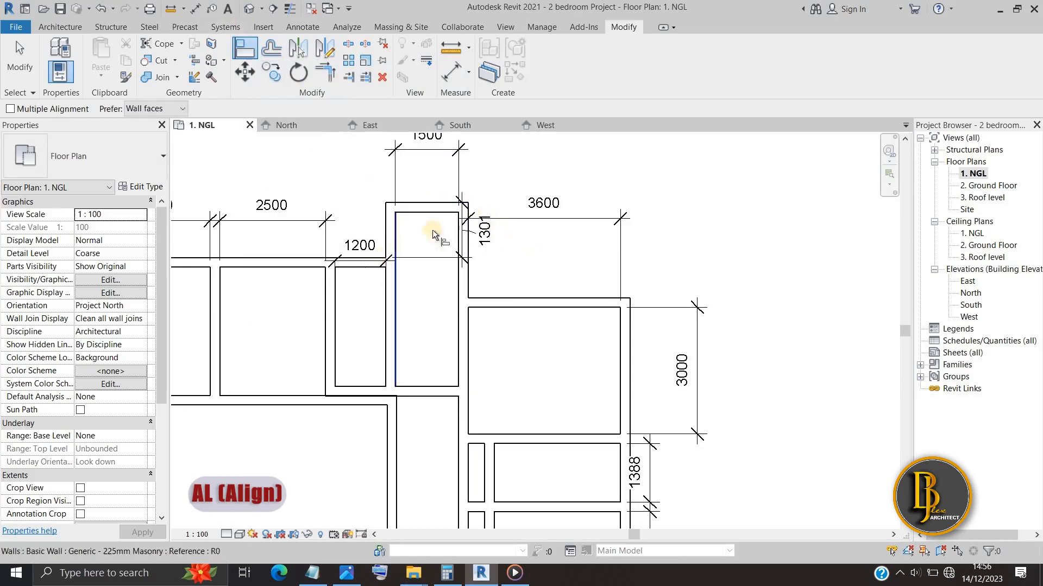
scroll(293, 258, up, 3)
click(296, 255)
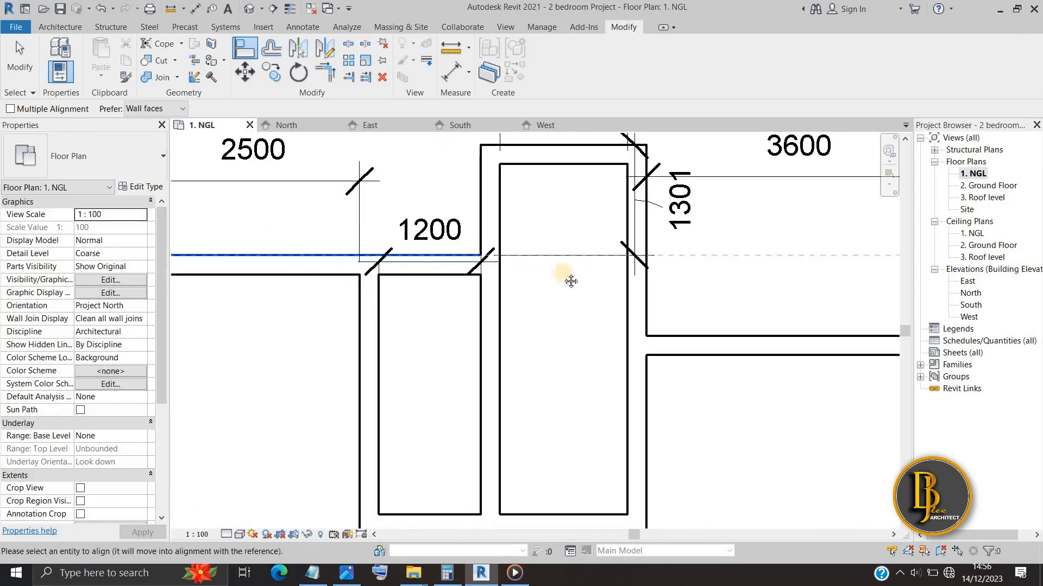
scroll(517, 243, down, 2)
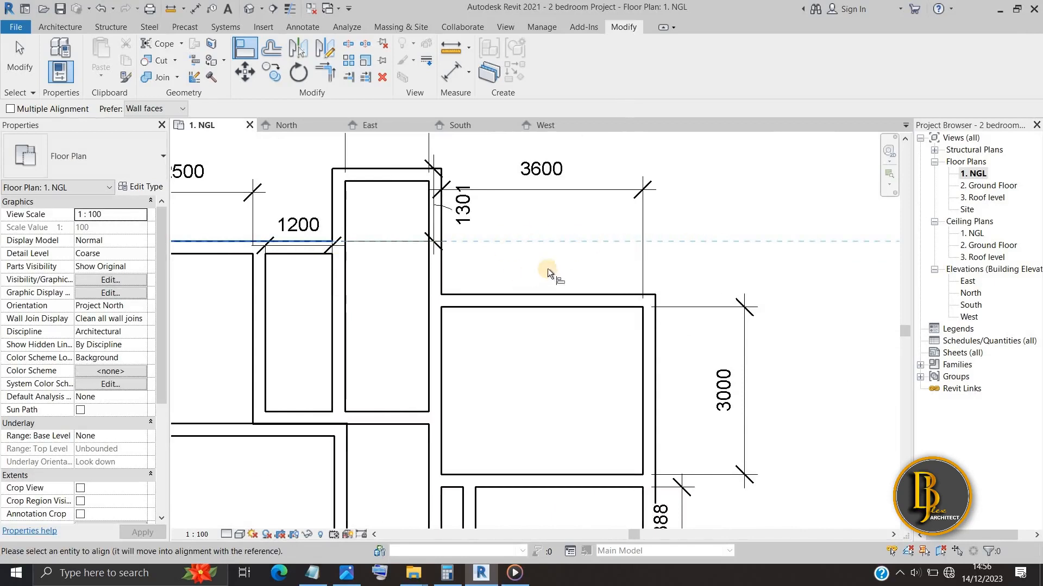
click(505, 294)
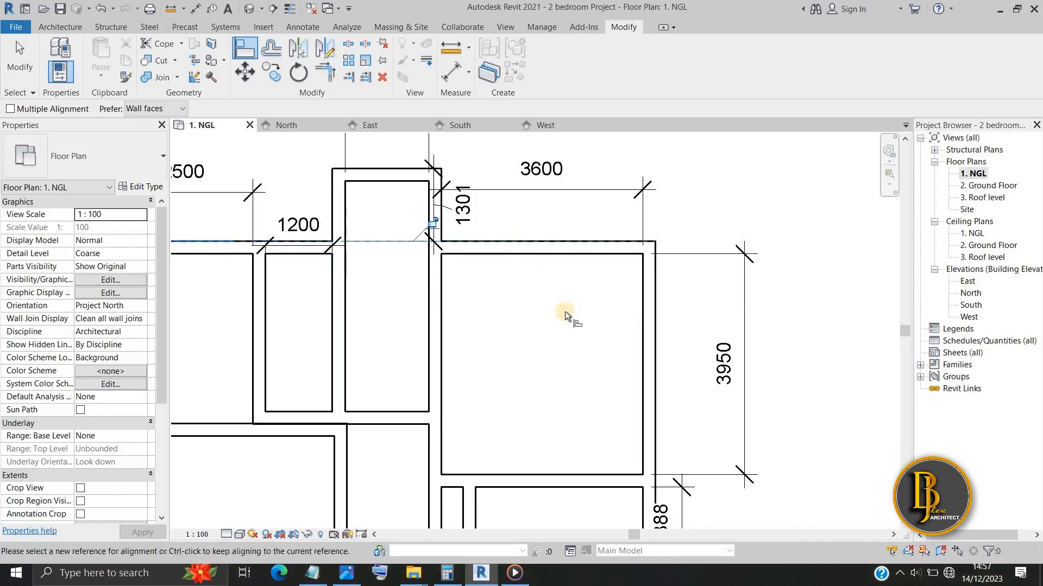
scroll(484, 261, down, 2)
scroll(488, 274, up, 3)
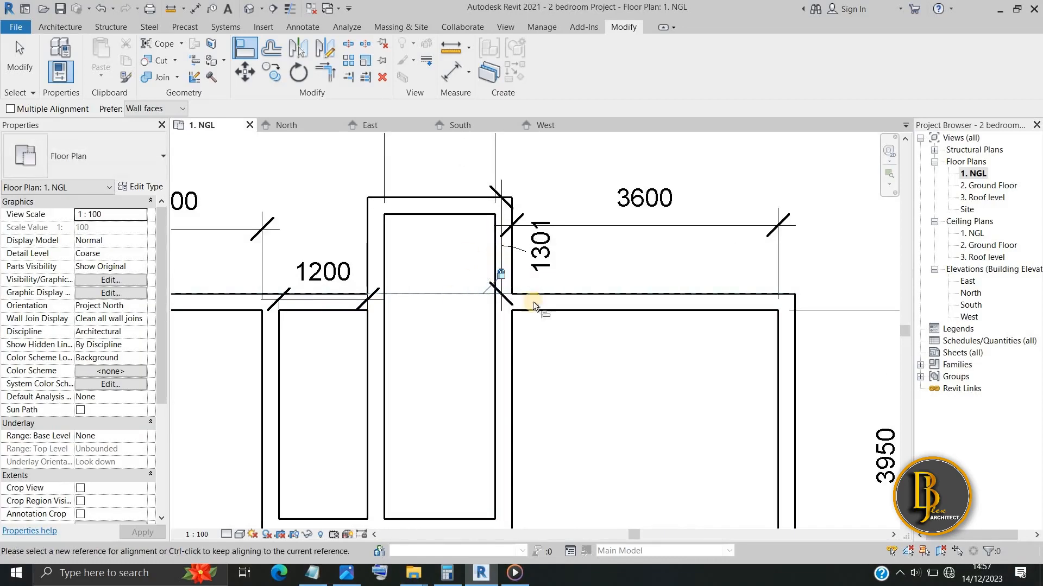
scroll(560, 310, down, 3)
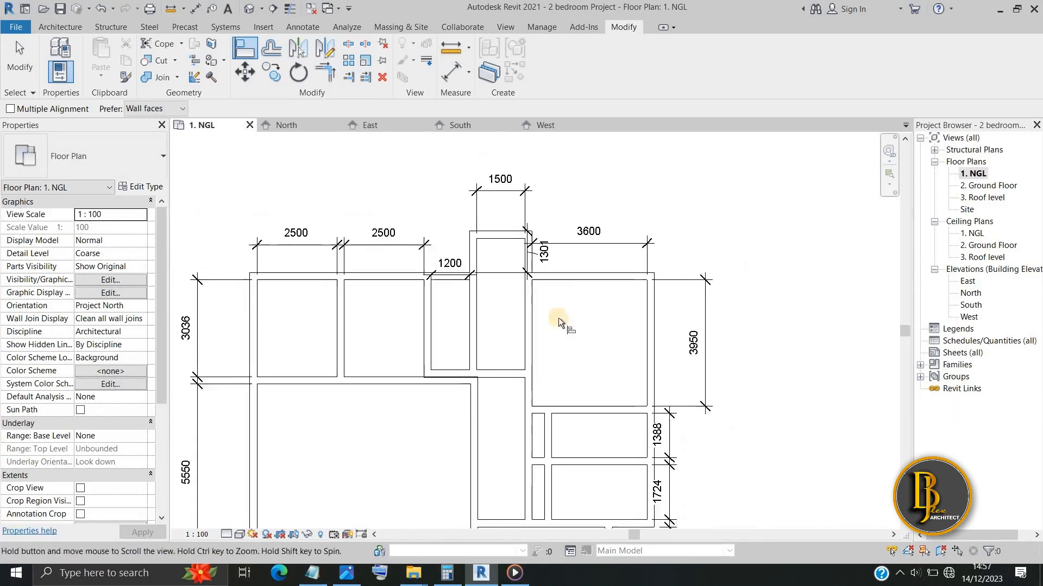
scroll(574, 301, up, 2)
key(Escape)
key(Escape)
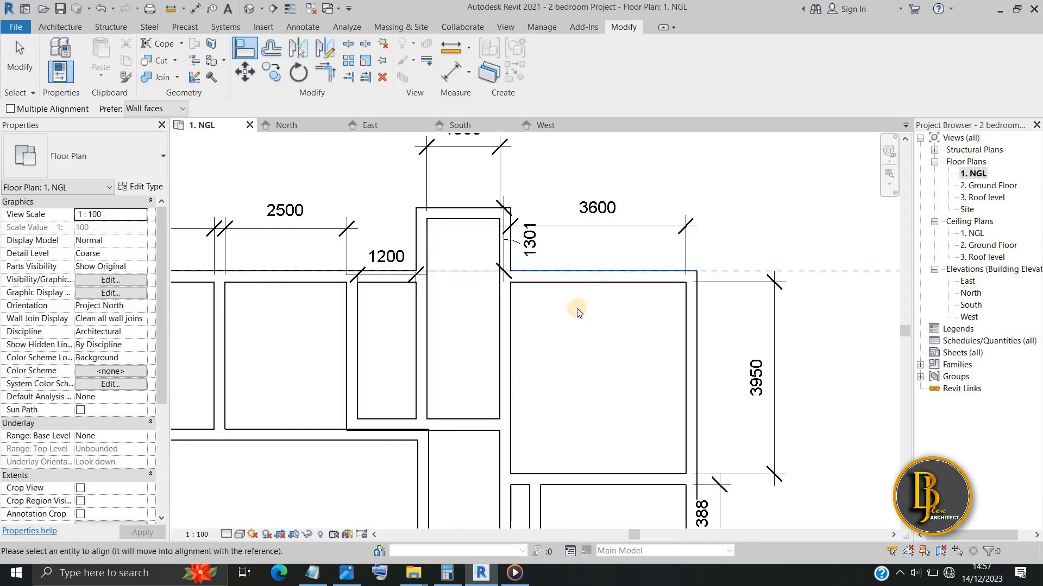
Step: Try to move the aligned bedroom end wall inward to make the bedroom 3000 mm deep
click(551, 278)
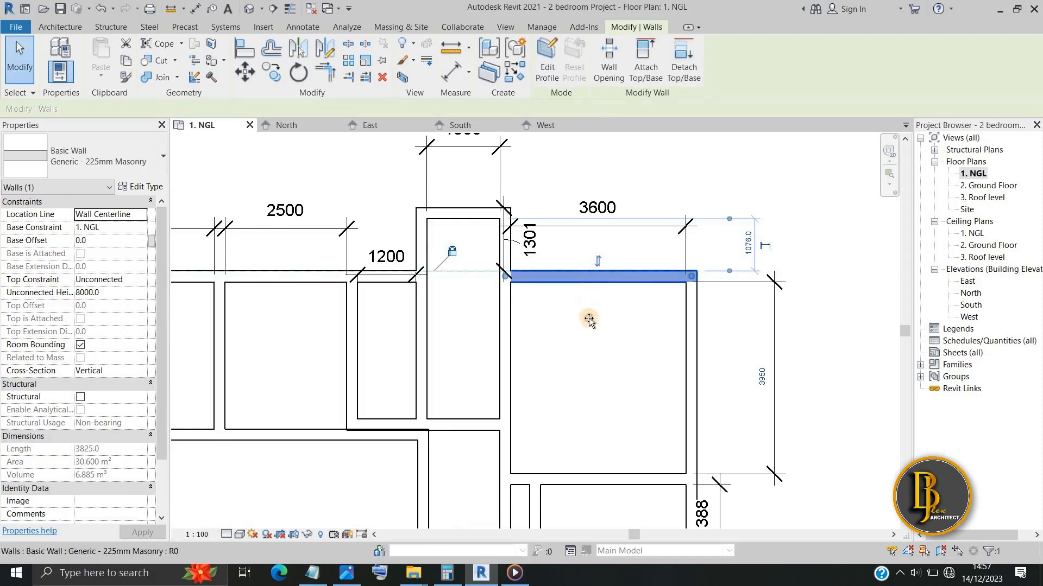
drag(588, 321, 584, 375)
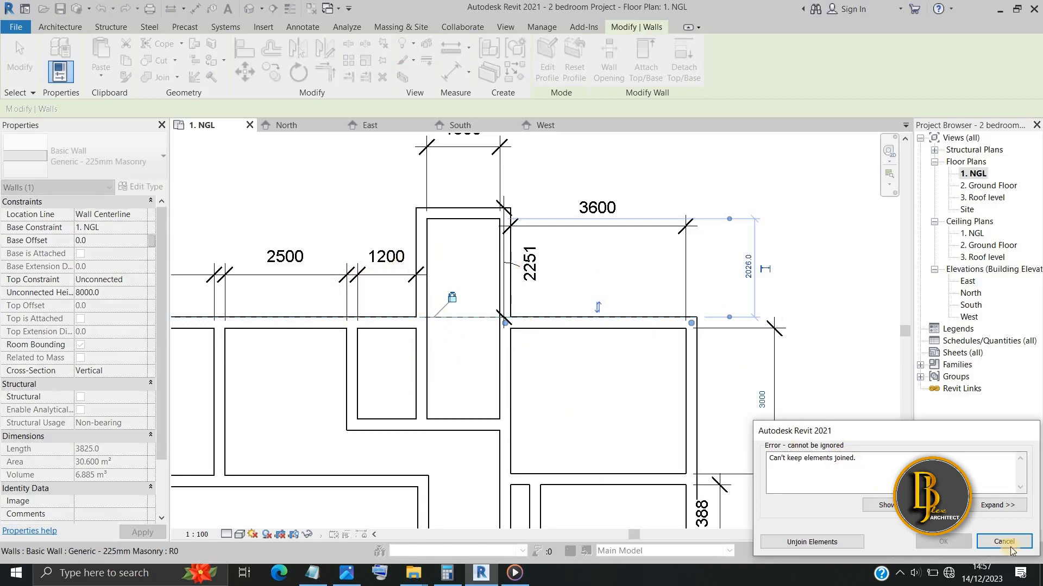
key(Escape)
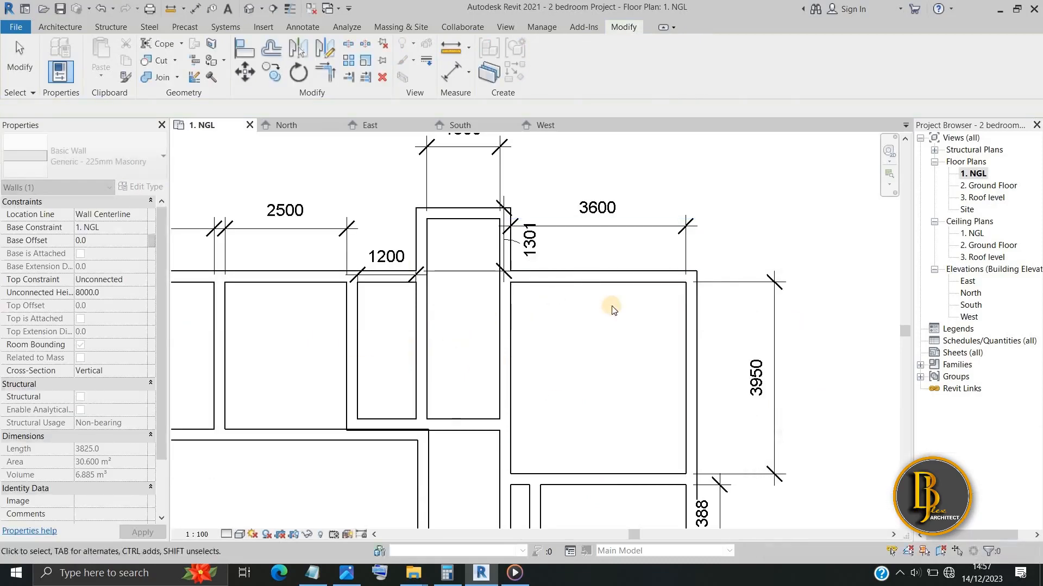
Step: Check the bedroom depth in the reference drawing and move the wall between bedroom and W/C to make it 4050 mm
scroll(549, 305, down, 3)
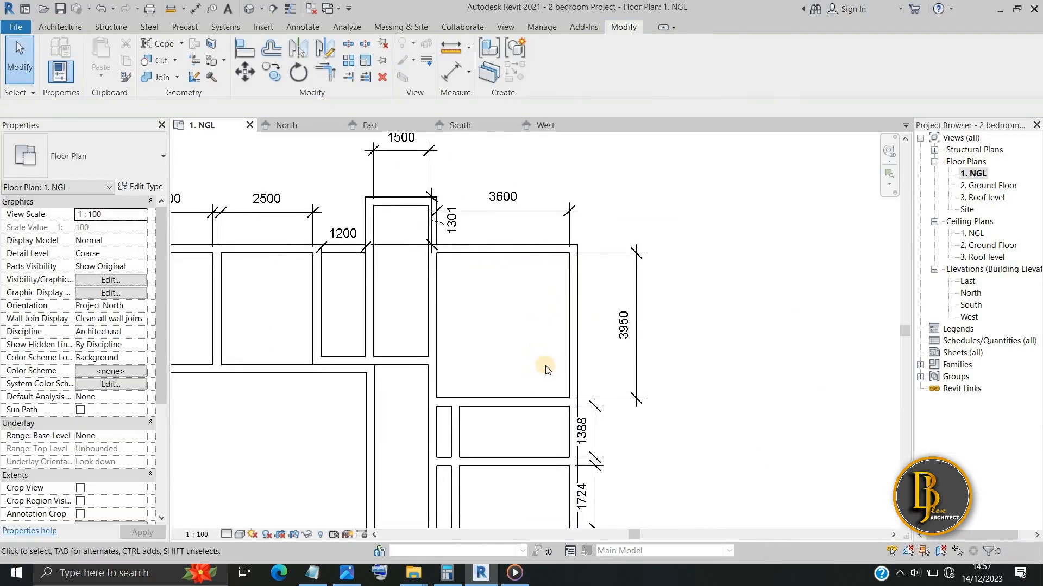
scroll(474, 337, down, 2)
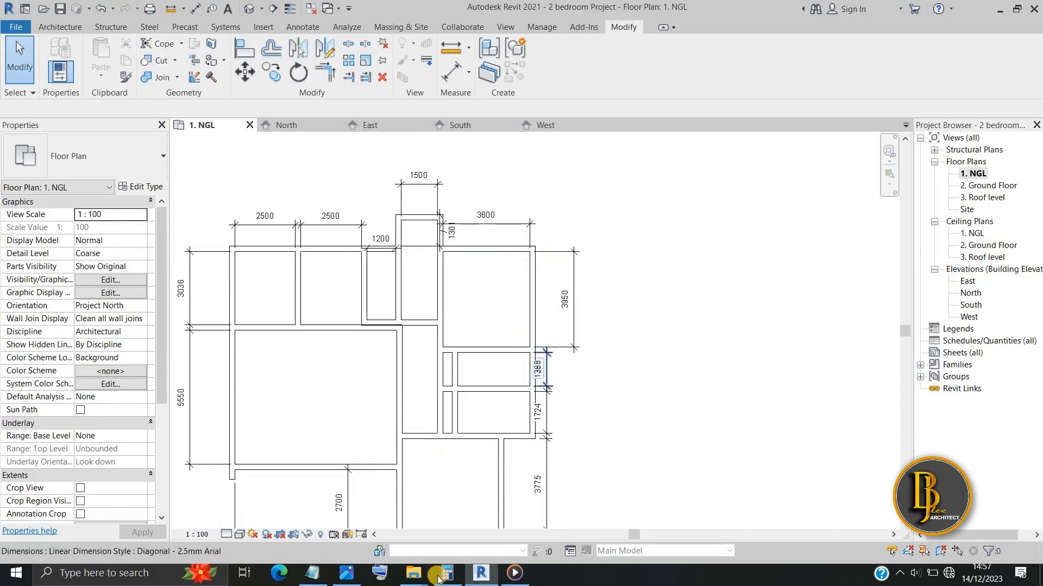
click(344, 573)
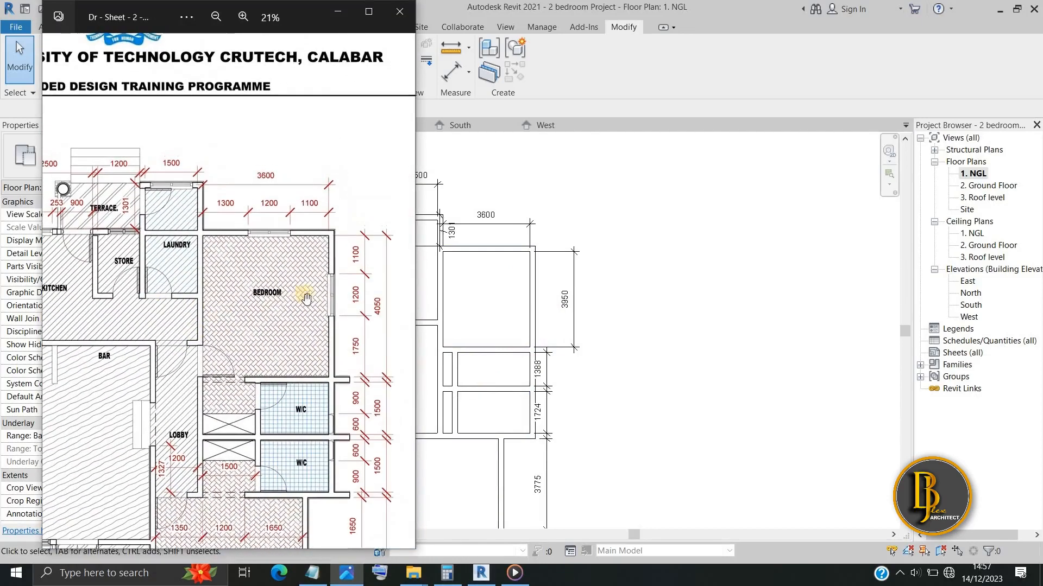
click(339, 13)
click(530, 351)
scroll(560, 300, up, 2)
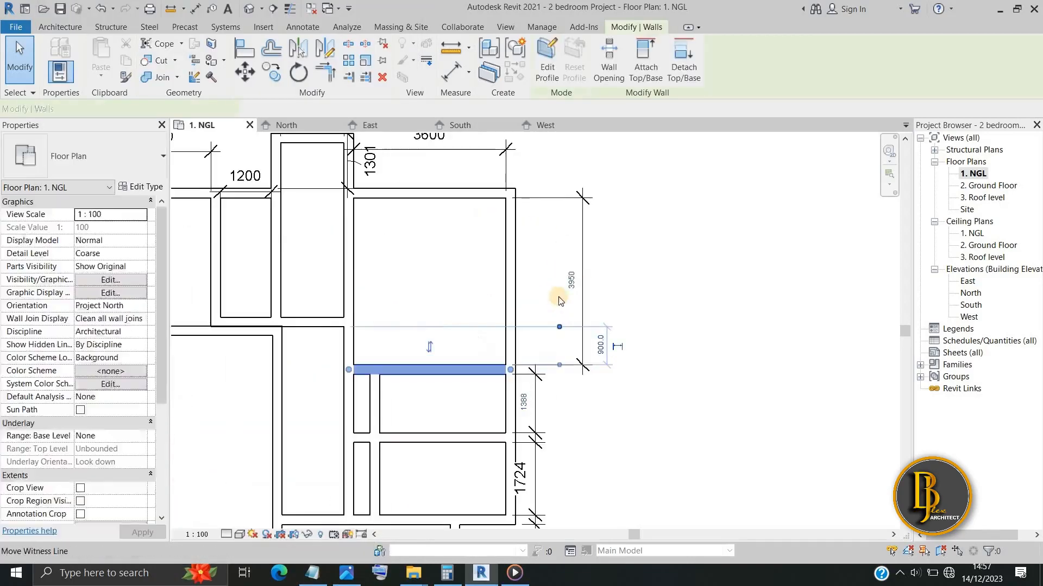
click(570, 281)
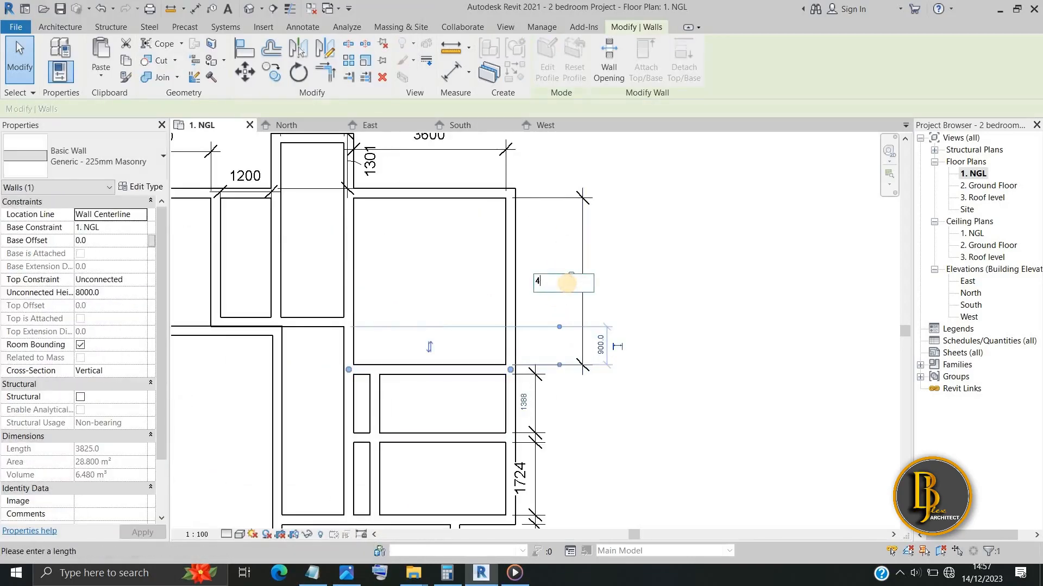
key(Return)
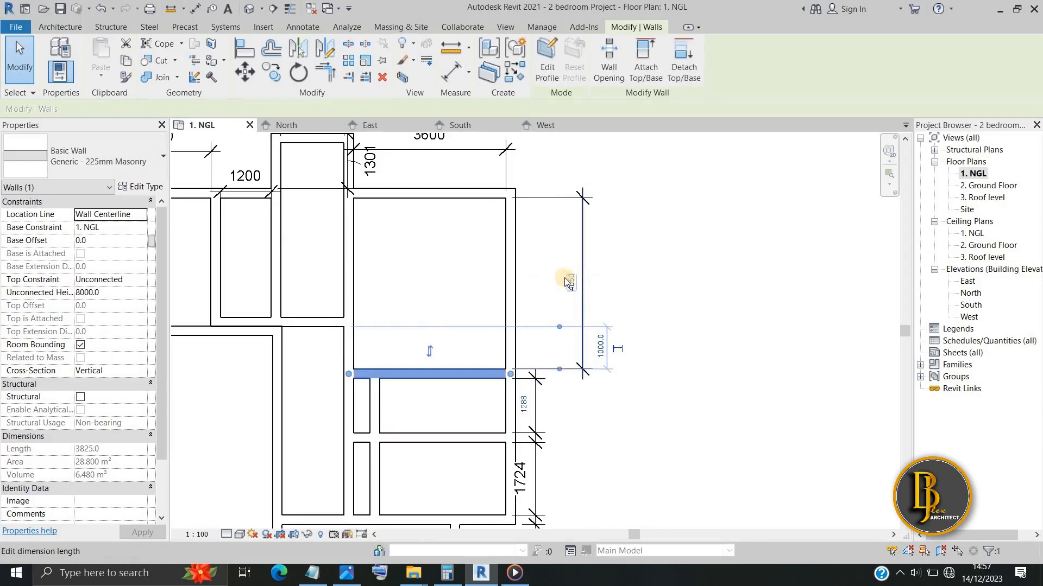
scroll(575, 291, down, 1)
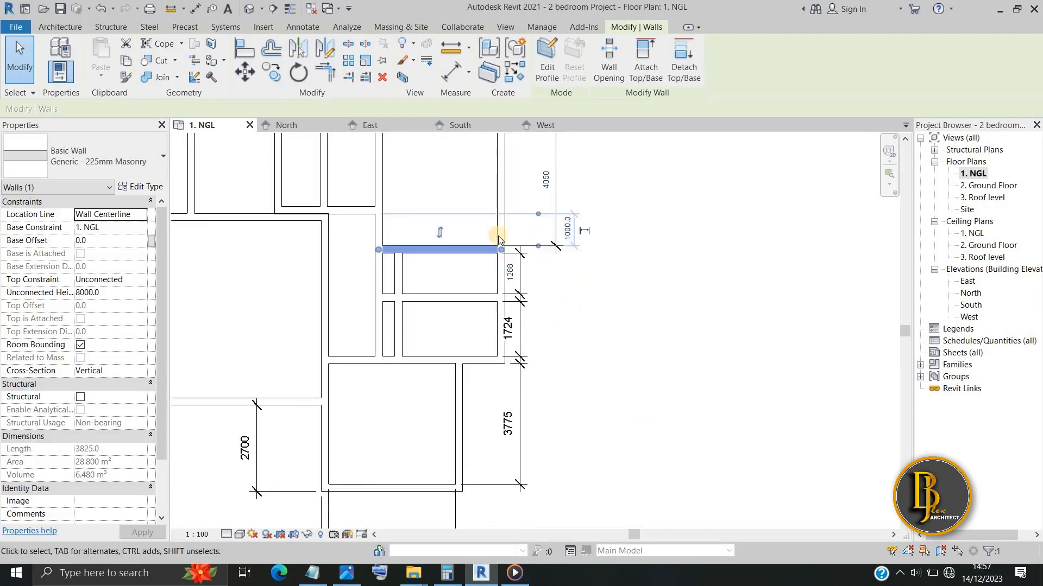
middle_drag(440, 178, 446, 274)
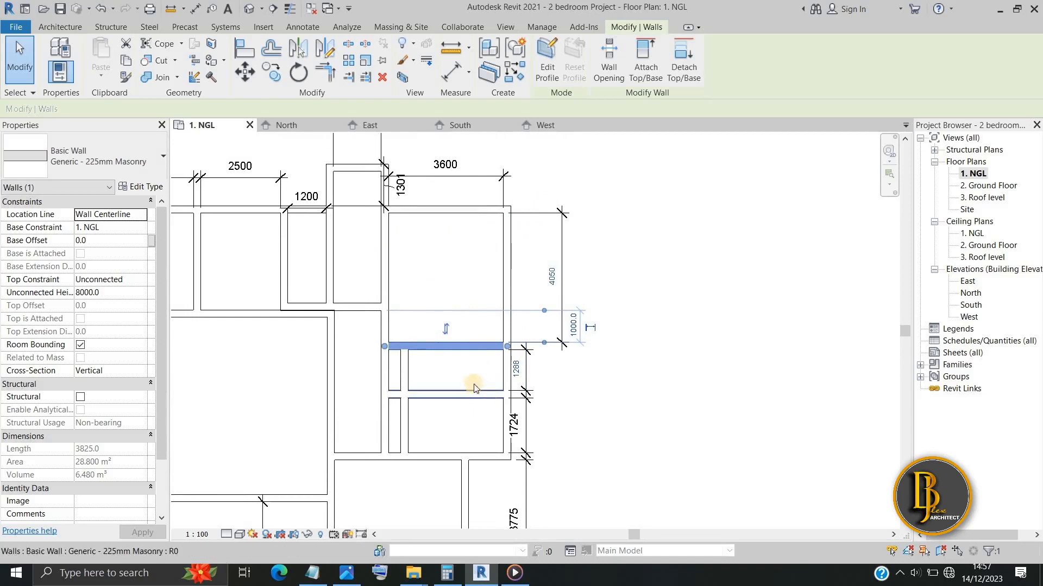
click(441, 416)
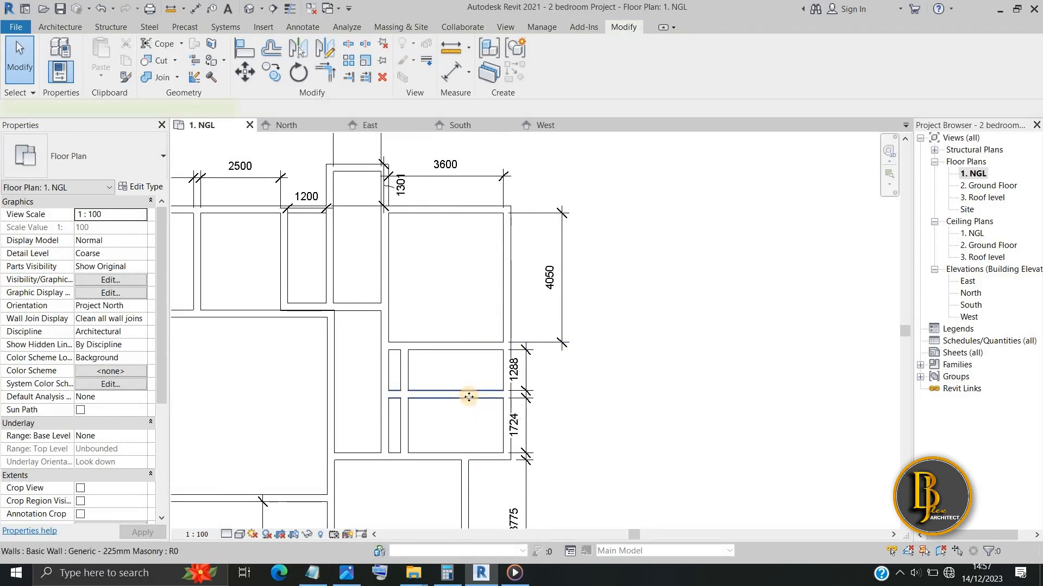
Step: Move the wall between the two W/Cs so the W/C next to the bedroom is 1500 mm deep
click(469, 396)
scroll(520, 375, up, 2)
click(515, 362)
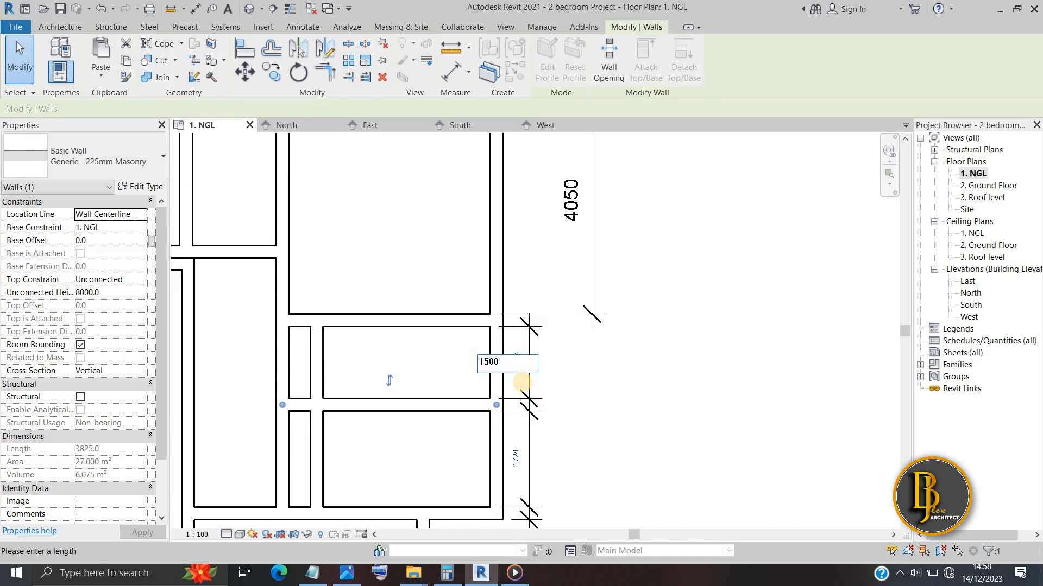
key(Return)
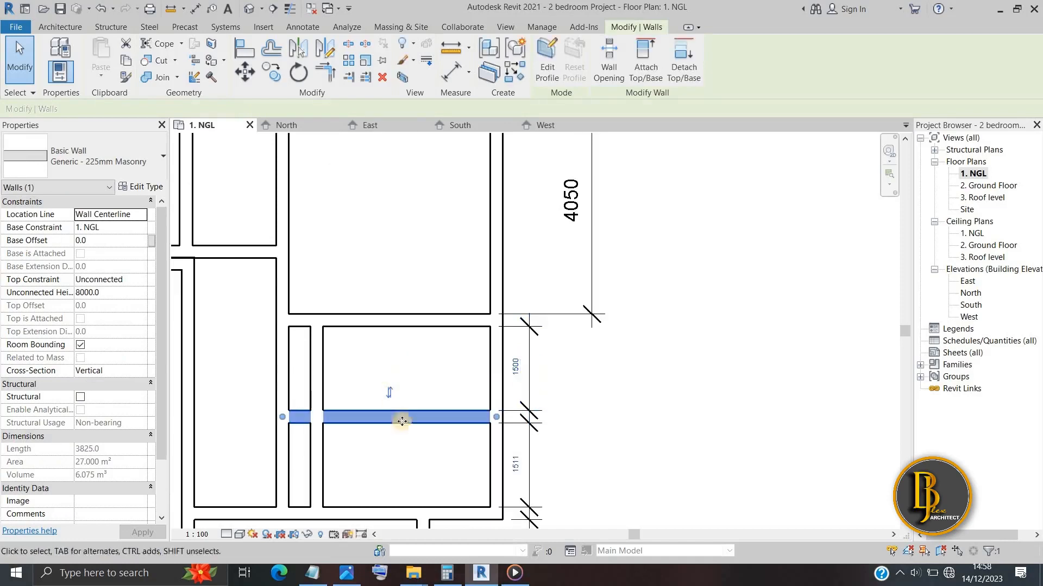
click(448, 383)
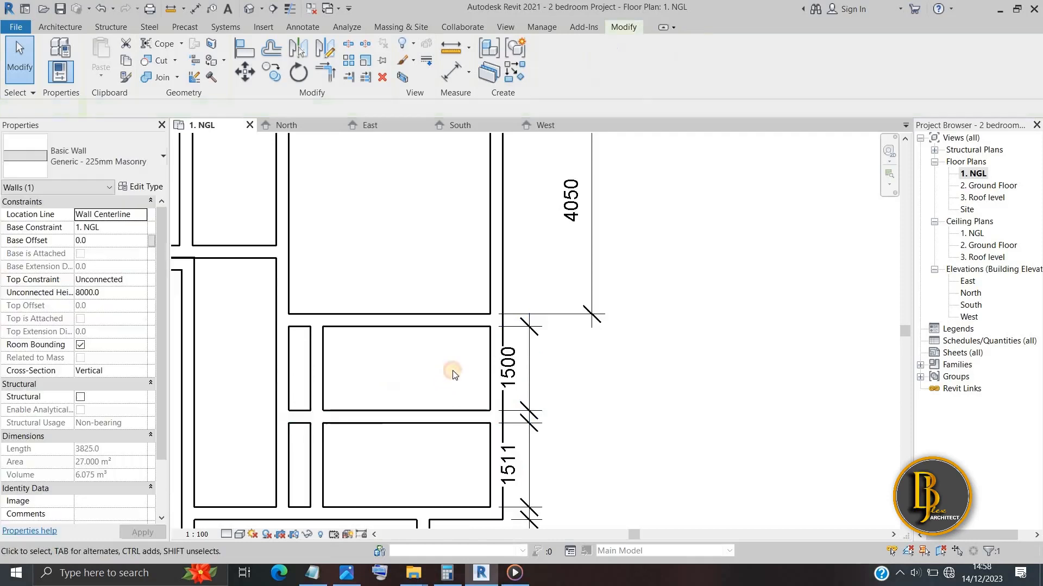
Step: Move the wall between the second W/C and the master bedroom to make that W/C 1500 mm deep
middle_drag(514, 491, 483, 385)
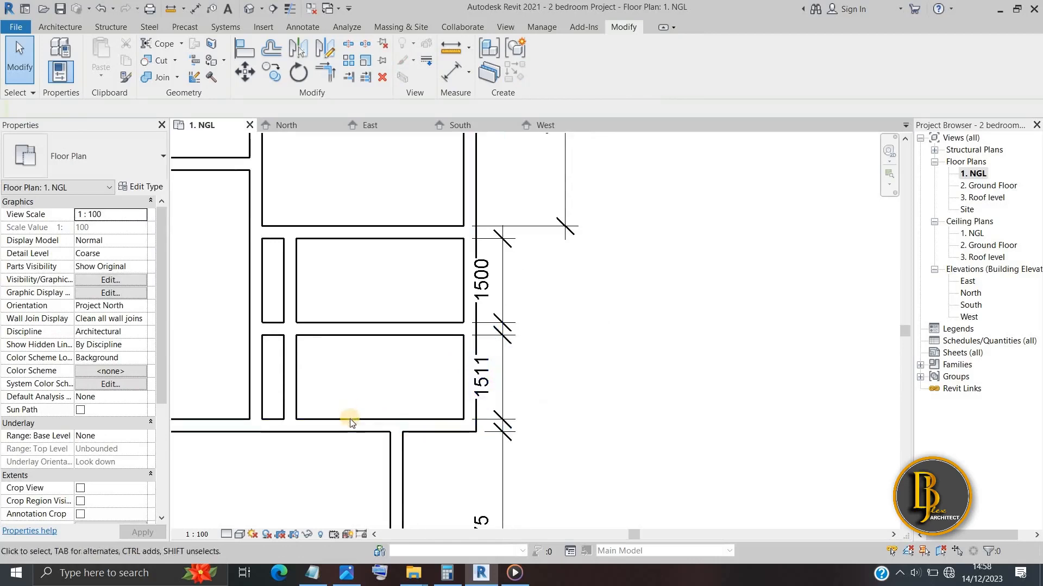
click(389, 423)
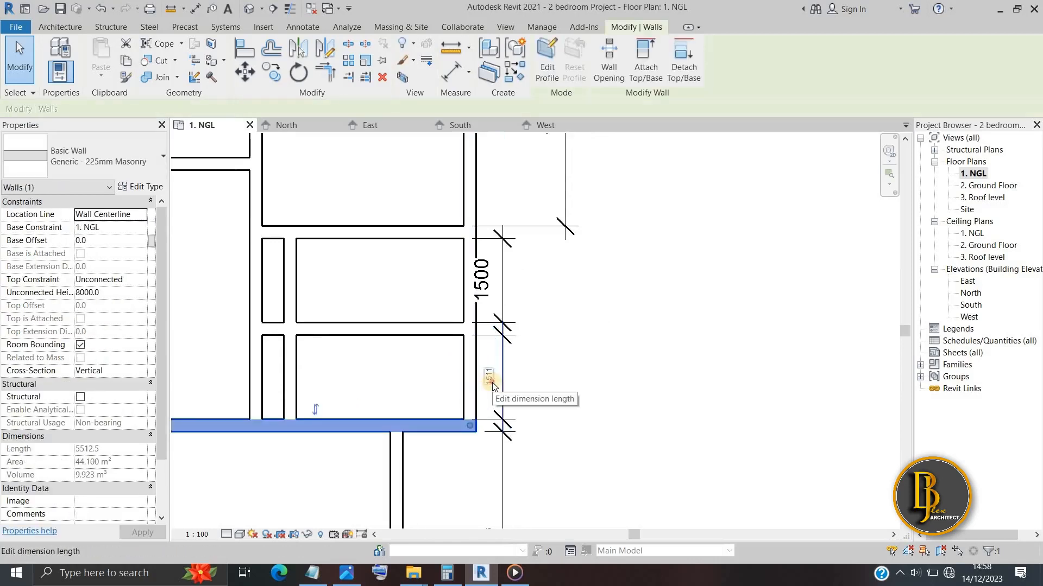
click(489, 377)
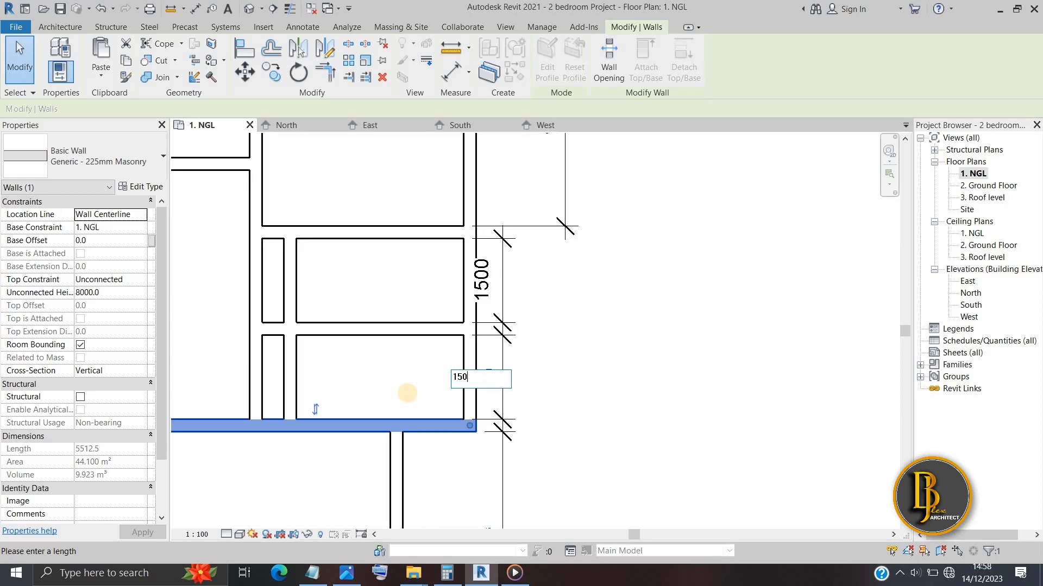
key(Return)
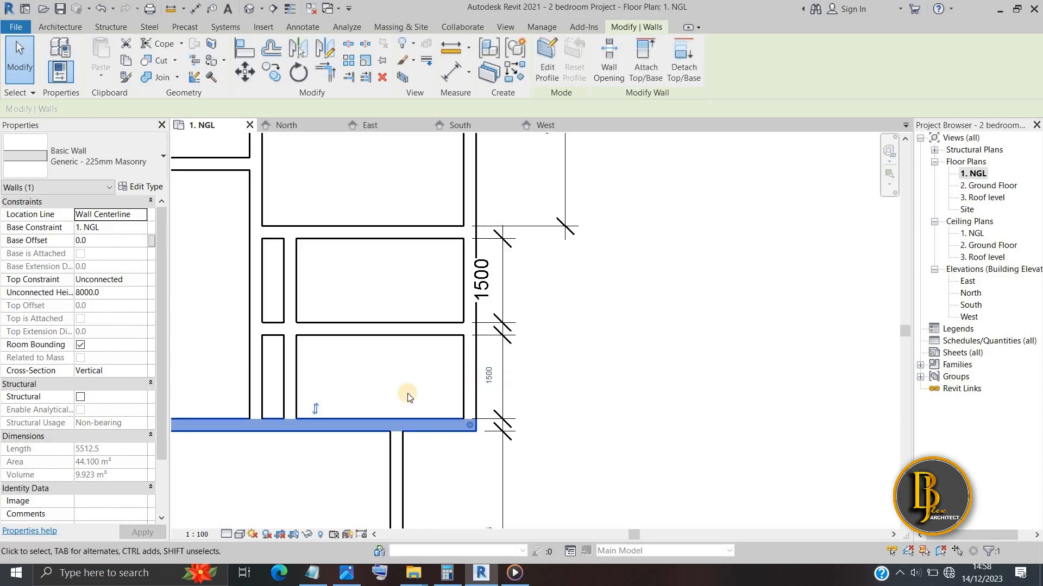
click(402, 393)
Step: Check the width of the closet space beside the W/Cs in the reference ground-floor drawing
middle_drag(372, 368, 433, 360)
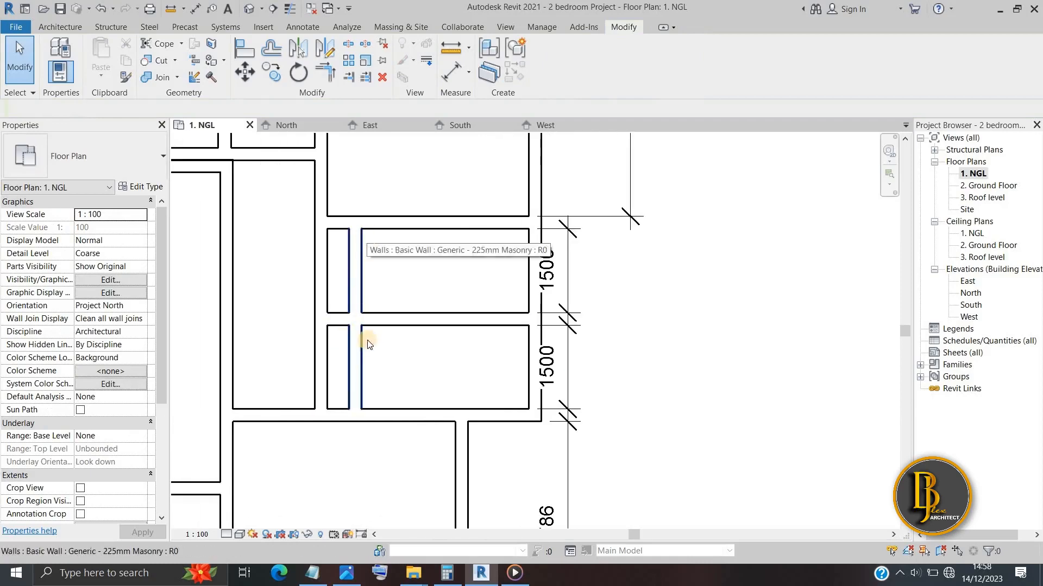
click(347, 573)
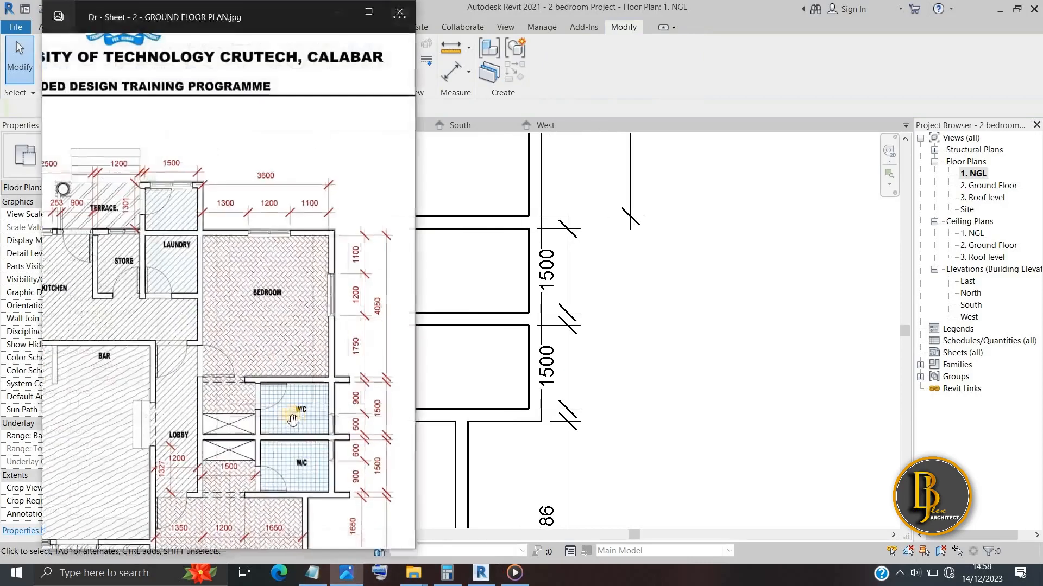
scroll(242, 435, up, 3)
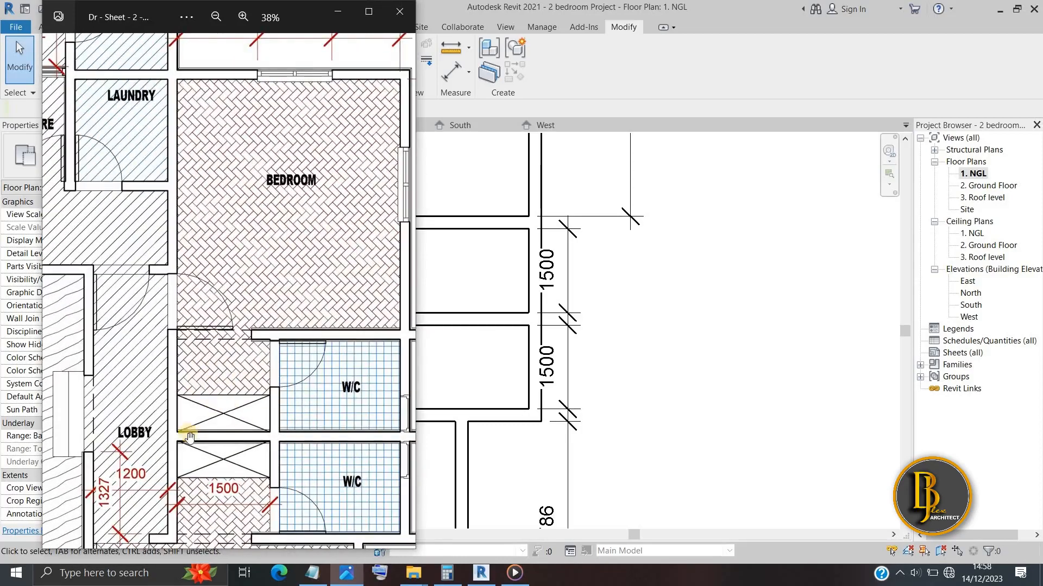
scroll(270, 431, down, 1)
drag(207, 477, 197, 269)
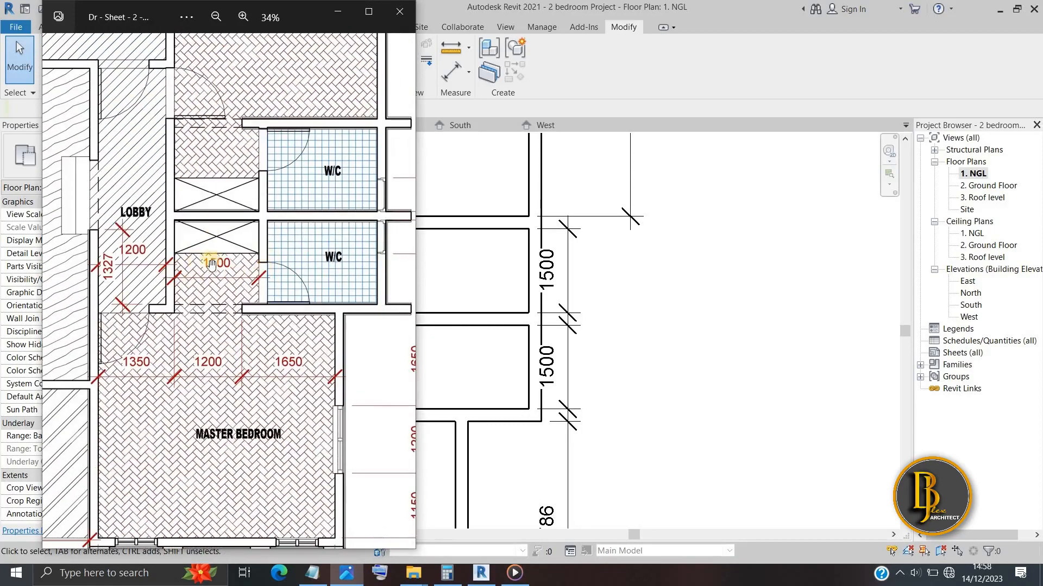
scroll(212, 264, up, 5)
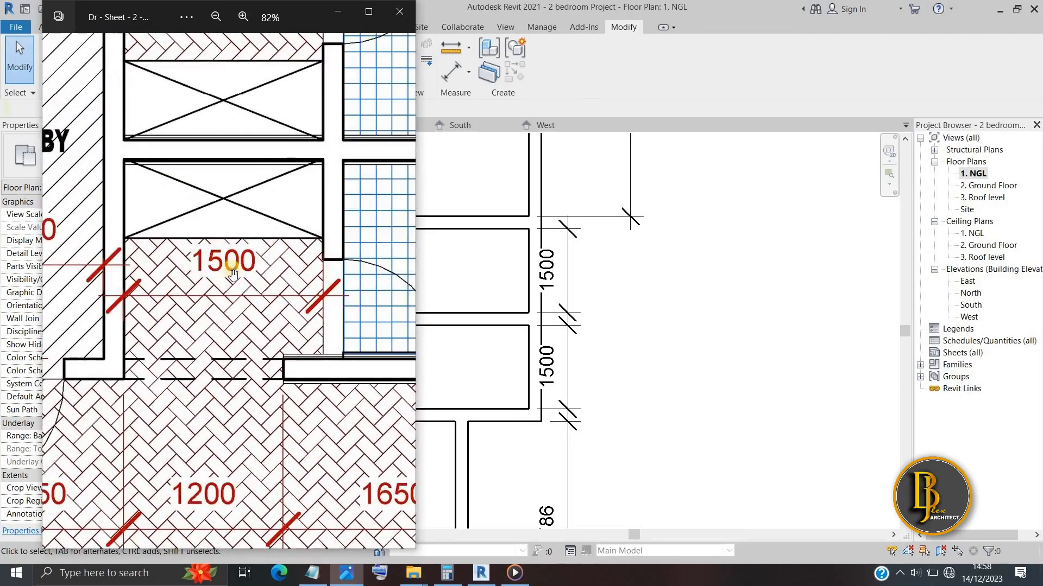
scroll(232, 273, down, 5)
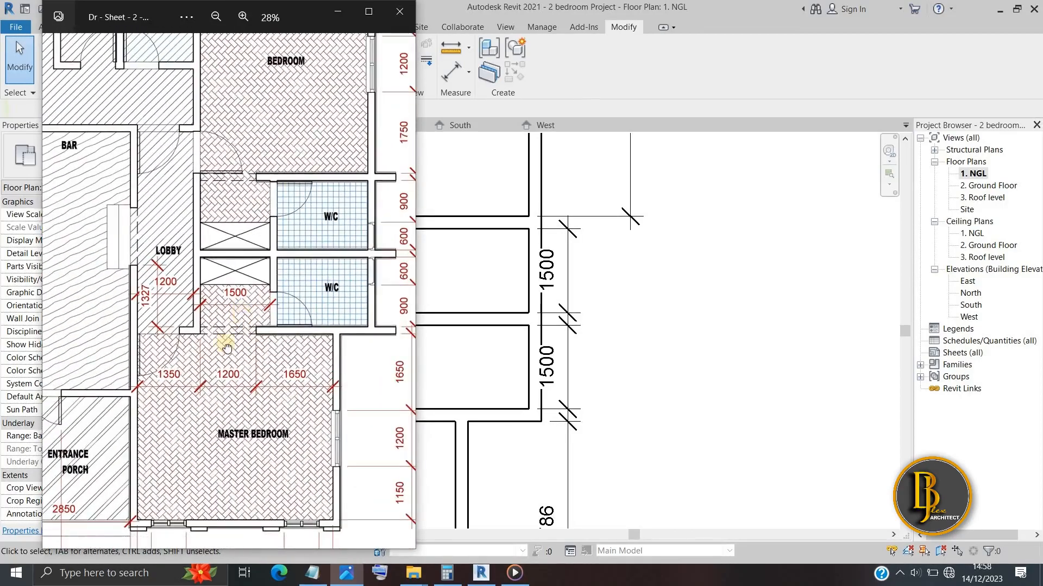
click(473, 259)
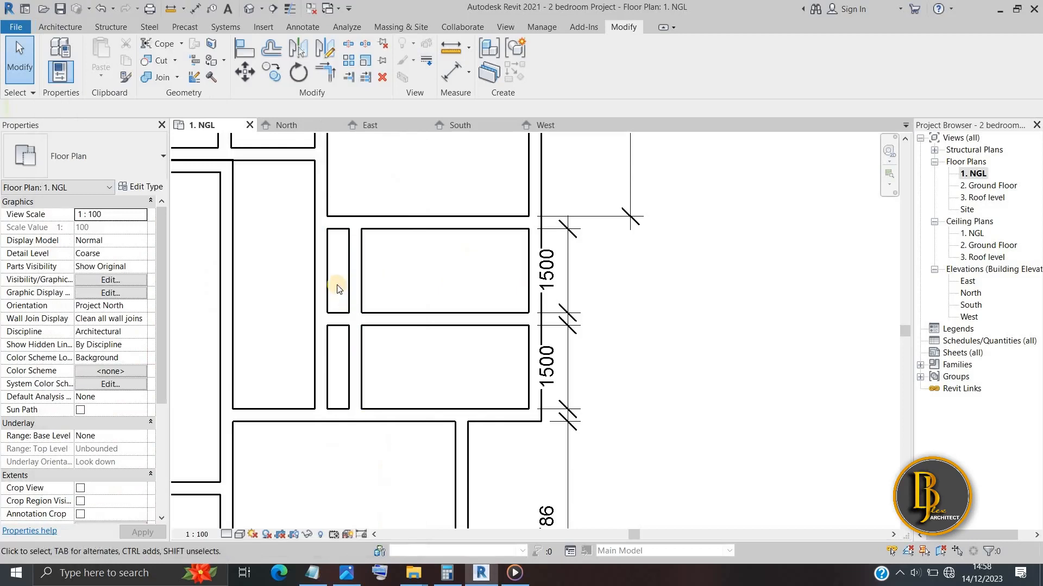
Step: Add an aligned dimension across the narrow closet space beside the W/Cs, between its inner wall faces, placed just inside the bedroom
middle_drag(377, 228, 419, 303)
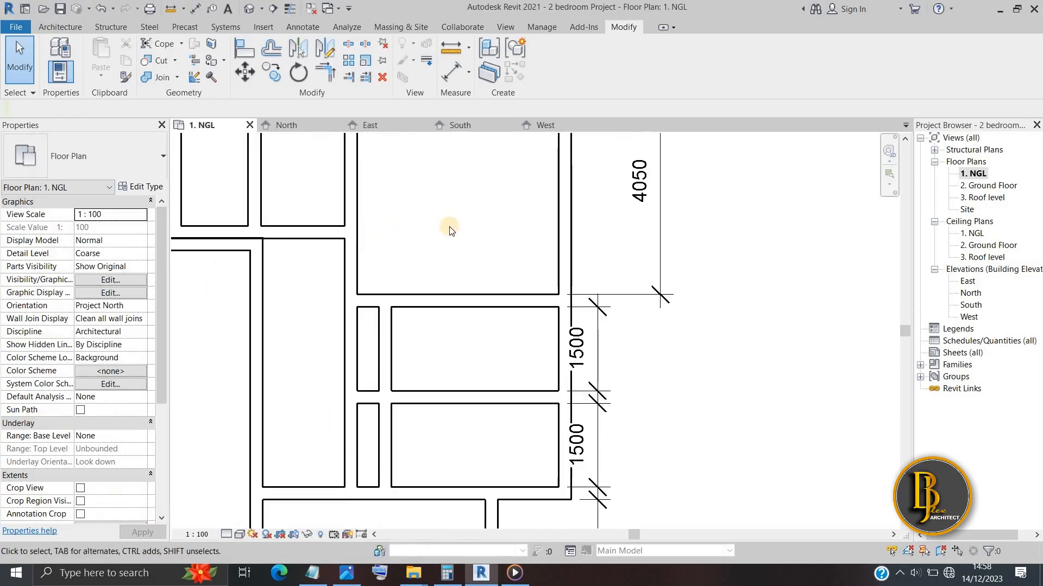
key(d)
key(i)
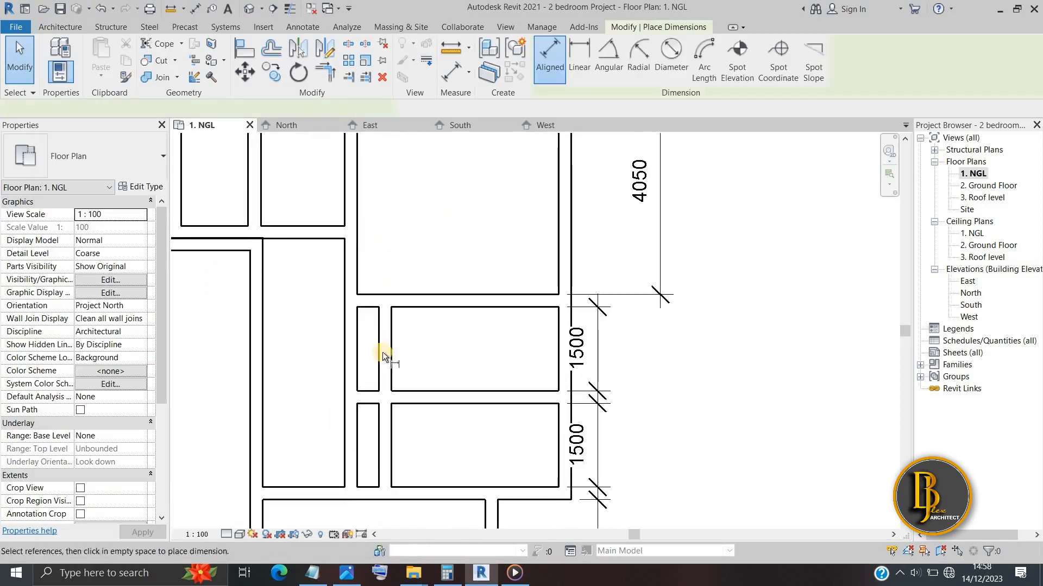
scroll(367, 360, up, 2)
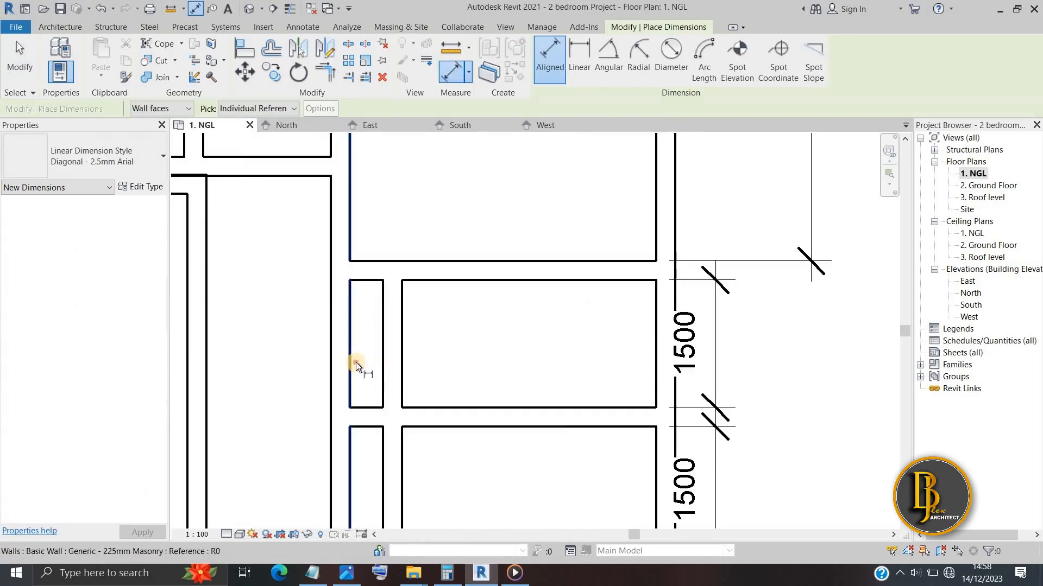
scroll(359, 363, down, 3)
scroll(366, 362, up, 4)
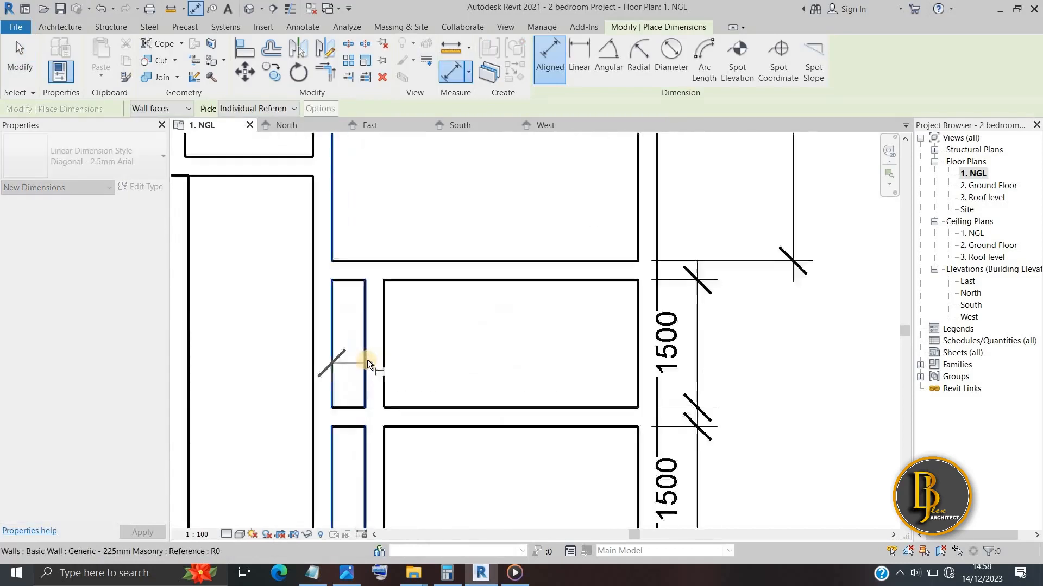
click(367, 358)
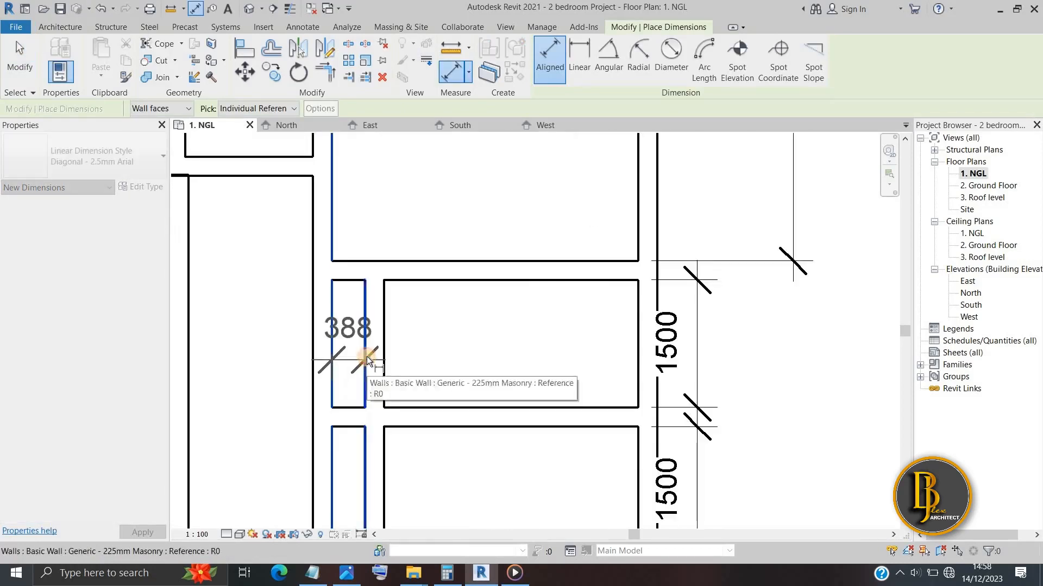
click(353, 230)
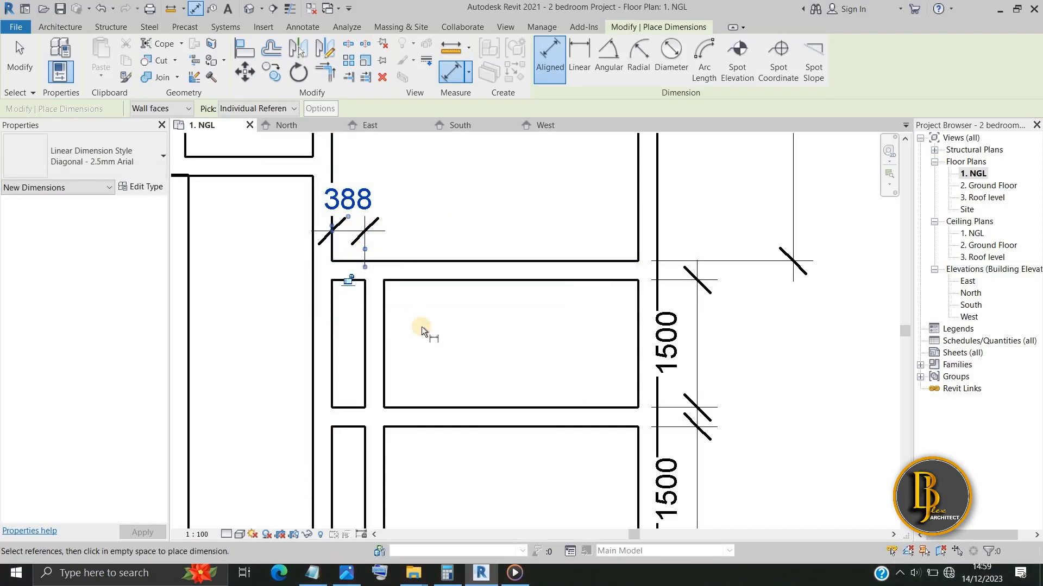
key(Escape)
key(Escape)
Step: Move the wall between the closets and the W/Cs to make the closet space 1500 mm wide
scroll(458, 345, down, 3)
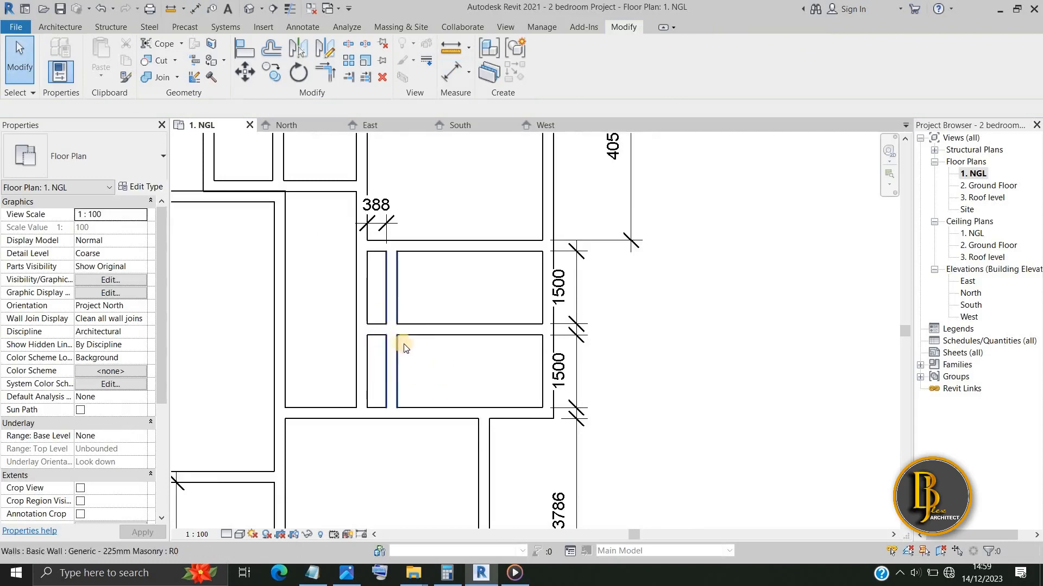
scroll(408, 309, up, 2)
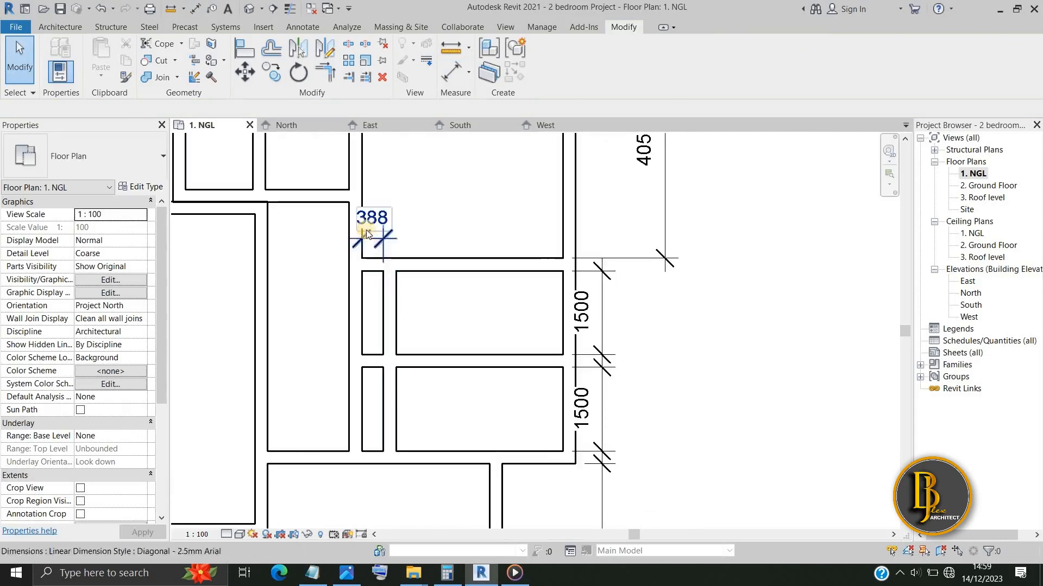
click(393, 303)
scroll(370, 223, up, 2)
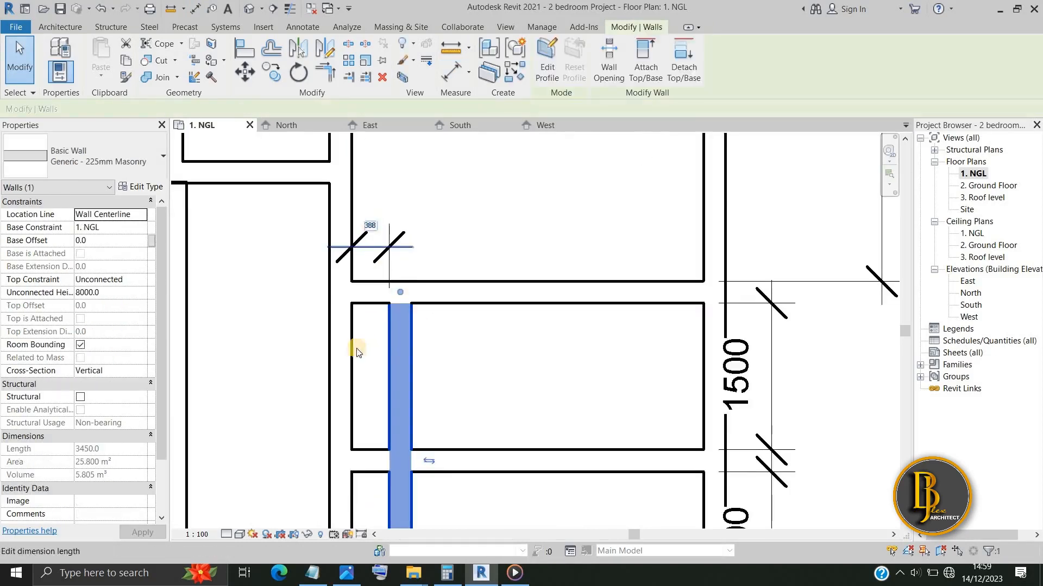
click(378, 234)
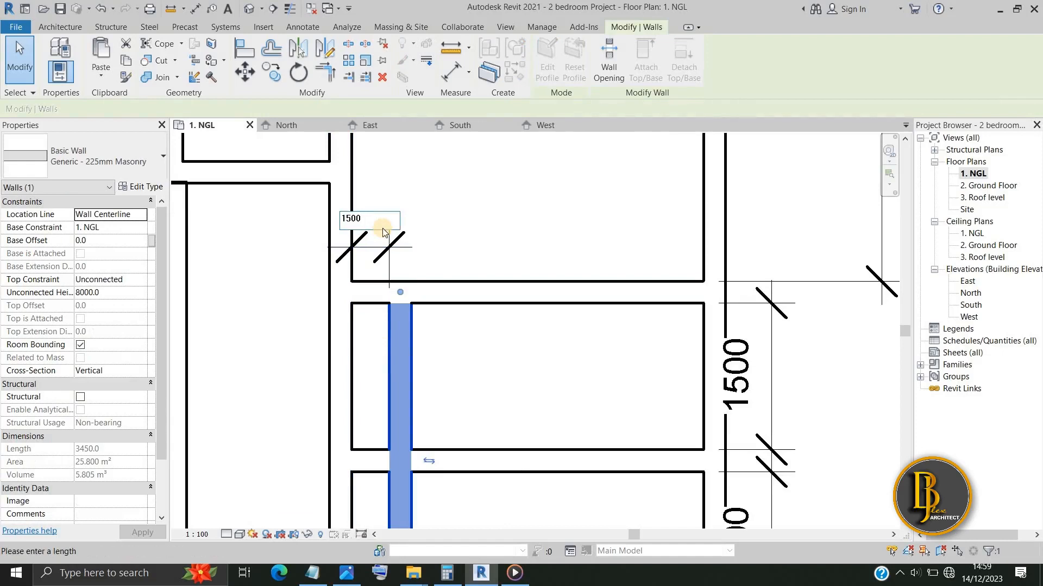
key(Return)
scroll(432, 239, down, 3)
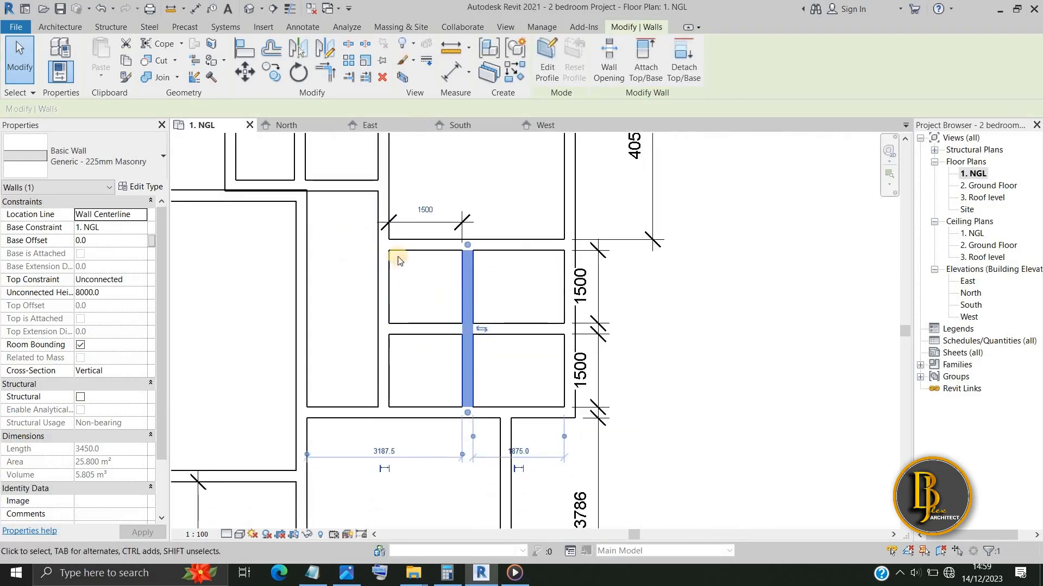
click(428, 299)
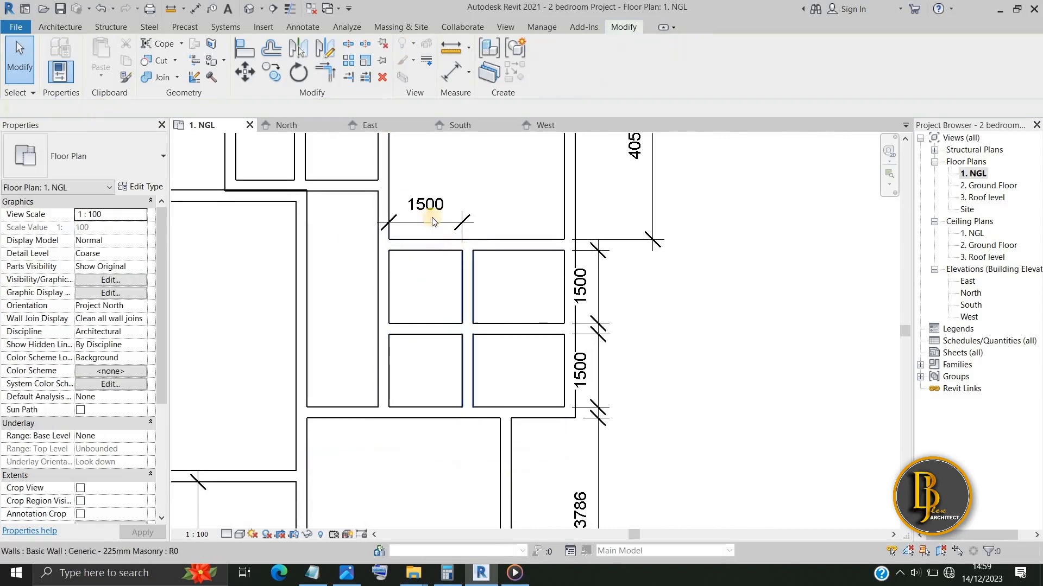
Step: Move the outer end wall of the master bedroom to make the room 4000 mm deep
scroll(419, 275, down, 4)
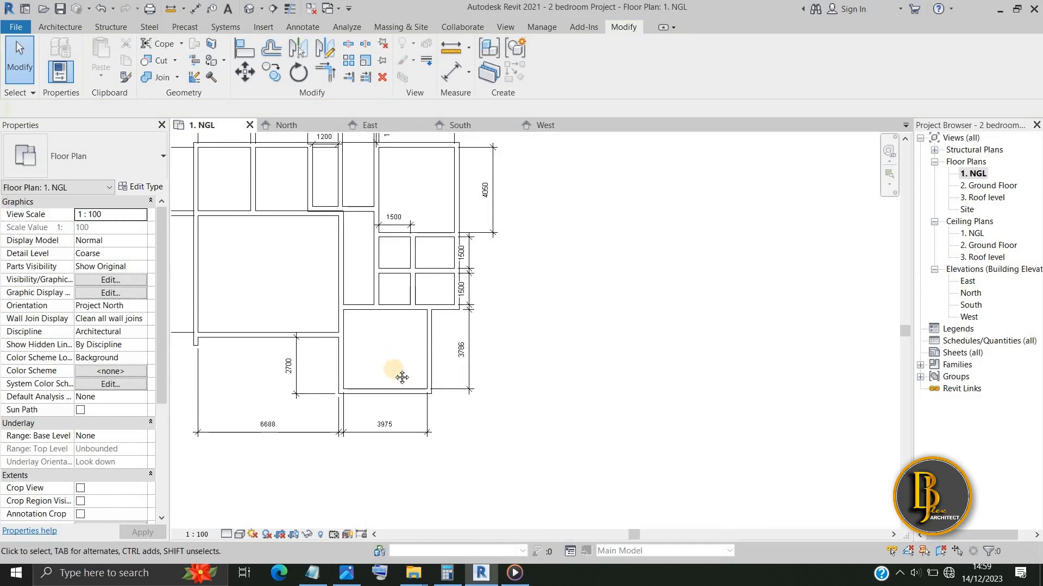
middle_drag(402, 377, 422, 448)
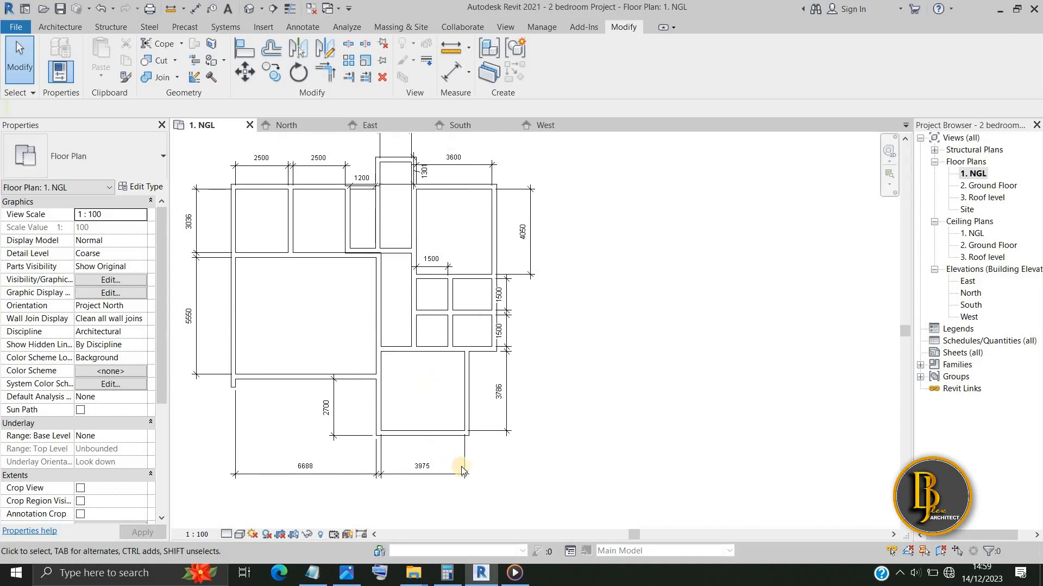
scroll(445, 410, up, 2)
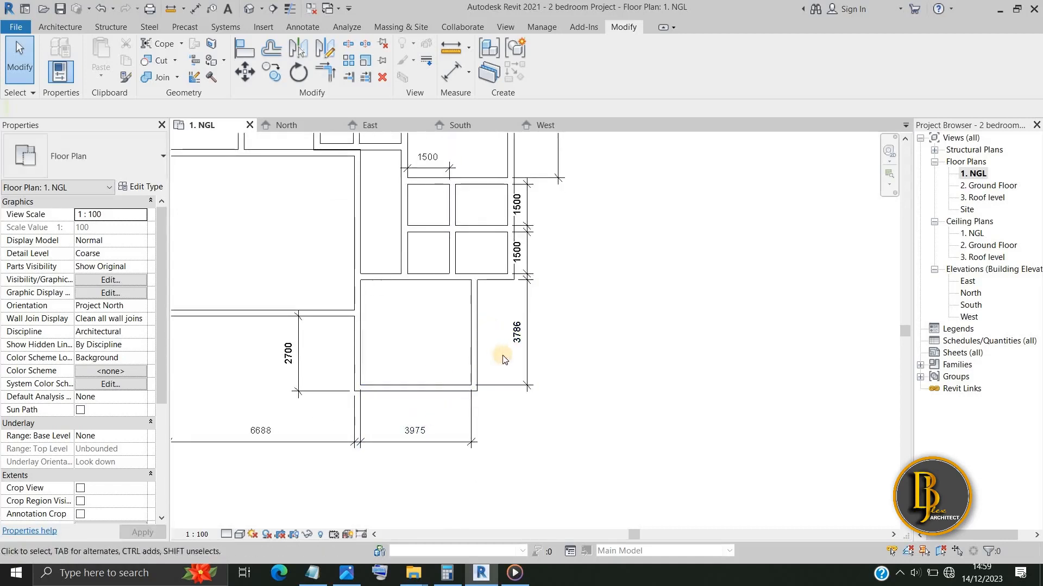
scroll(504, 356, up, 1)
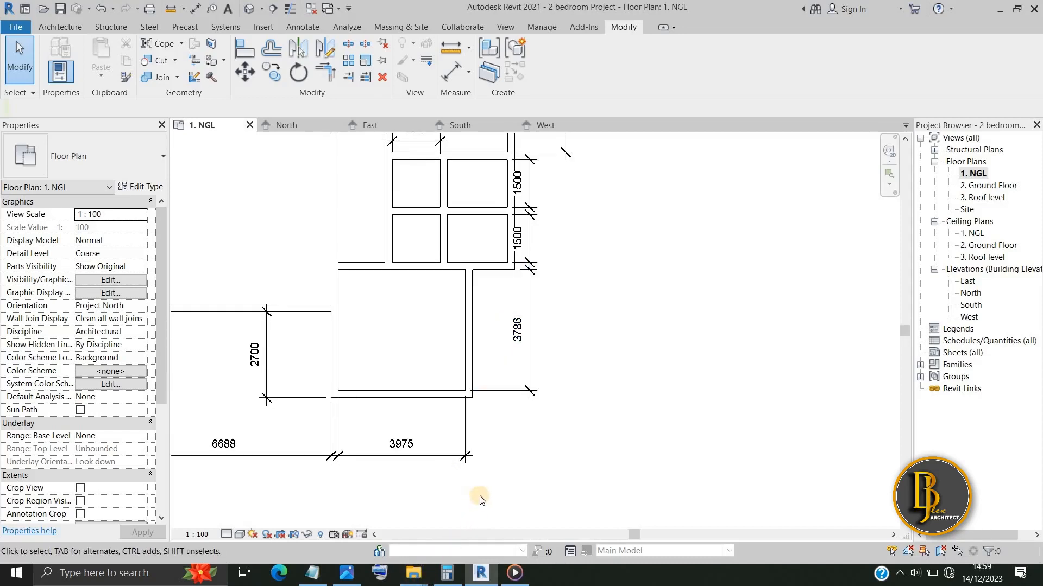
scroll(479, 500, down, 4)
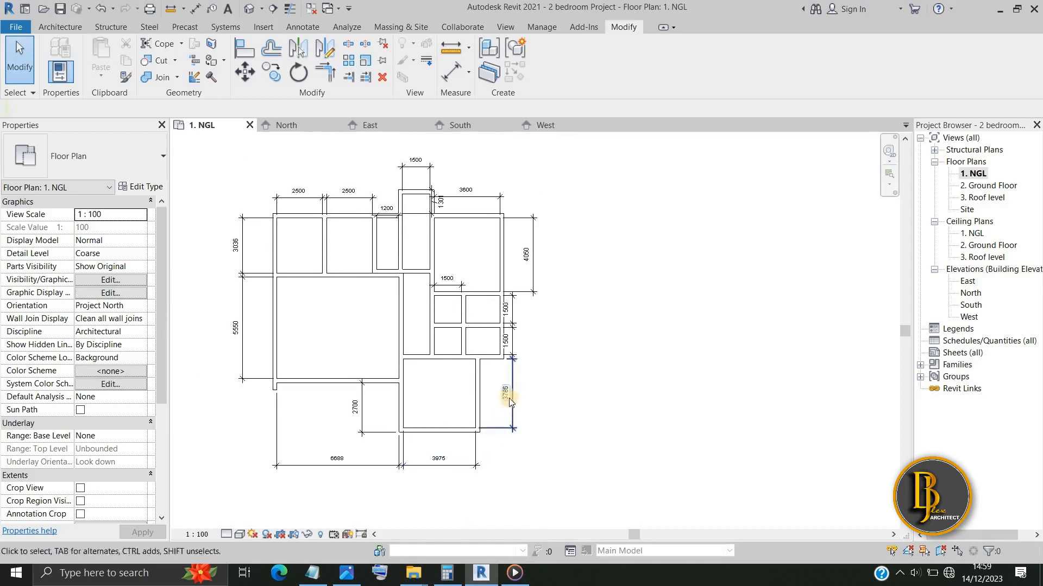
scroll(490, 409, up, 3)
middle_drag(489, 412, 454, 338)
click(399, 364)
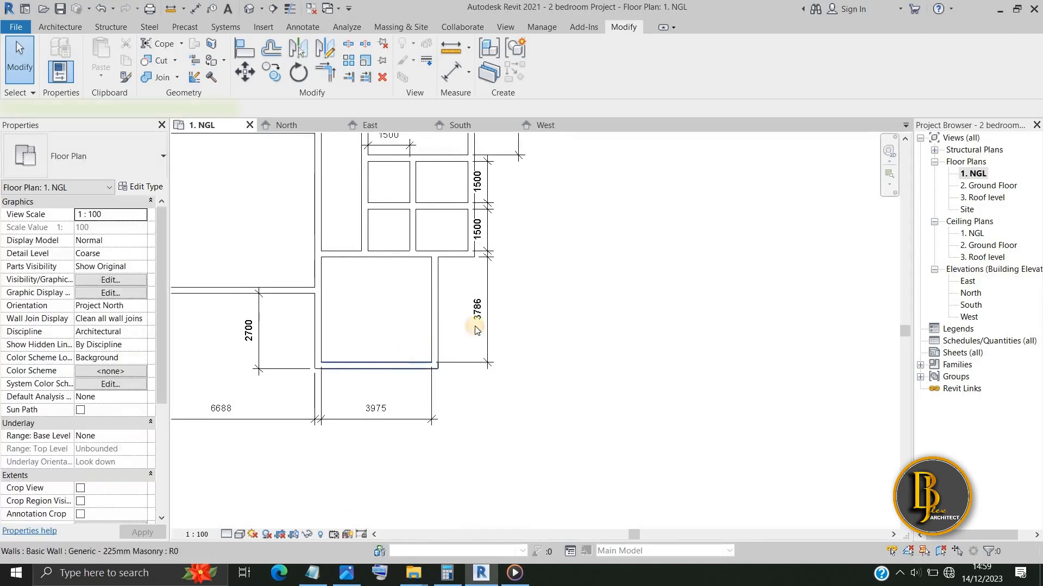
click(478, 311)
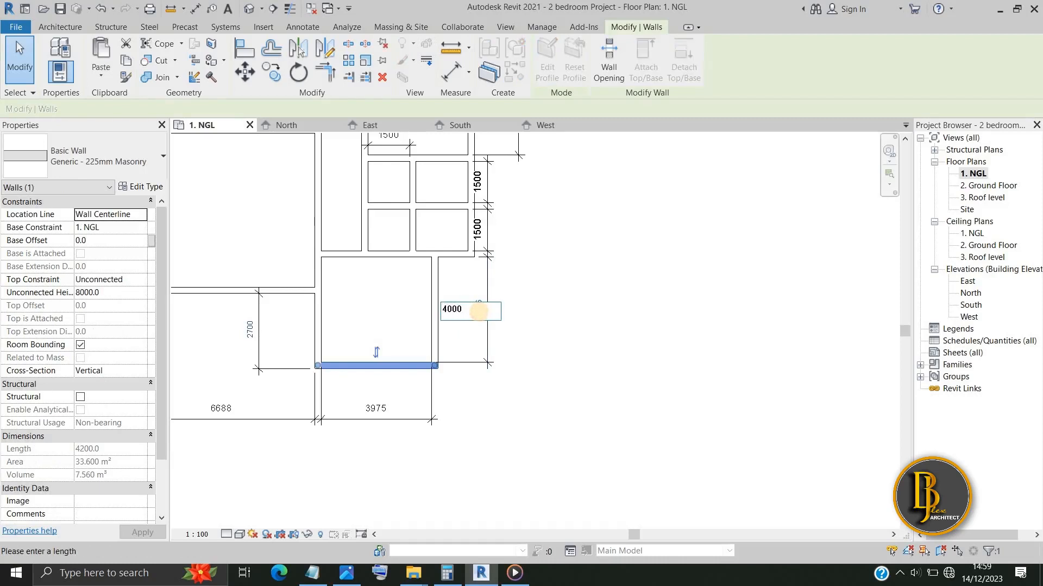
key(Return)
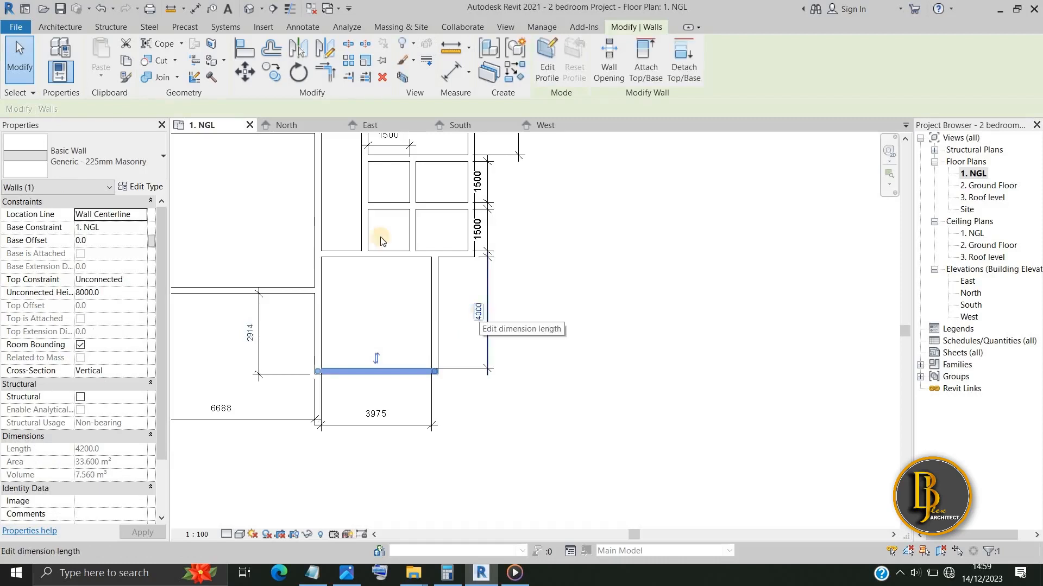
Step: Compare the porch-side depth and master bedroom corner with the entrance porch dimensions in the reference drawing
scroll(259, 288, down, 2)
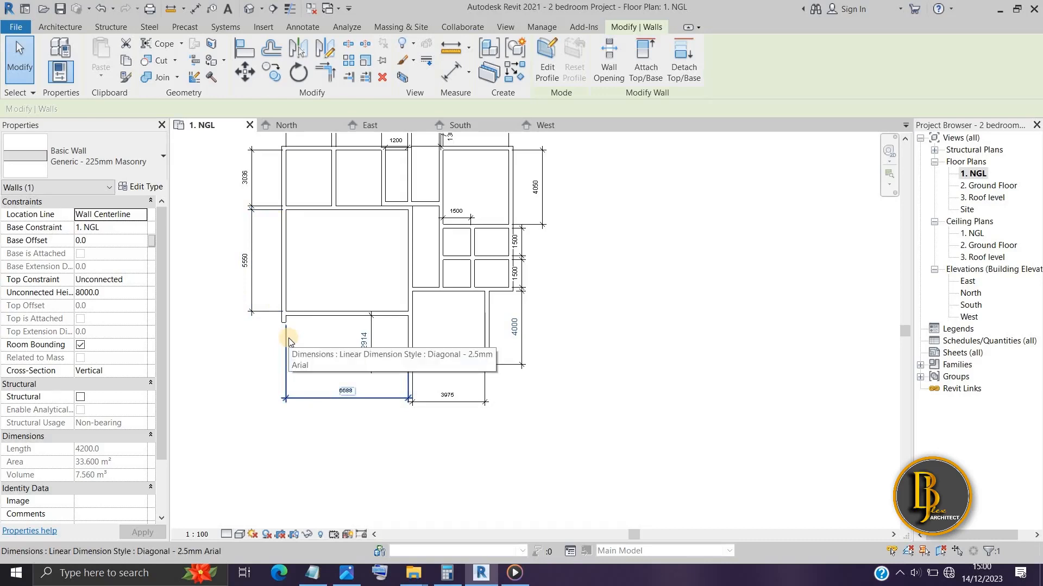
scroll(286, 332, up, 2)
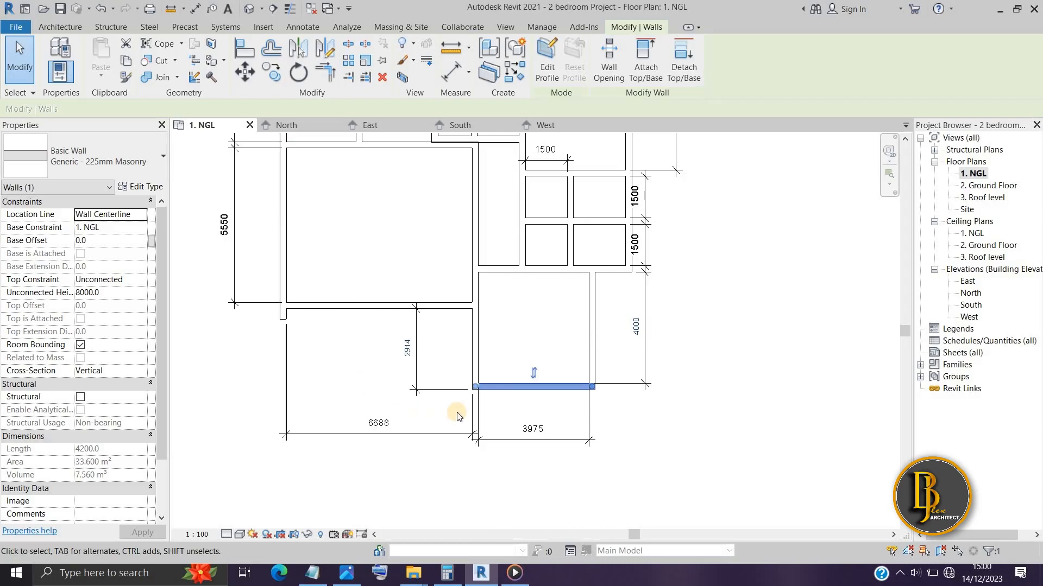
scroll(457, 417, up, 3)
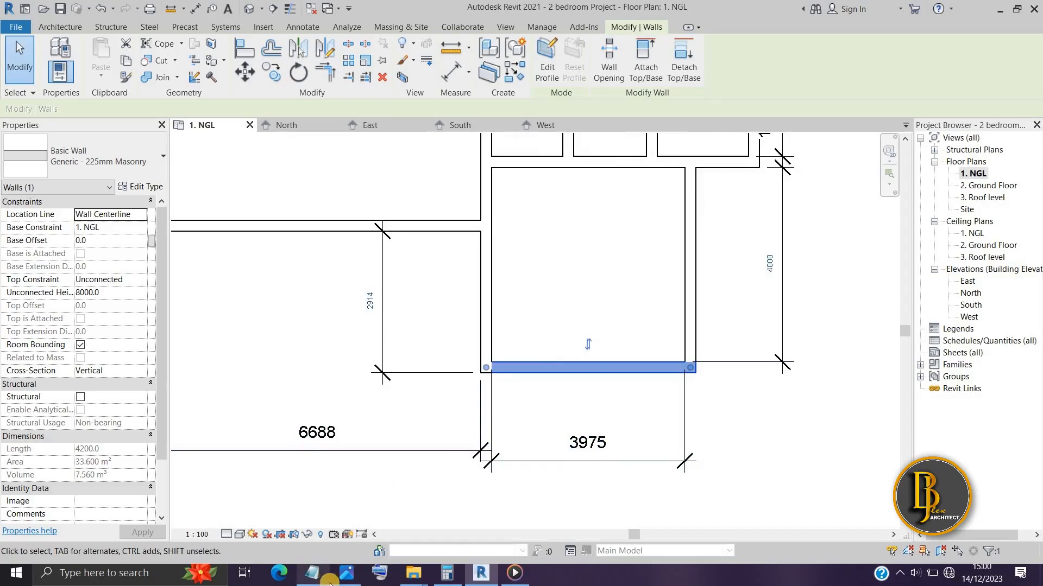
click(346, 574)
drag(236, 465, 333, 216)
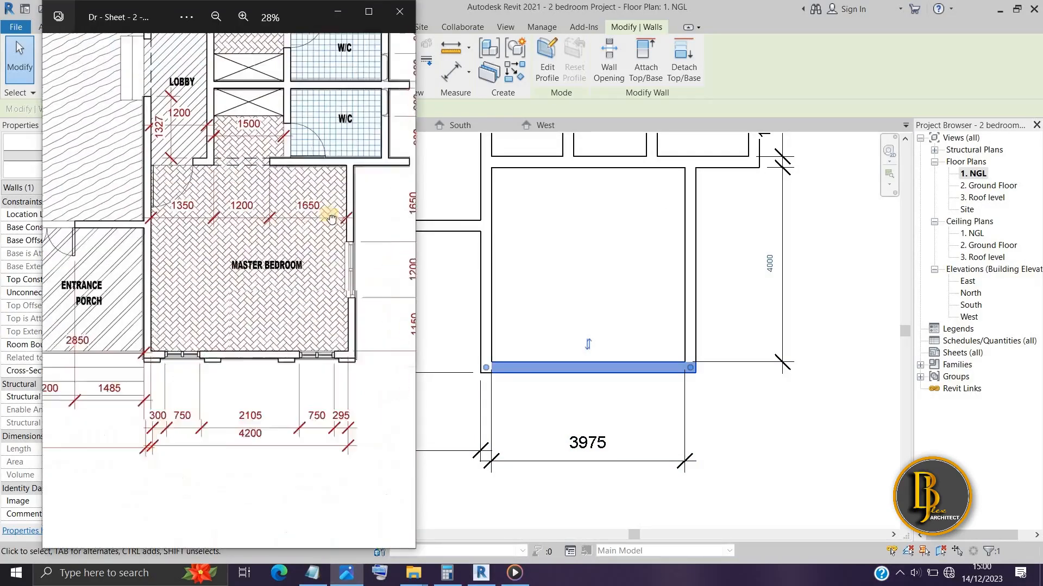
scroll(216, 360, up, 3)
scroll(253, 370, down, 1)
drag(253, 370, 372, 370)
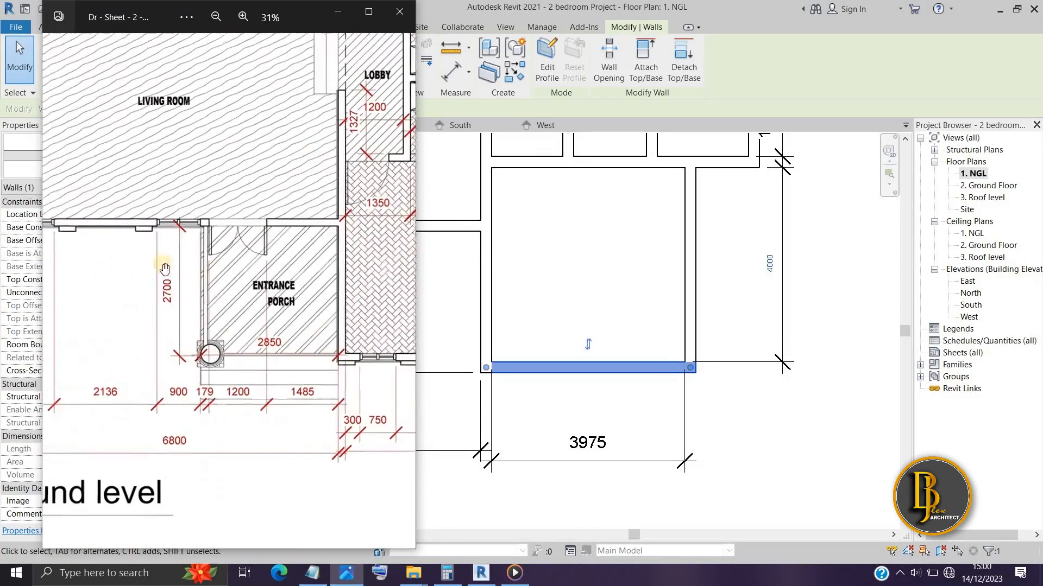
scroll(338, 347, up, 5)
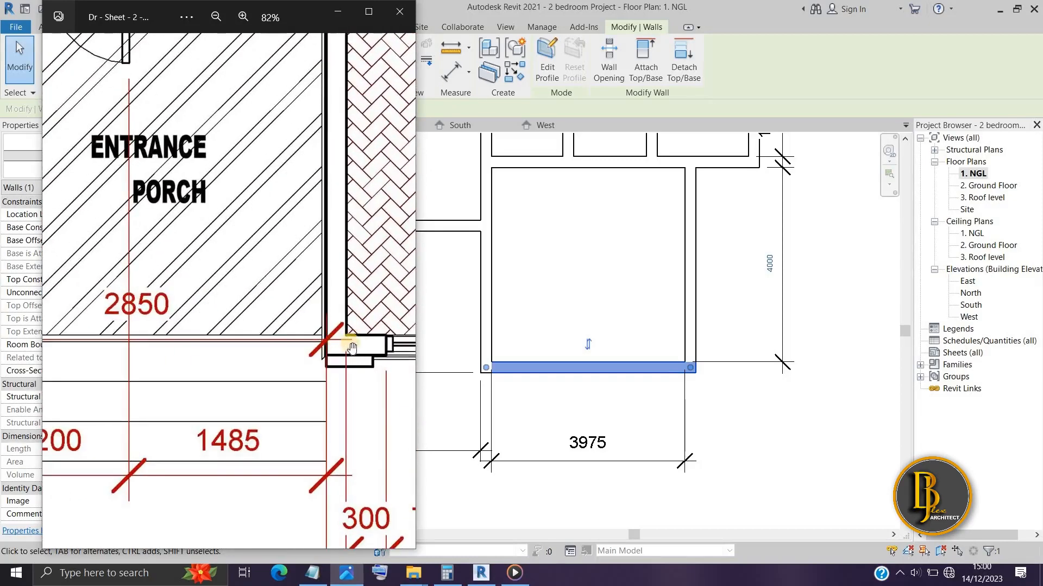
scroll(335, 349, up, 3)
drag(390, 330, 415, 345)
scroll(408, 346, down, 4)
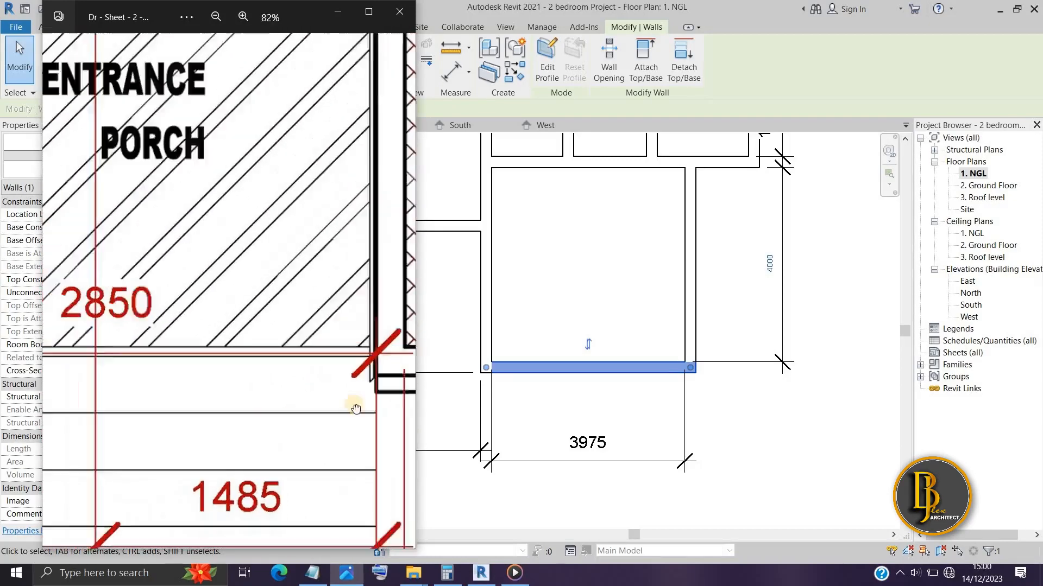
drag(323, 397, 373, 396)
scroll(106, 361, down, 3)
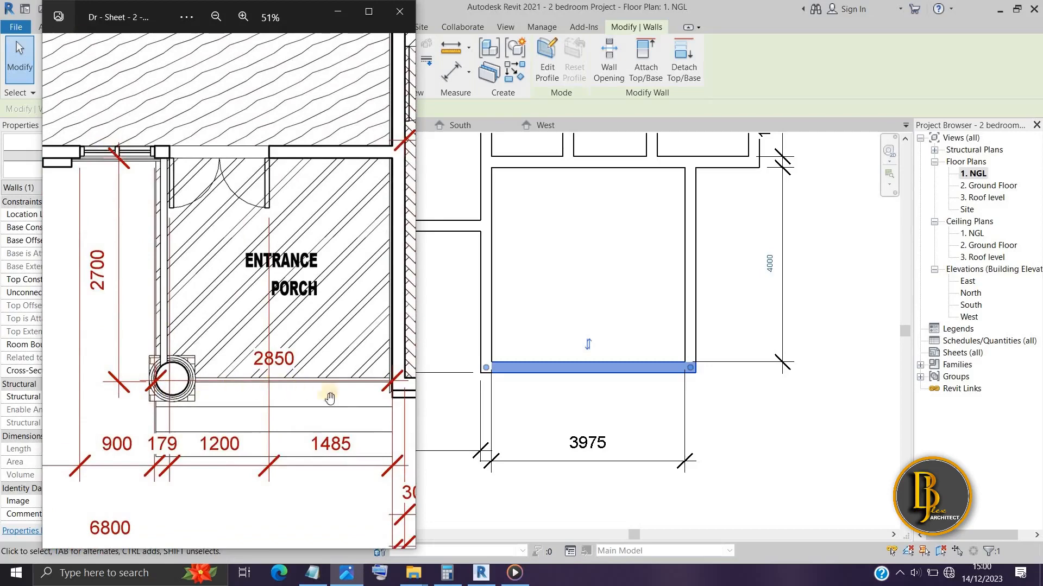
Step: Check the porch corner in the reference drawing, then shift the porch-depth dimension's witness line to the inner face of the master bedroom's end wall
drag(342, 401, 279, 405)
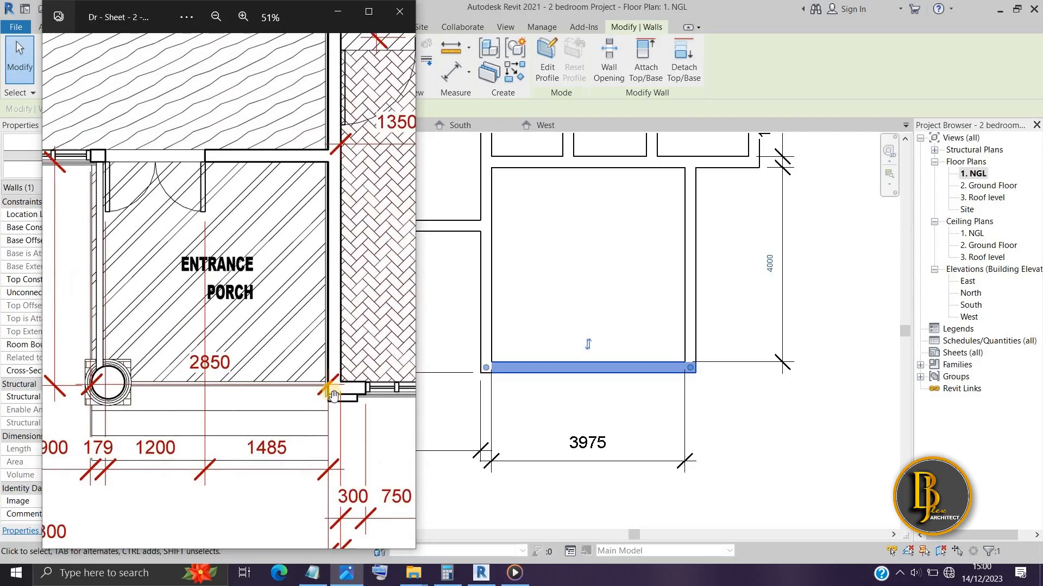
scroll(333, 395, up, 3)
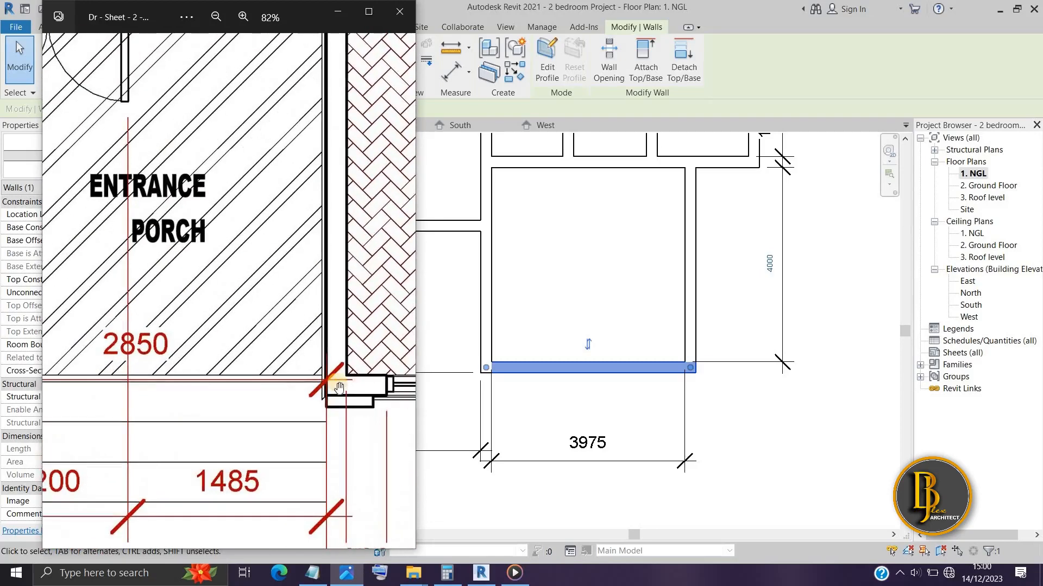
click(458, 412)
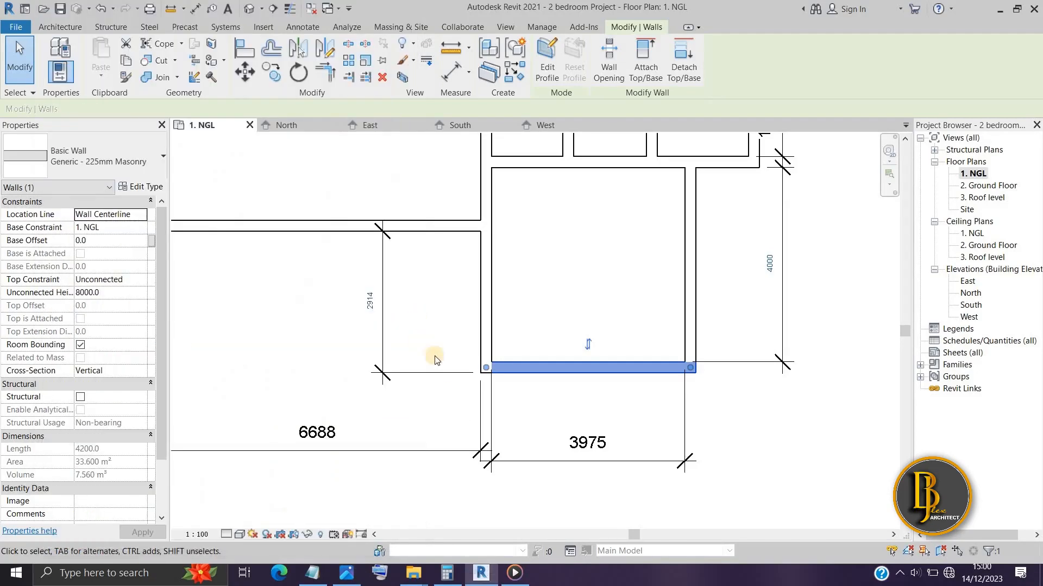
click(483, 390)
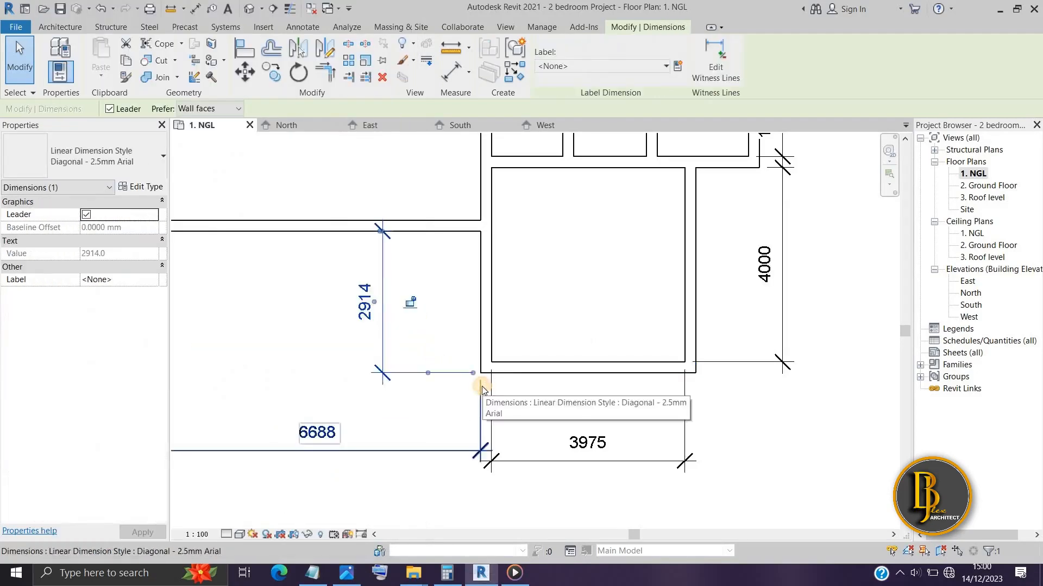
scroll(482, 388, up, 2)
drag(485, 358, 414, 354)
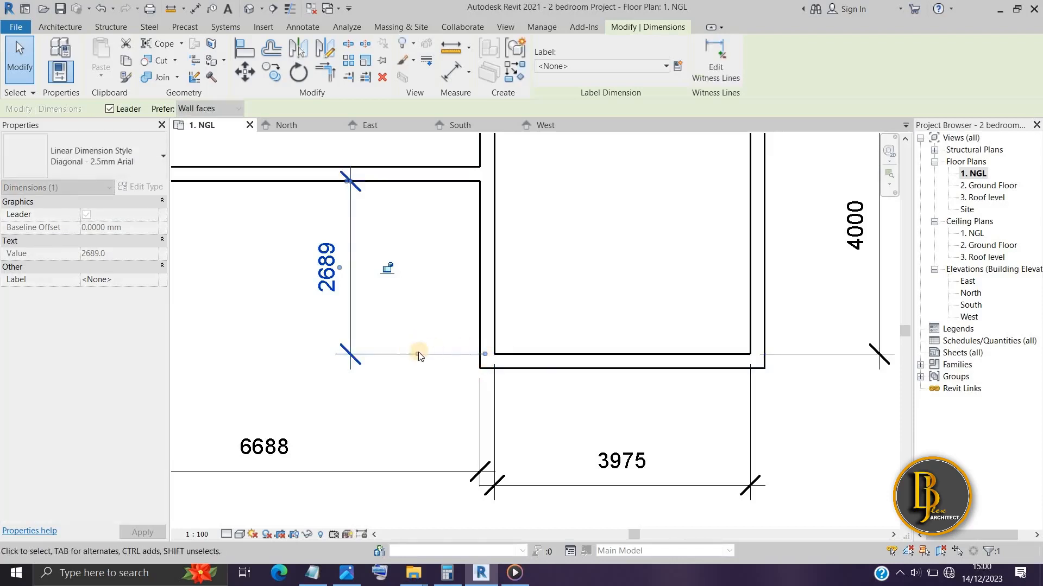
click(497, 362)
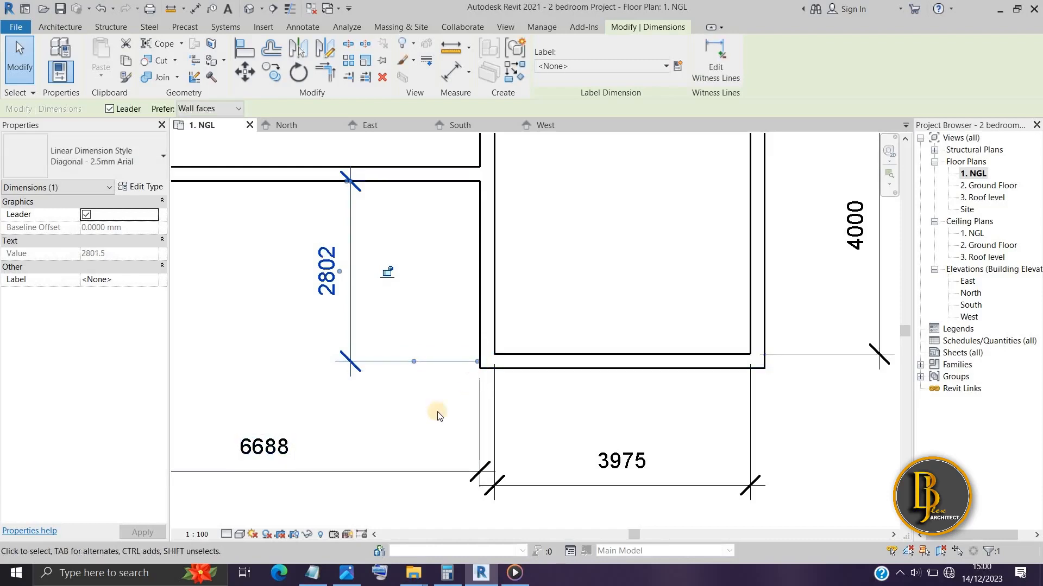
scroll(365, 396, down, 2)
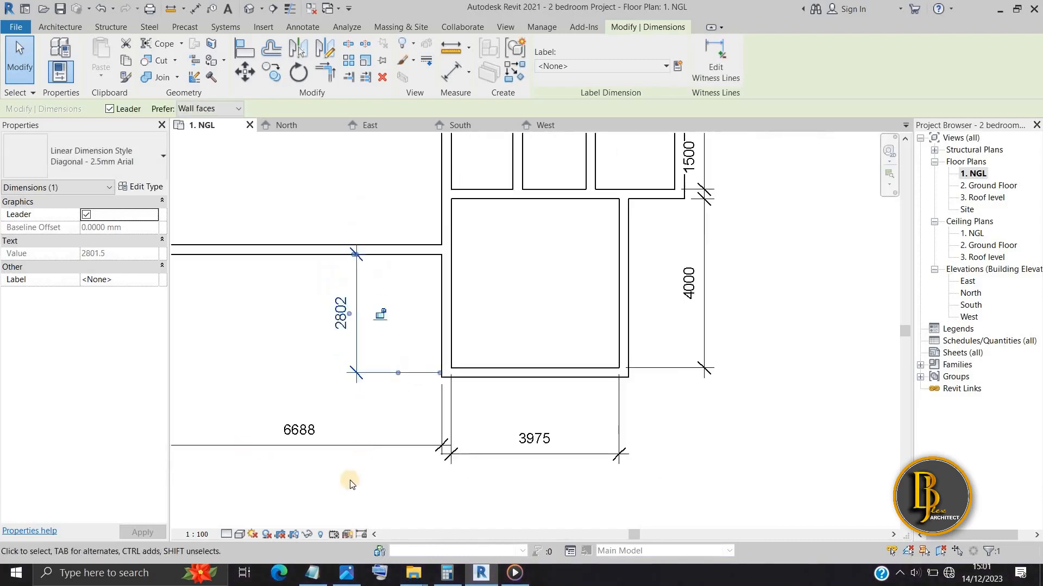
mouse_move(452, 572)
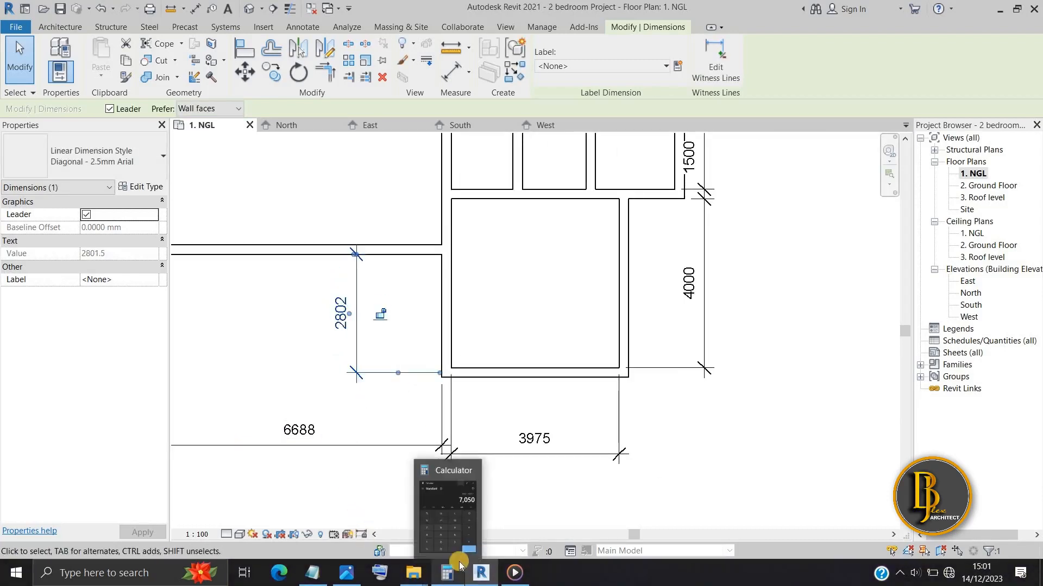
click(326, 510)
Step: Move the outer side wall of the master bedroom to make the room 4200 mm wide
scroll(326, 510, down, 1)
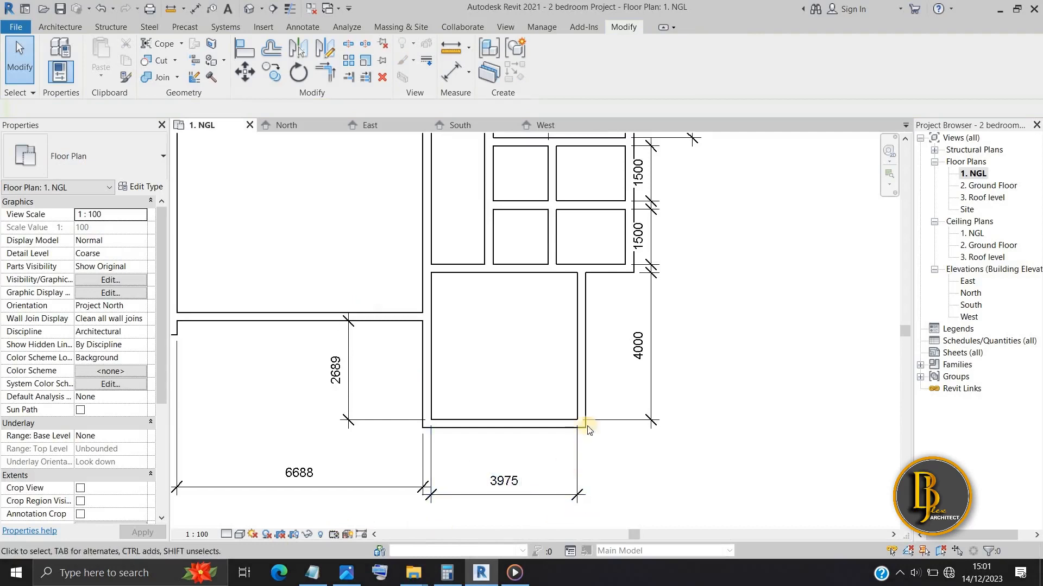
scroll(532, 445, down, 1)
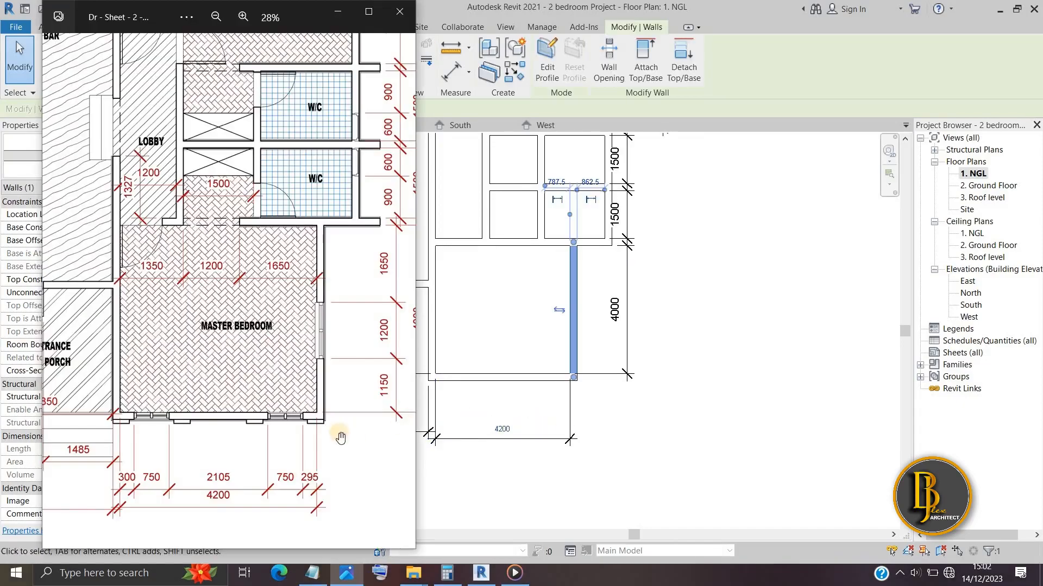
Step: Examine the reference drawing's dimensions around the master bedroom, W/Cs, kitchen, living room and entrance porch, and compare them with the modelled walls
scroll(340, 438, down, 4)
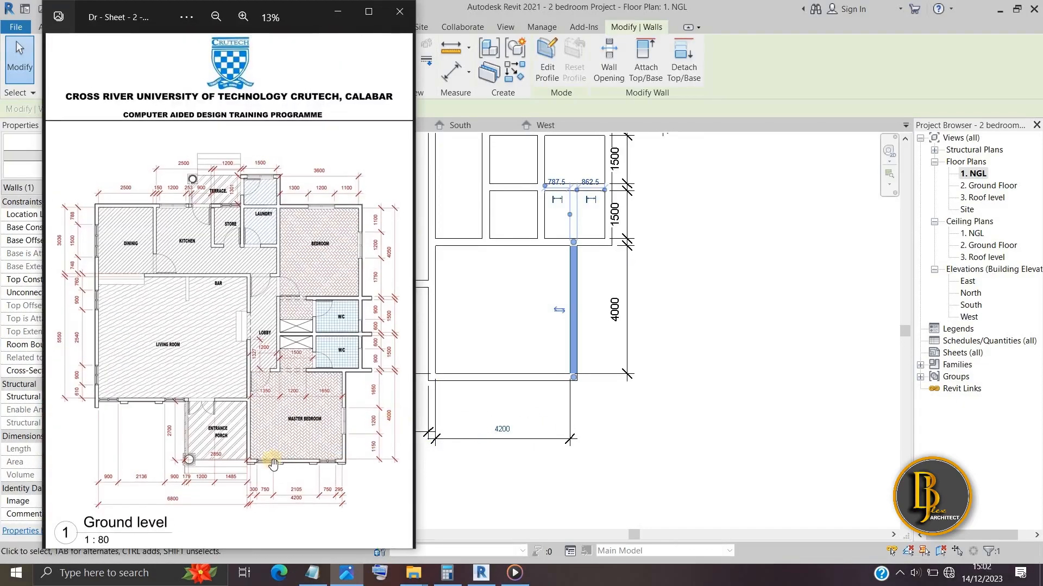
scroll(114, 432, up, 5)
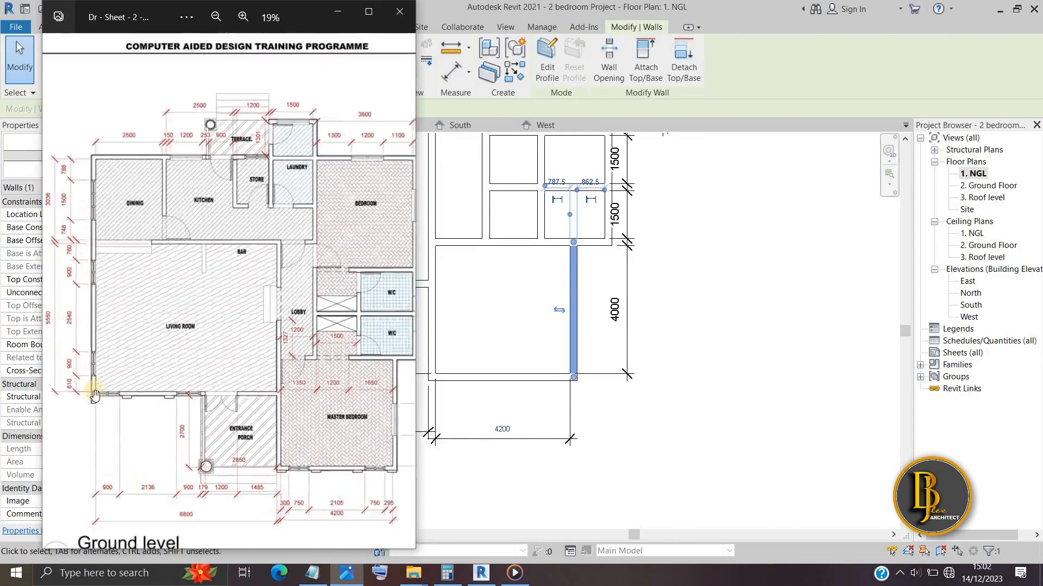
scroll(93, 391, down, 2)
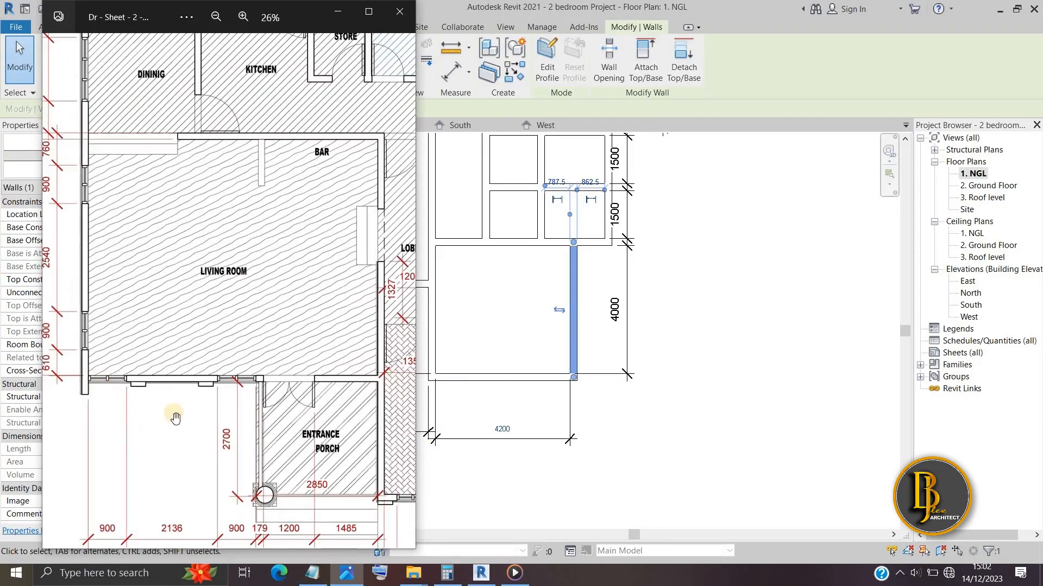
scroll(179, 414, down, 2)
drag(273, 432, 293, 422)
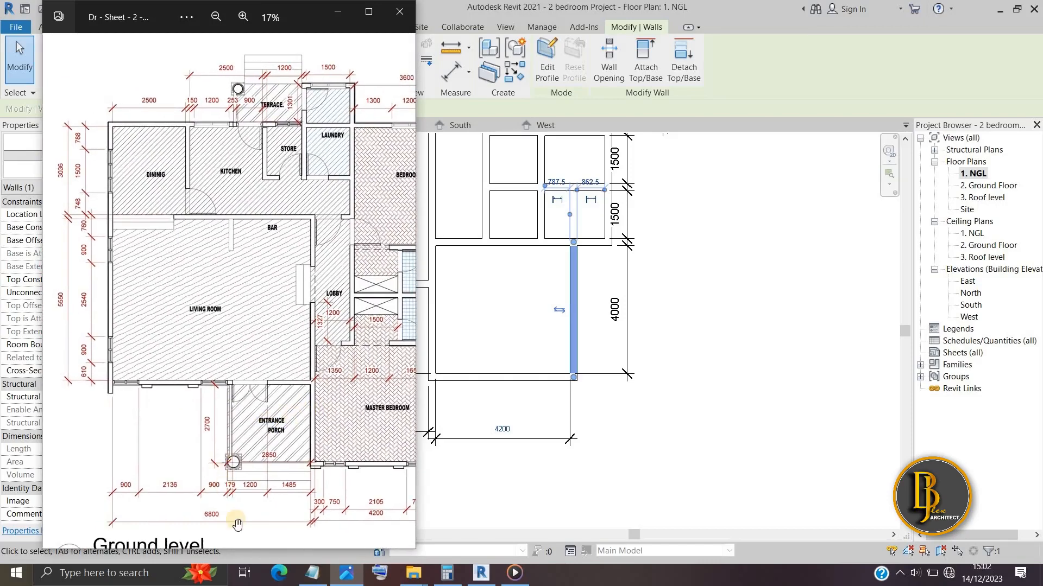
scroll(248, 519, up, 3)
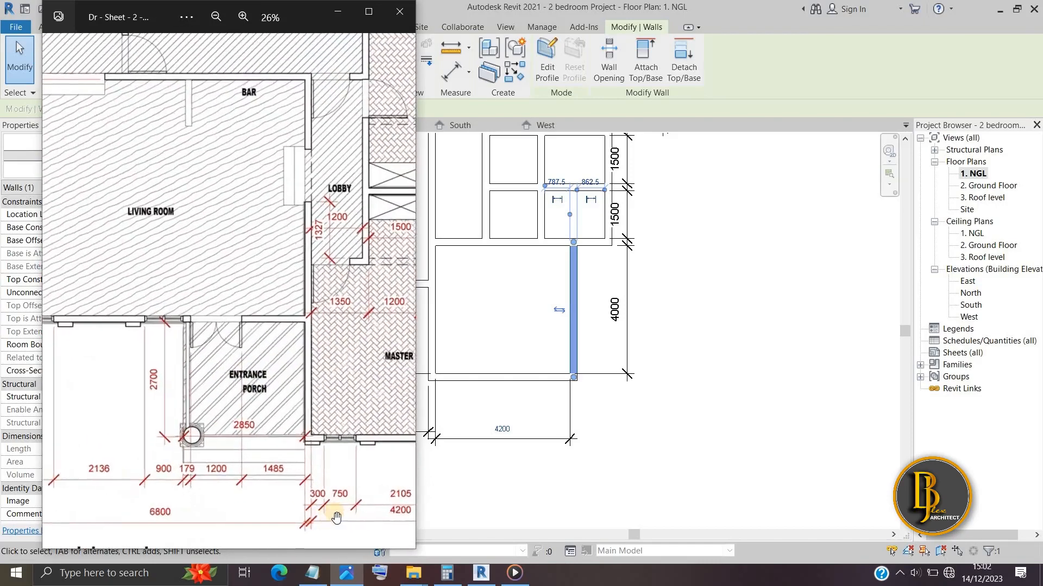
drag(145, 476, 129, 538)
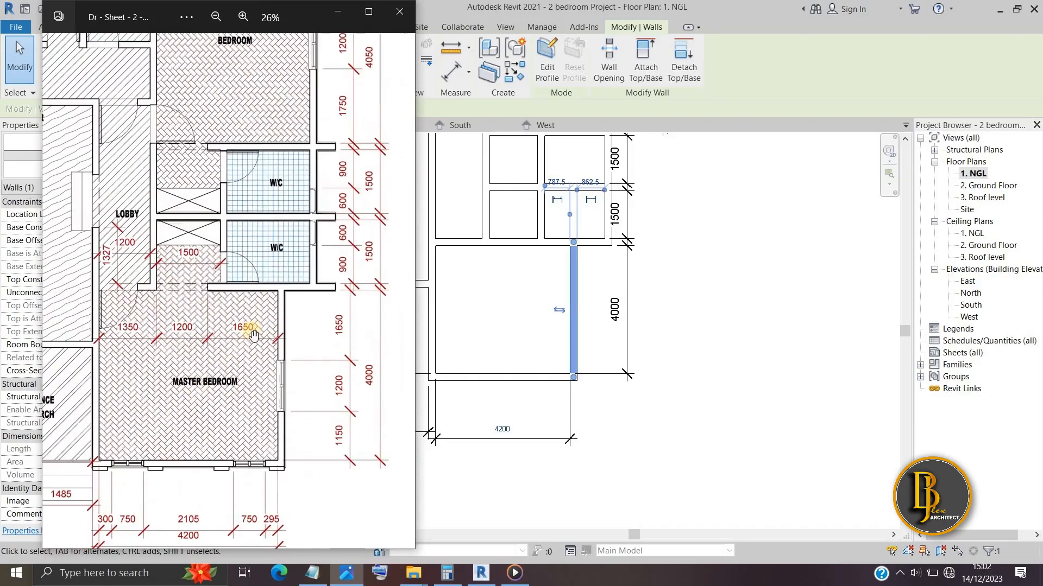
drag(251, 332, 332, 535)
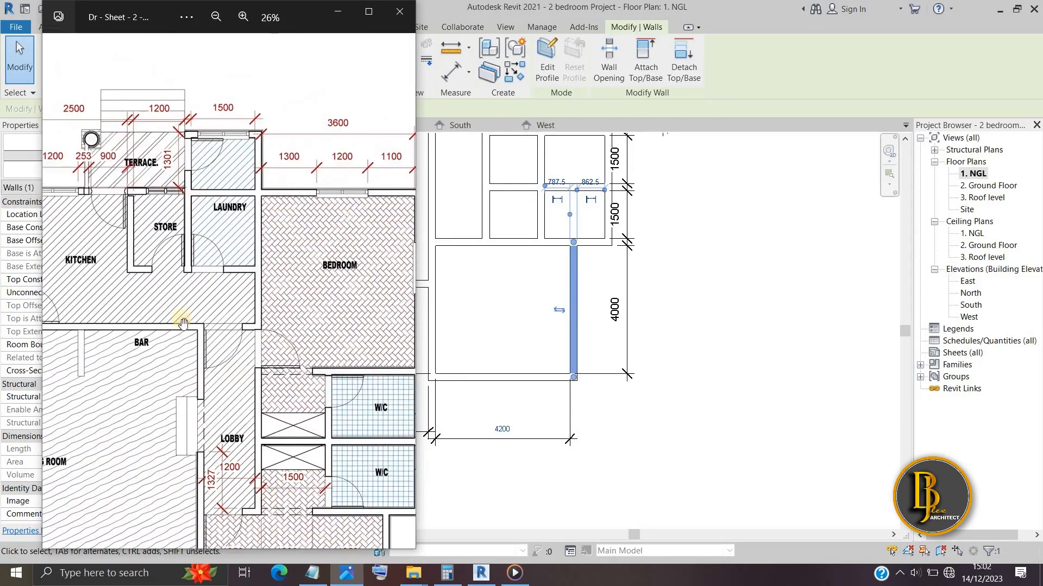
drag(182, 323, 338, 366)
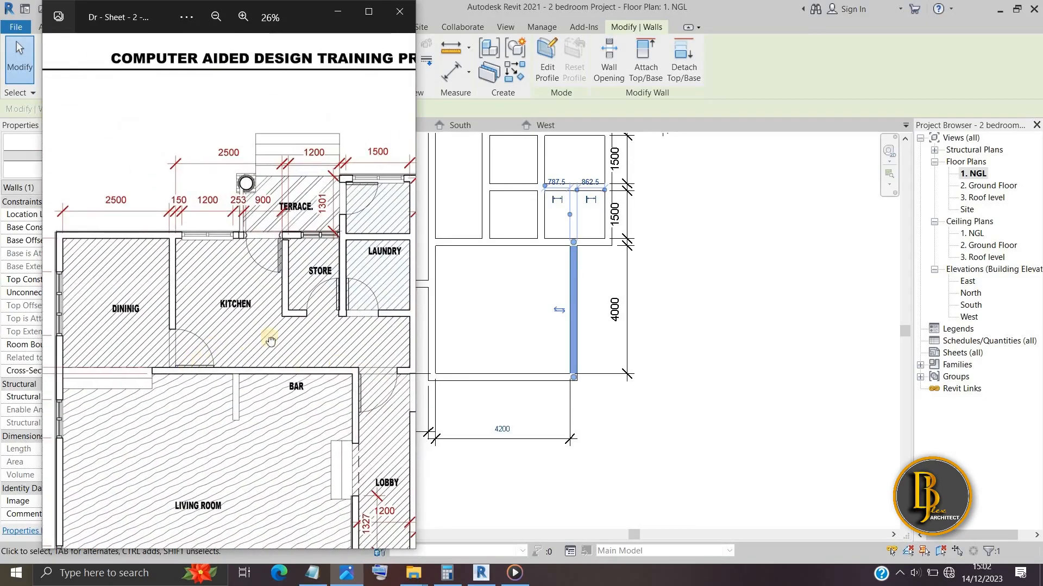
drag(270, 341, 305, 258)
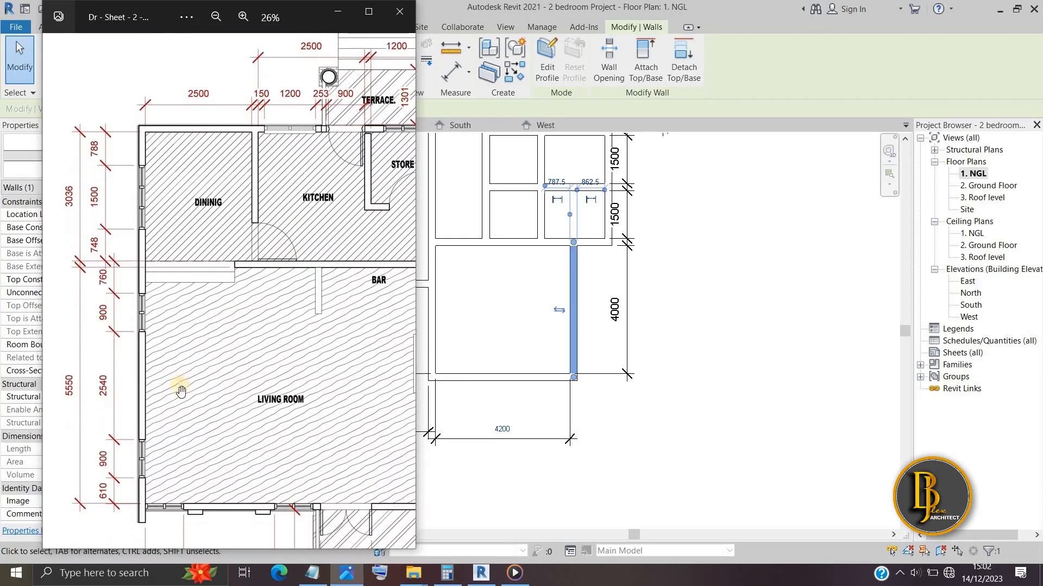
drag(181, 391, 206, 165)
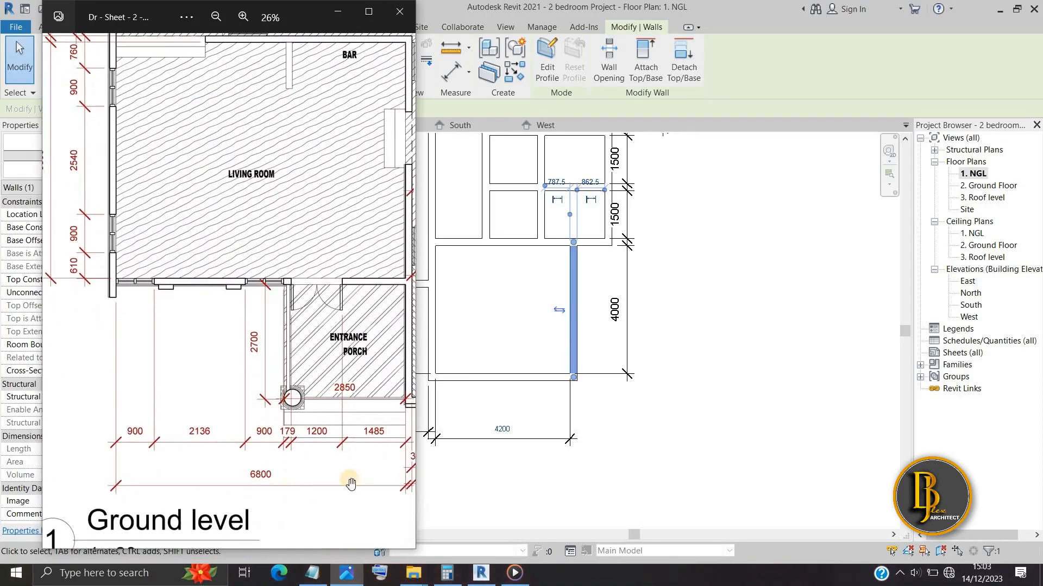
drag(262, 301, 224, 295)
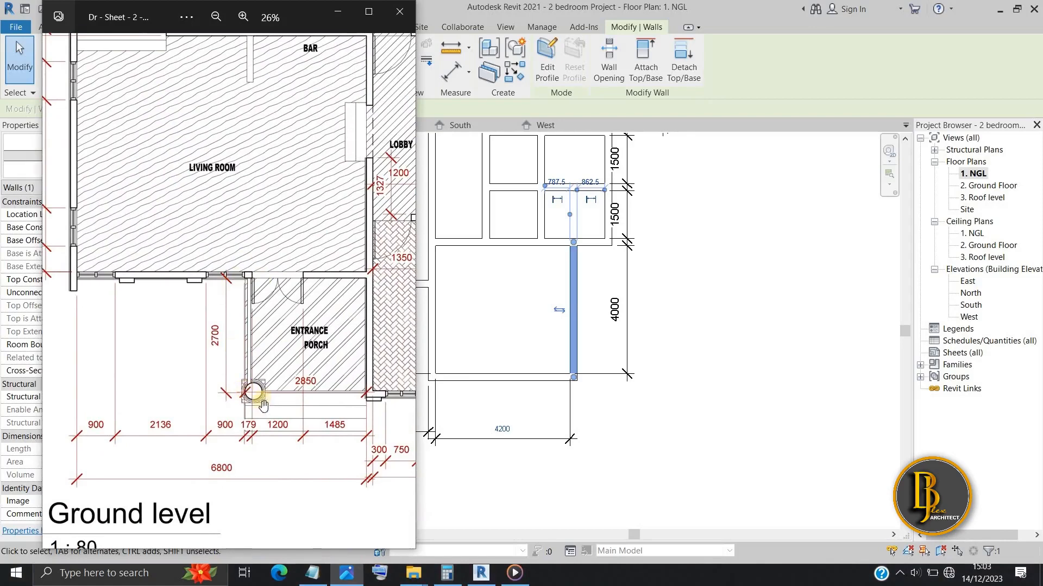
click(336, 17)
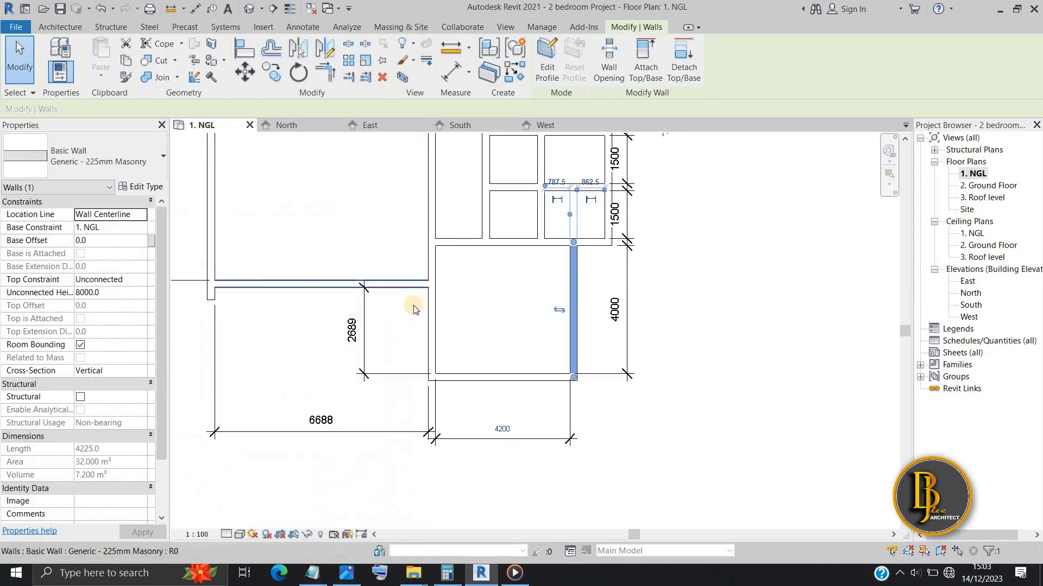
Step: Check the overall living room width and the dimensions around the dining room, laundry and lobby in the reference drawing
click(345, 573)
scroll(221, 465, up, 2)
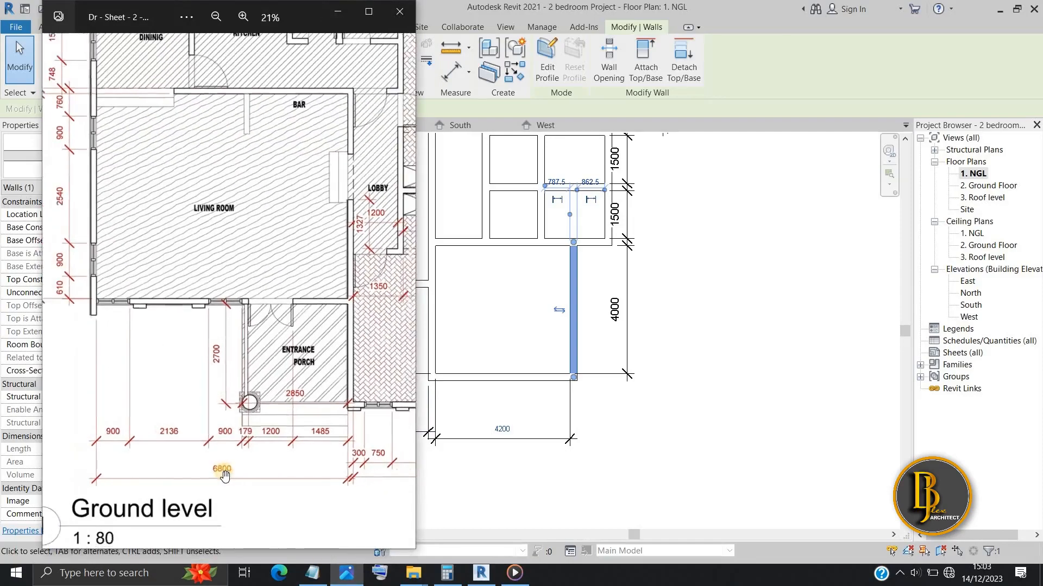
scroll(149, 410, down, 3)
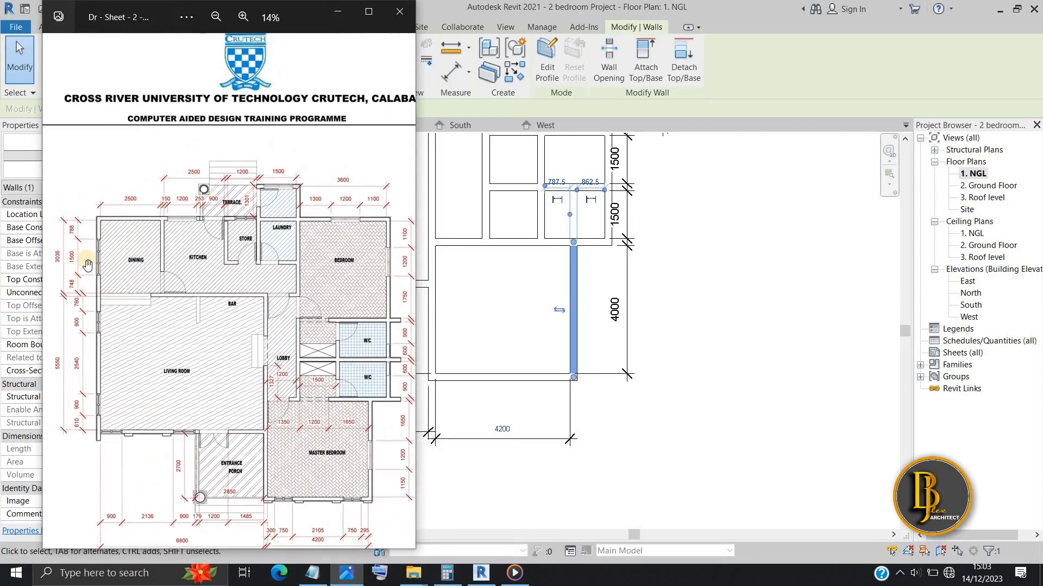
scroll(88, 265, up, 3)
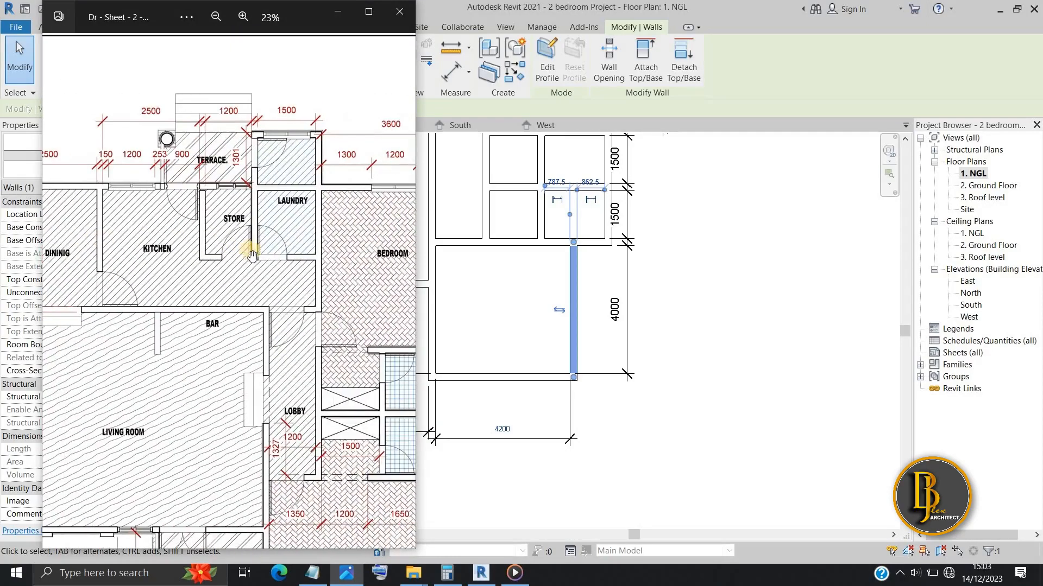
drag(251, 256, 249, 210)
scroll(235, 304, down, 2)
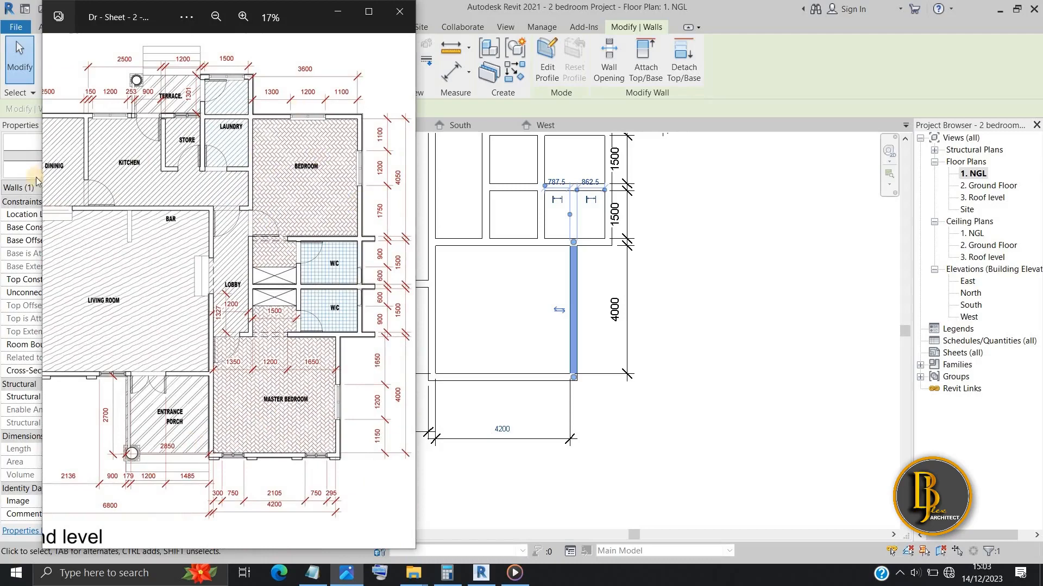
click(344, 18)
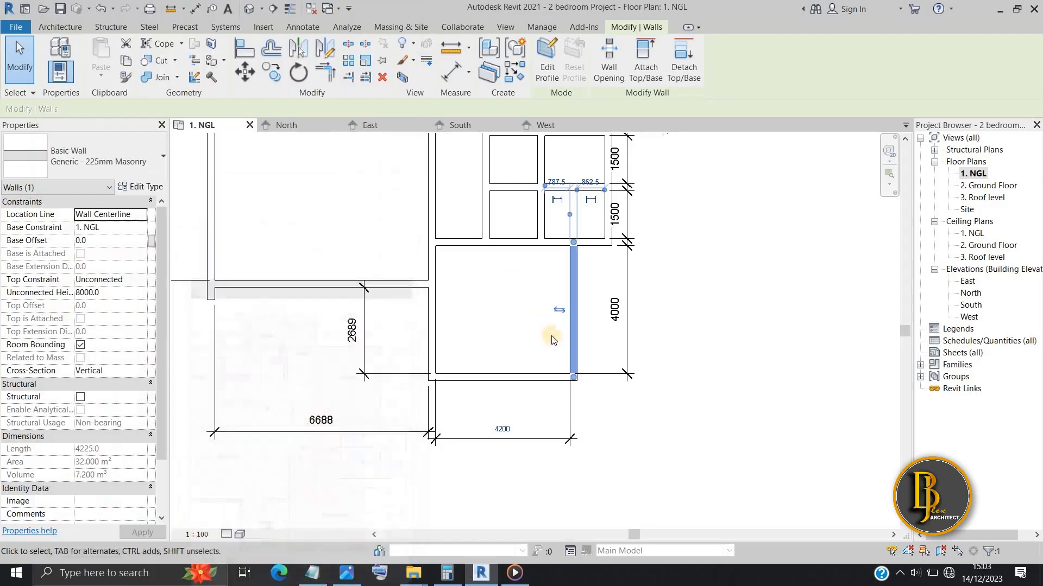
Step: Check the overall living room width and the dimensions around the entrance porch in the reference ground-floor drawing
click(400, 461)
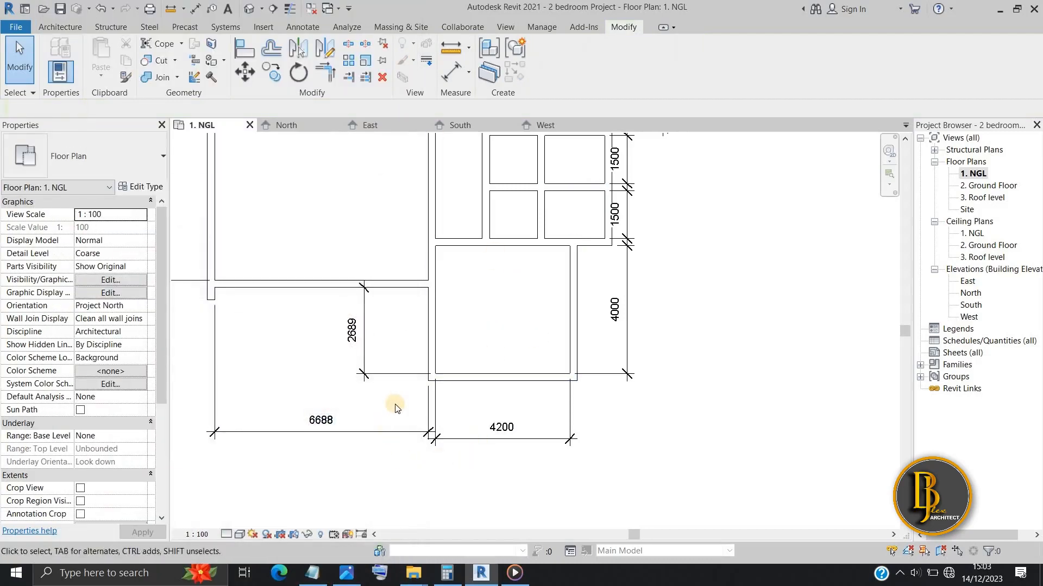
scroll(394, 405, down, 1)
scroll(394, 404, up, 3)
scroll(417, 401, down, 2)
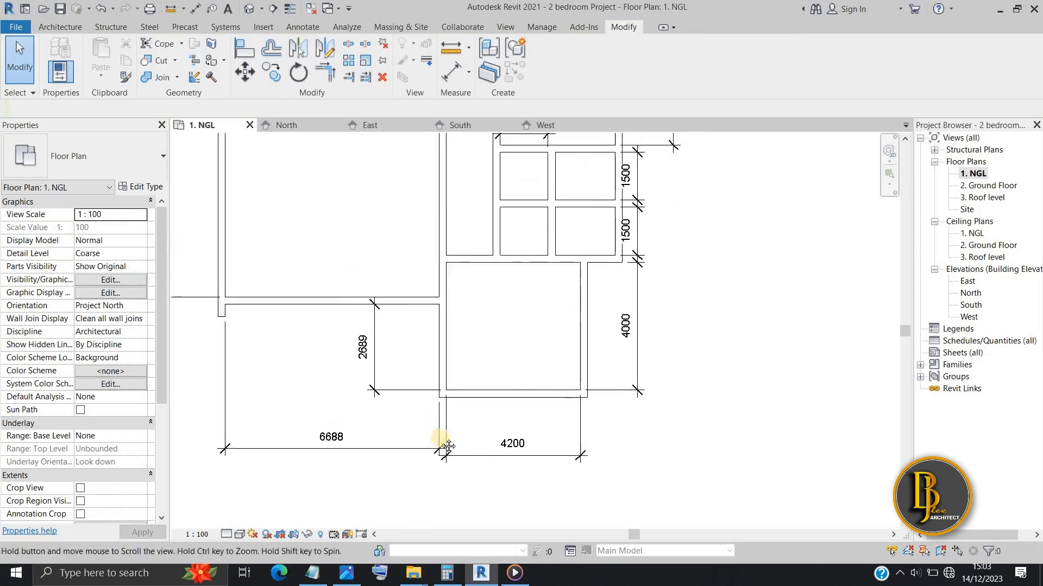
scroll(361, 466, up, 1)
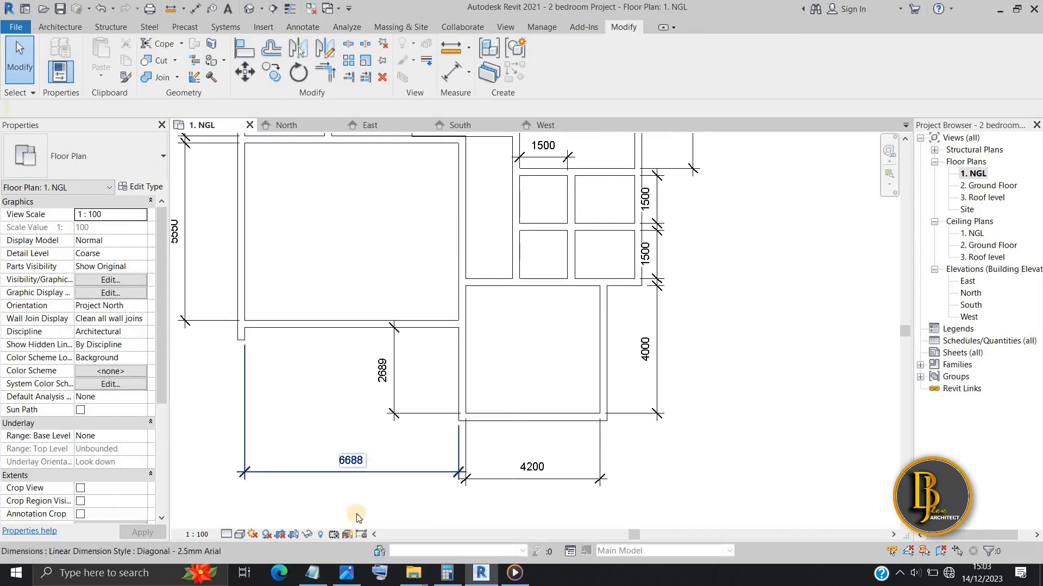
mouse_move(354, 580)
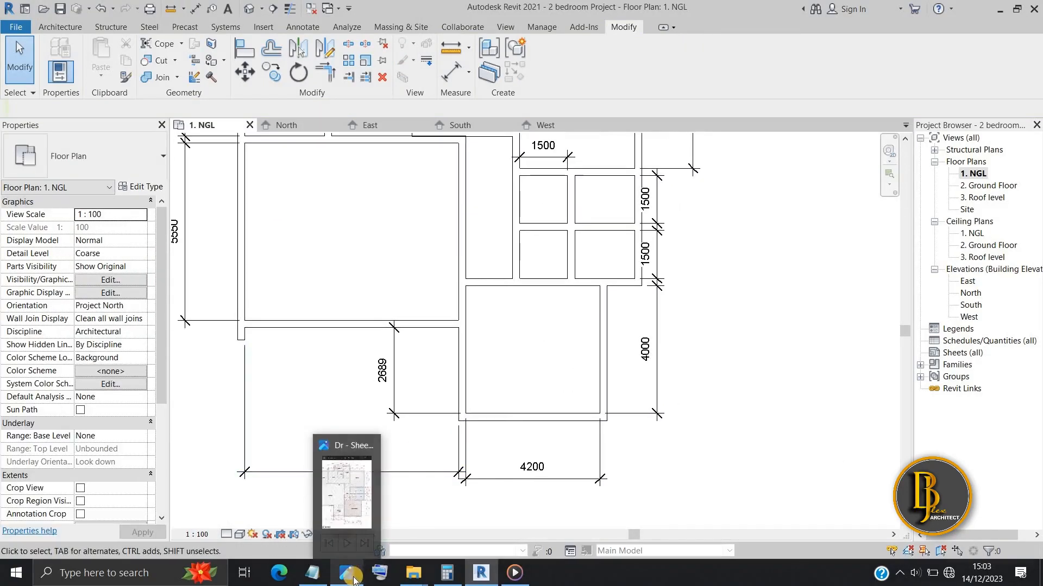
click(352, 580)
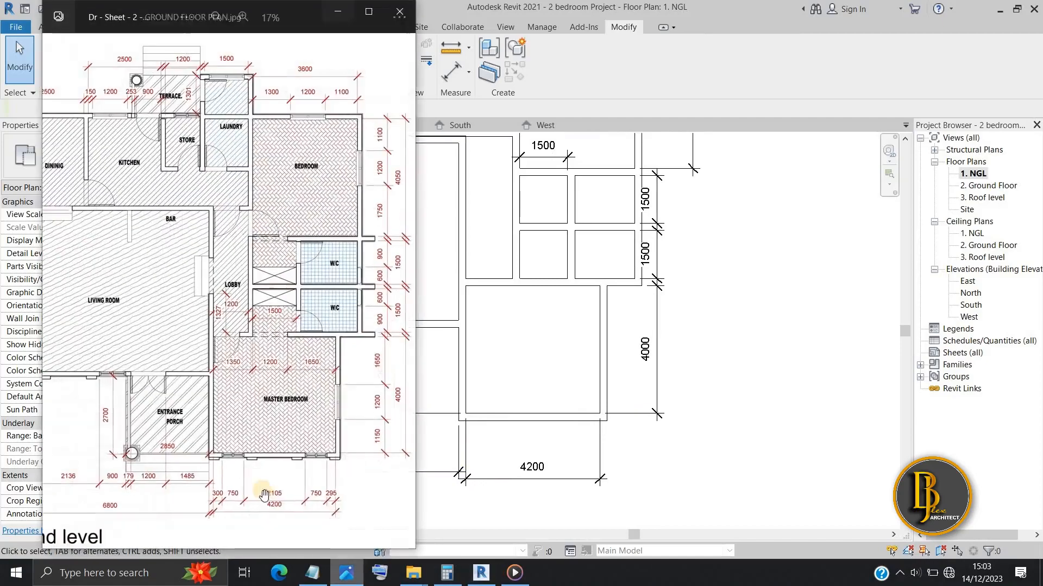
scroll(263, 491, down, 3)
scroll(173, 501, up, 3)
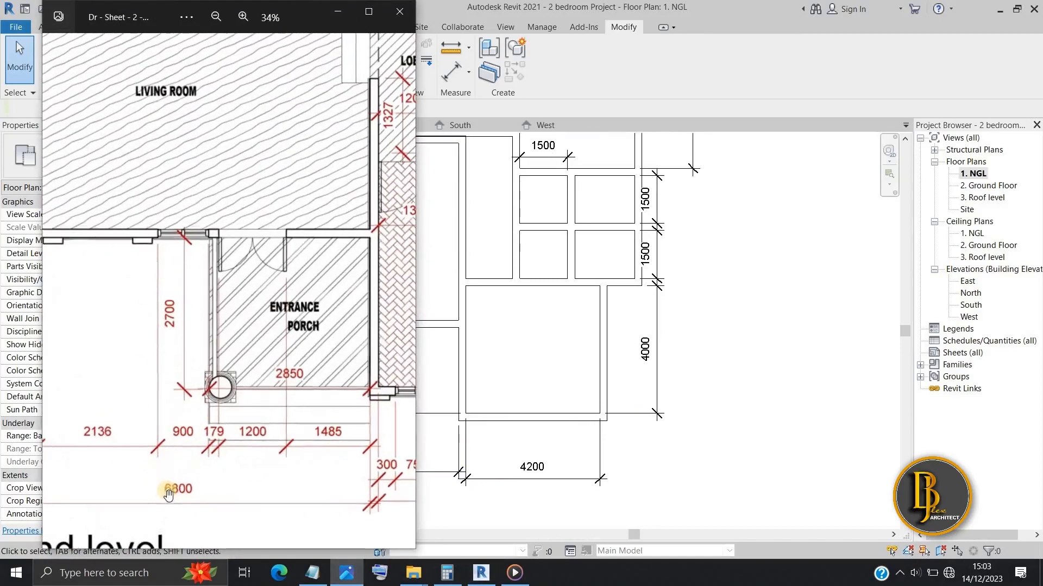
scroll(223, 471, down, 2)
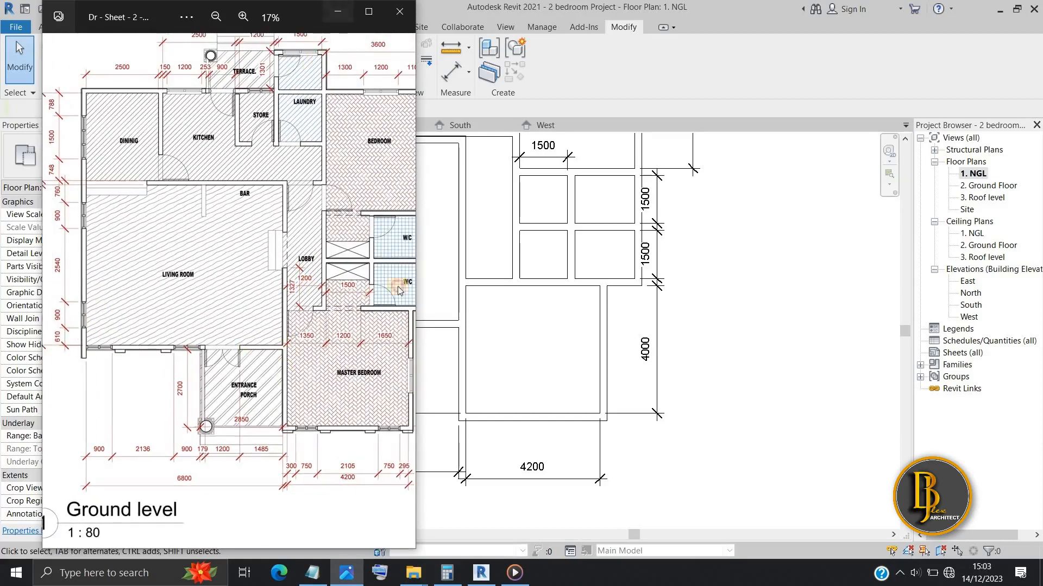
Step: Move the wall between the living room and master bedroom by setting the overall living room width to 6800 mm
click(466, 379)
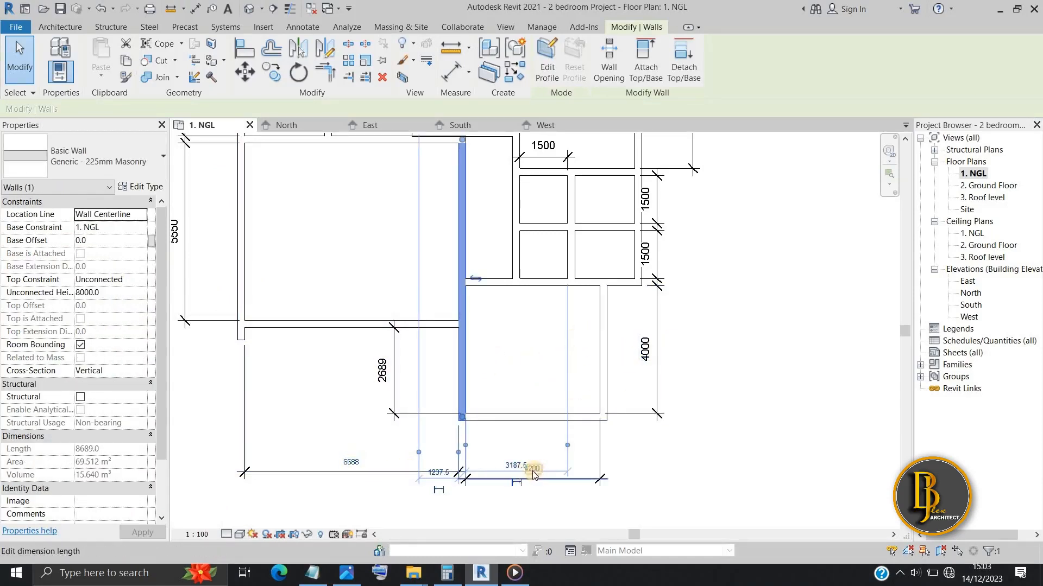
click(539, 491)
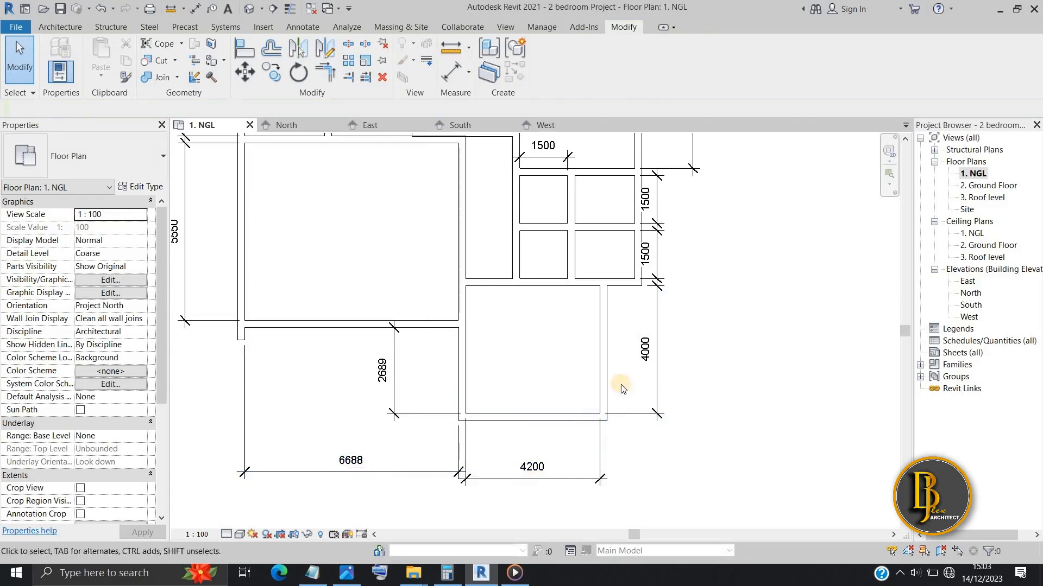
click(447, 364)
click(348, 459)
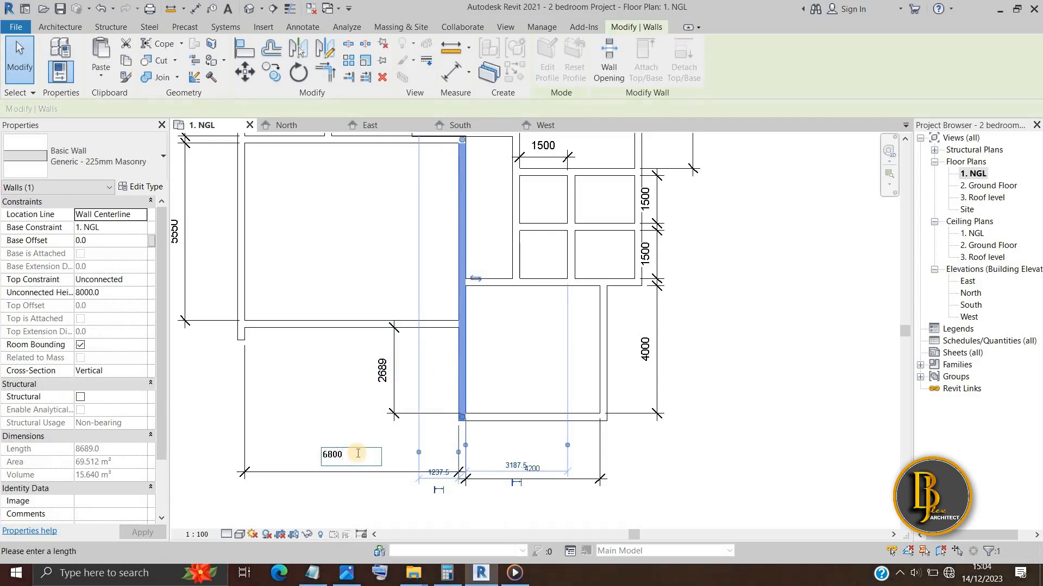
key(Return)
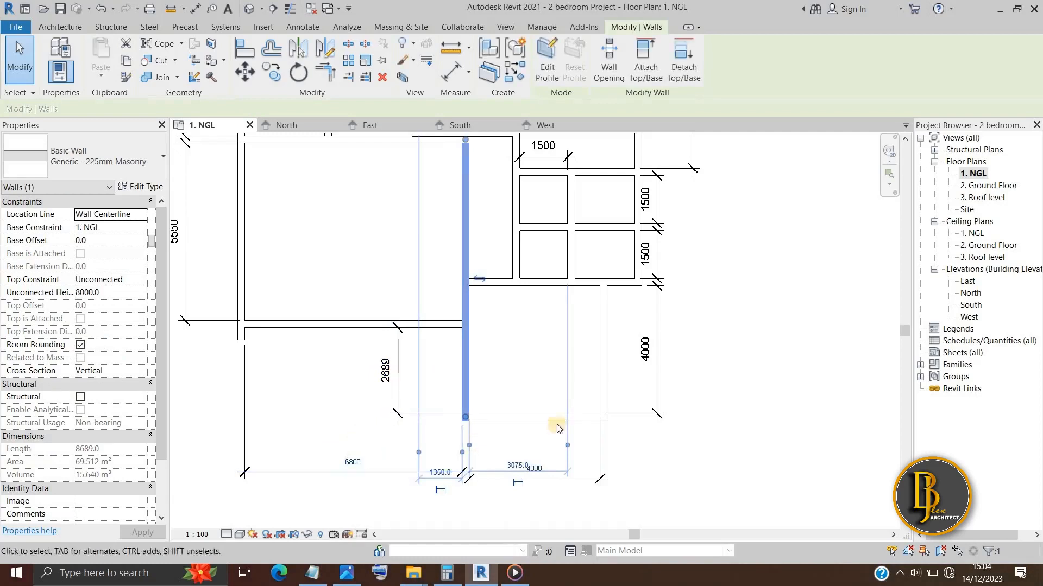
Step: Move the outer side wall of the master bedroom to restore the room's width to 4200 mm
click(522, 383)
middle_drag(536, 491, 530, 453)
scroll(530, 454, up, 1)
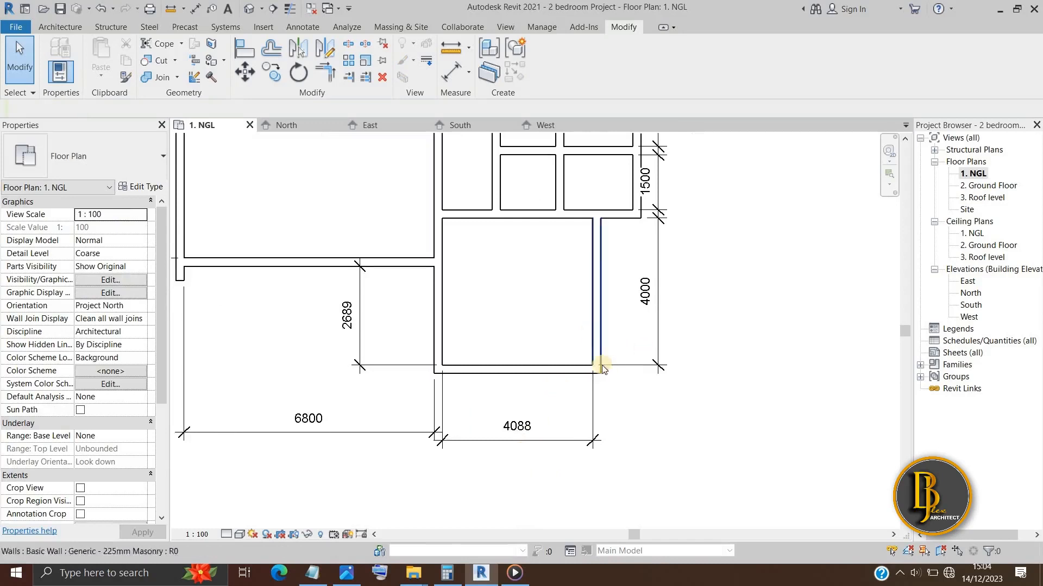
click(598, 334)
click(523, 424)
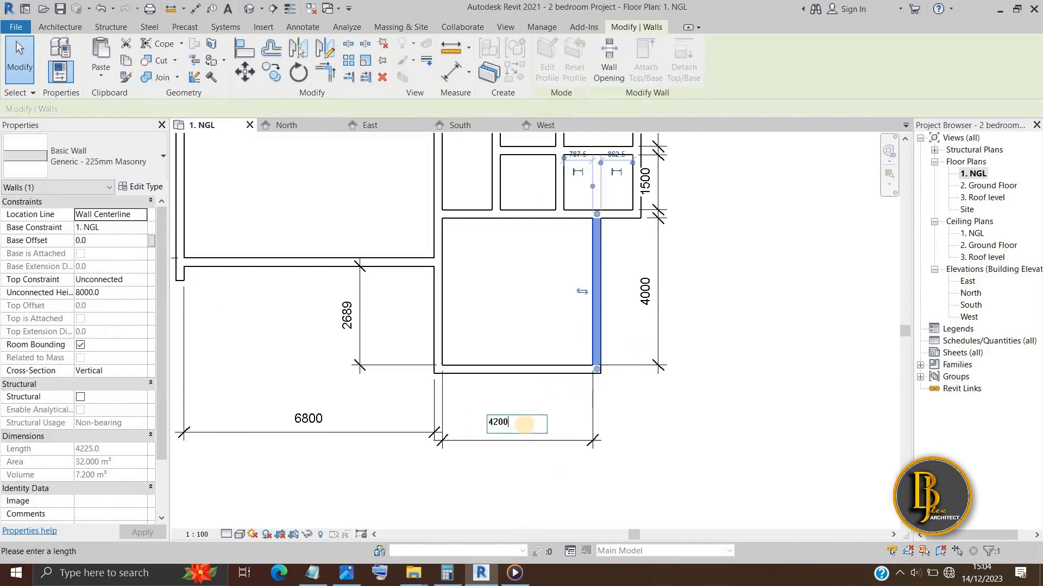
text(4200)
key(Return)
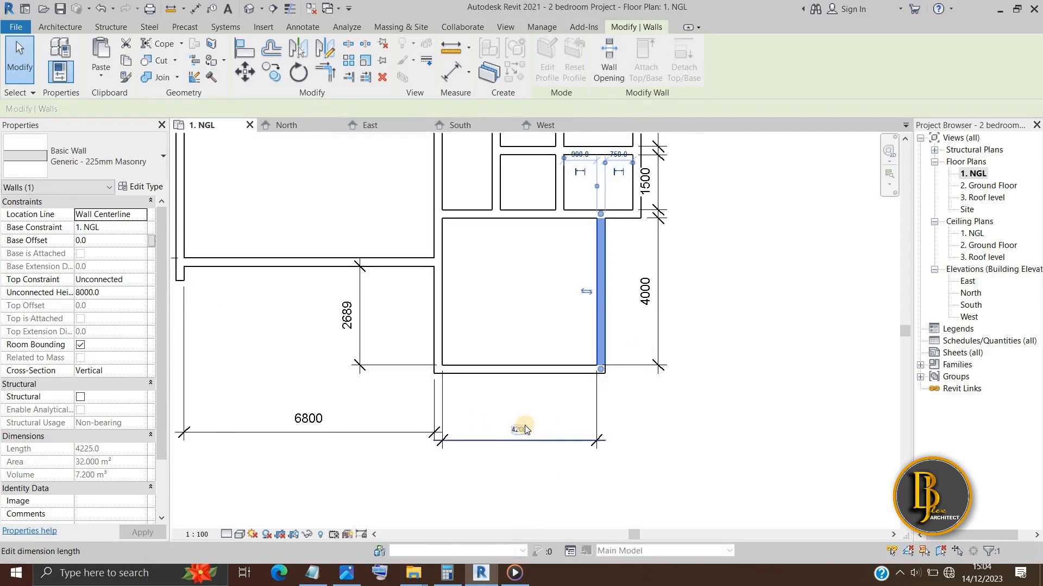
click(543, 315)
Step: Bring the whole floor plan into view and save the project
scroll(551, 313, down, 2)
scroll(485, 336, down, 3)
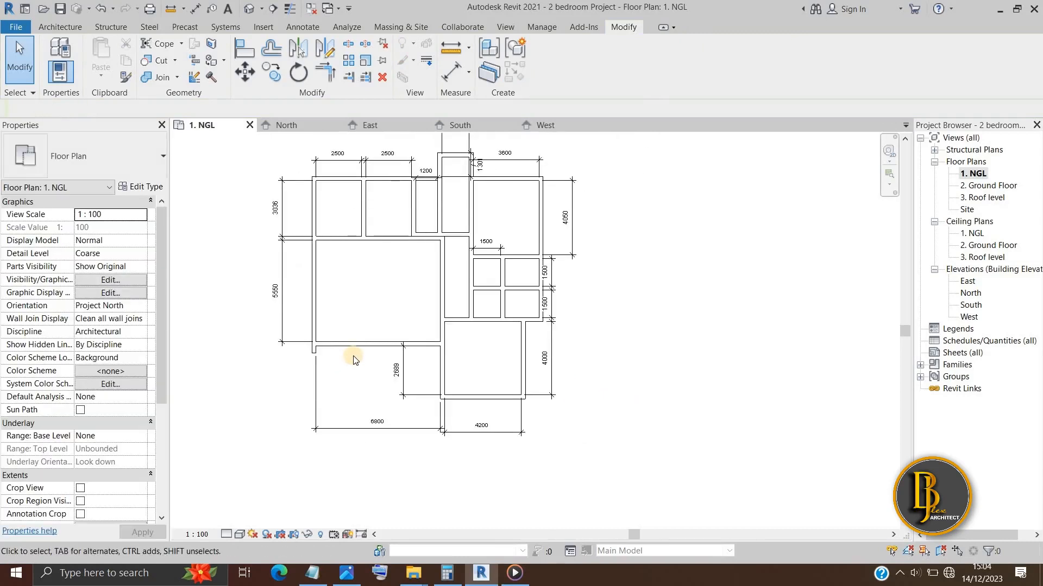
key(ctrl+s)
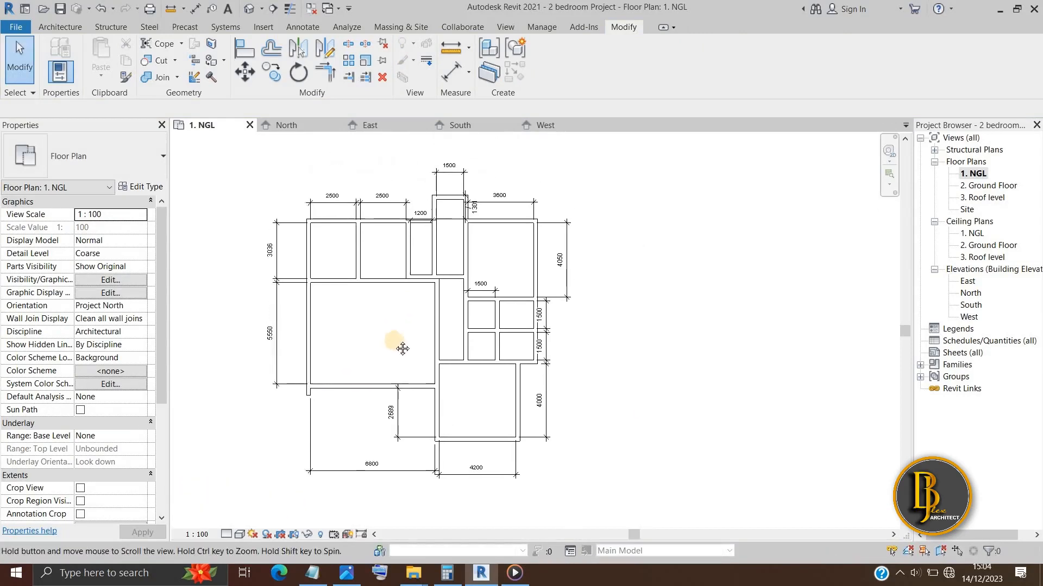
Step: Select the wall closing the store and laundry, and shift its temporary dimension's witness line to the inner face of the main exterior wall
scroll(419, 297, up, 4)
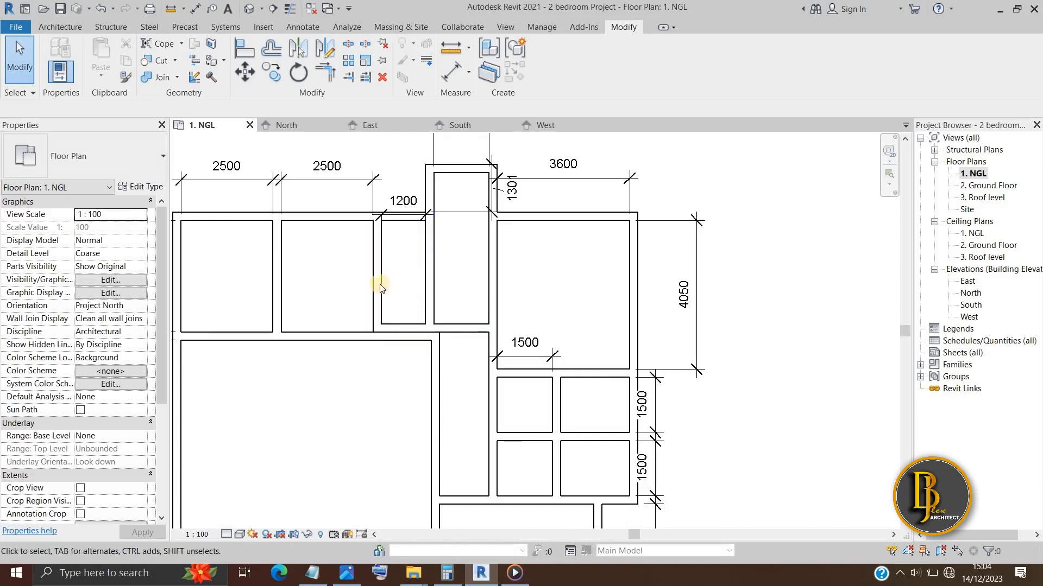
click(456, 325)
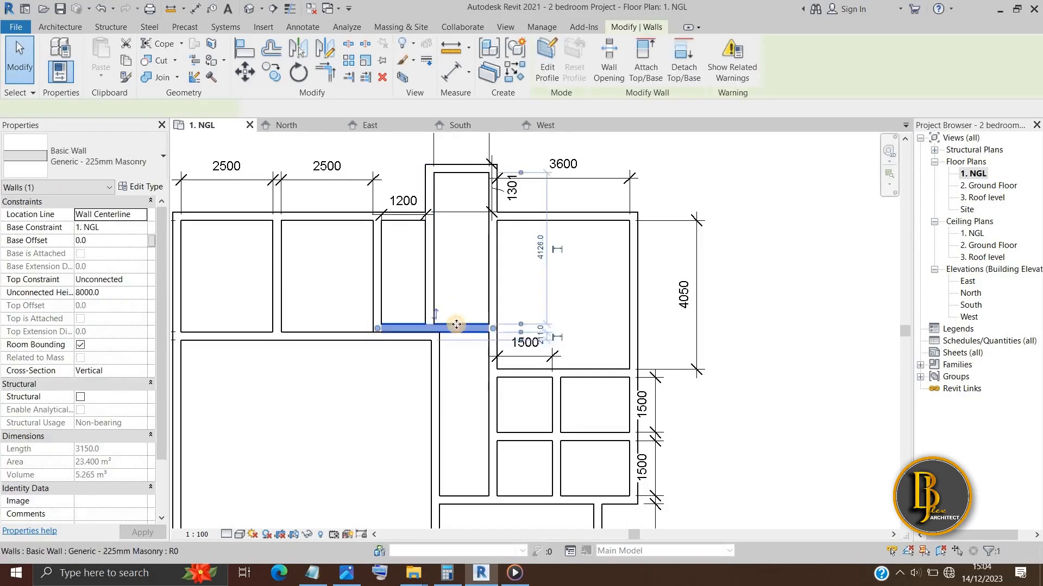
click(458, 337)
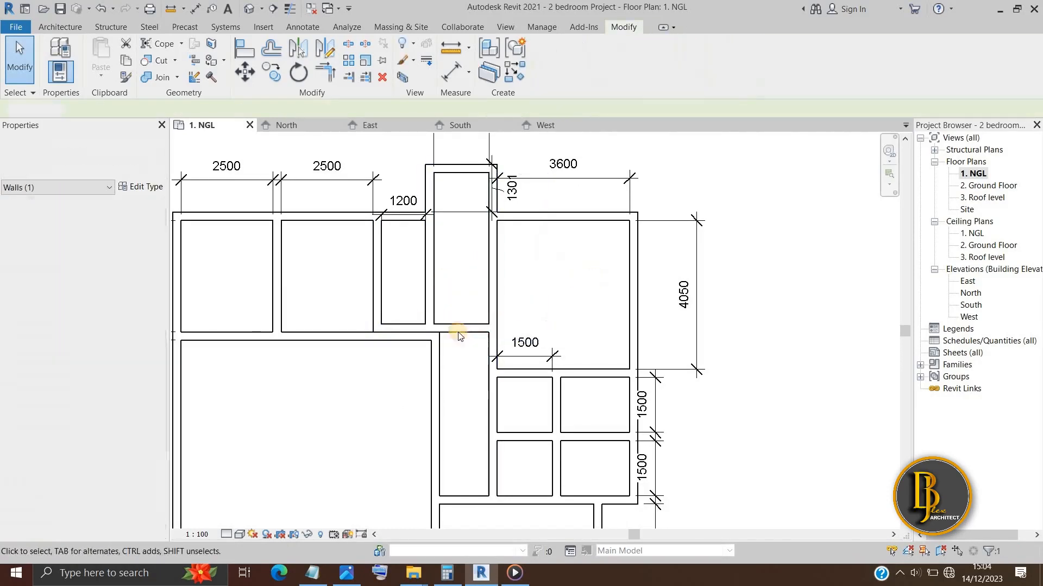
click(459, 329)
scroll(507, 200, up, 1)
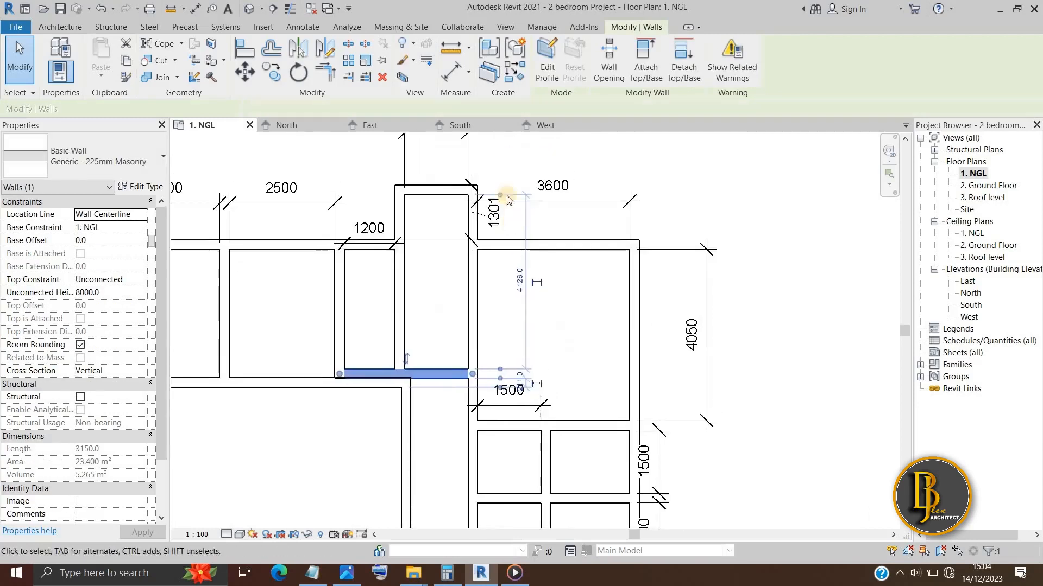
middle_drag(506, 196, 507, 190)
drag(508, 219, 455, 273)
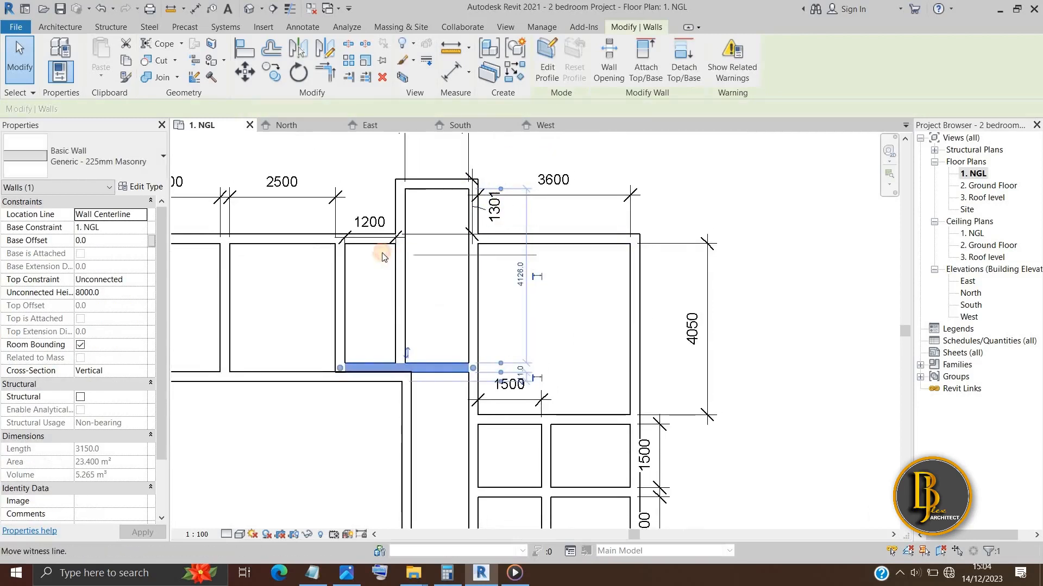
mouse_move(381, 257)
mouse_down()
mouse_move(373, 241)
mouse_move(378, 250)
mouse_up()
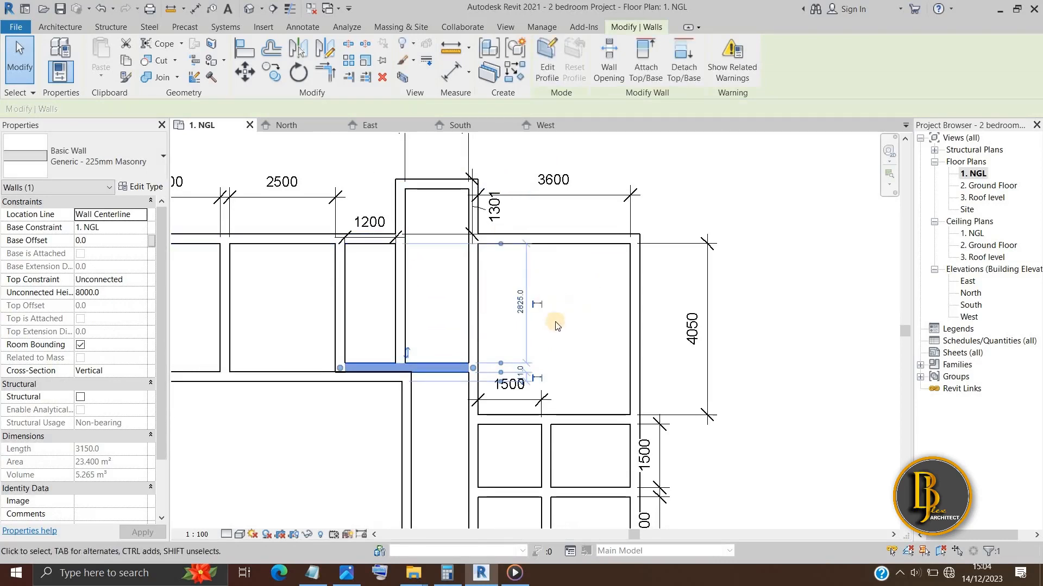
Step: Check the store and laundry in the reference drawing, then set their closing wall 1500 mm from the exterior wall's inner face
click(521, 311)
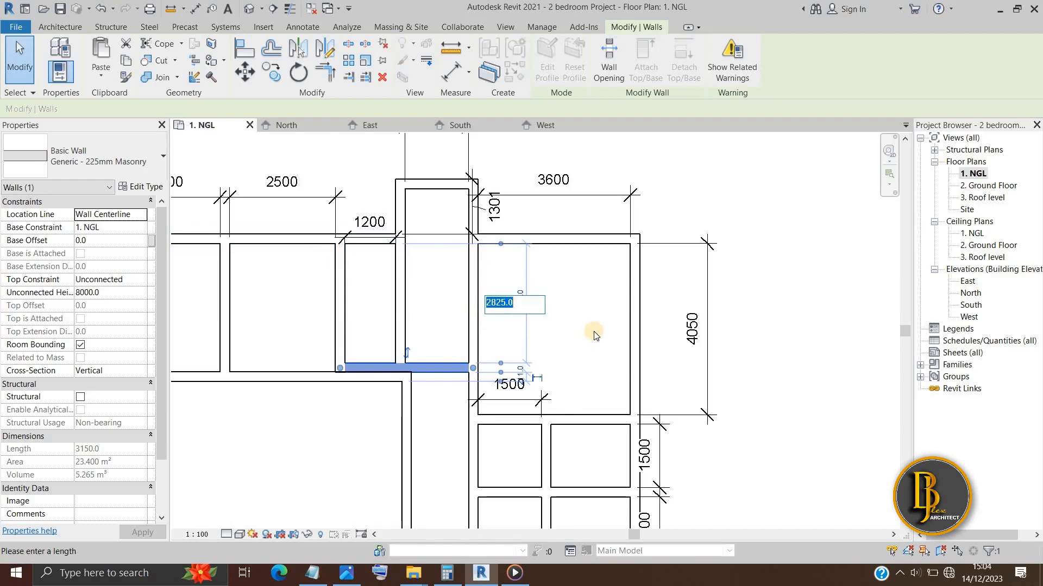
click(346, 573)
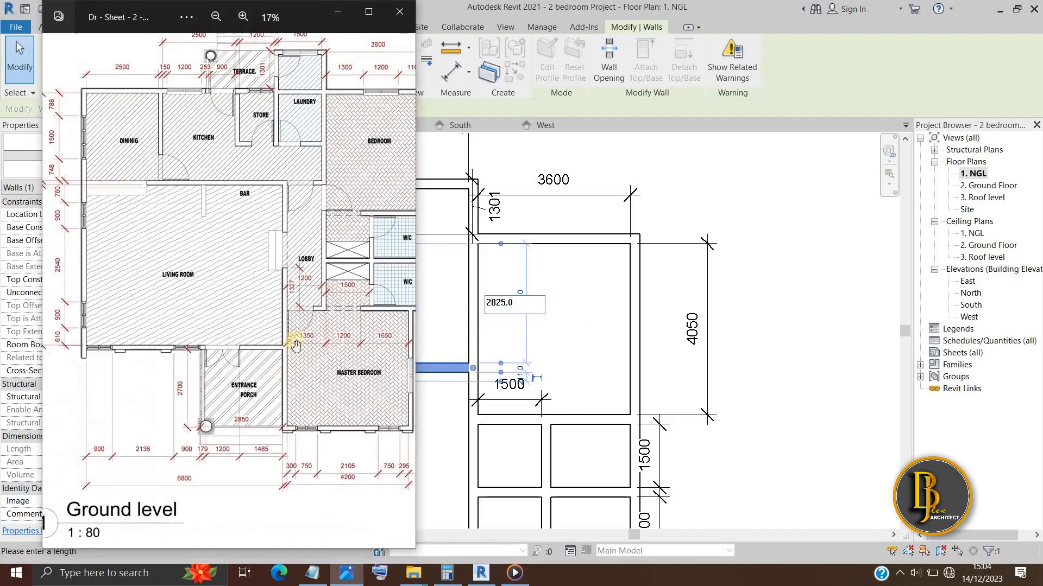
drag(291, 311, 277, 355)
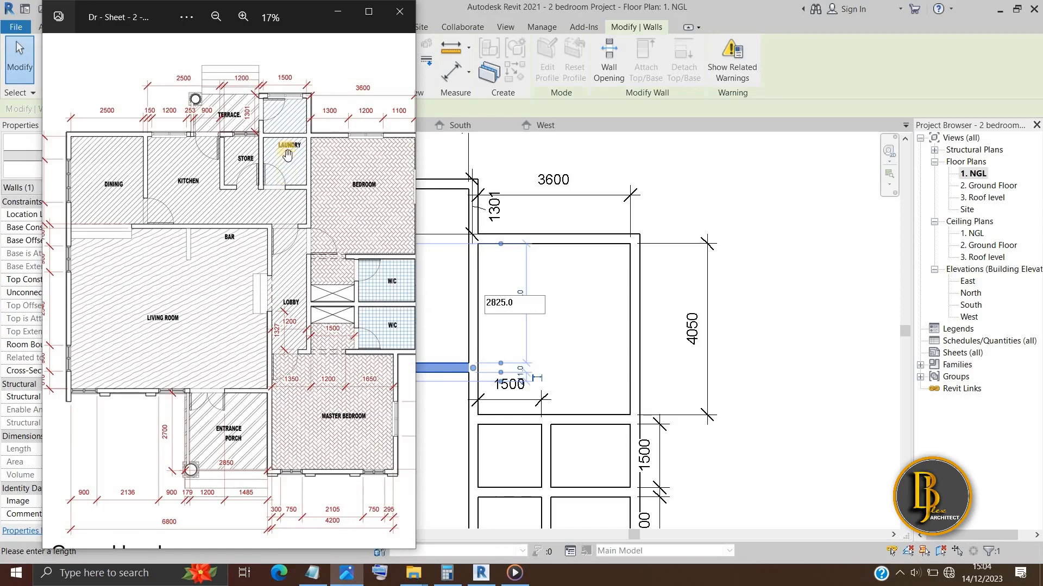
scroll(297, 185, up, 1)
drag(223, 139, 213, 173)
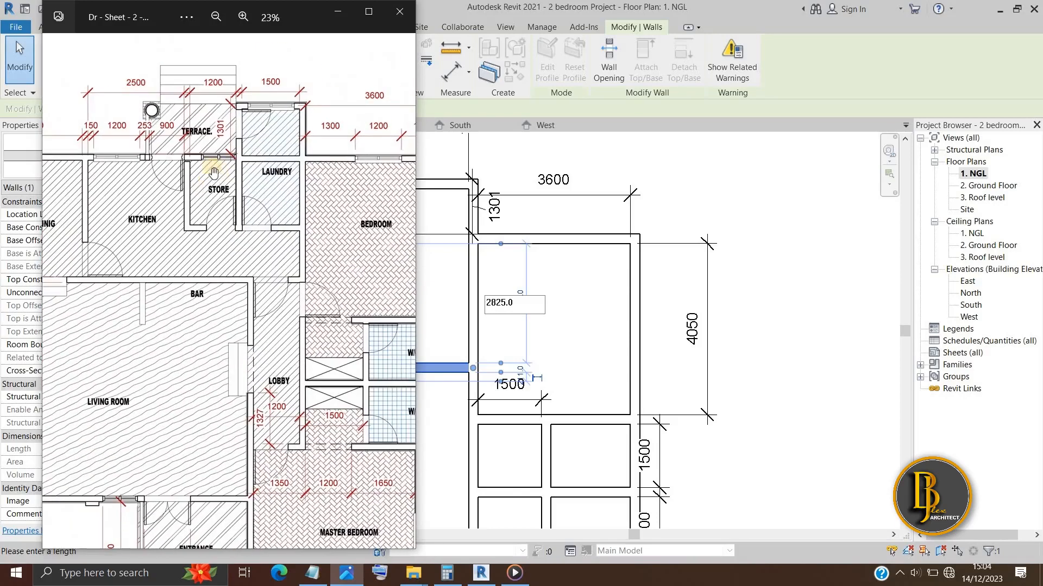
click(327, 22)
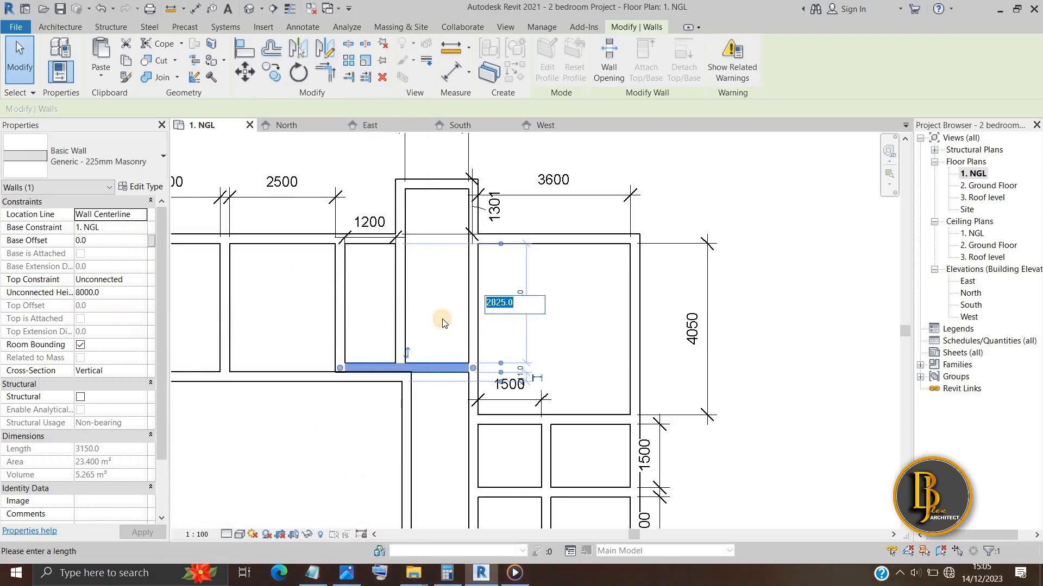
text(1500)
key(Return)
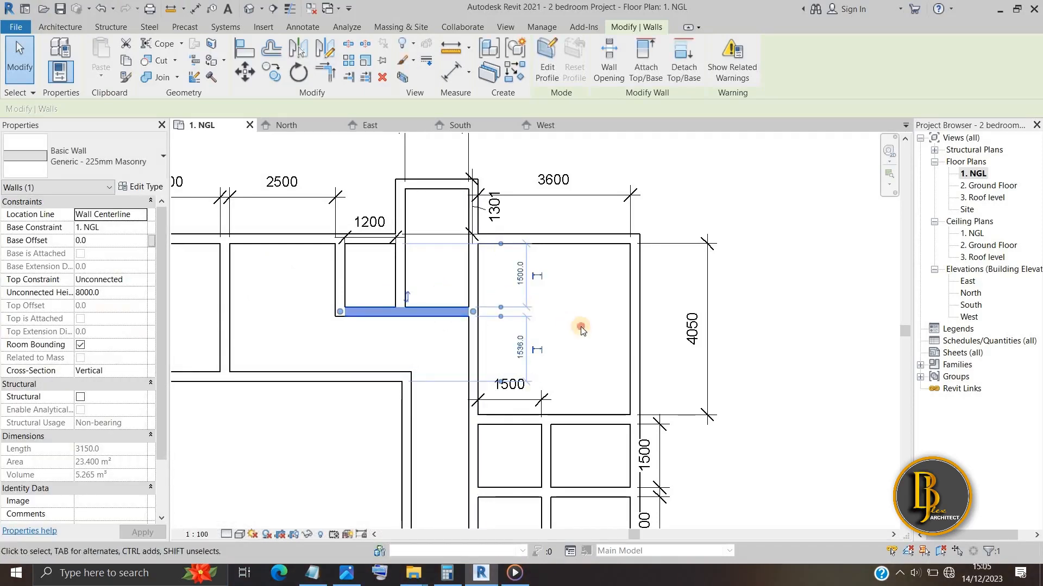
click(577, 337)
Step: Try measuring the store and laundry's closing wall from the outer face of the projecting laundry wall by moving the temporary witness line
scroll(427, 360, down, 2)
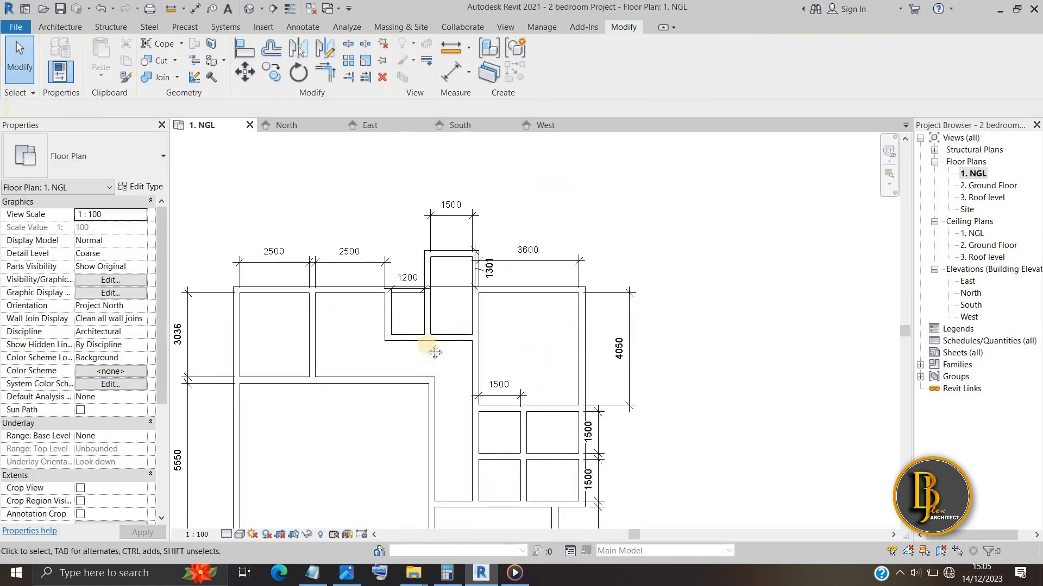
middle_drag(426, 360, 426, 334)
scroll(426, 334, up, 2)
click(415, 304)
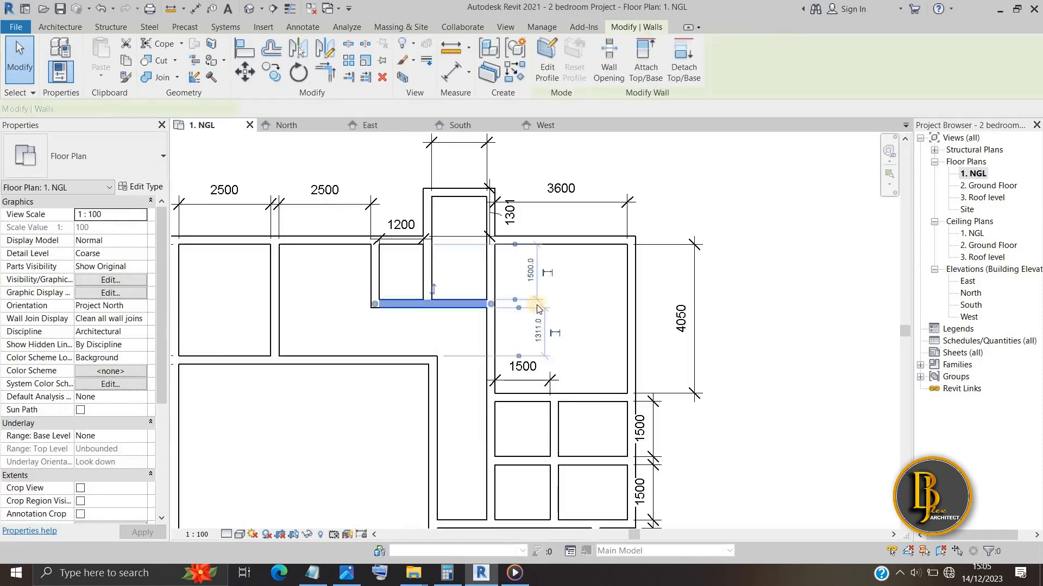
click(445, 334)
click(471, 308)
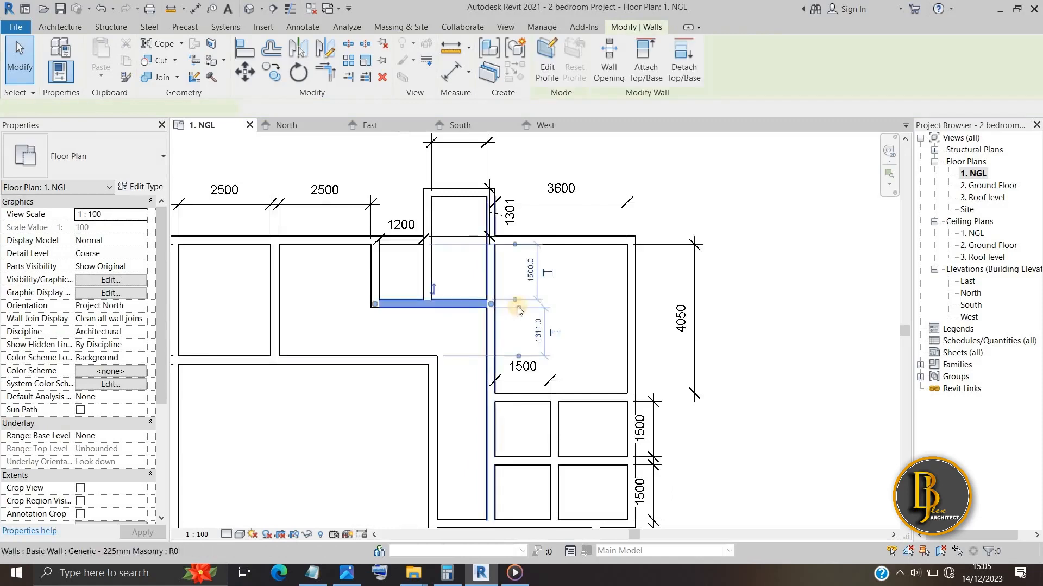
drag(514, 243, 458, 191)
click(570, 291)
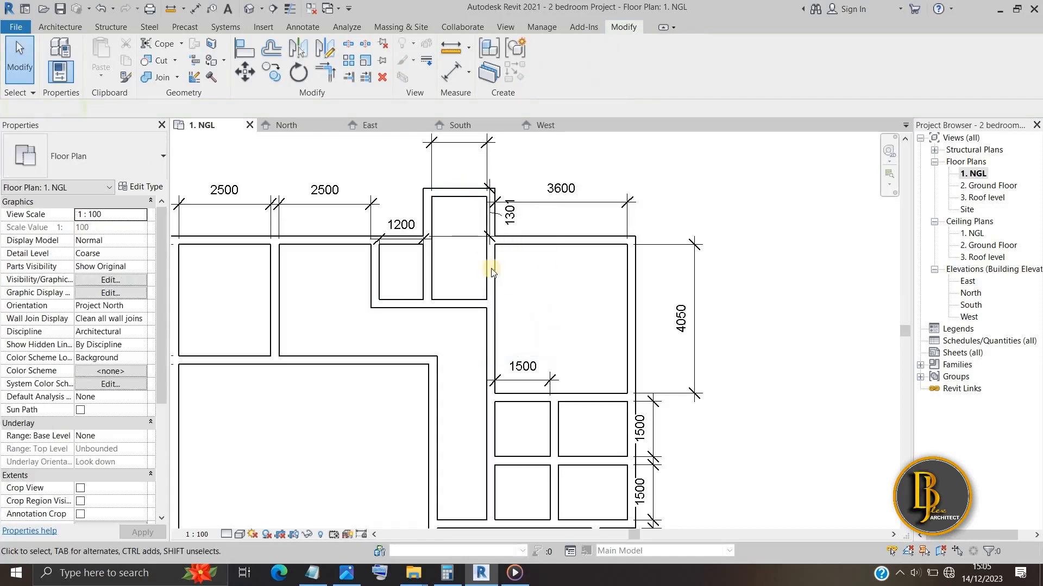
Step: Return the temporary witness line to the main exterior wall's inner face and recheck the store and laundry depth
click(468, 296)
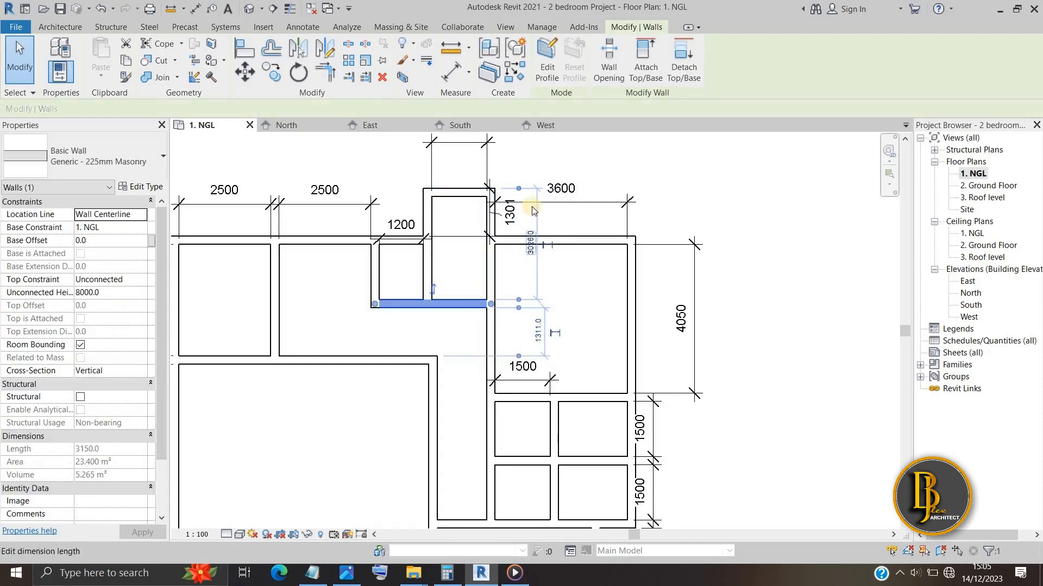
drag(520, 188, 521, 255)
scroll(498, 293, up, 3)
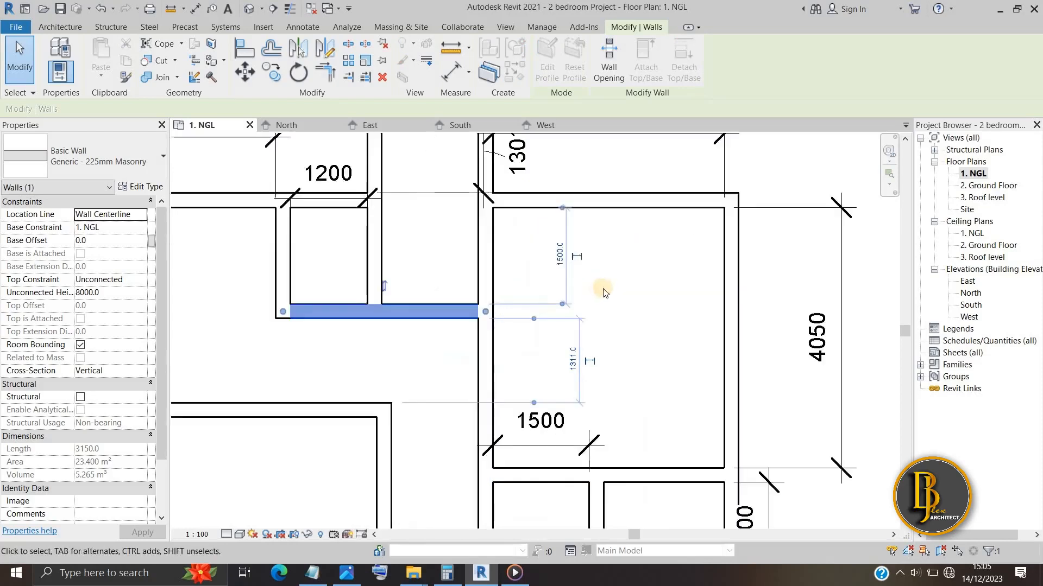
click(605, 291)
scroll(606, 293, down, 2)
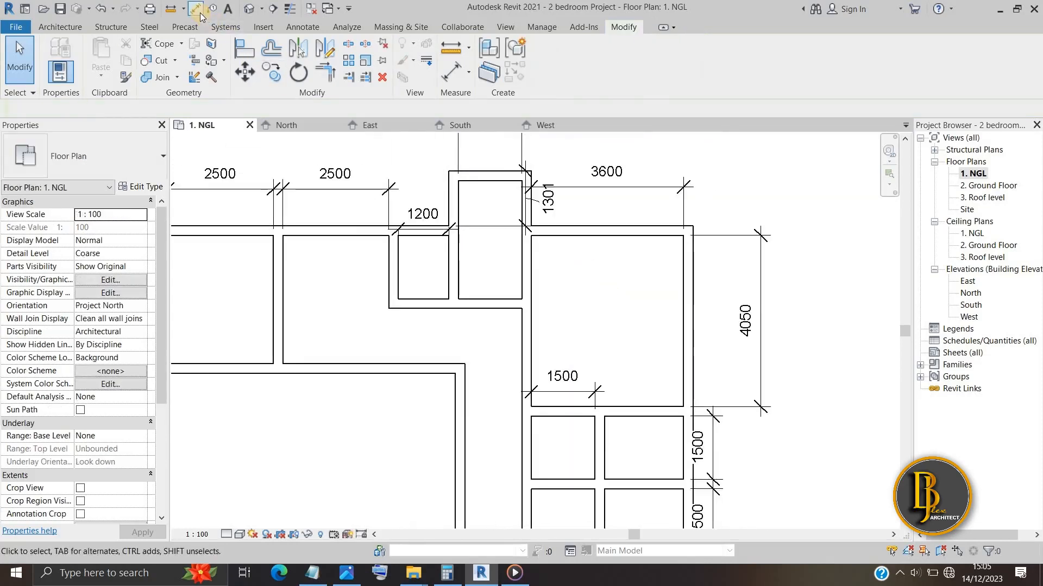
Step: Check the store depth with an aligned dimension from the main exterior wall's inner face to the closing wall, then delete that dimension
click(198, 10)
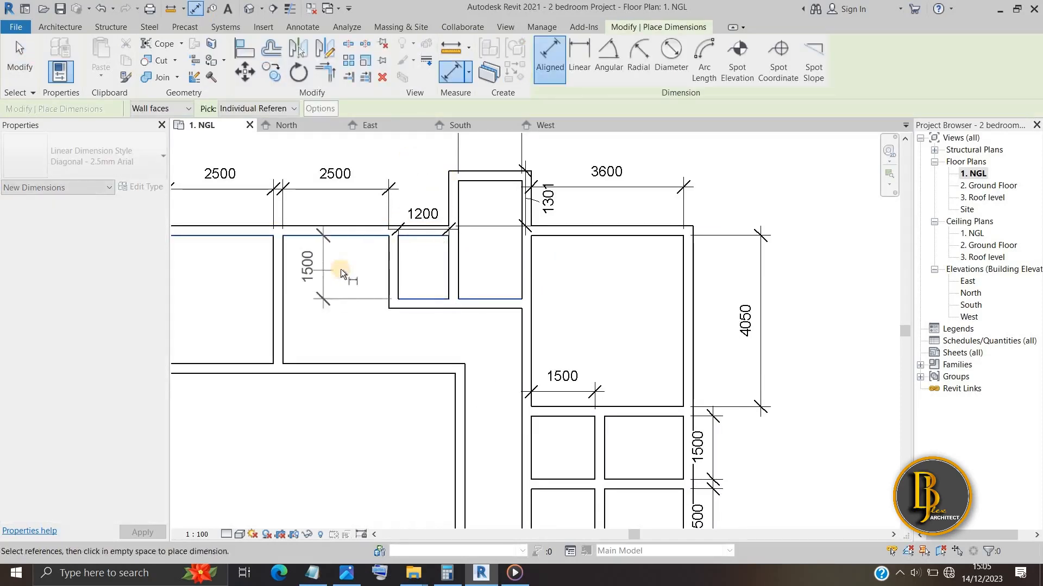
click(353, 278)
key(Escape)
key(Escape)
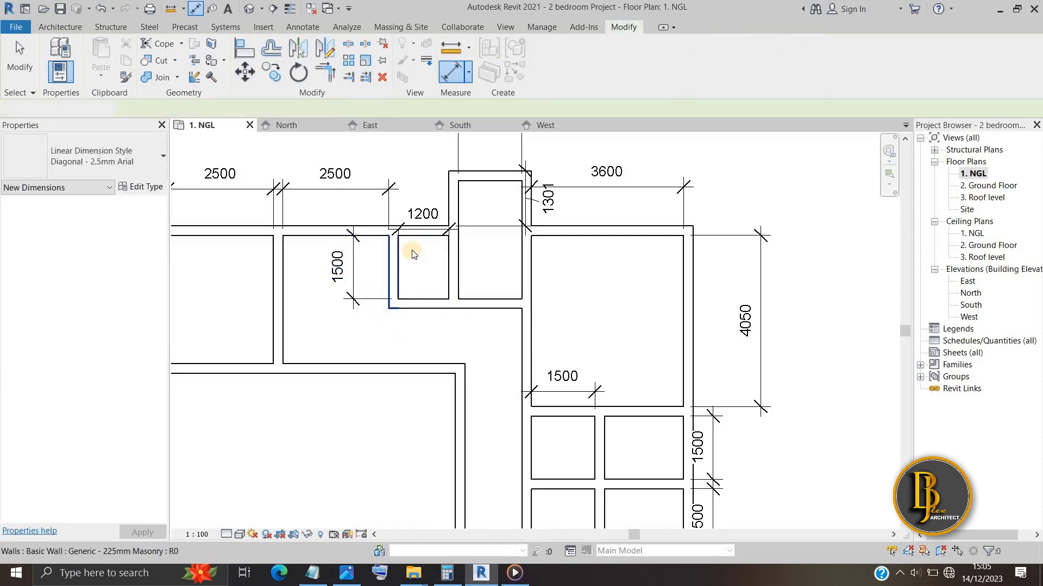
key(Escape)
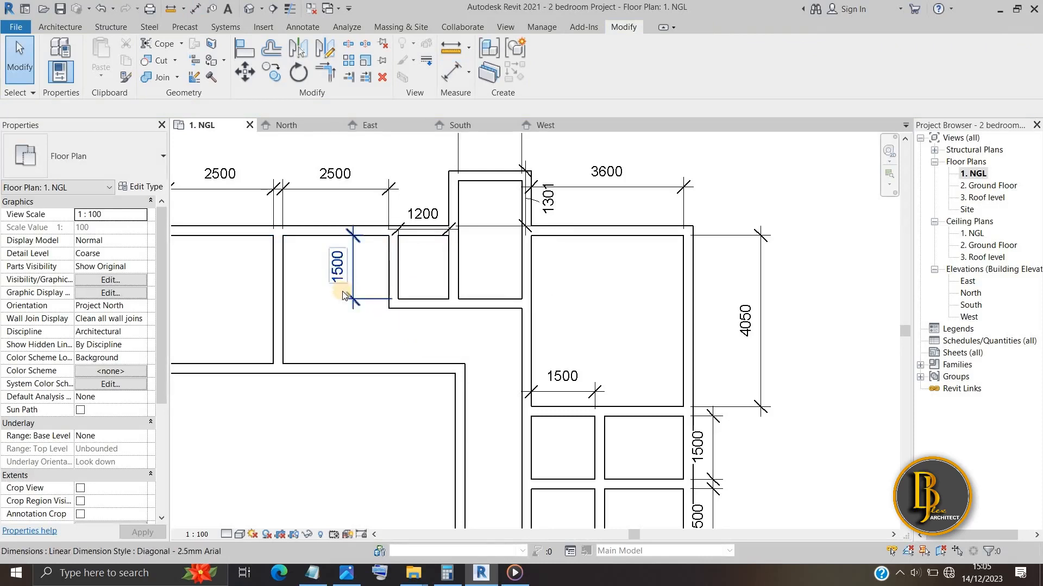
click(354, 321)
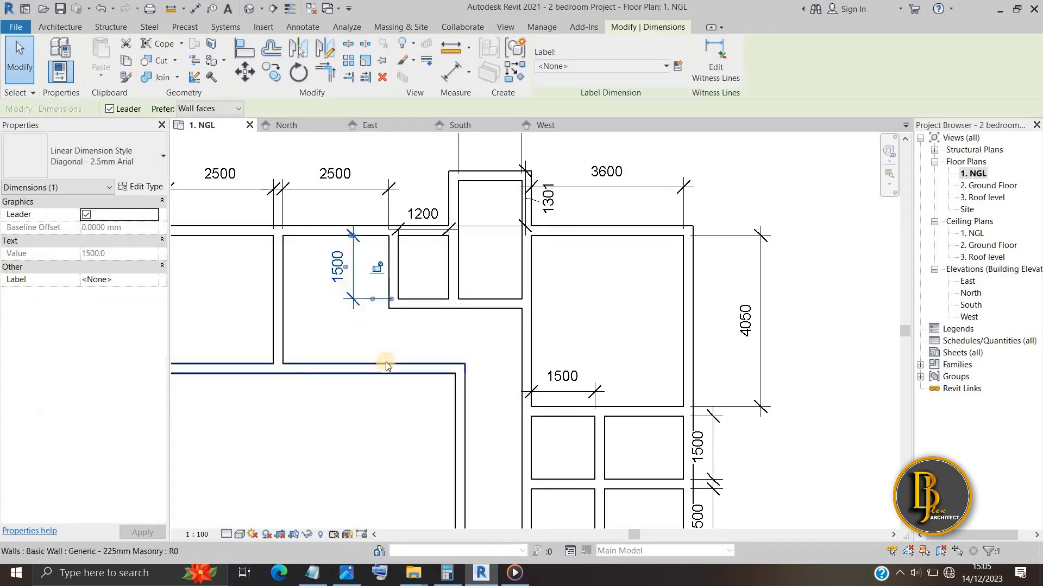
key(Delete)
Step: Compare the overall wall layout with the reference ground-floor drawing, examining the store, laundry, terrace, kitchen, lobby and entrance porch
scroll(459, 266, down, 2)
middle_drag(459, 266, 456, 198)
scroll(454, 356, down, 1)
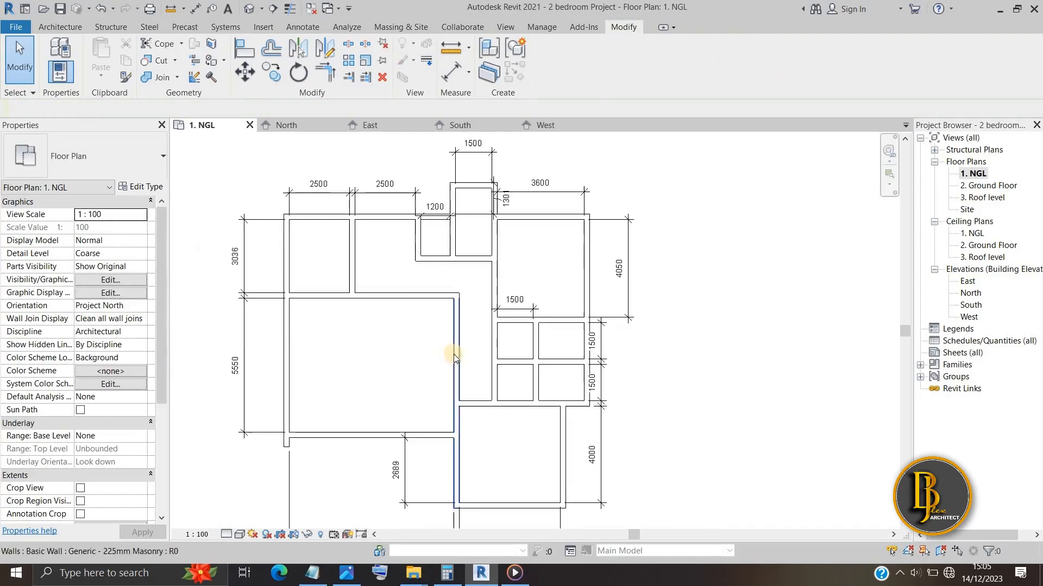
scroll(418, 422, down, 1)
middle_drag(418, 422, 396, 368)
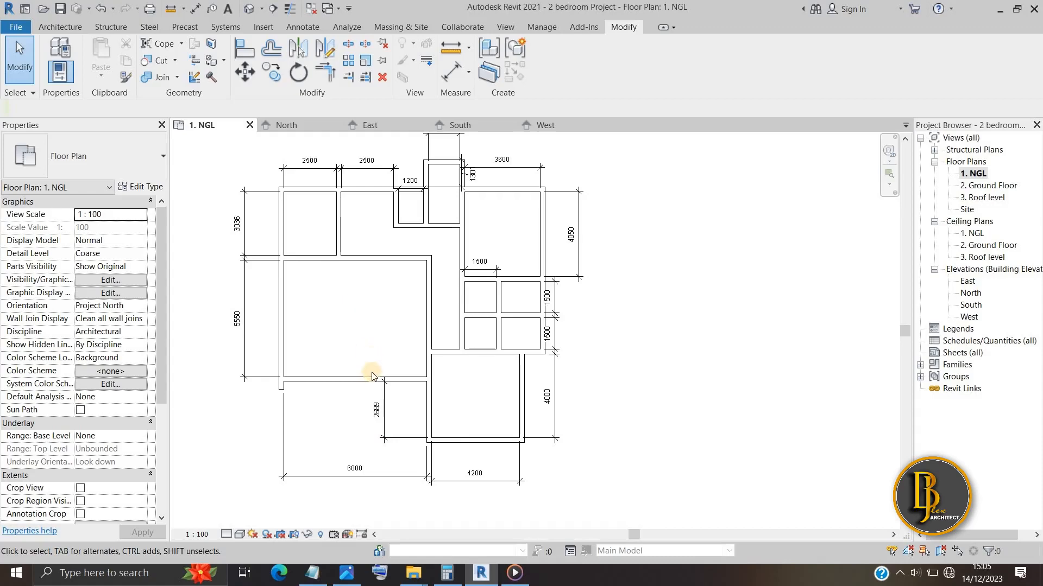
scroll(440, 379, down, 2)
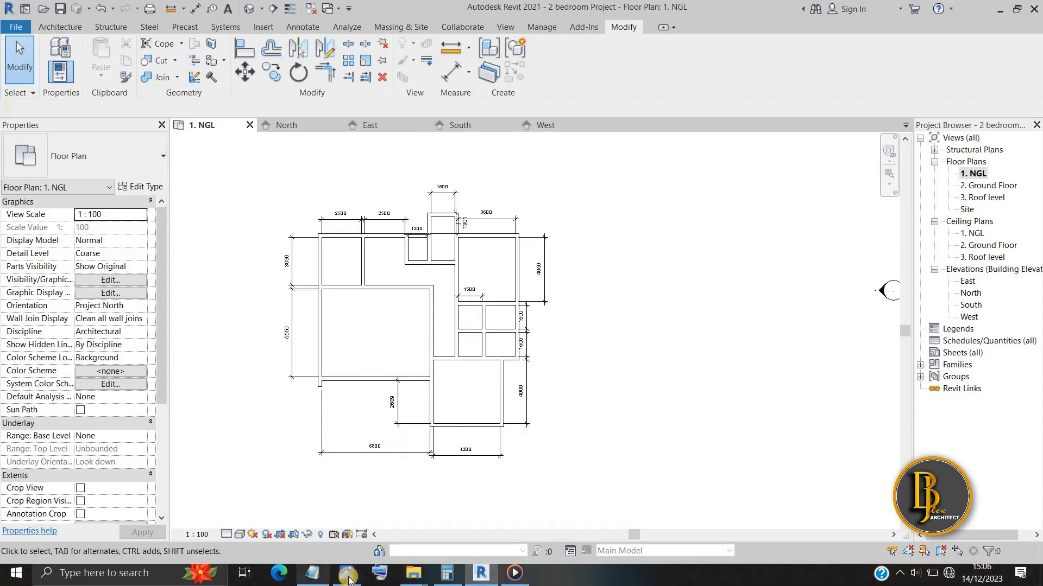
click(347, 574)
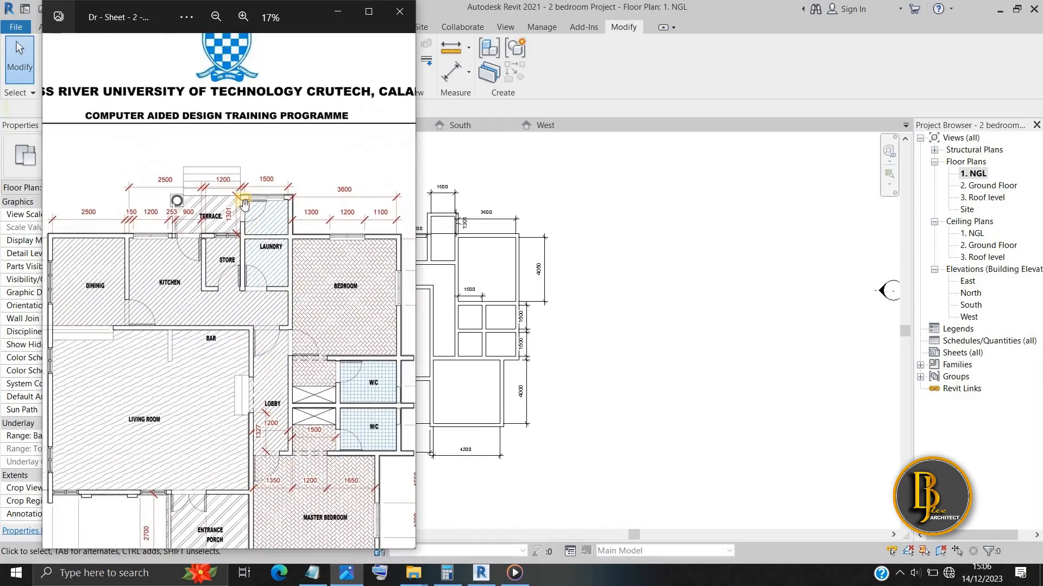
scroll(146, 188, up, 3)
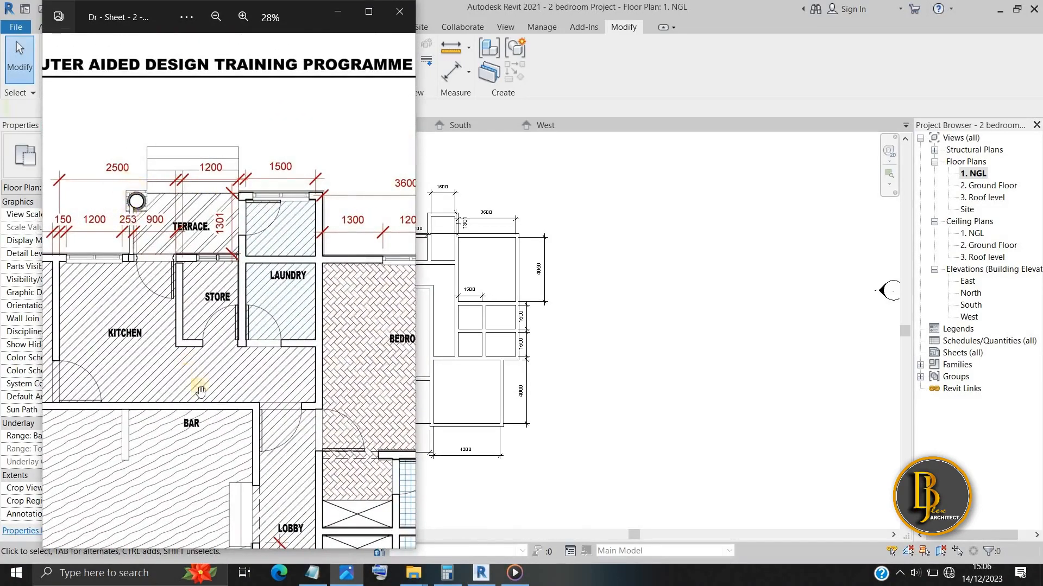
scroll(193, 383, down, 3)
scroll(185, 483, up, 5)
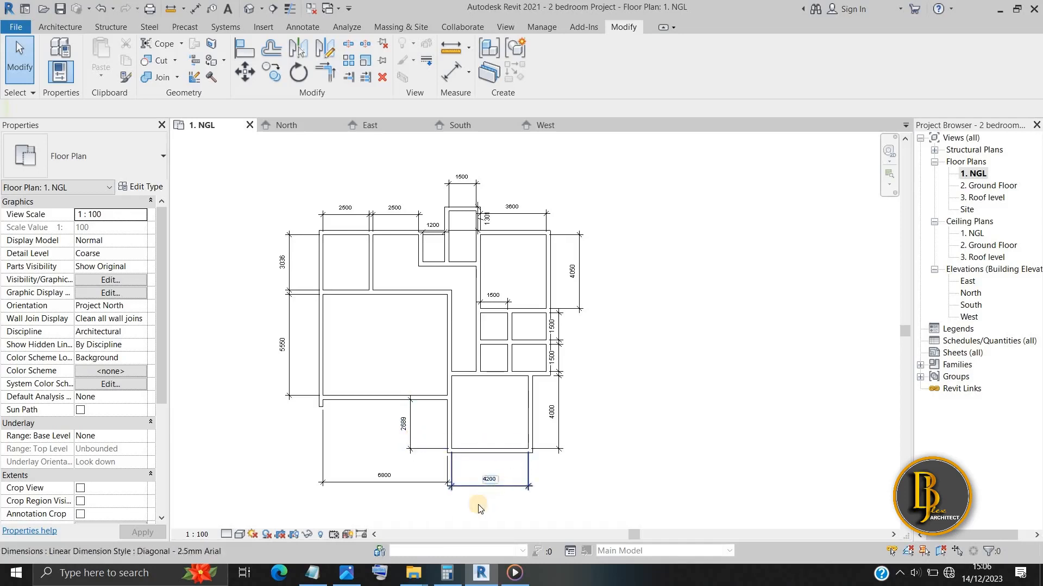
Step: Review the dimensions around the floor plan, then hide the whole dimensions category in the NGL view
scroll(477, 500, up, 2)
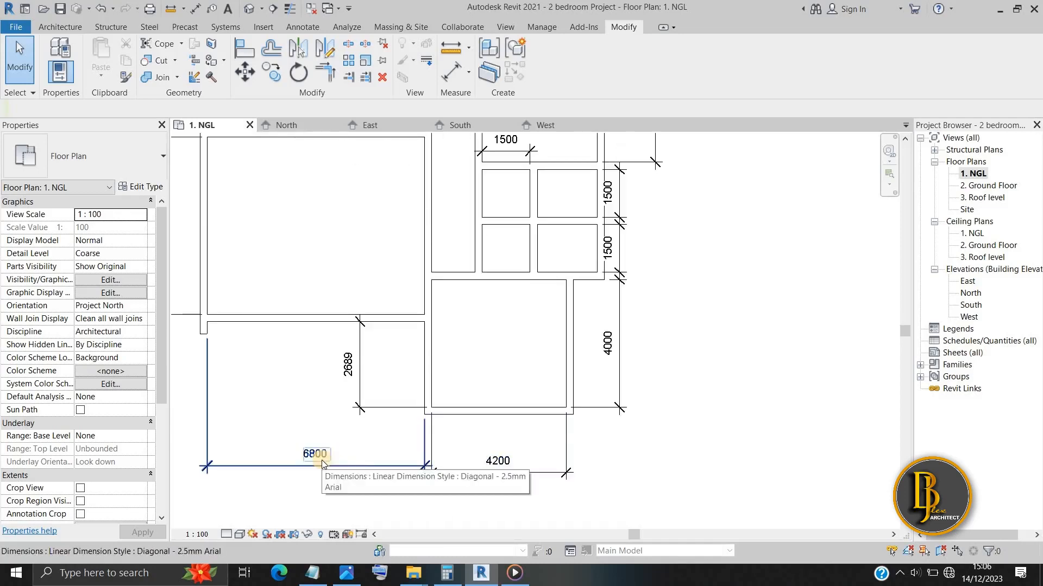
middle_drag(594, 467, 593, 392)
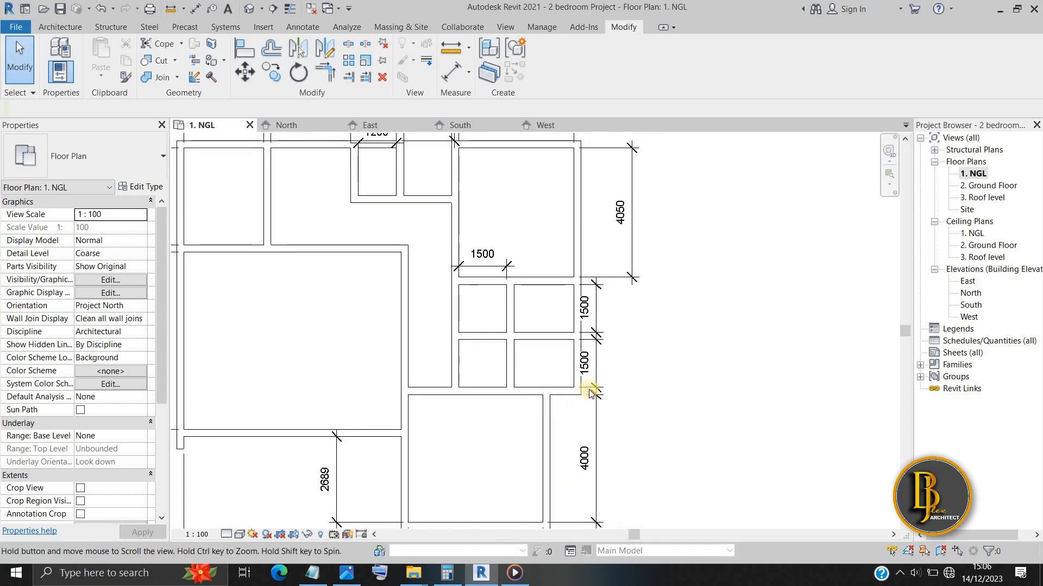
middle_drag(614, 268, 697, 375)
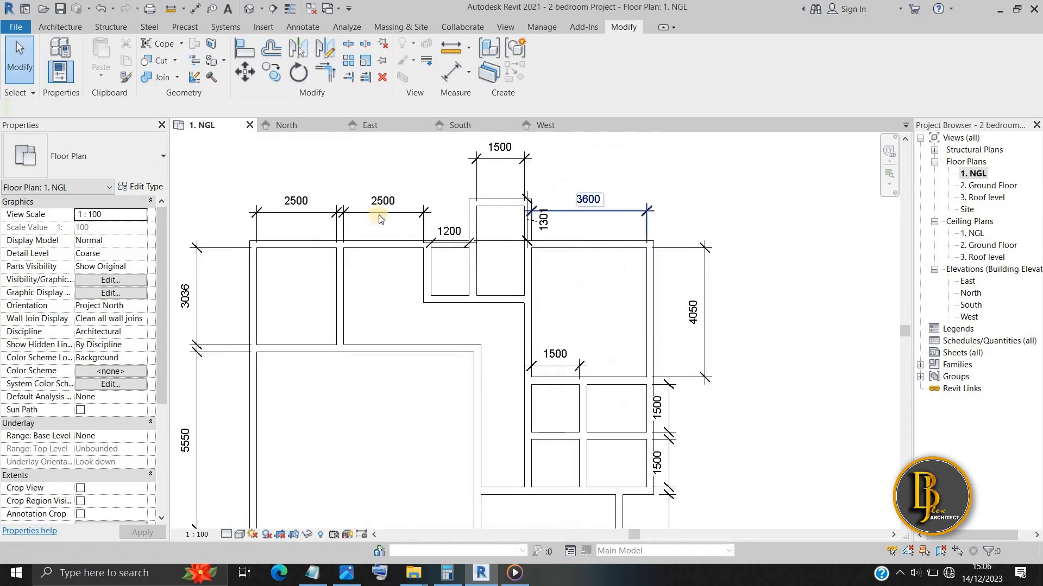
scroll(271, 318, down, 1)
middle_drag(294, 358, 296, 289)
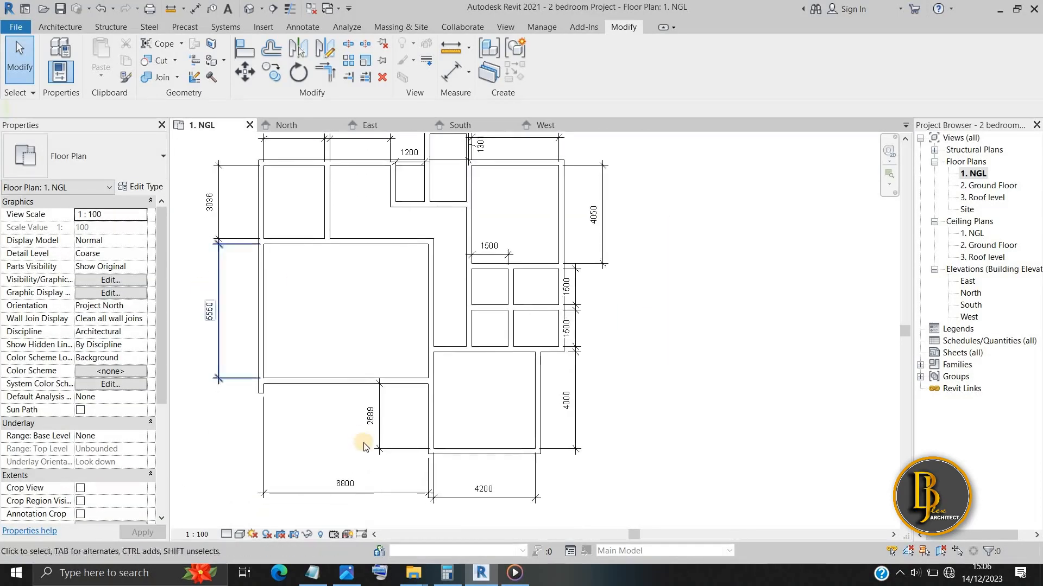
scroll(394, 484, down, 1)
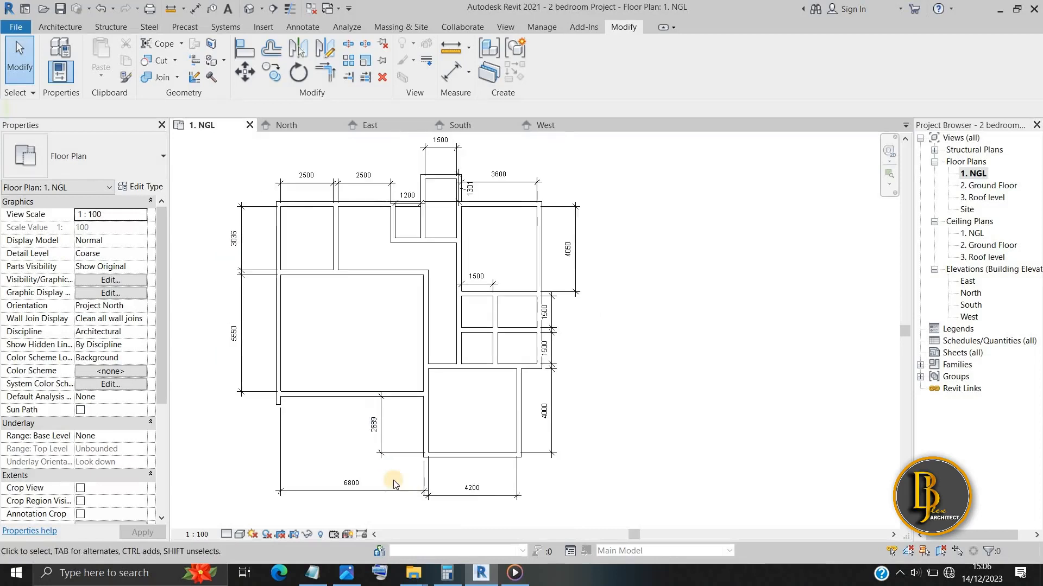
click(406, 451)
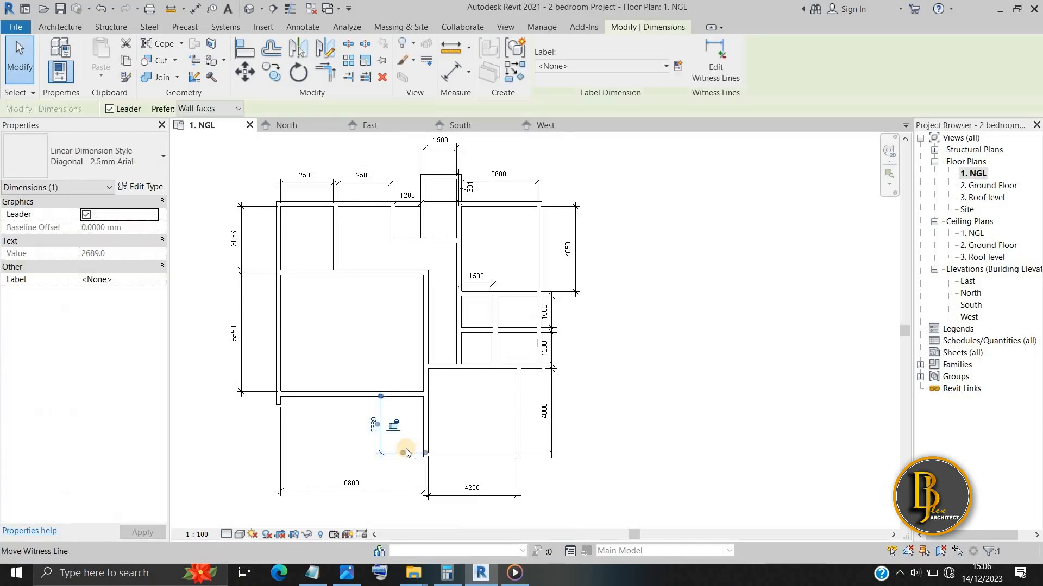
click(400, 497)
right_click(400, 496)
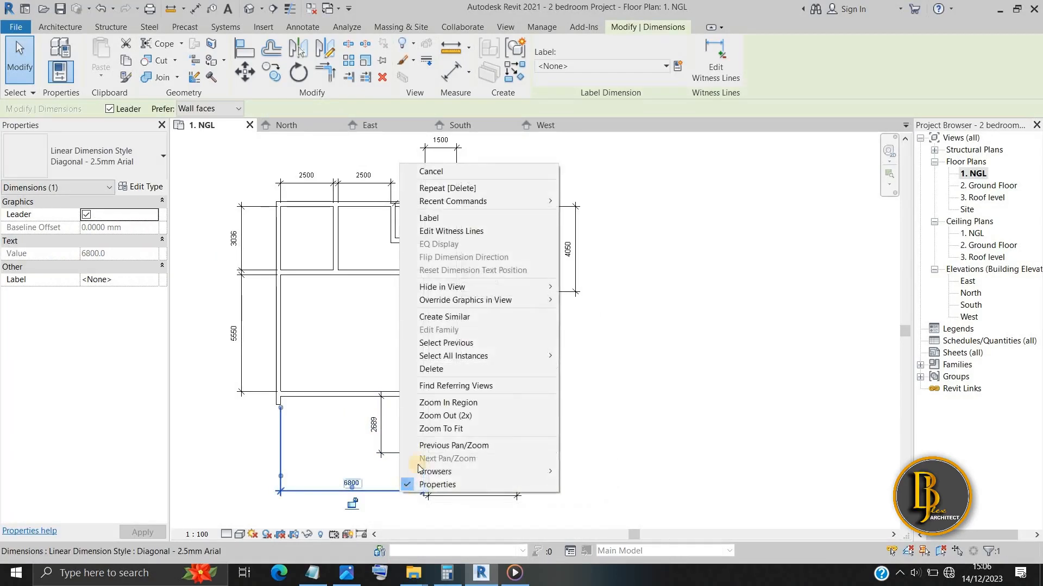
mouse_move(432, 293)
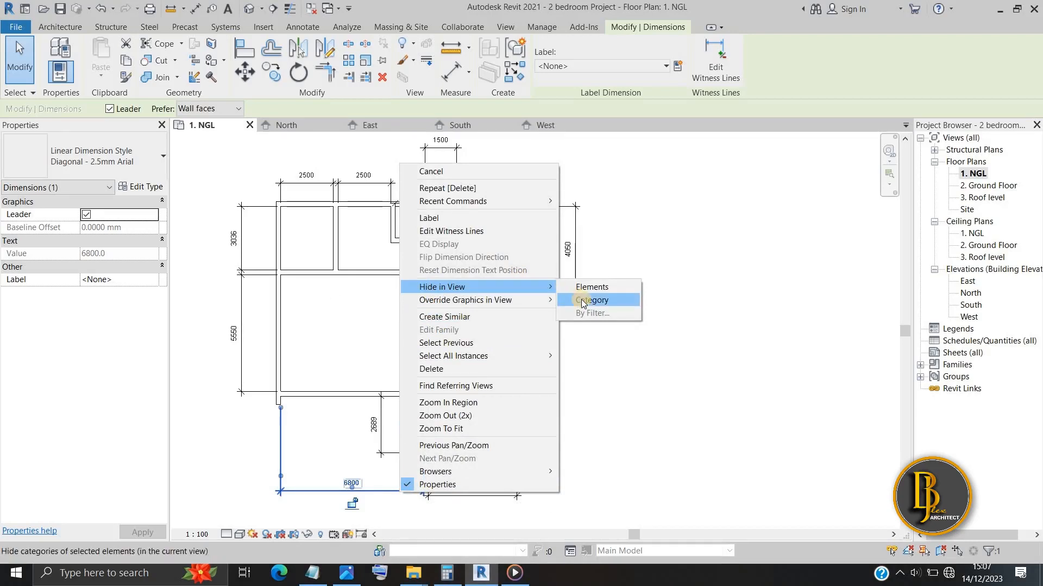
click(583, 301)
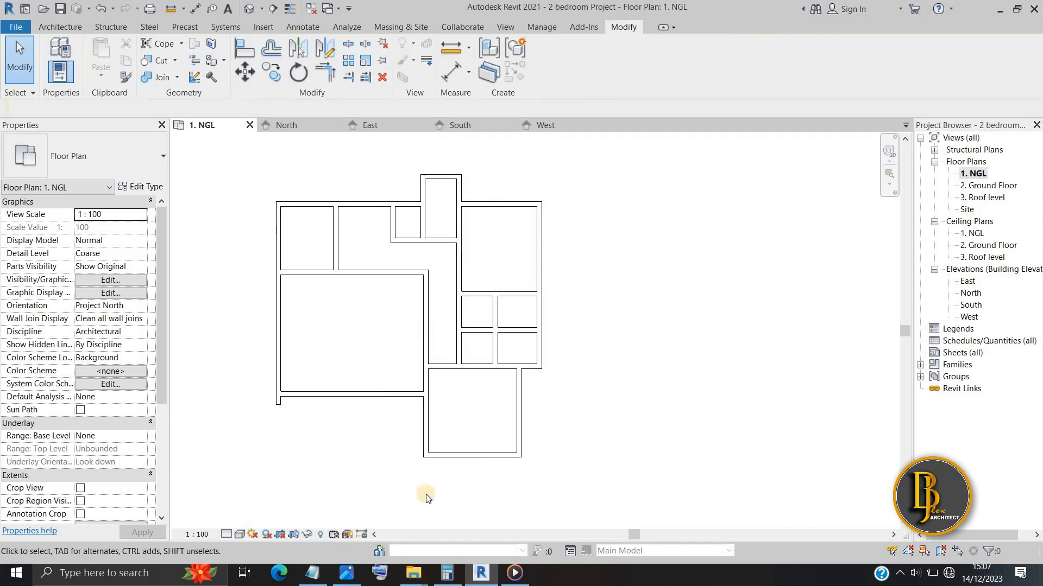
middle_drag(342, 411, 404, 384)
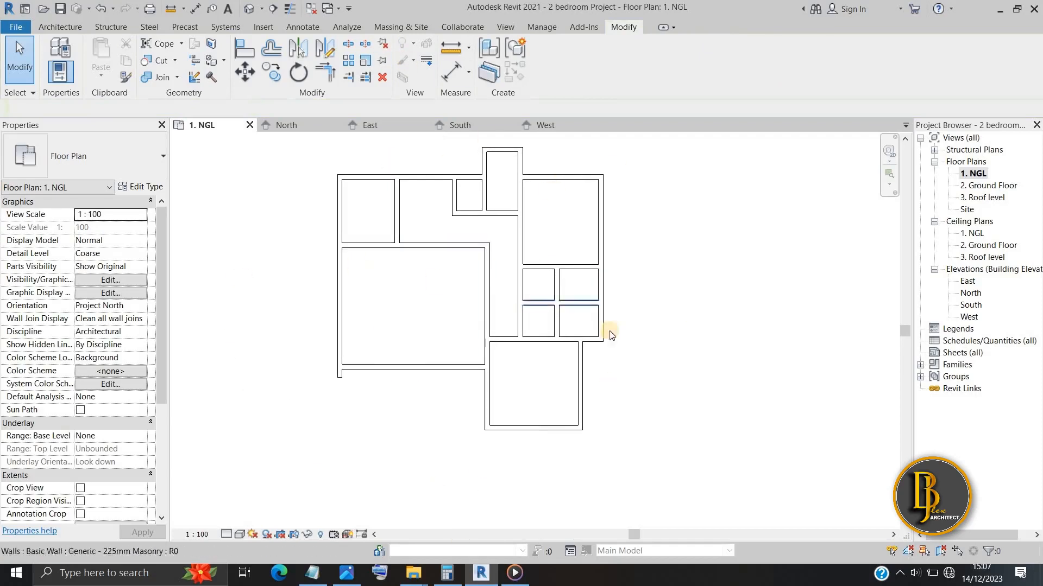
Step: Reveal the hidden elements, unhide the dimensions category in the NGL view, and leave the reveal mode
click(321, 535)
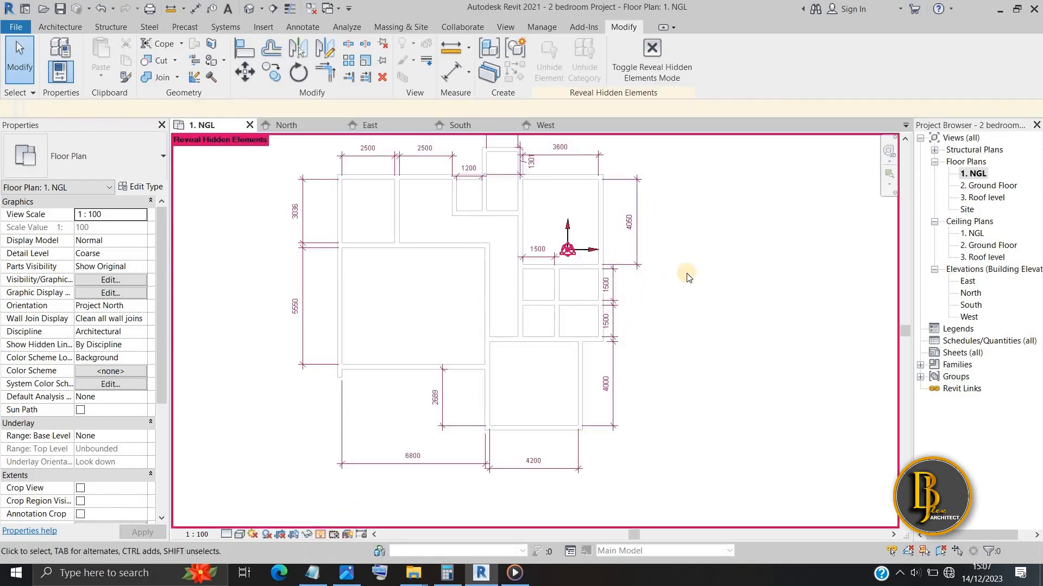
click(641, 240)
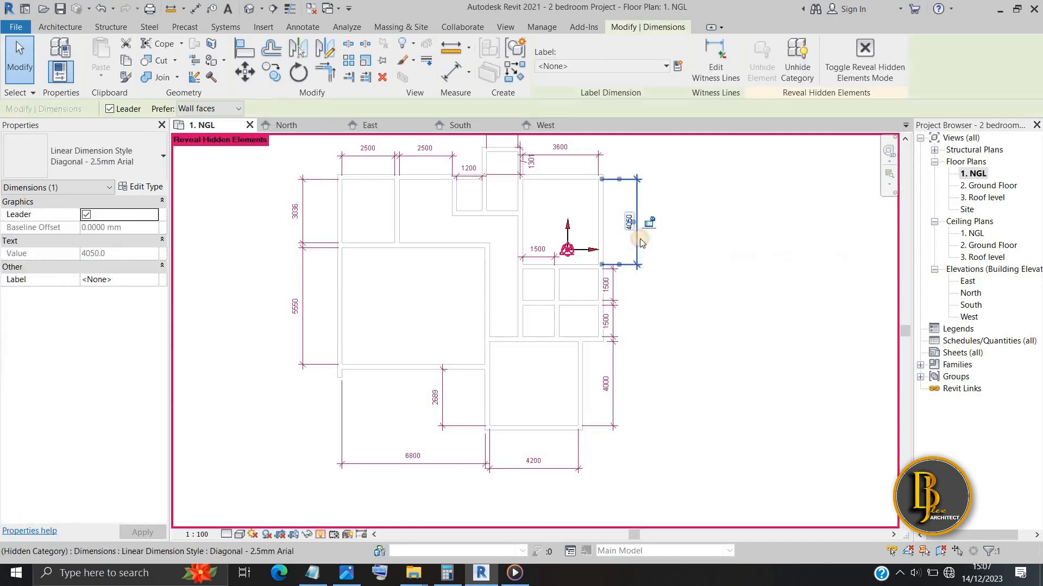
right_click(638, 229)
mouse_move(697, 357)
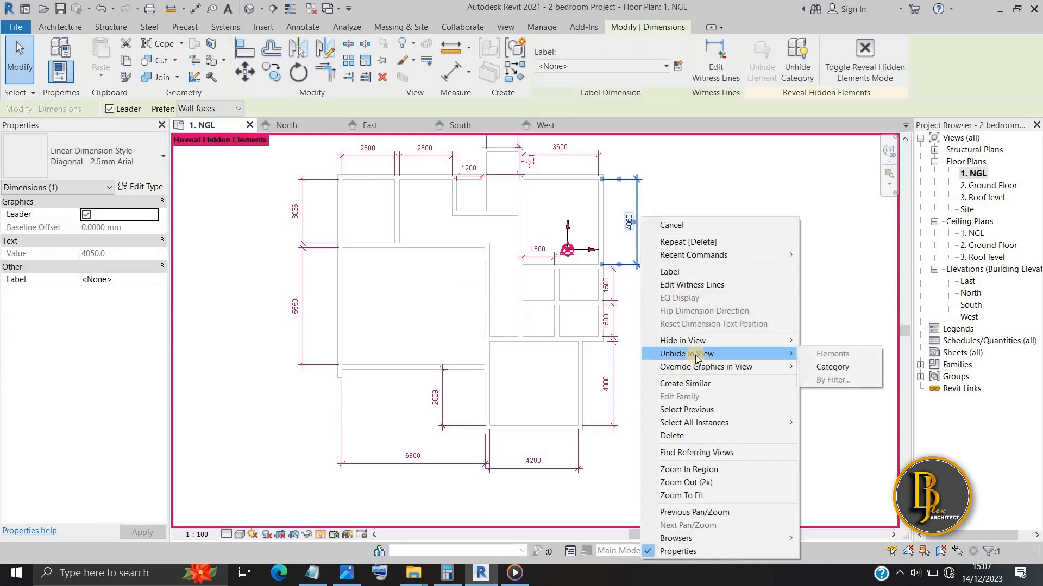
click(815, 368)
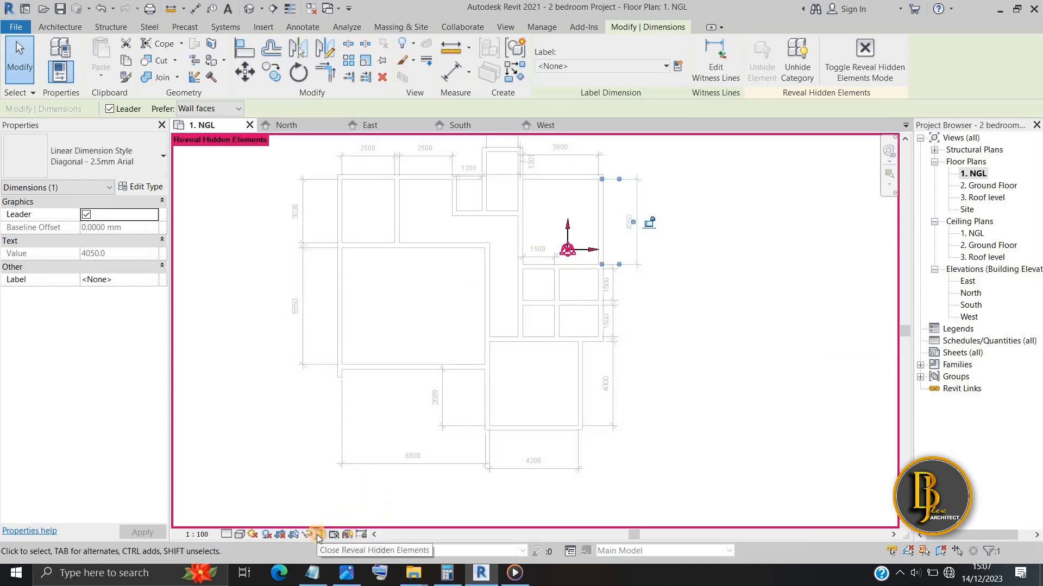
click(318, 535)
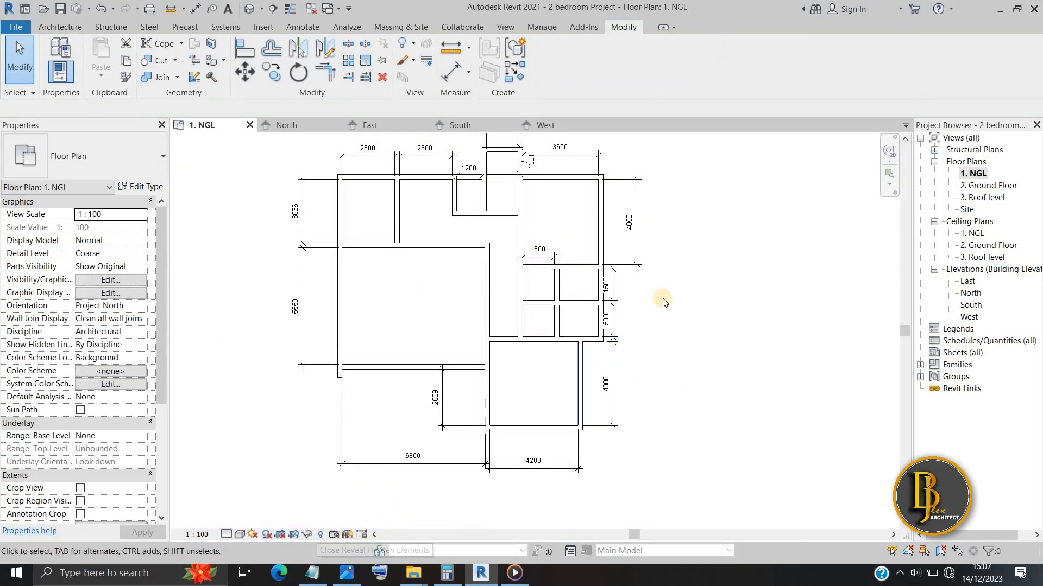
Step: Hide the entire dimensions category in the NGL floor plan view again
right_click(639, 247)
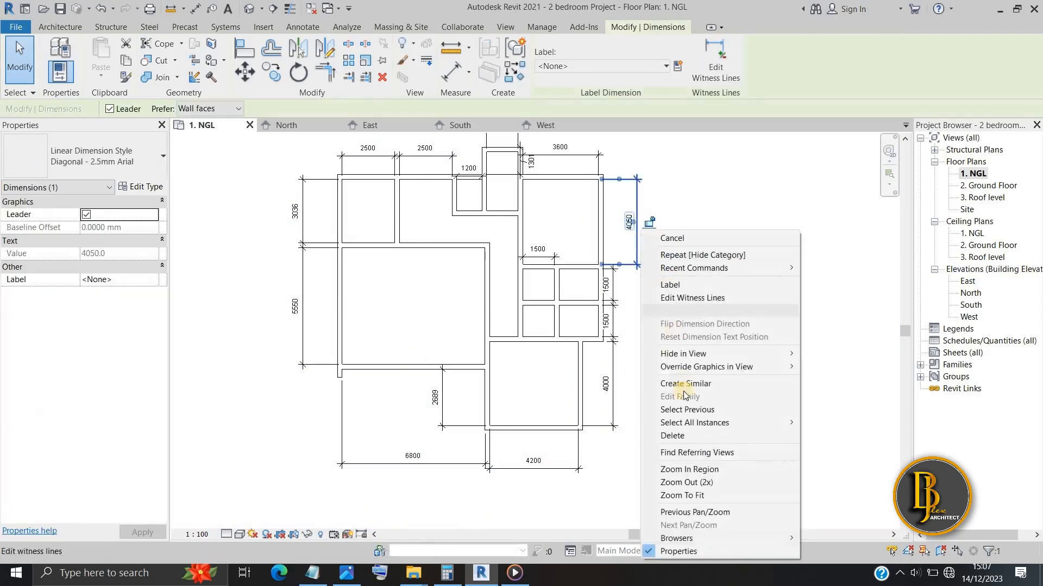
mouse_move(698, 353)
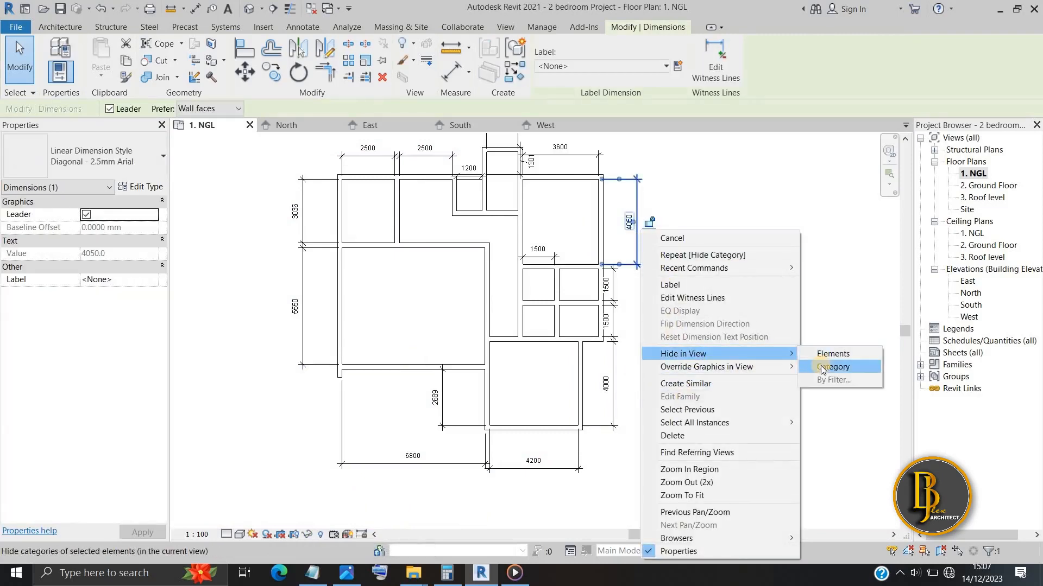
click(823, 370)
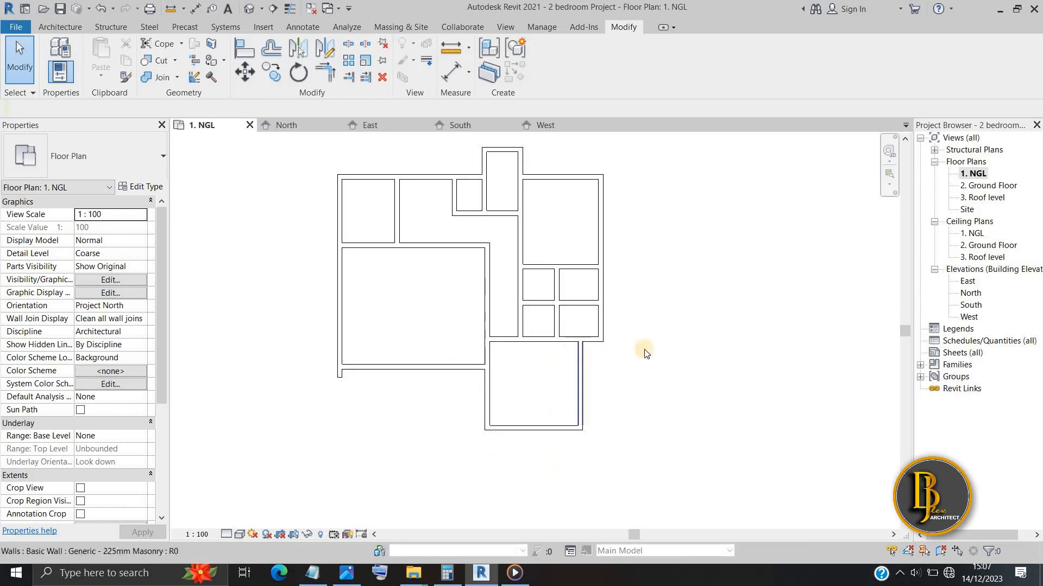
Step: Examine the walls and openings around the bedrooms, wardrobes and WCs in the reference drawing
middle_drag(708, 353, 703, 409)
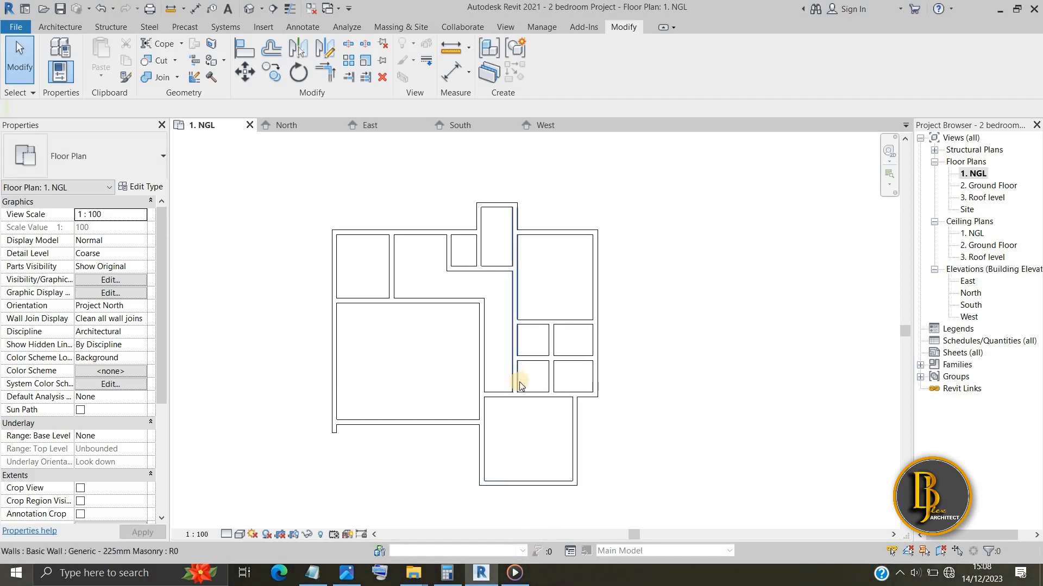
scroll(511, 383, up, 2)
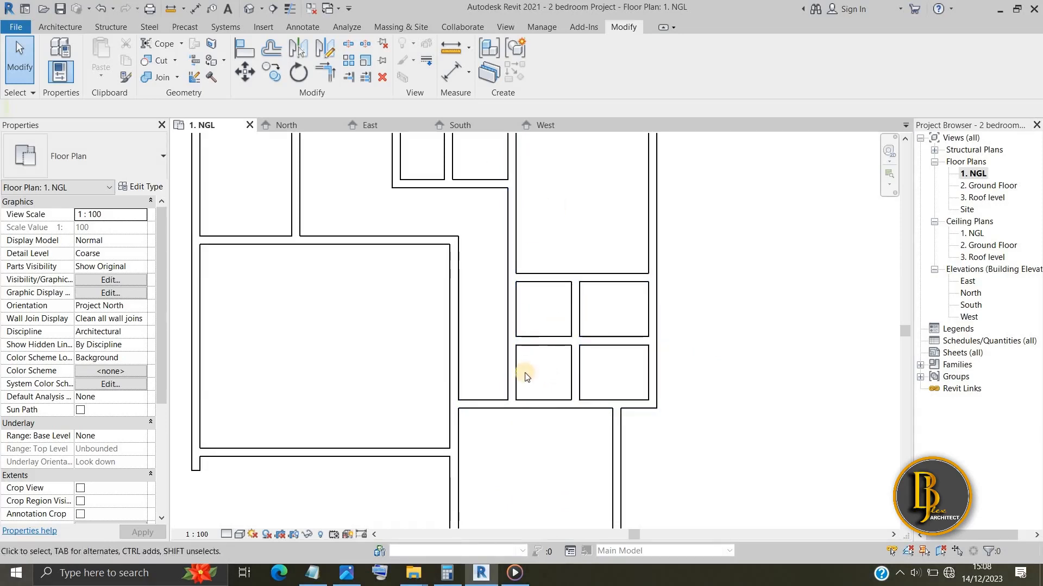
click(348, 576)
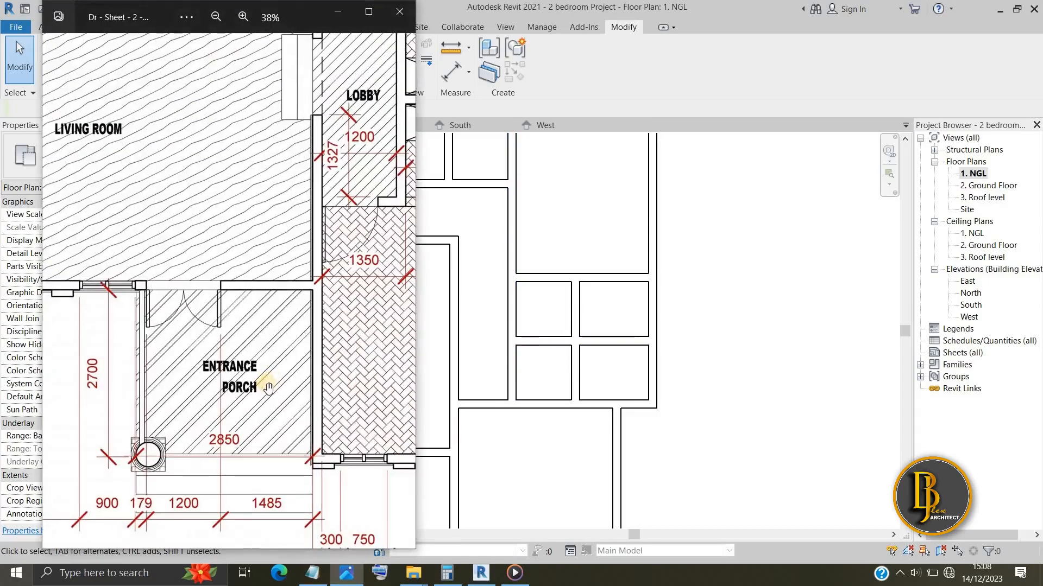
scroll(266, 384, down, 3)
drag(381, 273, 250, 341)
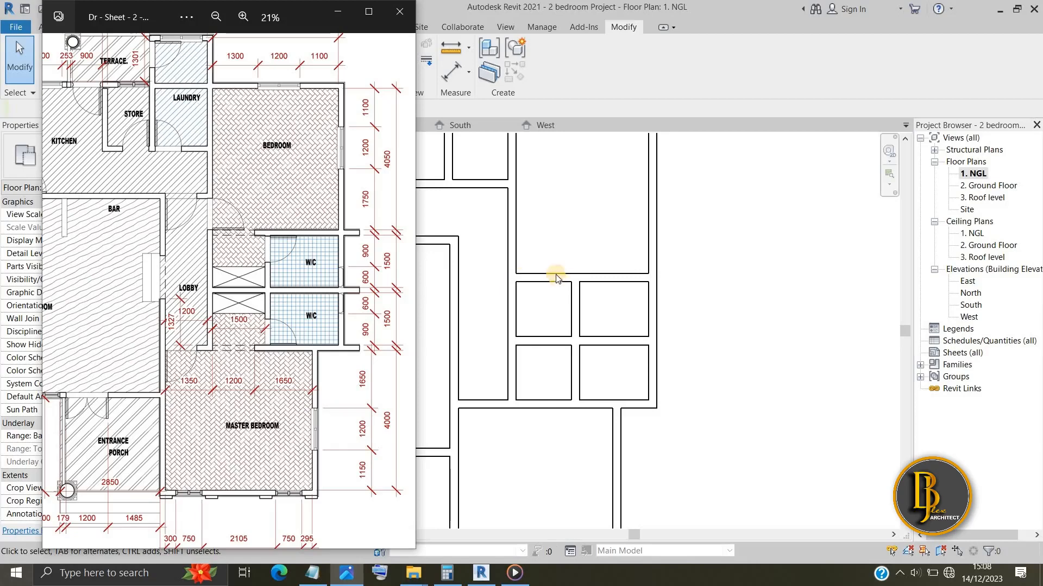
click(329, 17)
scroll(525, 284, up, 1)
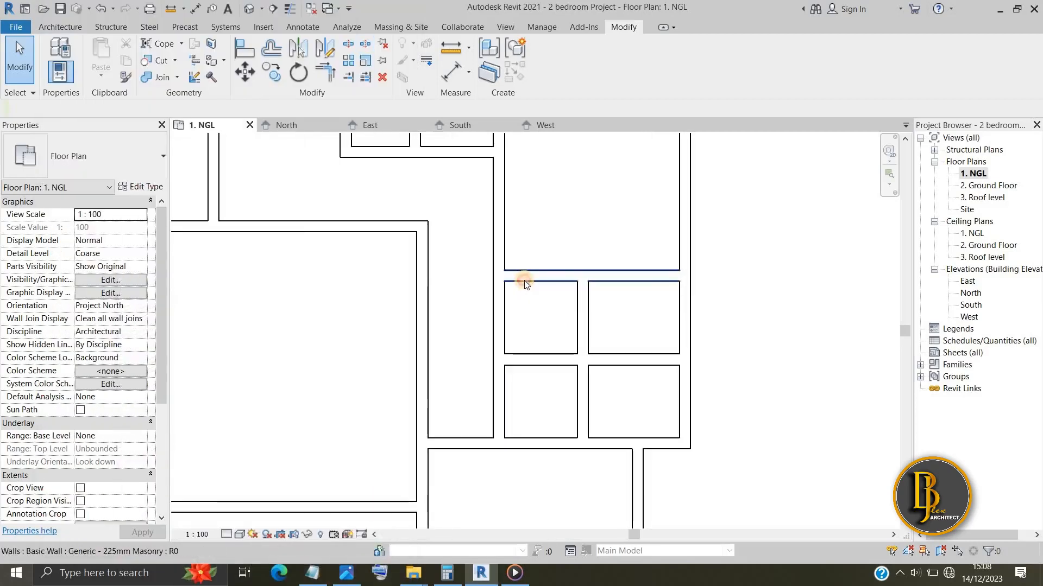
Step: Shorten the wall between the bedroom and its wardrobe space, pulling its lobby-side end back to just short of the WC partition junction
click(523, 281)
scroll(496, 277, up, 2)
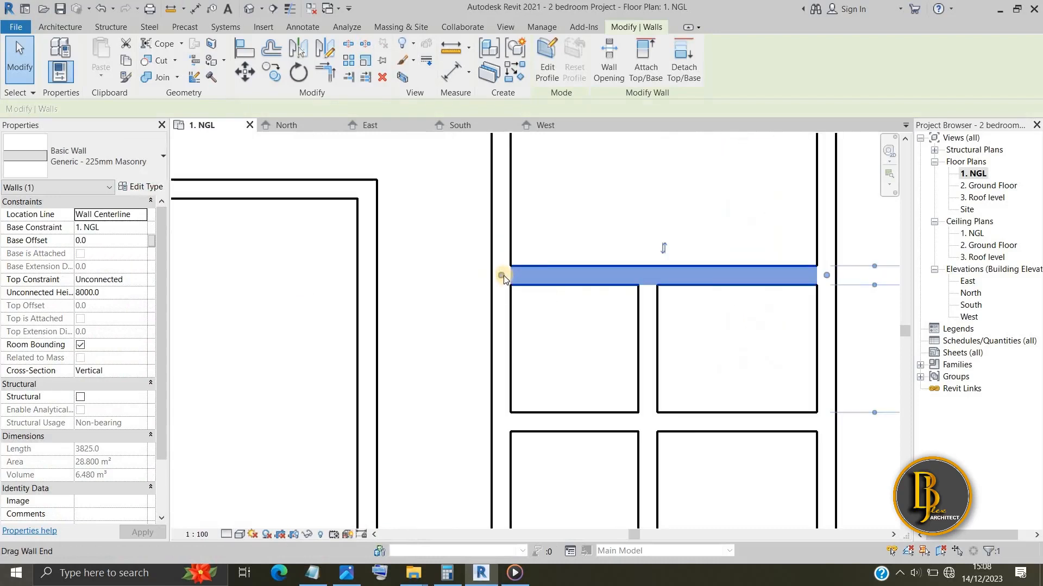
drag(502, 275, 613, 276)
click(610, 335)
scroll(607, 334, down, 1)
middle_drag(603, 333, 535, 247)
scroll(535, 247, down, 2)
scroll(520, 438, down, 1)
middle_drag(519, 439, 452, 295)
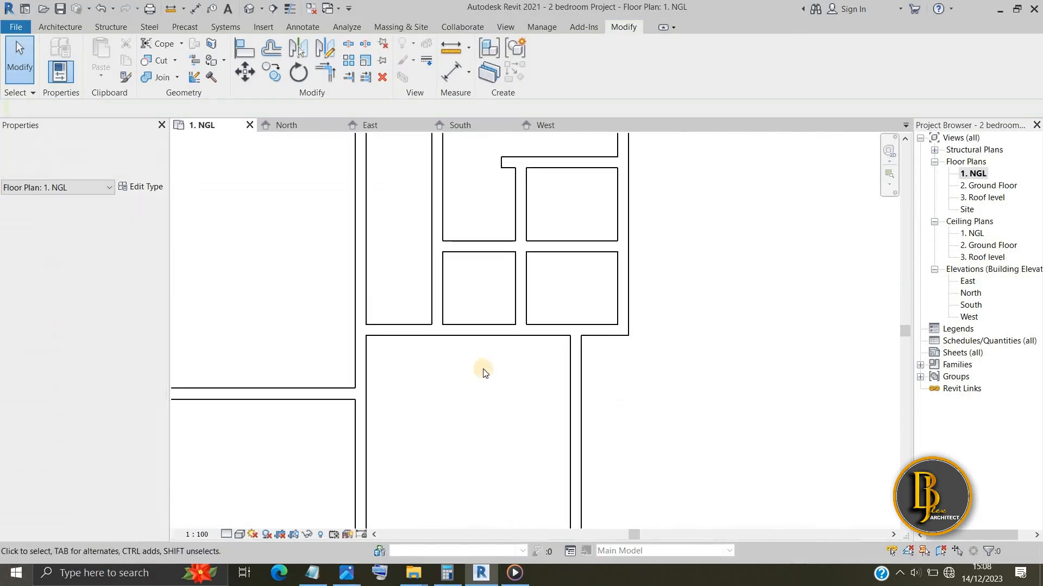
Step: Split the wall between the master bedroom and the wardrobe and WC spaces at 1800 mm from the master bedroom's lobby-side wall
middle_drag(504, 346, 504, 359)
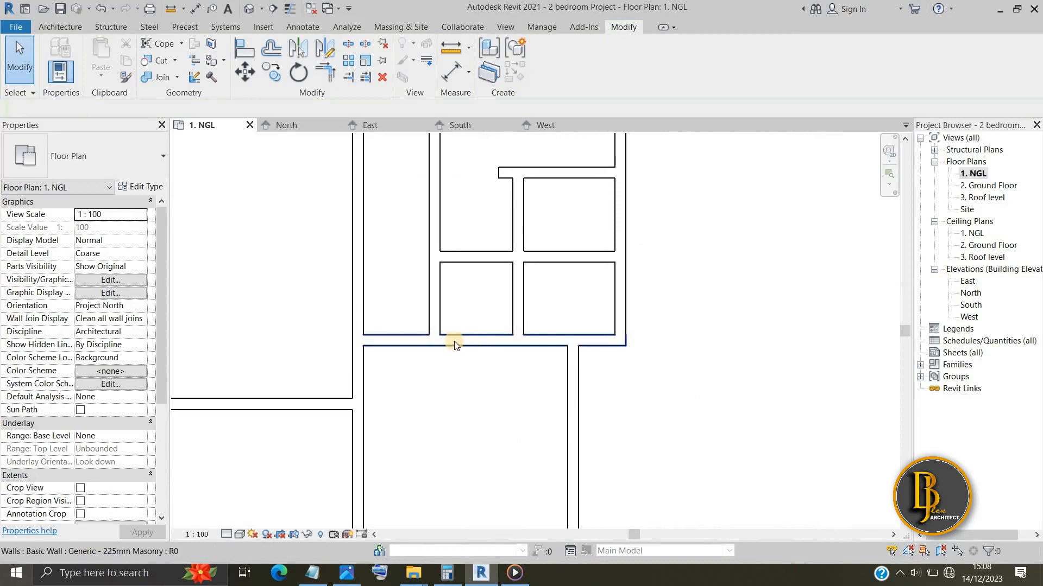
click(472, 344)
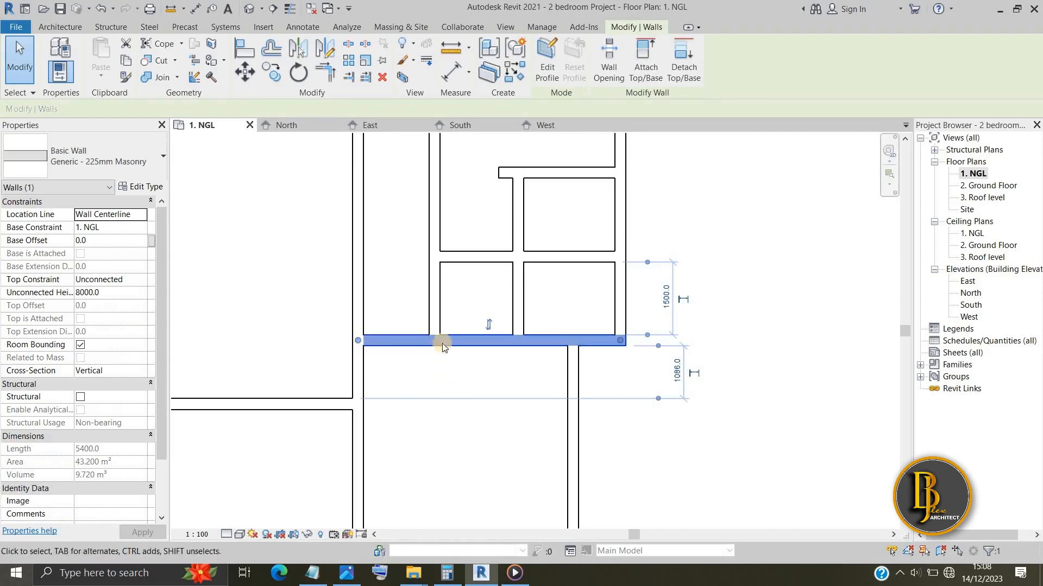
click(455, 368)
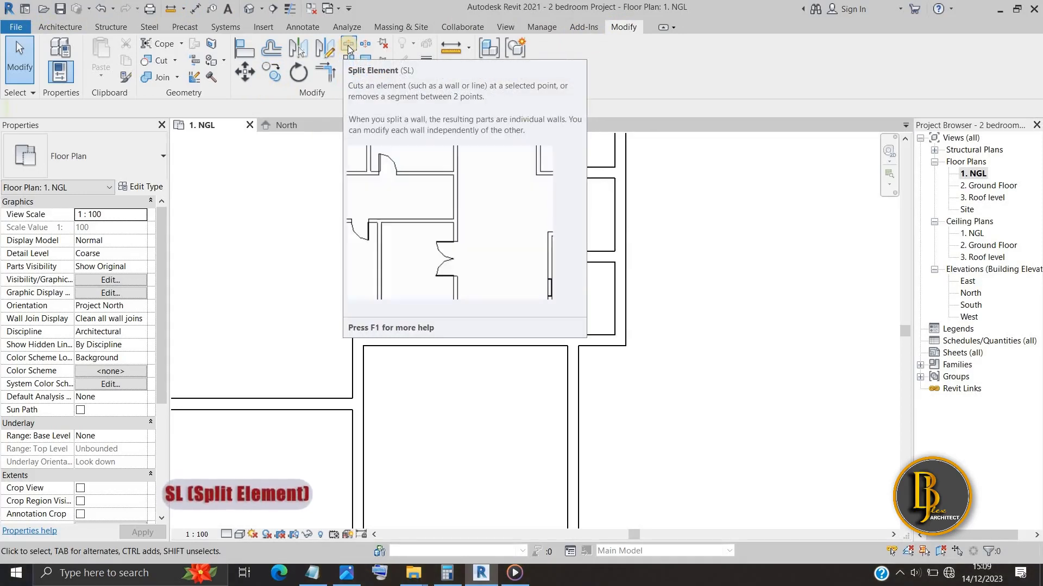
click(348, 45)
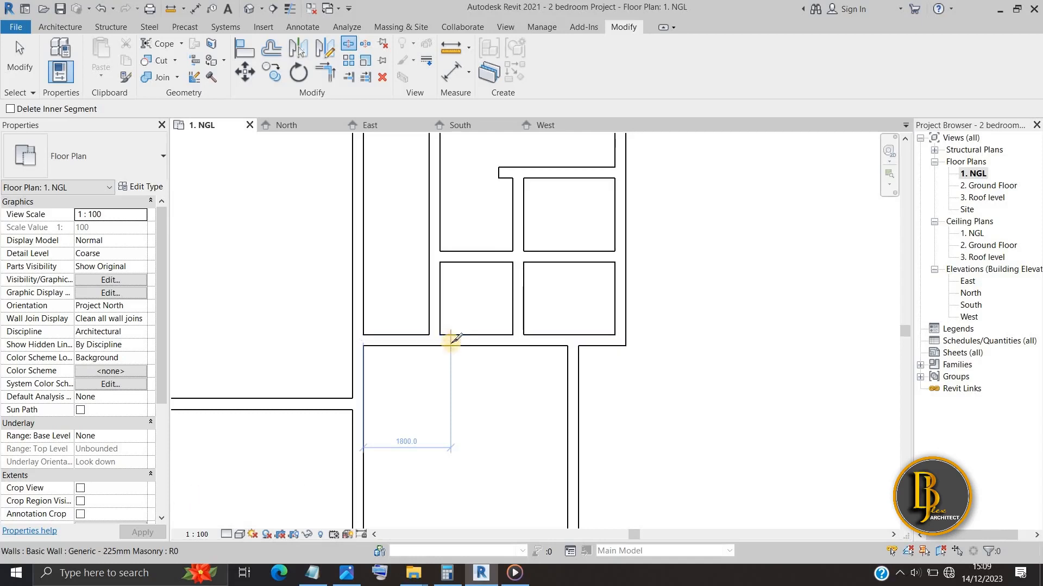
click(450, 341)
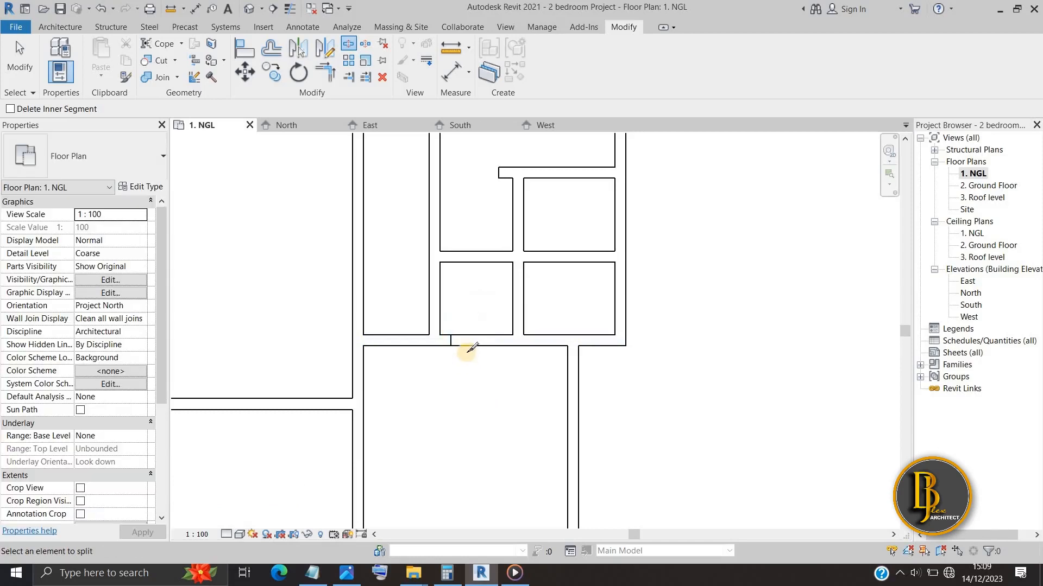
key(Escape)
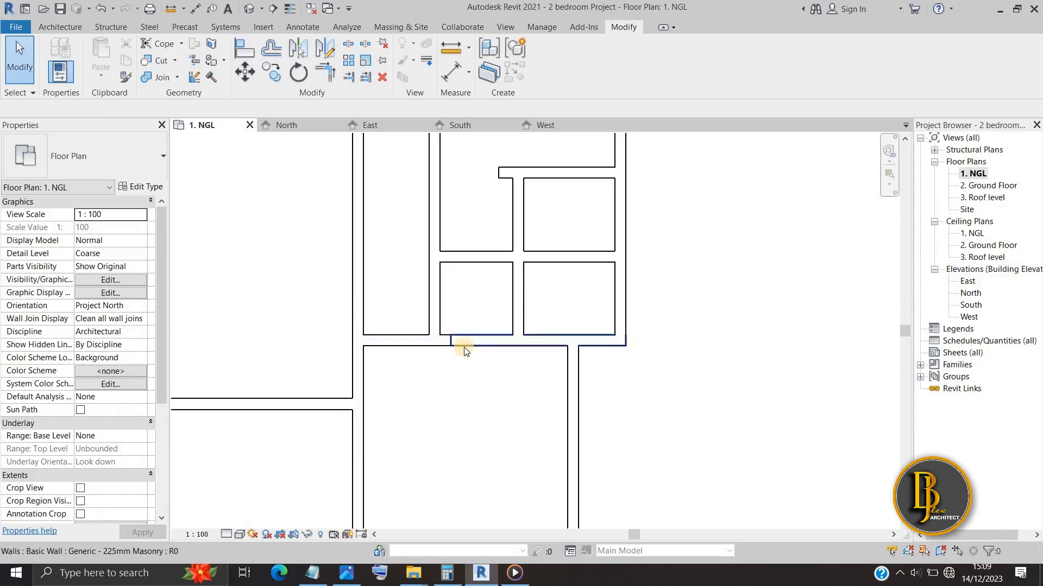
Step: Shorten the WC-side segment of the split wall to 2500 mm, aligning its free end with the stub end of the upper WC wall
click(471, 368)
scroll(470, 368, up, 1)
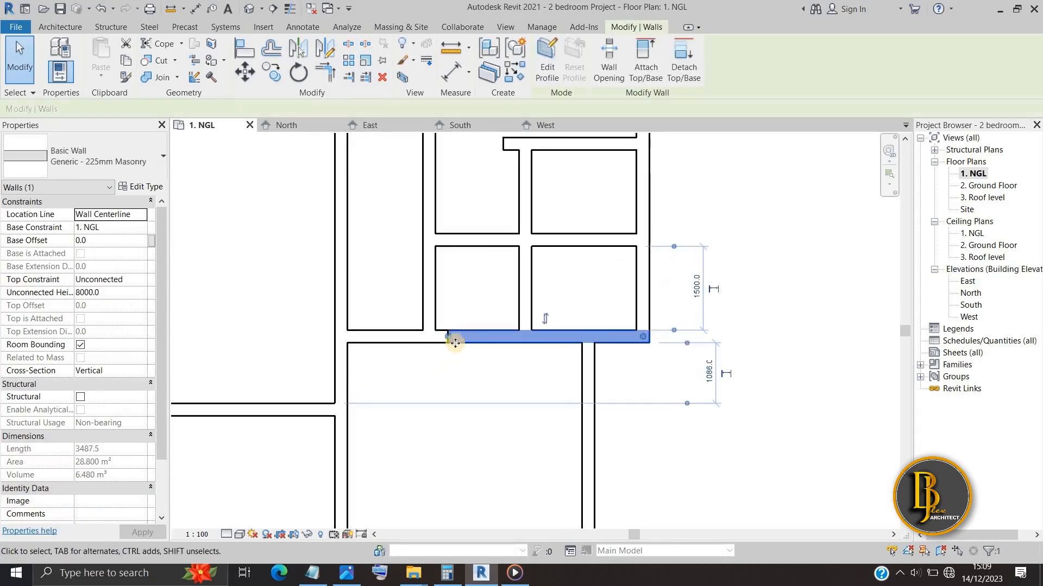
drag(448, 335, 485, 337)
middle_drag(487, 366, 467, 405)
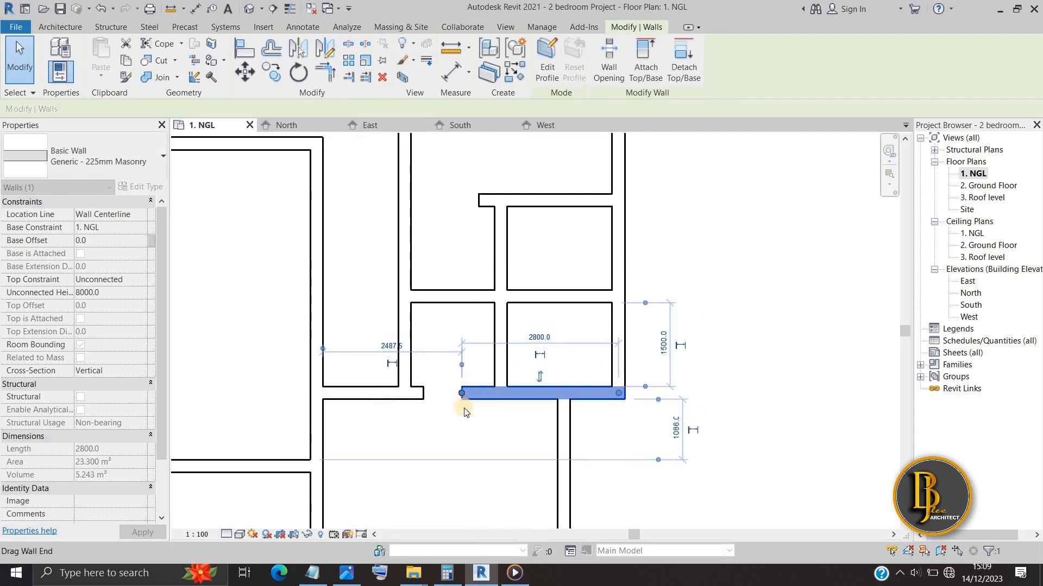
scroll(462, 408, down, 2)
scroll(468, 369, up, 2)
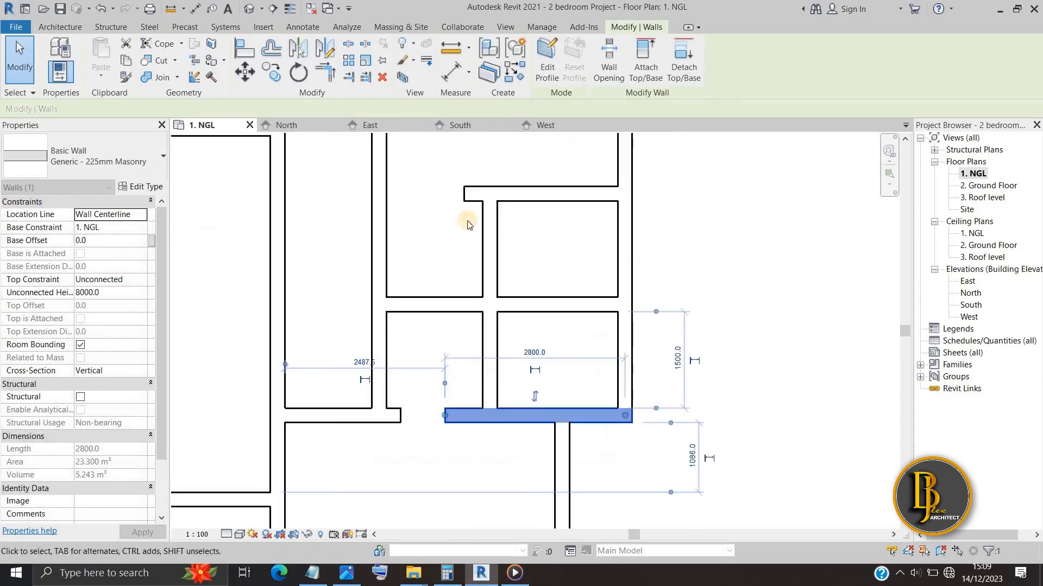
scroll(445, 421, up, 1)
drag(445, 416, 462, 415)
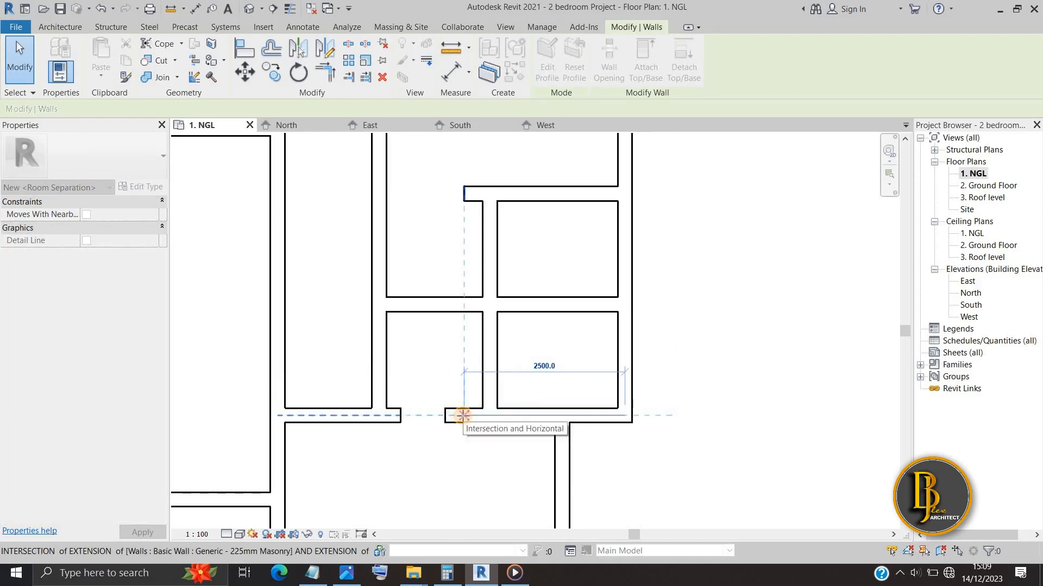
click(463, 416)
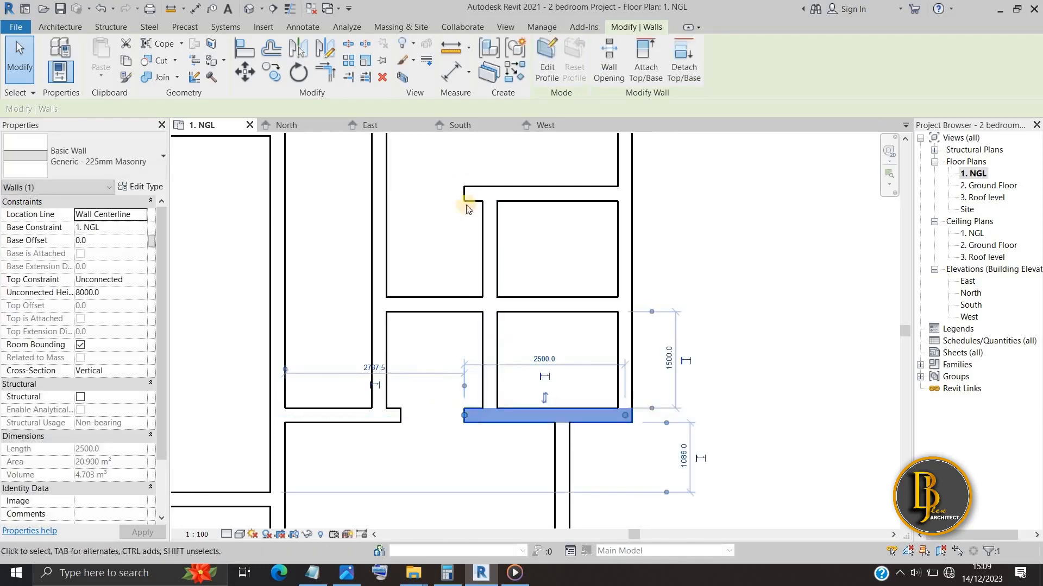
click(472, 443)
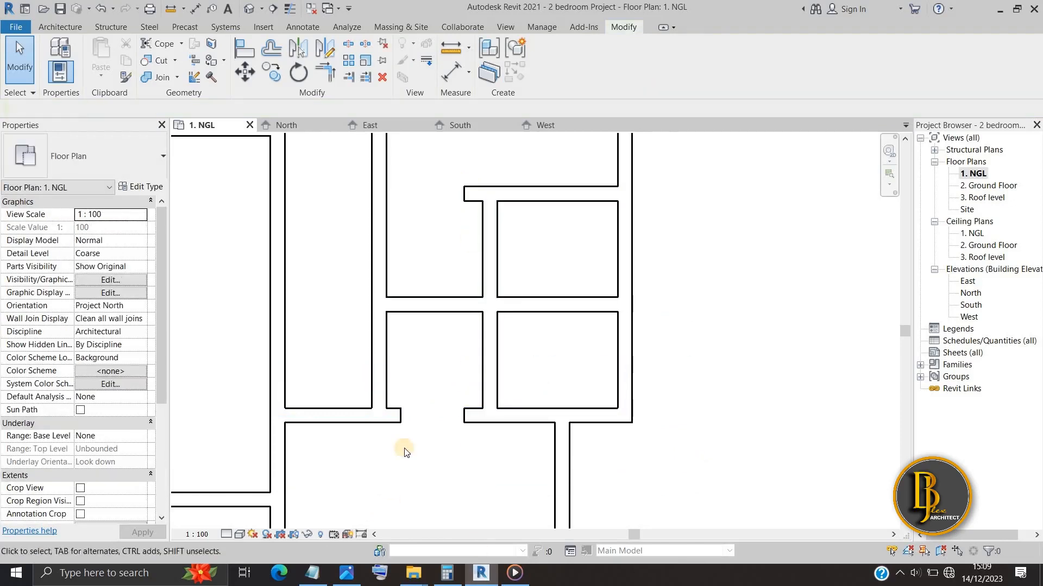
Step: Shorten the lobby-side segment of the split wall to 1575 mm, ending it at the centreline of the lobby's wardrobe-side wall
click(399, 416)
drag(399, 416, 379, 416)
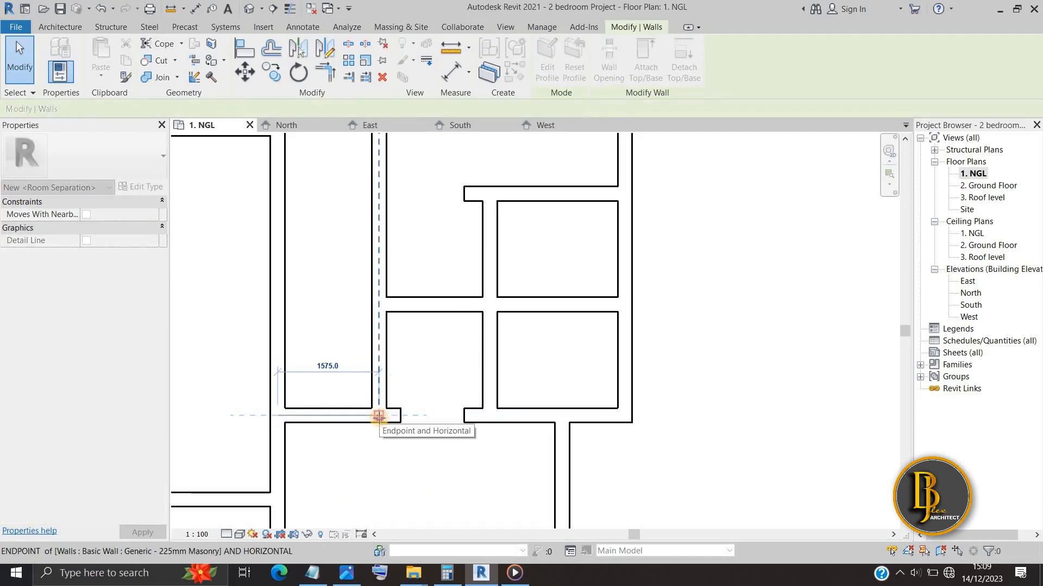
drag(378, 415, 379, 416)
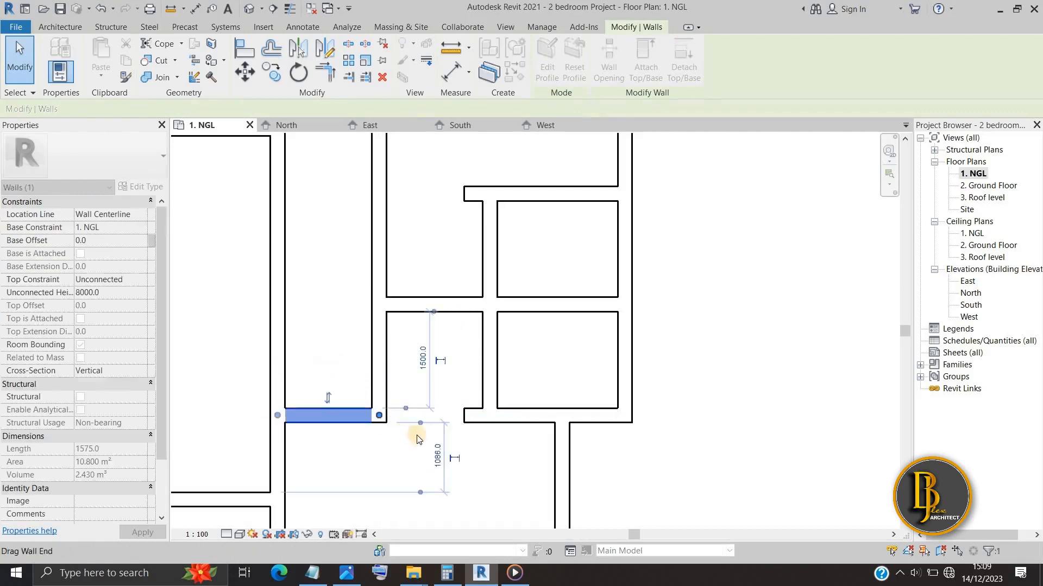
click(402, 454)
scroll(398, 459, down, 2)
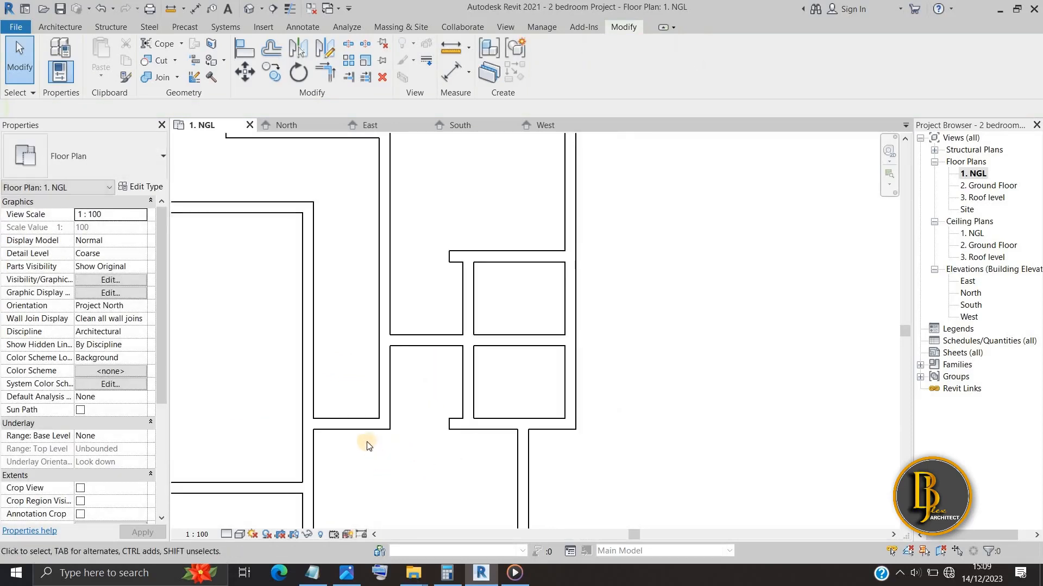
middle_drag(344, 423, 348, 481)
scroll(344, 421, down, 1)
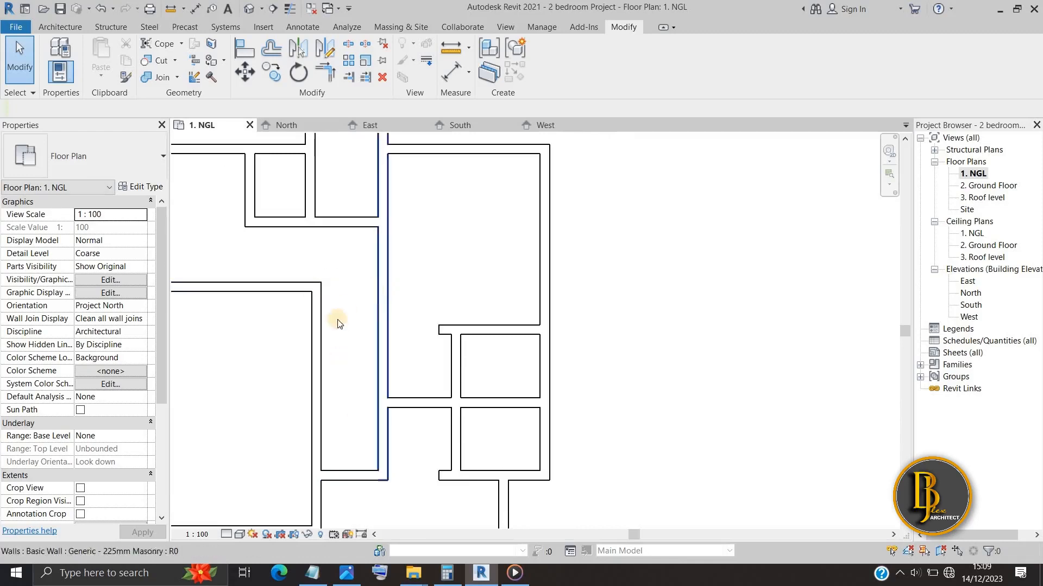
Step: Check the lobby walls in the reference drawing and extend the kitchen–living room wall across the lobby to the bedroom wall, 8600 mm long
click(346, 572)
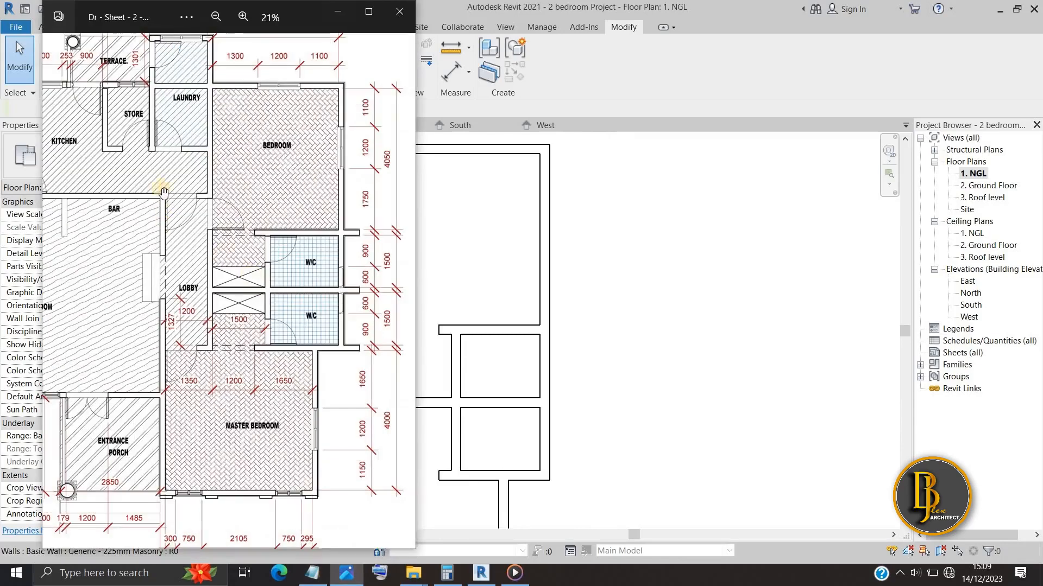
scroll(207, 243, up, 1)
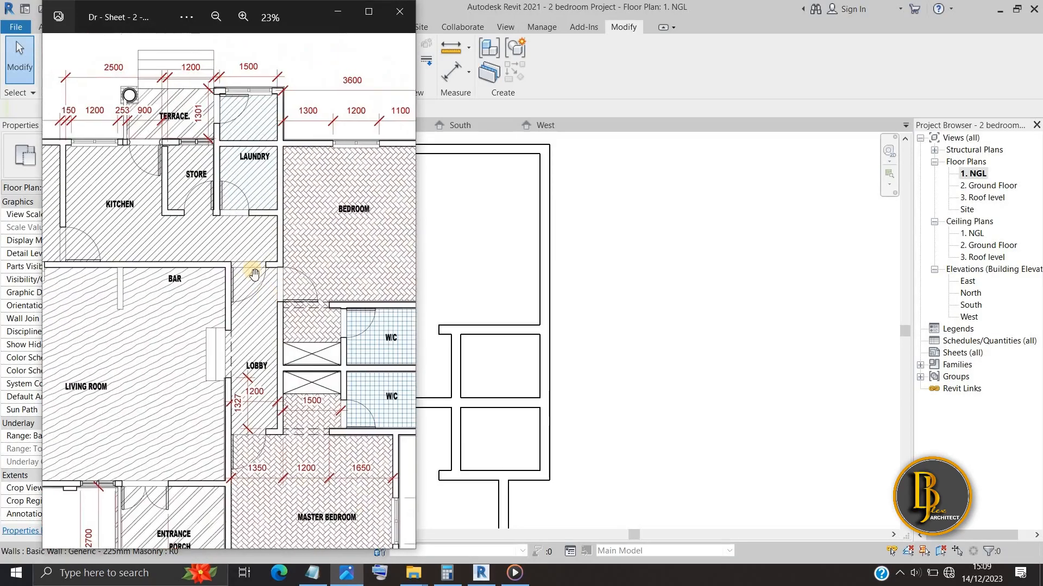
scroll(254, 274, up, 1)
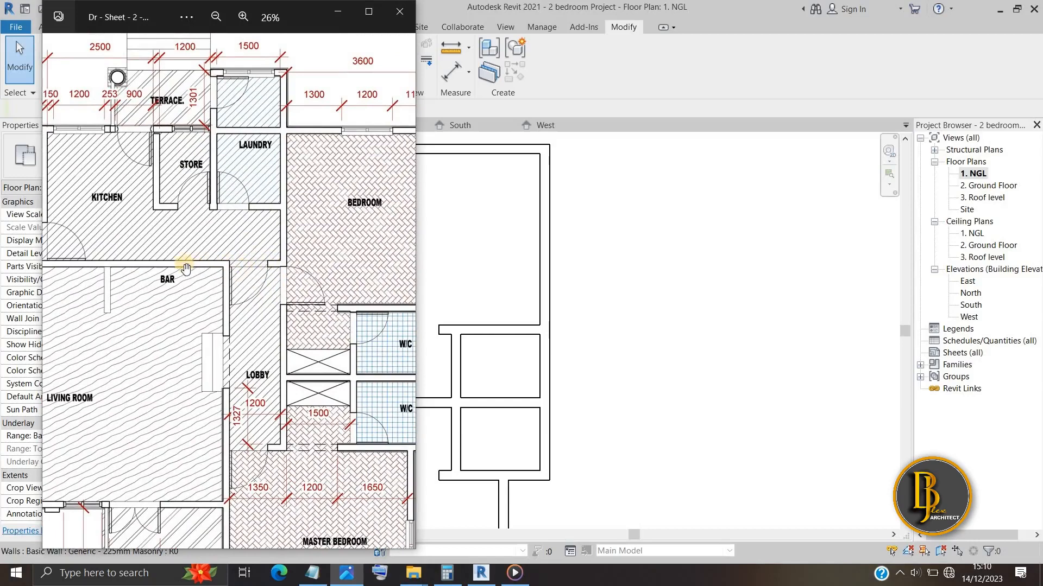
click(337, 11)
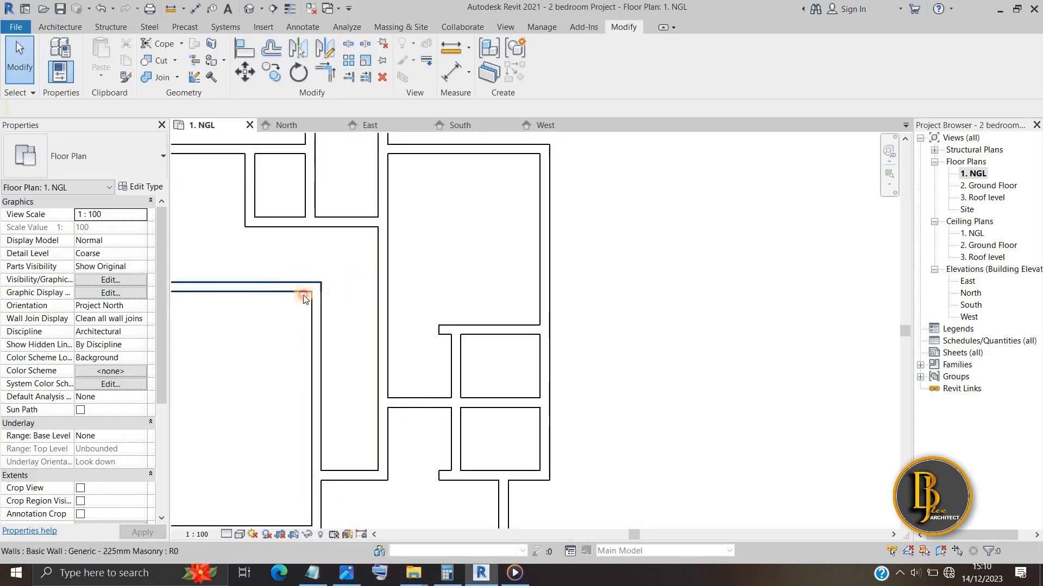
click(318, 288)
drag(317, 285, 385, 287)
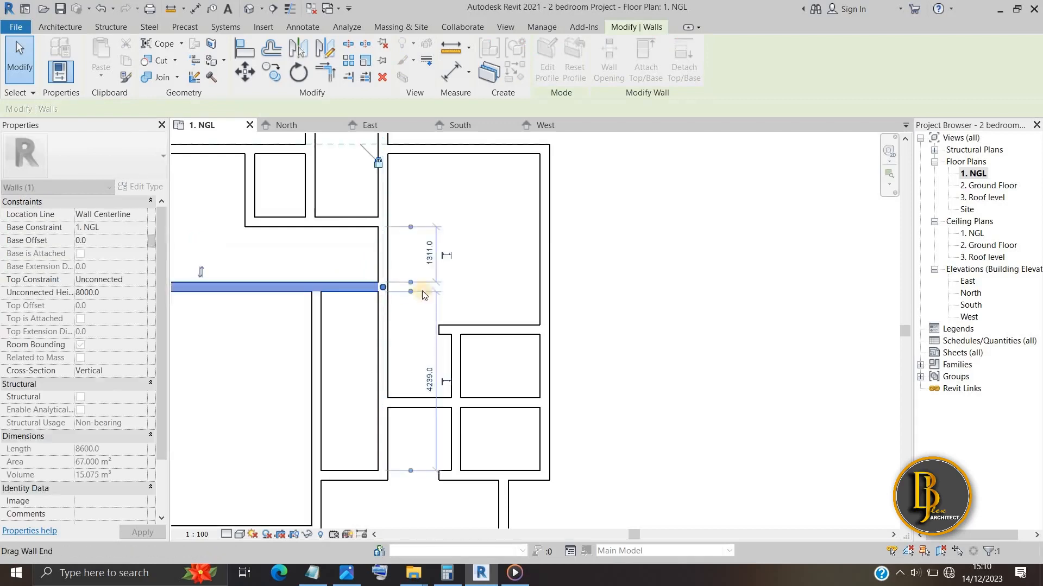
click(477, 292)
scroll(477, 291, down, 2)
scroll(484, 300, down, 1)
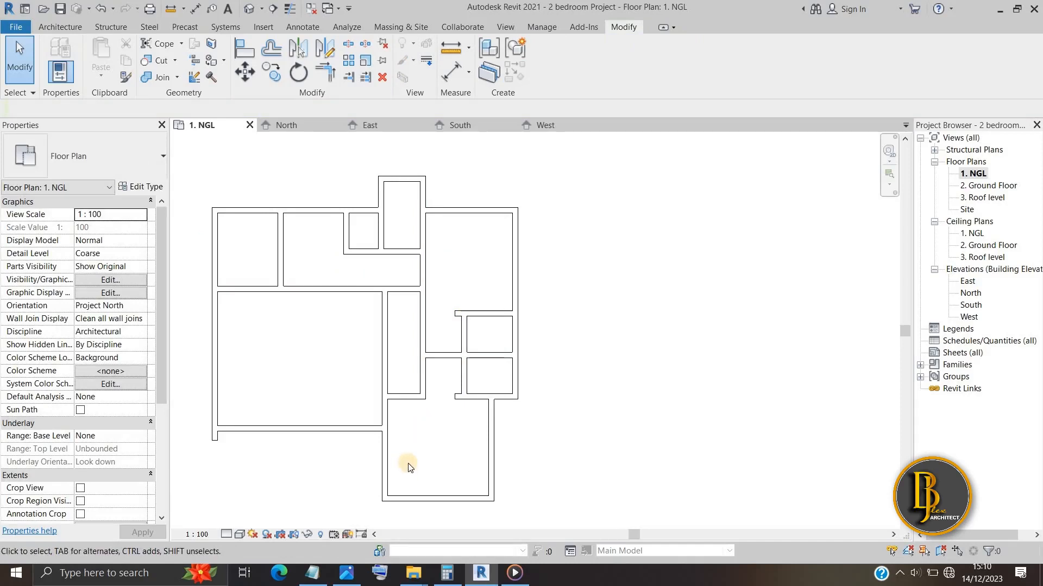
scroll(418, 459, down, 1)
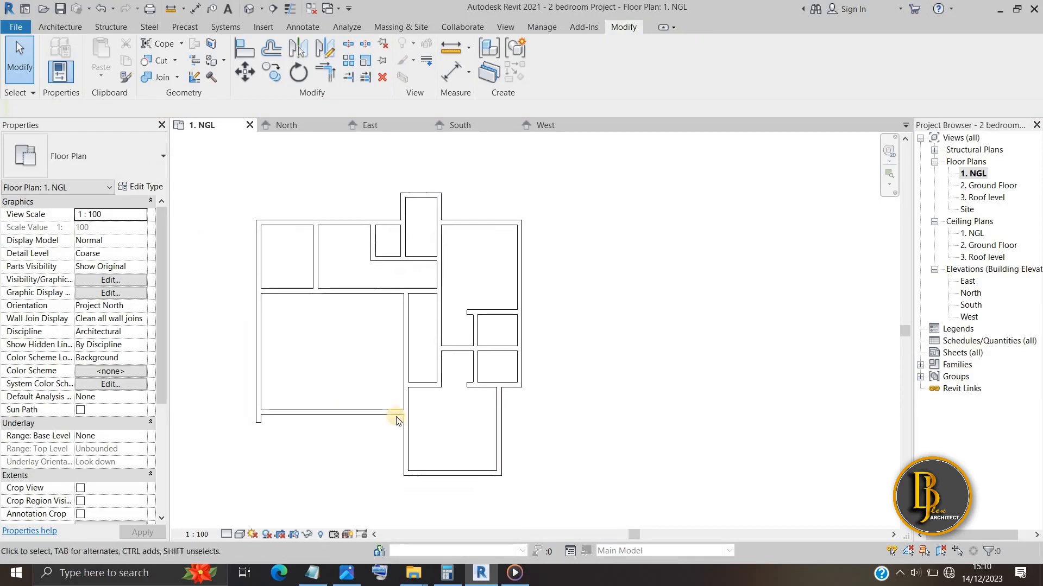